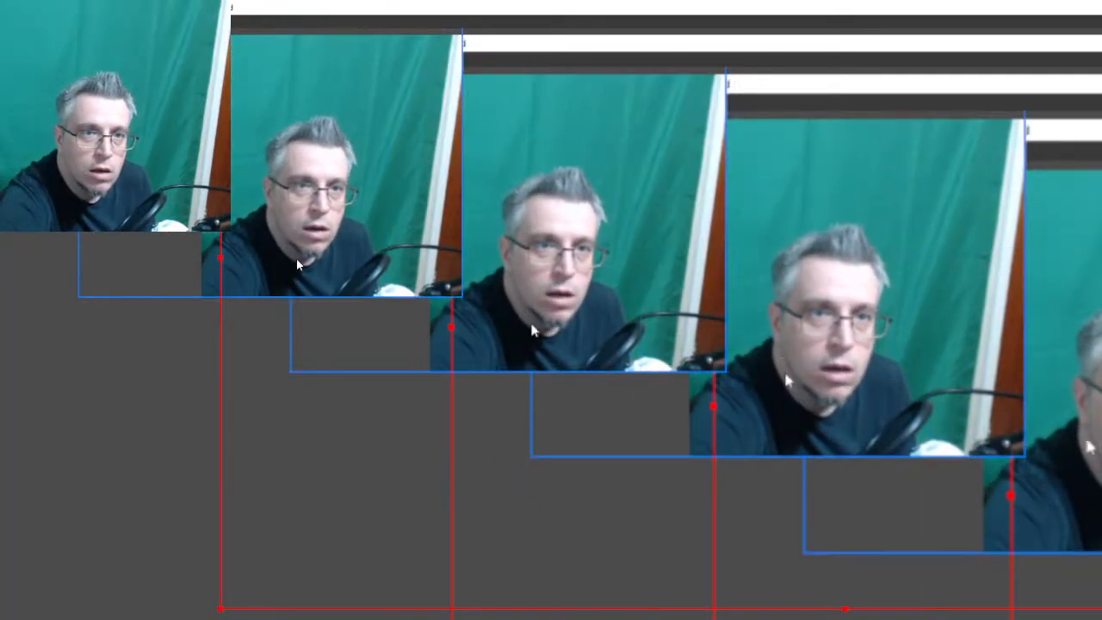
# Resize and reposition the display capture in the preview so the desktop fills the canvas behind the webcam image.
pyautogui.moveTo(287, 362); pyautogui.dragTo(271, 492)
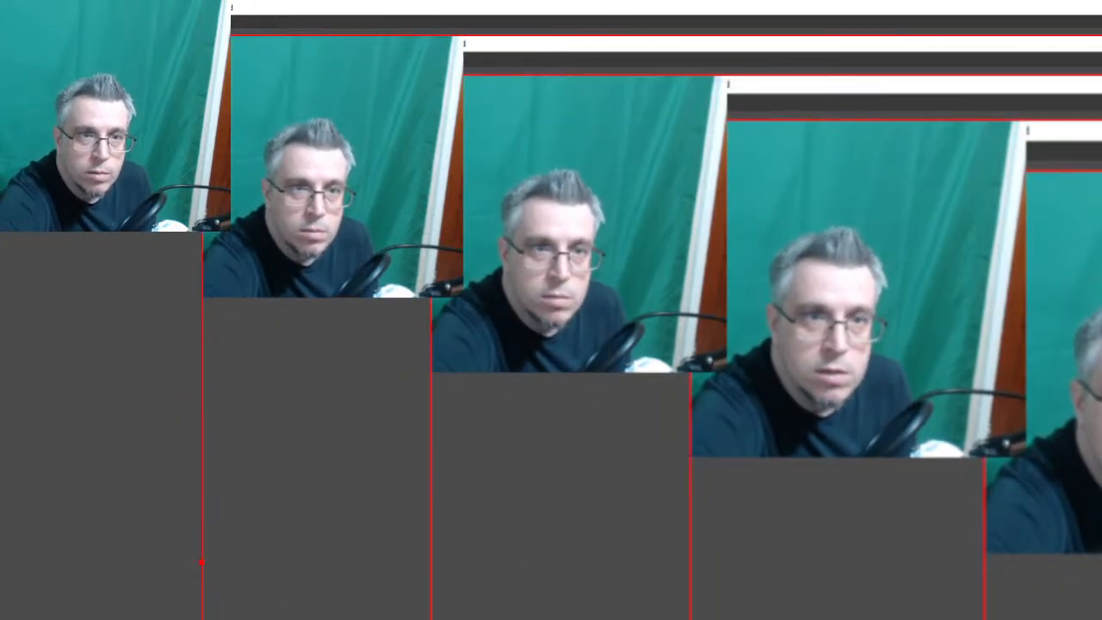
pyautogui.moveTo(203, 37); pyautogui.dragTo(641, 344)
pyautogui.moveTo(889, 489); pyautogui.dragTo(541, 328)
pyautogui.click(294, 135)
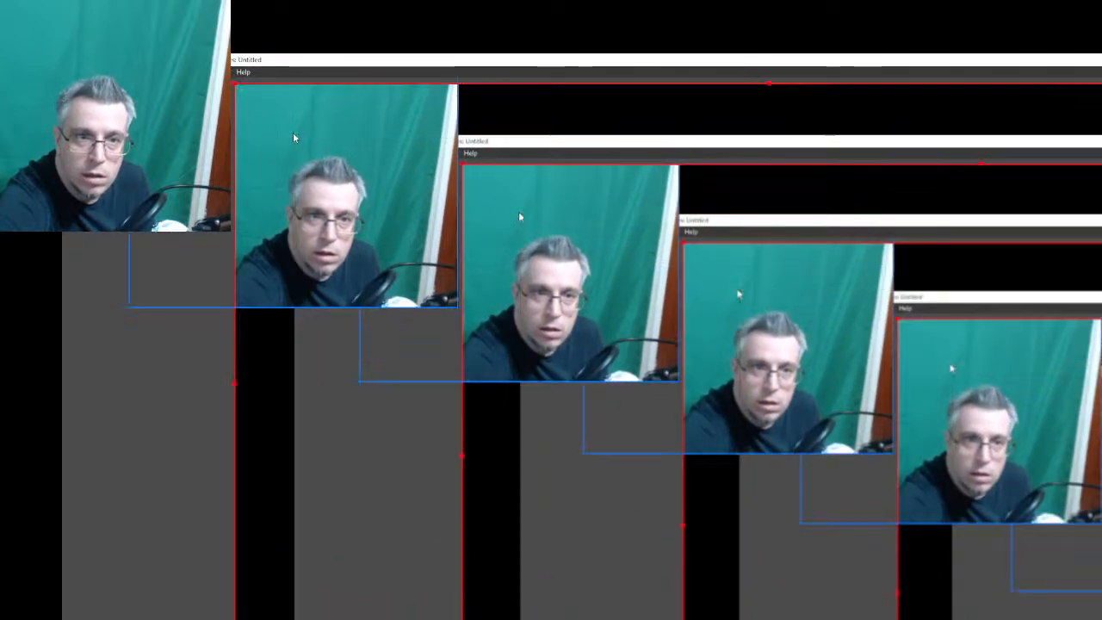
pyautogui.click(325, 250)
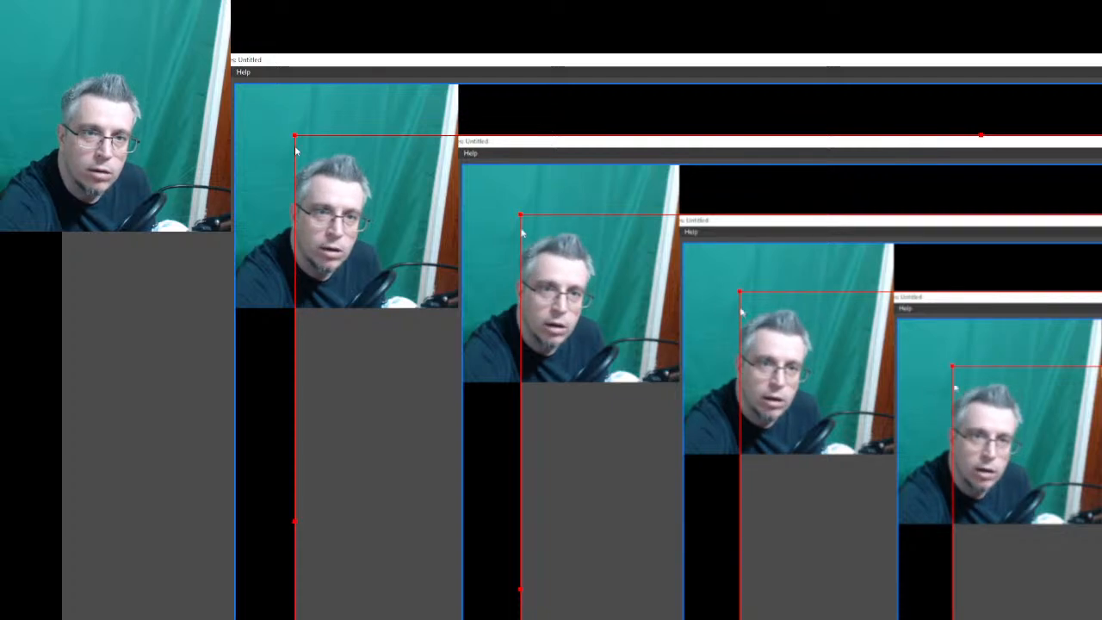
pyautogui.moveTo(294, 135); pyautogui.dragTo(767, 411)
pyautogui.moveTo(770, 458); pyautogui.dragTo(142, 33)
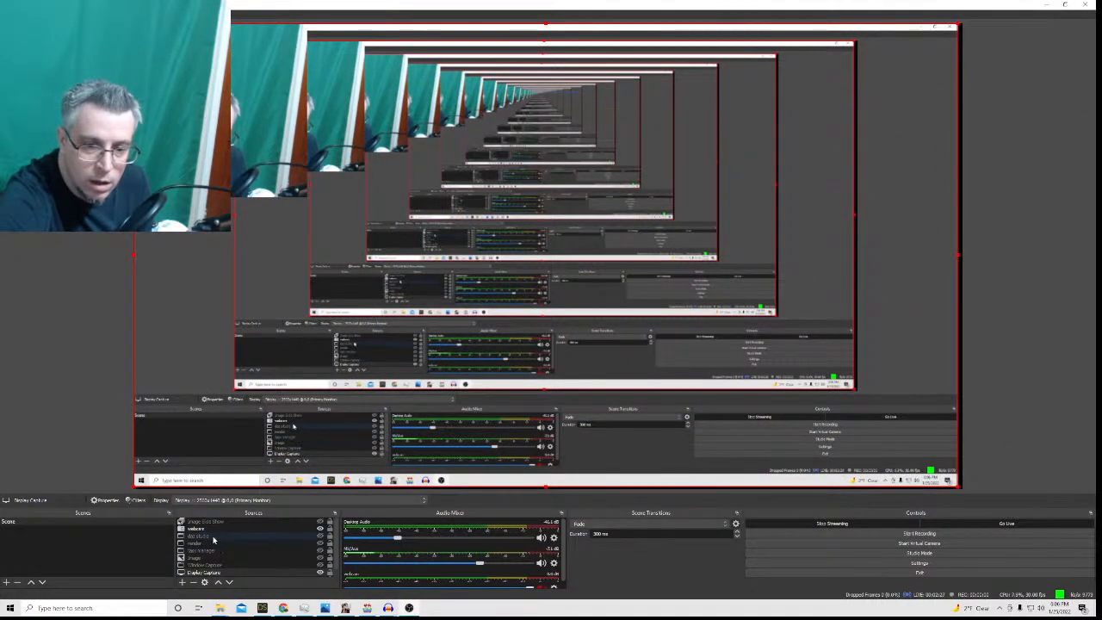
# Switch to GIMP and hide every visible character layer, working down the layer stack until the canvas is empty.
pyautogui.click(347, 610)
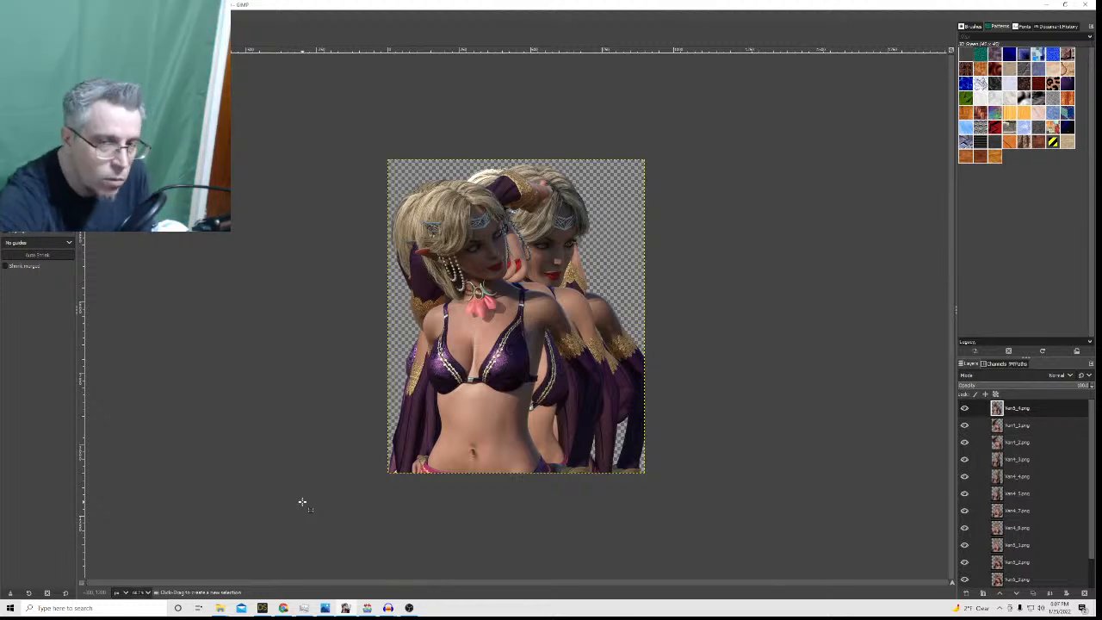
pyautogui.click(964, 425)
pyautogui.click(964, 408)
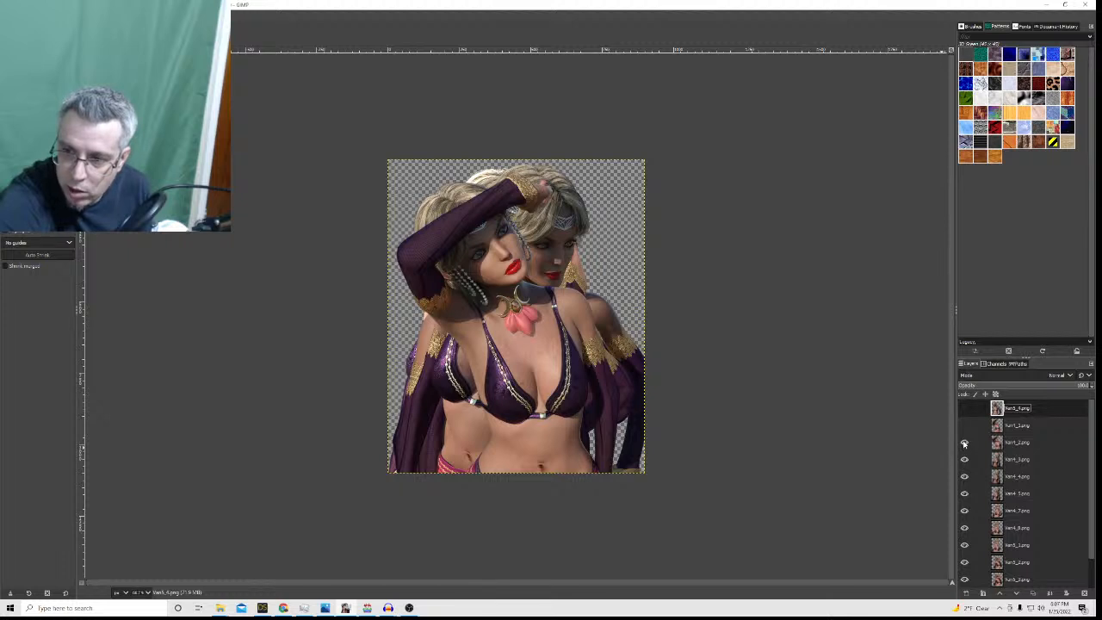
pyautogui.click(964, 442)
pyautogui.click(964, 460)
pyautogui.click(964, 477)
pyautogui.scroll(-1, 964, 465)
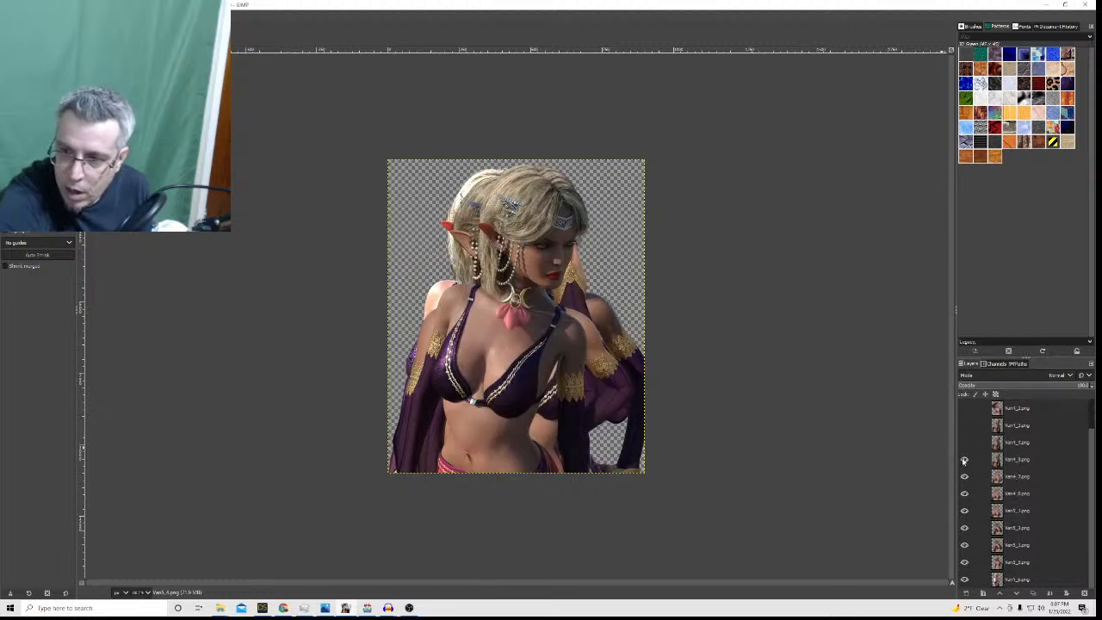
pyautogui.click(964, 477)
pyautogui.click(964, 494)
pyautogui.click(964, 511)
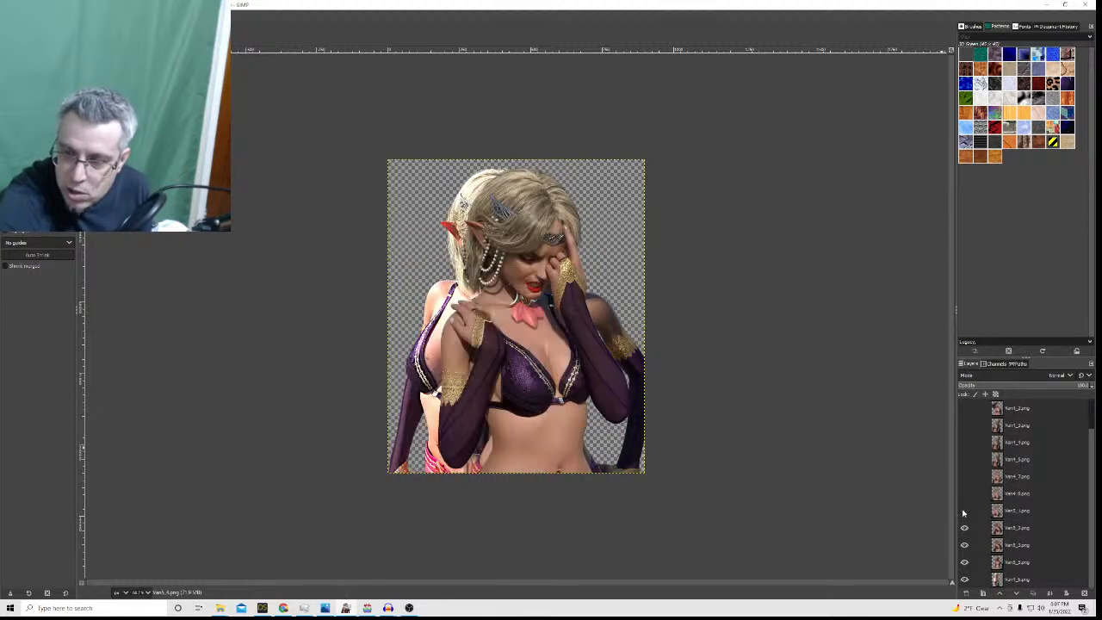
pyautogui.click(964, 545)
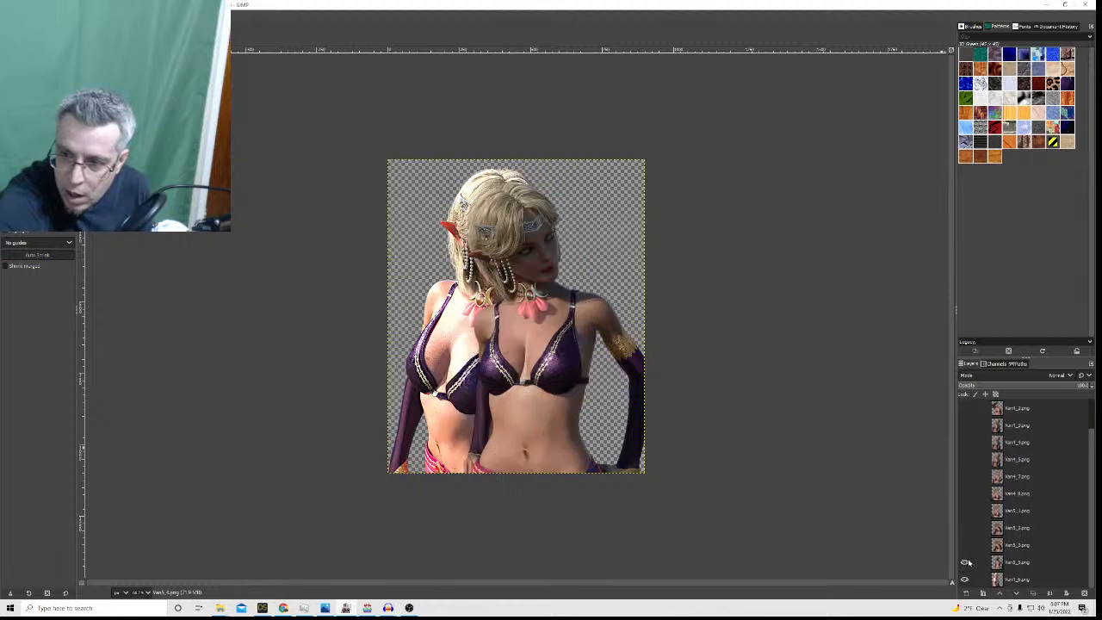
pyautogui.click(964, 562)
pyautogui.click(964, 579)
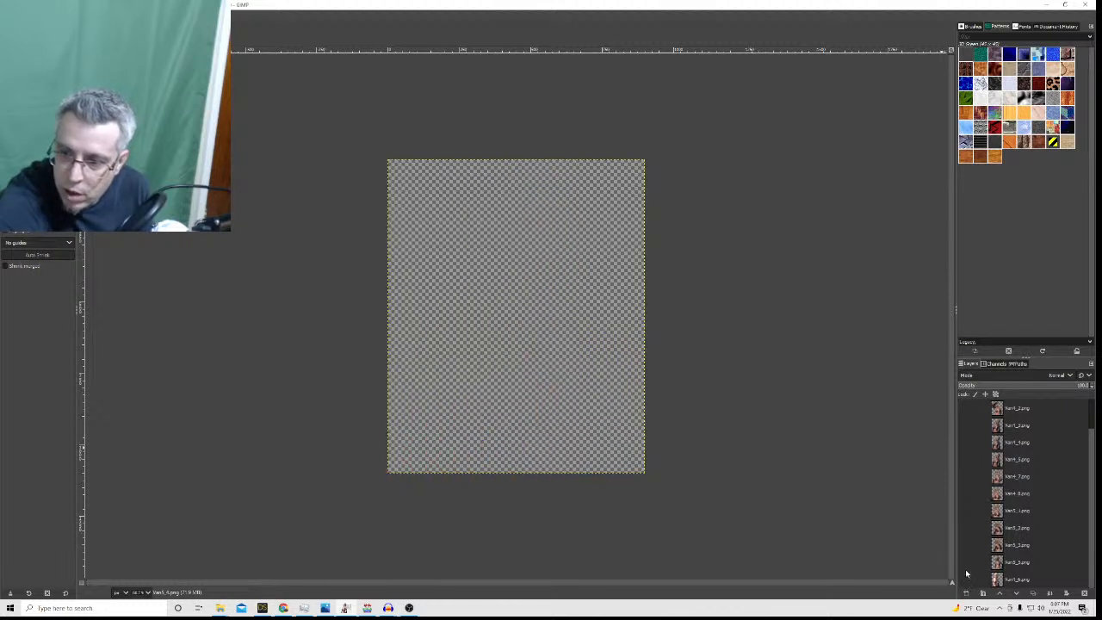
# Show and hide the character layers one at a time, working up the stack, to examine each pose and expression.
pyautogui.click(964, 562)
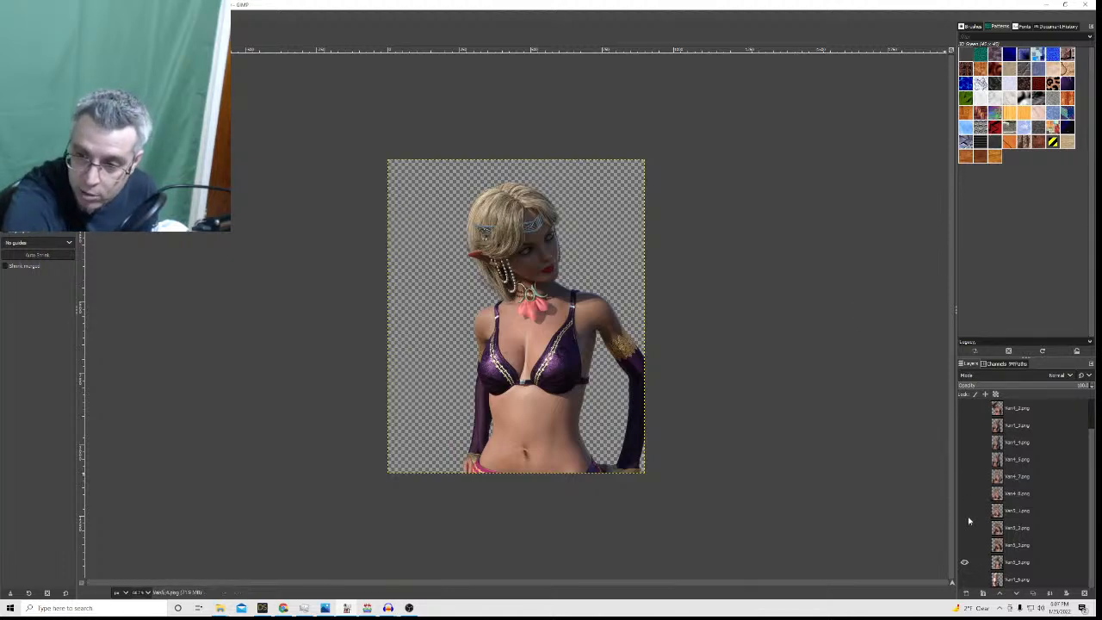
pyautogui.click(964, 562)
pyautogui.click(964, 551)
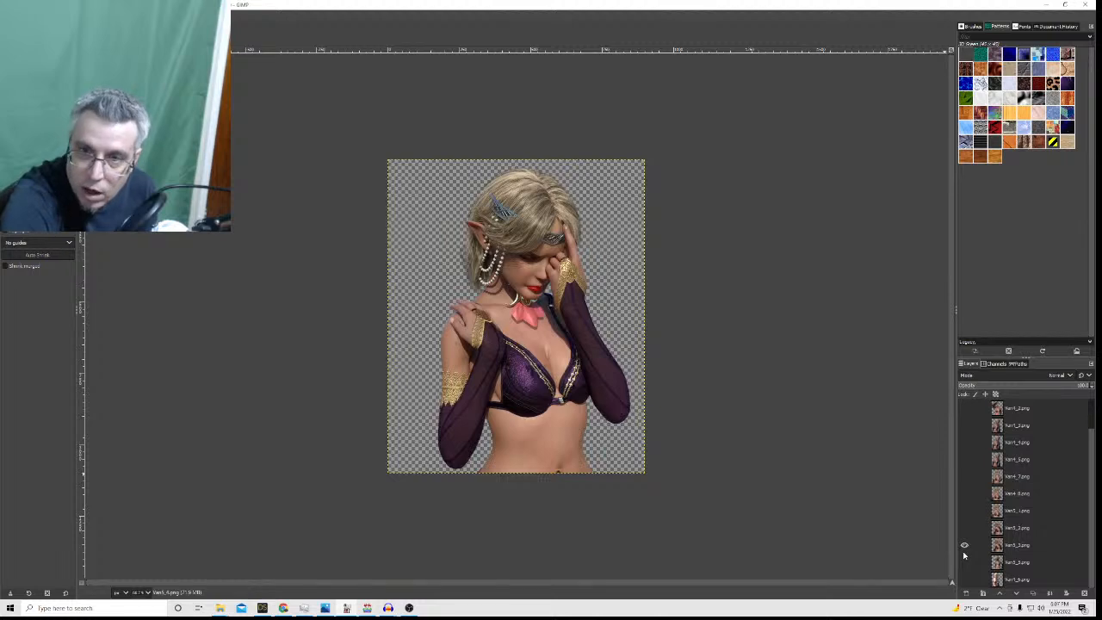
pyautogui.click(964, 545)
pyautogui.click(964, 528)
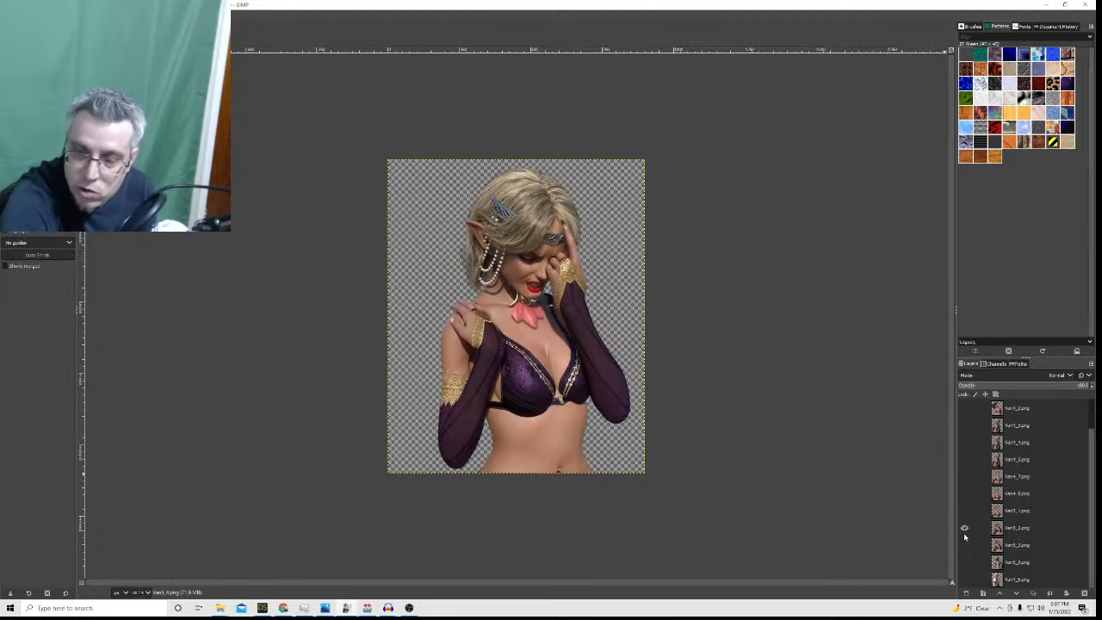
pyautogui.click(963, 528)
pyautogui.click(964, 511)
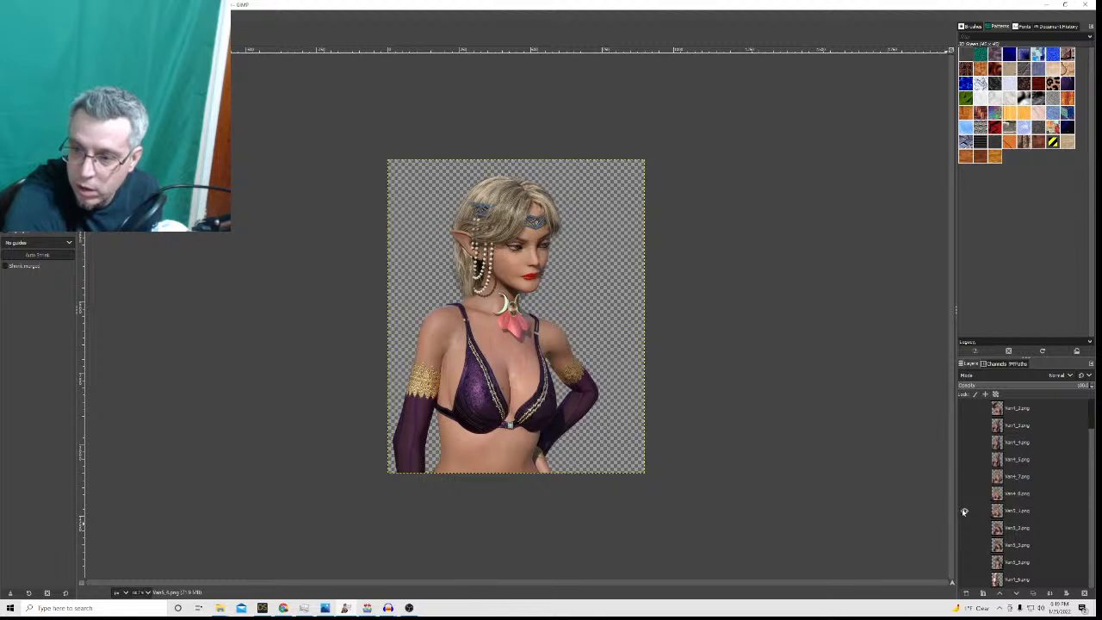
pyautogui.click(965, 510)
pyautogui.click(964, 494)
pyautogui.click(964, 494)
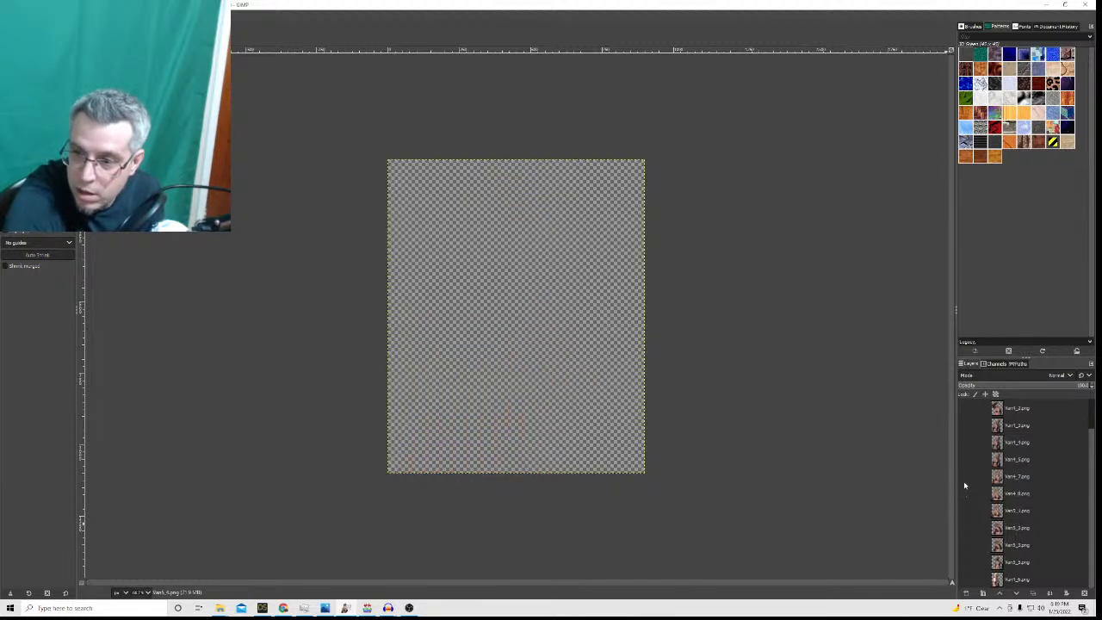
pyautogui.click(964, 479)
pyautogui.click(964, 478)
pyautogui.click(964, 459)
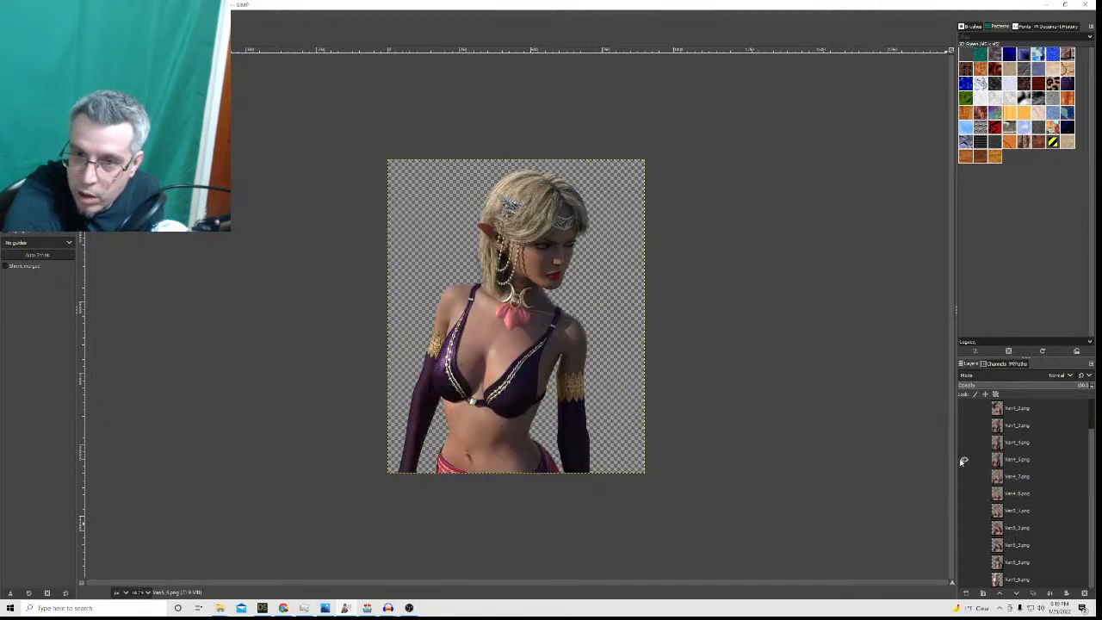
pyautogui.click(964, 460)
pyautogui.click(963, 441)
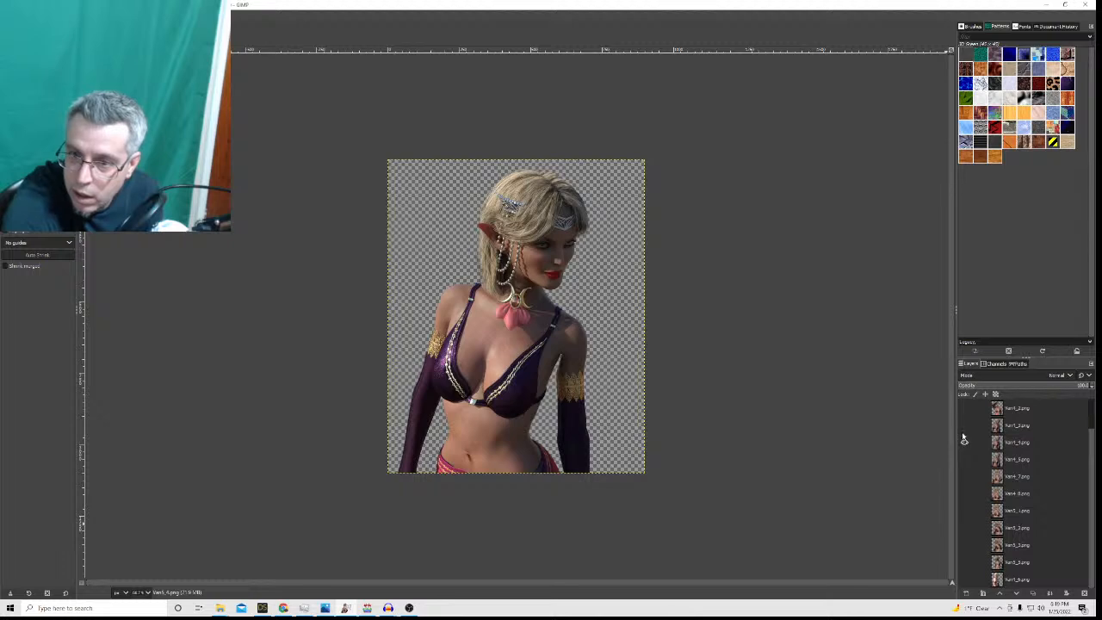
pyautogui.click(964, 441)
# Show the second layer in the displayed part of the stack and keep the one above it hidden.
pyautogui.click(965, 426)
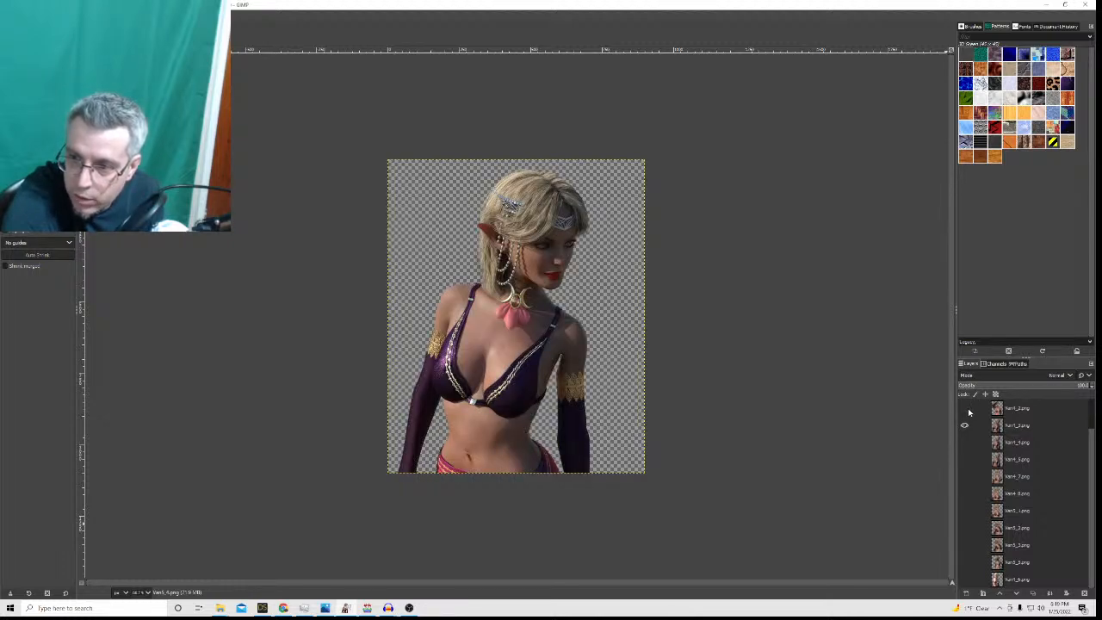
pyautogui.click(965, 409)
pyautogui.click(965, 409)
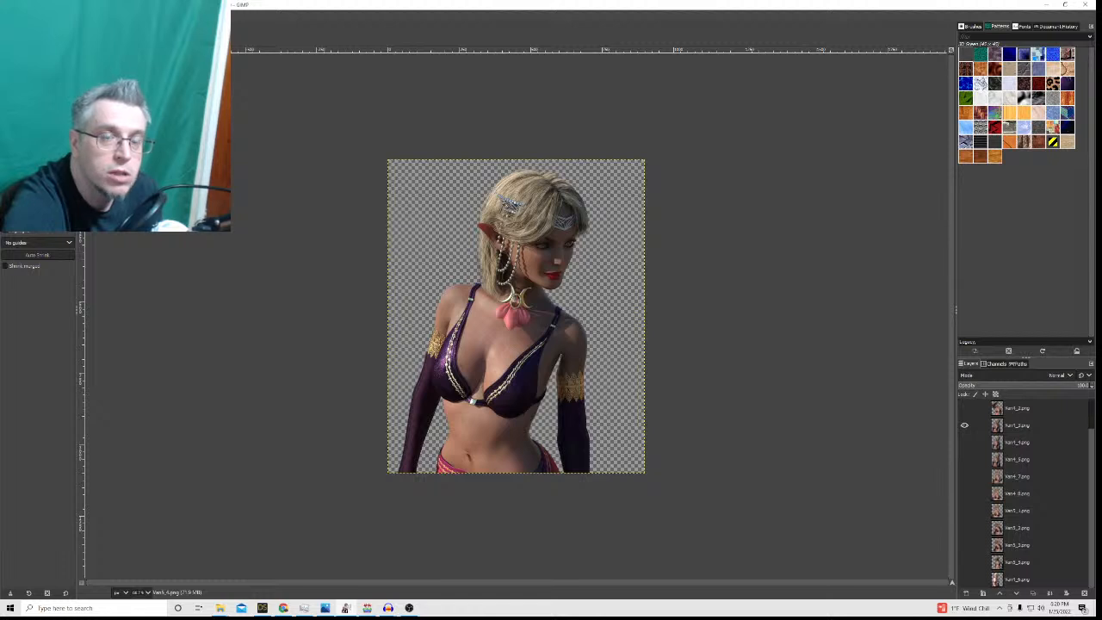
# Try to apply the Exposure adjustment to the currently active layer.
pyautogui.click(107, 14)
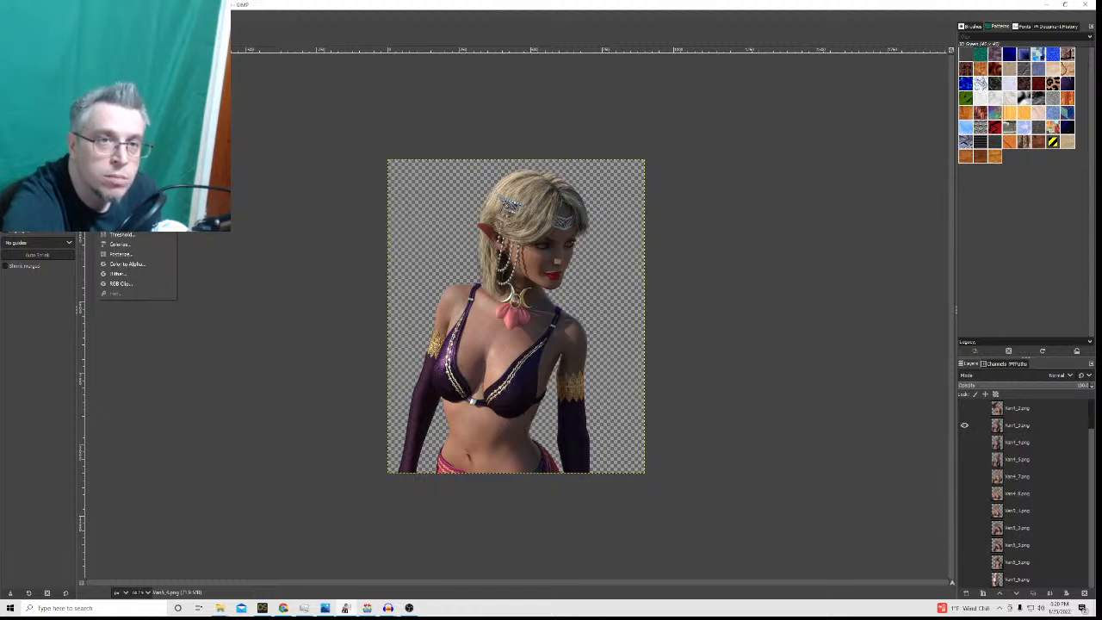
pyautogui.moveTo(143, 15)
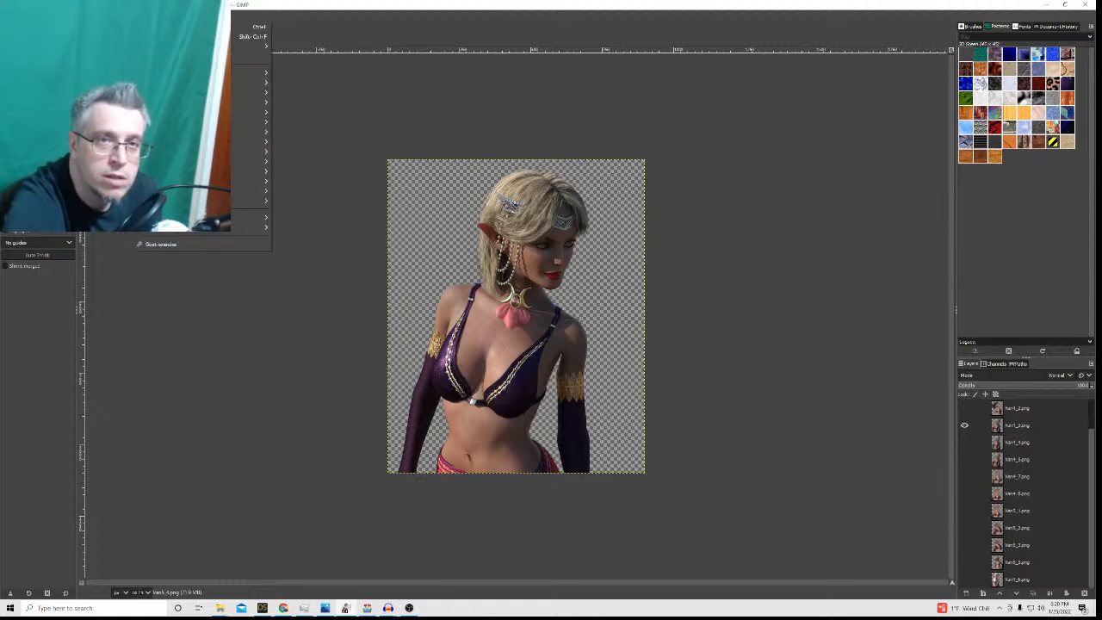
pyautogui.click(172, 27)
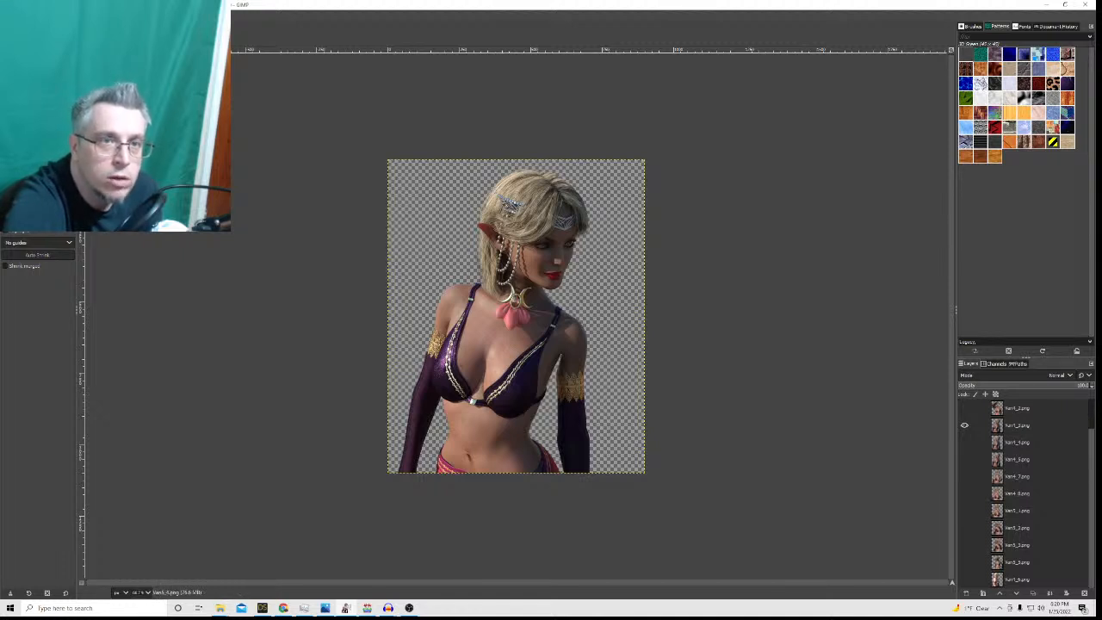
pyautogui.click(104, 14)
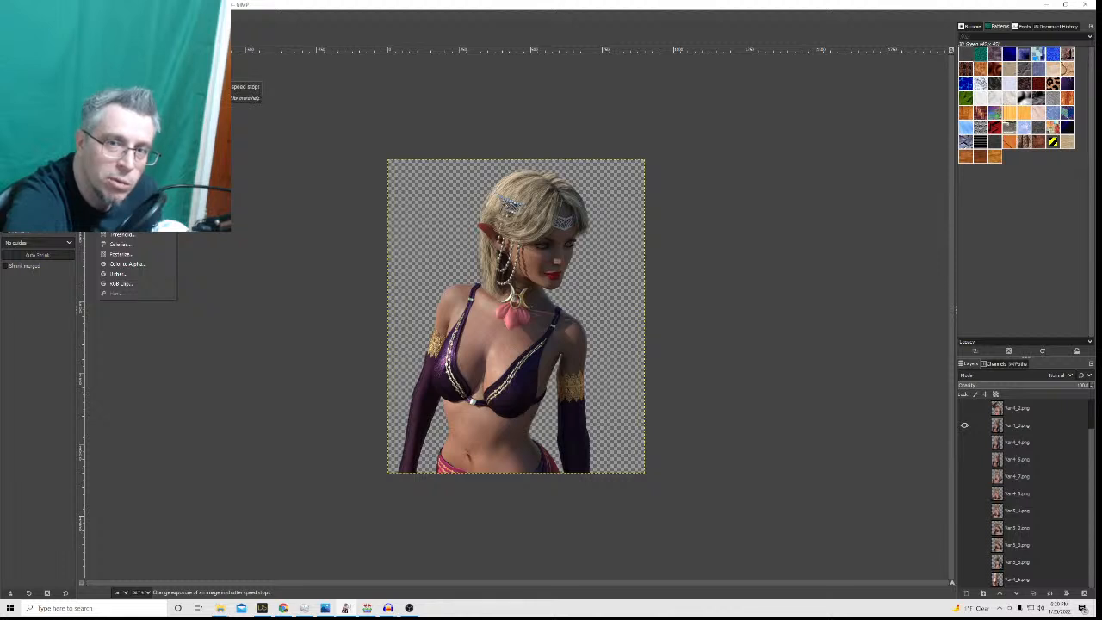
pyautogui.click(129, 76)
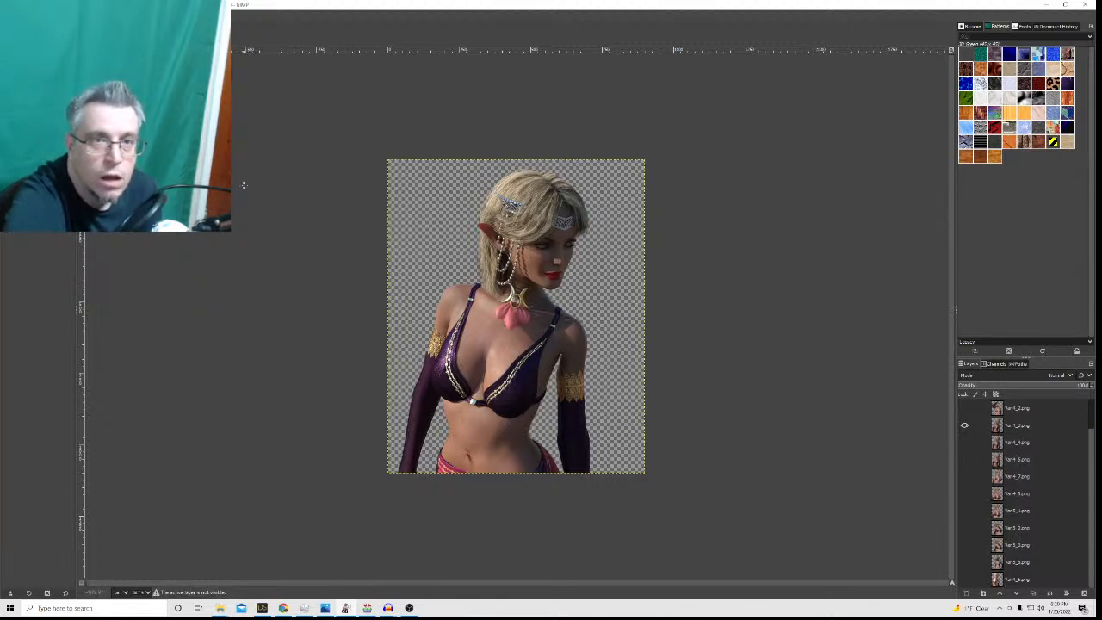
# Select the visible character layer and brighten it with the Exposure adjustment, raising the exposure to about 0.8.
pyautogui.doubleClick(1017, 428)
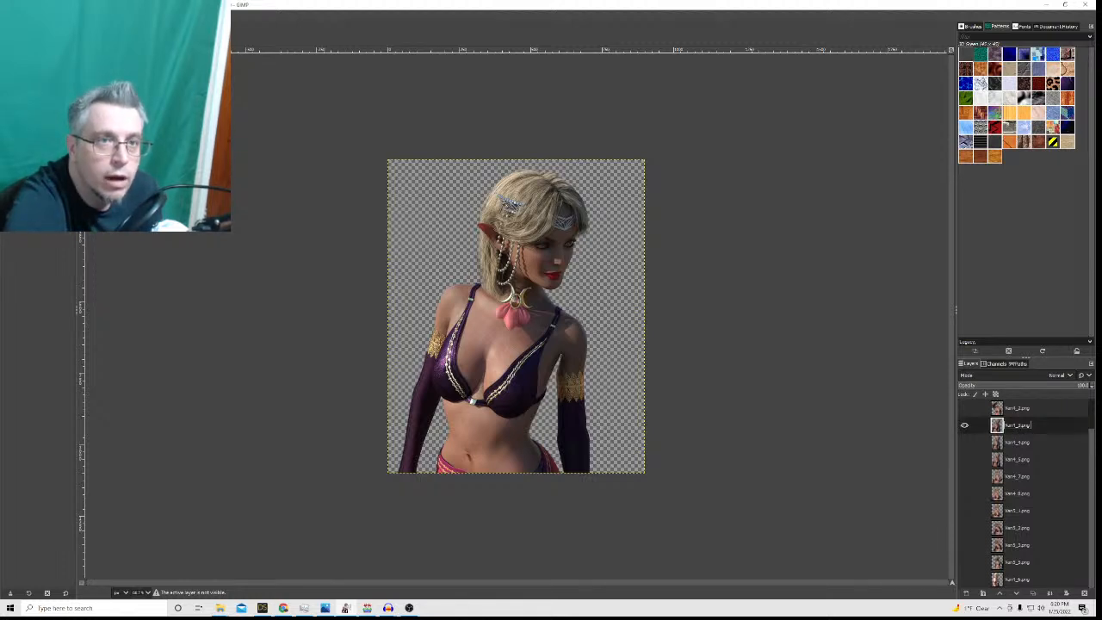
pyautogui.click(107, 15)
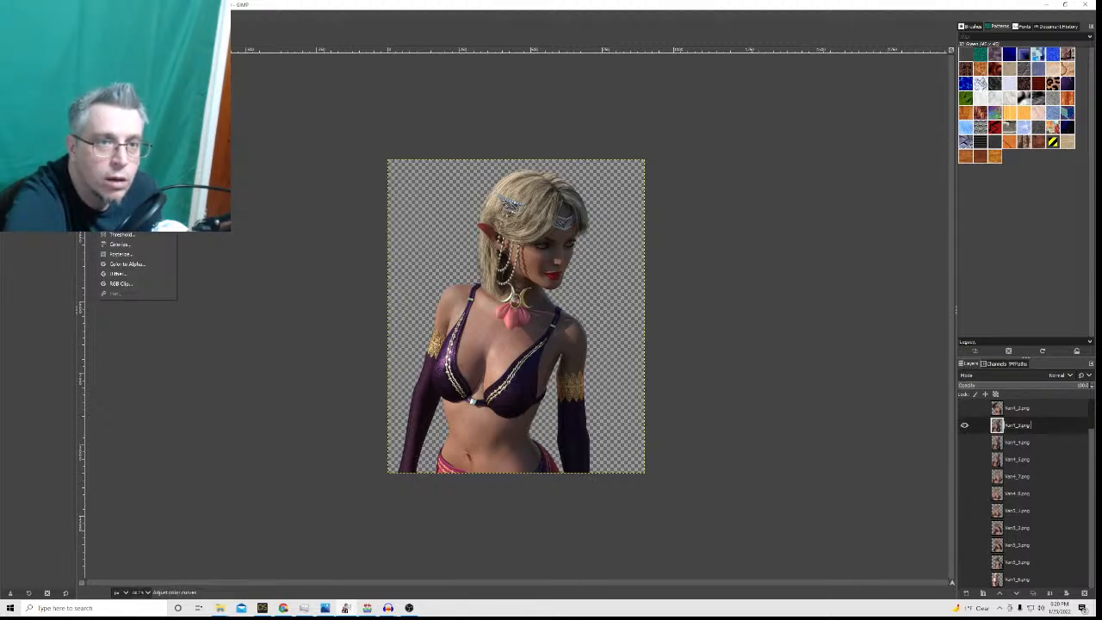
pyautogui.click(120, 79)
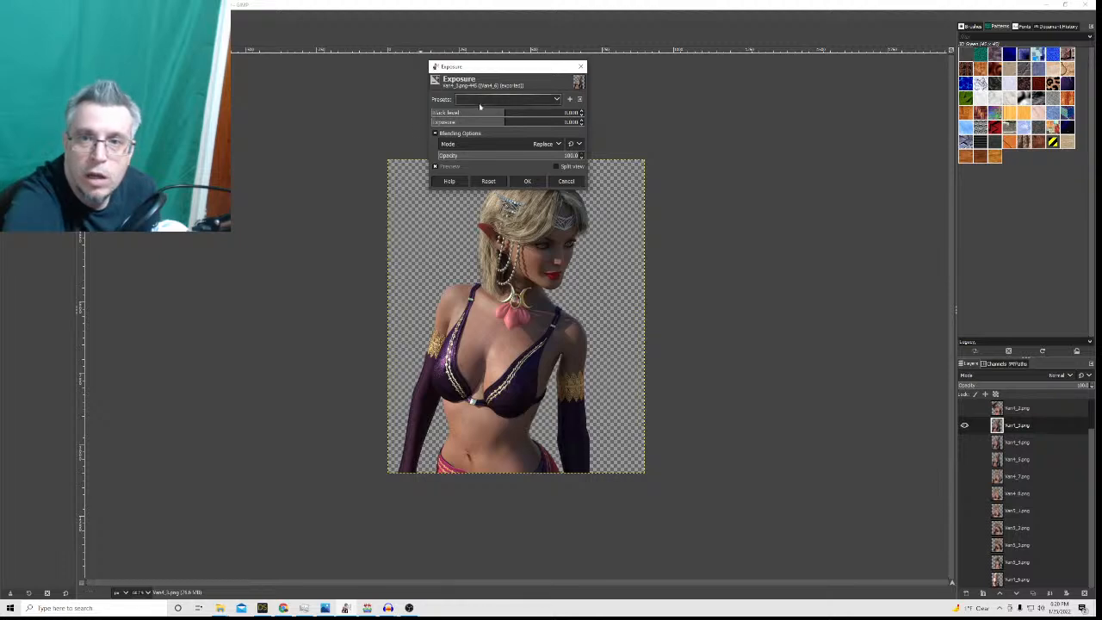
pyautogui.moveTo(497, 69); pyautogui.dragTo(215, 69)
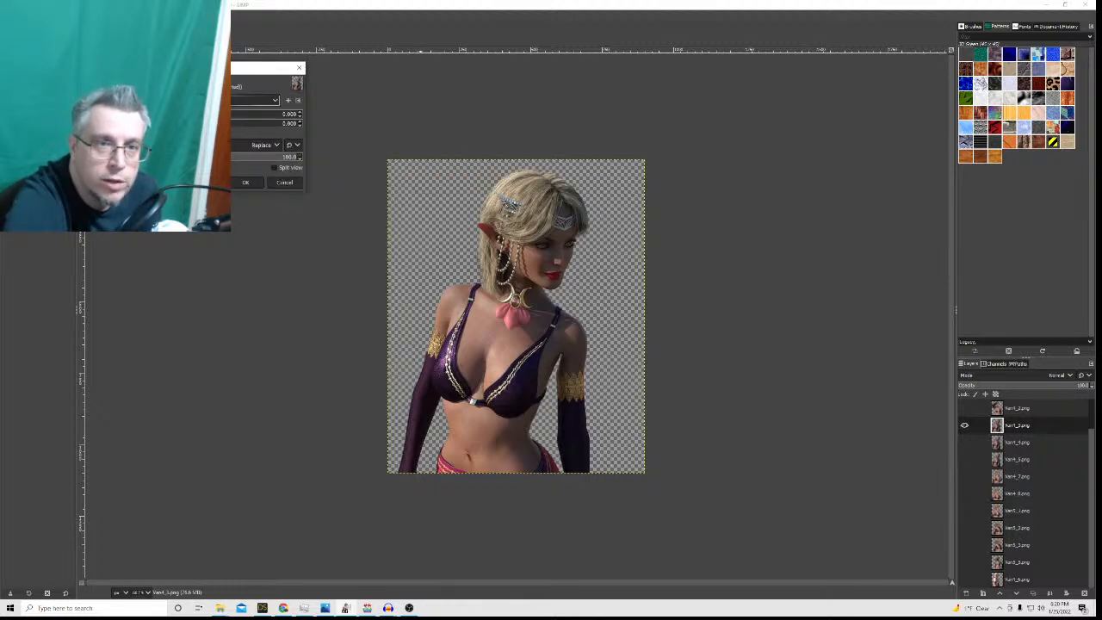
pyautogui.moveTo(215, 123); pyautogui.dragTo(220, 123)
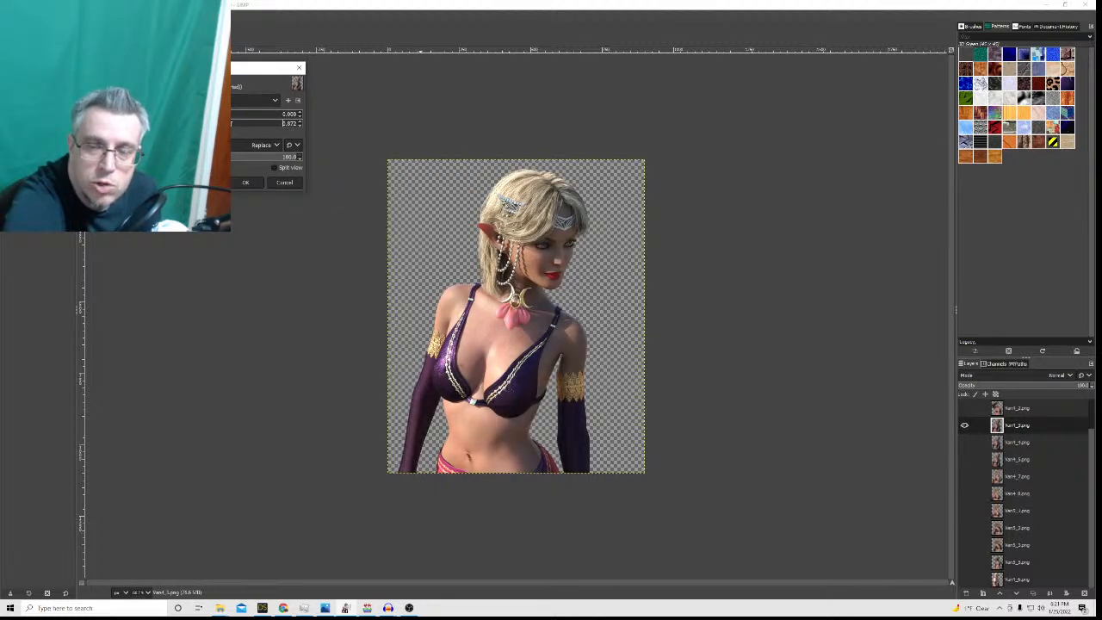
pyautogui.moveTo(231, 123); pyautogui.dragTo(233, 123)
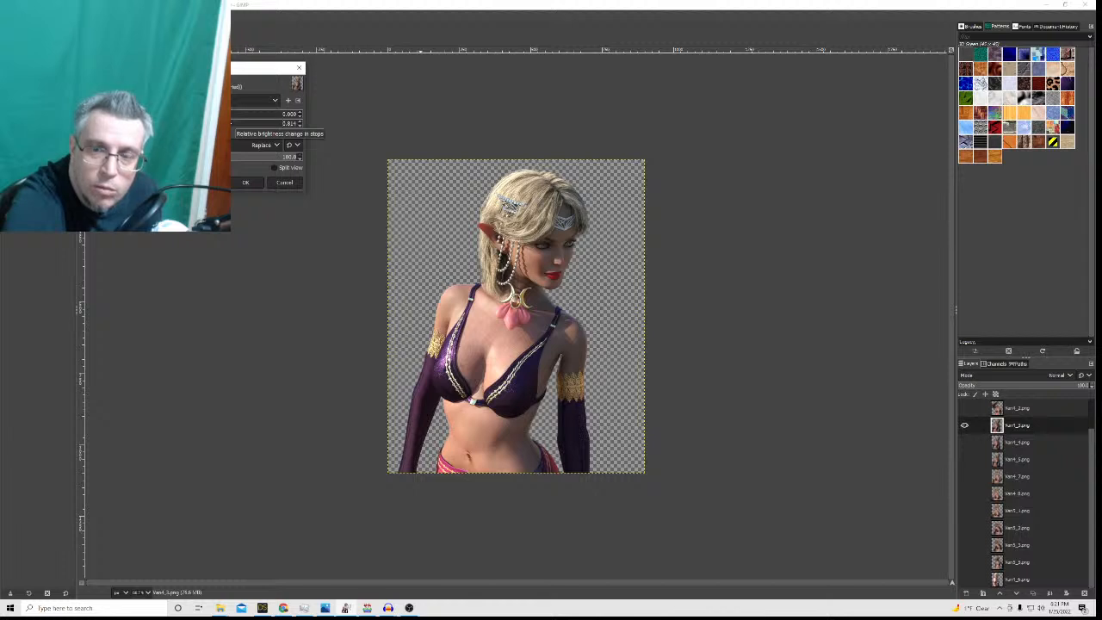
pyautogui.click(246, 183)
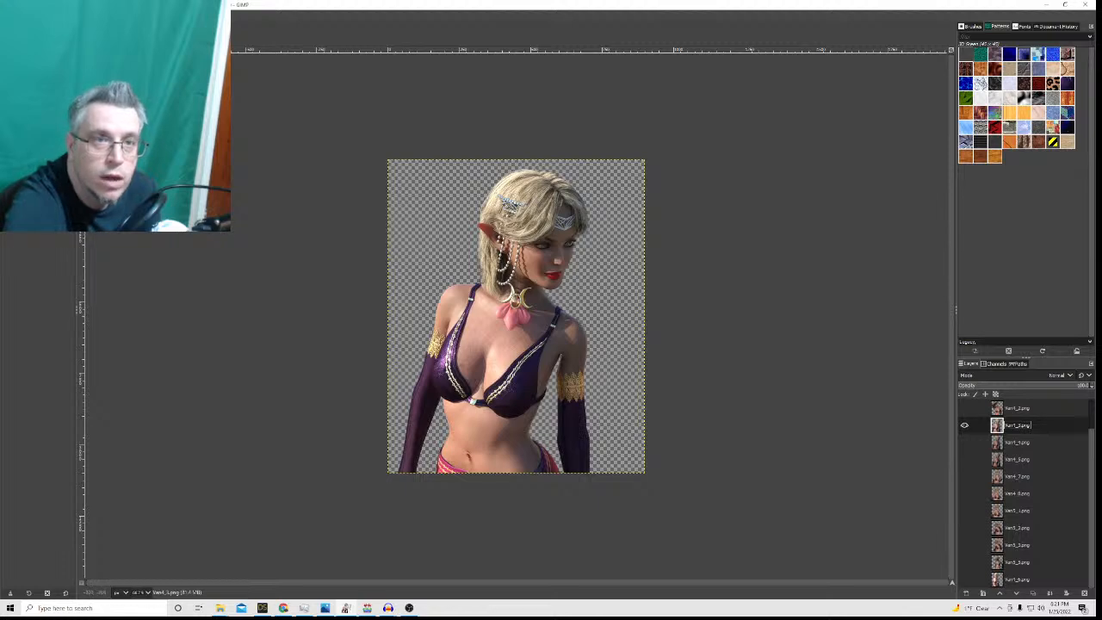
# Try the saved Hue-Saturation presets on the visible character layer.
pyautogui.click(107, 15)
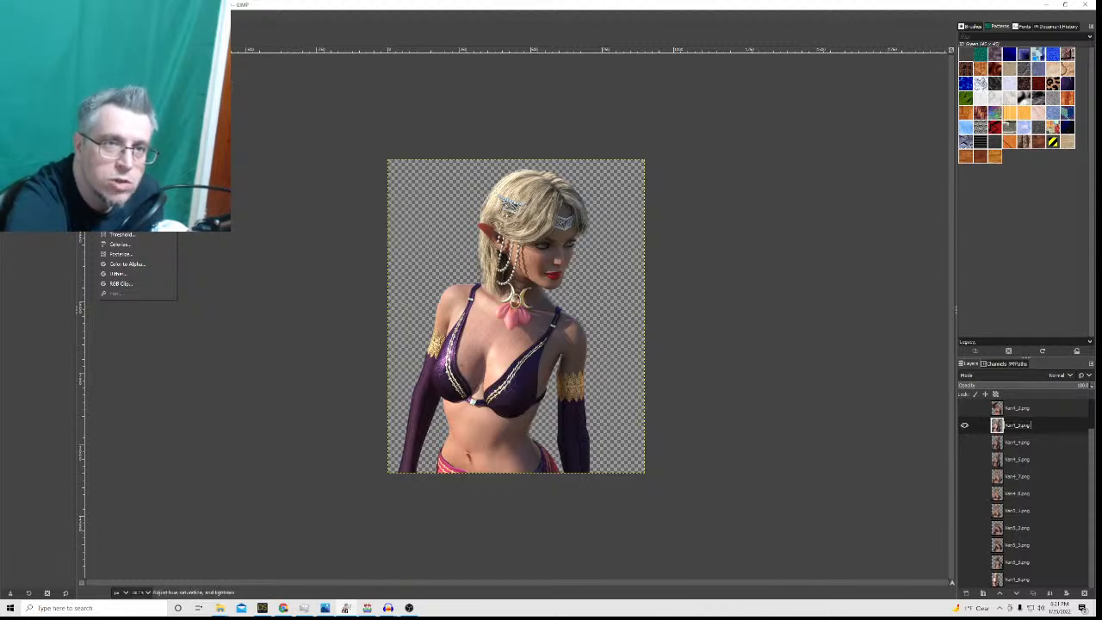
pyautogui.click(129, 63)
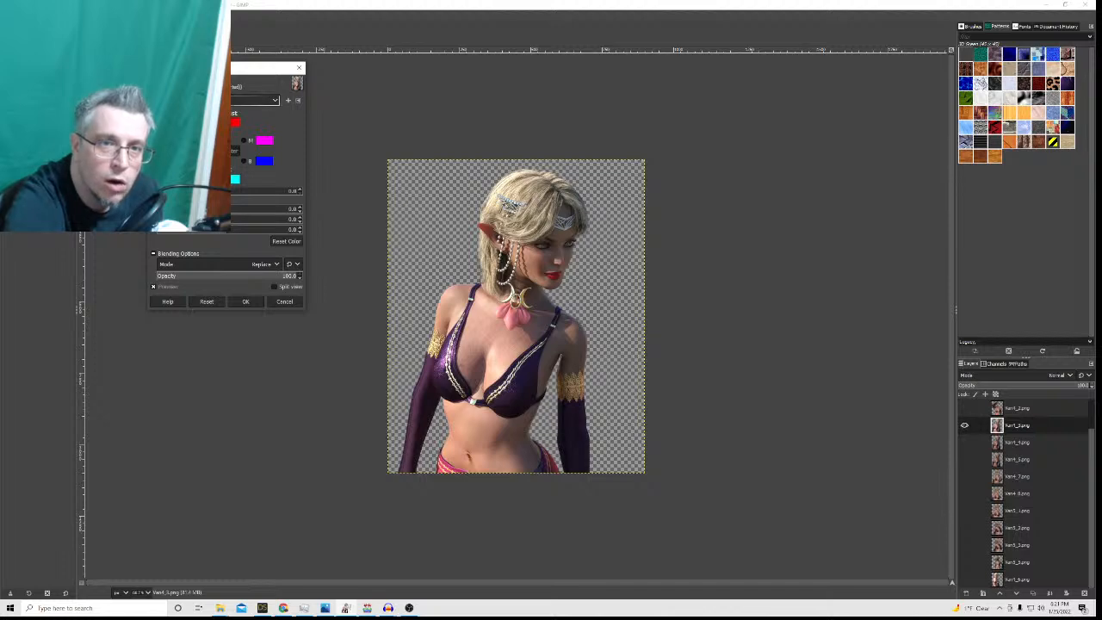
pyautogui.click(201, 263)
pyautogui.click(200, 264)
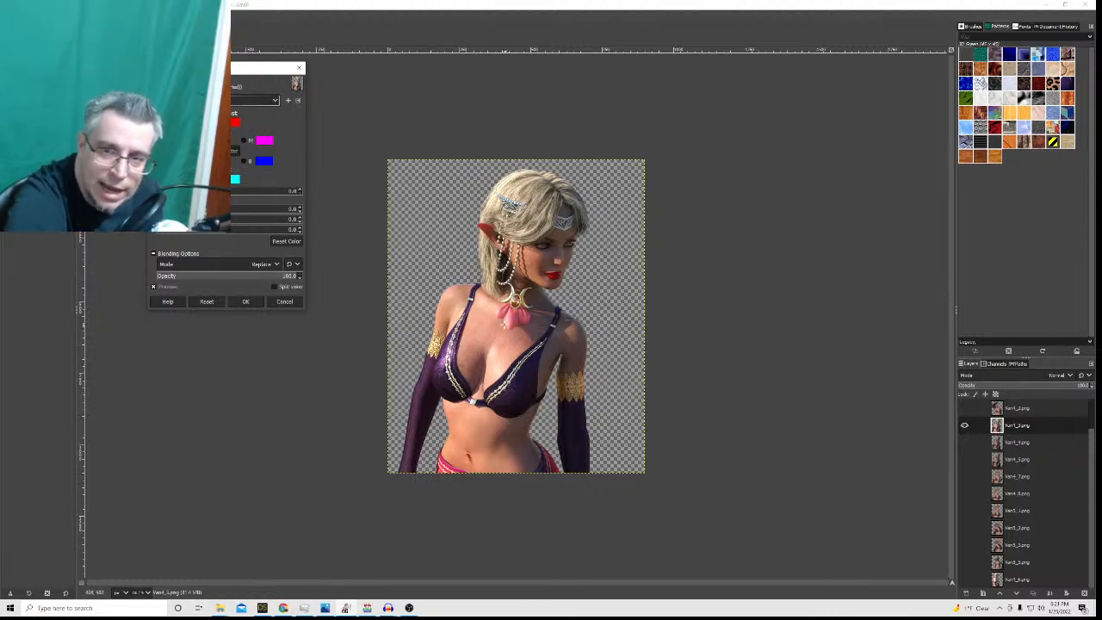
pyautogui.click(207, 301)
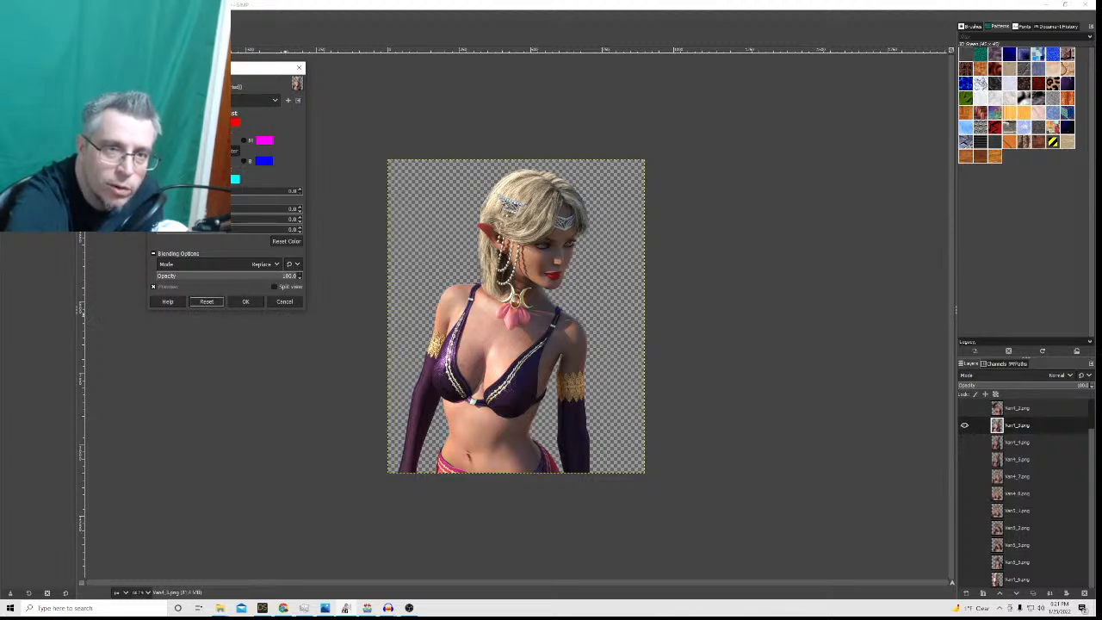
pyautogui.click(226, 101)
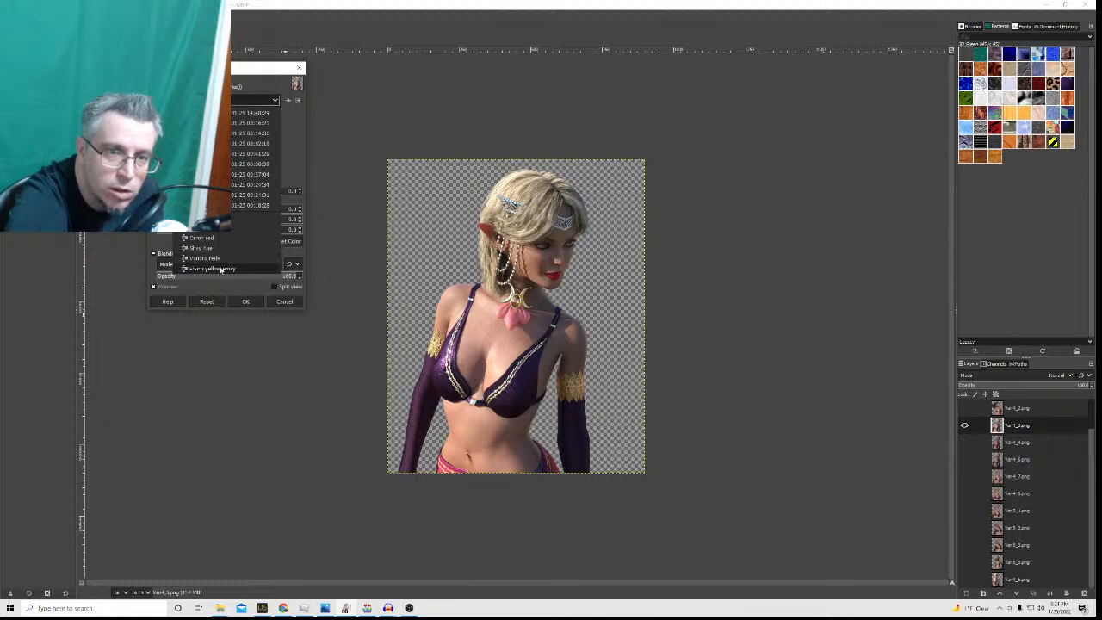
pyautogui.click(215, 259)
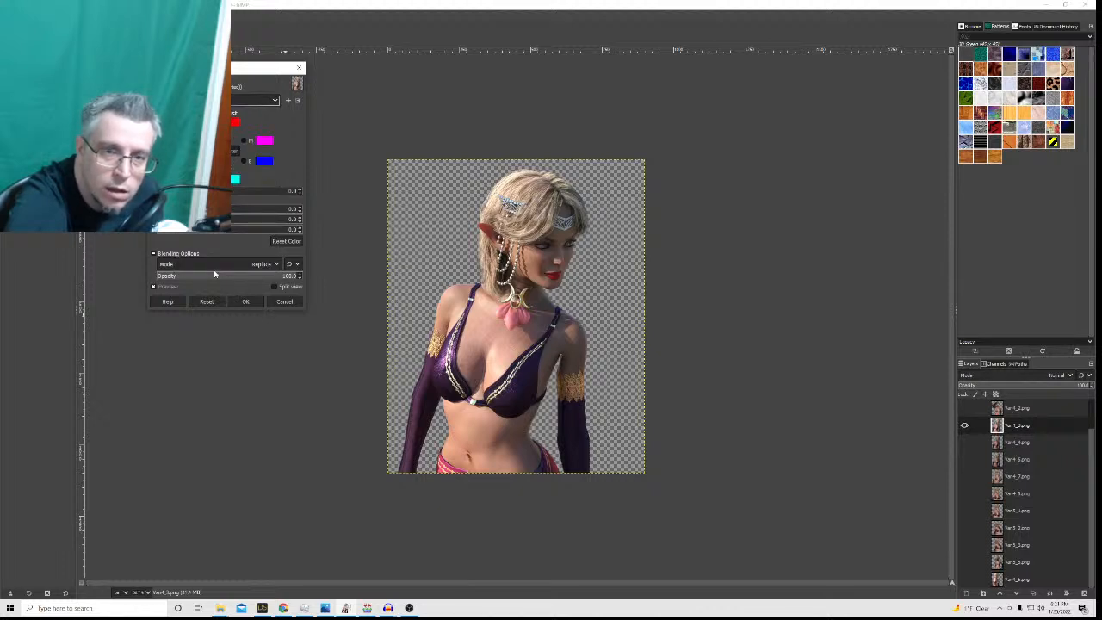
pyautogui.click(219, 101)
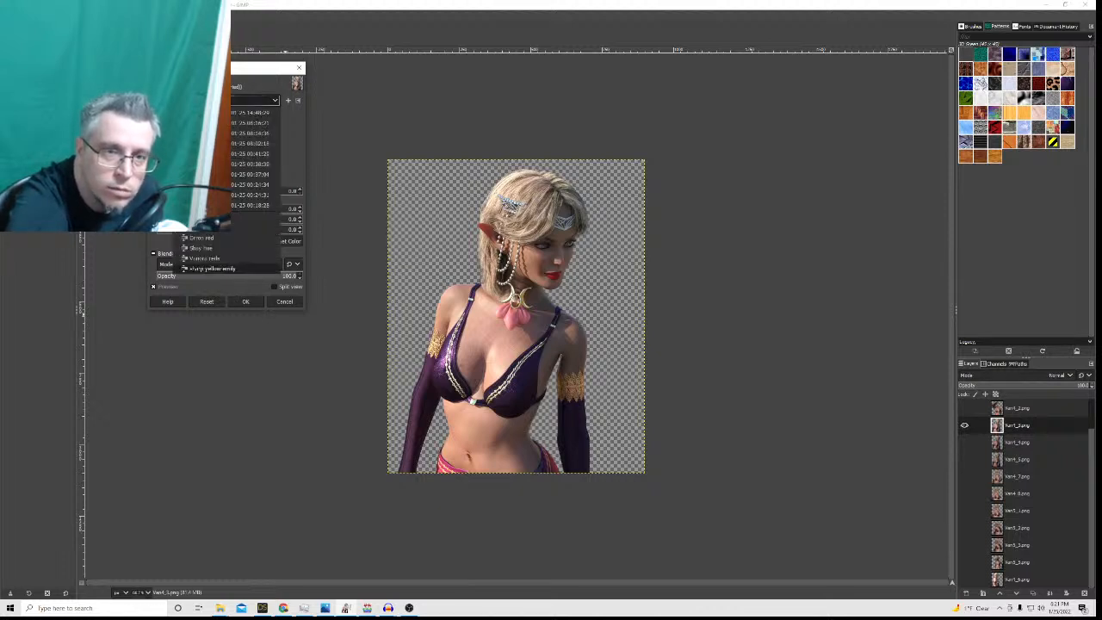
pyautogui.click(205, 259)
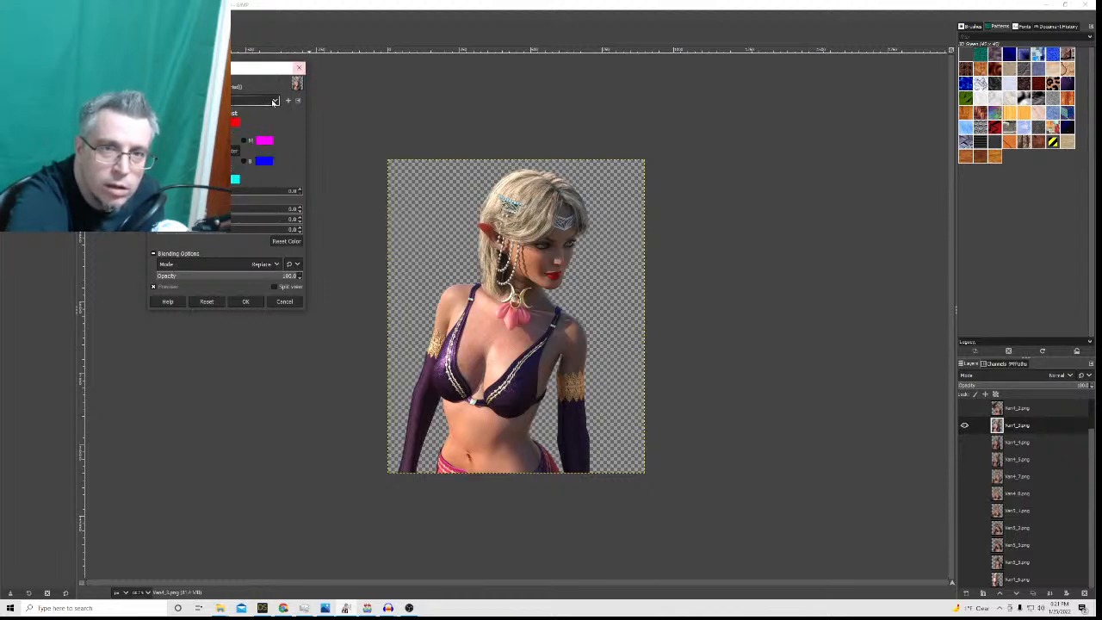
pyautogui.click(274, 100)
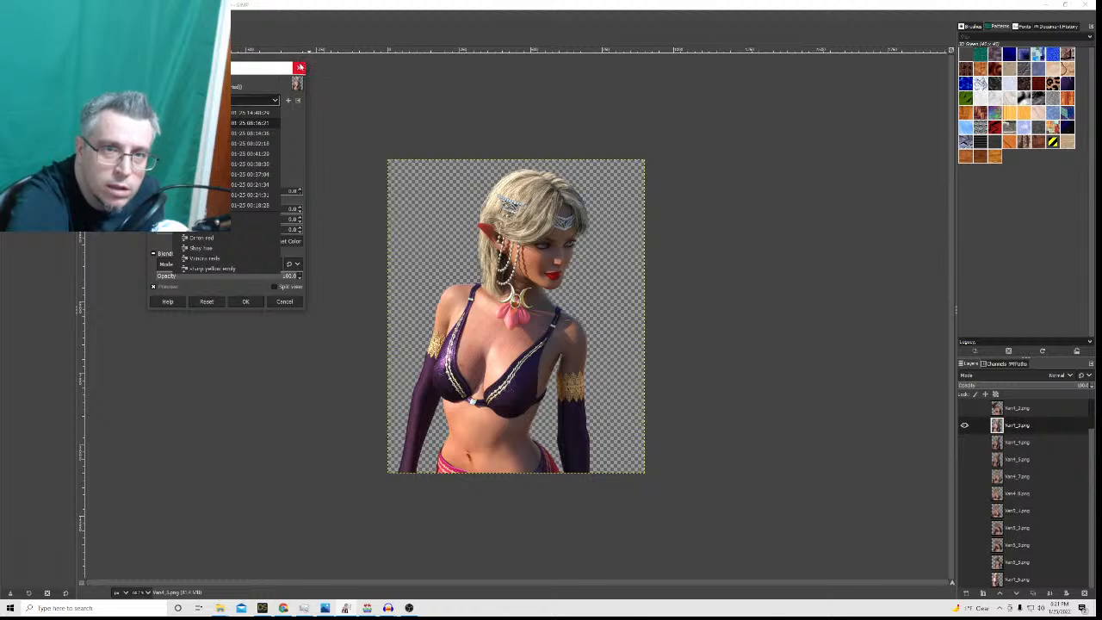
pyautogui.click(300, 70)
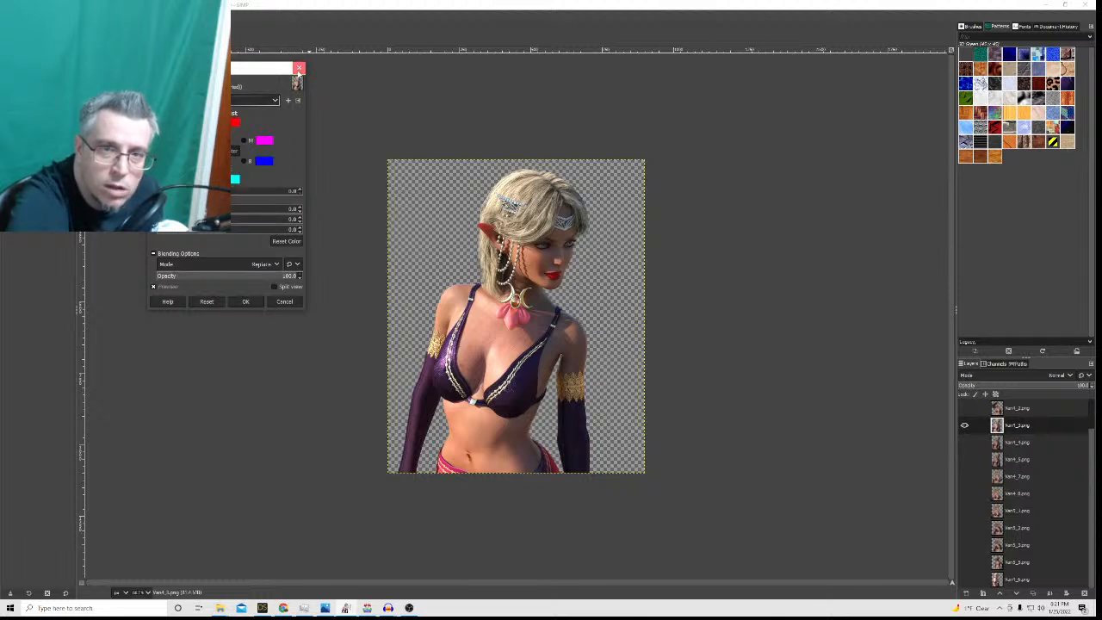
pyautogui.click(299, 68)
pyautogui.click(109, 15)
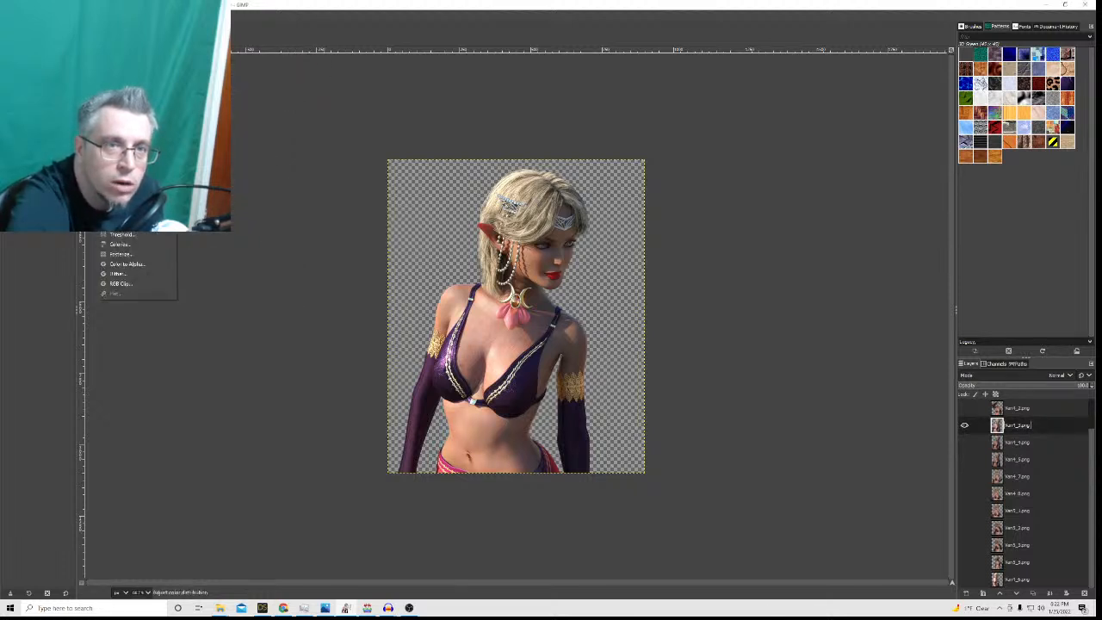
pyautogui.click(122, 76)
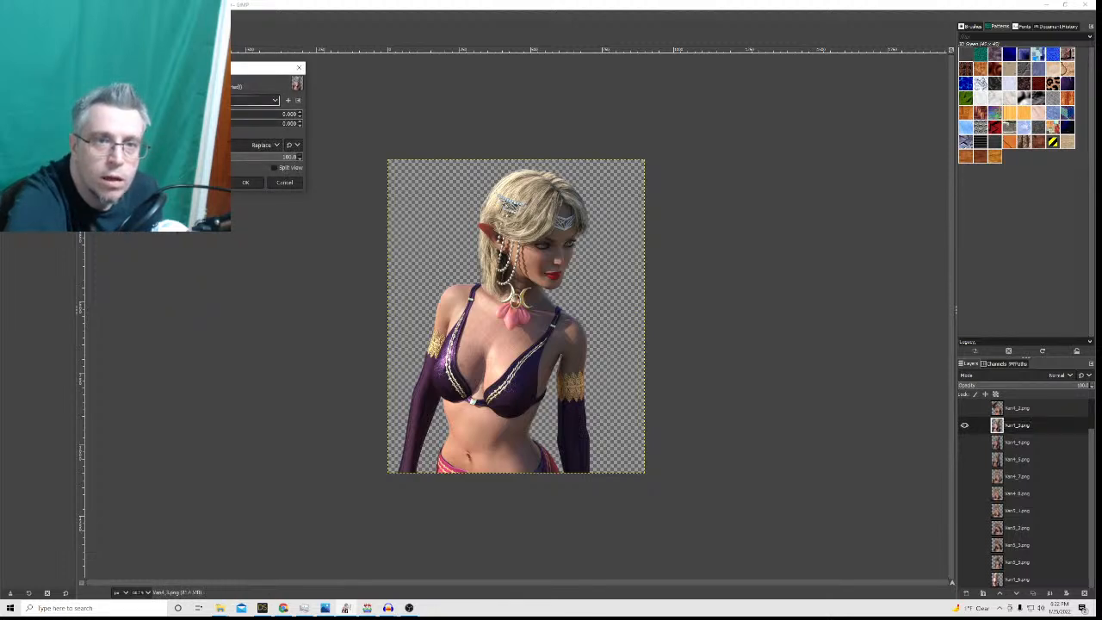
pyautogui.click(299, 68)
# Apply a Hue-Saturation adjustment to the visible character layer with the saturation raised to about 11.
pyautogui.click(109, 14)
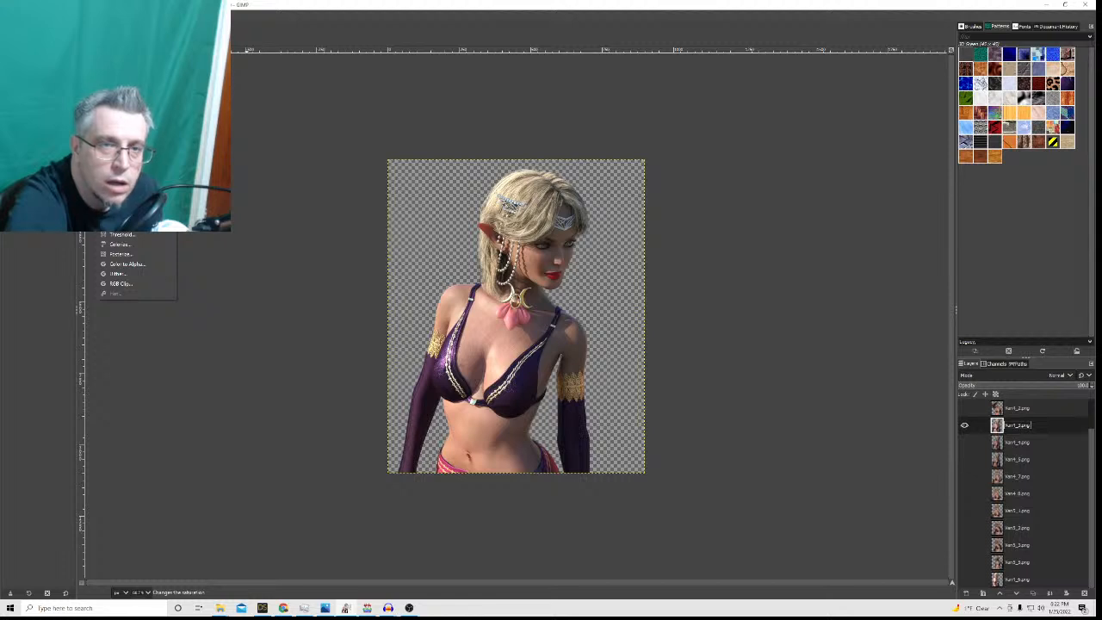
pyautogui.click(125, 55)
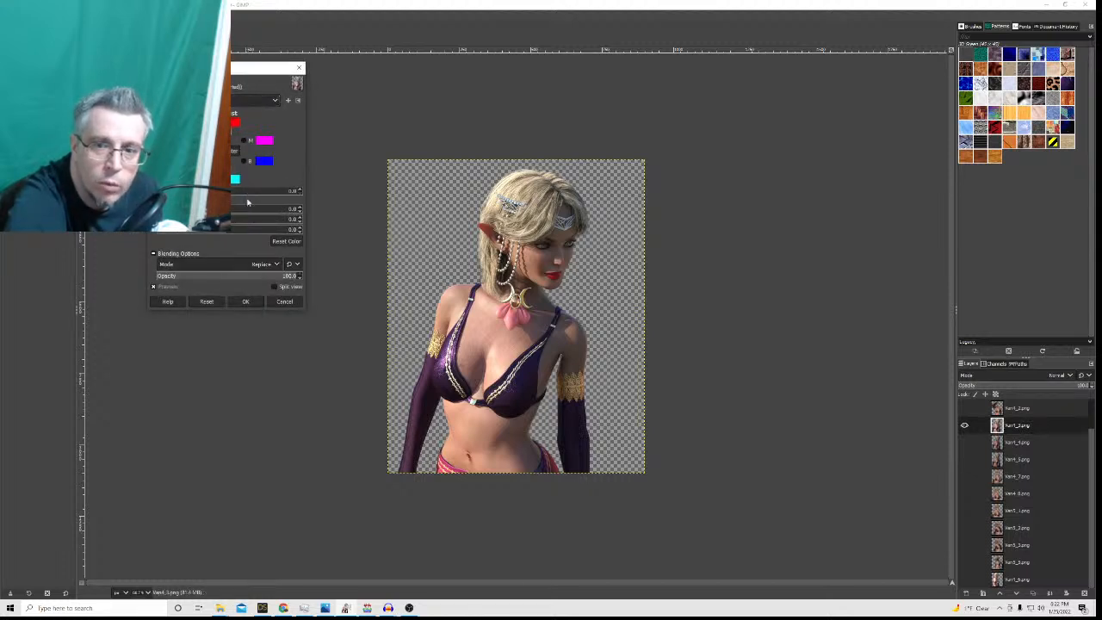
pyautogui.moveTo(231, 227); pyautogui.dragTo(235, 229)
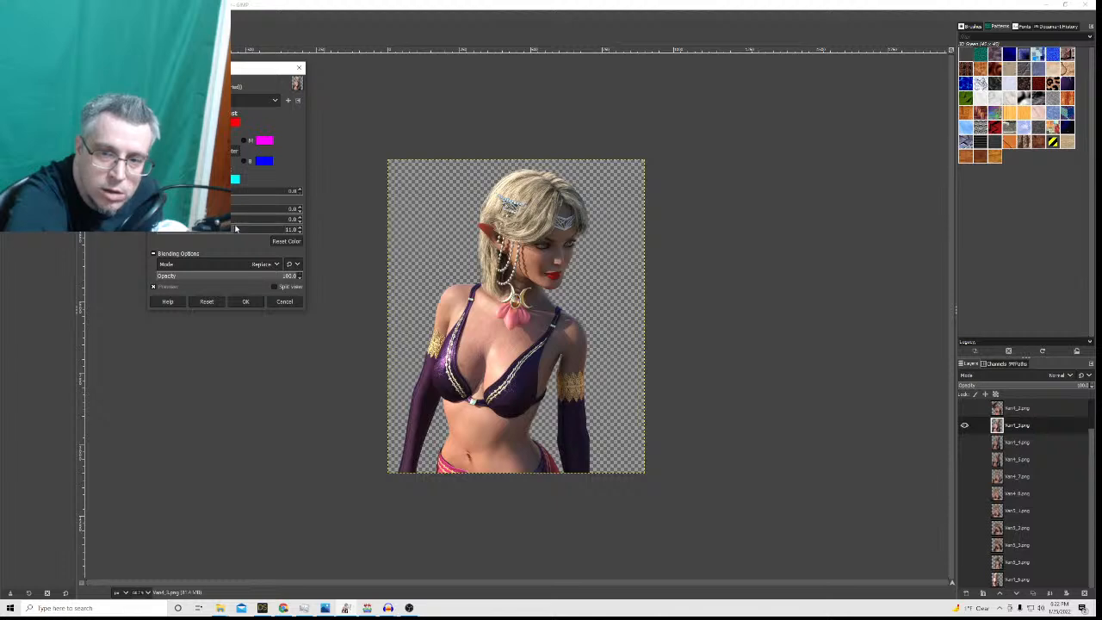
pyautogui.click(245, 302)
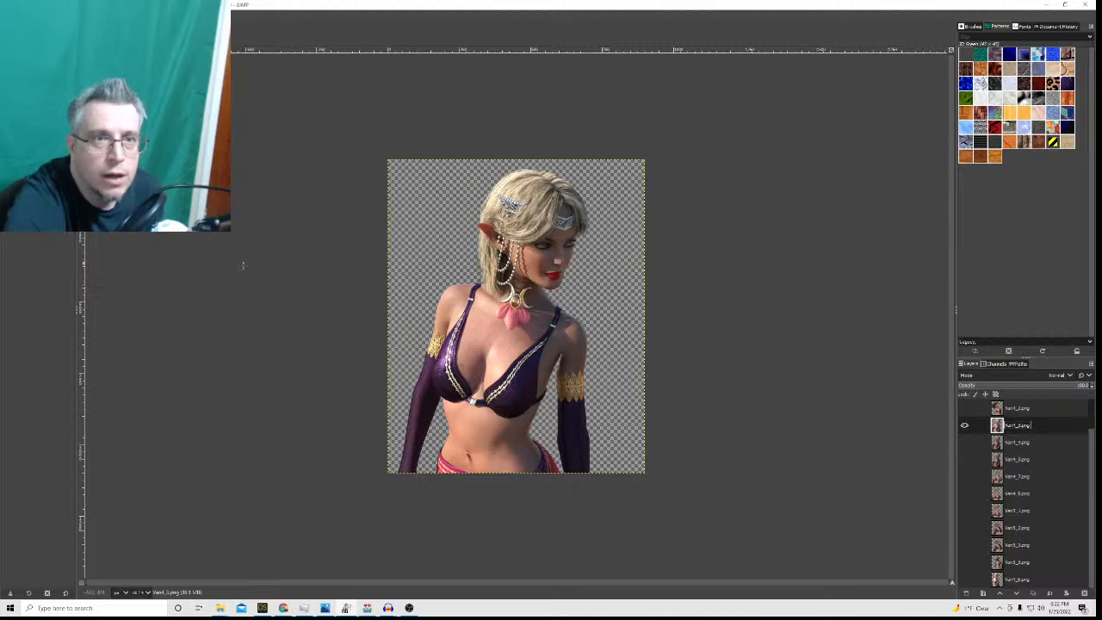
pyautogui.hotkey('ctrl', 'pageup')
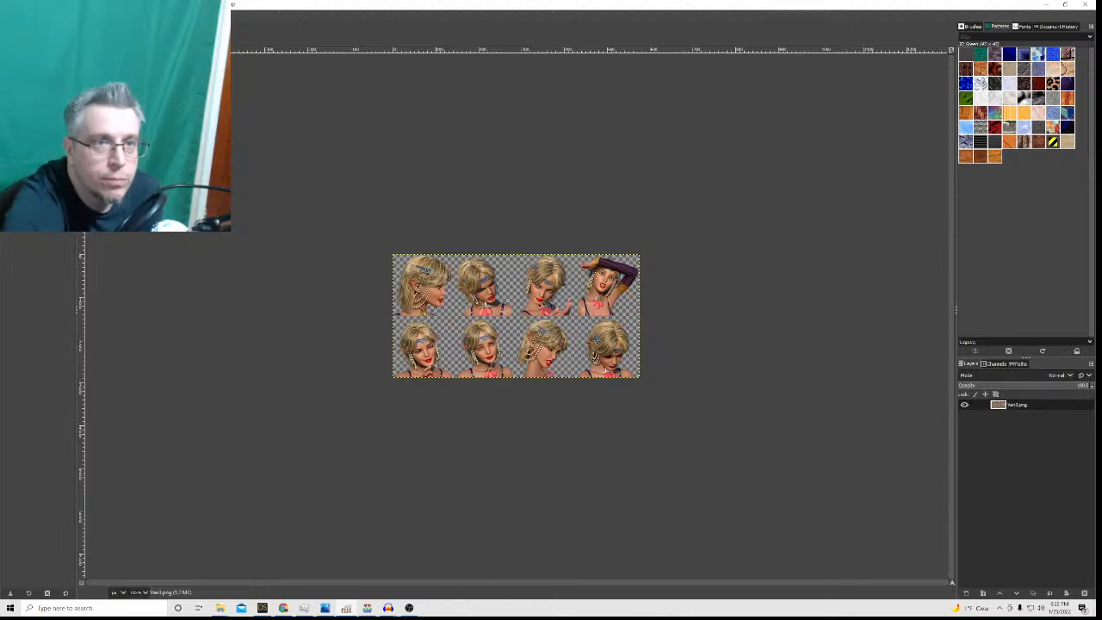
pyautogui.click(965, 593)
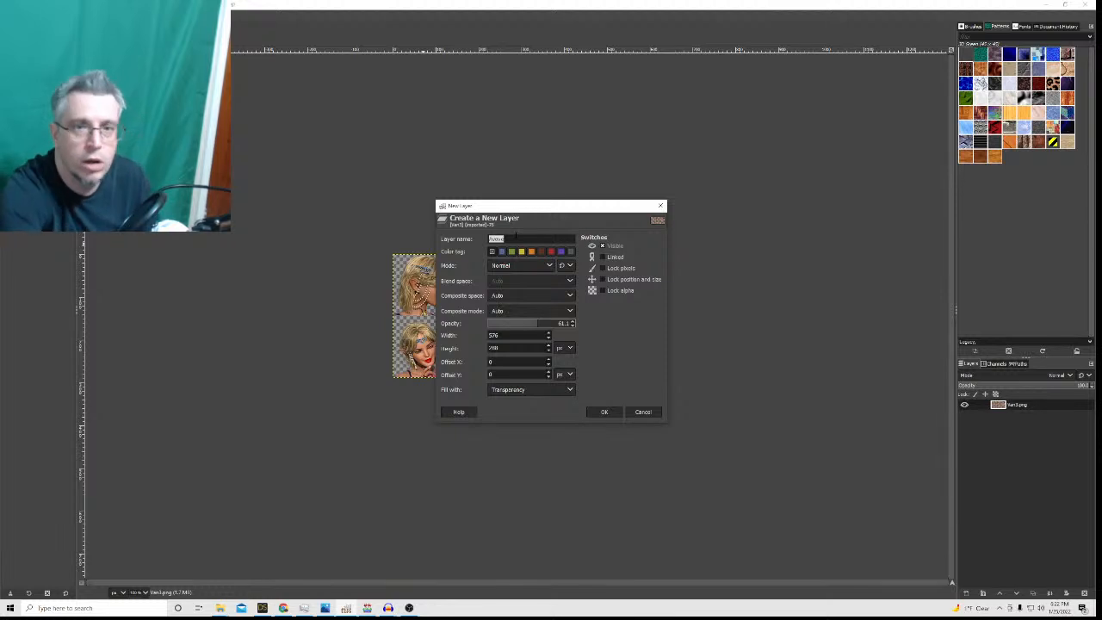
pyautogui.write('Van')
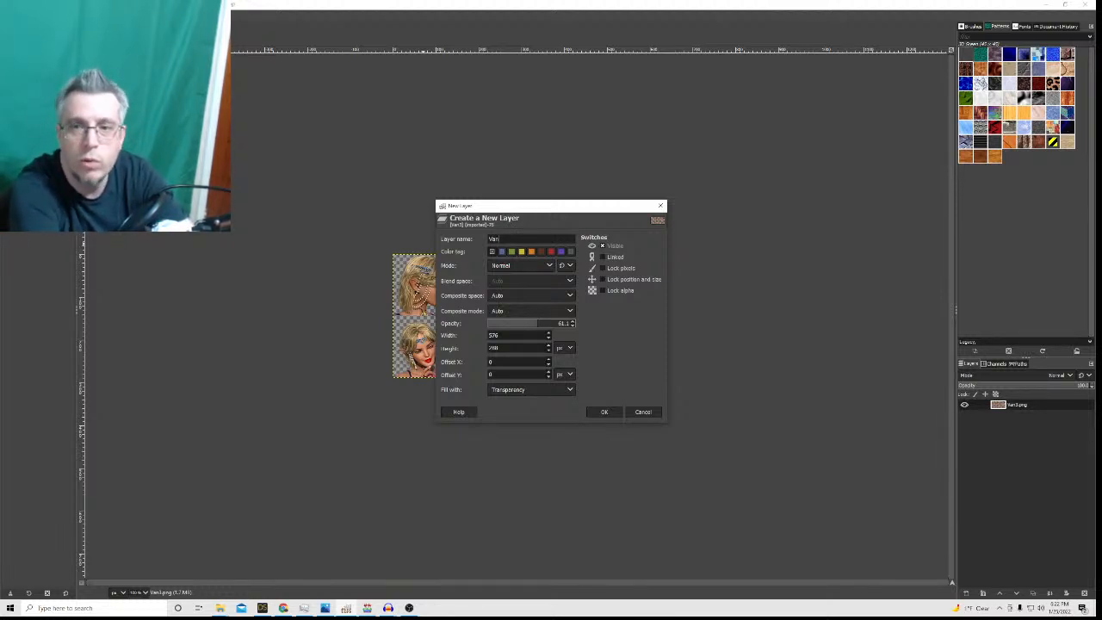
pyautogui.click(660, 206)
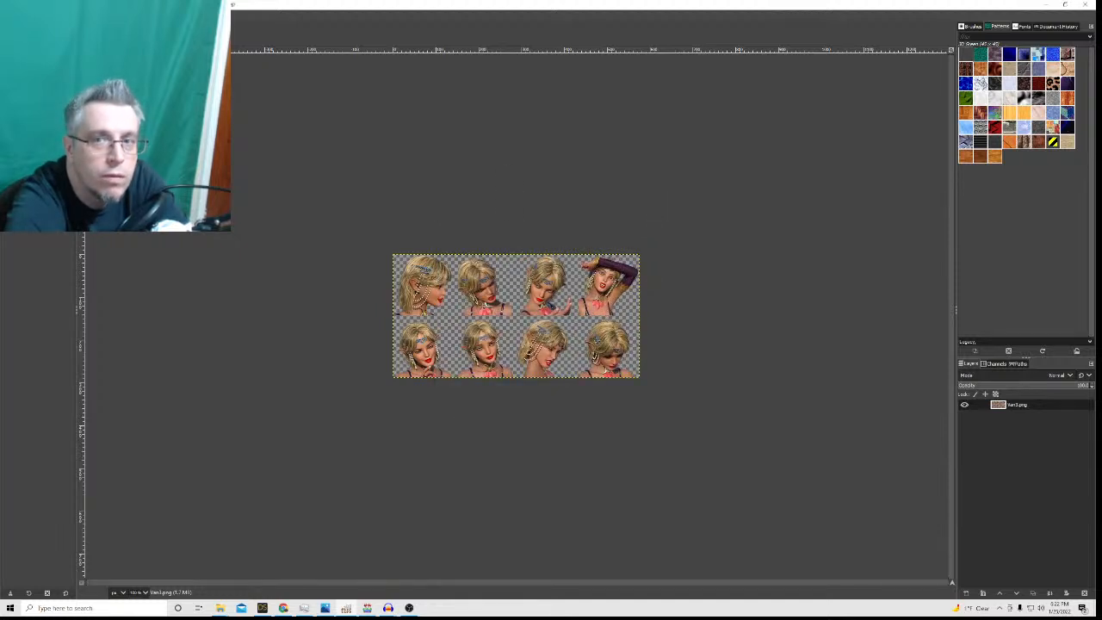
pyautogui.hotkey('ctrl', 'pageup')
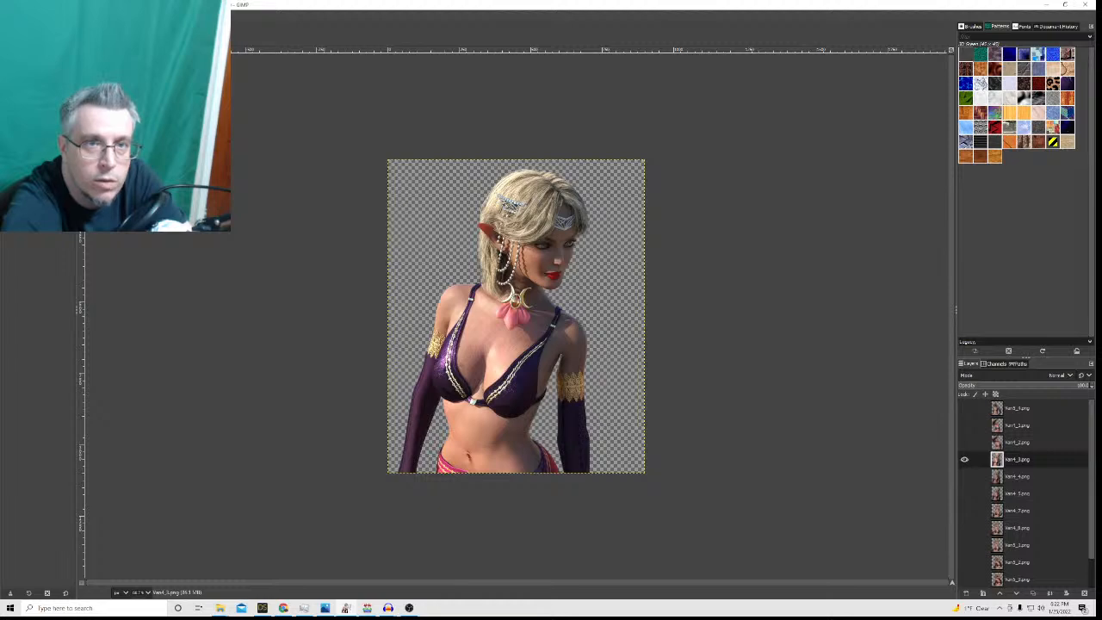
# Switch to the image with the eight-face sheet and add a transparent layer named Van4 above it.
pyautogui.hotkey('ctrl', 'pagedown')
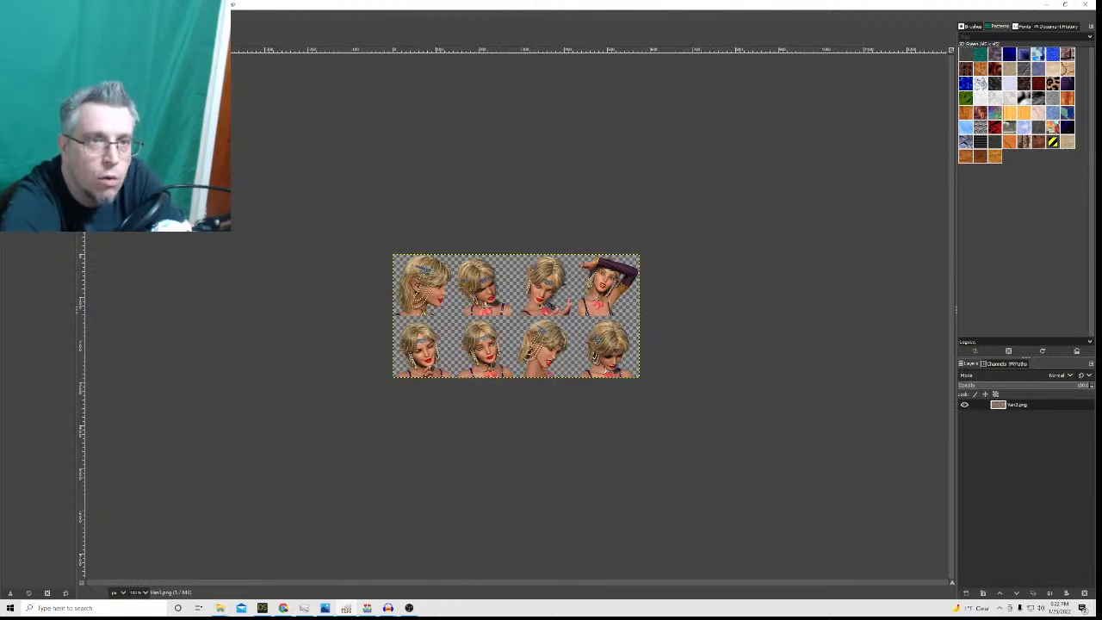
pyautogui.hotkey('shift', 'ctrl', 'n')
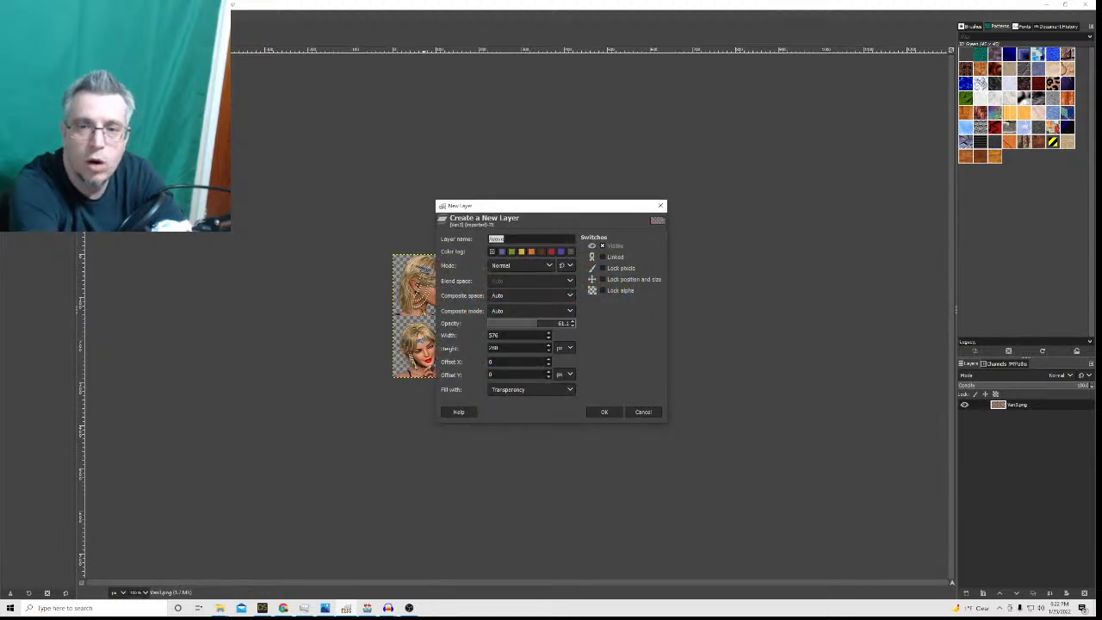
pyautogui.write('Van')
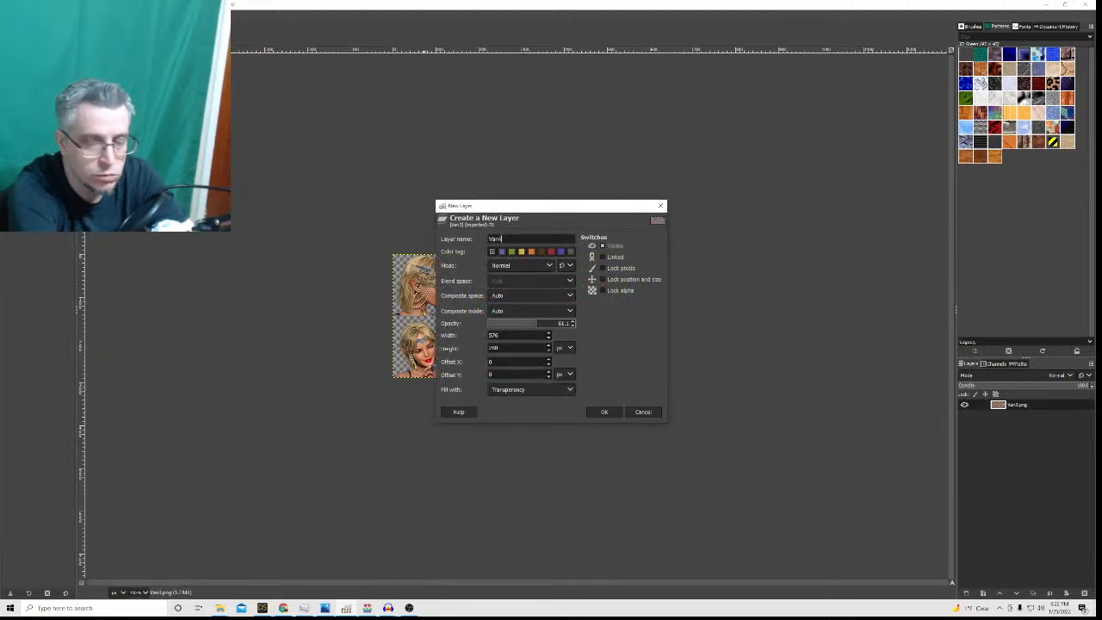
pyautogui.write('4')
pyautogui.press('Return')
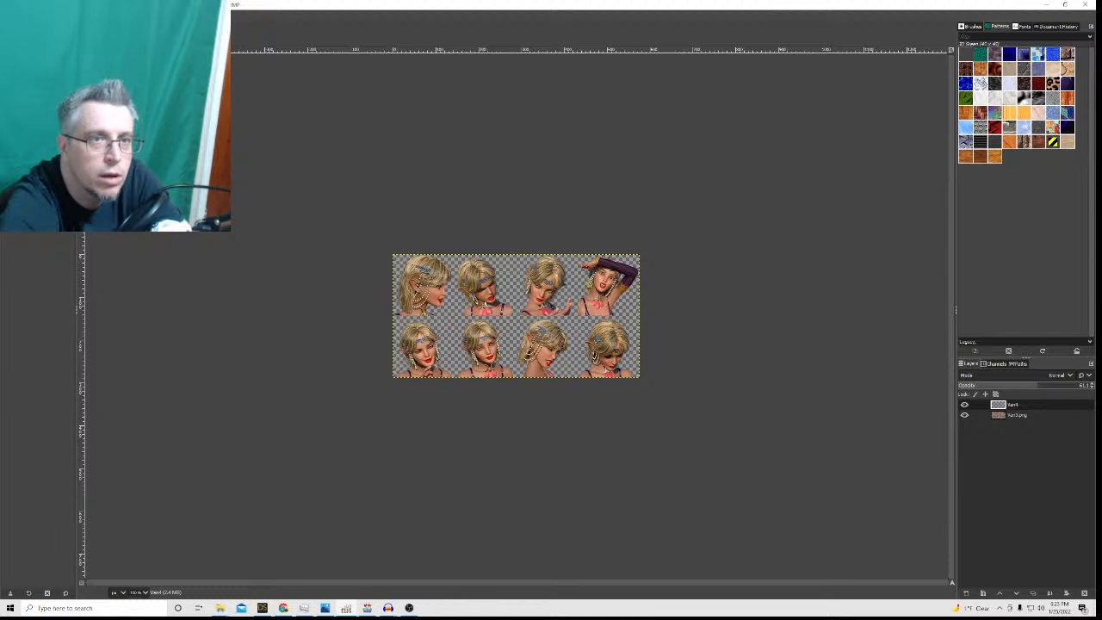
# Show the grid over the face sheet at 200% zoom.
pyautogui.click(56, 15)
pyautogui.moveTo(86, 55)
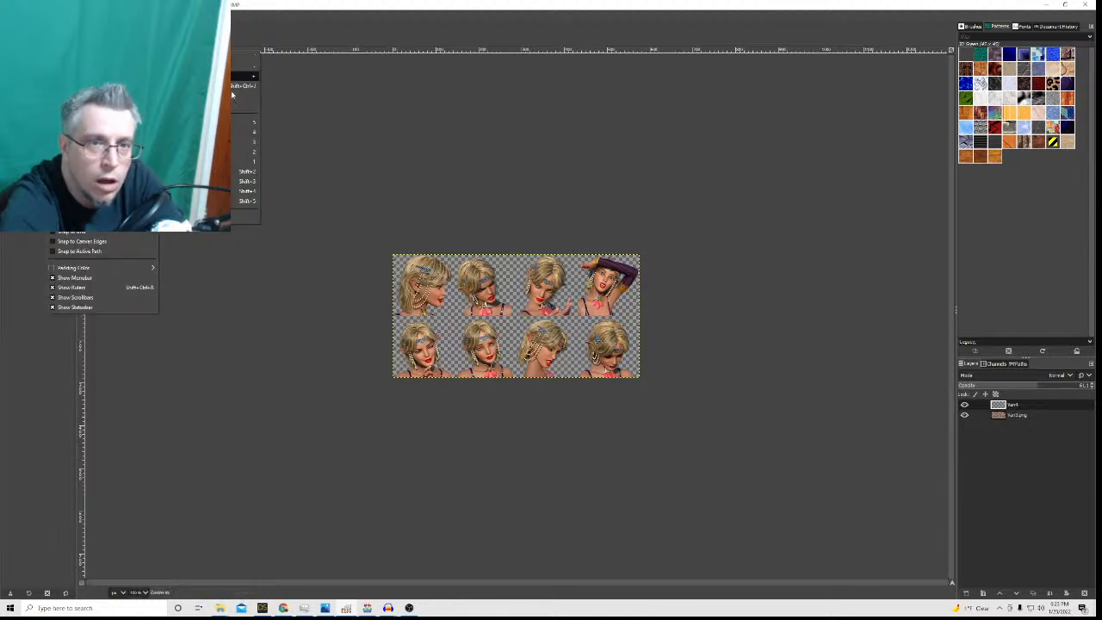
pyautogui.click(233, 153)
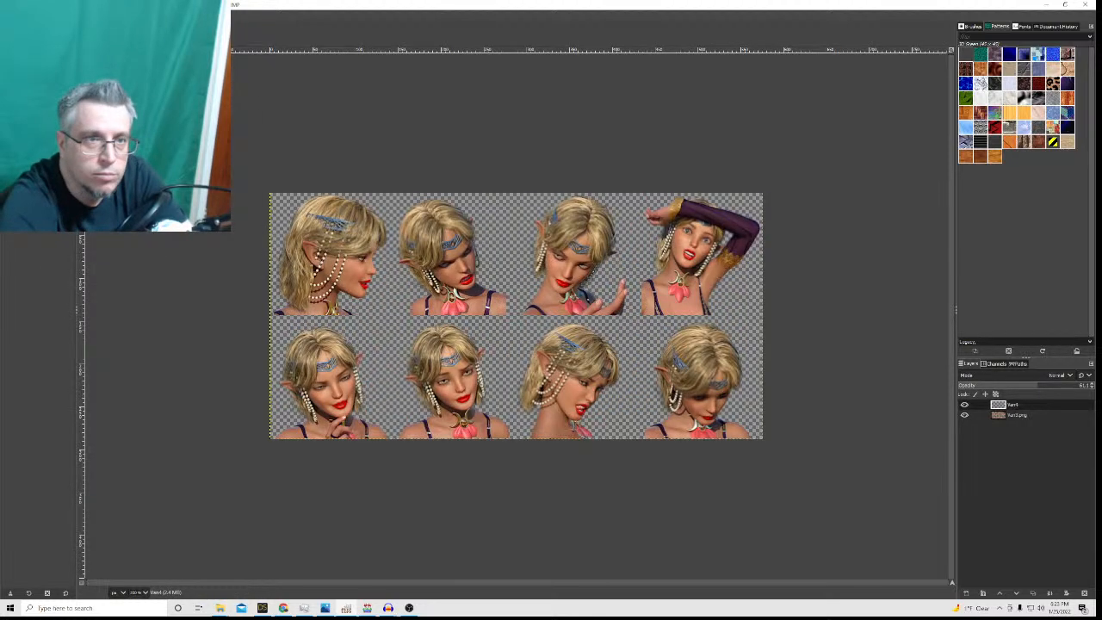
pyautogui.click(56, 15)
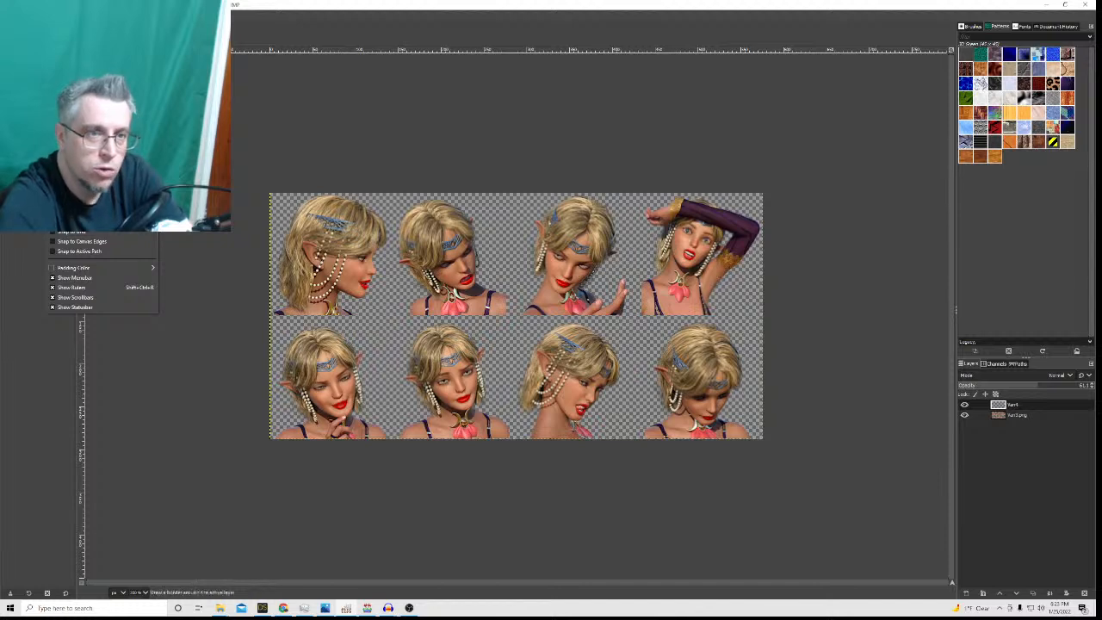
pyautogui.click(86, 198)
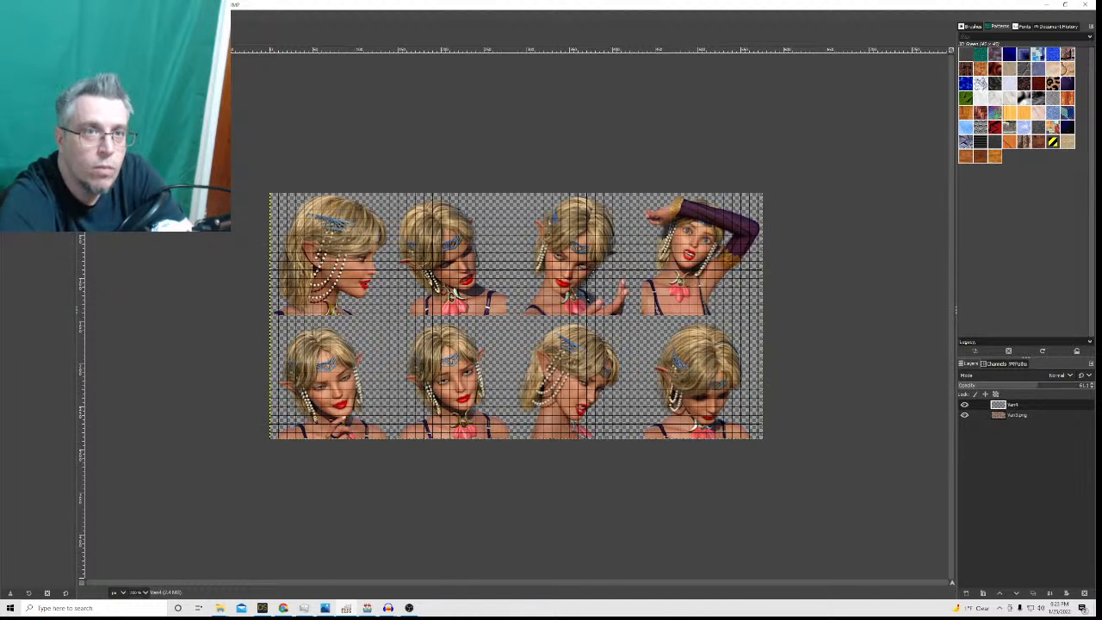
# Set the image grid's horizontal and vertical spacing to 144 pixels and hide the original face sheet layer.
pyautogui.click(73, 14)
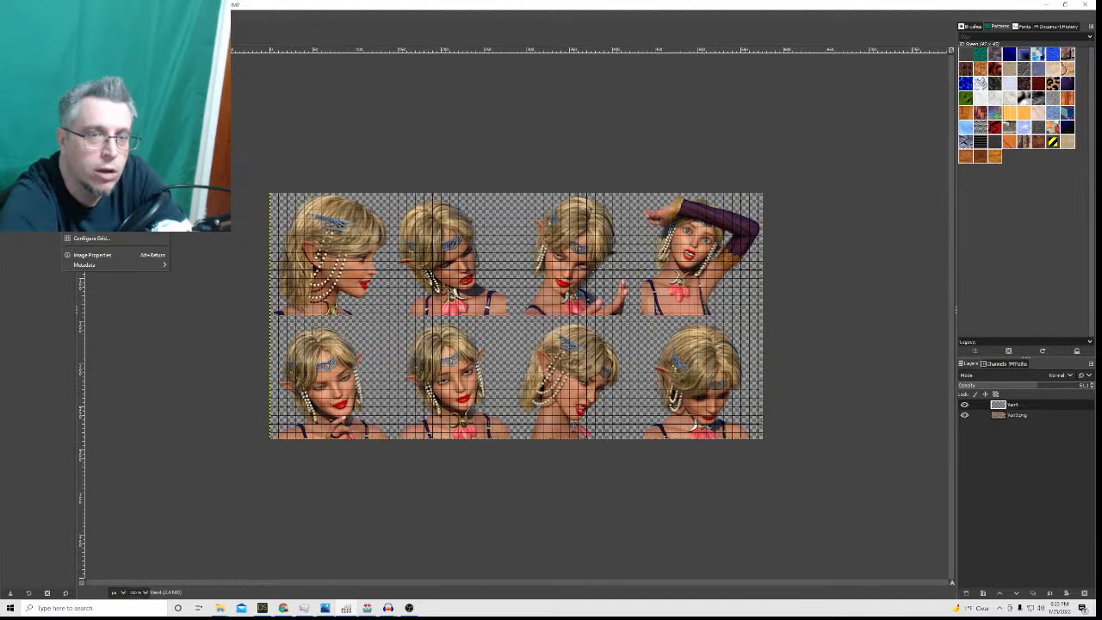
pyautogui.click(88, 238)
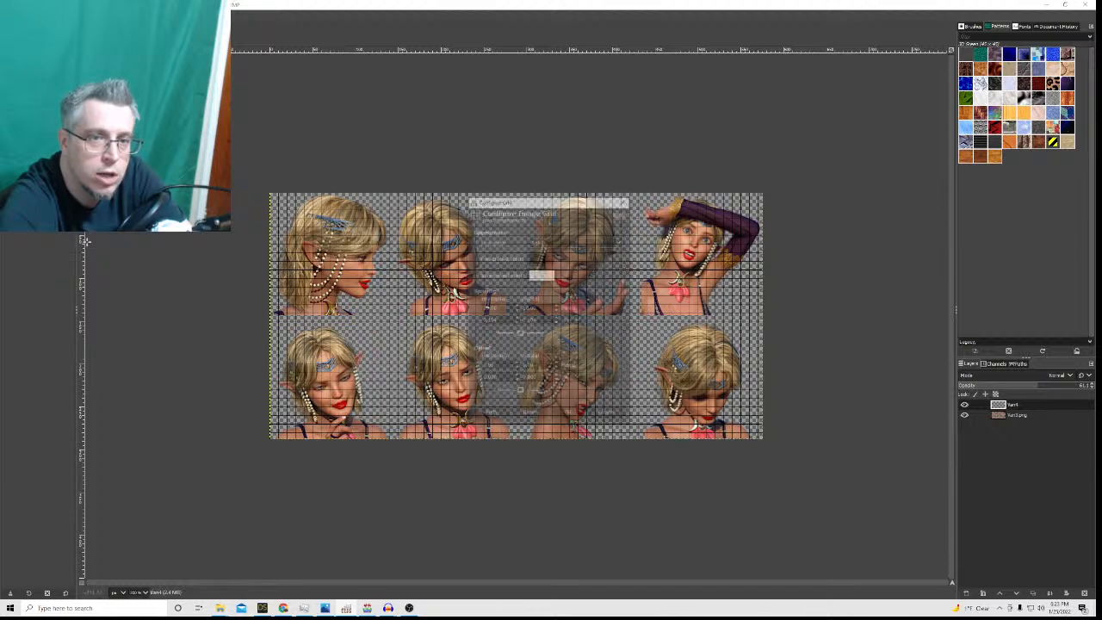
pyautogui.moveTo(497, 308); pyautogui.dragTo(468, 309)
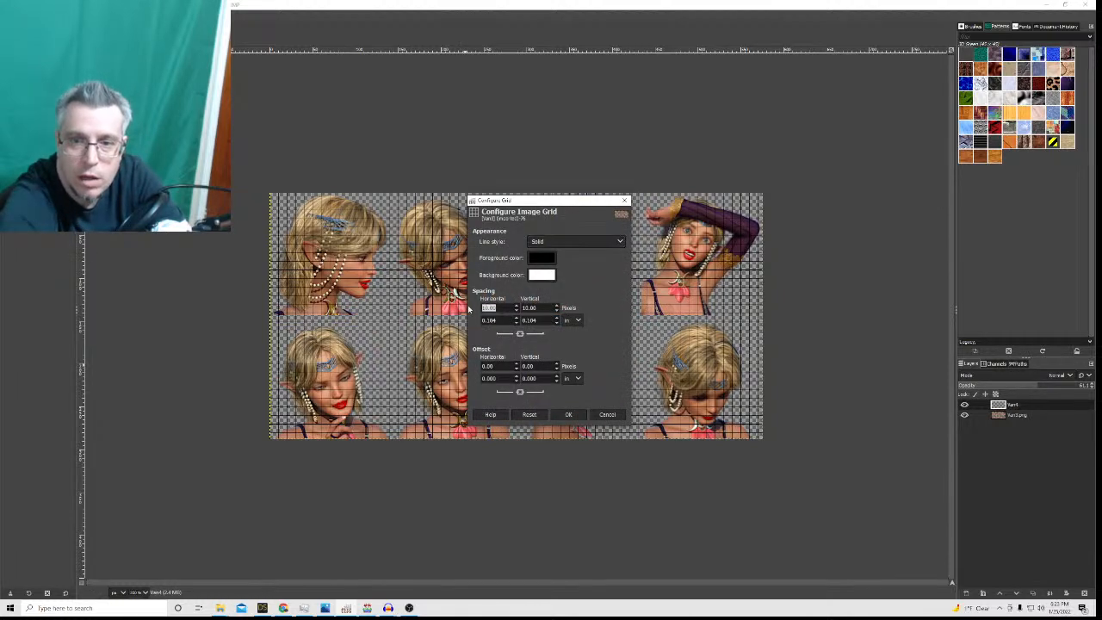
pyautogui.write('144')
pyautogui.press('Return')
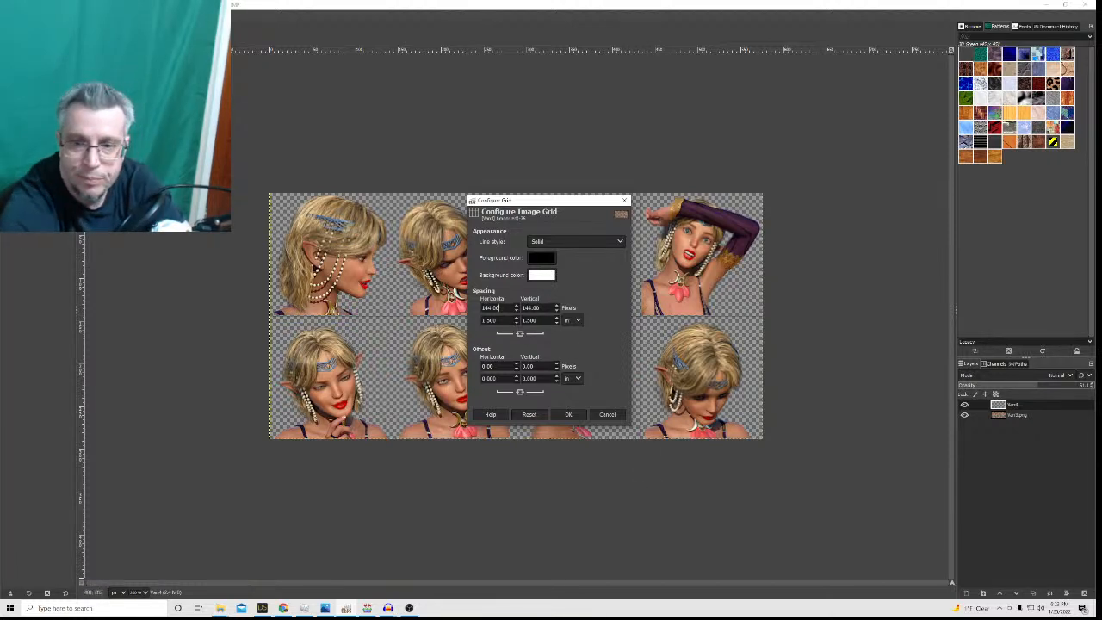
pyautogui.click(568, 414)
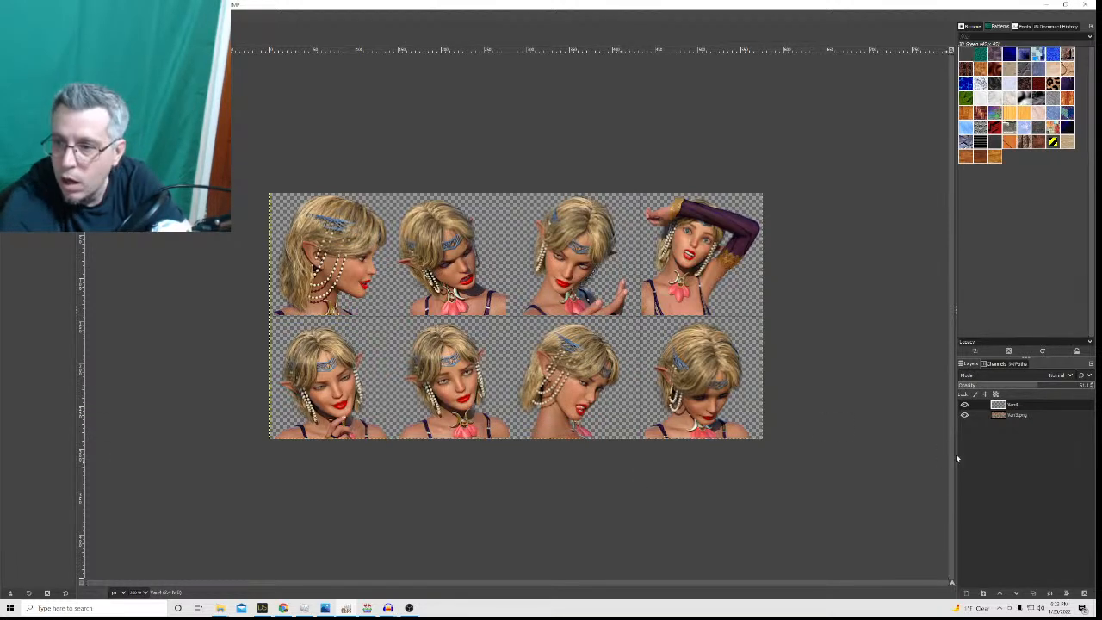
pyautogui.click(964, 415)
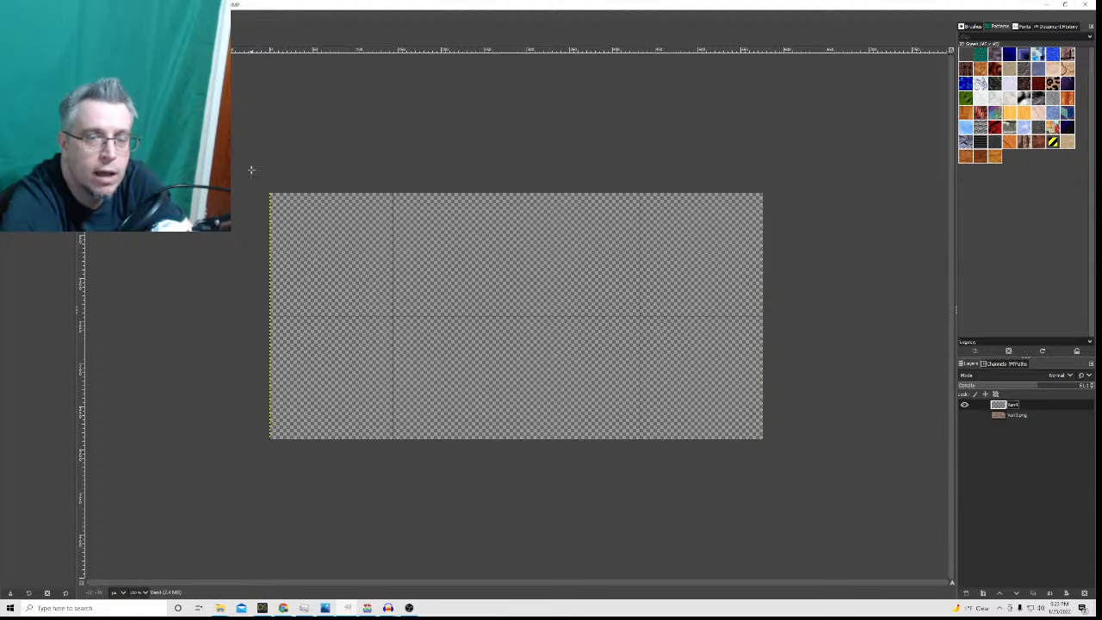
# Compare the character pose image with the original eight-face sheet, briefly showing that sheet's layer, with Van4 reselected as the active layer.
pyautogui.click(95, 33)
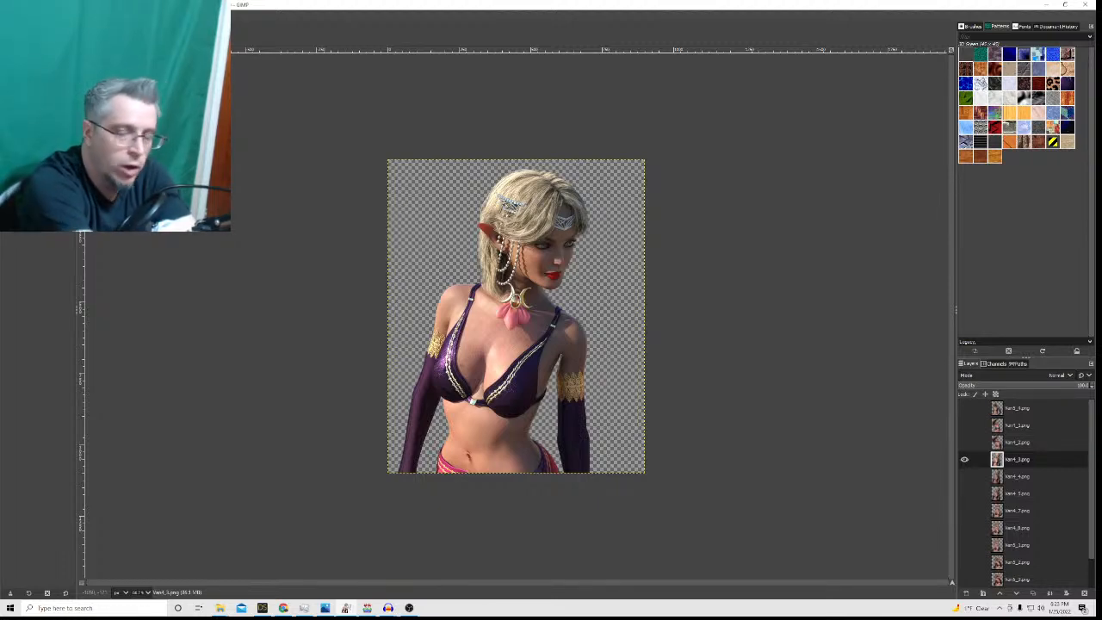
pyautogui.click(129, 32)
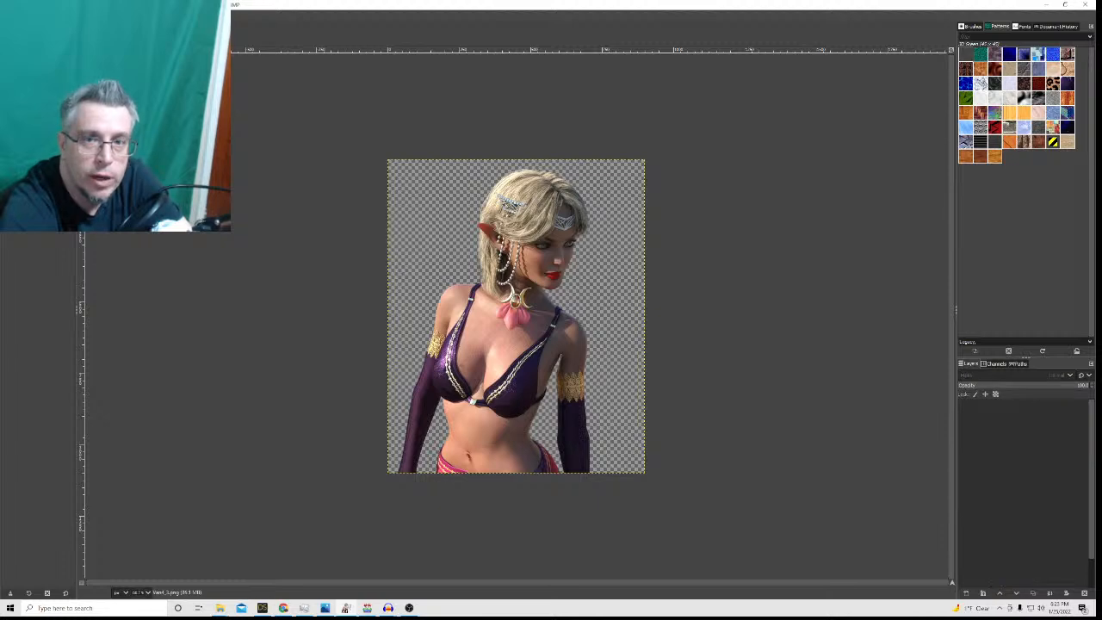
pyautogui.click(1037, 416)
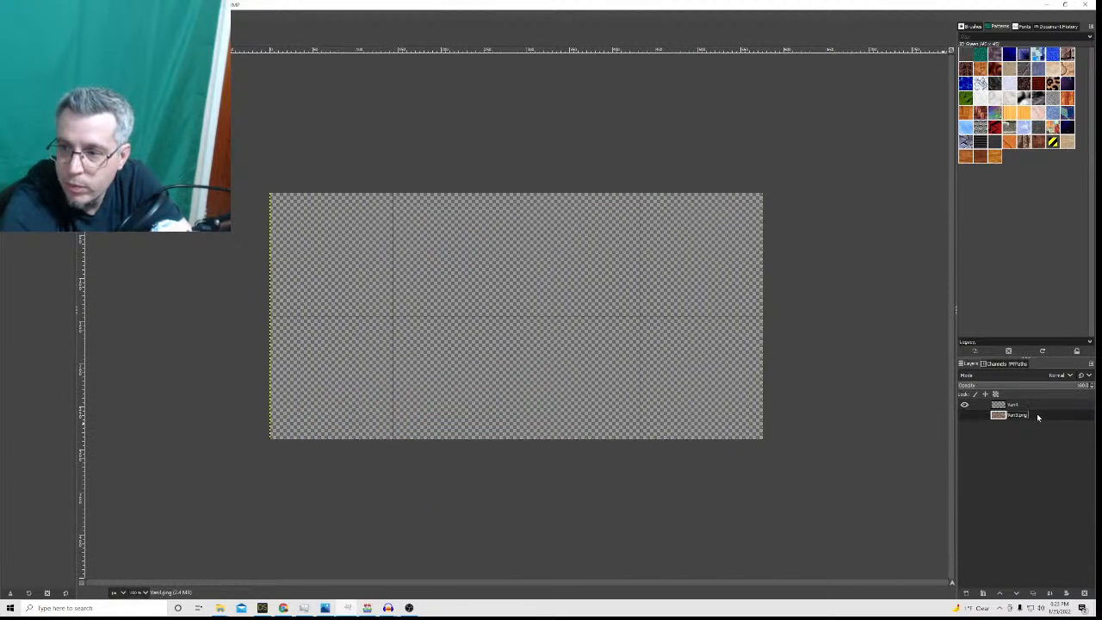
pyautogui.click(964, 415)
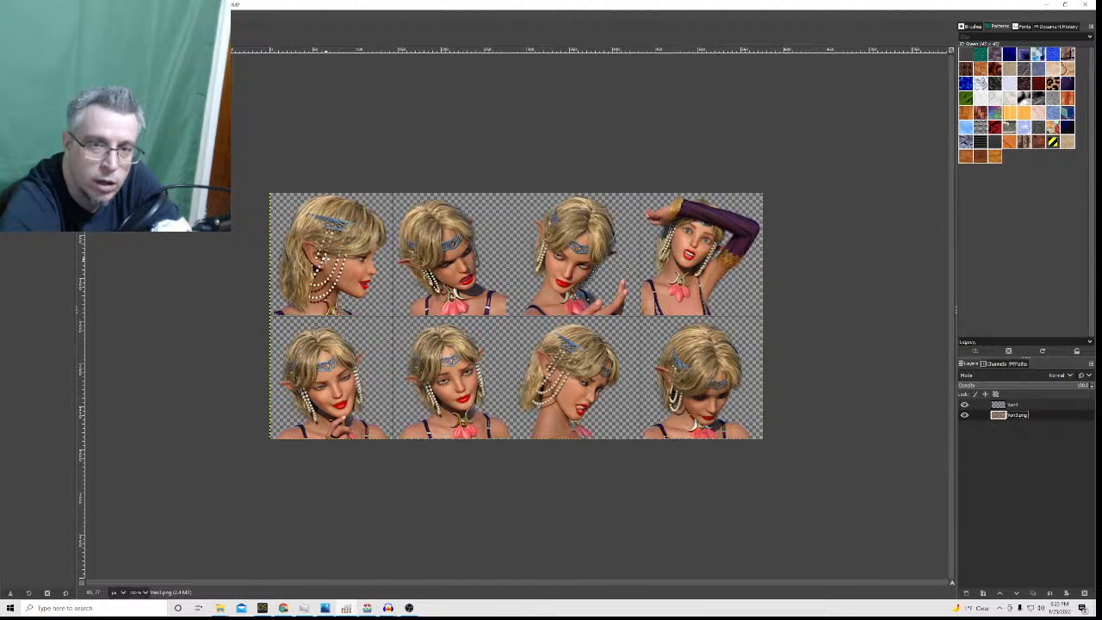
pyautogui.click(964, 416)
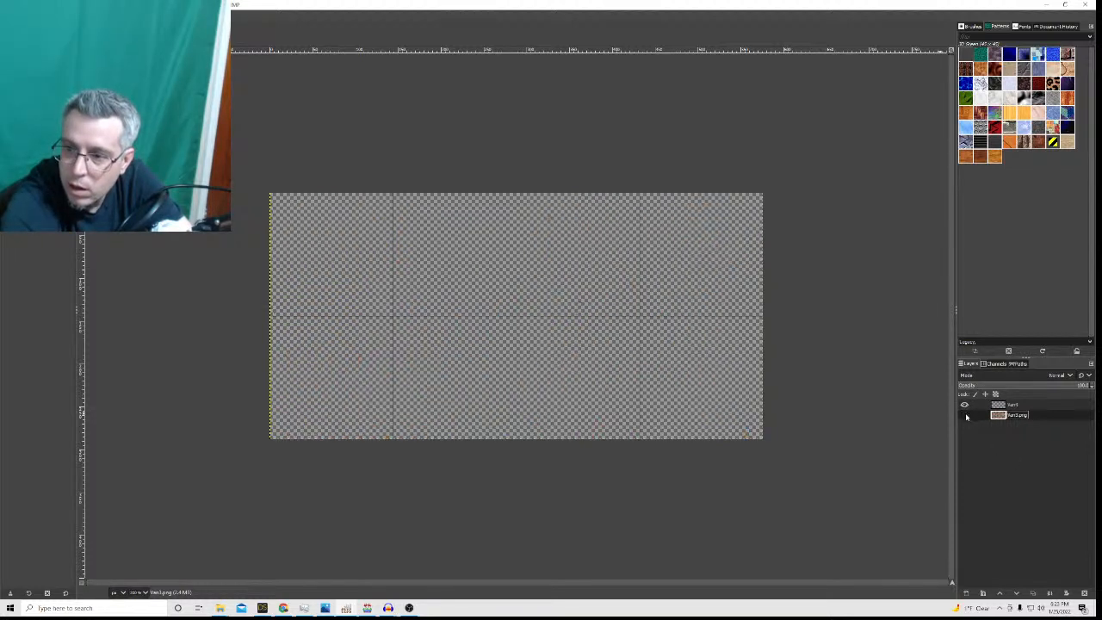
pyautogui.click(1017, 406)
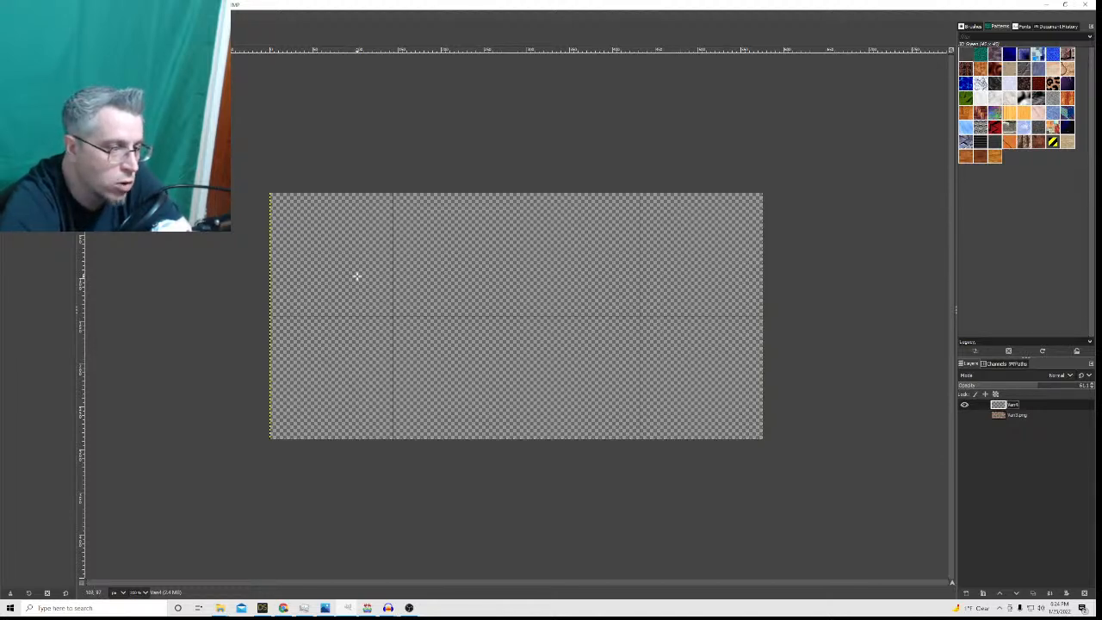
pyautogui.click(137, 33)
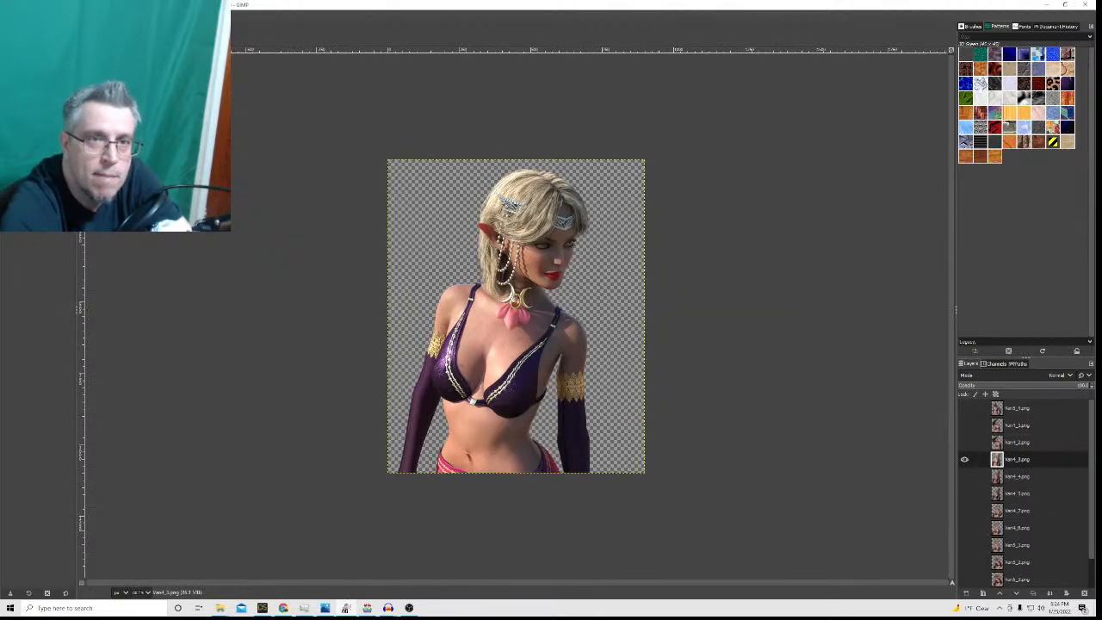
pyautogui.click(102, 33)
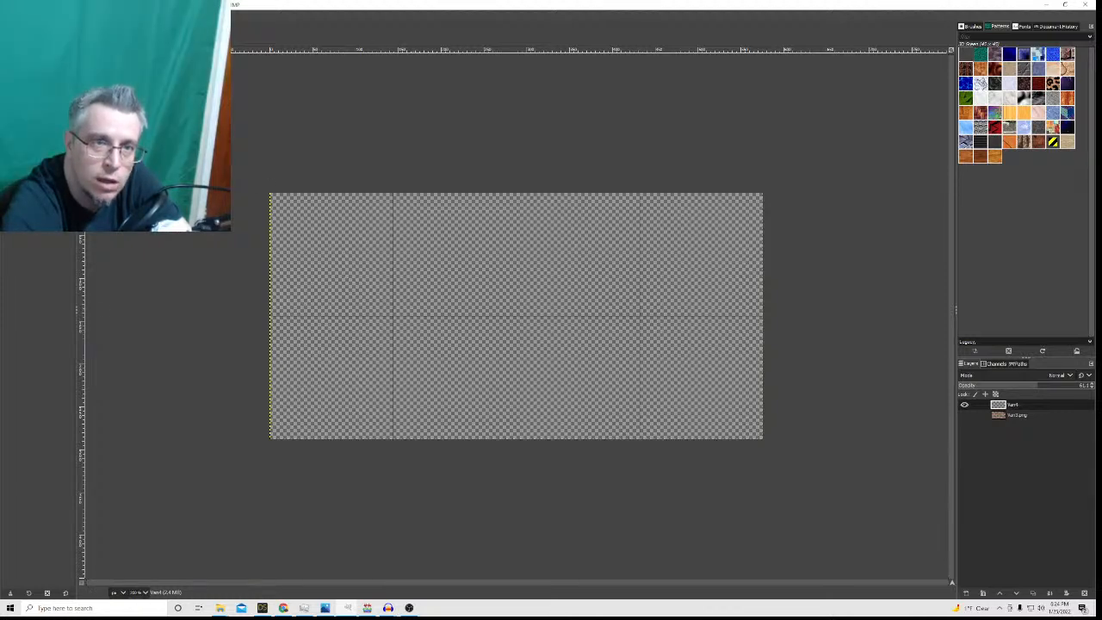
# Select a roughly square area about 517 × 518 px around the head in the character pose image and copy it.
pyautogui.click(138, 33)
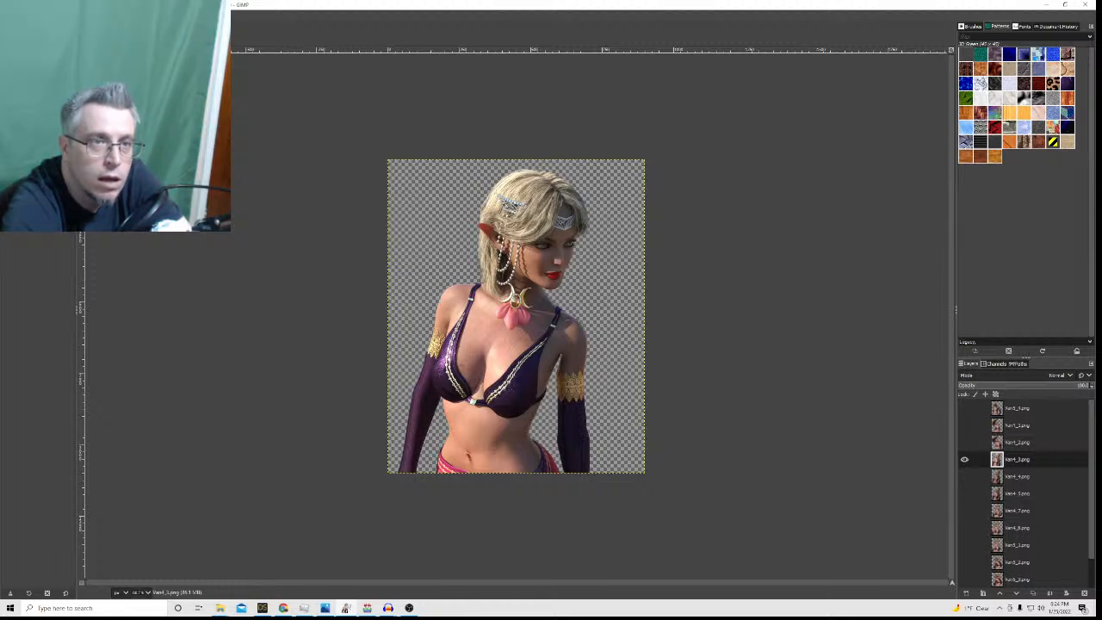
pyautogui.press('r')
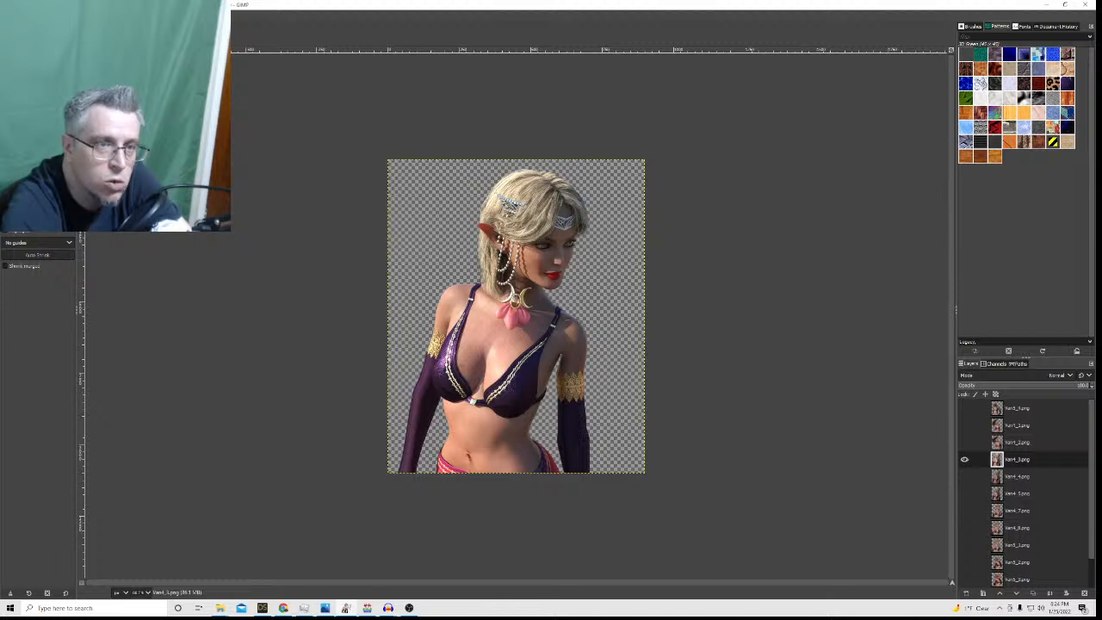
pyautogui.moveTo(457, 163); pyautogui.dragTo(605, 308)
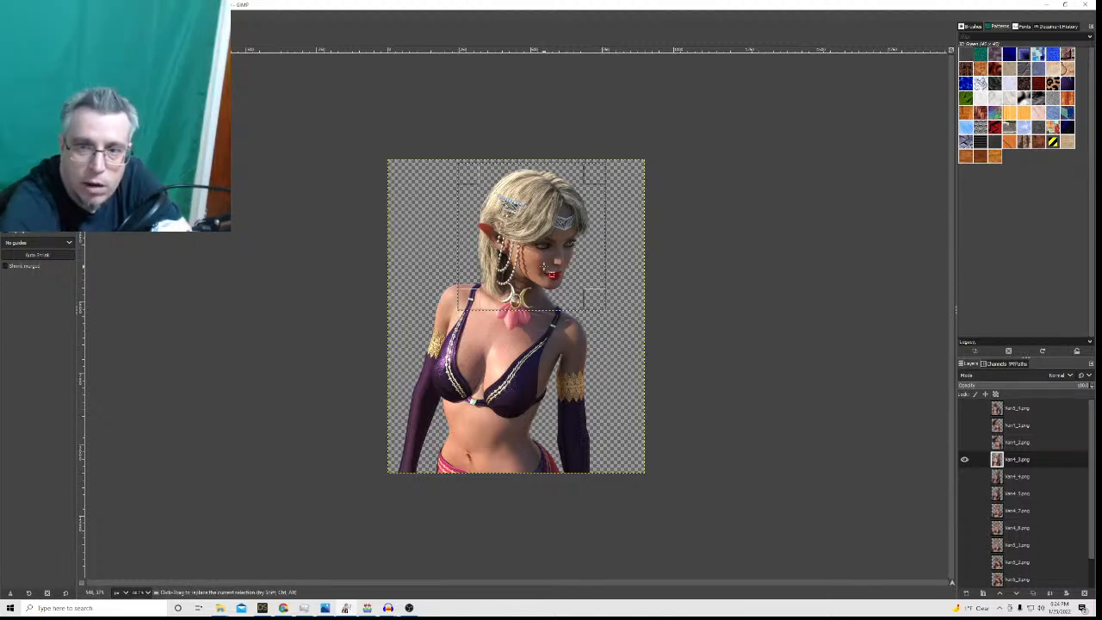
pyautogui.click(539, 263)
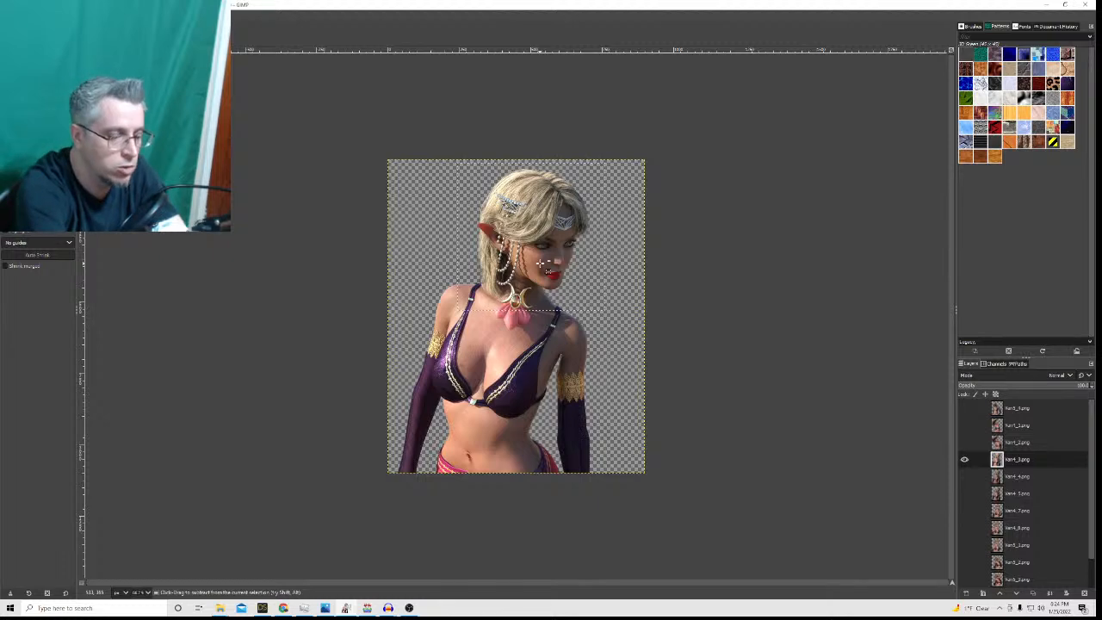
pyautogui.hotkey('ctrl', 'c')
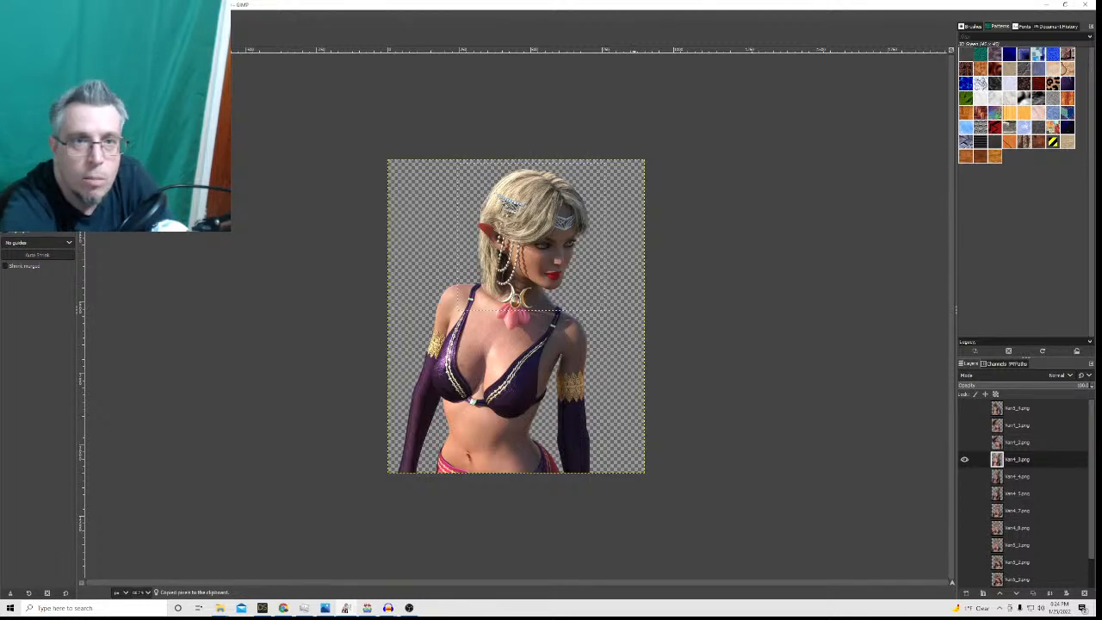
# Paste the copied head over the Van4 layer in the gridded face sheet image.
pyautogui.hotkey('ctrl', 'pagedown')
pyautogui.hotkey('ctrl', 'pagedown')
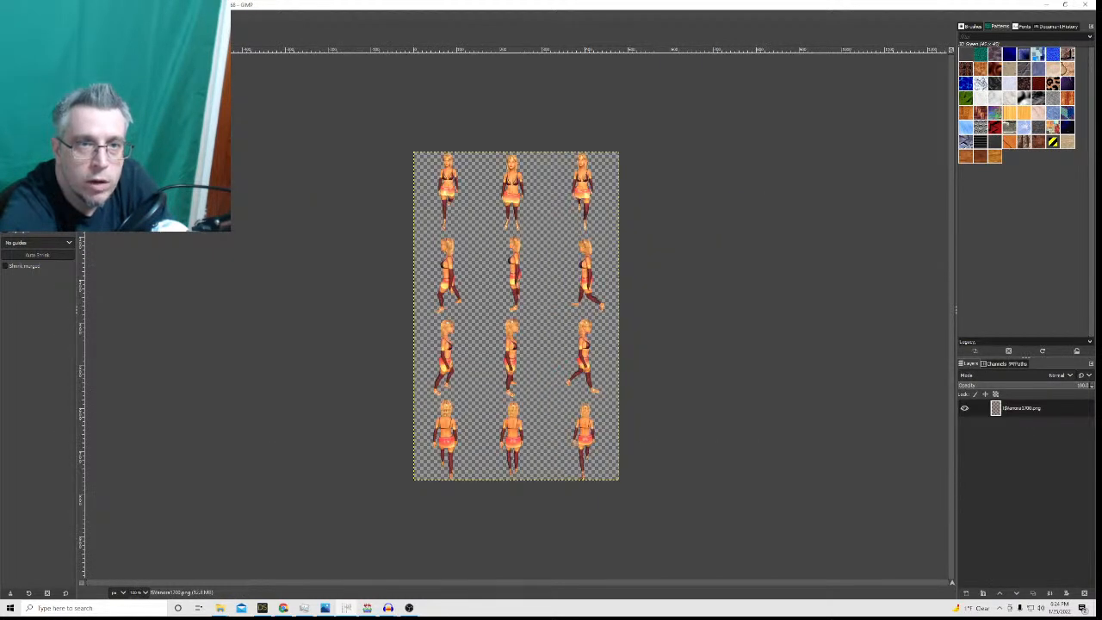
pyautogui.hotkey('ctrl', 'pageup')
pyautogui.hotkey('ctrl', 'pagedown')
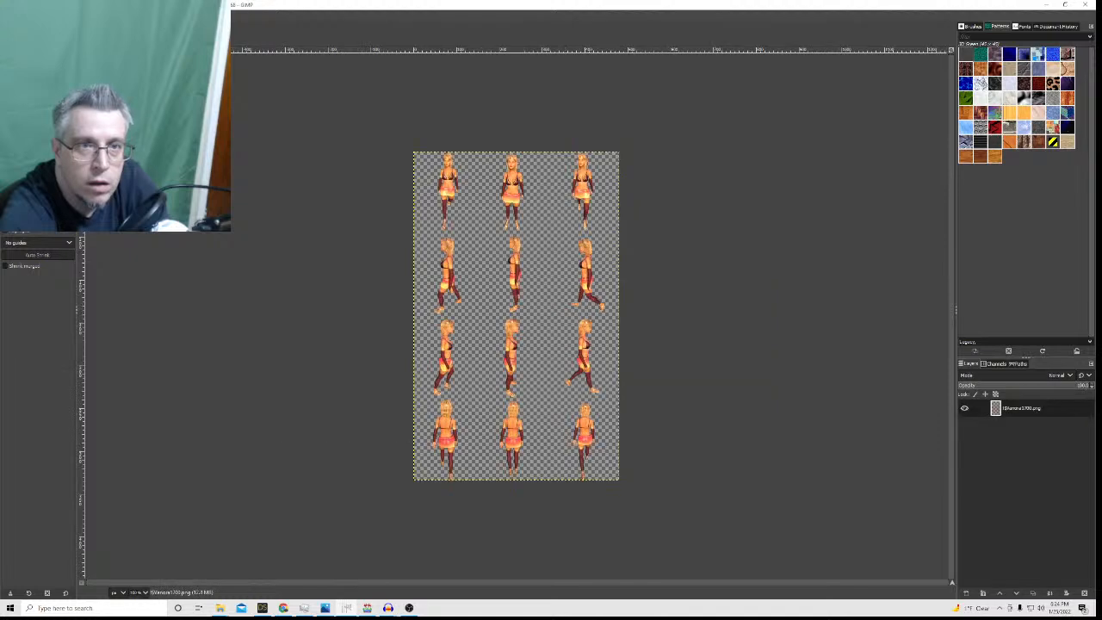
pyautogui.hotkey('ctrl', 'pageup')
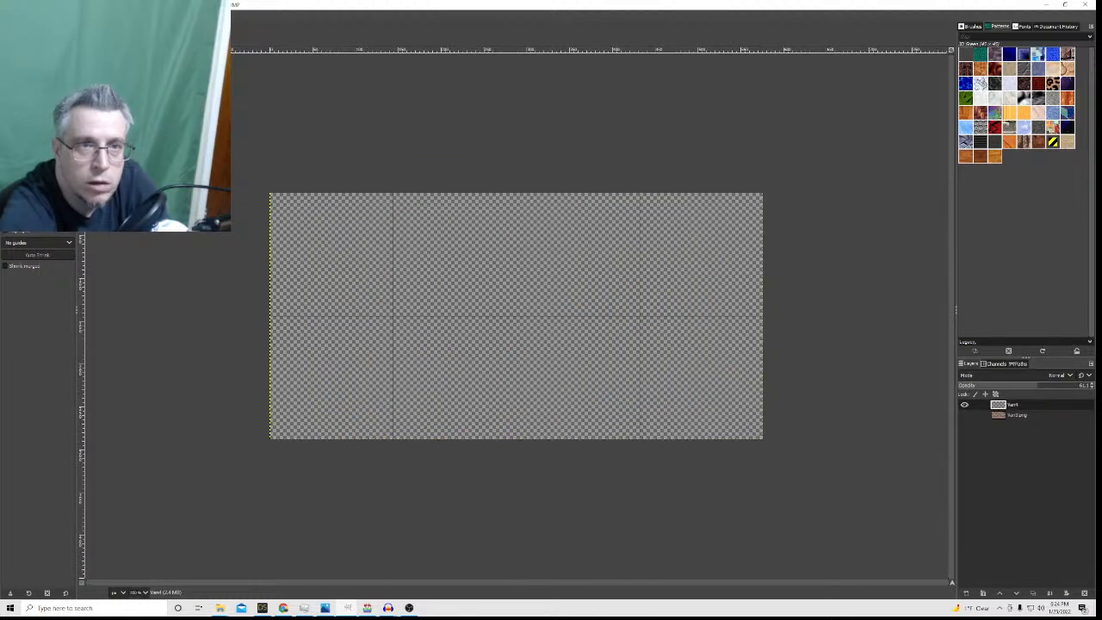
pyautogui.hotkey('ctrl', 'pageup')
pyautogui.hotkey('ctrl', 'pagedown')
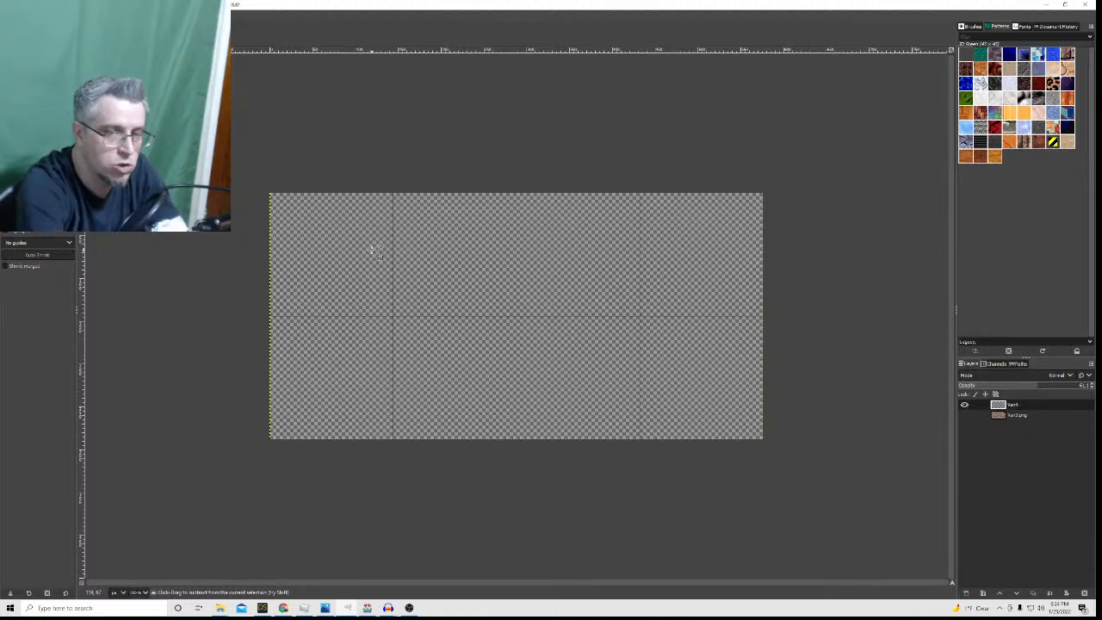
pyautogui.hotkey('ctrl', 'v')
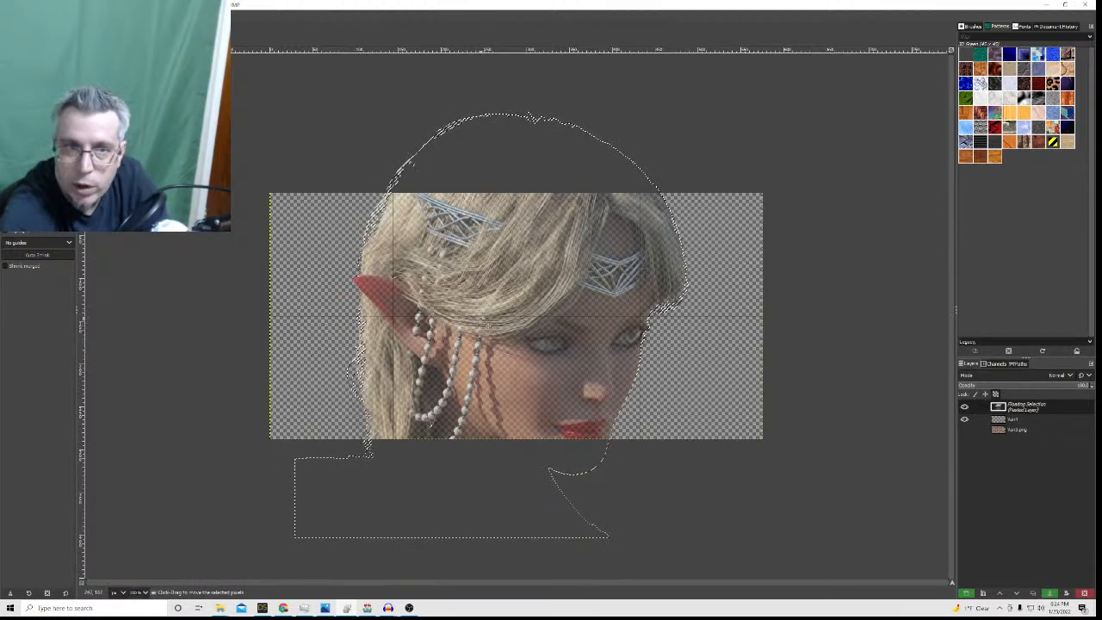
# Scale the pasted head to 140 × 140 pixels and anchor it to the Van4 layer.
pyautogui.rightClick(1046, 407)
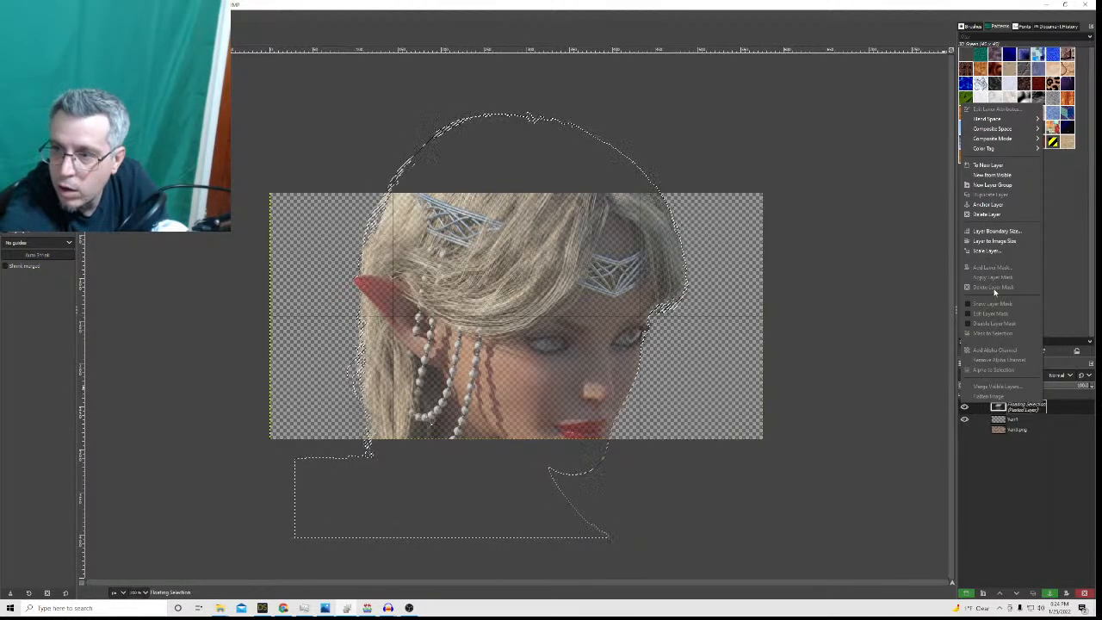
pyautogui.click(969, 252)
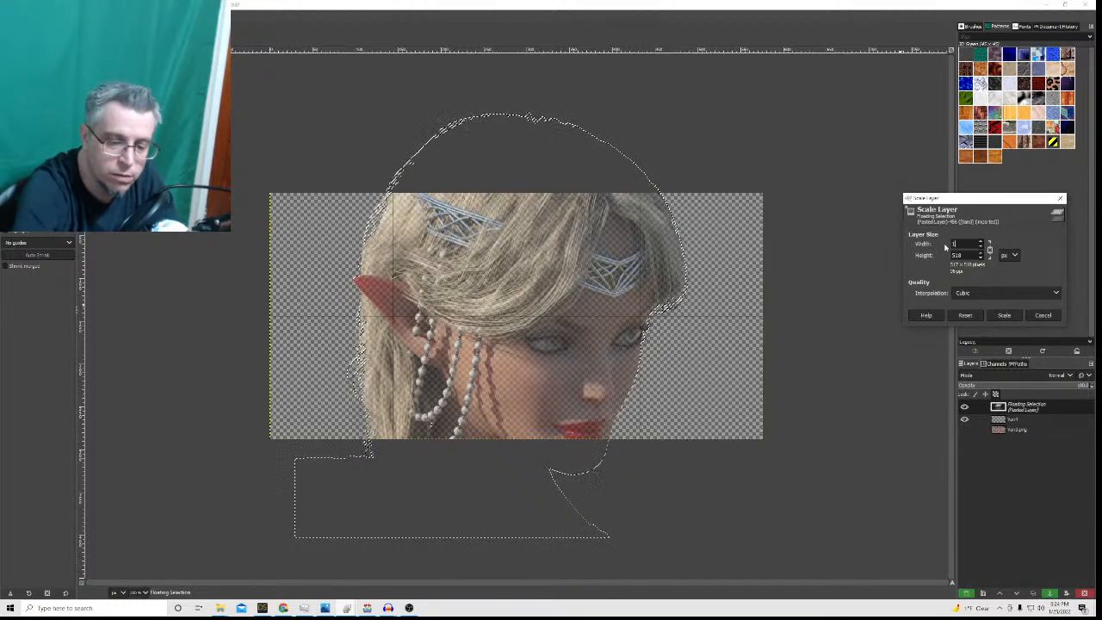
pyautogui.write('140')
pyautogui.press('Return')
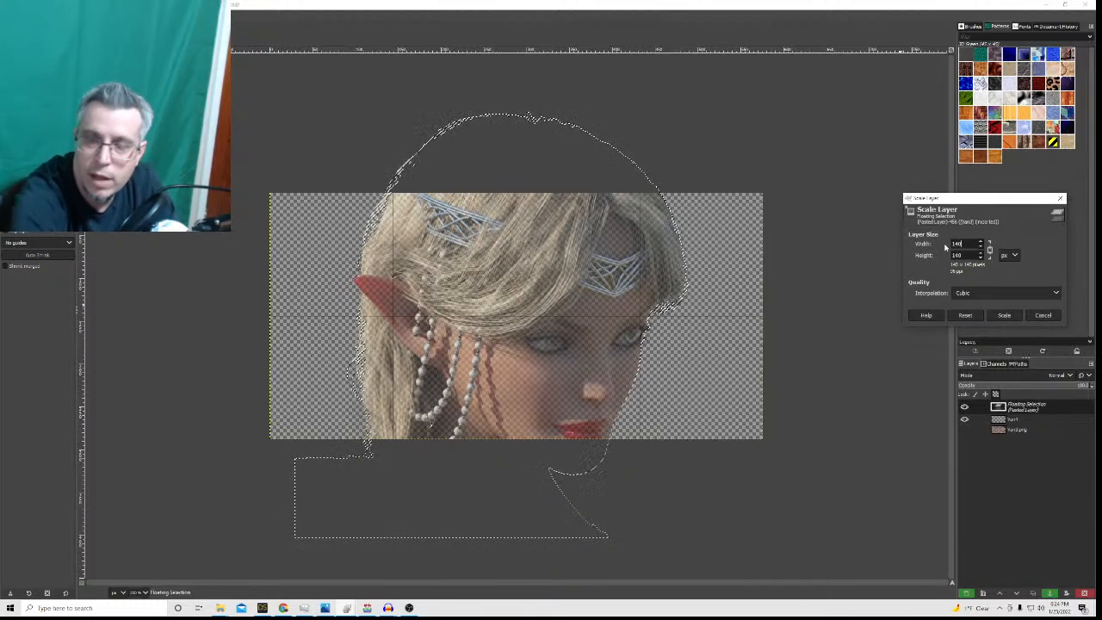
pyautogui.click(1004, 315)
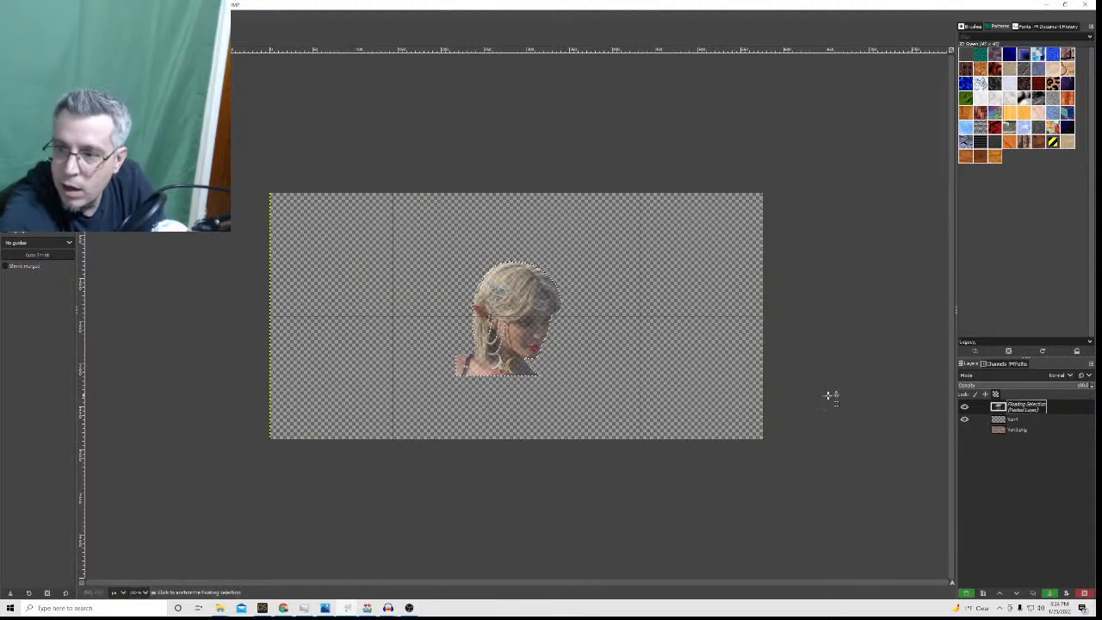
pyautogui.click(645, 364)
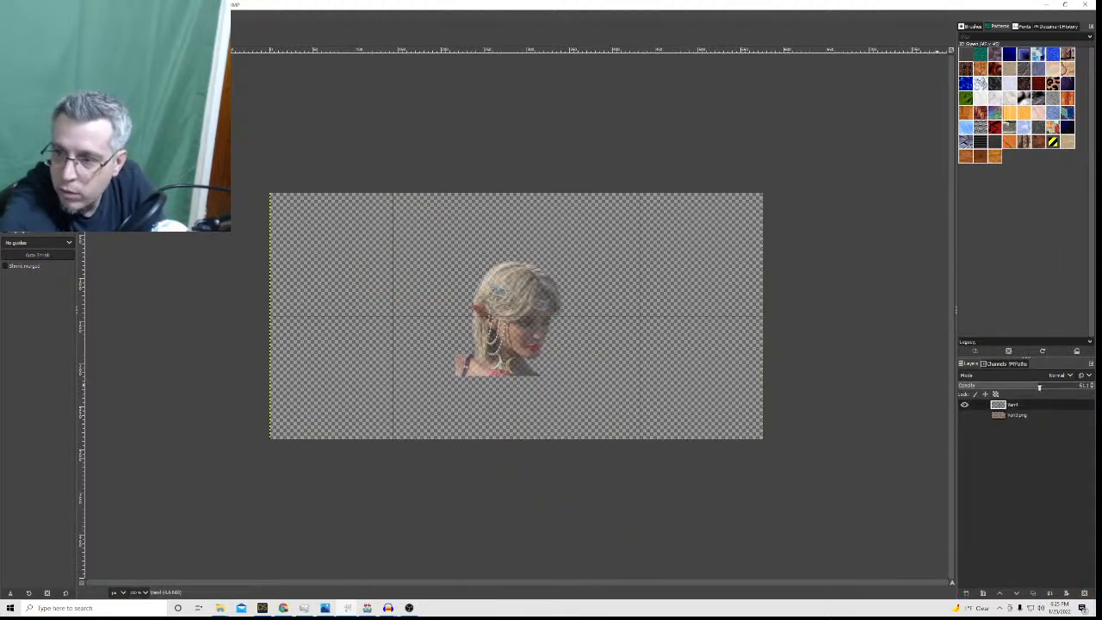
# Raise Van4's opacity to nearly full and move the layer so the head sits in the upper row's third grid cell.
pyautogui.click(1083, 385)
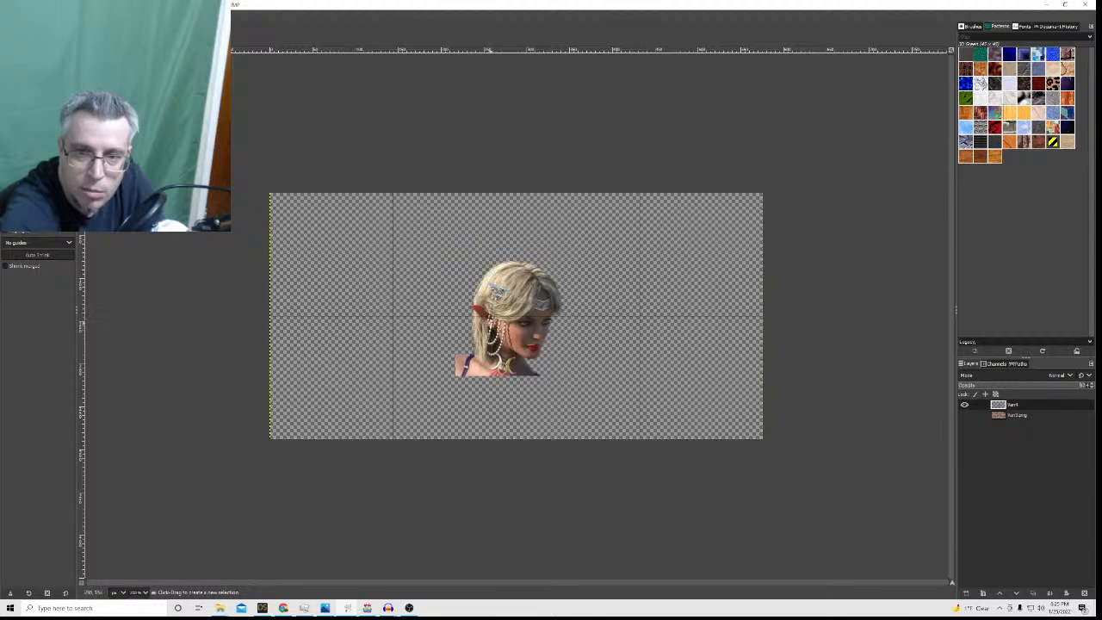
pyautogui.moveTo(504, 327); pyautogui.dragTo(555, 277)
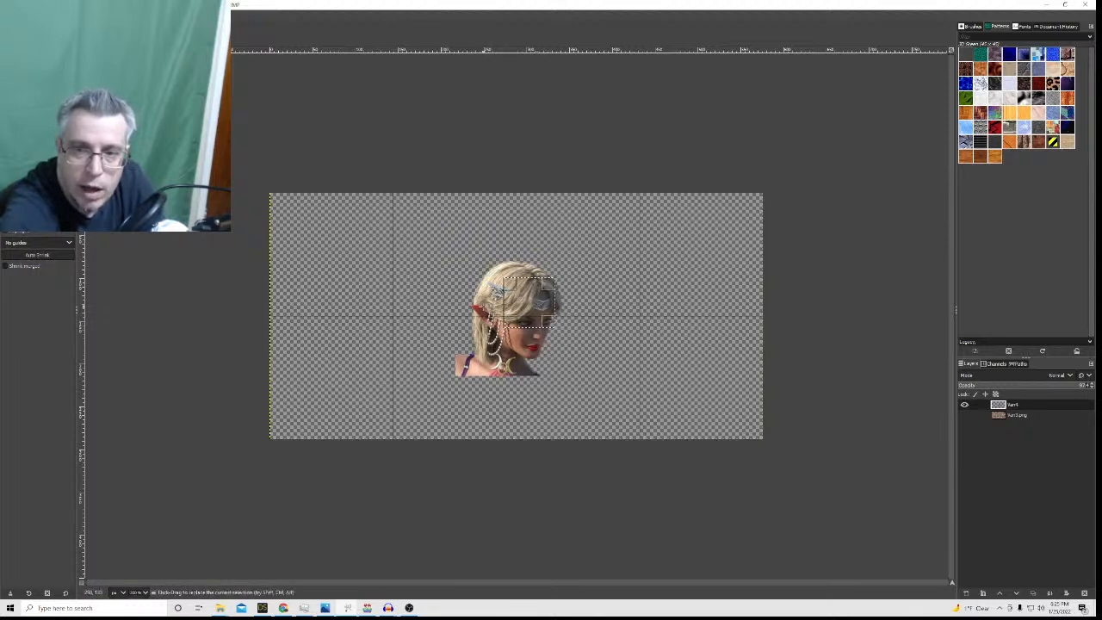
pyautogui.click(412, 327)
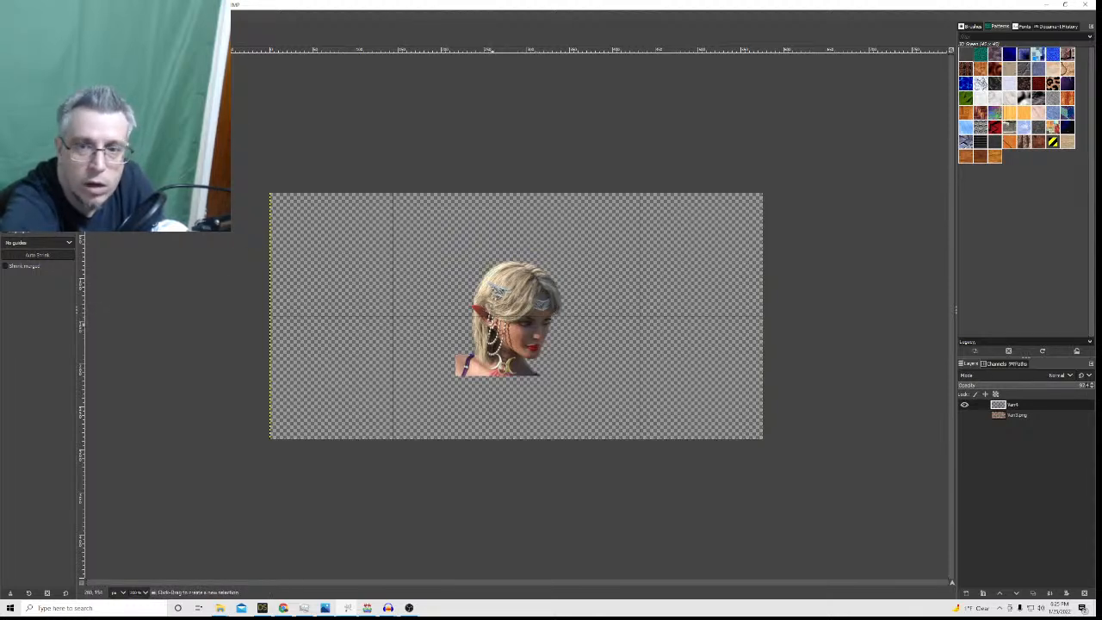
pyautogui.moveTo(497, 286); pyautogui.dragTo(582, 255)
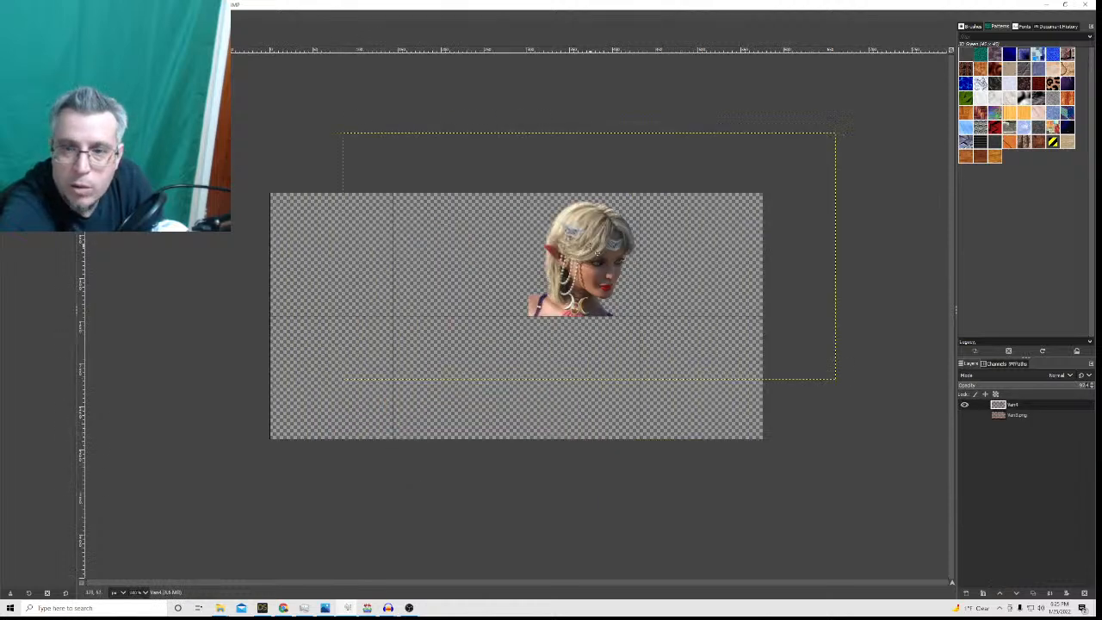
pyautogui.moveTo(593, 255); pyautogui.dragTo(581, 257)
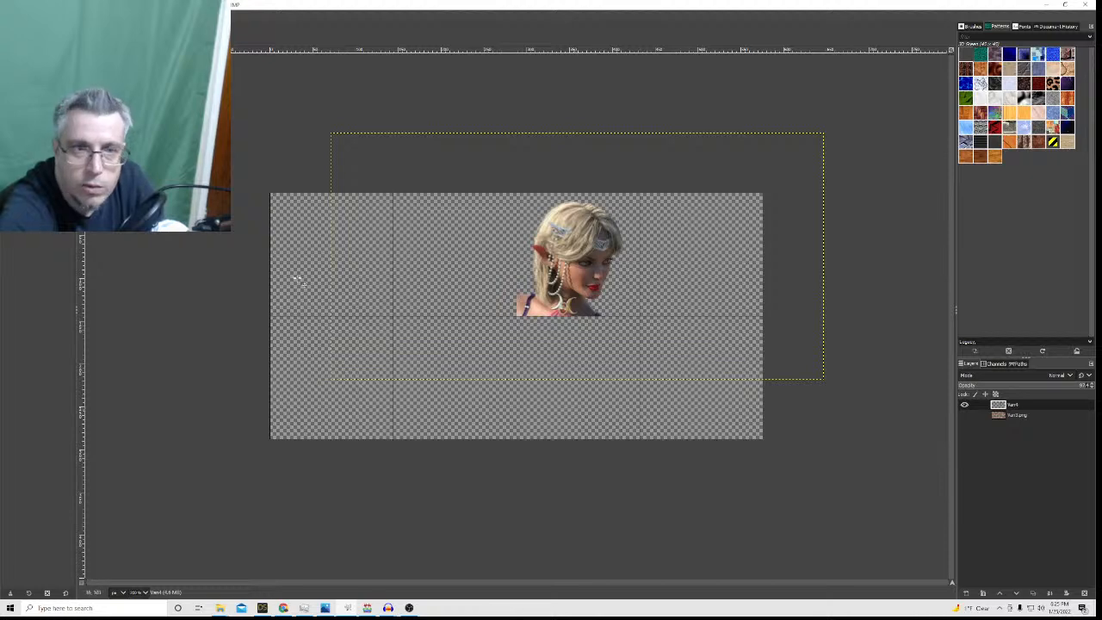
# Return to the character pose image and clear the rectangular selection around the head.
pyautogui.click(112, 33)
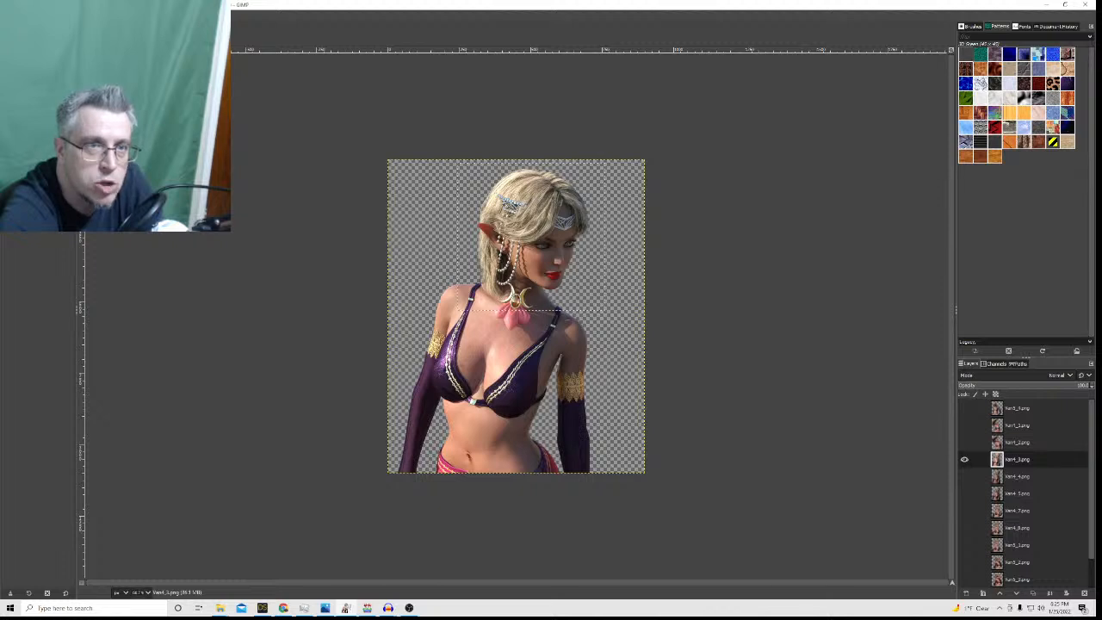
pyautogui.press('r')
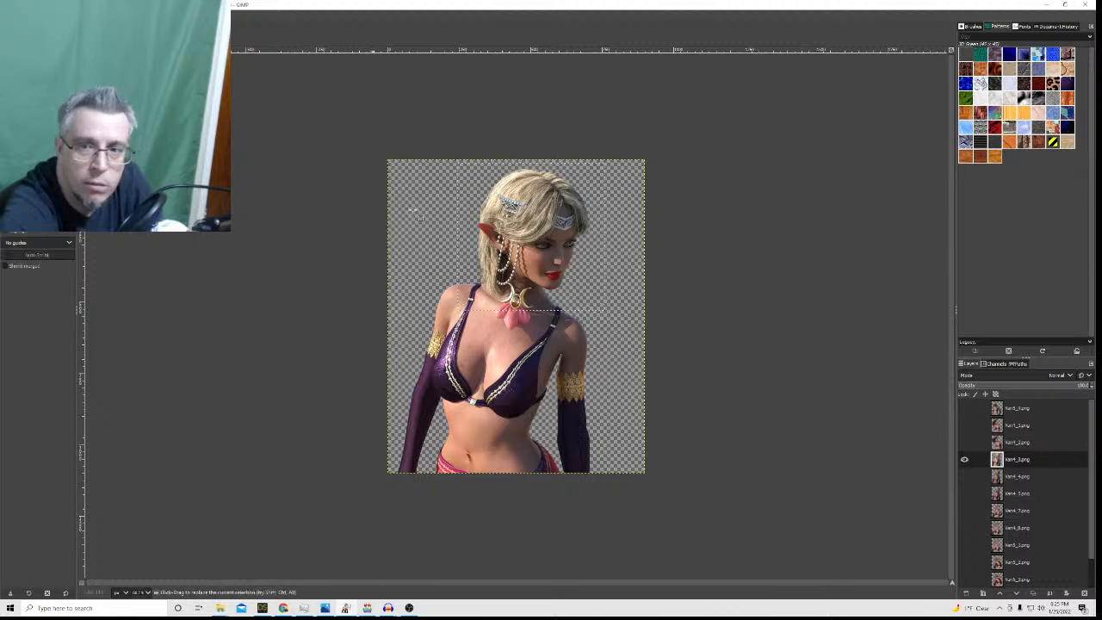
pyautogui.click(455, 266)
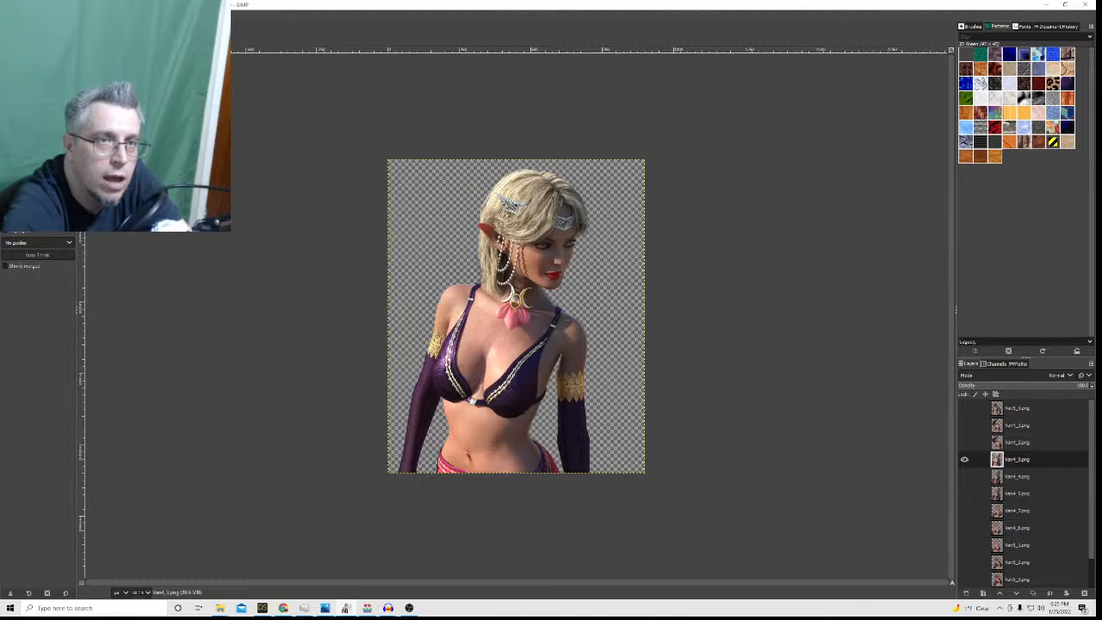
# Export the finished pose as a PNG into the pictures folder, replacing the existing file and keeping the offered PNG options.
pyautogui.click(7, 14)
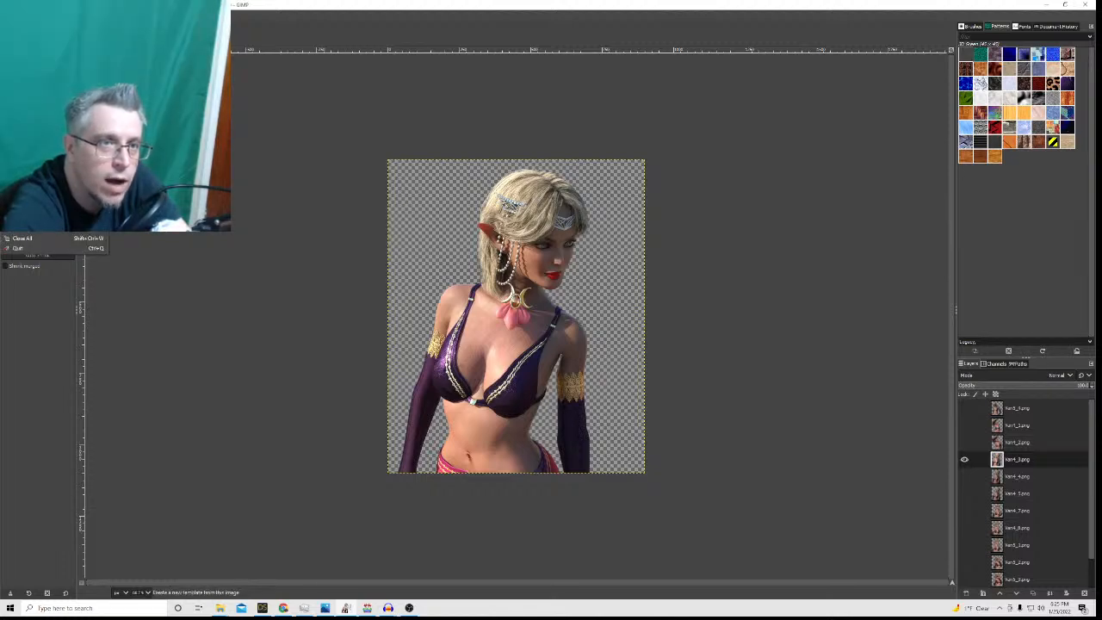
pyautogui.click(26, 153)
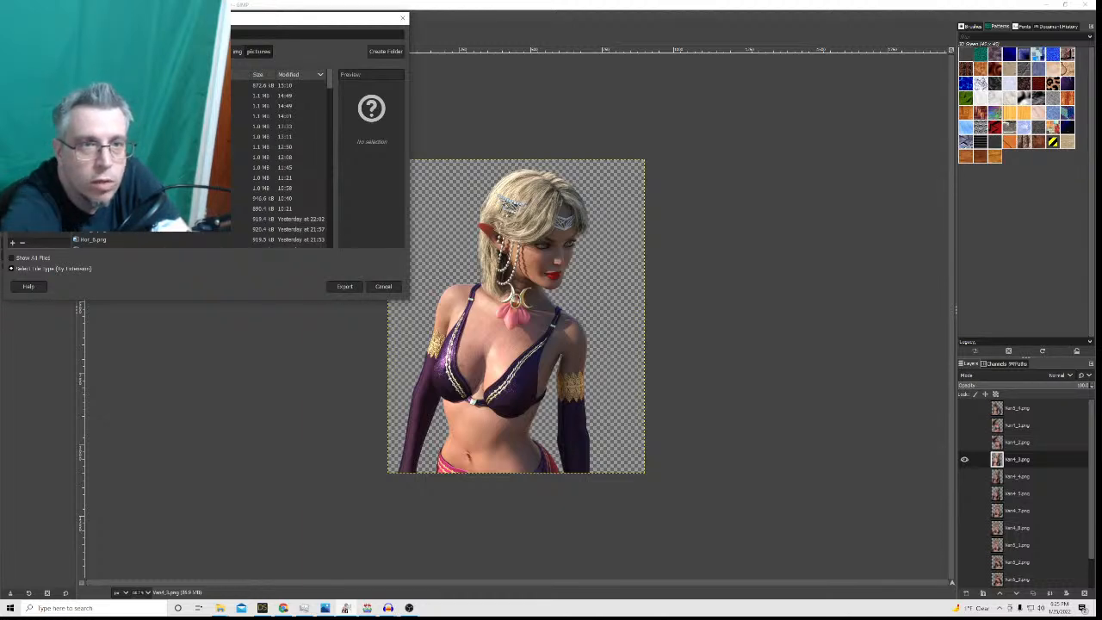
pyautogui.write('V')
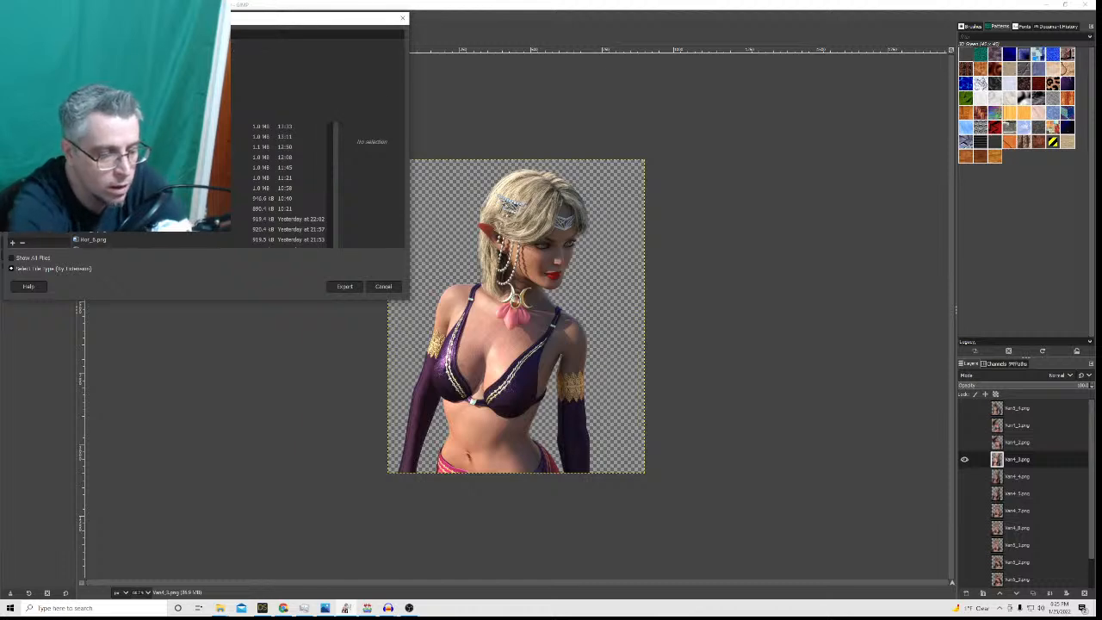
pyautogui.write('a')
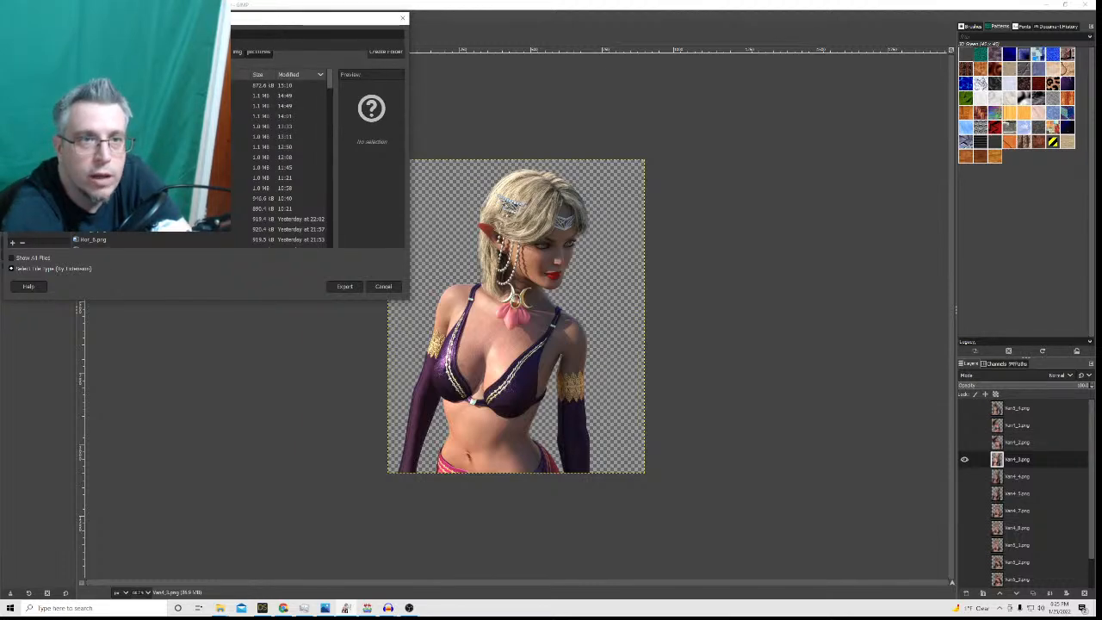
pyautogui.click(336, 287)
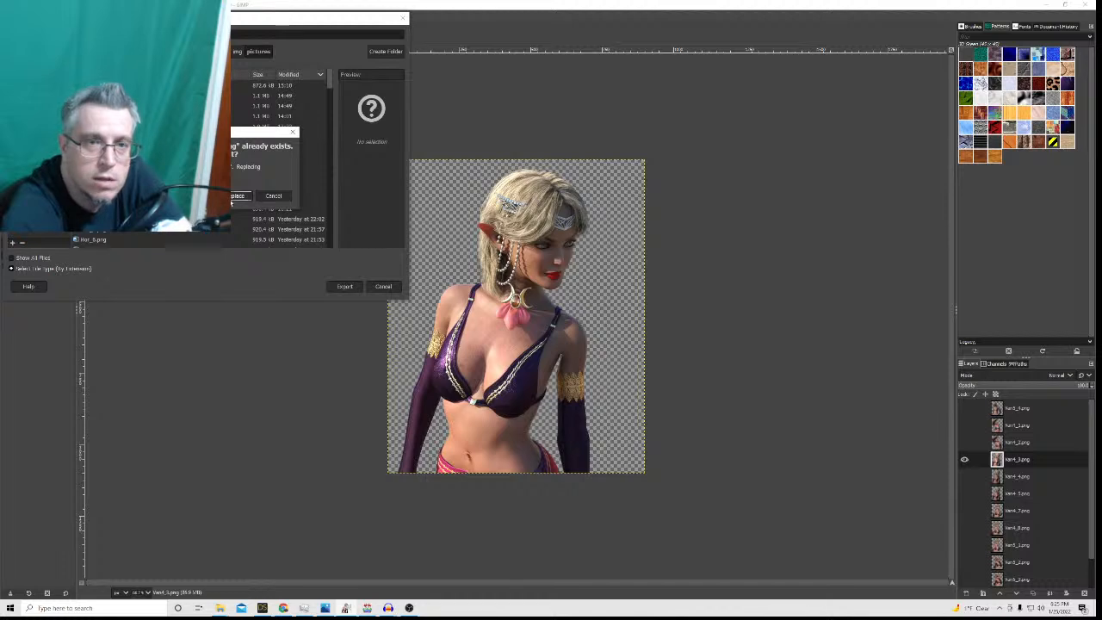
pyautogui.click(237, 195)
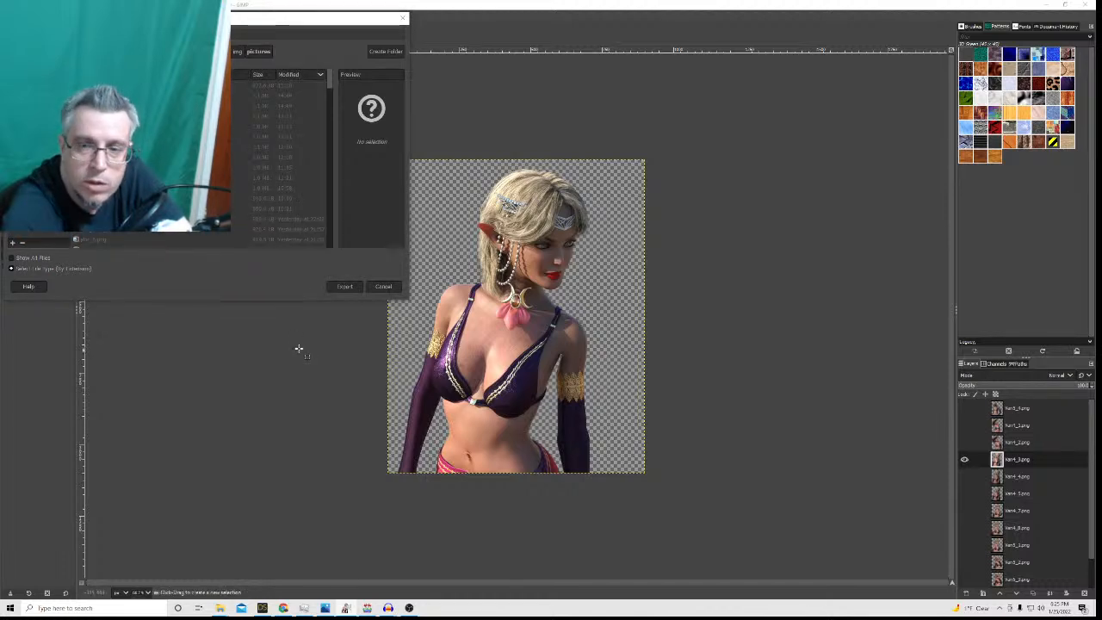
pyautogui.click(550, 410)
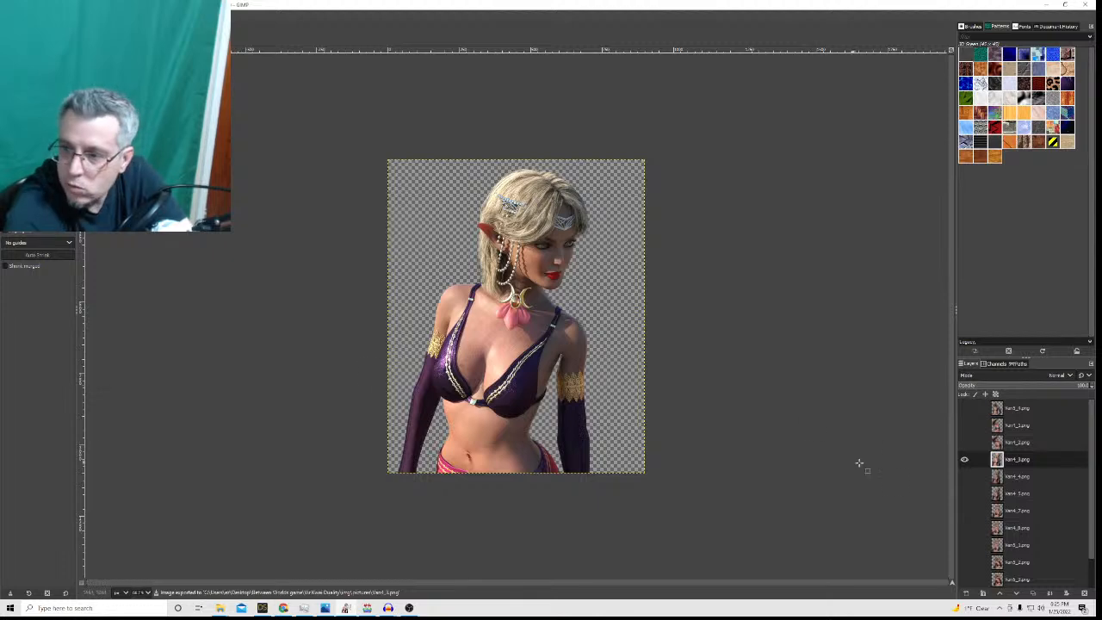
# Hide the exported pose layer and show the raised-arm pose layer directly above it.
pyautogui.click(964, 460)
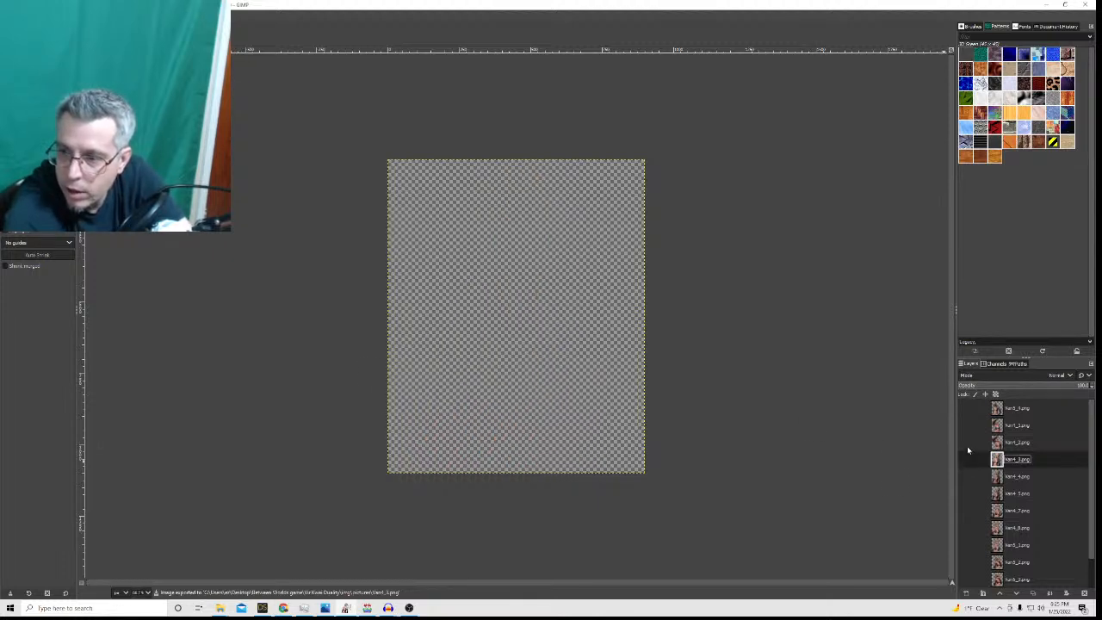
pyautogui.click(964, 443)
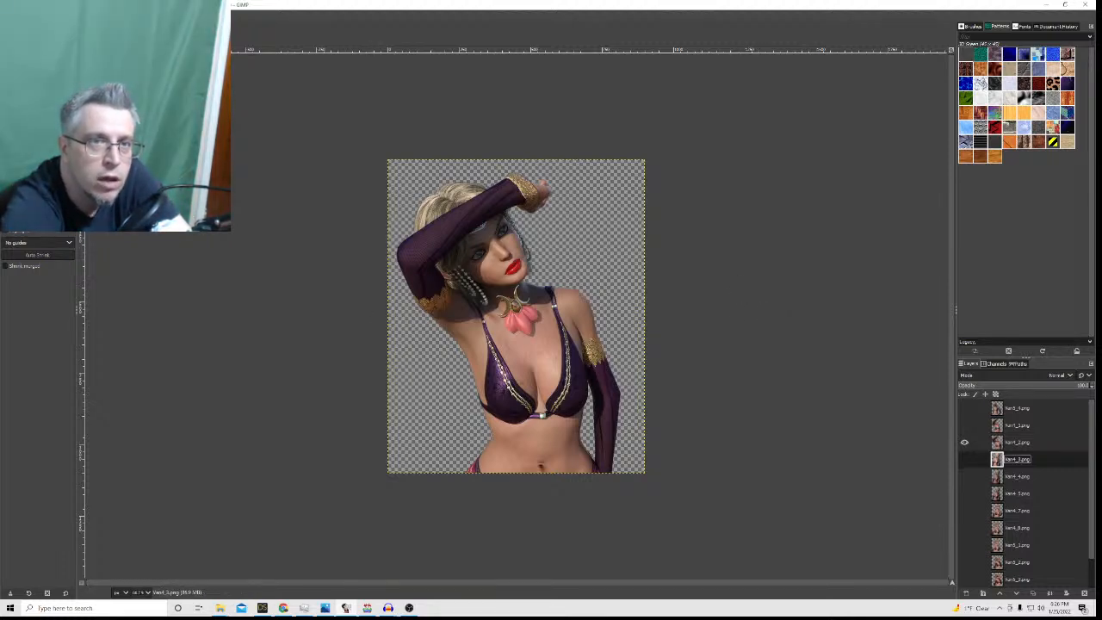
pyautogui.click(144, 16)
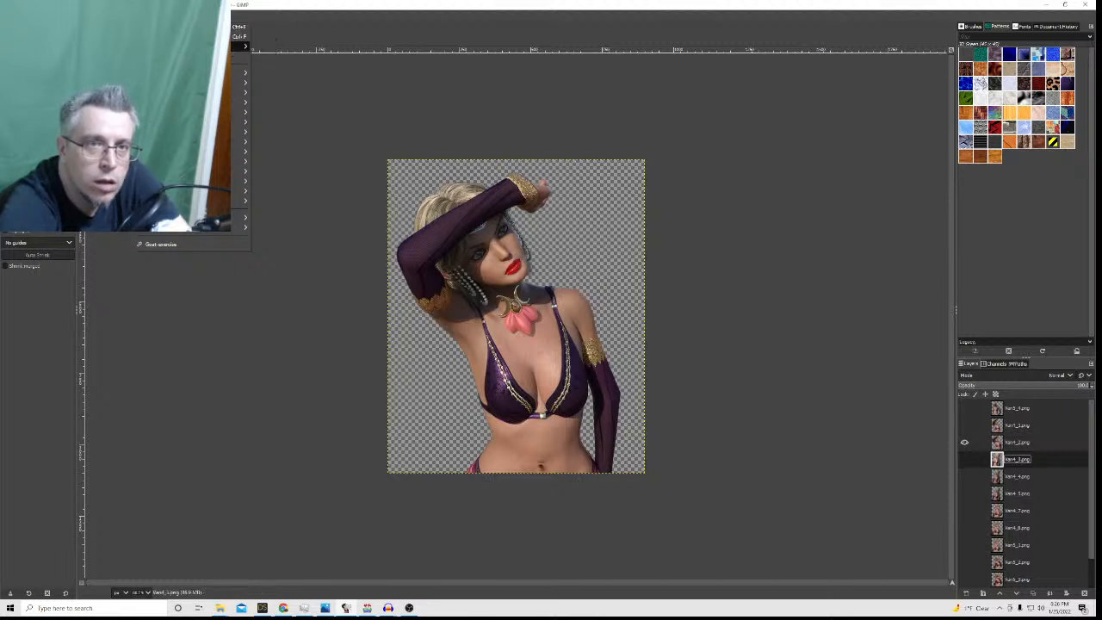
pyautogui.click(155, 26)
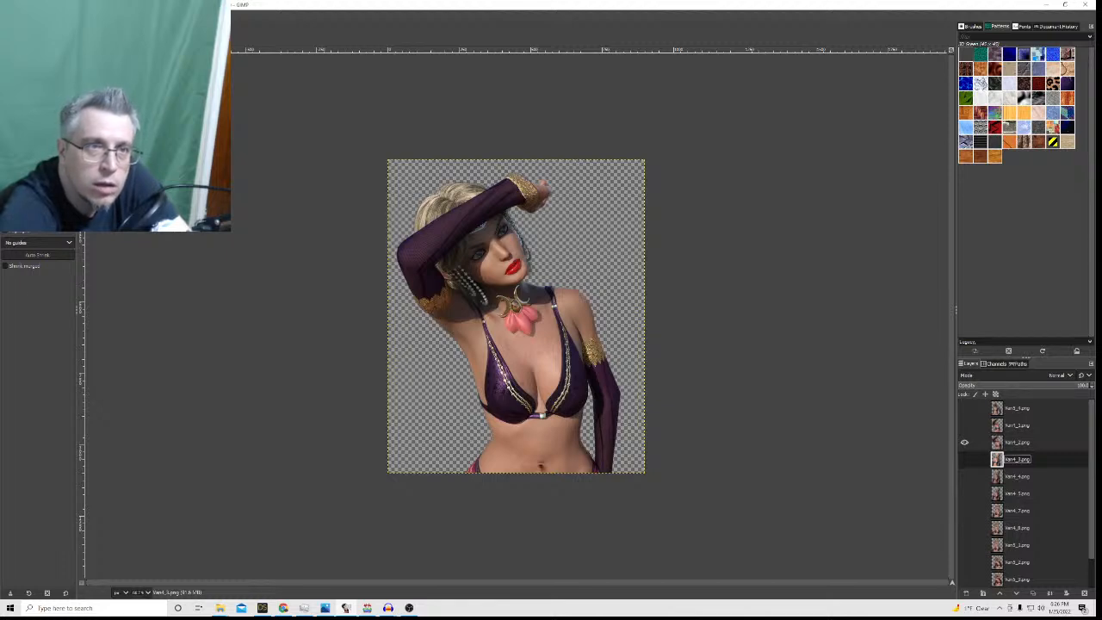
pyautogui.click(111, 13)
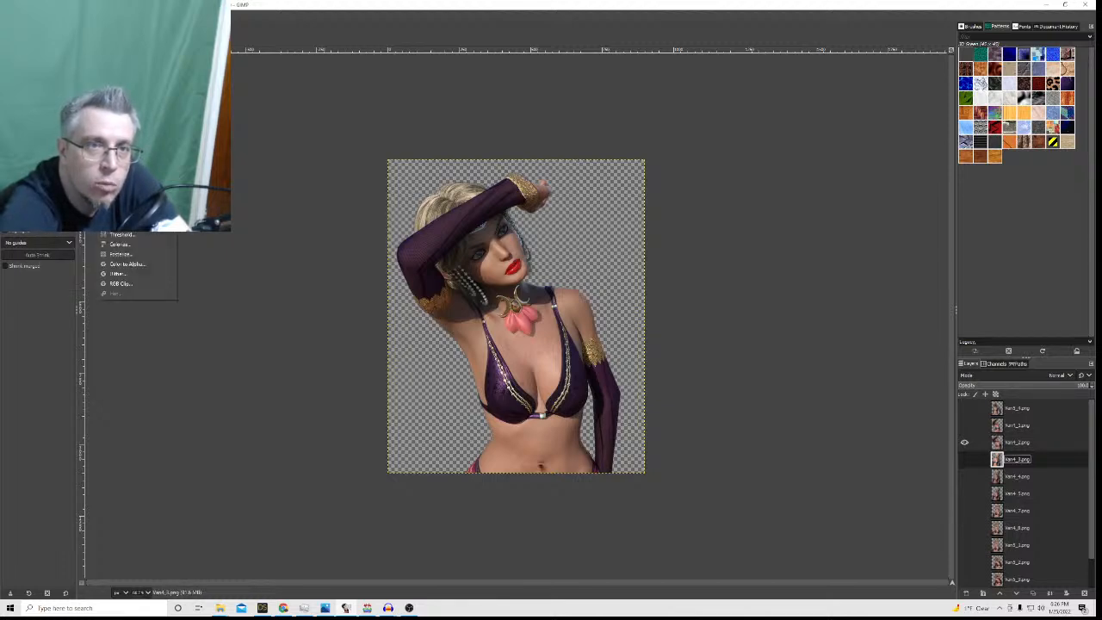
pyautogui.click(142, 26)
pyautogui.click(109, 14)
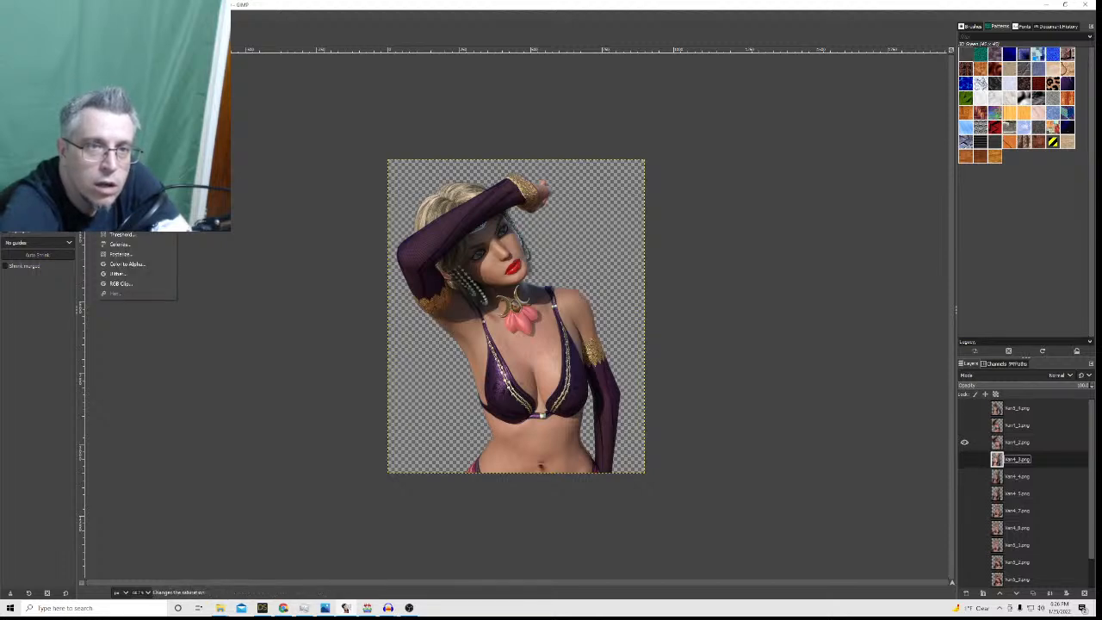
pyautogui.click(126, 57)
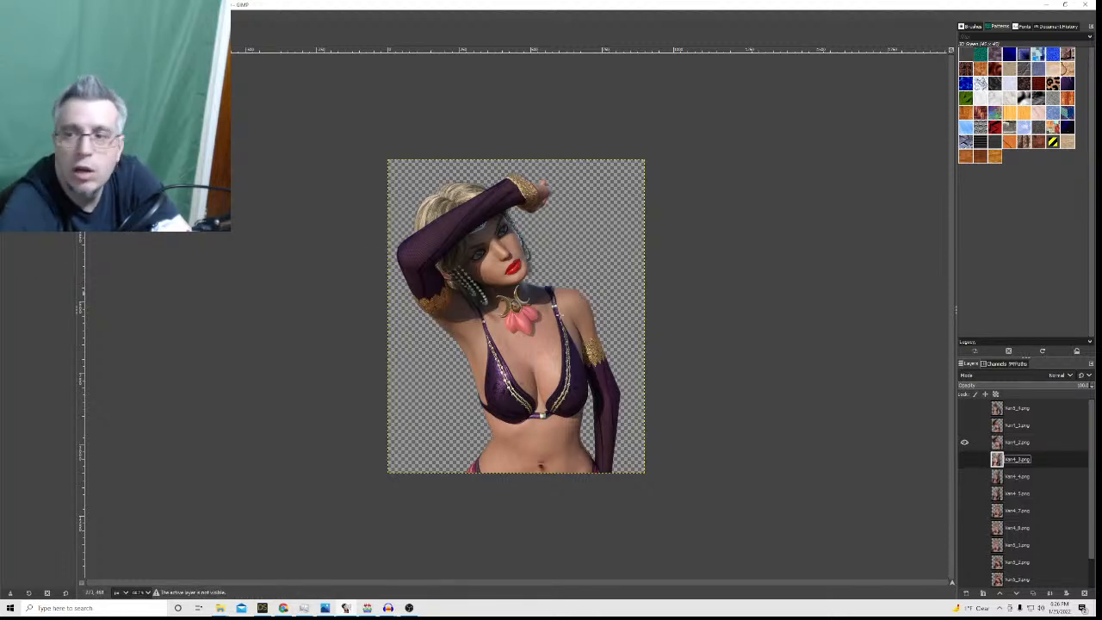
# Make the raised-arm pose layer active and load the saved reds preset in the Hue-Saturation adjustment.
pyautogui.click(1011, 443)
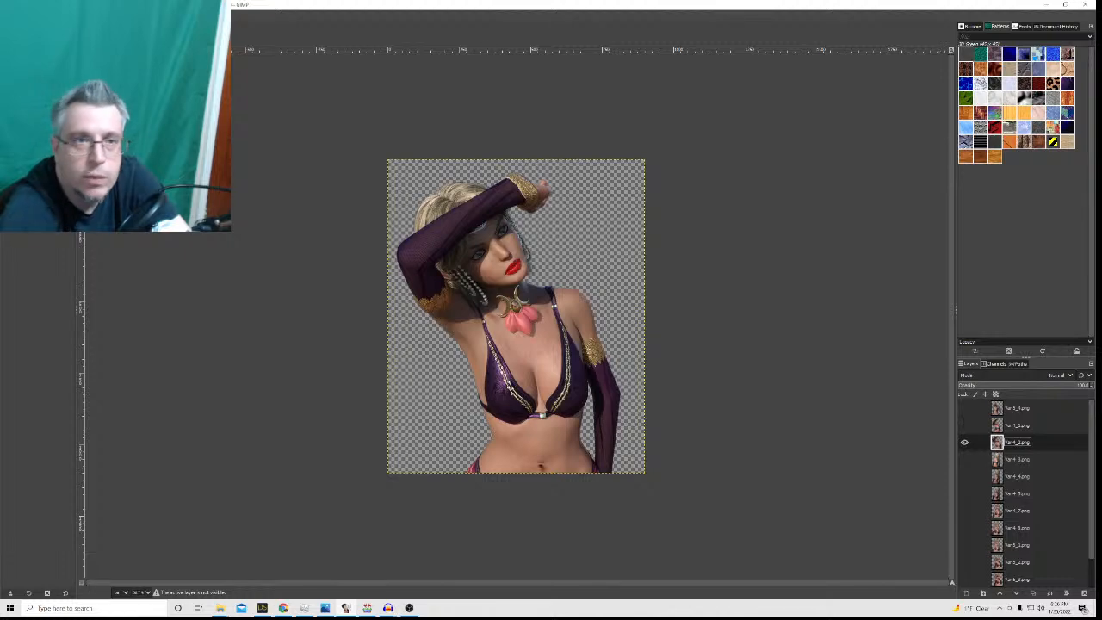
pyautogui.click(109, 14)
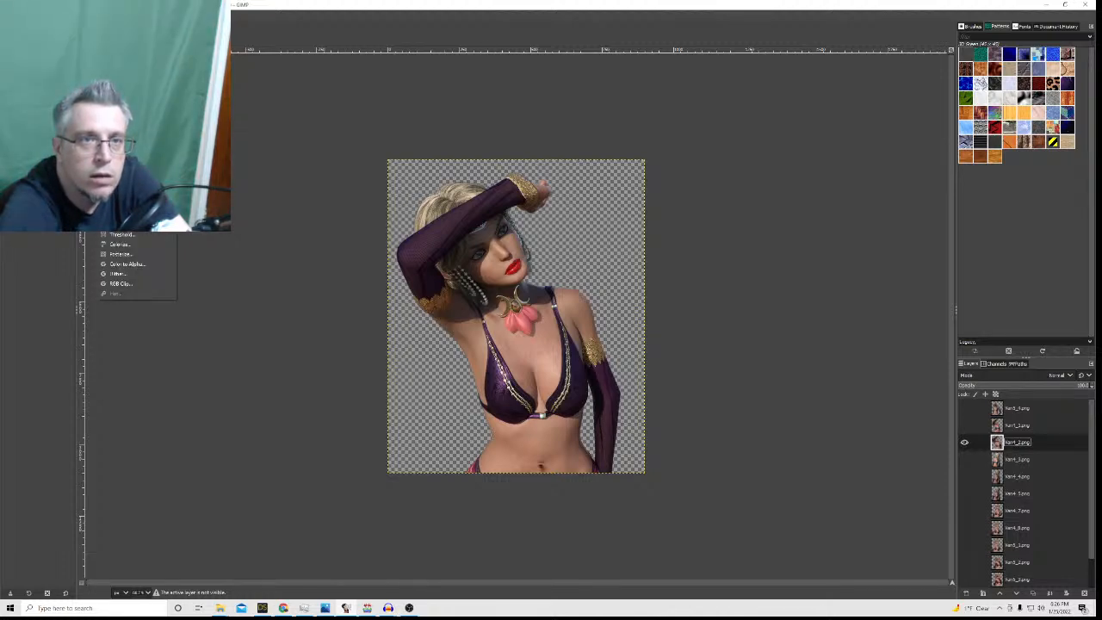
pyautogui.click(126, 65)
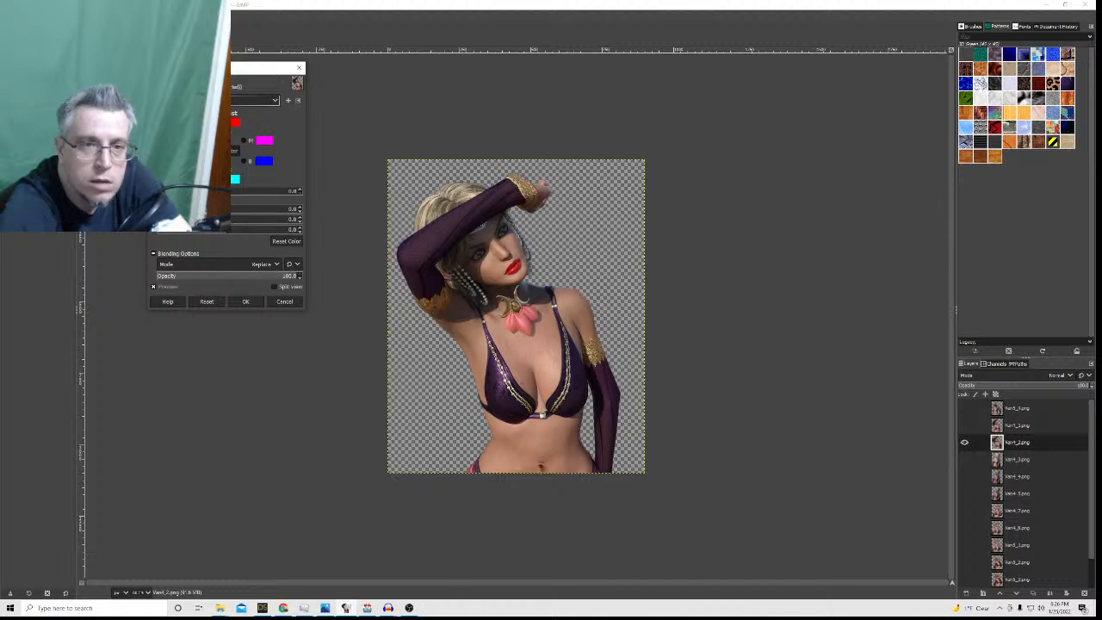
pyautogui.click(220, 100)
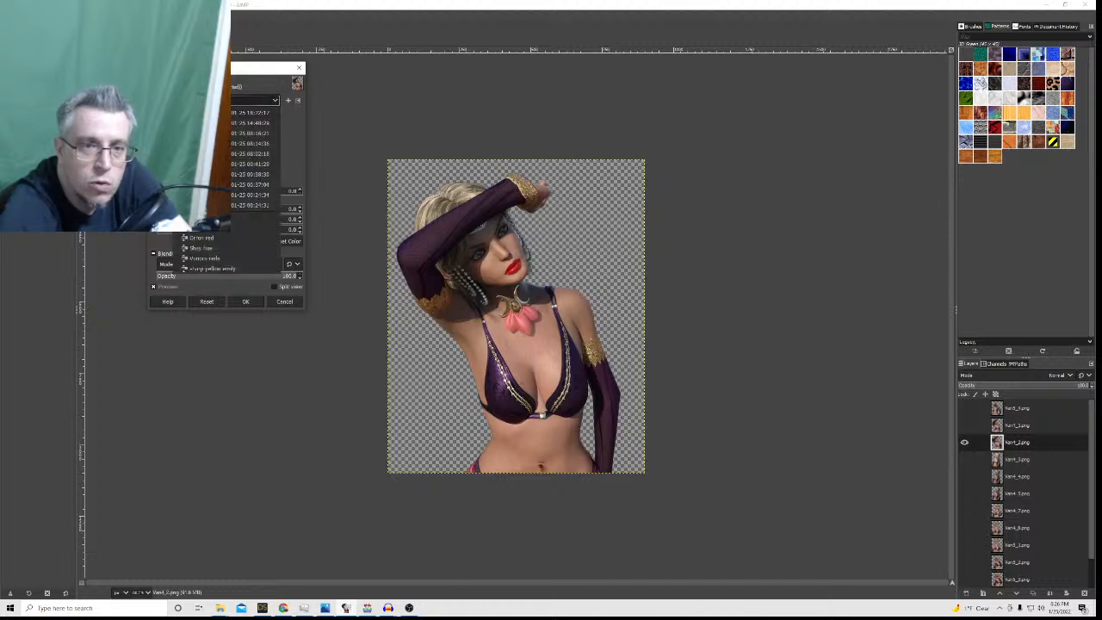
pyautogui.click(216, 258)
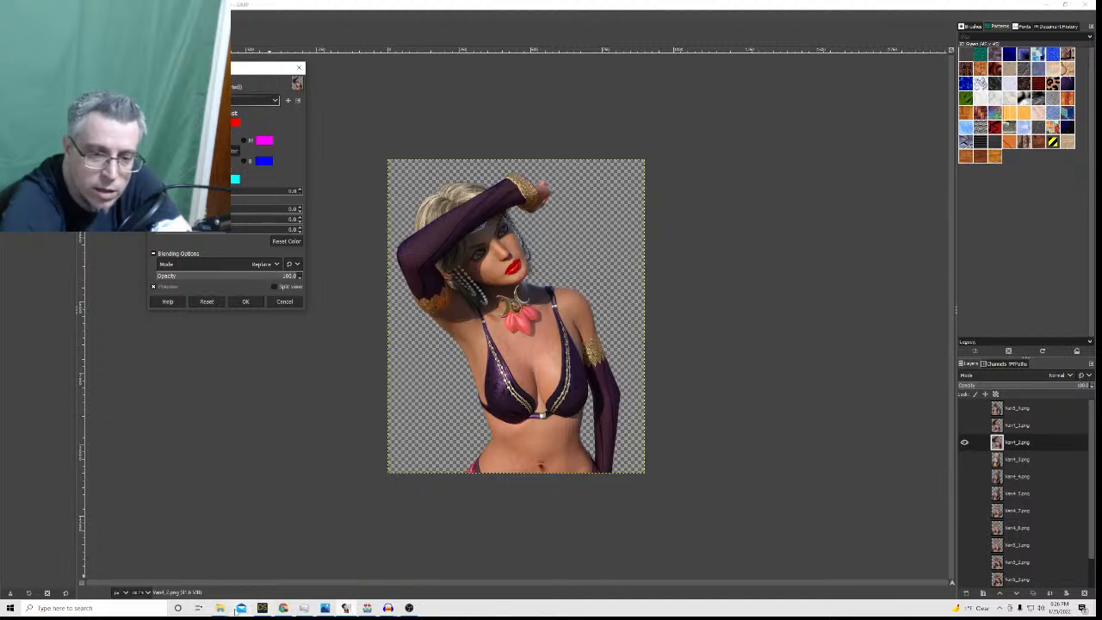
# Open the Van3_1 picture from the pictures folder in File Explorer and compare its colours with the raised-arm pose in GIMP.
pyautogui.moveTo(228, 613)
pyautogui.click(310, 568)
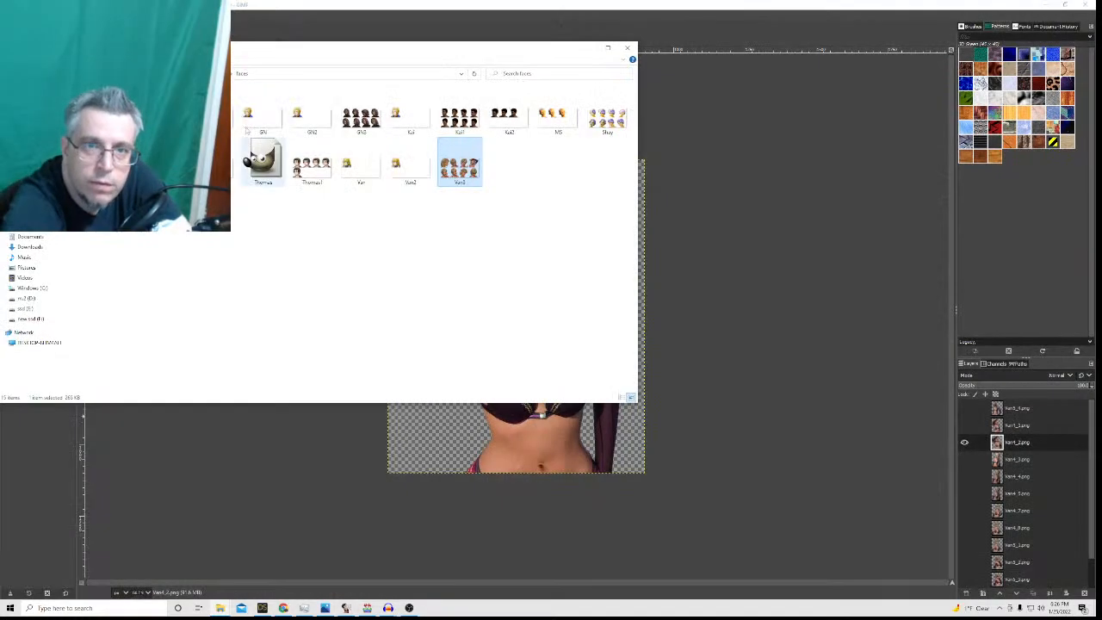
pyautogui.click(222, 74)
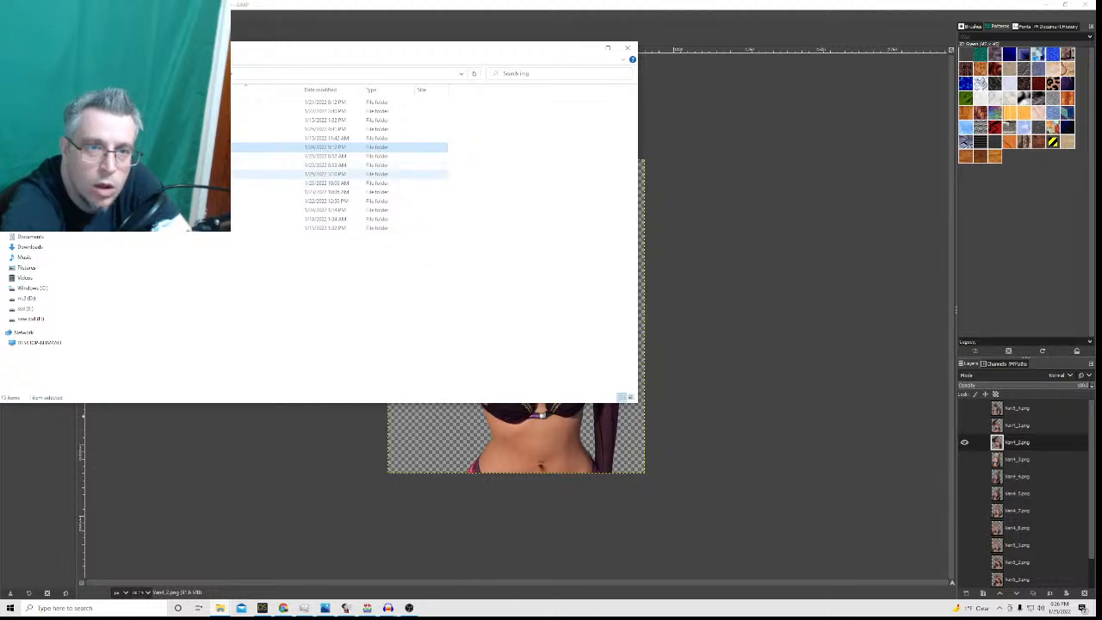
pyautogui.doubleClick(215, 174)
pyautogui.scroll(-3, 443, 299)
pyautogui.scroll(-15, 443, 299)
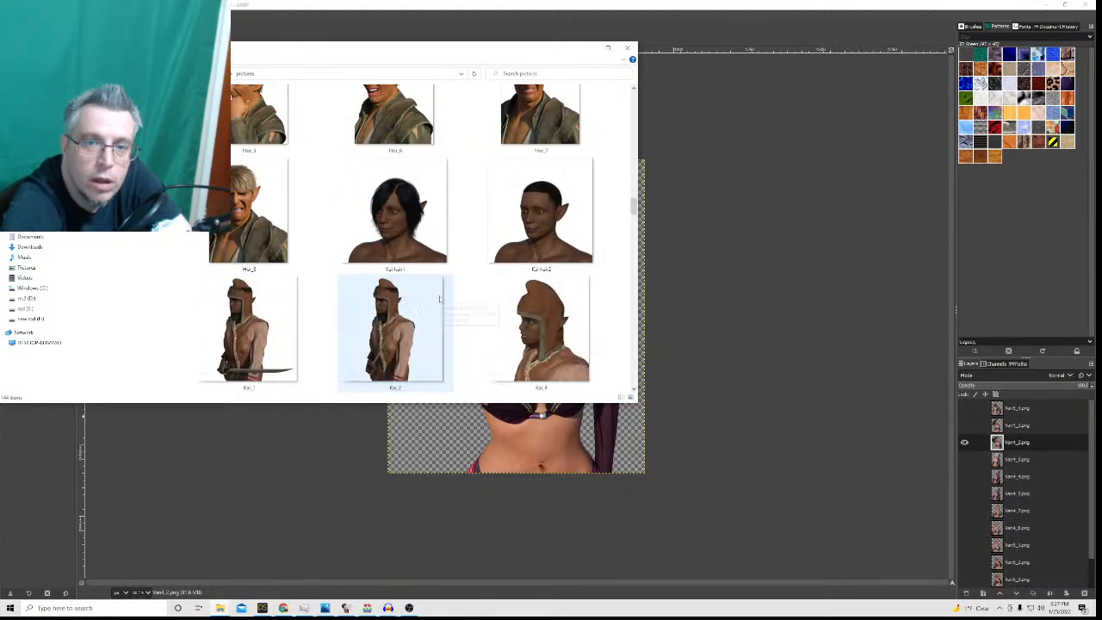
pyautogui.scroll(-6, 439, 301)
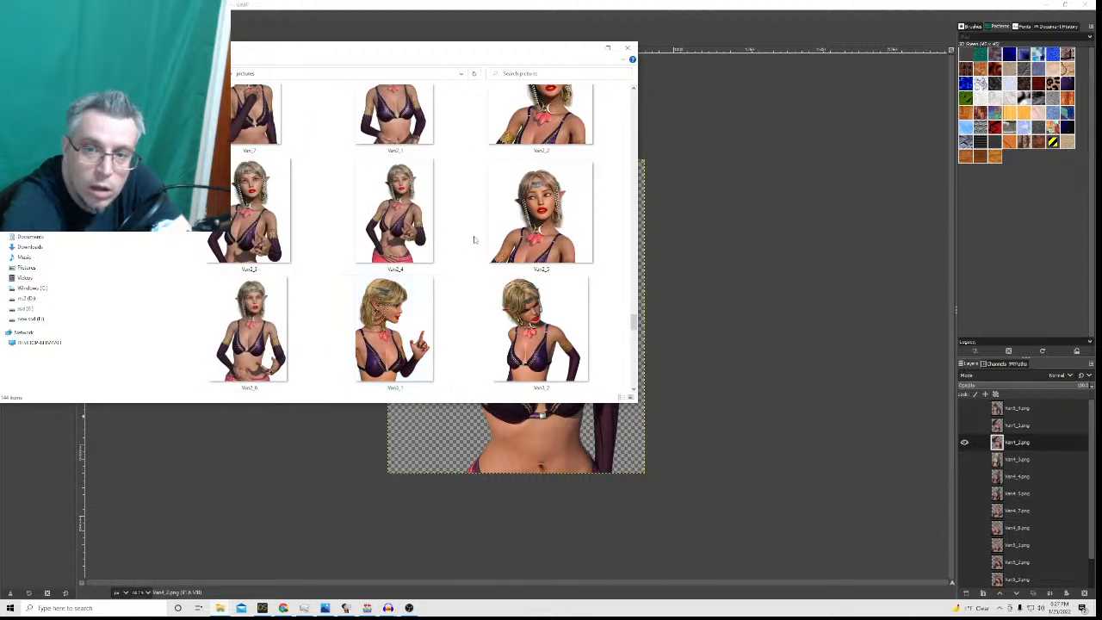
pyautogui.click(415, 360)
pyautogui.doubleClick(414, 361)
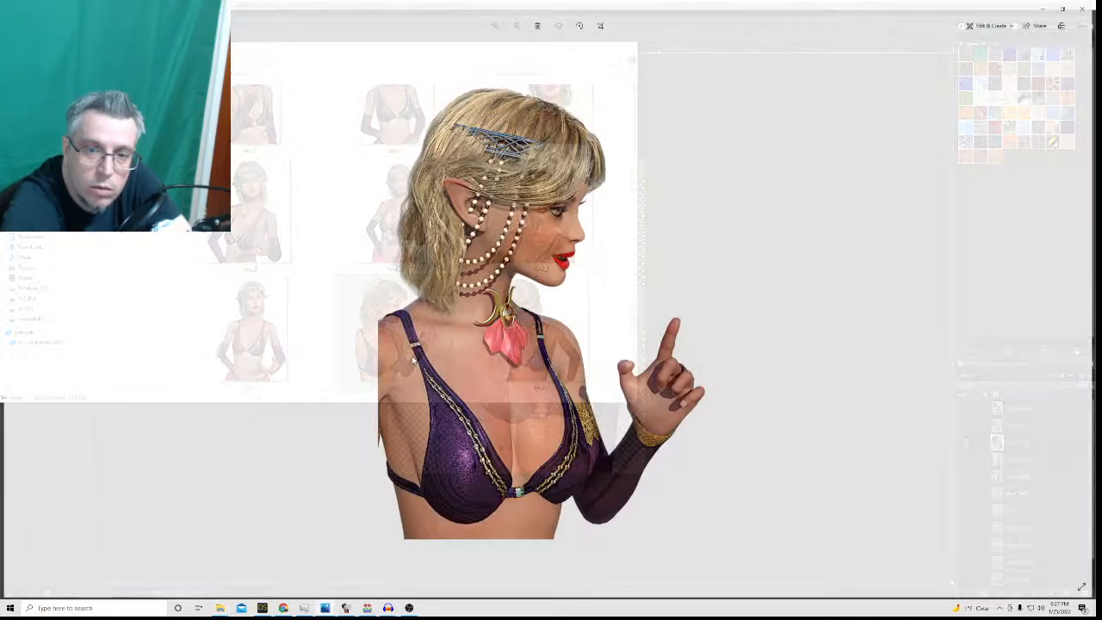
pyautogui.click(348, 610)
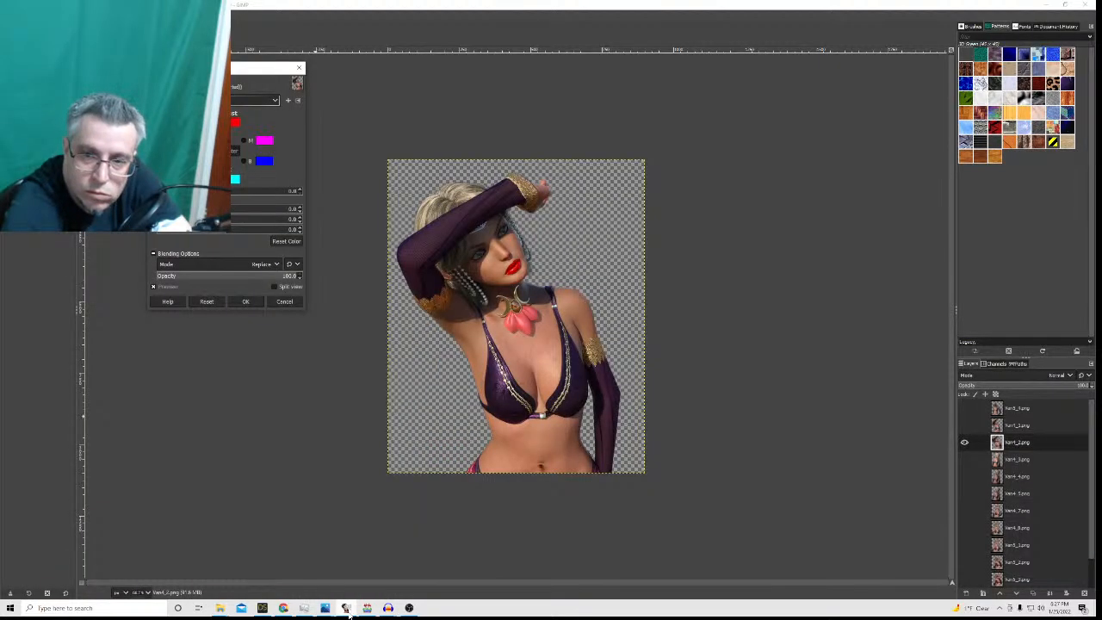
pyautogui.click(346, 609)
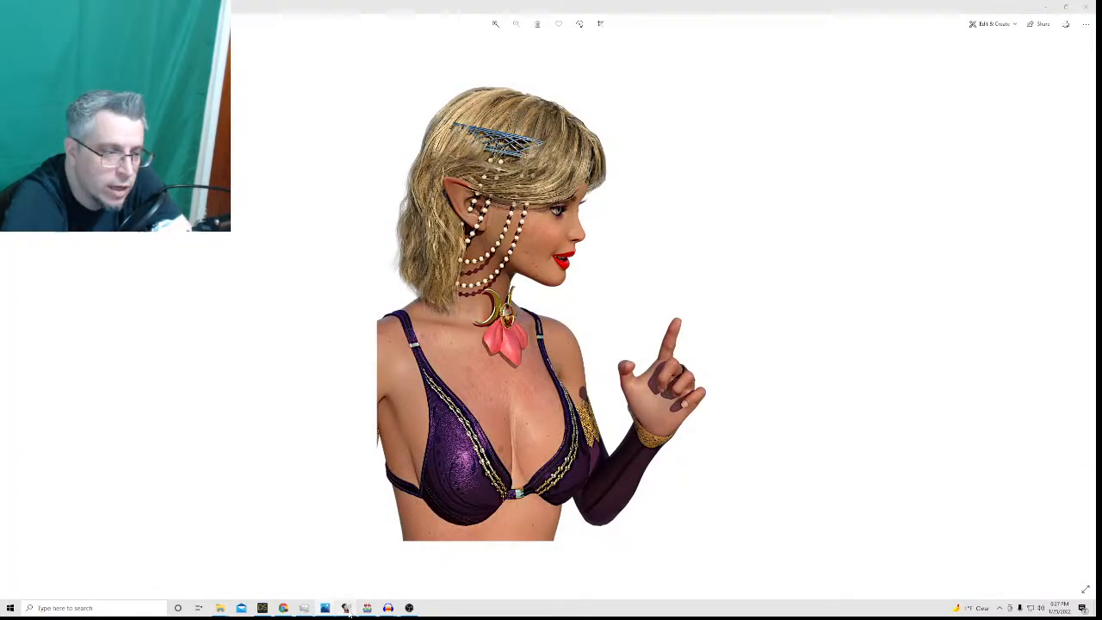
pyautogui.click(346, 608)
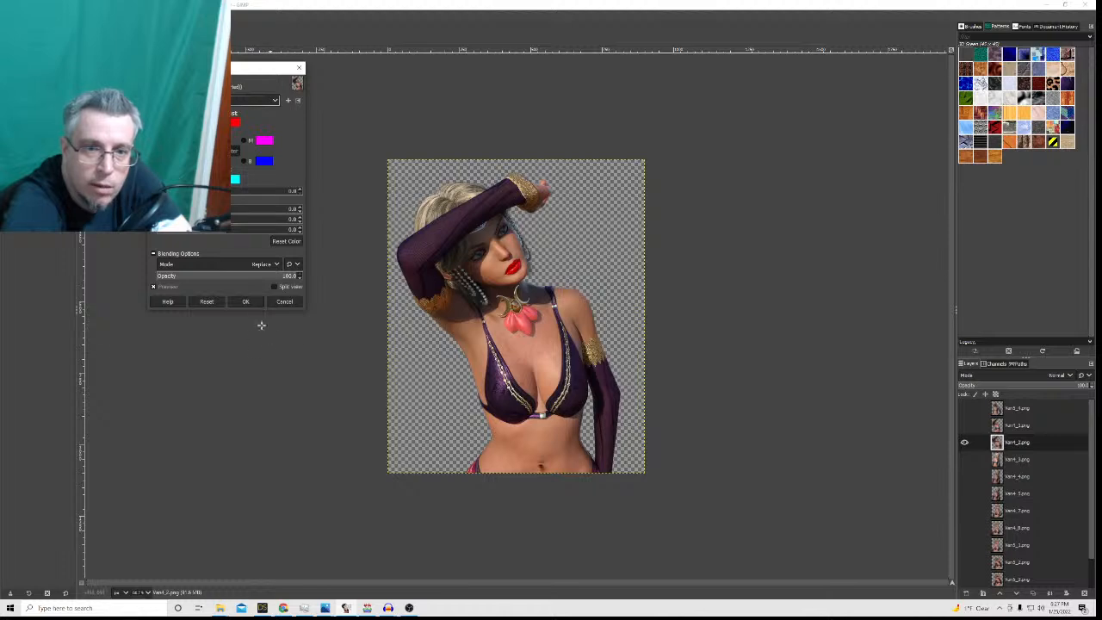
# Accept the Hue-Saturation adjustment and apply Sharpen (Unsharp Mask) to the raised-arm pose layer.
pyautogui.click(246, 301)
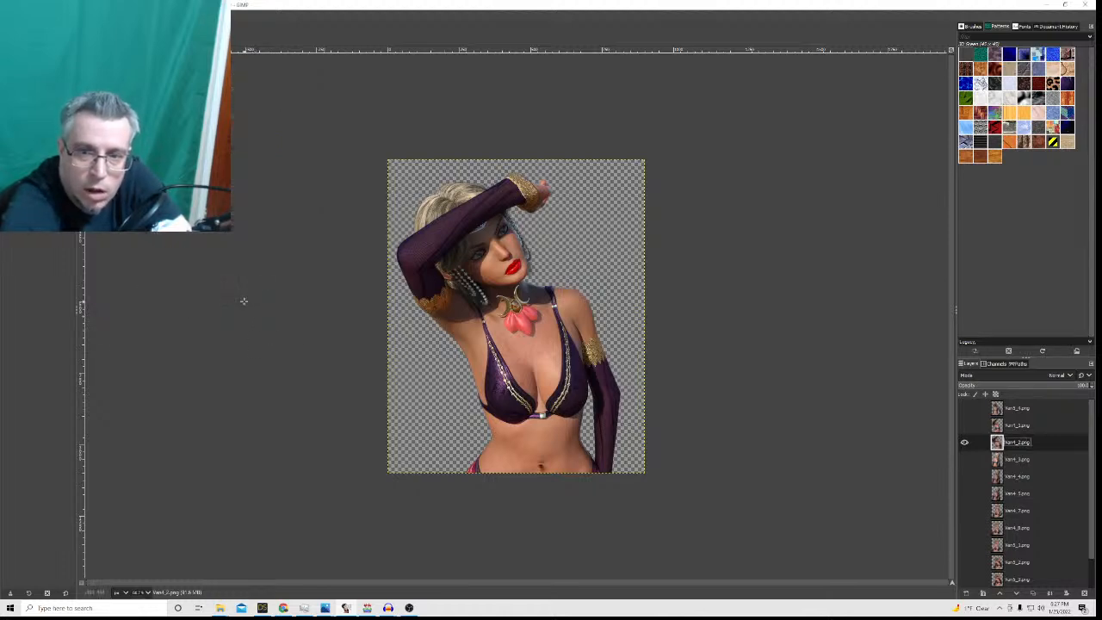
pyautogui.click(144, 16)
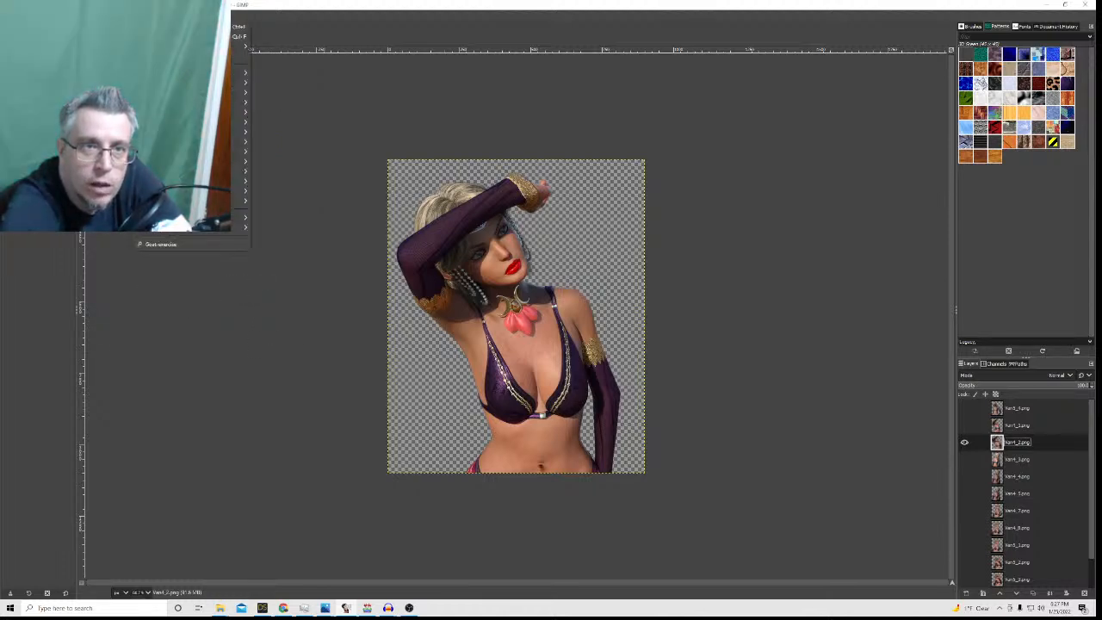
pyautogui.moveTo(190, 46)
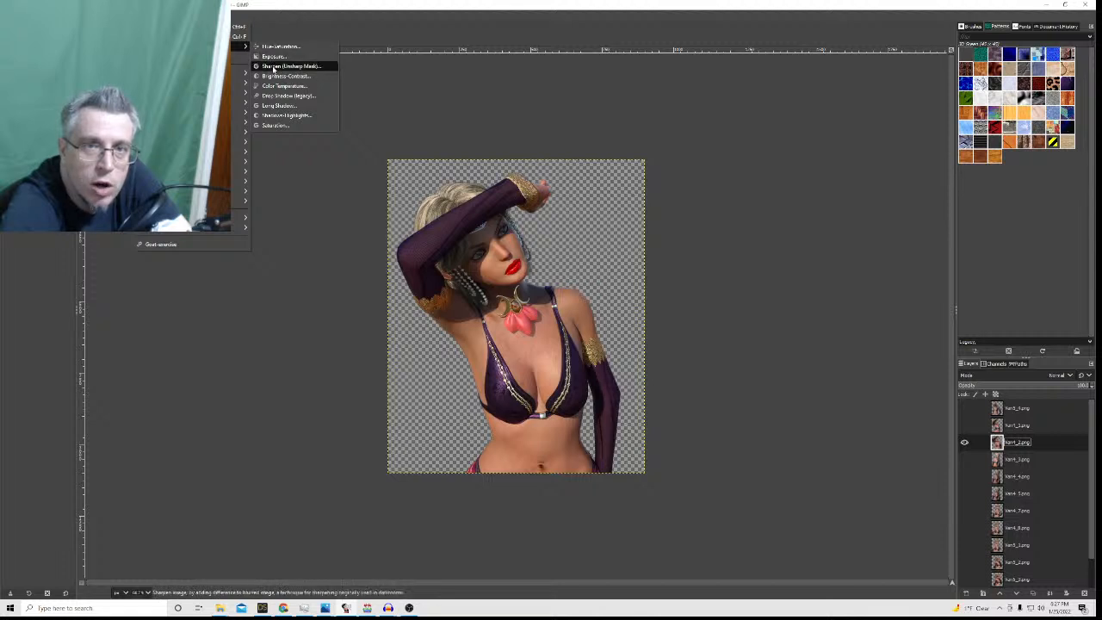
pyautogui.click(258, 66)
pyautogui.click(247, 207)
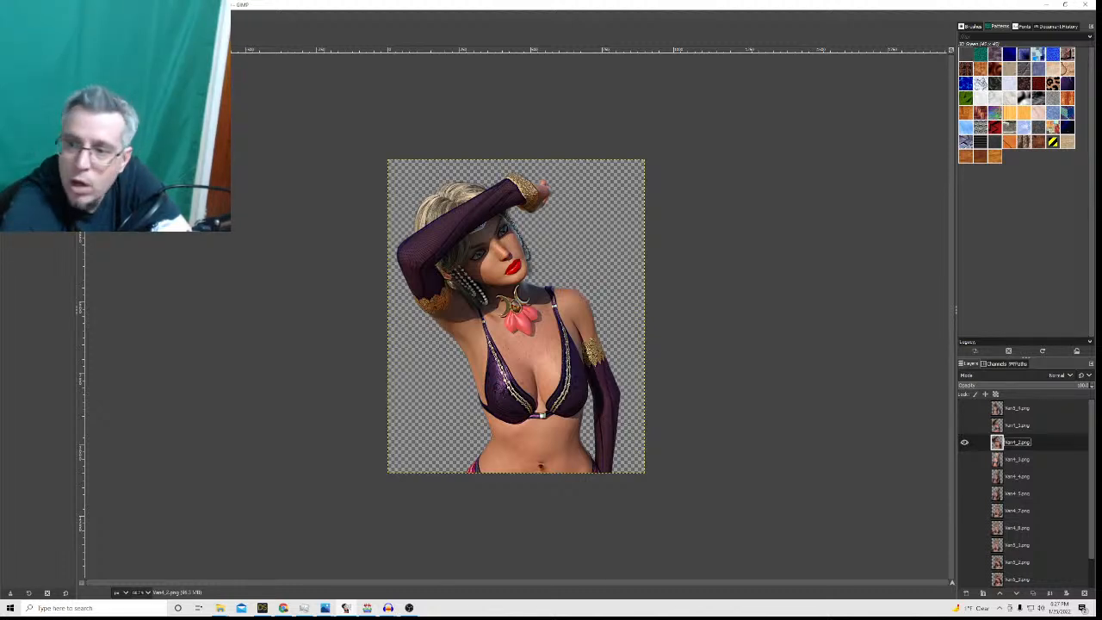
# Export the sharpened raised-arm pose as a PNG into the pictures folder, replacing the existing file.
pyautogui.click(7, 15)
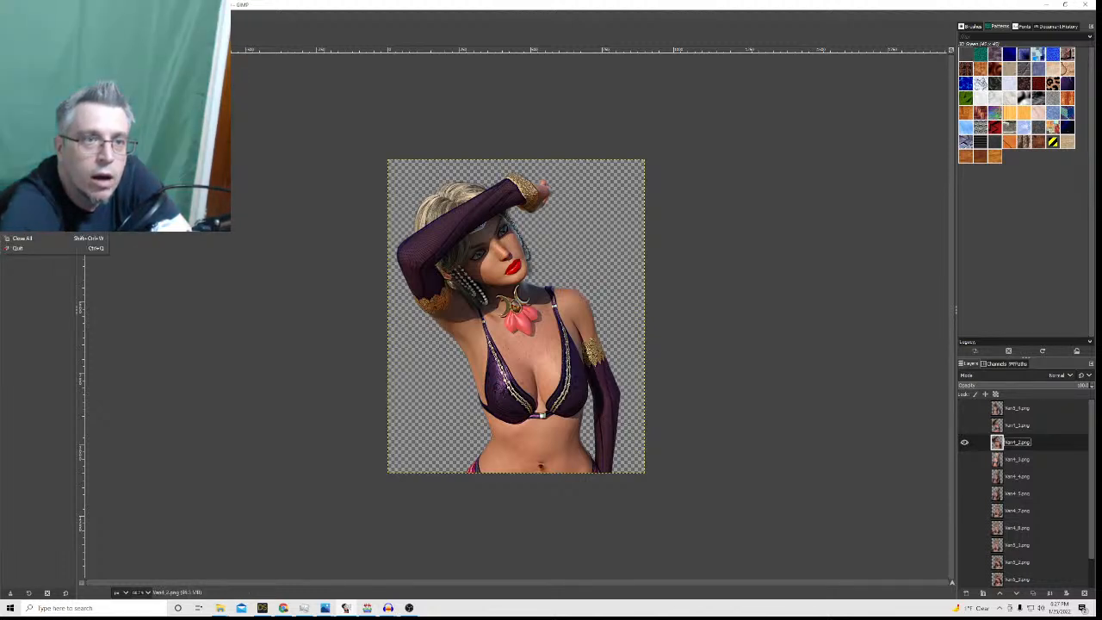
pyautogui.click(34, 155)
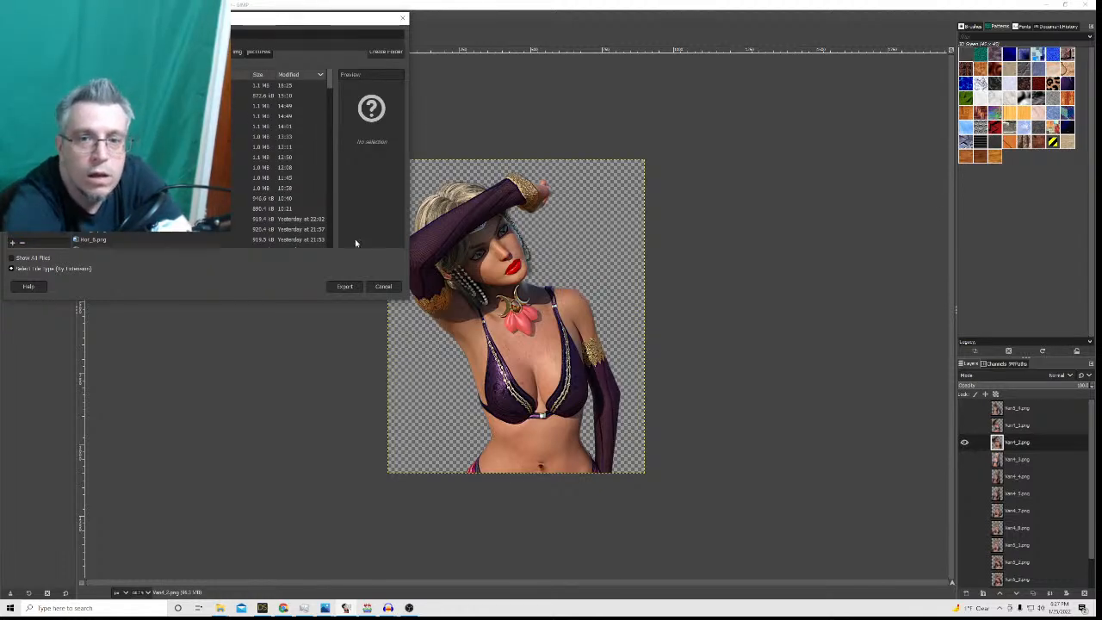
pyautogui.click(346, 287)
pyautogui.click(237, 195)
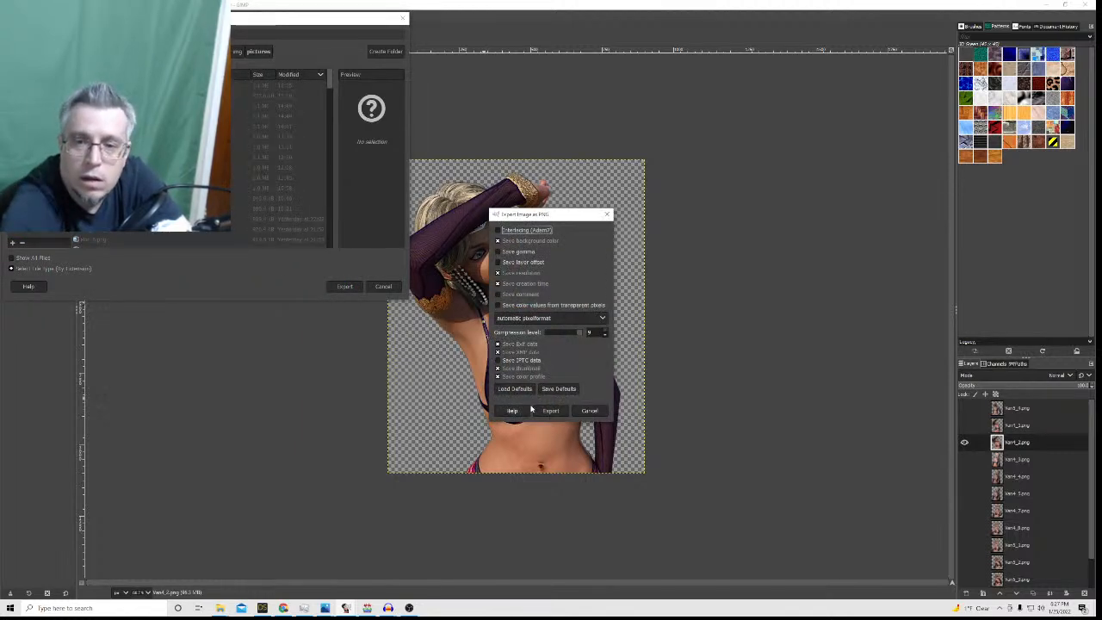
pyautogui.click(547, 410)
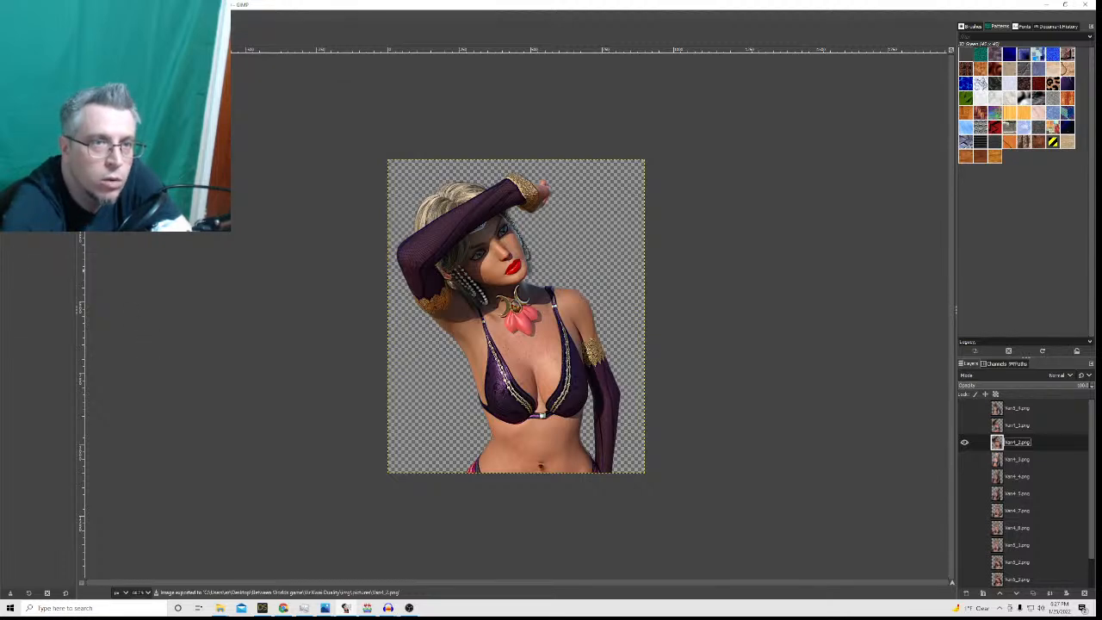
# Select the head area of the raised-arm pose, copy it, and paste it into the gridded face sheet.
pyautogui.hotkey('shift', 'c')
pyautogui.moveTo(390, 168); pyautogui.dragTo(556, 332)
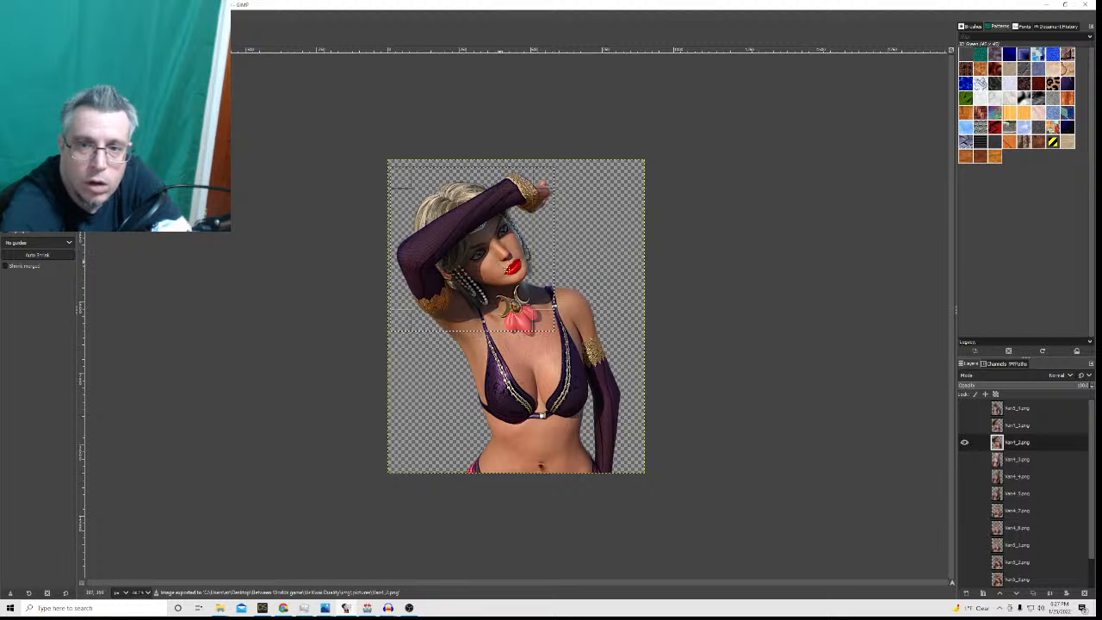
pyautogui.hotkey('ctrl', 'c')
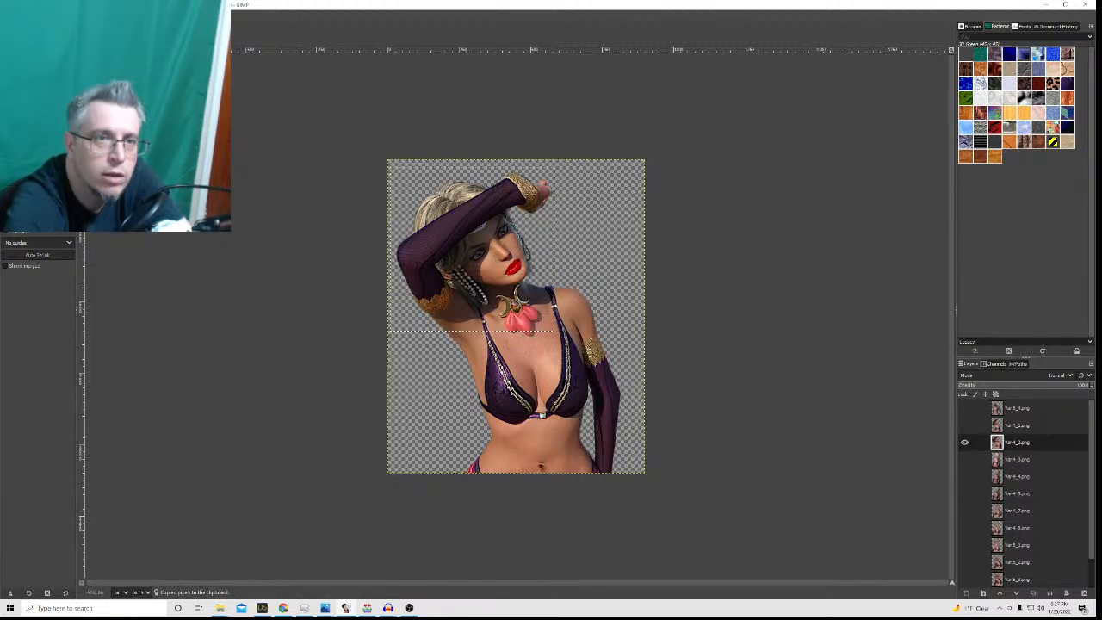
pyautogui.click(101, 33)
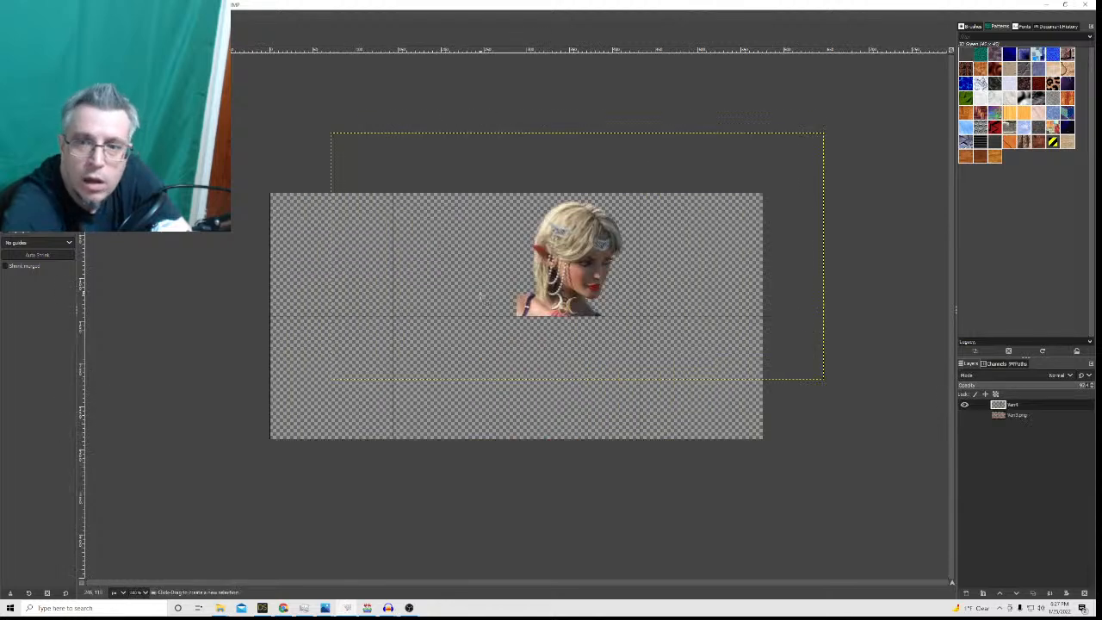
pyautogui.hotkey('ctrl', 'v')
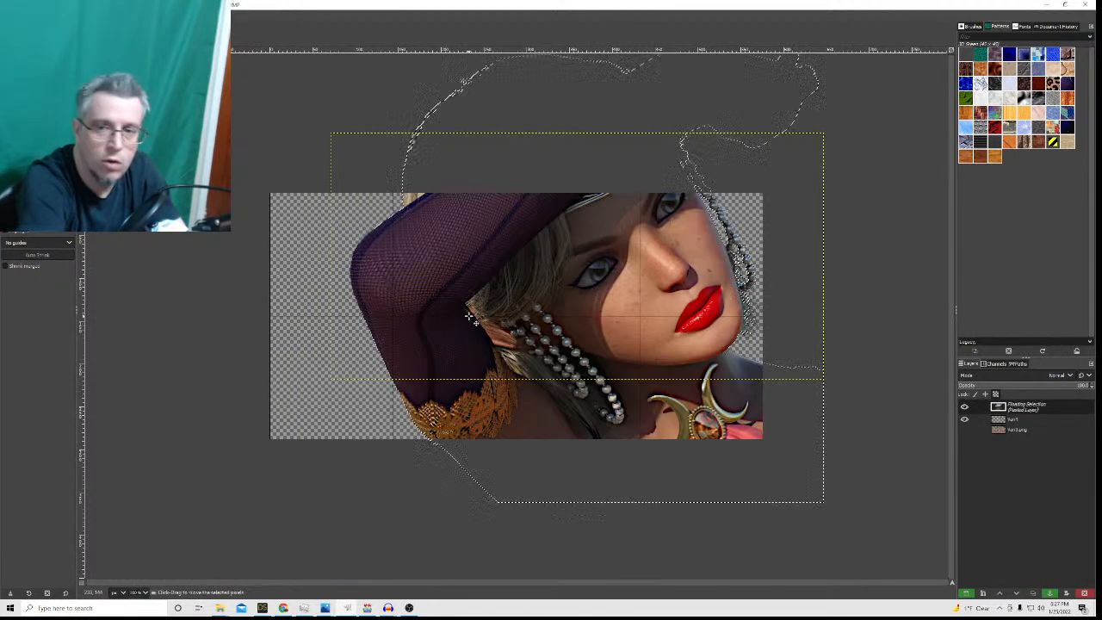
# Scale the pasted head to 140 × 140 px and anchor it in the second cell of the face sheet's top row.
pyautogui.rightClick(1021, 408)
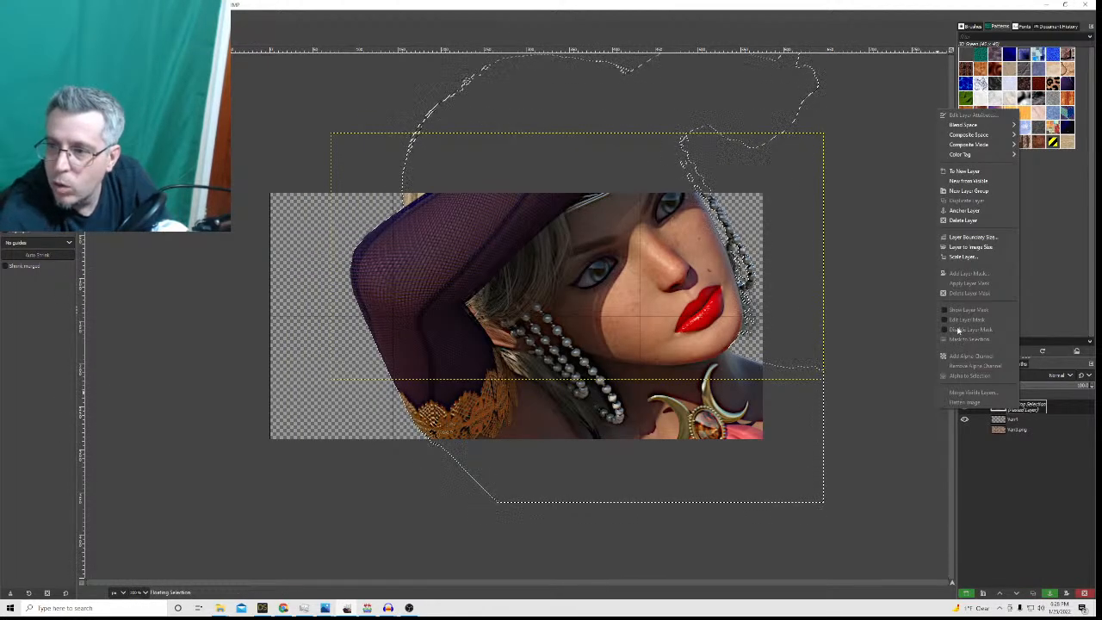
pyautogui.click(964, 256)
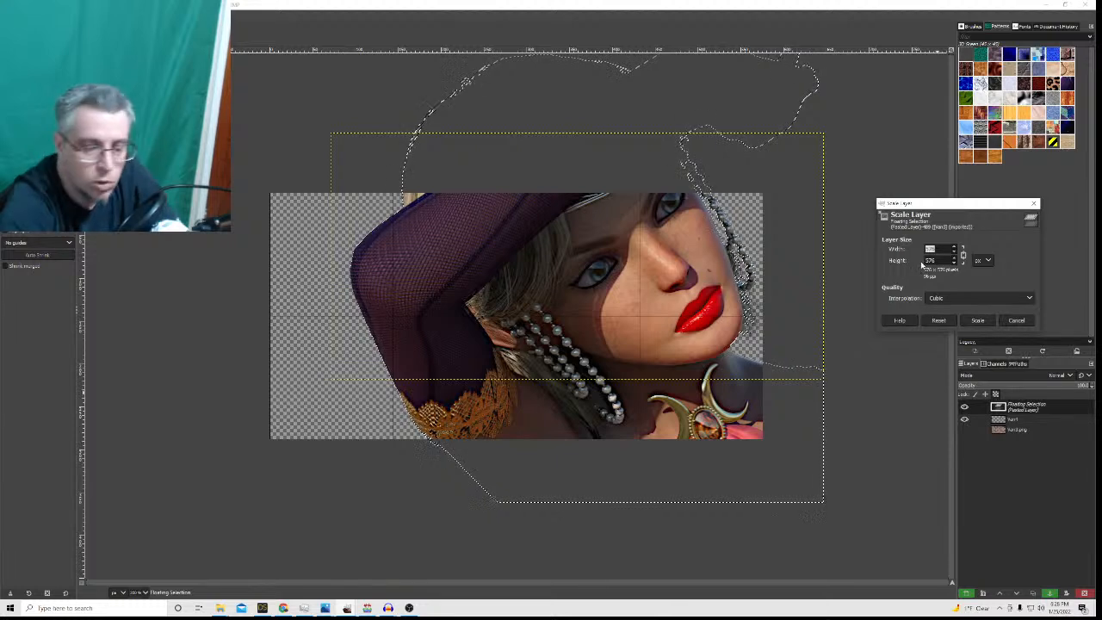
pyautogui.write('140')
pyautogui.press('Return')
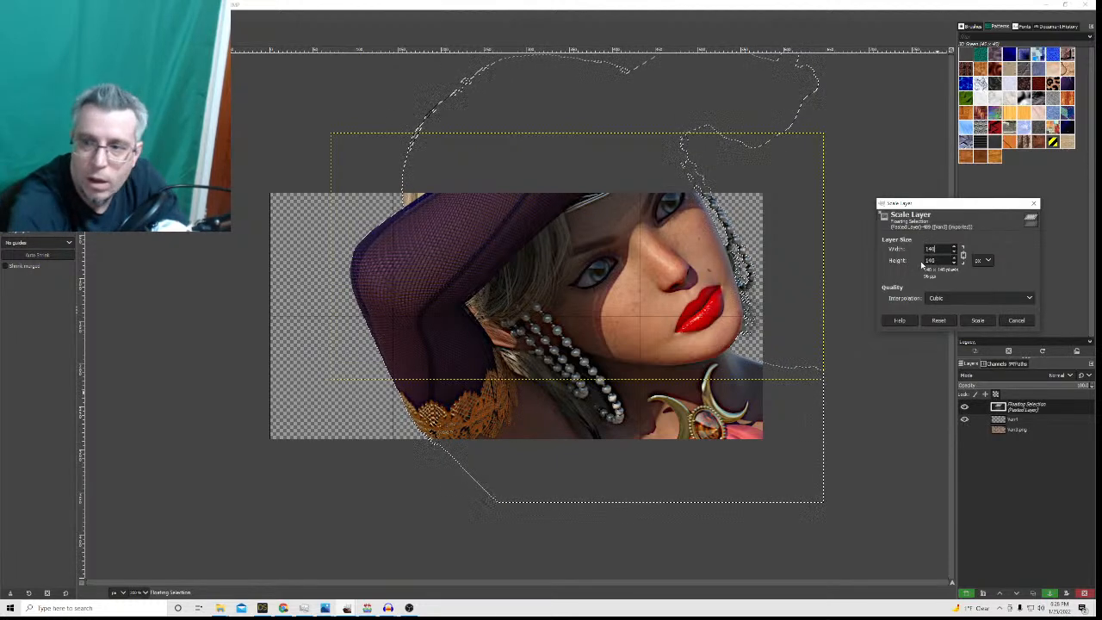
pyautogui.click(978, 320)
pyautogui.moveTo(571, 255); pyautogui.dragTo(457, 256)
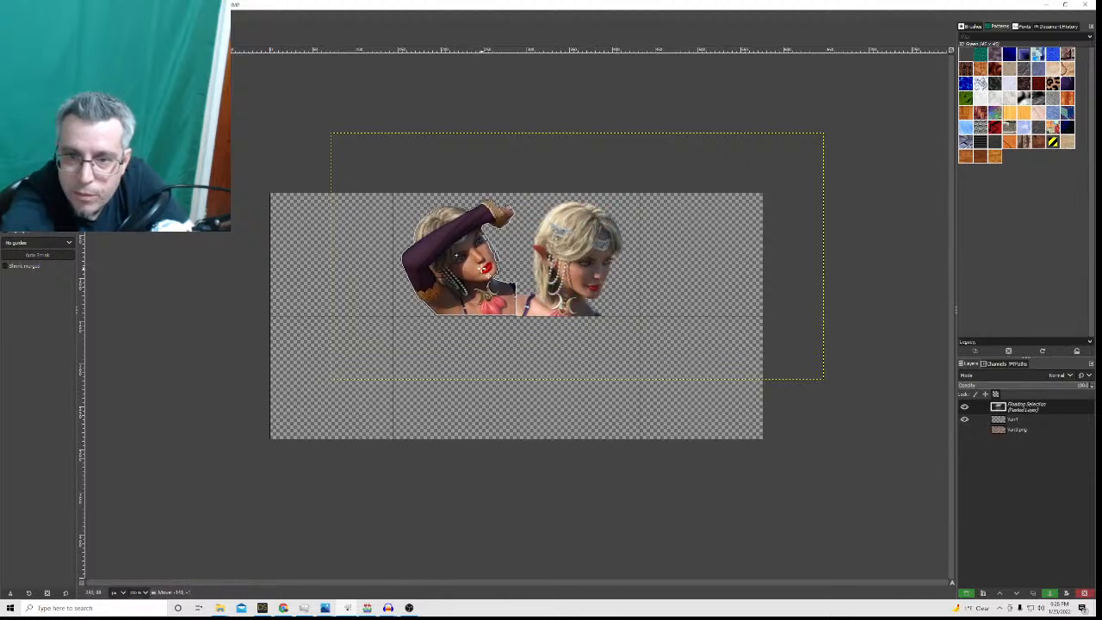
pyautogui.click(463, 345)
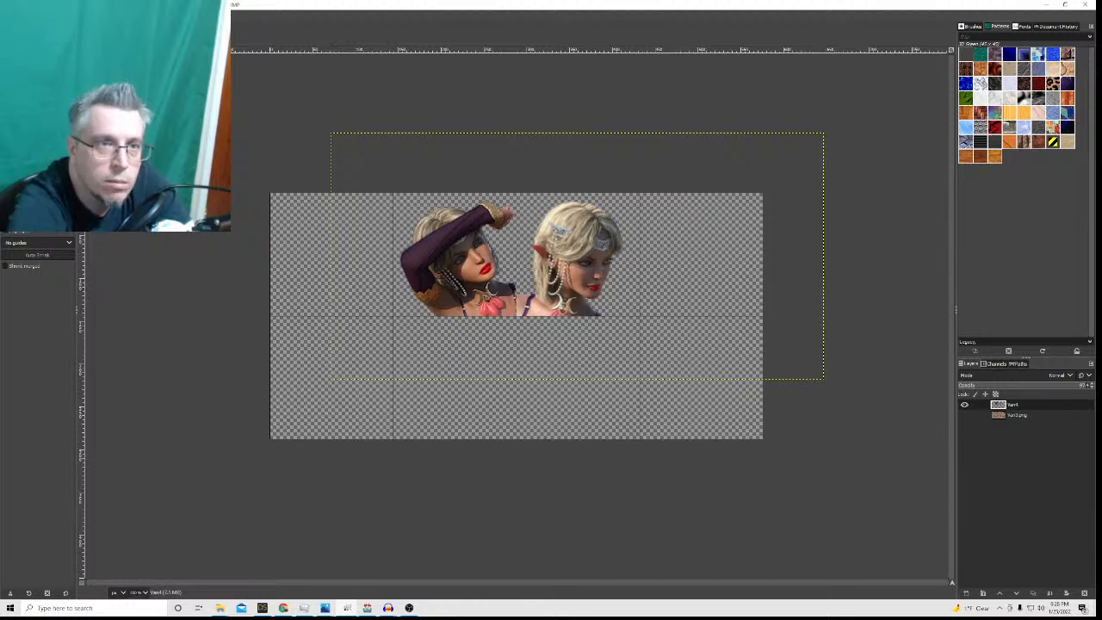
# Export the updated face sheet as a PNG into the faces folder with the existing PNG options.
pyautogui.click(7, 14)
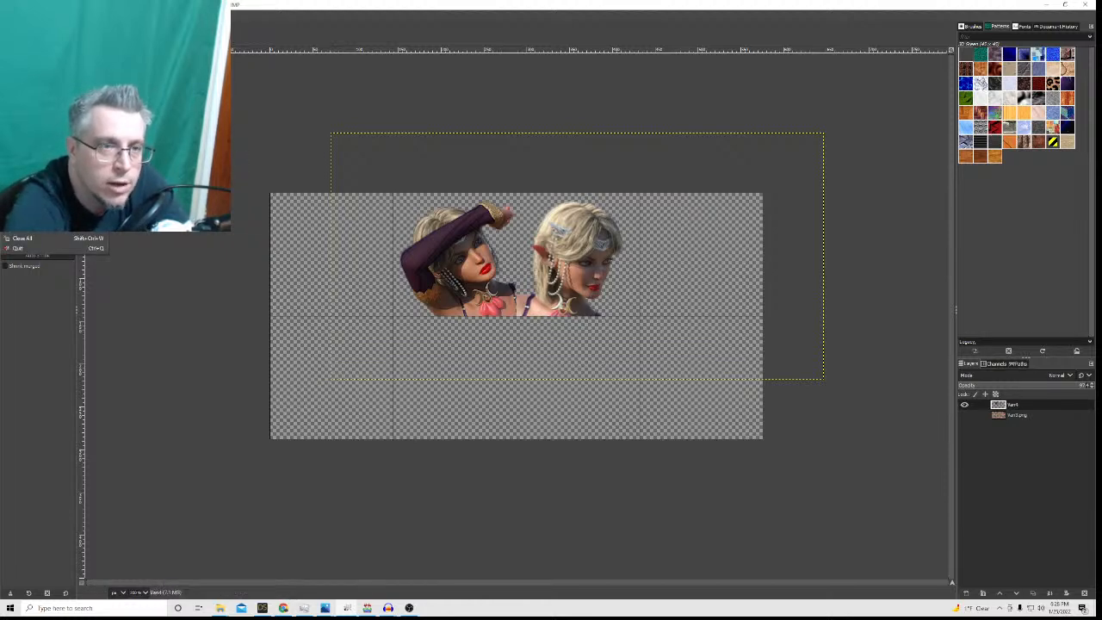
pyautogui.click(31, 151)
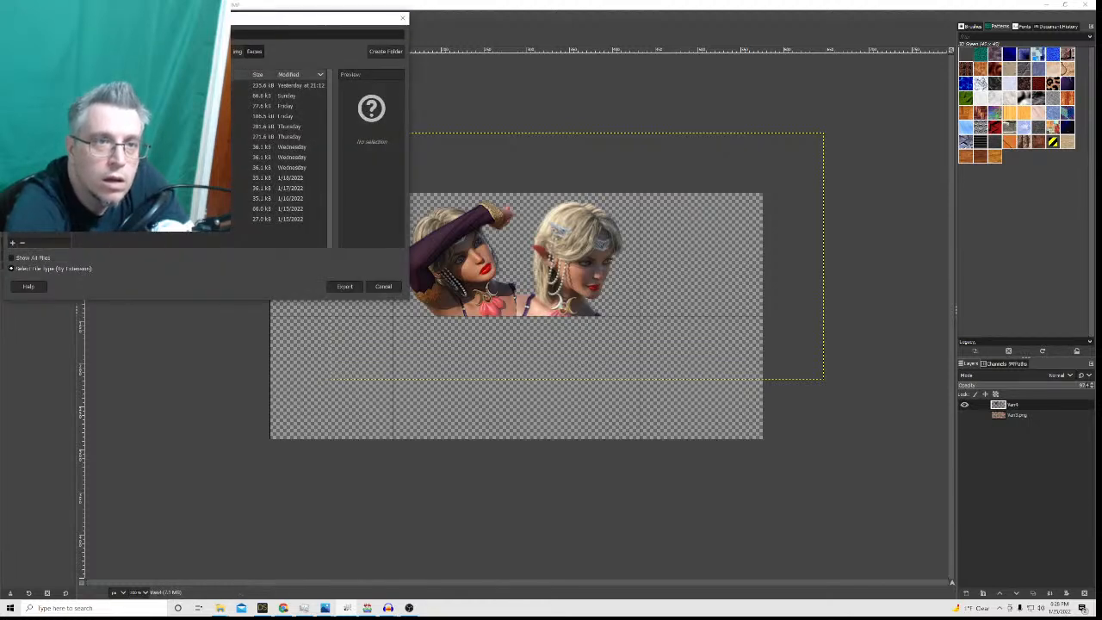
pyautogui.click(37, 95)
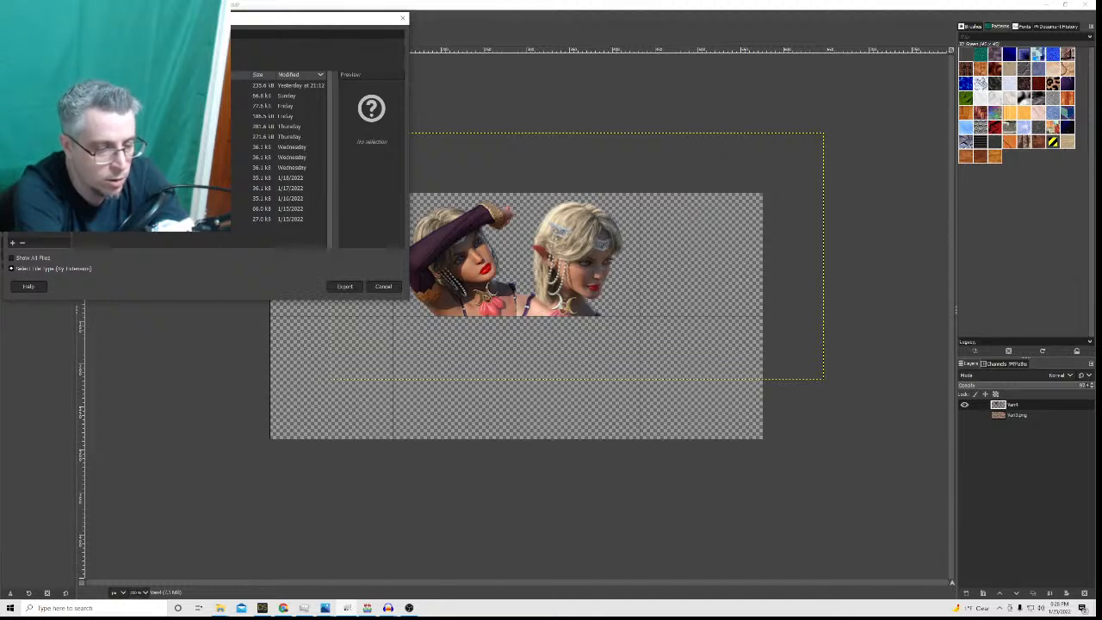
pyautogui.click(36, 146)
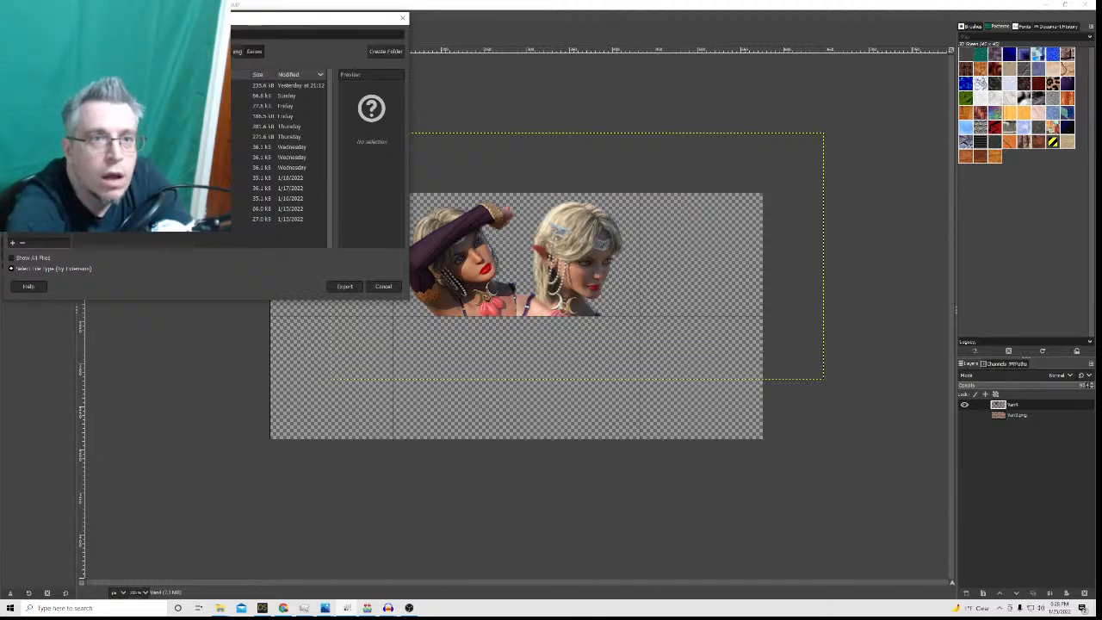
pyautogui.click(348, 287)
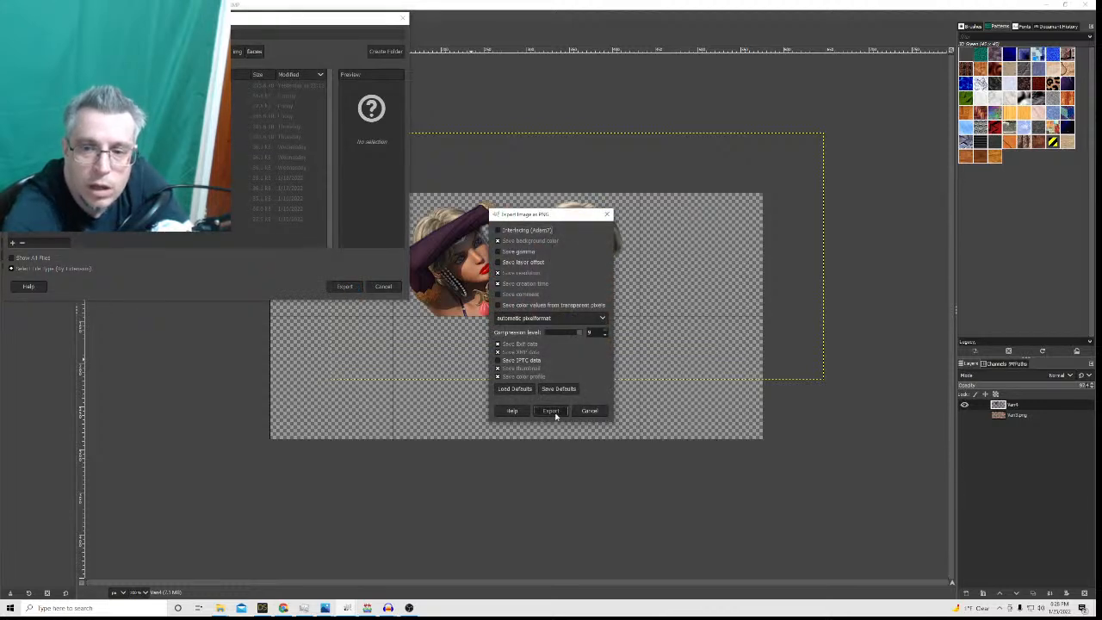
pyautogui.click(556, 409)
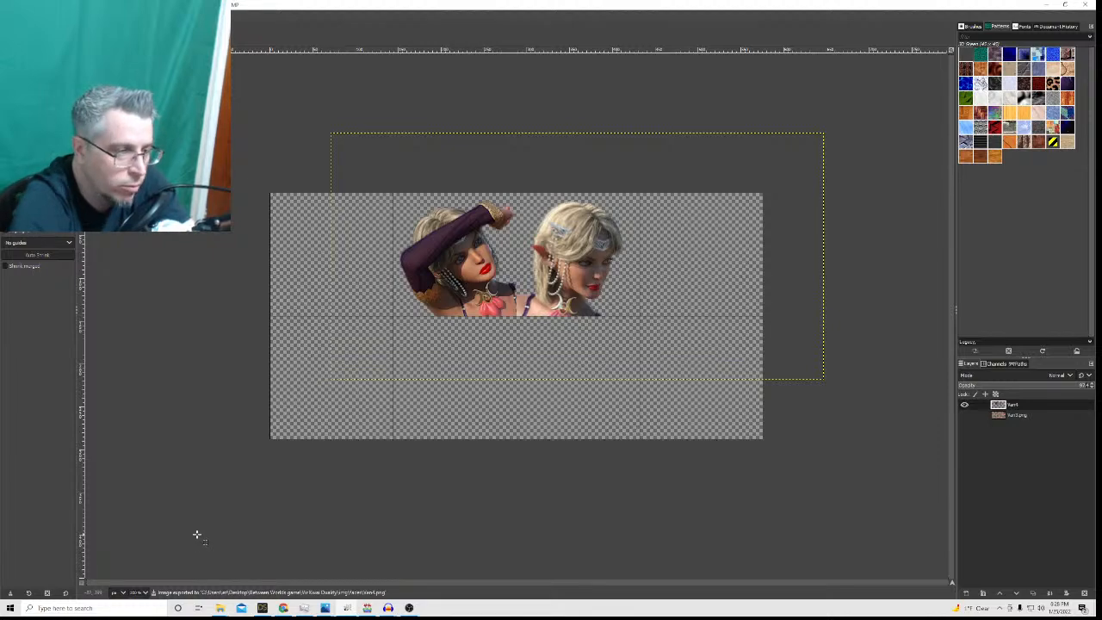
# Switch to RPG Maker, delete the first two events of the row on the Forest of doom map, and inspect the third event's commands.
pyautogui.click(368, 609)
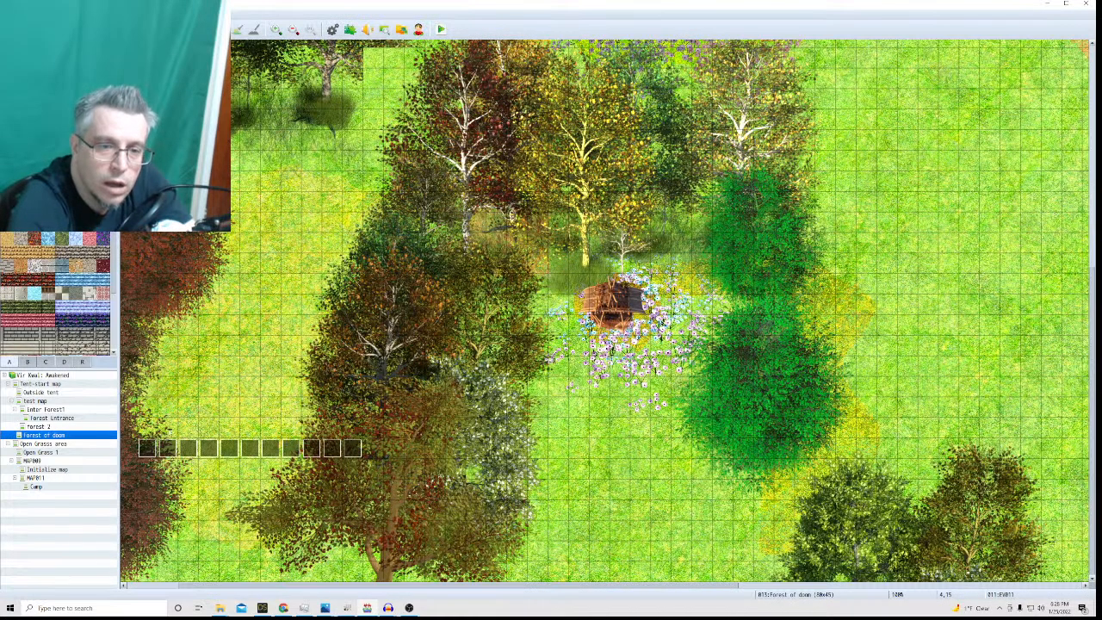
pyautogui.click(148, 449)
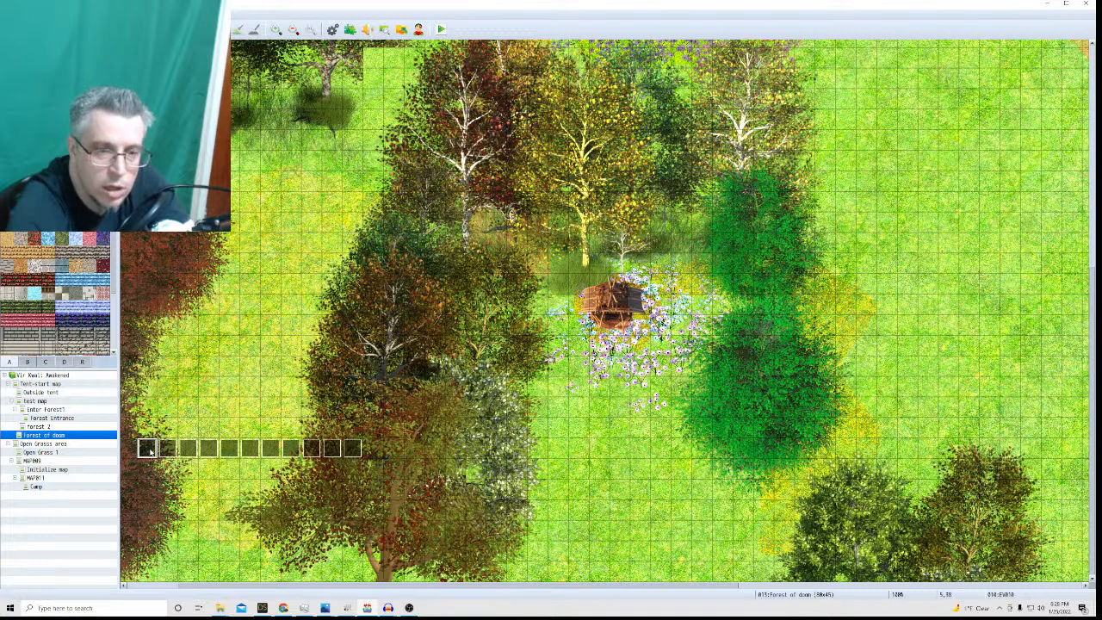
pyautogui.click(167, 449)
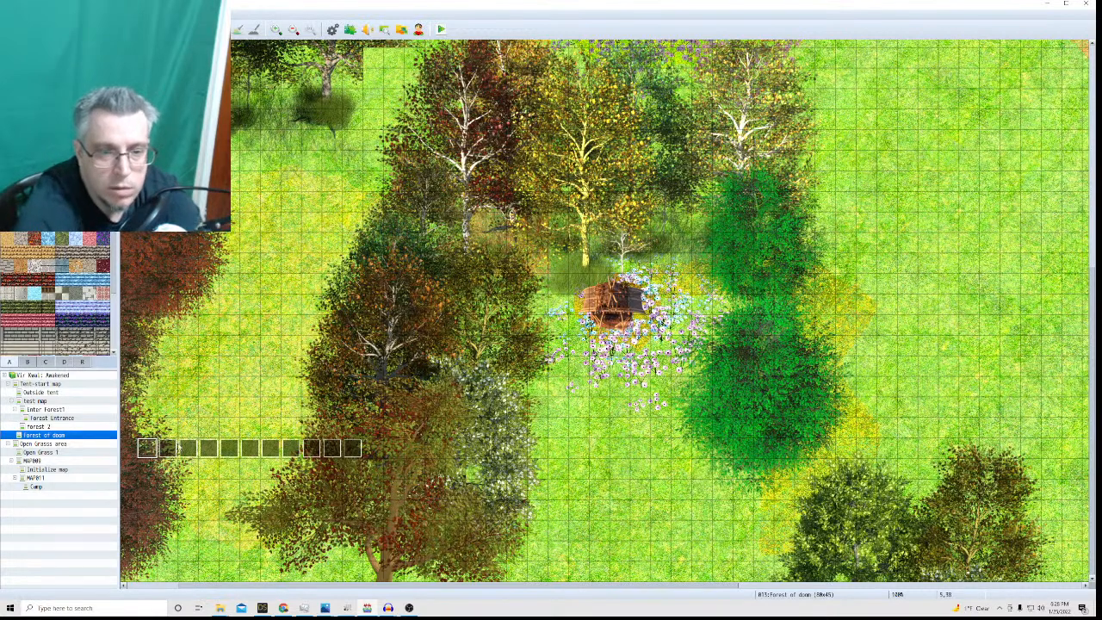
pyautogui.doubleClick(188, 448)
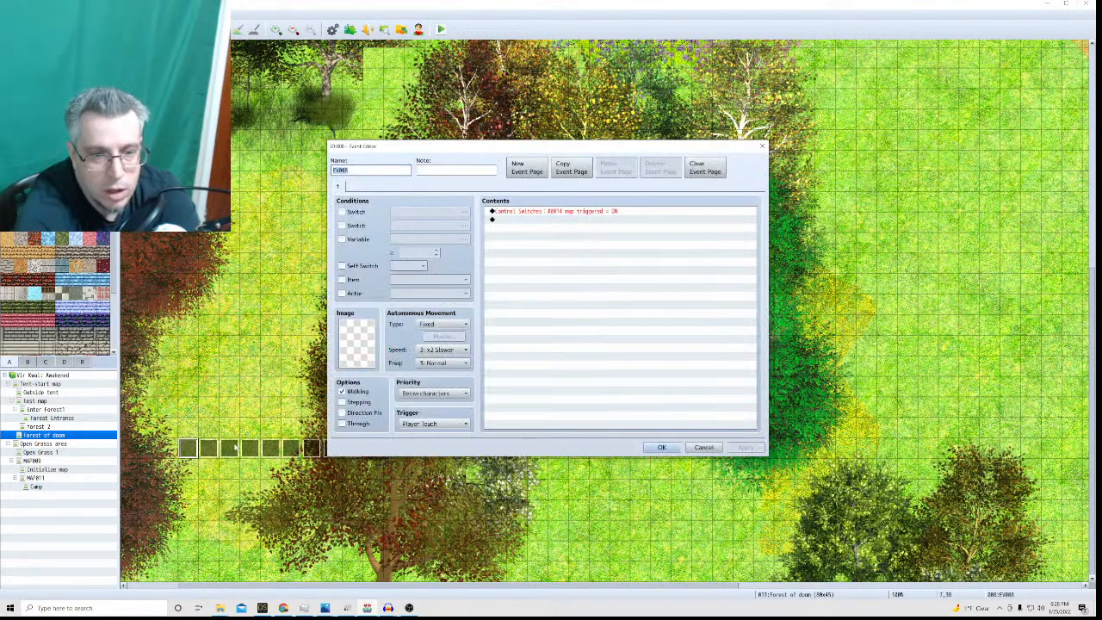
pyautogui.click(703, 447)
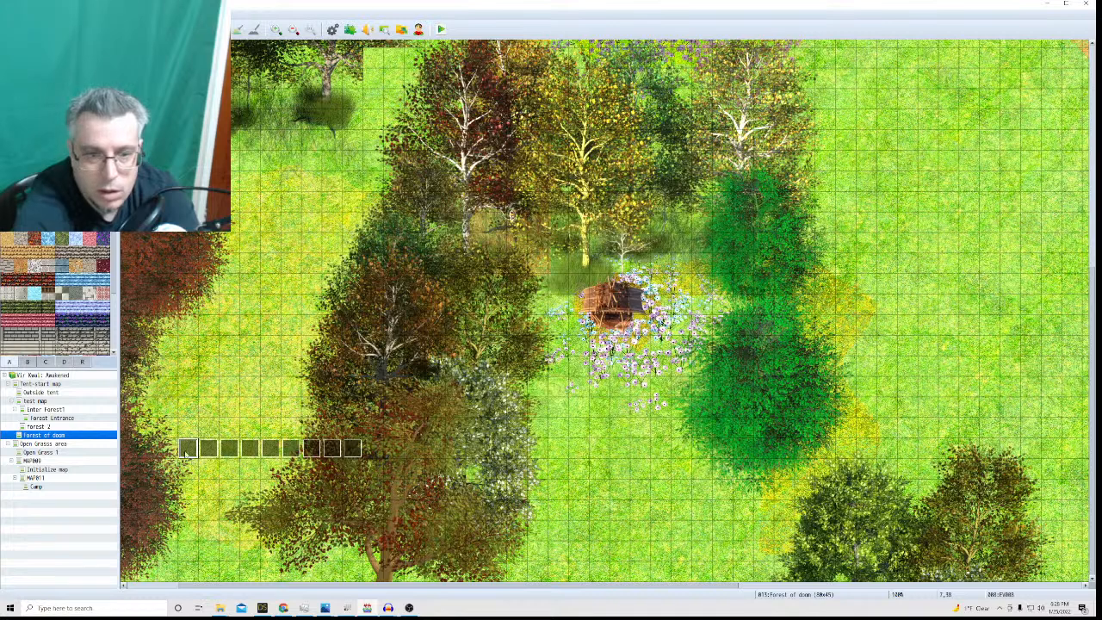
# Delete all the remaining events in the row on the Forest of doom map.
pyautogui.click(350, 449)
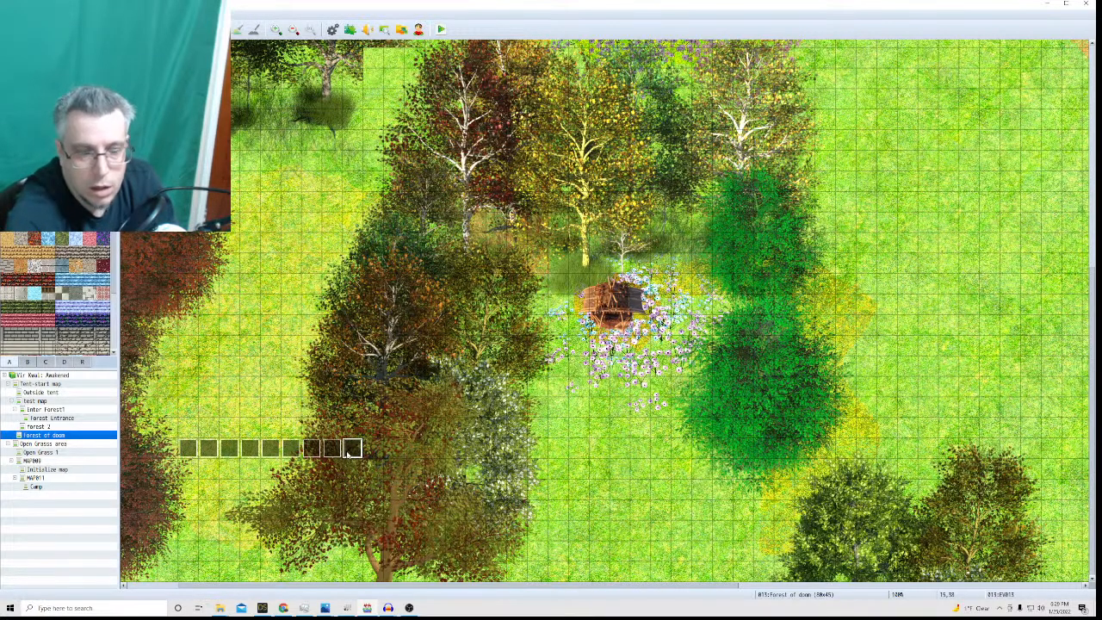
pyautogui.click(191, 450)
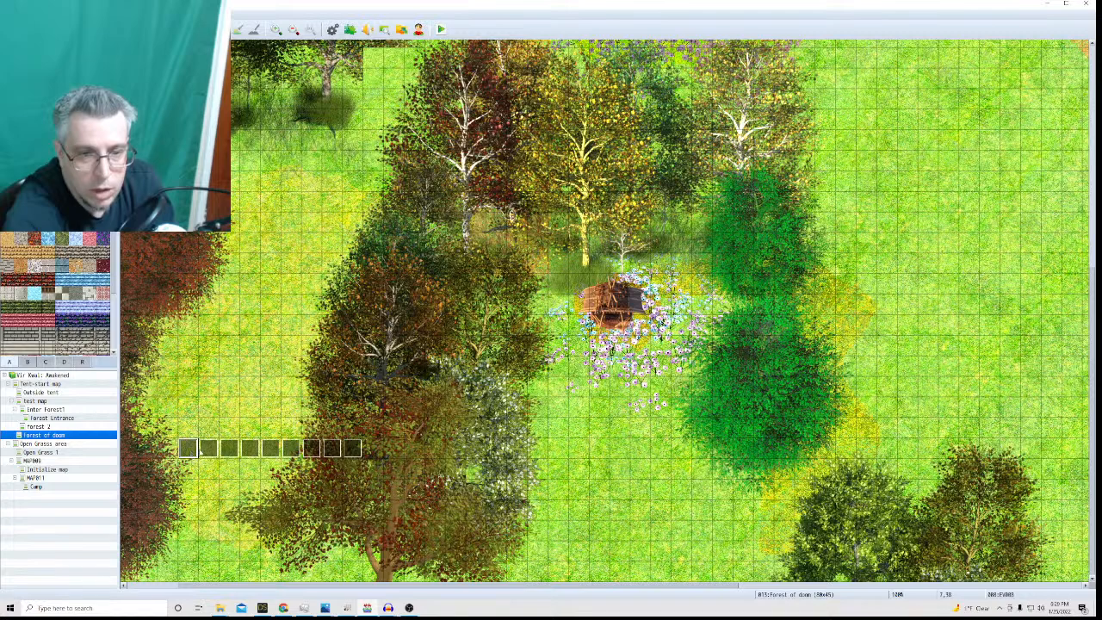
pyautogui.rightClick(192, 451)
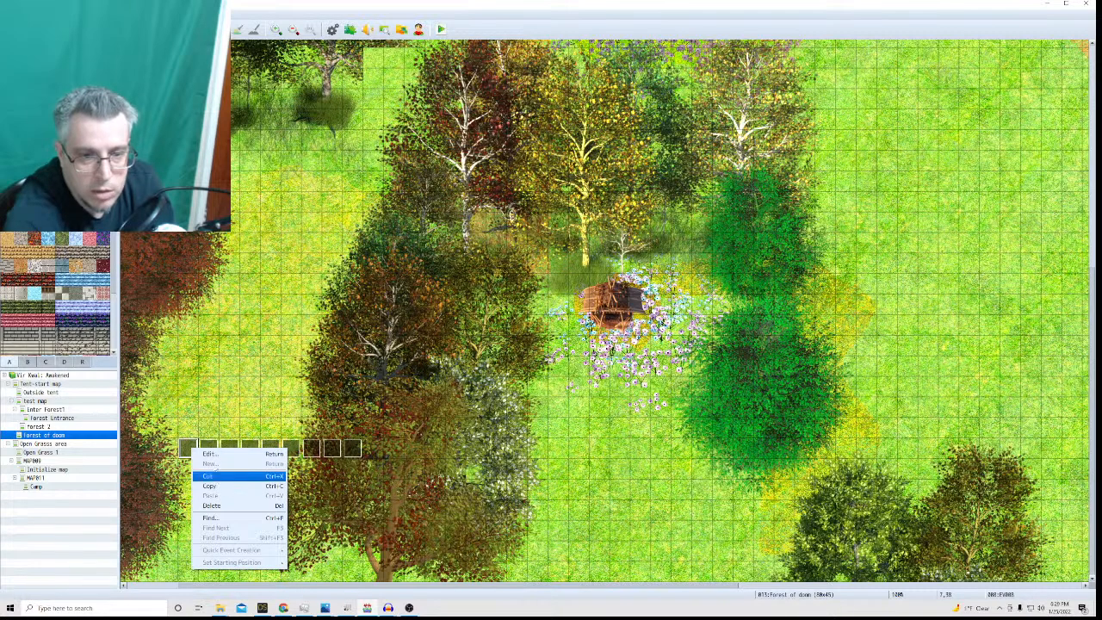
pyautogui.click(211, 505)
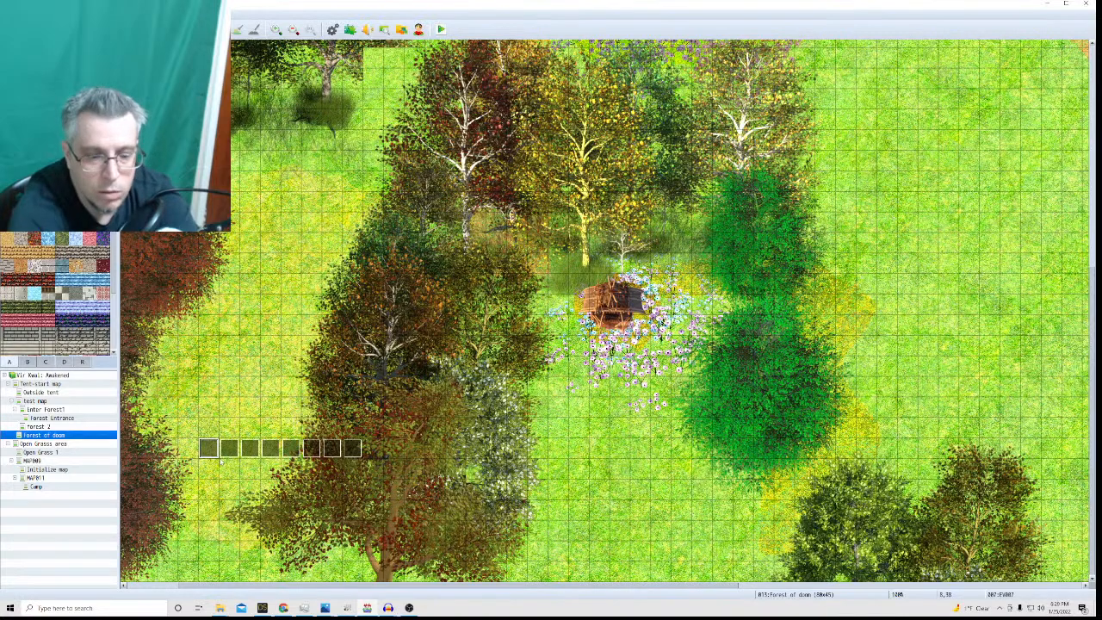
pyautogui.press('Delete')
pyautogui.click(230, 454)
pyautogui.press('Delete')
pyautogui.click(250, 451)
pyautogui.press('Delete')
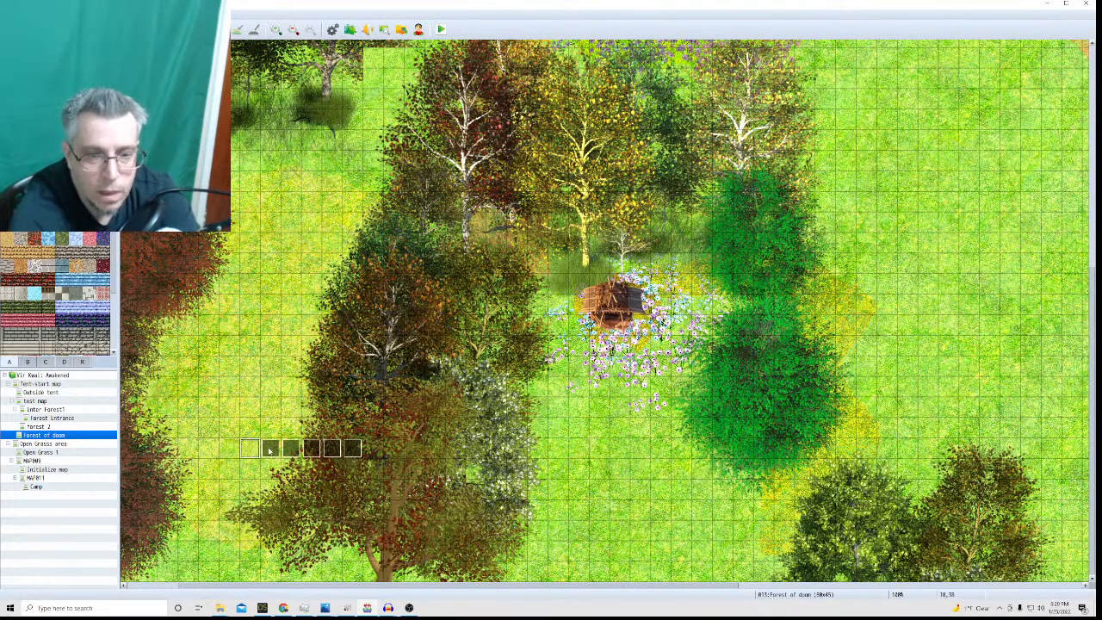
pyautogui.click(271, 450)
pyautogui.press('Delete')
pyautogui.click(292, 449)
pyautogui.press('Delete')
pyautogui.click(312, 450)
pyautogui.press('Delete')
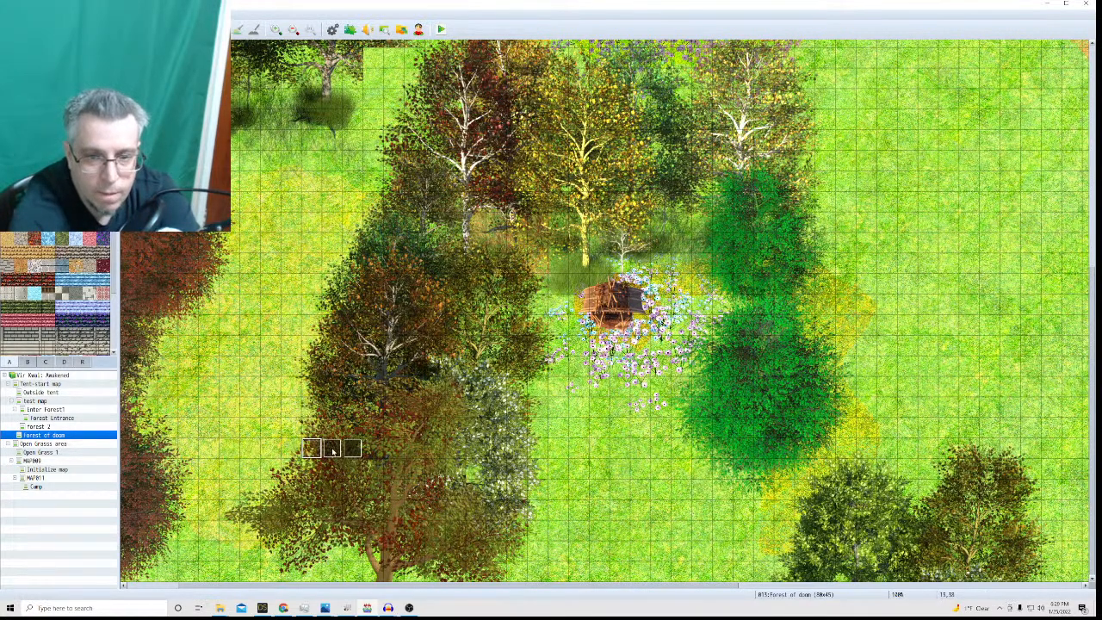
pyautogui.click(333, 451)
pyautogui.press('Delete')
pyautogui.click(353, 449)
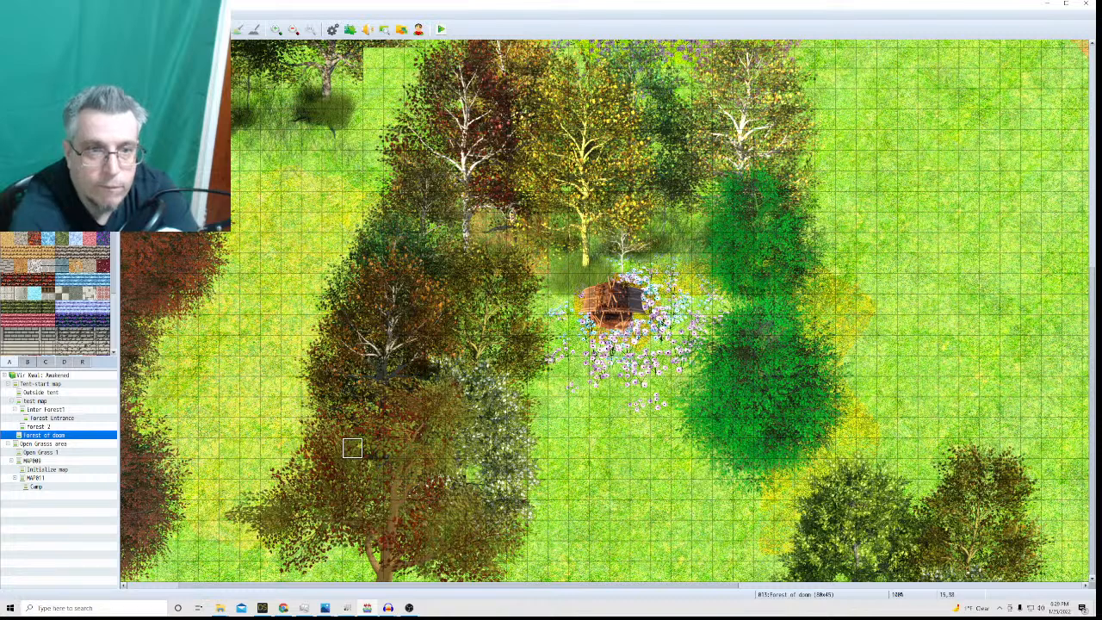
pyautogui.press('Delete')
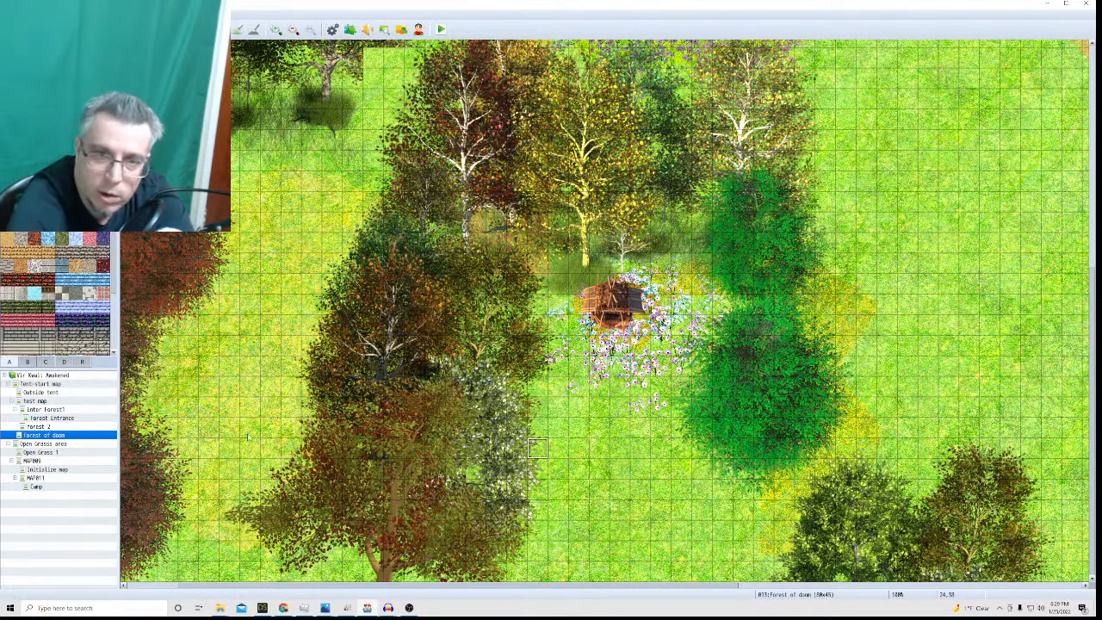
# Look over the Forest of doom map from the dark trees in the north down to the wooden hut.
pyautogui.scroll(5, 194, 325)
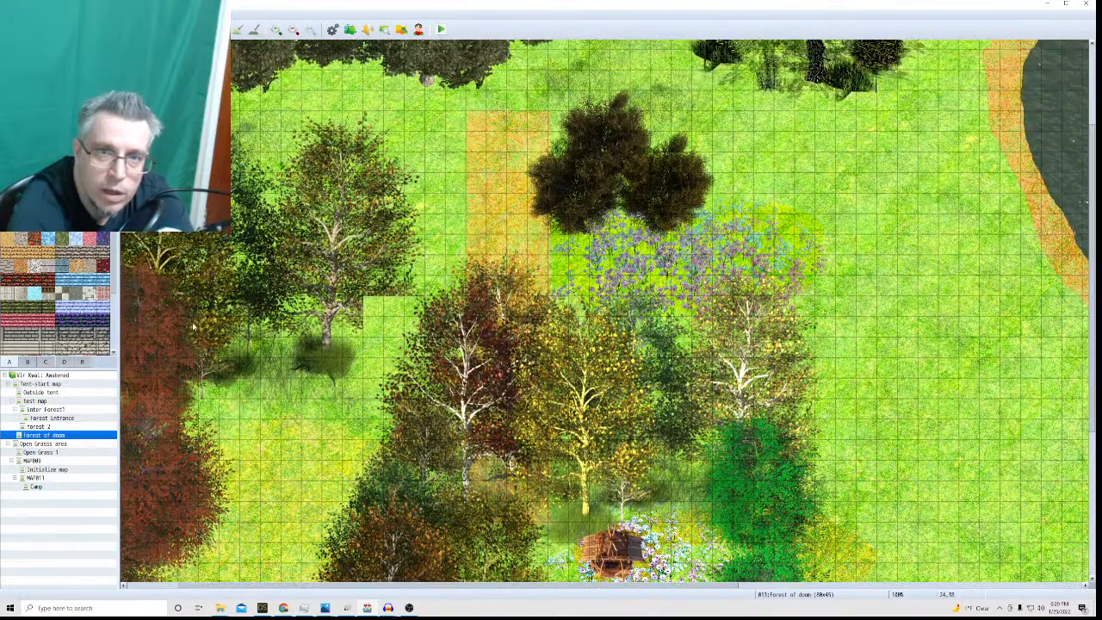
pyautogui.scroll(3, 195, 326)
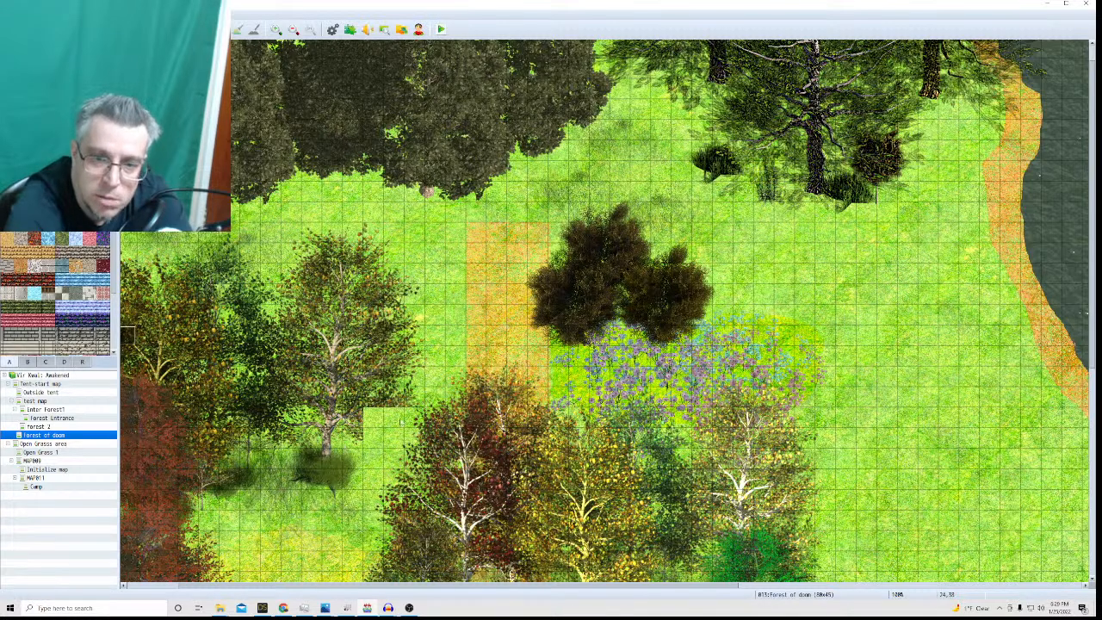
pyautogui.scroll(-3, 395, 410)
pyautogui.scroll(4, 395, 410)
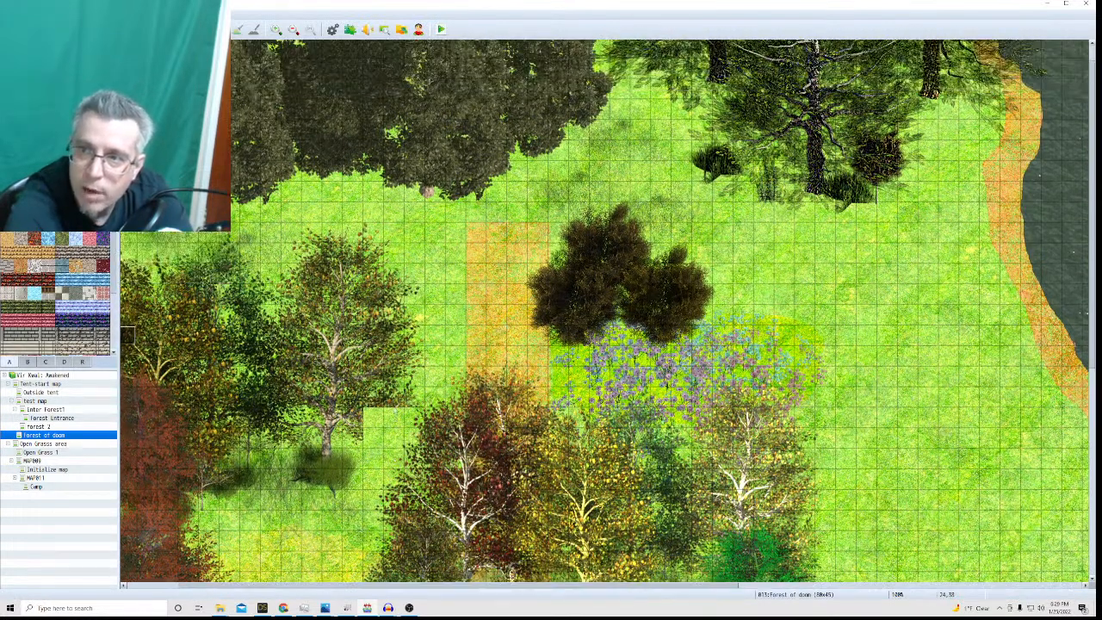
pyautogui.scroll(-15, 392, 406)
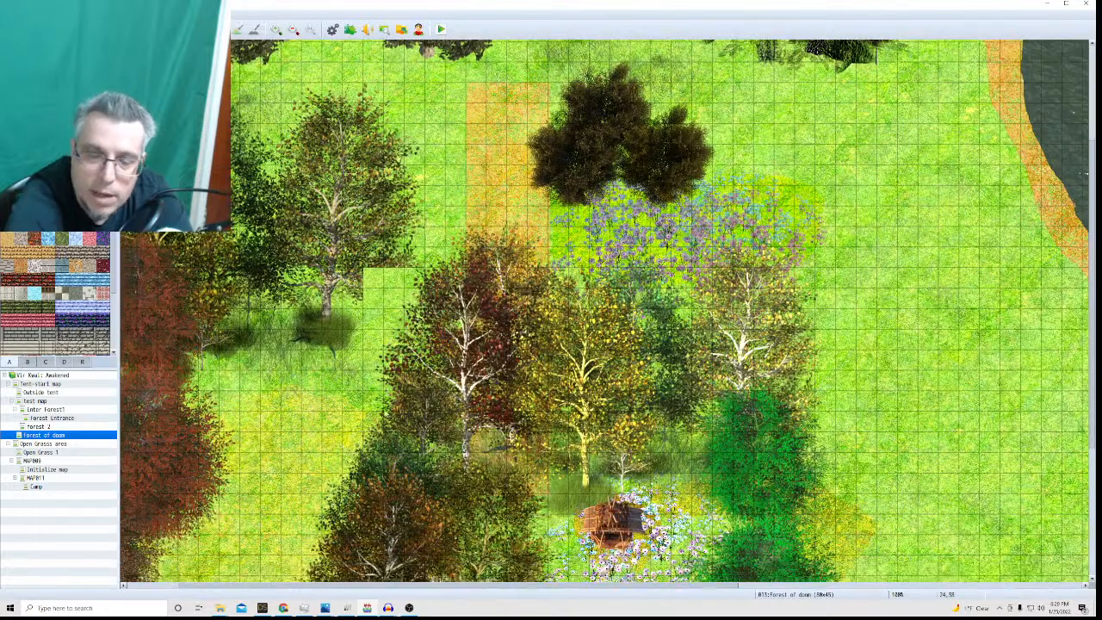
pyautogui.scroll(-2, 393, 406)
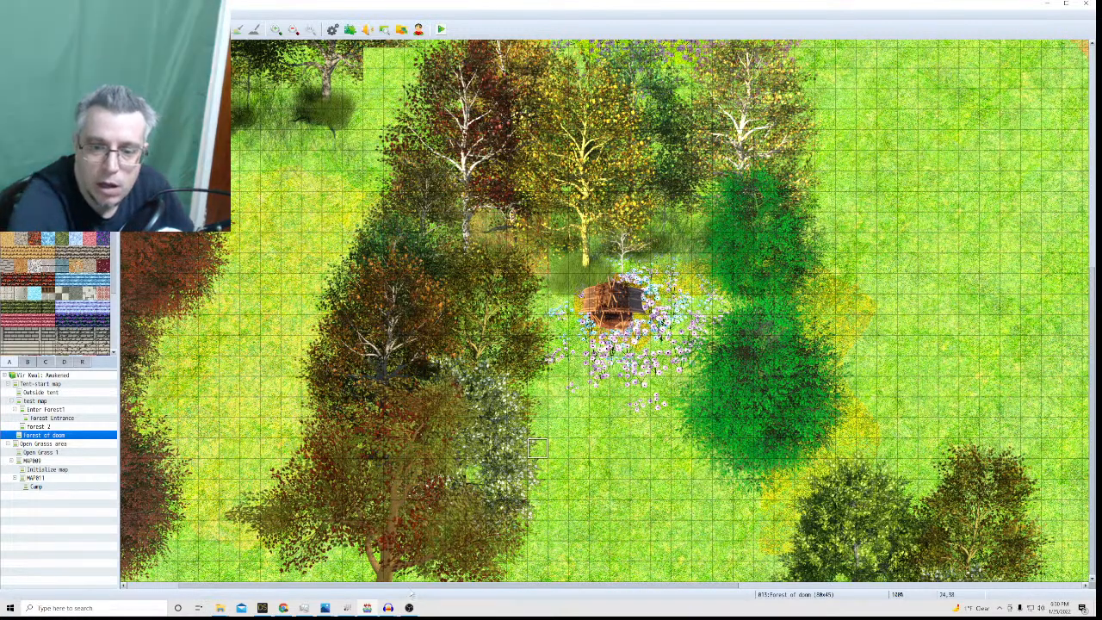
pyautogui.moveTo(407, 586)
pyautogui.mouseDown()
pyautogui.moveTo(482, 584)
pyautogui.moveTo(422, 584)
pyautogui.mouseUp()
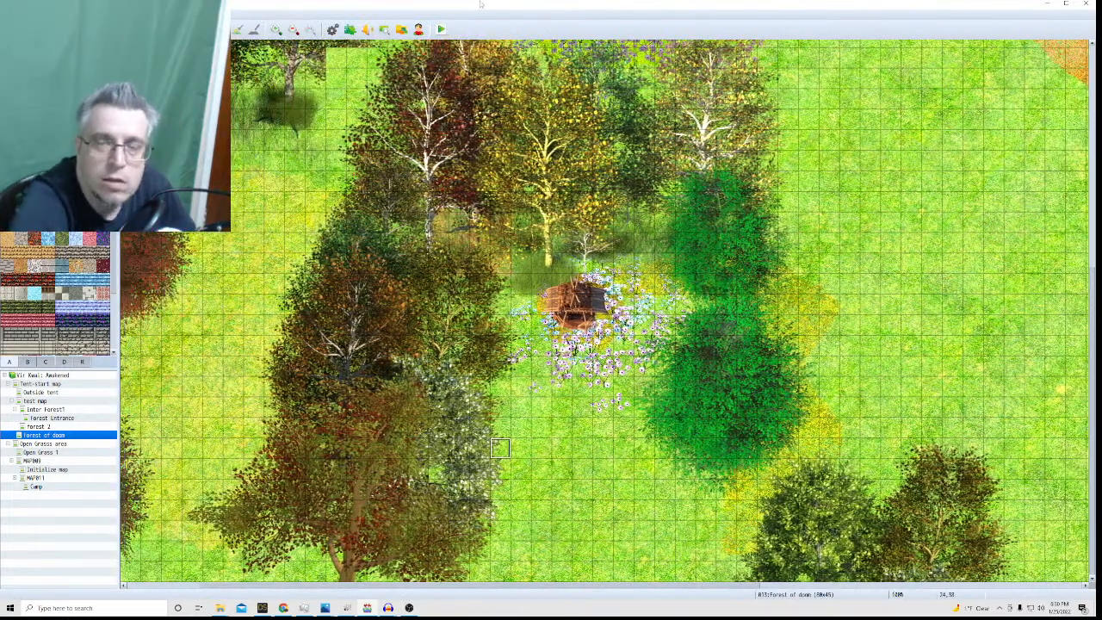
# Save the changes to the game, start a playtest and continue from the first save file.
pyautogui.click(441, 29)
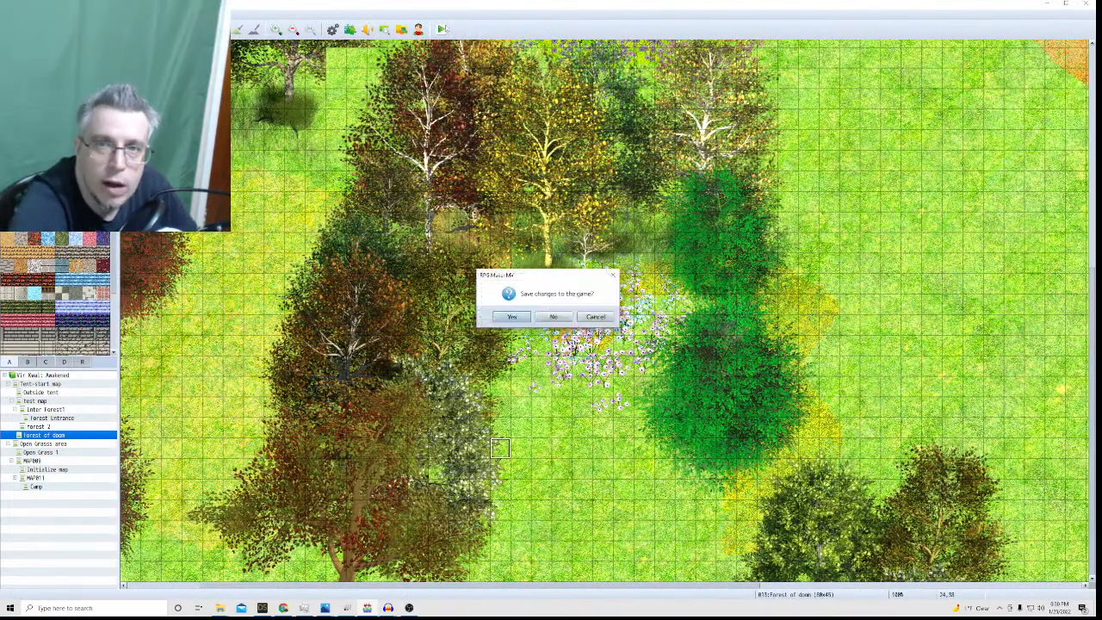
pyautogui.click(511, 316)
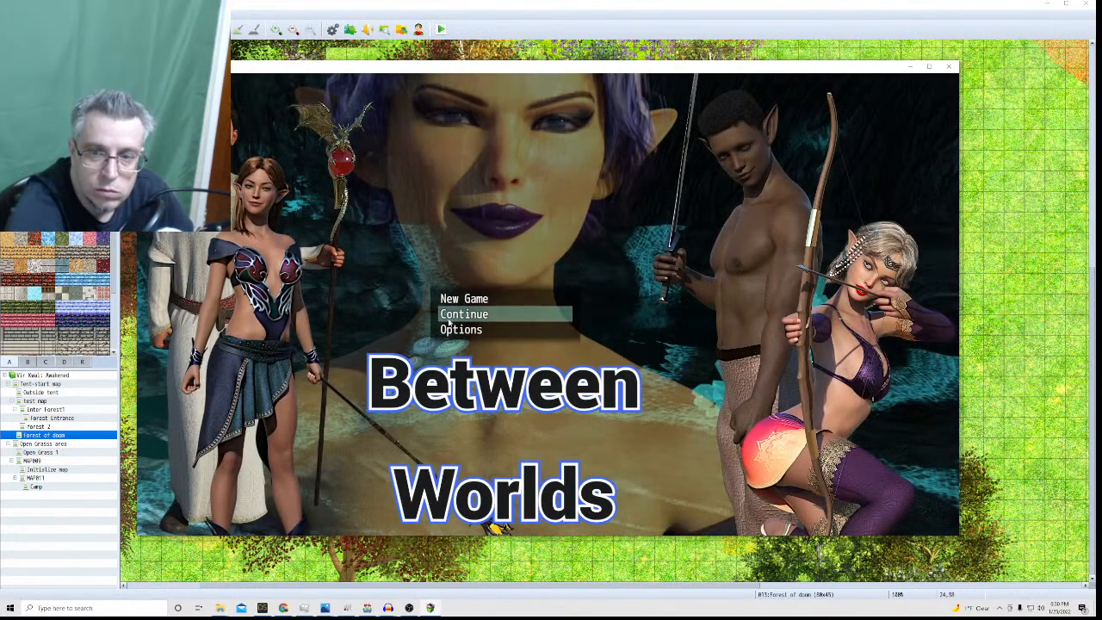
pyautogui.click(457, 314)
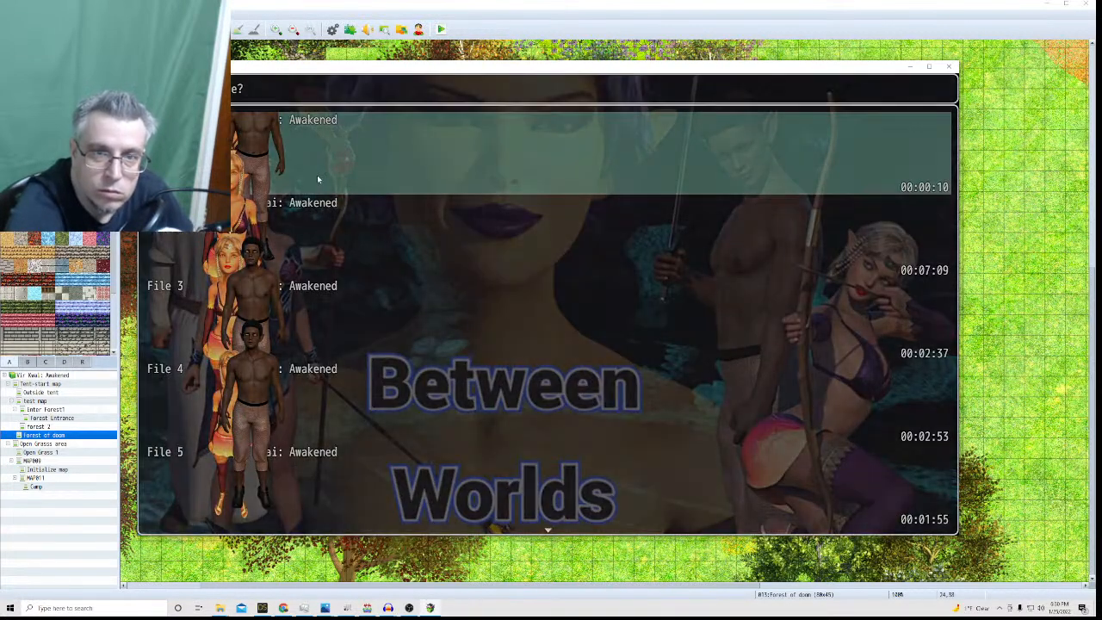
pyautogui.click(317, 179)
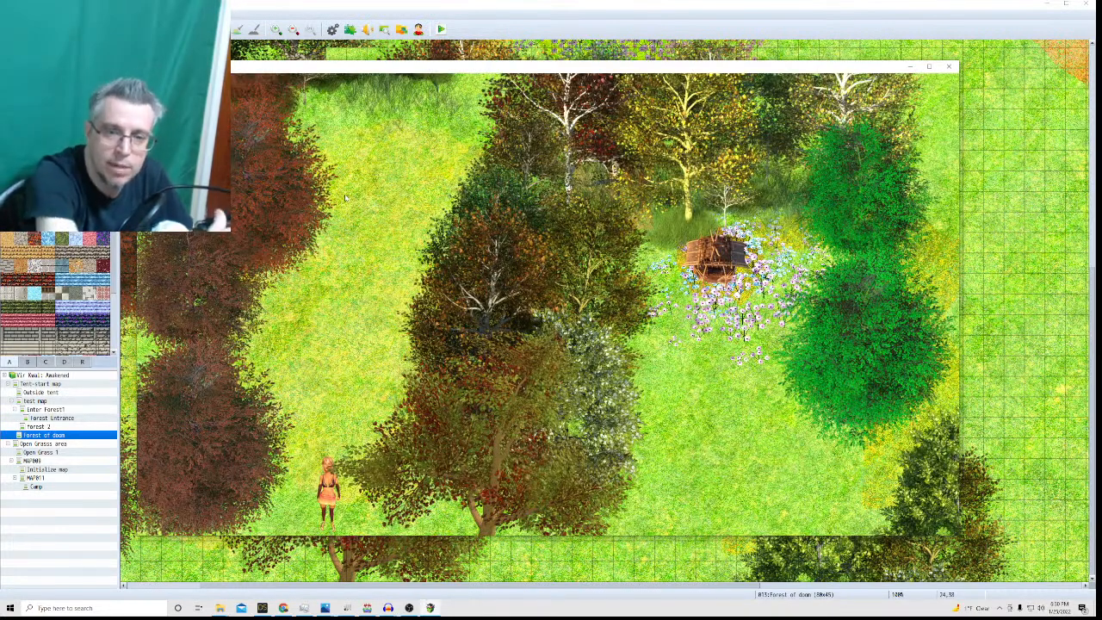
# Test passability by walking the character behind and along the edge of the red trees in the west.
pyautogui.click(271, 361)
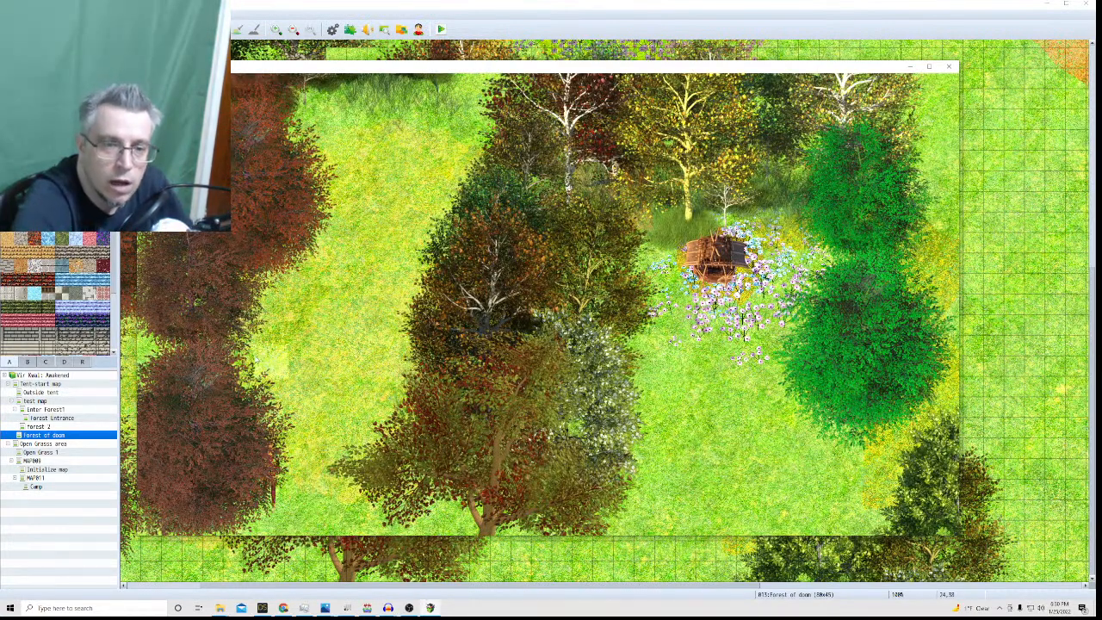
pyautogui.click(213, 380)
pyautogui.click(226, 315)
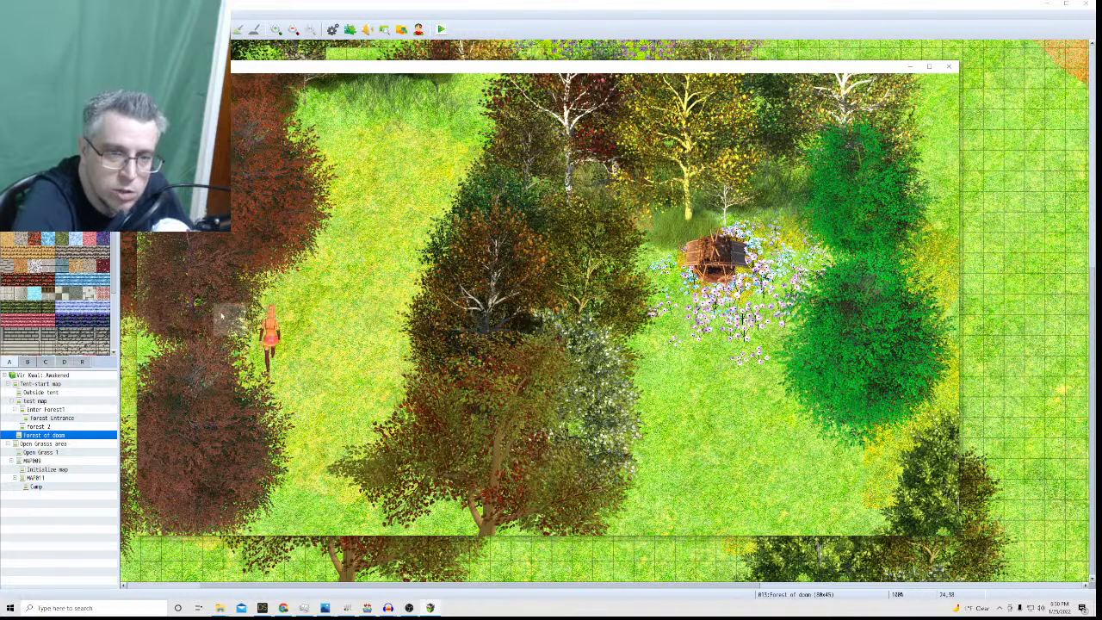
pyautogui.click(258, 251)
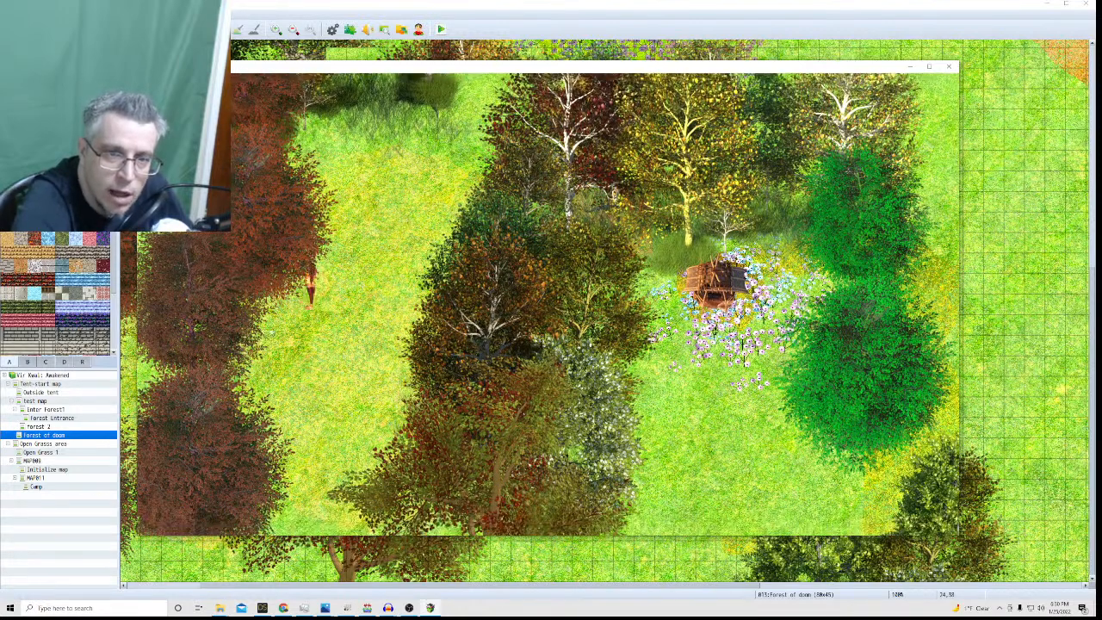
pyautogui.click(265, 348)
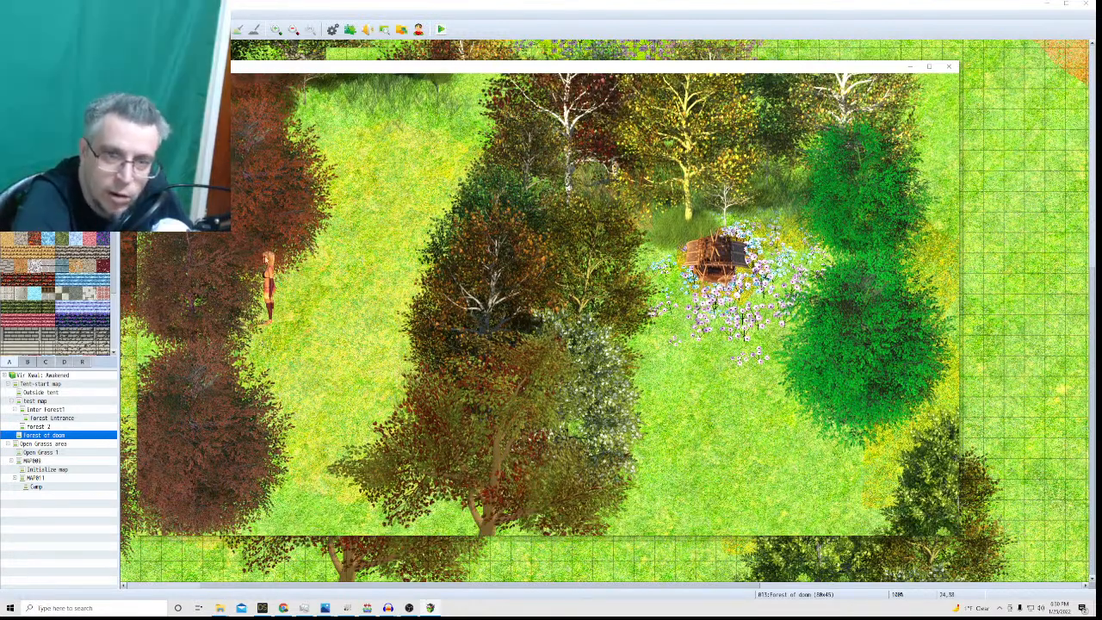
pyautogui.click(276, 249)
pyautogui.click(251, 322)
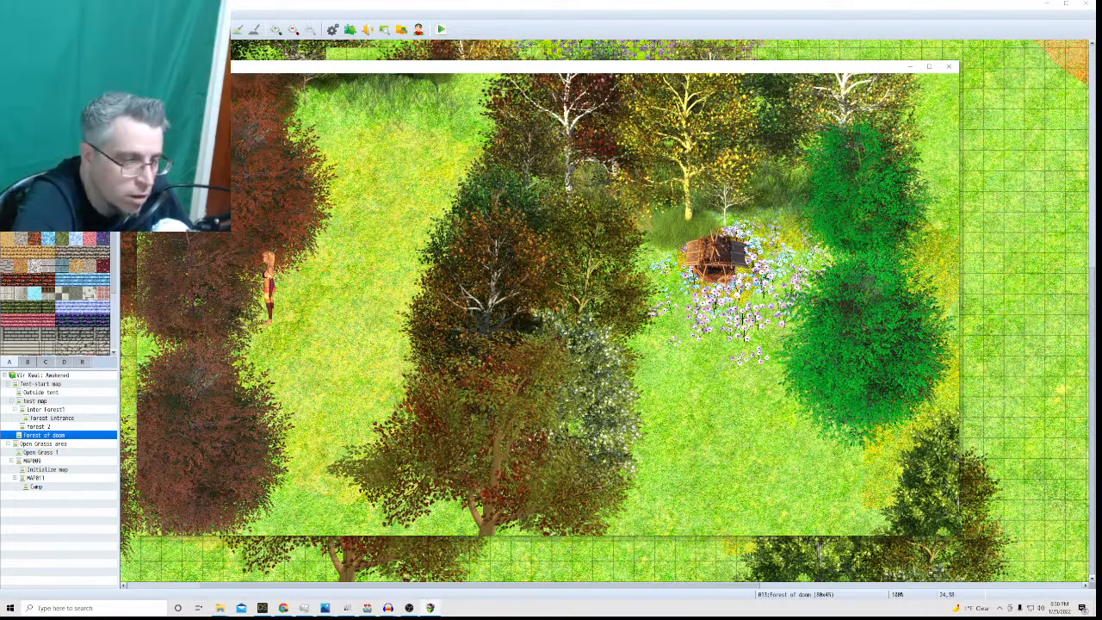
# Walk the character north along the grassy path and across to the purple flowers beside the dark bush.
pyautogui.click(354, 238)
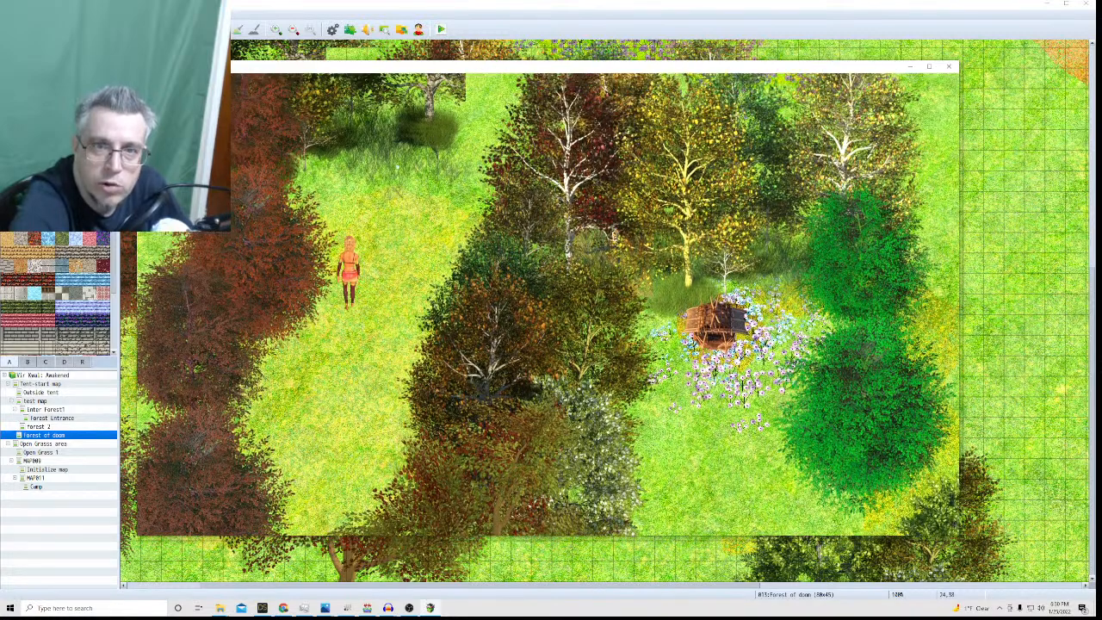
pyautogui.click(478, 101)
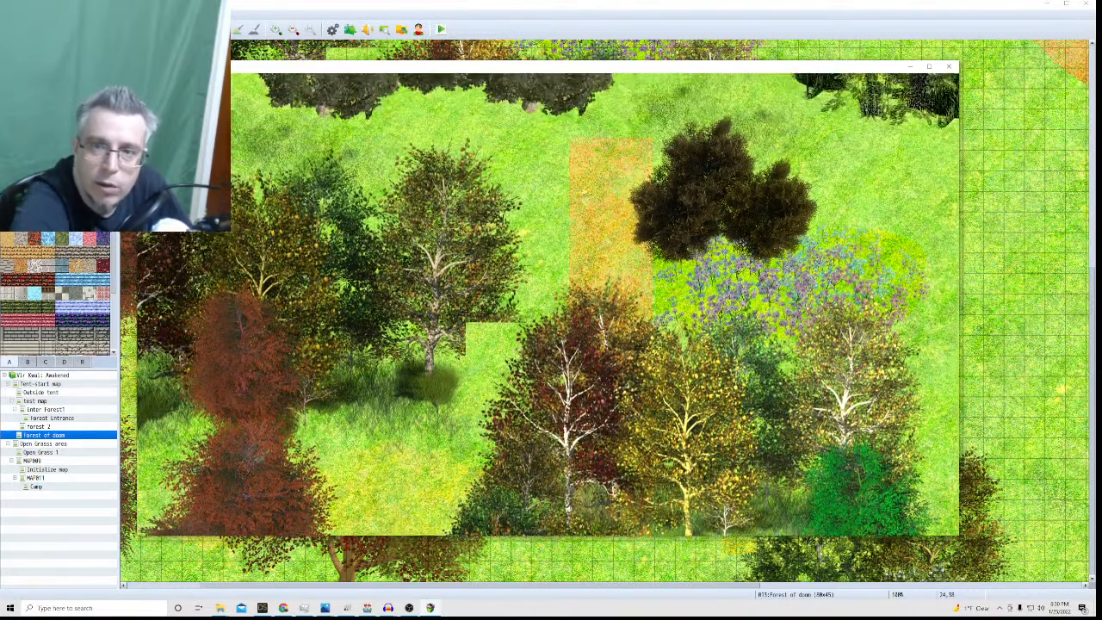
pyautogui.click(695, 189)
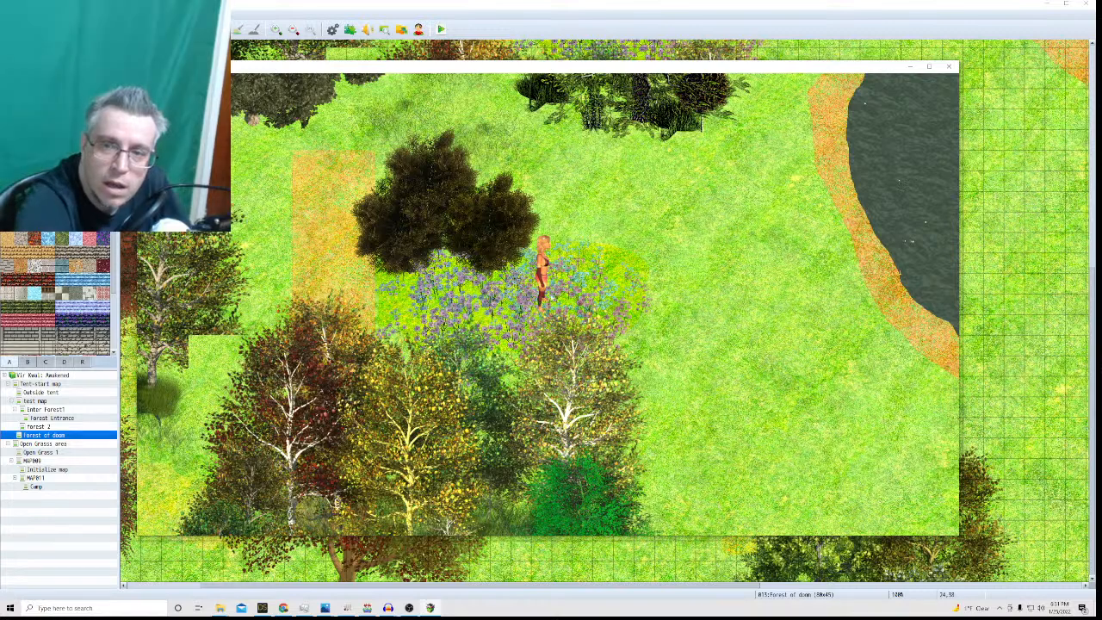
# Test walking through the purple flower patch, under the dark bush and behind the pale birch crown.
pyautogui.click(452, 307)
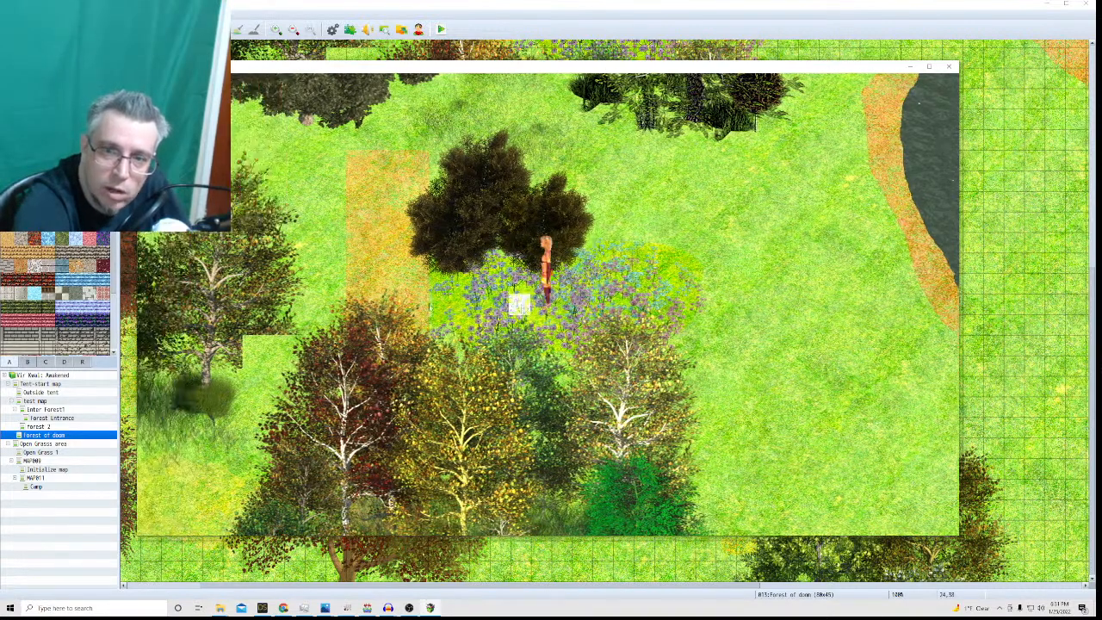
pyautogui.click(597, 302)
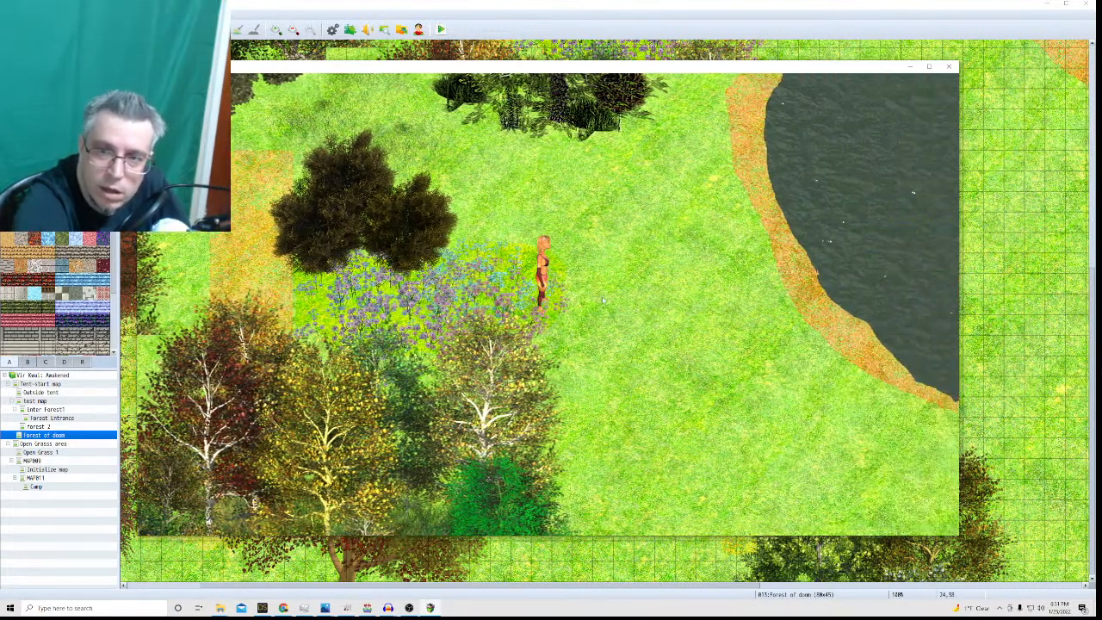
pyautogui.click(504, 169)
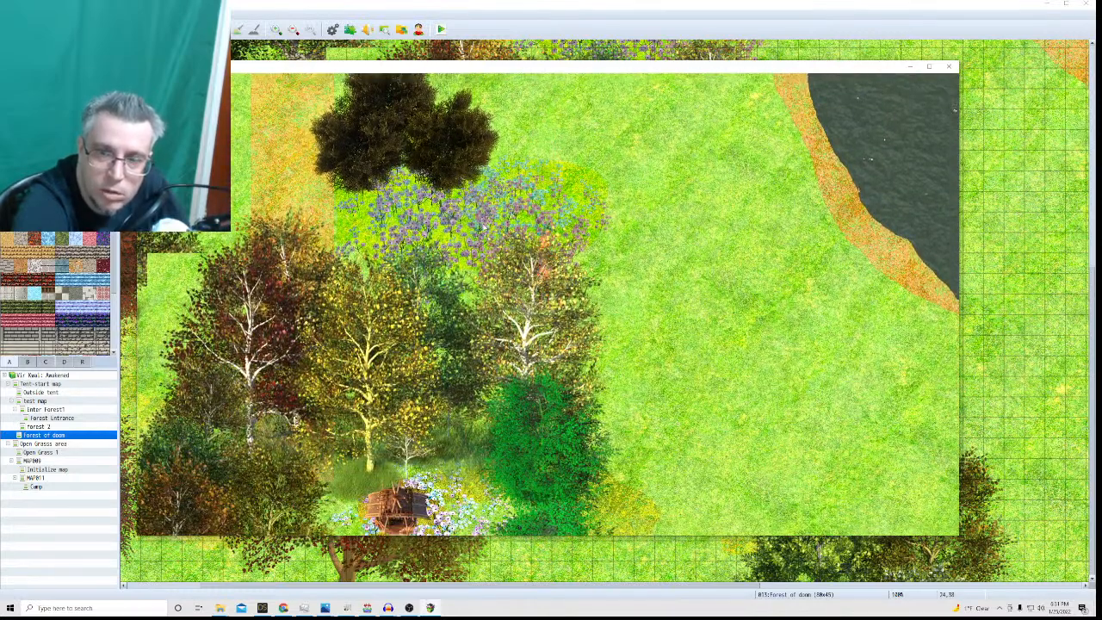
pyautogui.click(483, 227)
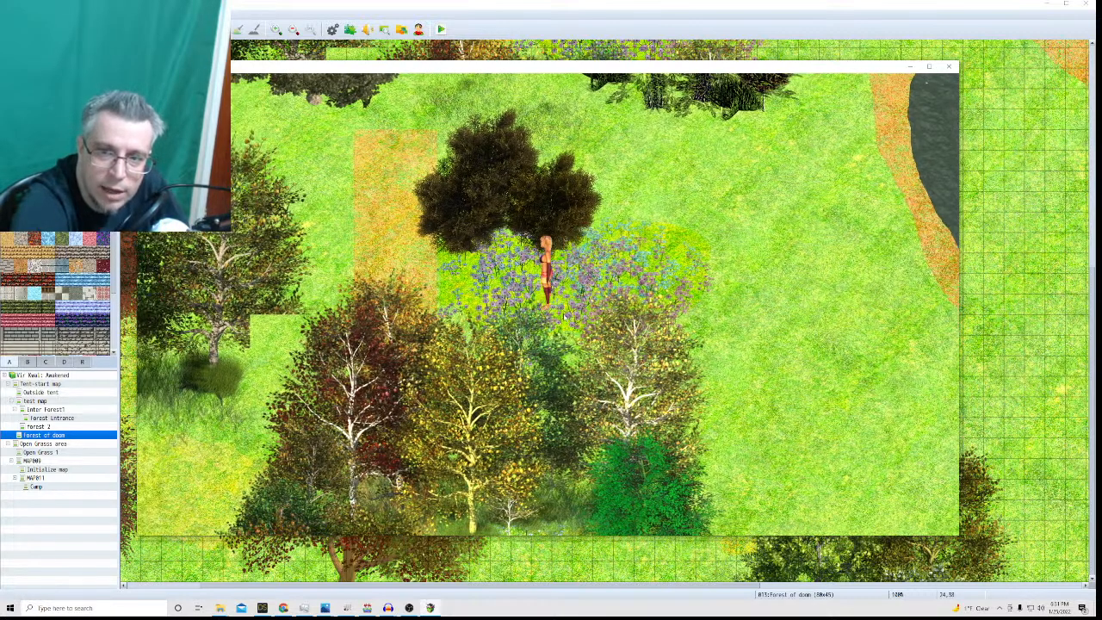
pyautogui.click(585, 301)
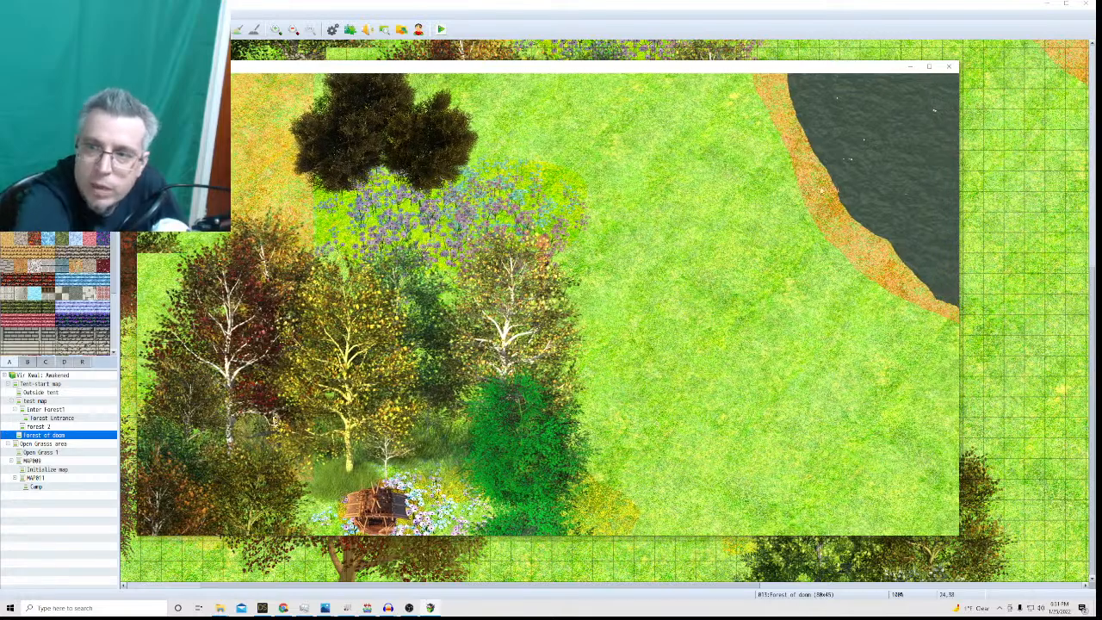
# Walk the character south past the two bright green trees and out onto the open grass to the east.
pyautogui.click(762, 305)
pyautogui.click(470, 453)
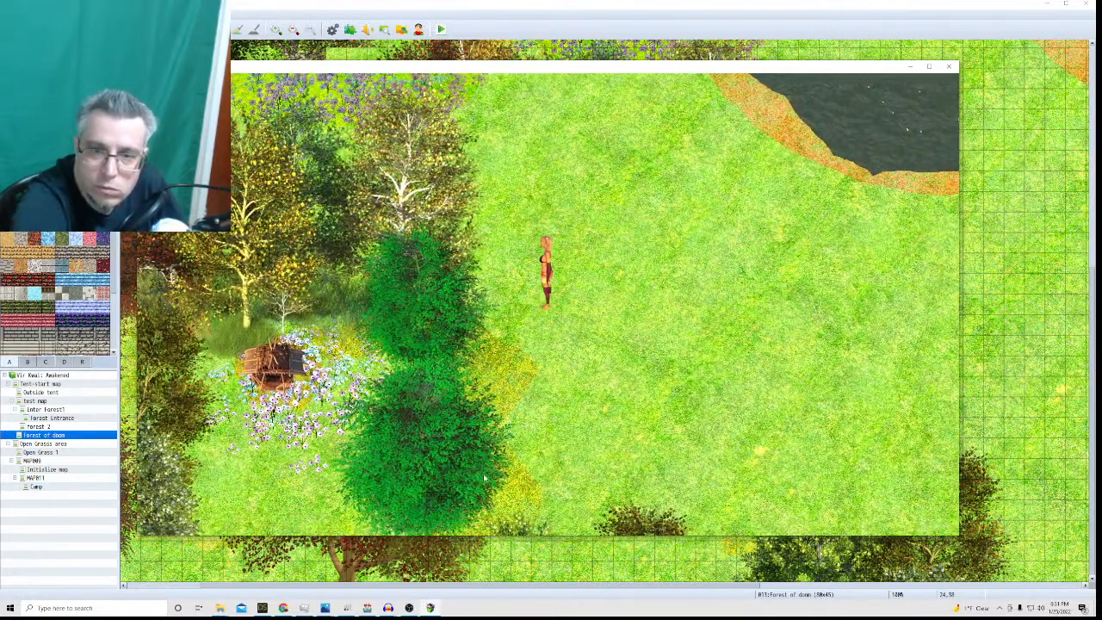
pyautogui.click(485, 463)
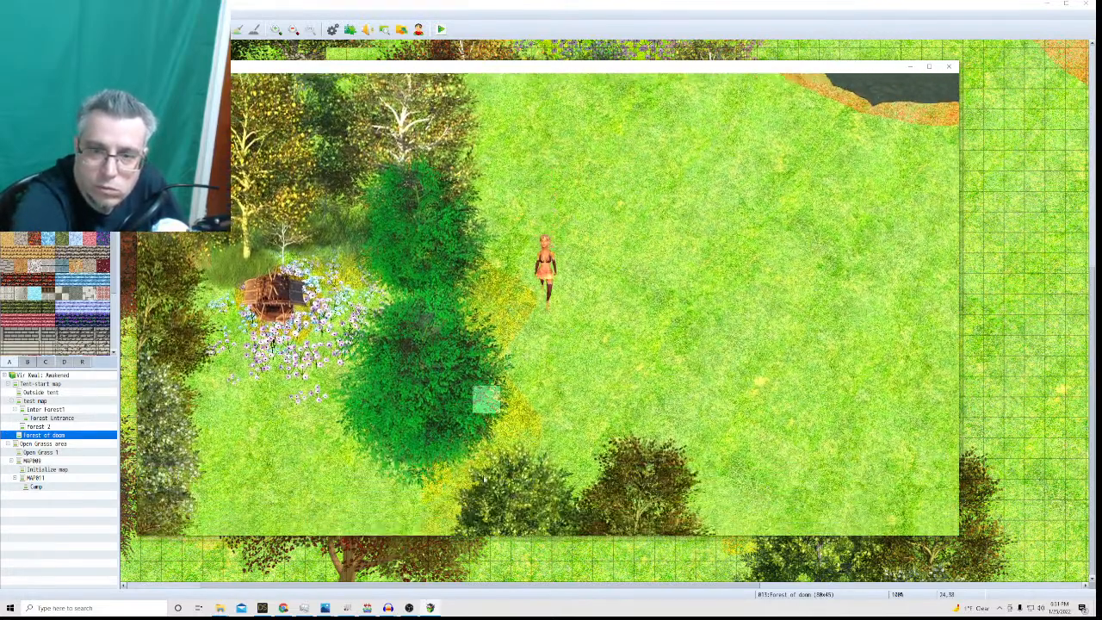
pyautogui.click(793, 322)
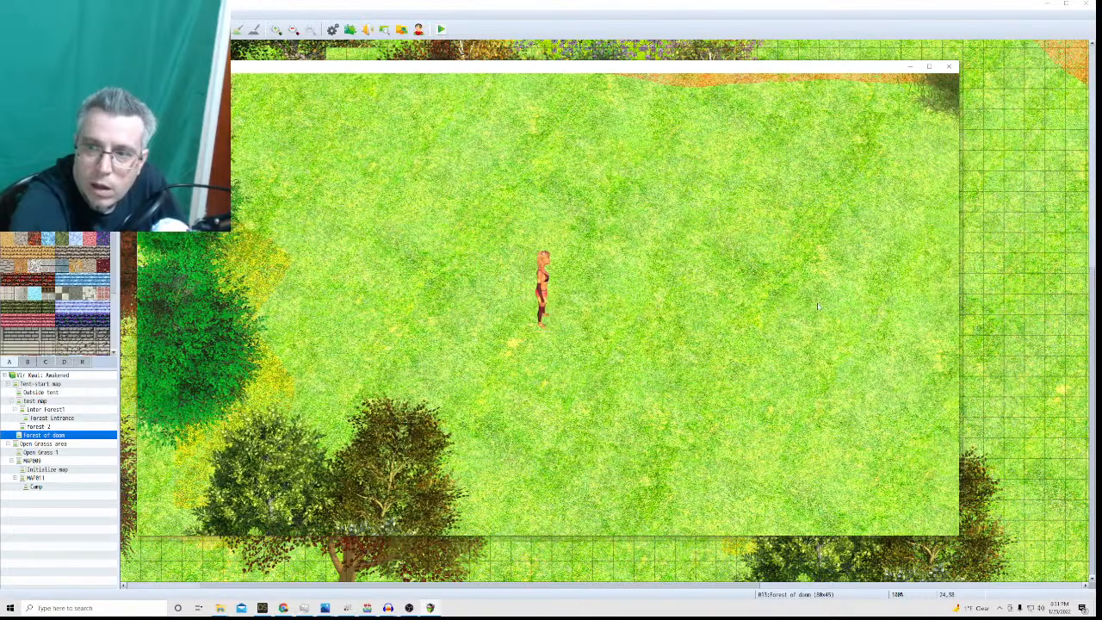
# Walk the character east across the grass to the reeds and test the lake's southern shore for blocked water.
pyautogui.click(815, 299)
pyautogui.click(871, 301)
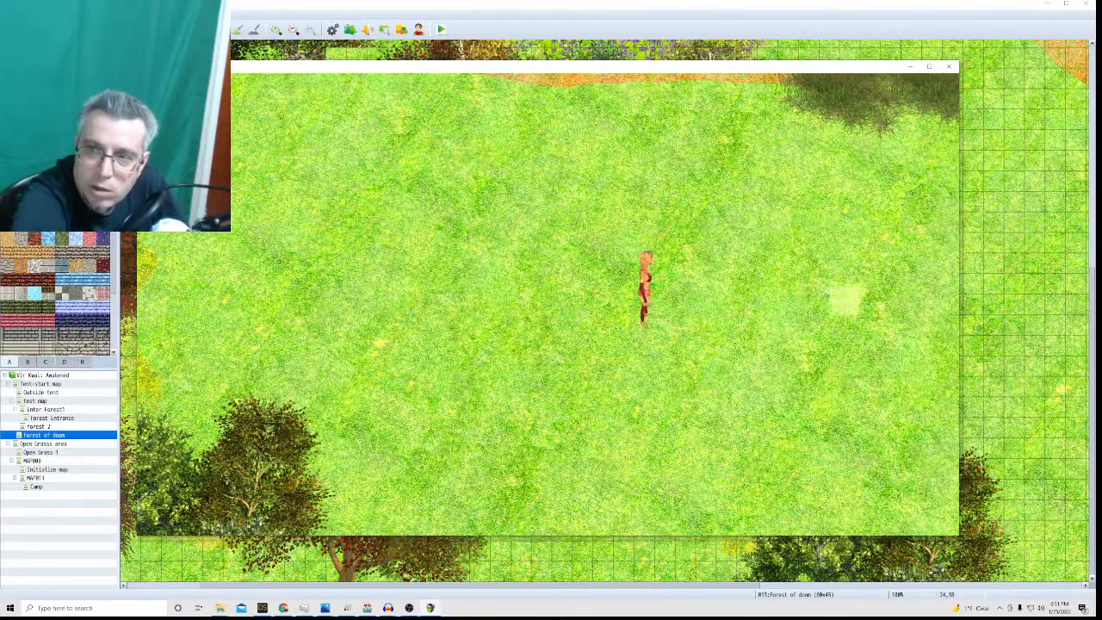
pyautogui.click(824, 178)
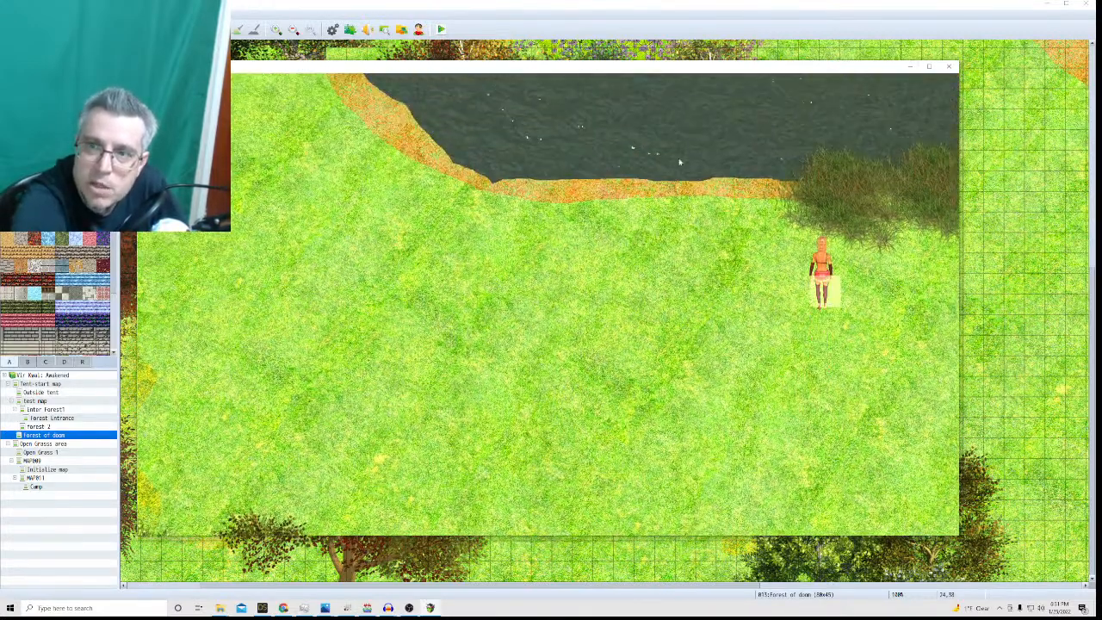
pyautogui.click(679, 162)
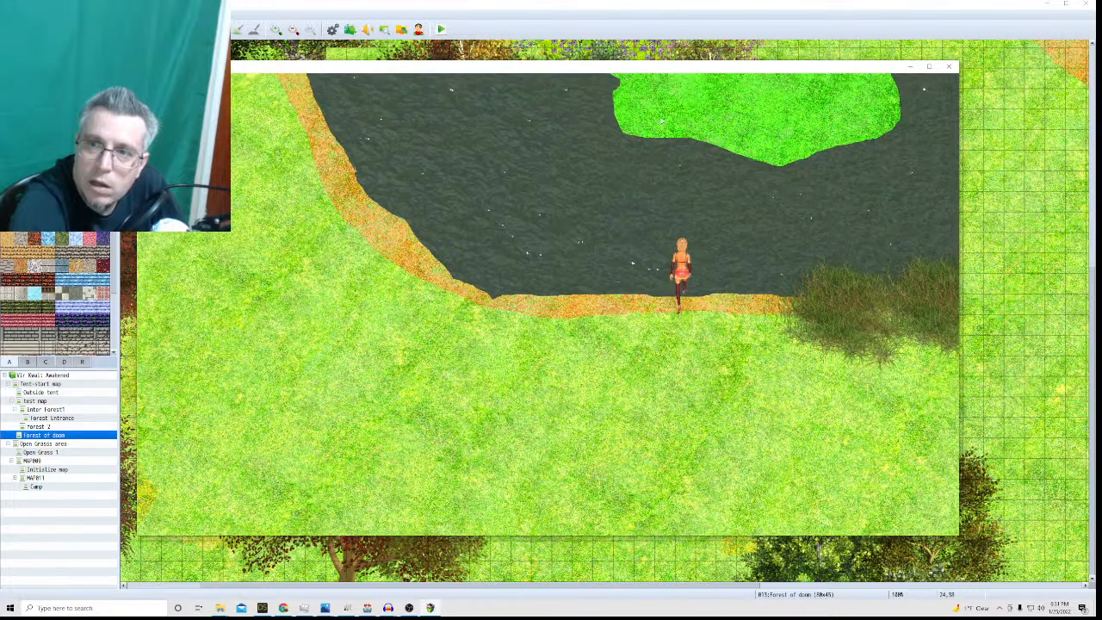
pyautogui.click(436, 133)
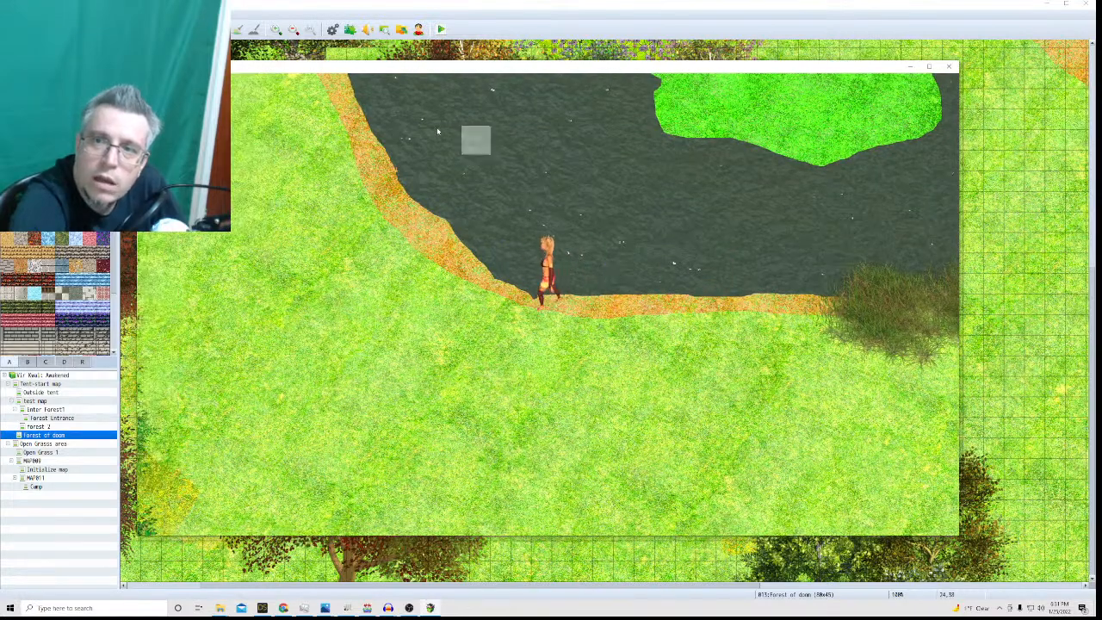
# Test the lake's western shore by walking the character up to the pines and back down the sandy bank.
pyautogui.click(403, 97)
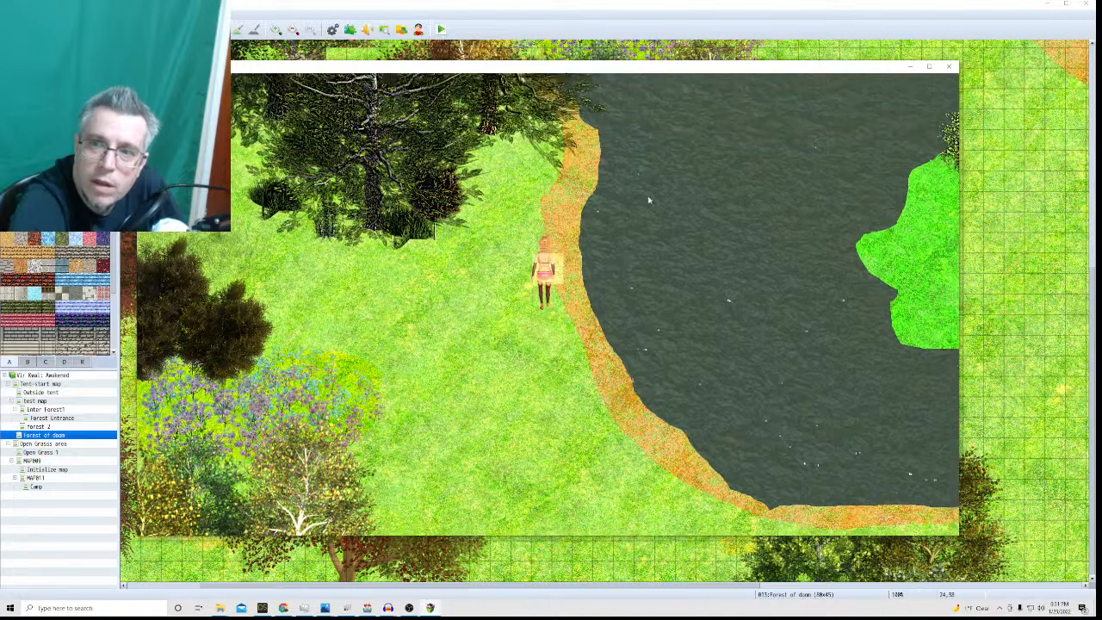
pyautogui.click(654, 186)
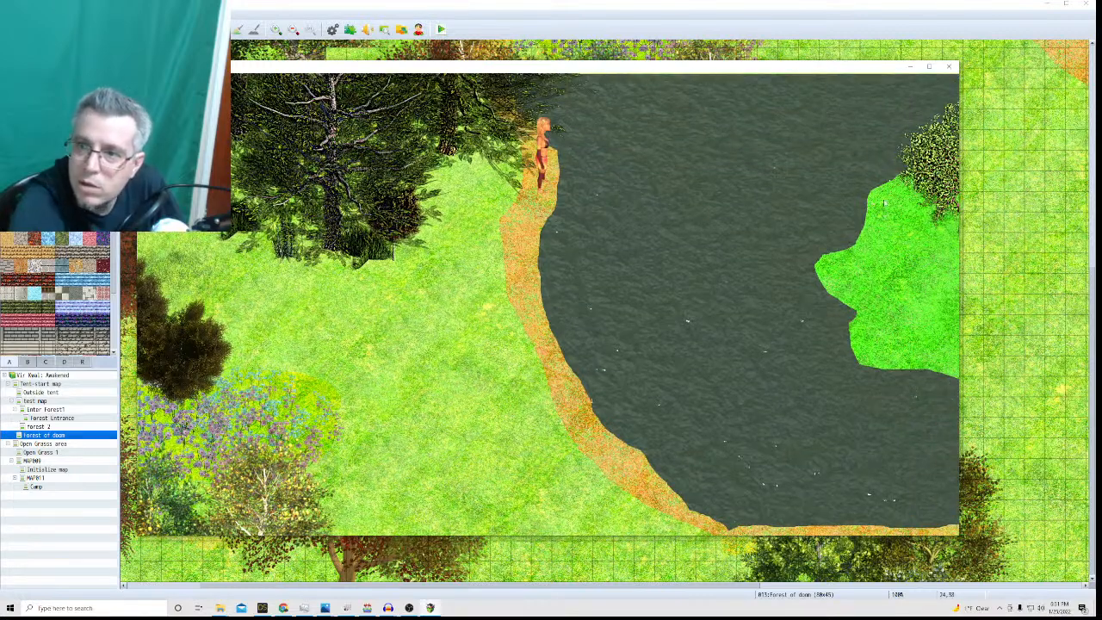
pyautogui.click(512, 327)
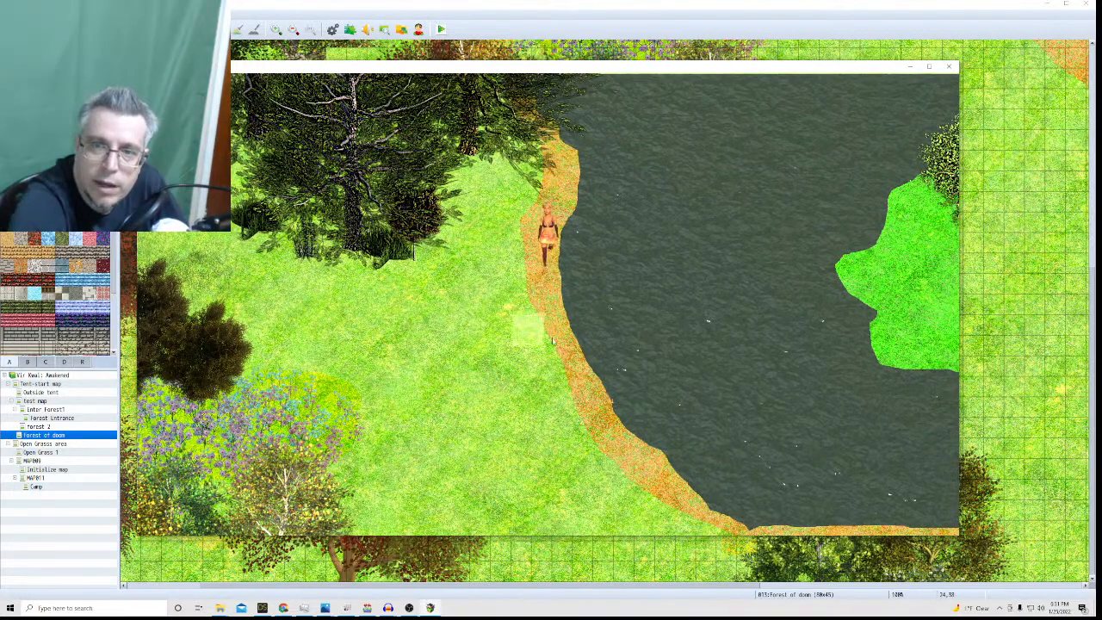
pyautogui.click(562, 325)
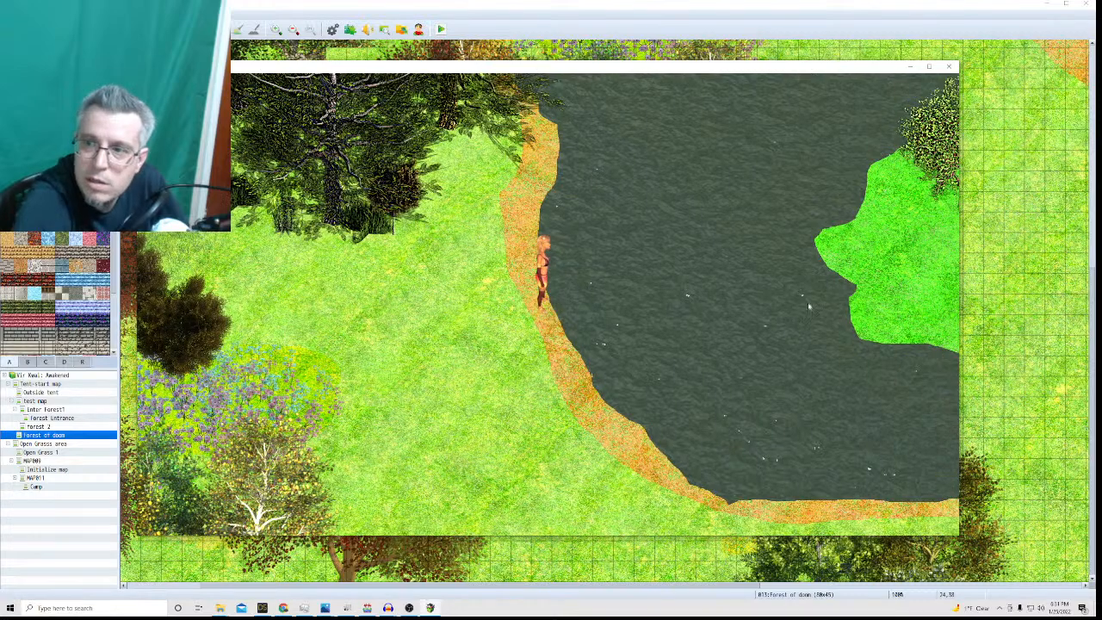
pyautogui.click(723, 430)
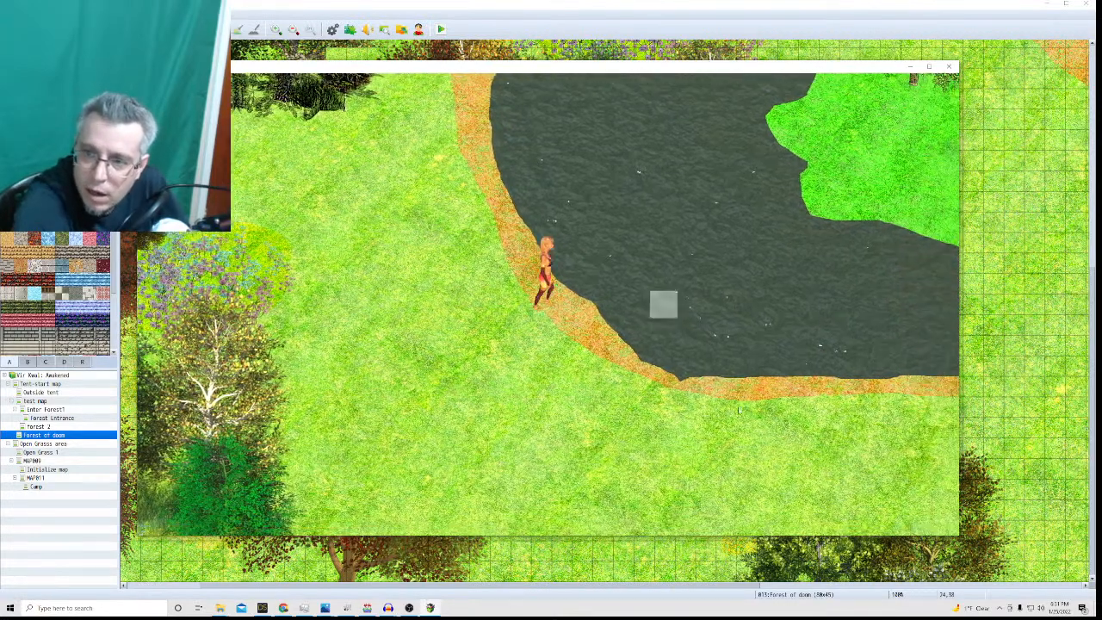
# Walk the character along the lake's southern sandy bank toward the reeds and test the water for blocked passage.
pyautogui.click(756, 391)
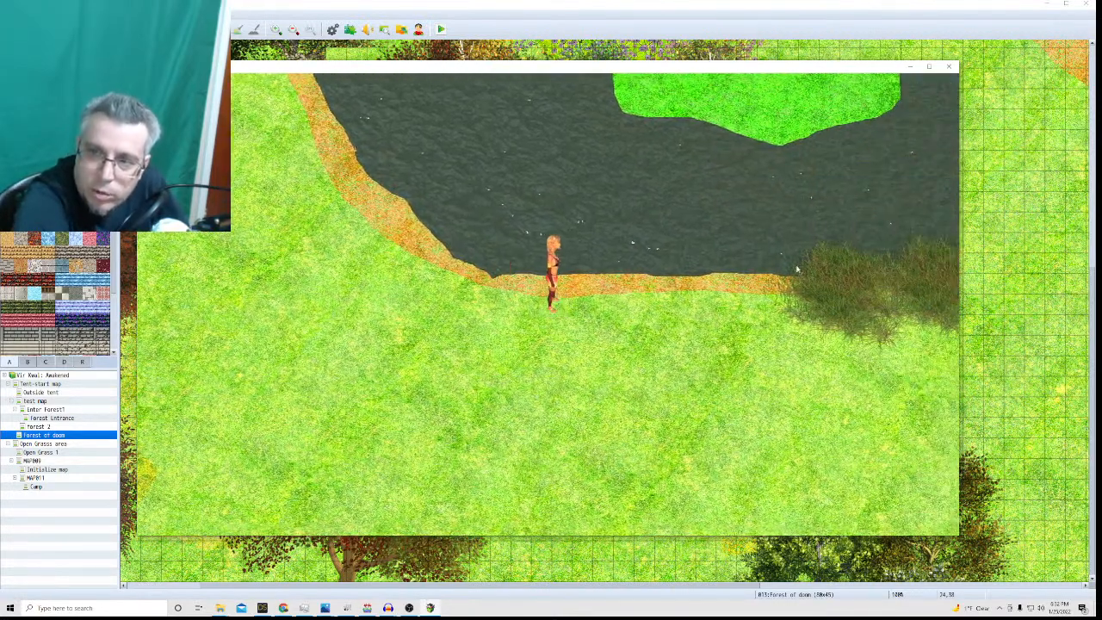
pyautogui.click(760, 194)
pyautogui.click(714, 180)
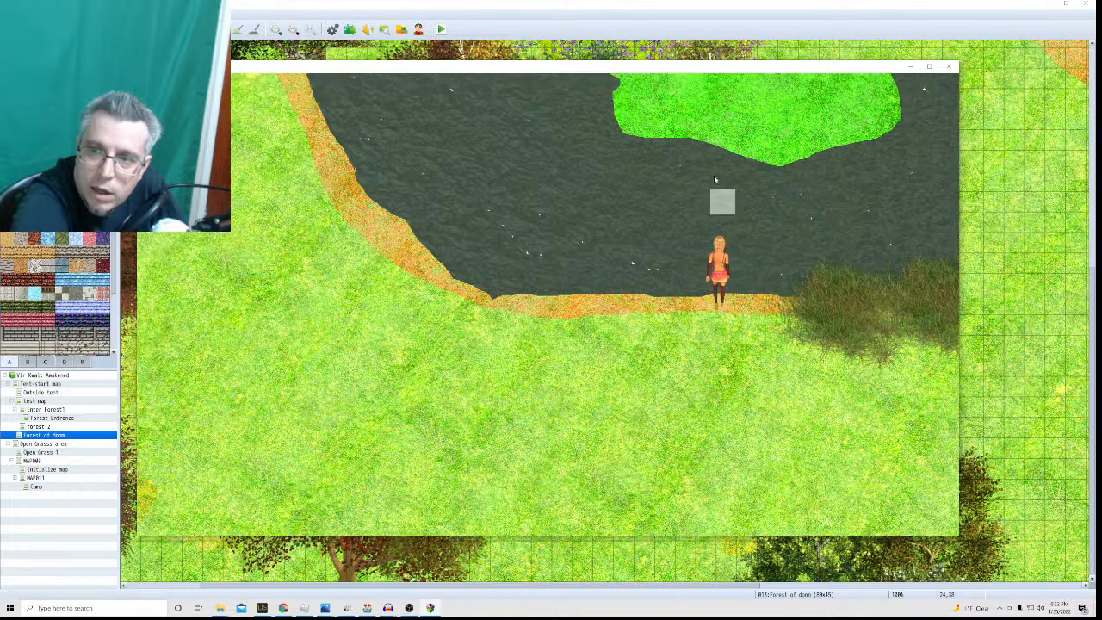
pyautogui.click(704, 182)
# Walk the character south from the lake and southwest across the open grass to the two dark-leaved trees.
pyautogui.click(689, 385)
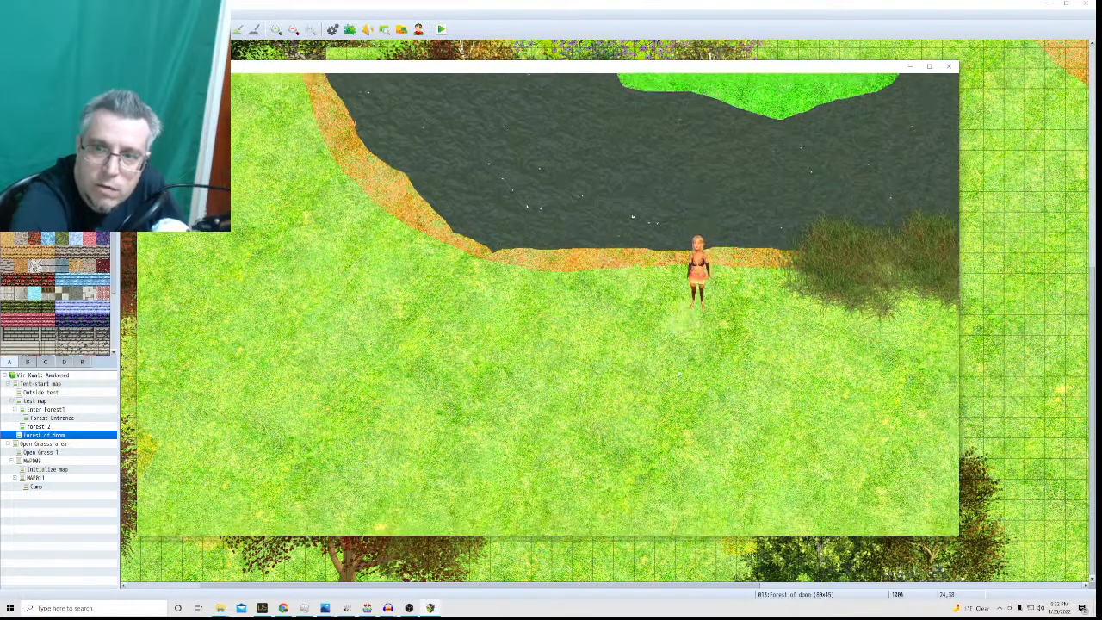
pyautogui.click(675, 387)
pyautogui.click(620, 375)
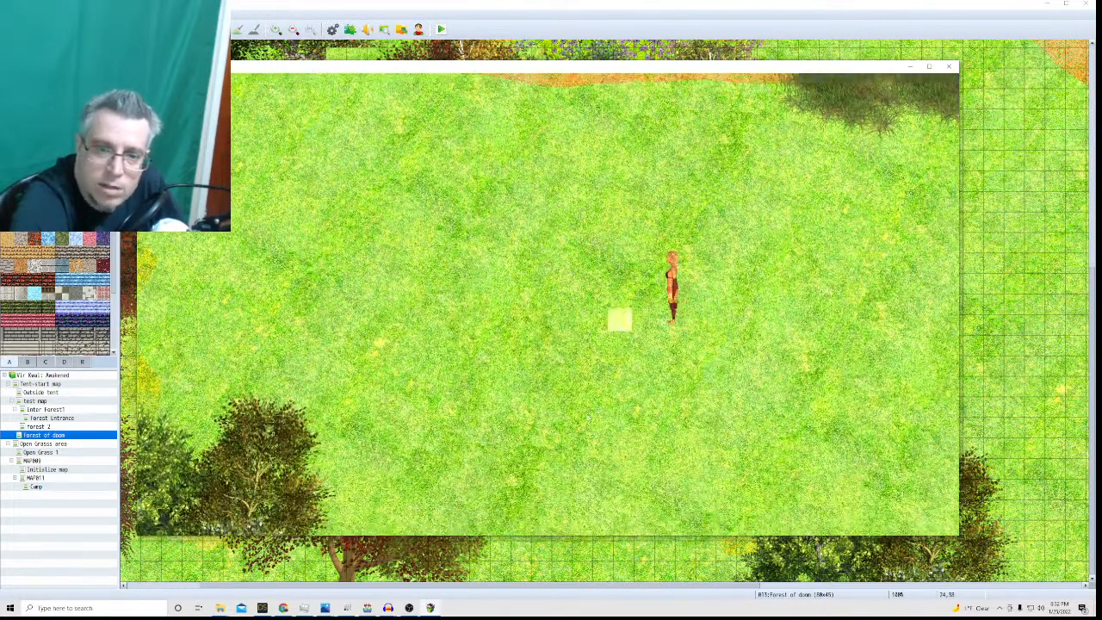
pyautogui.click(414, 483)
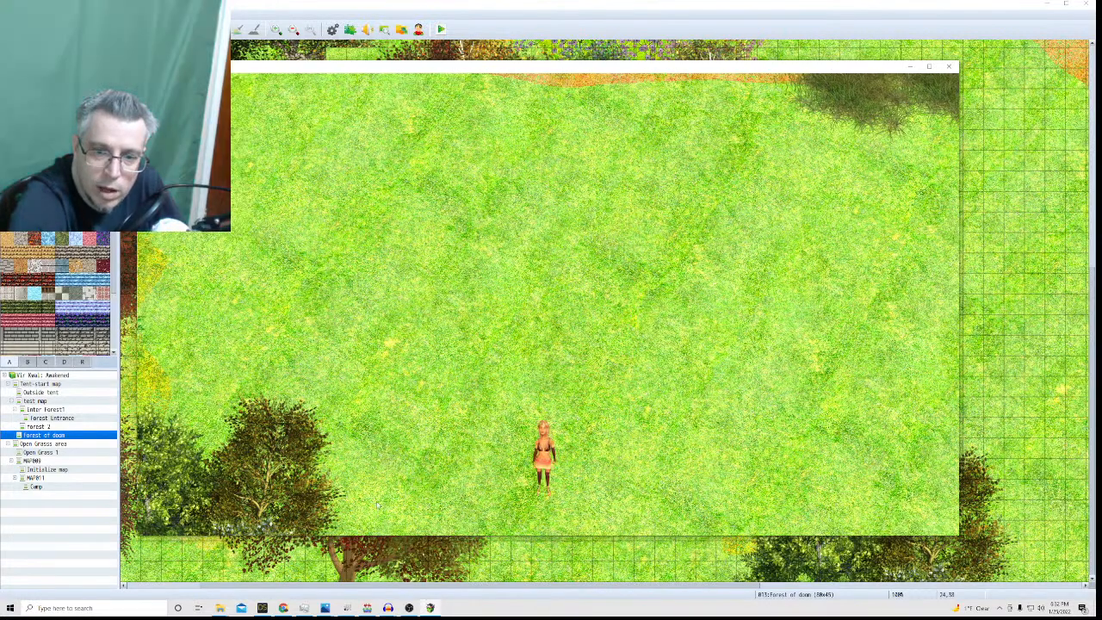
pyautogui.click(377, 504)
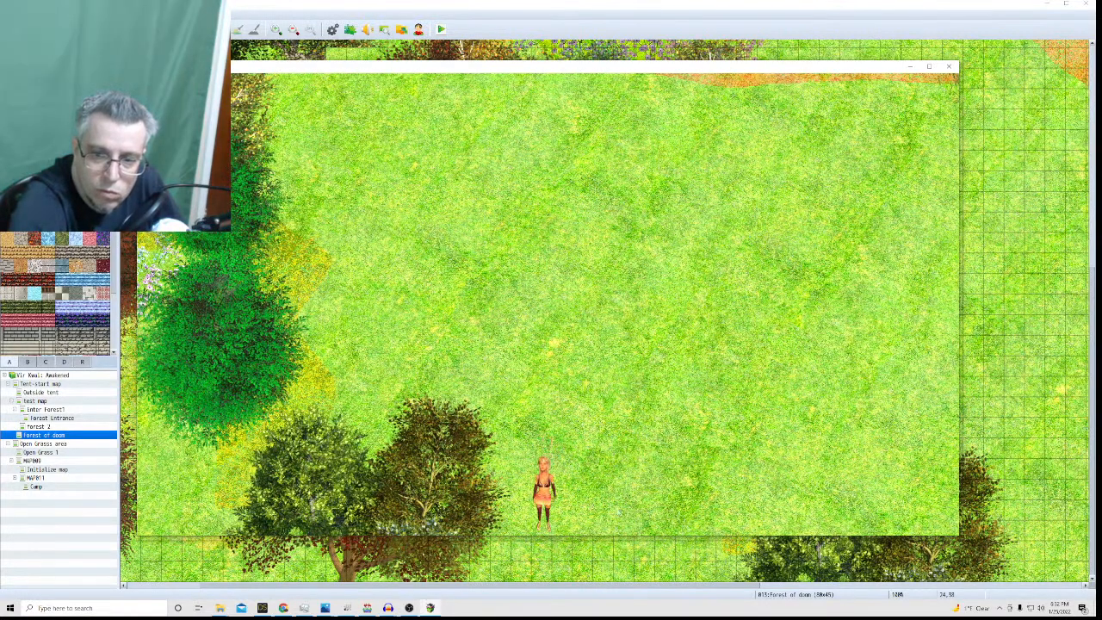
pyautogui.click(619, 512)
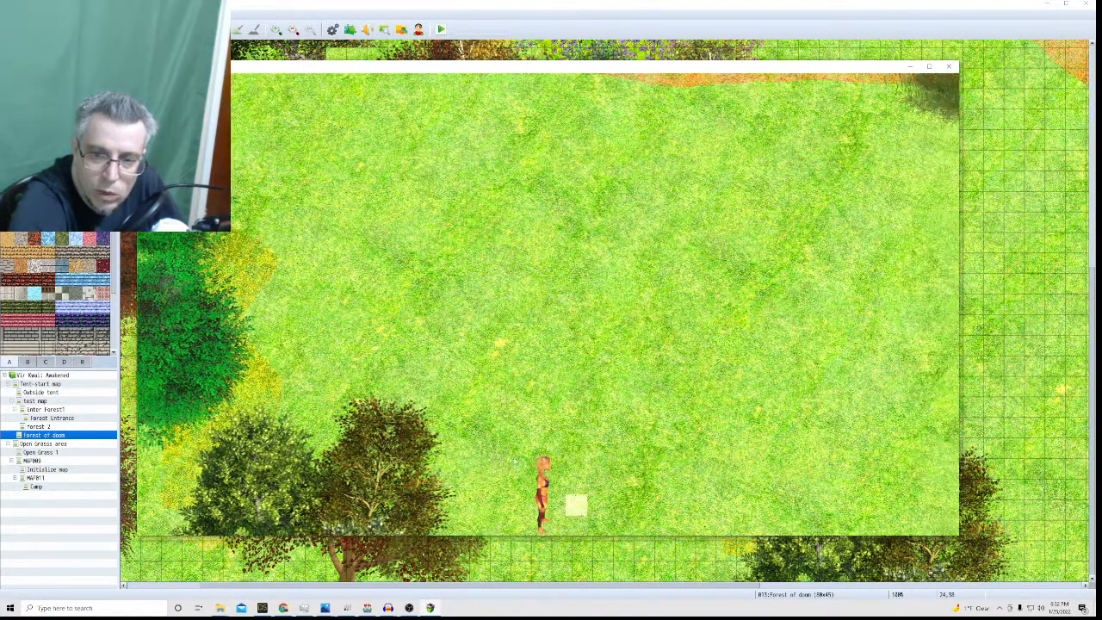
# Test walking around and behind the lower edge of the southern bright green tree.
pyautogui.click(198, 419)
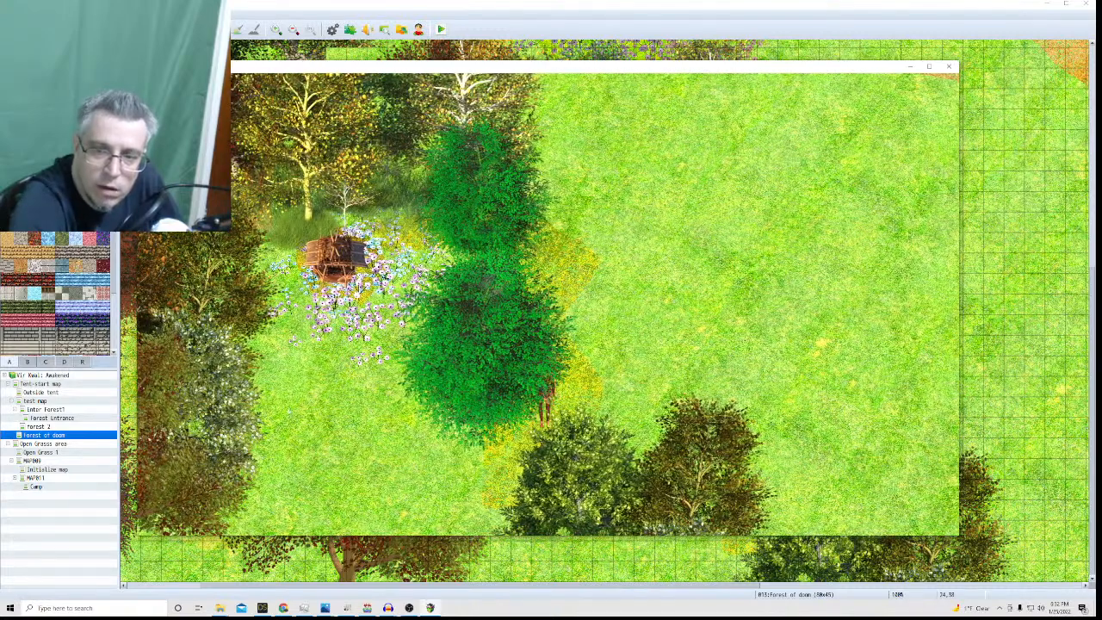
pyautogui.click(540, 497)
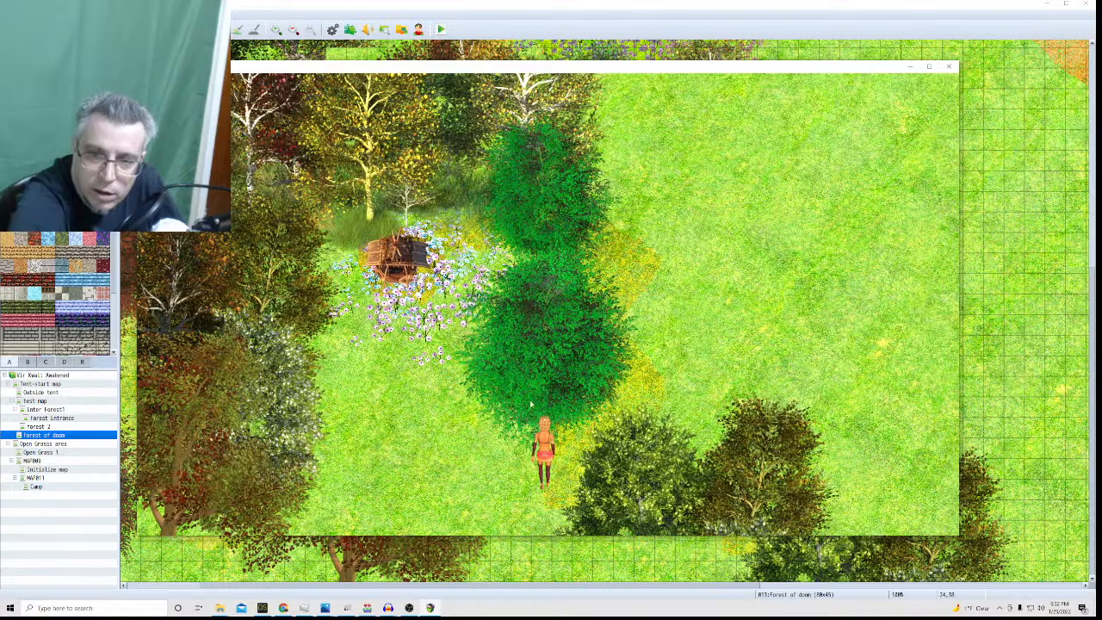
pyautogui.click(524, 422)
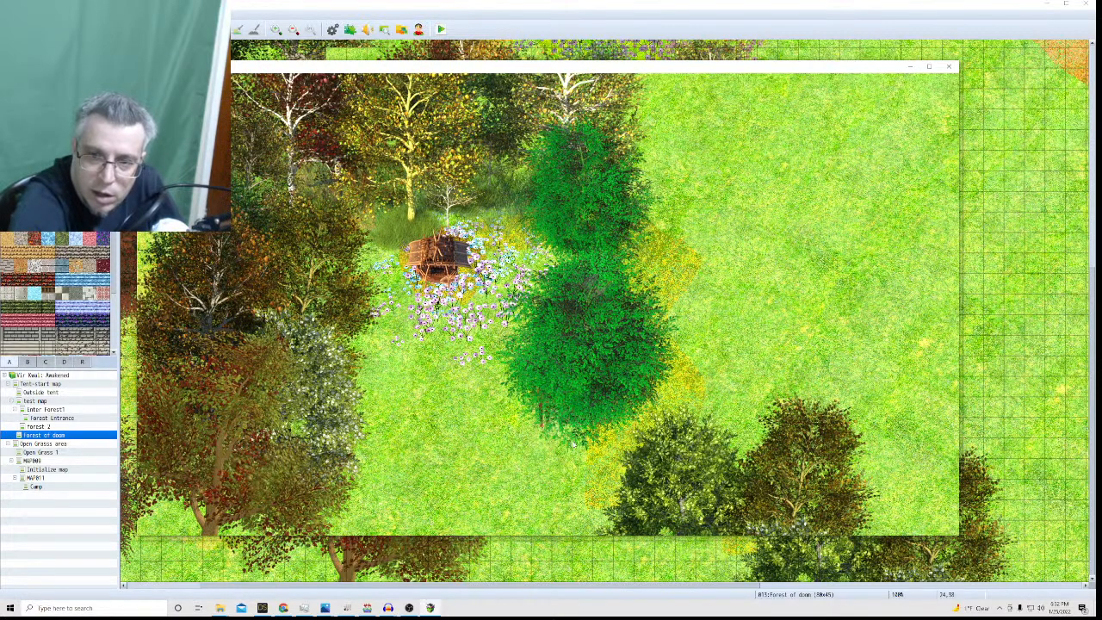
pyautogui.click(588, 440)
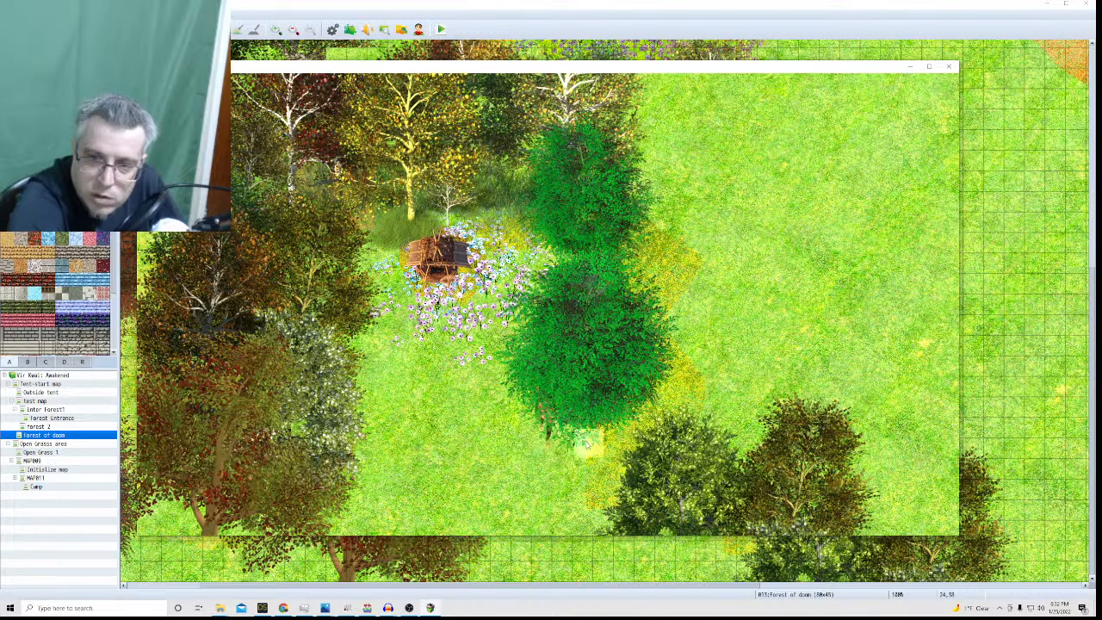
pyautogui.click(568, 471)
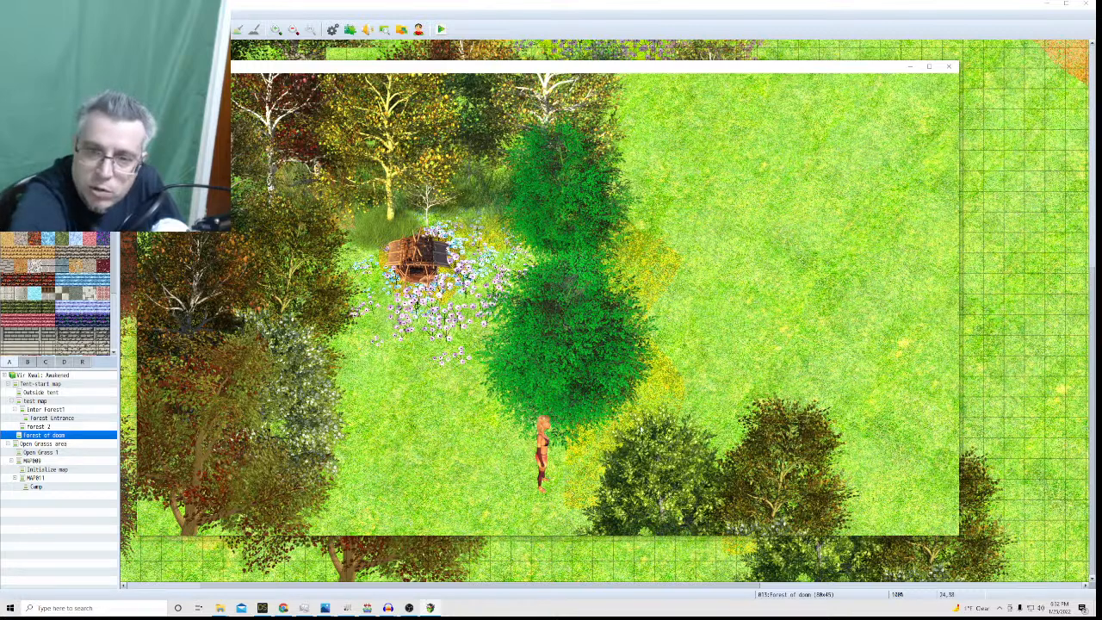
# Test the flower patch around the wooden well and the grass beside the red-brown tree to its southwest.
pyautogui.click(433, 289)
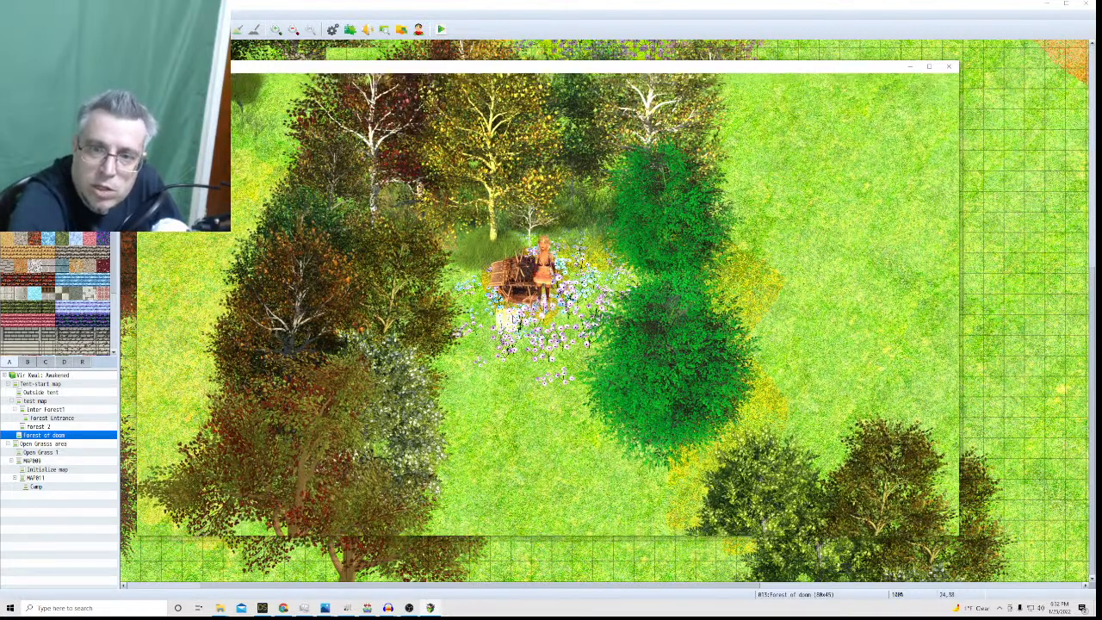
pyautogui.click(528, 402)
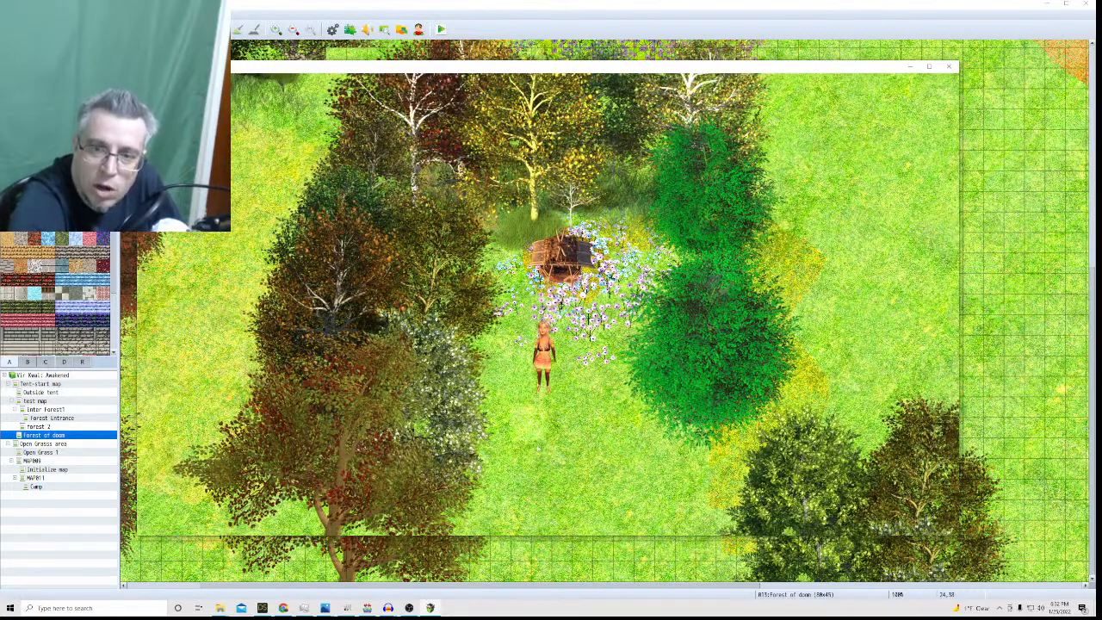
pyautogui.click(545, 485)
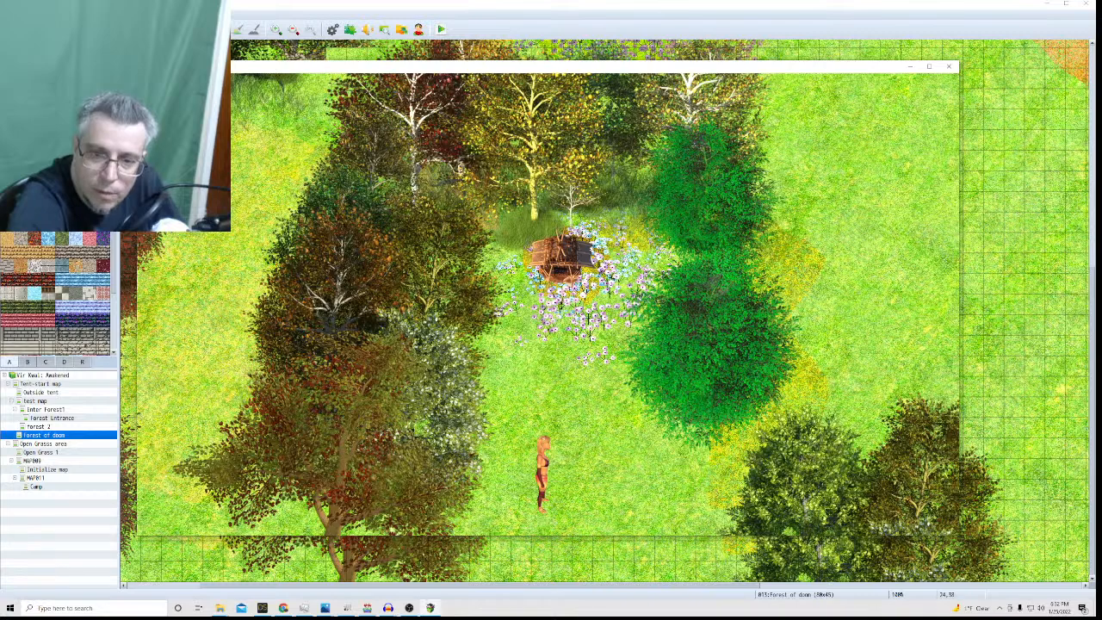
pyautogui.click(387, 522)
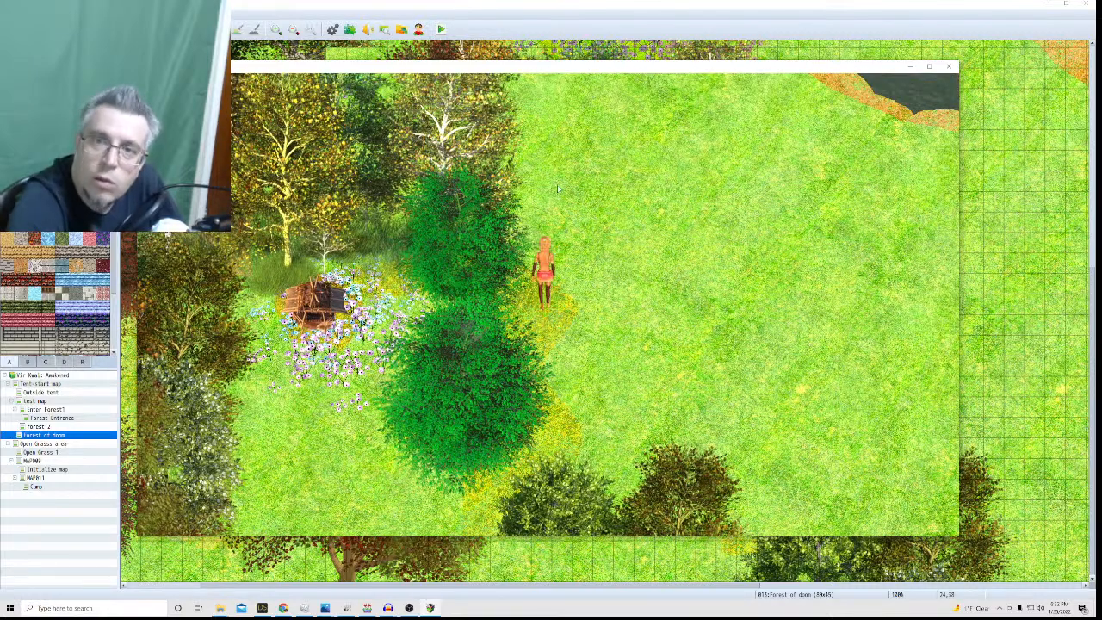
# Walk the character north past the pale birch and west behind the autumn trees to the small clearing.
pyautogui.click(544, 249)
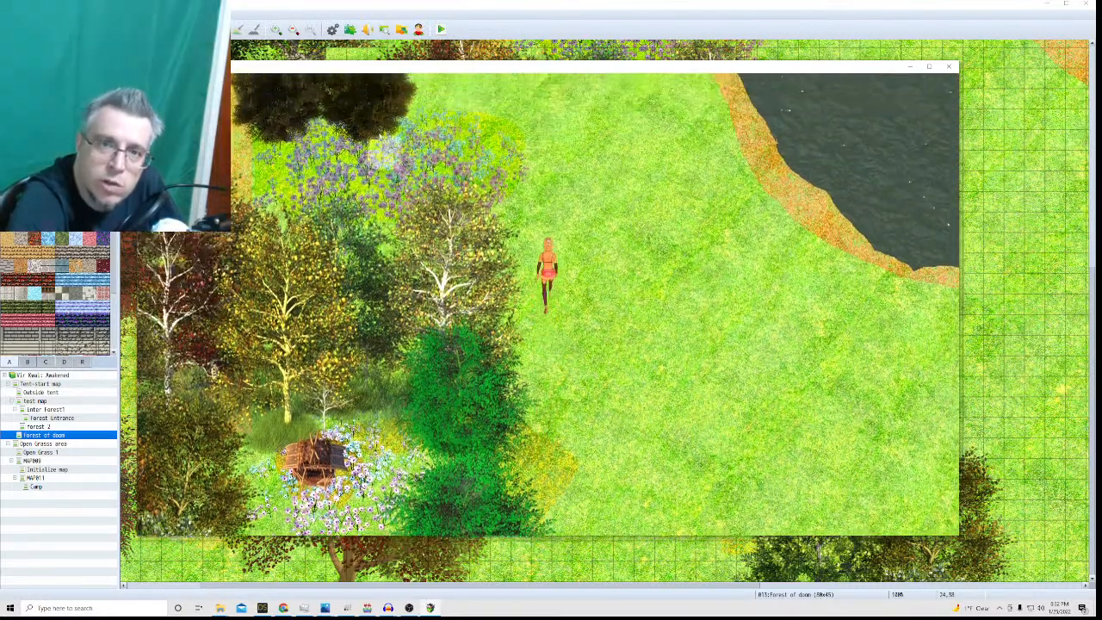
pyautogui.click(386, 199)
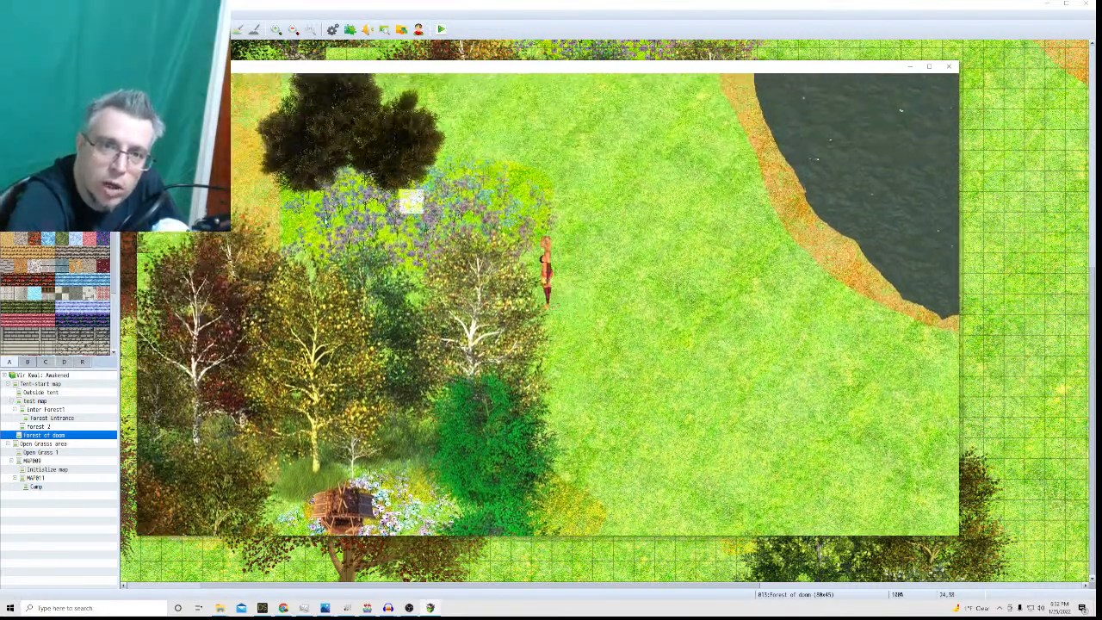
pyautogui.click(315, 268)
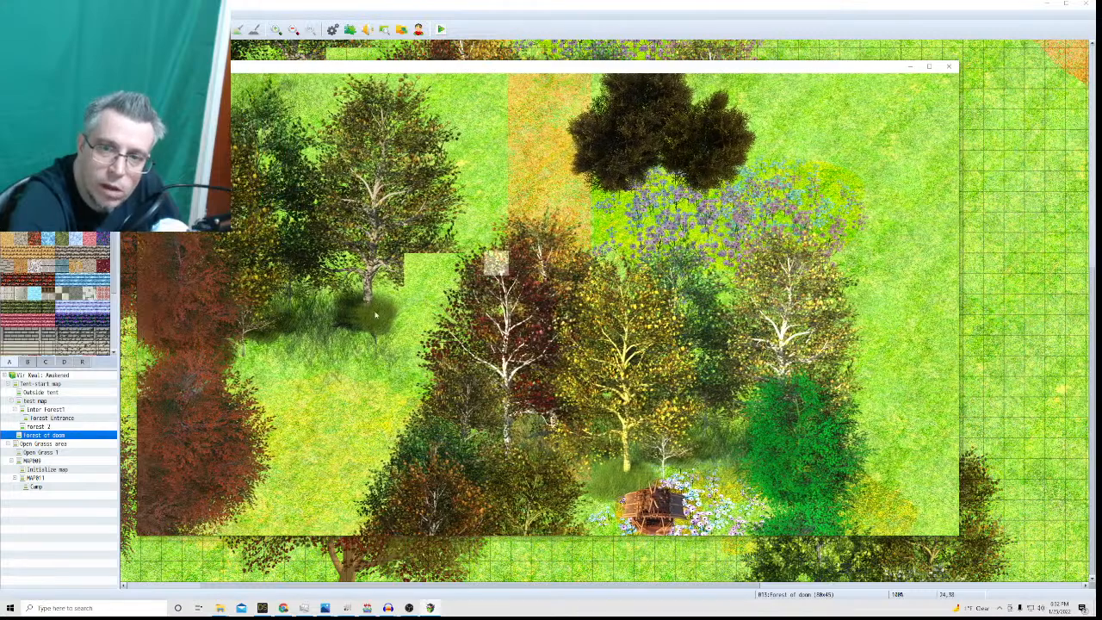
# Walk the character from the clearing past the small bush and south along the yellow grass beside the red trees.
pyautogui.click(484, 337)
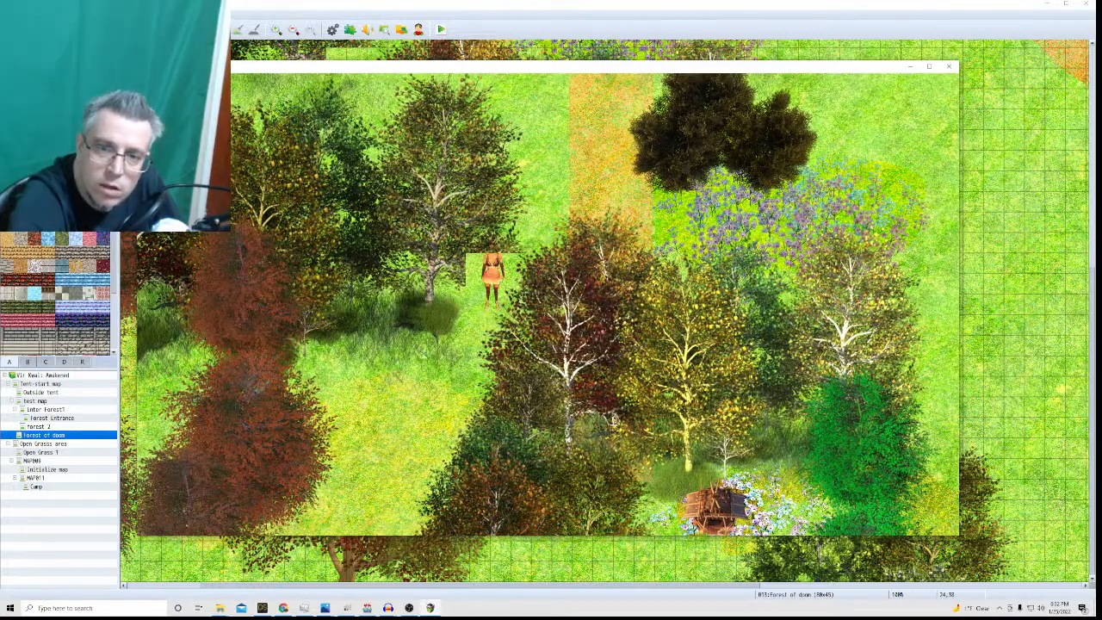
pyautogui.click(435, 318)
pyautogui.click(397, 365)
pyautogui.click(375, 358)
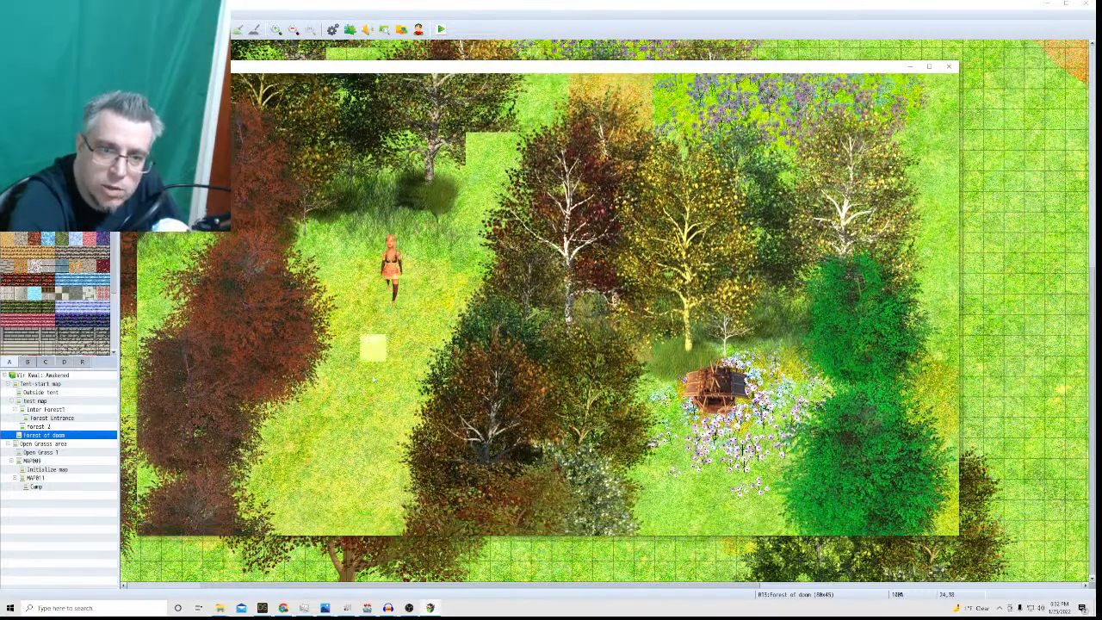
pyautogui.click(373, 365)
pyautogui.click(333, 396)
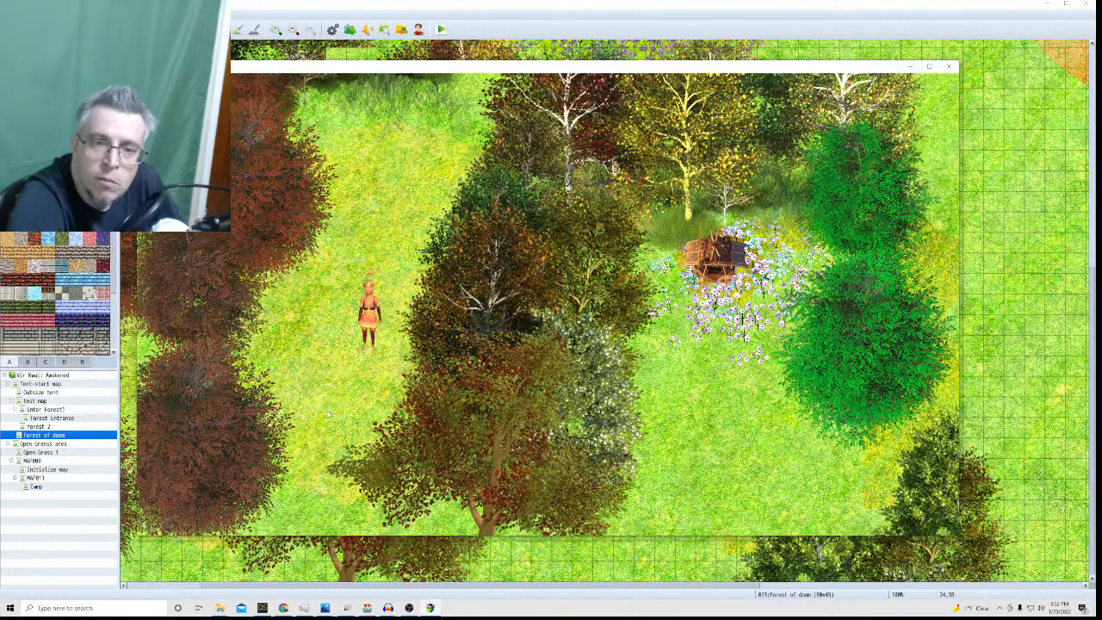
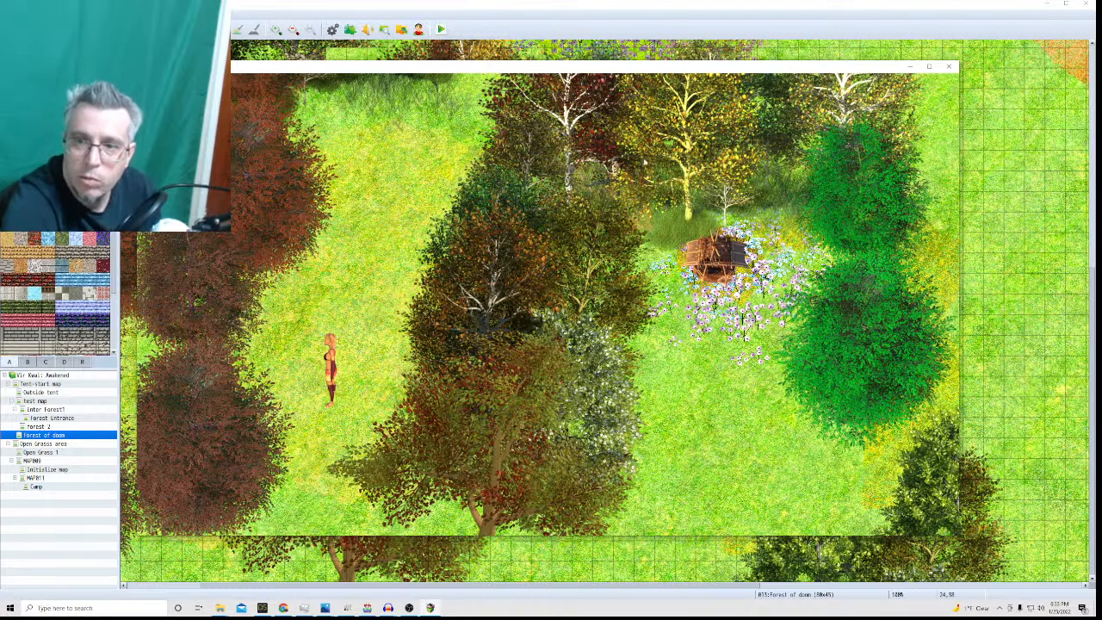
# Walk the character back north to the orange dirt strip and east behind the dark bush.
pyautogui.click(730, 352)
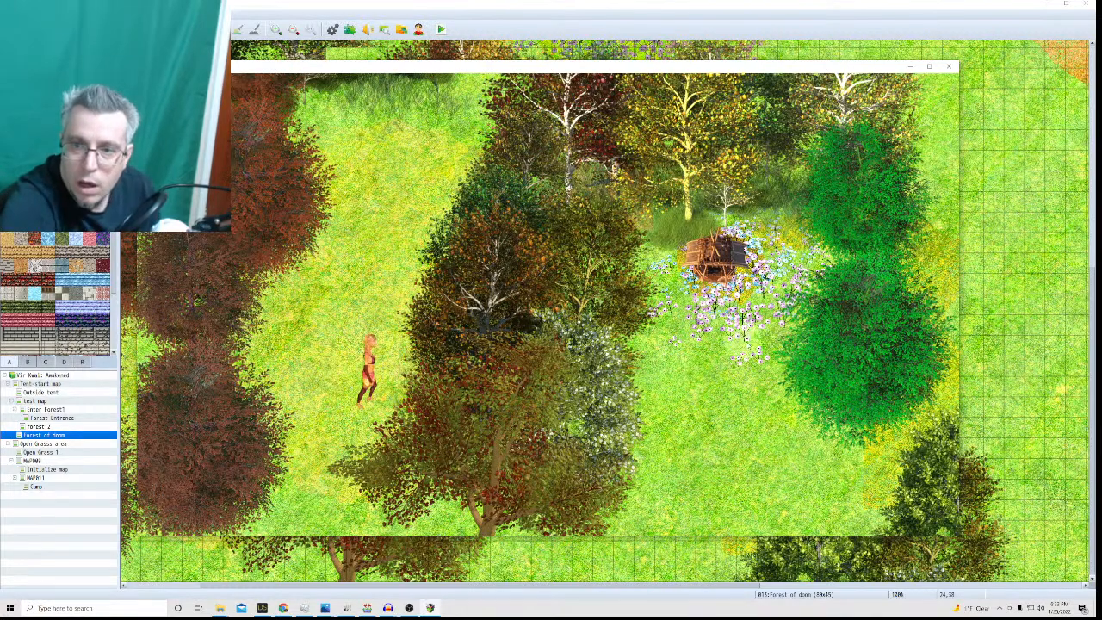
pyautogui.click(458, 155)
pyautogui.click(478, 129)
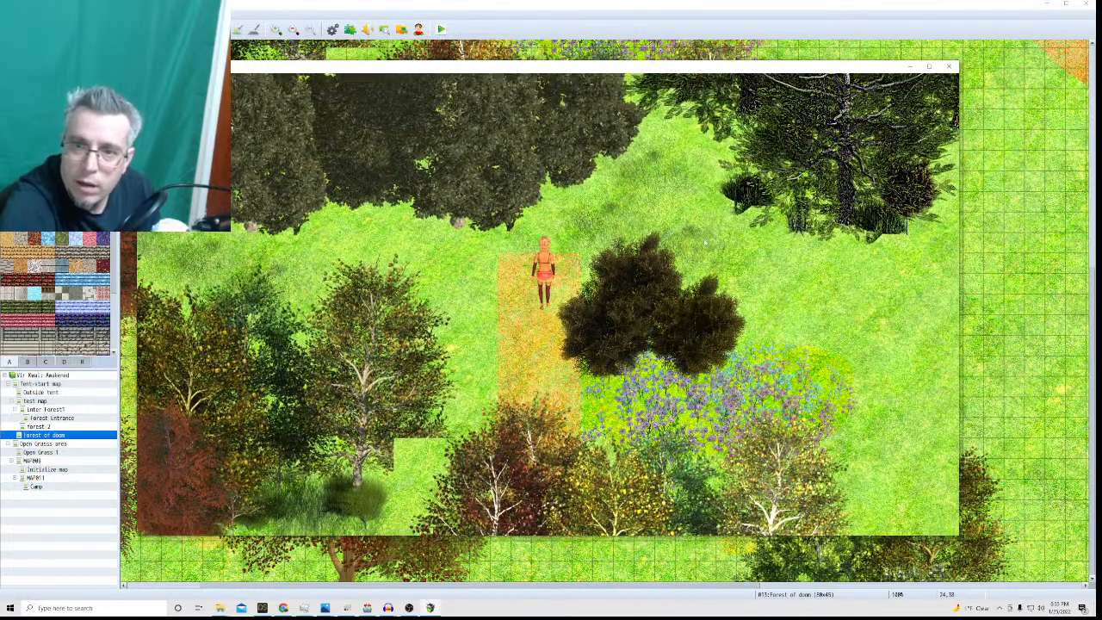
pyautogui.click(631, 288)
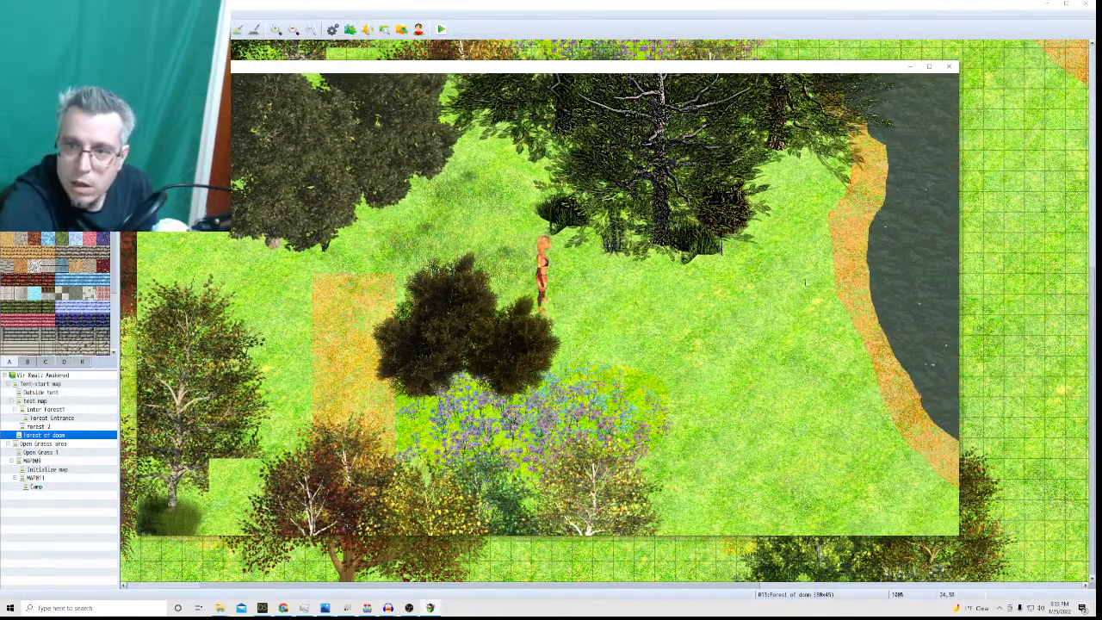
# Walk the character east to the lake and retest the western and southern shores for blocked water.
pyautogui.click(805, 284)
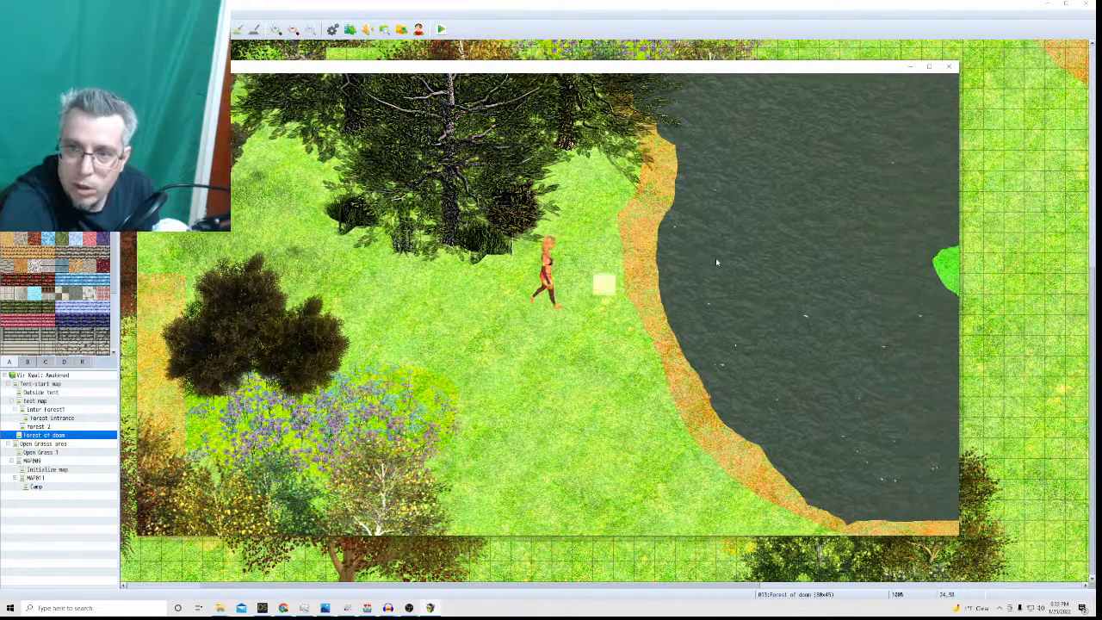
pyautogui.click(719, 262)
pyautogui.click(667, 337)
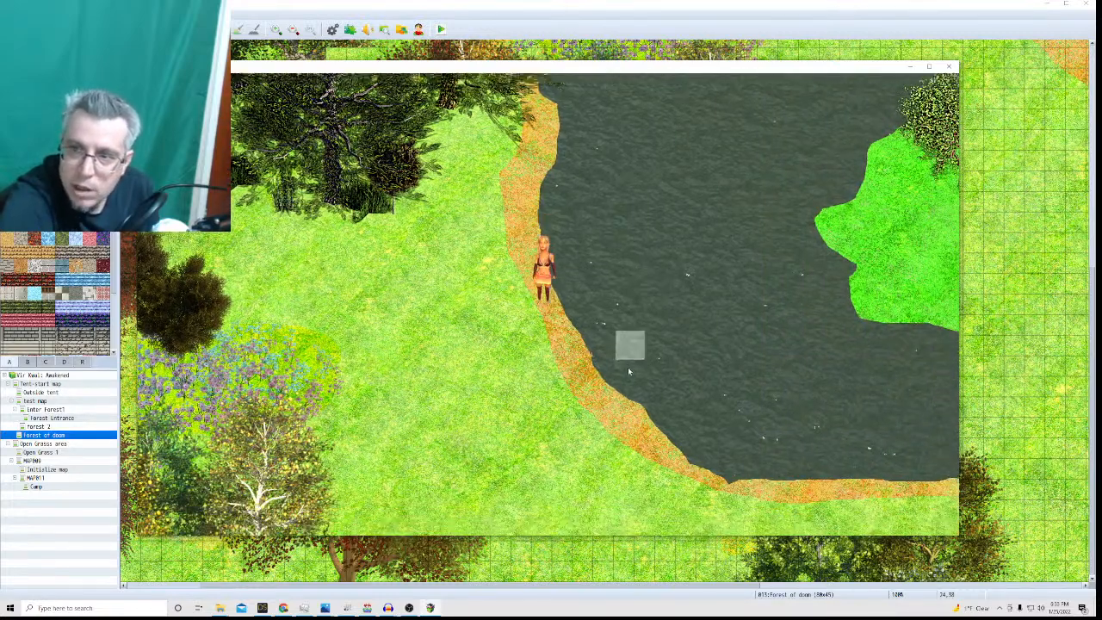
pyautogui.click(647, 346)
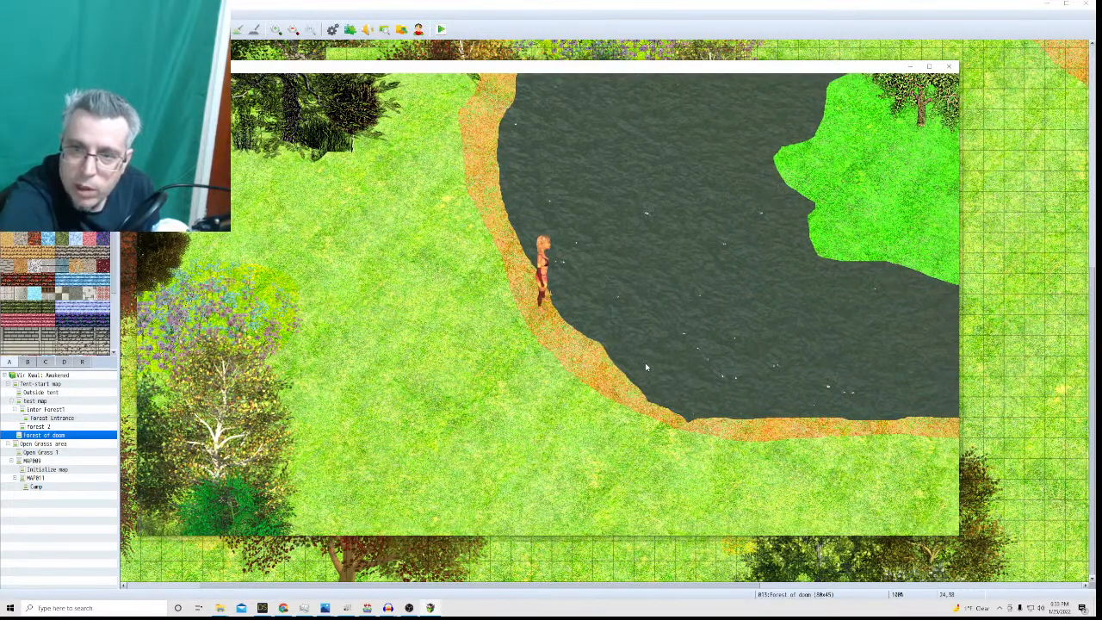
pyautogui.click(646, 367)
pyautogui.click(685, 294)
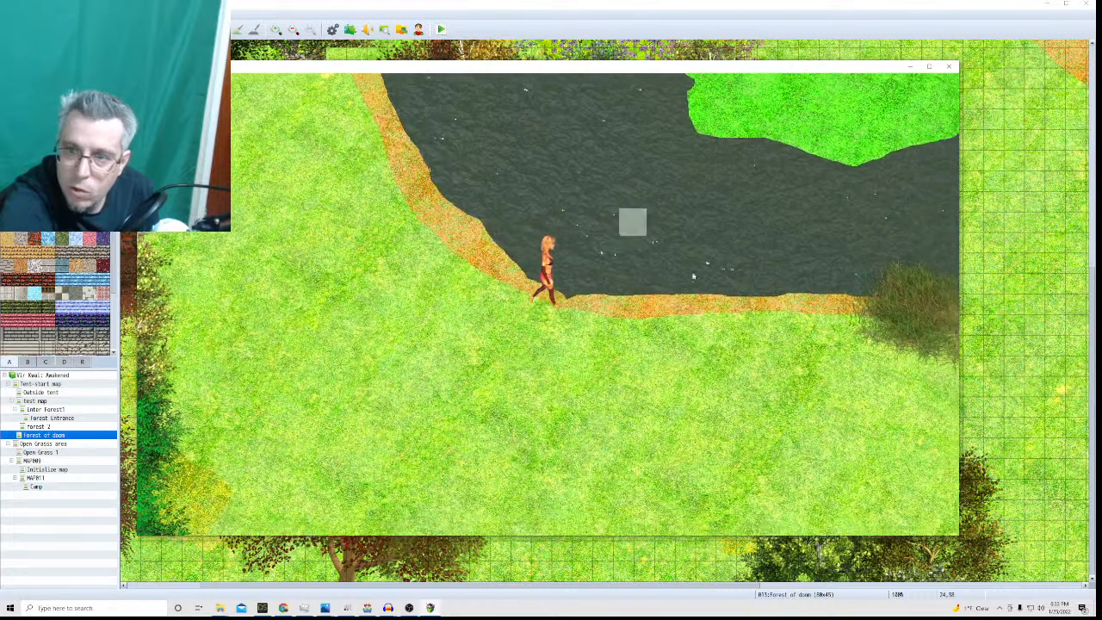
pyautogui.click(672, 114)
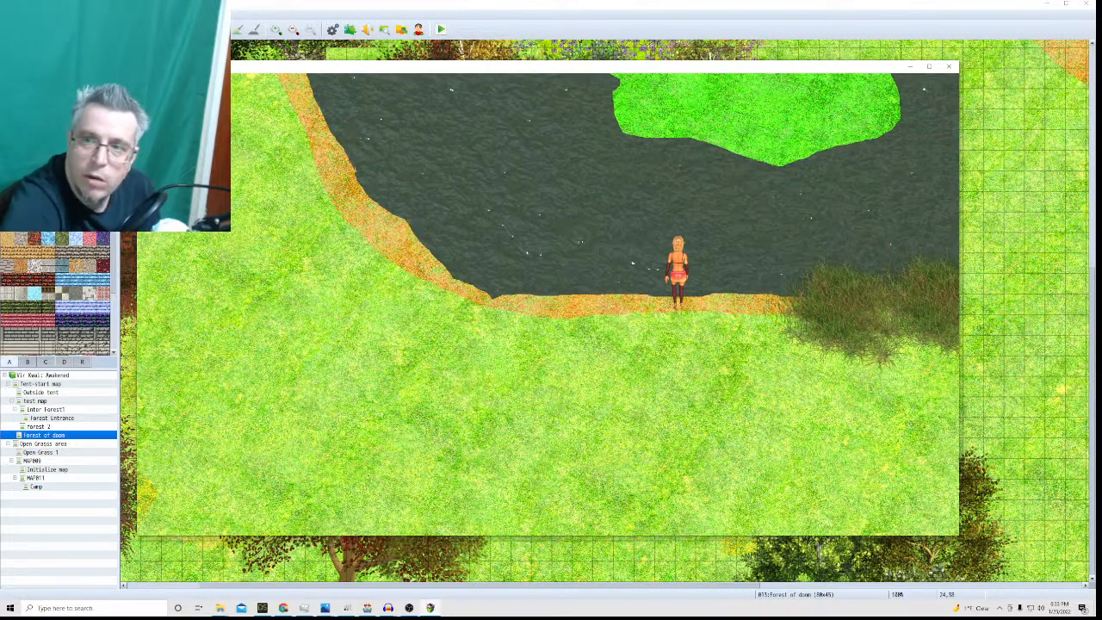
# Close the playtest and add the Giant Creature troop with weight 5 to the Forest of doom map's encounters across the entire map.
pyautogui.click(949, 66)
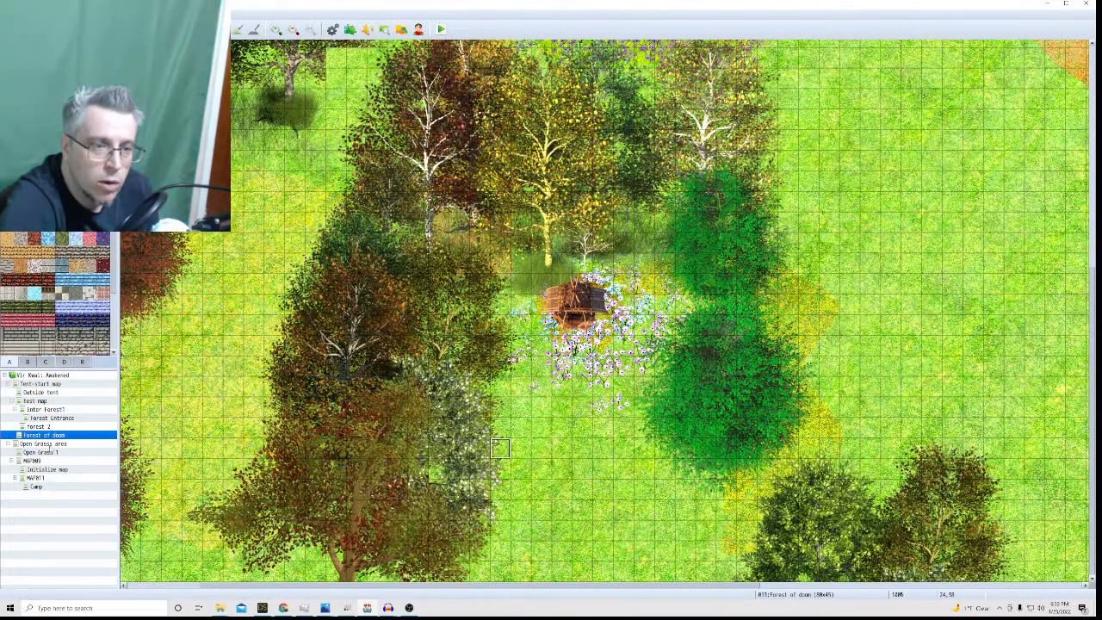
pyautogui.rightClick(40, 435)
pyautogui.click(62, 443)
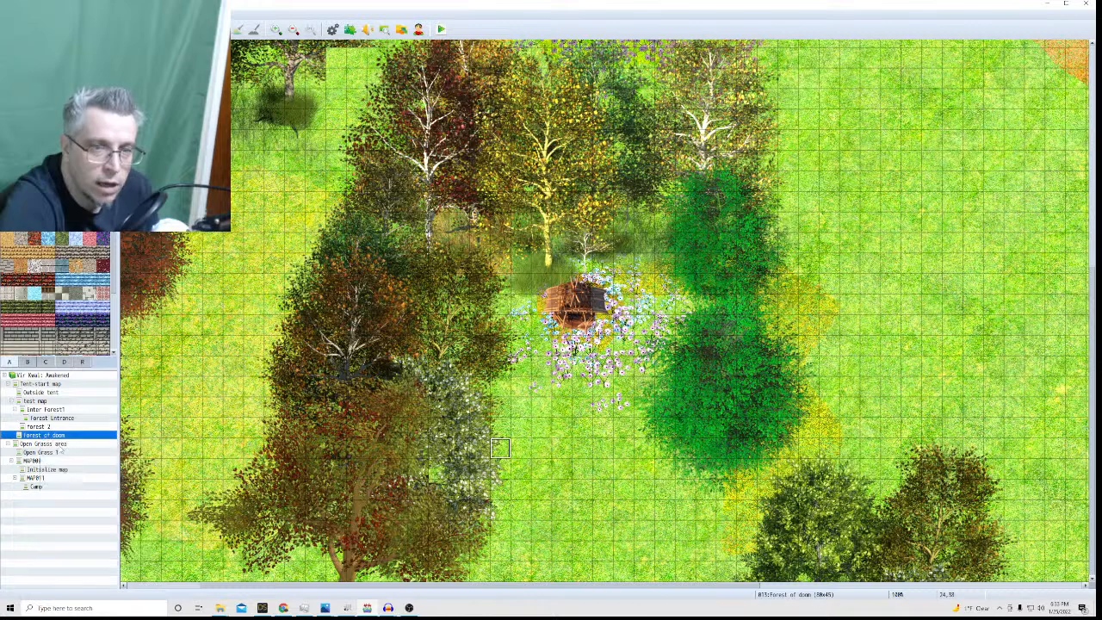
pyautogui.click(581, 204)
pyautogui.doubleClick(580, 204)
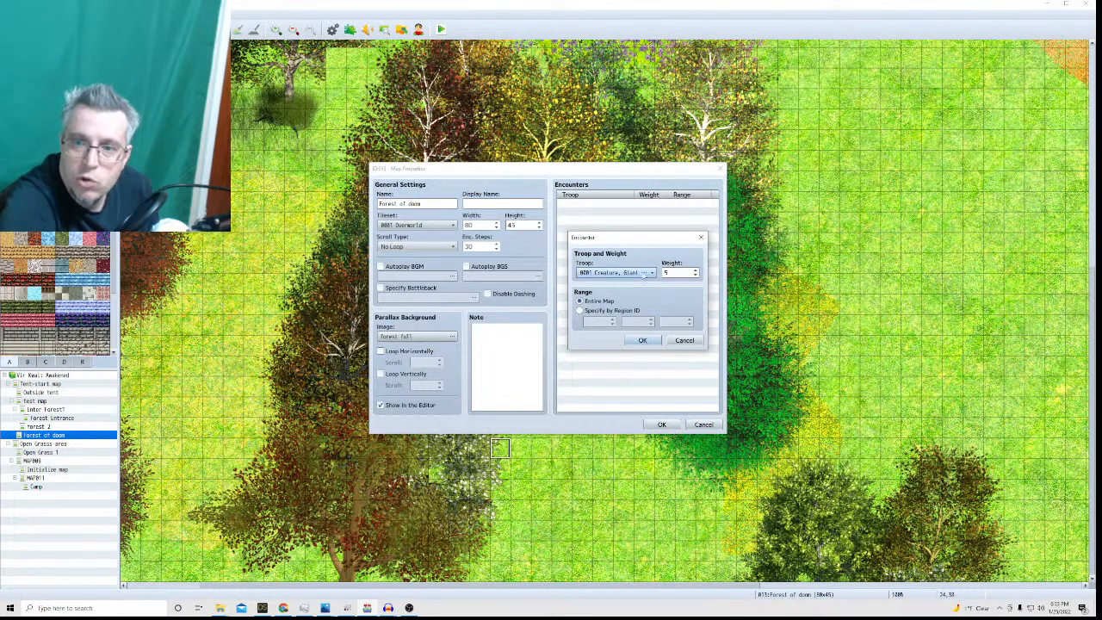
pyautogui.click(620, 272)
pyautogui.click(629, 293)
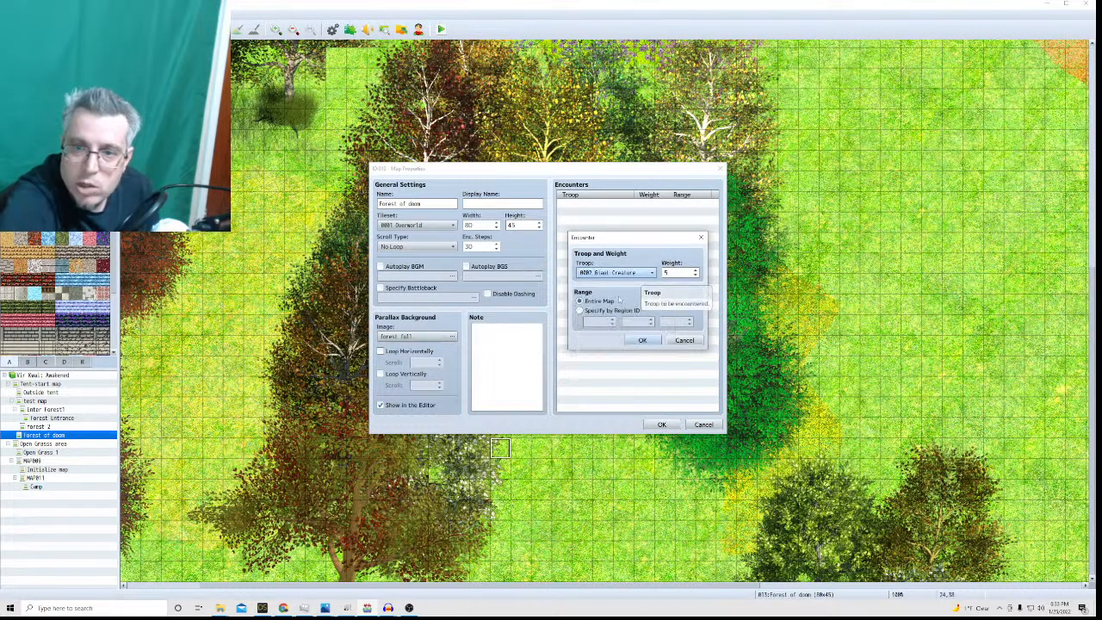
pyautogui.click(642, 340)
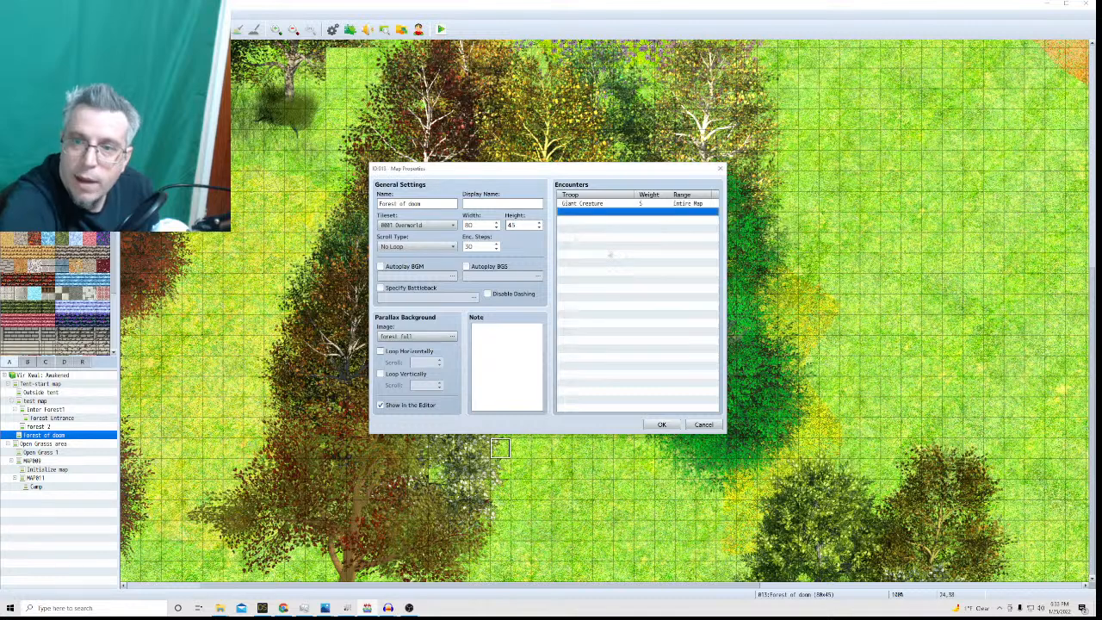
# Add the Dingun troop as a second whole-map encounter with weight 5 and apply the map properties.
pyautogui.doubleClick(580, 215)
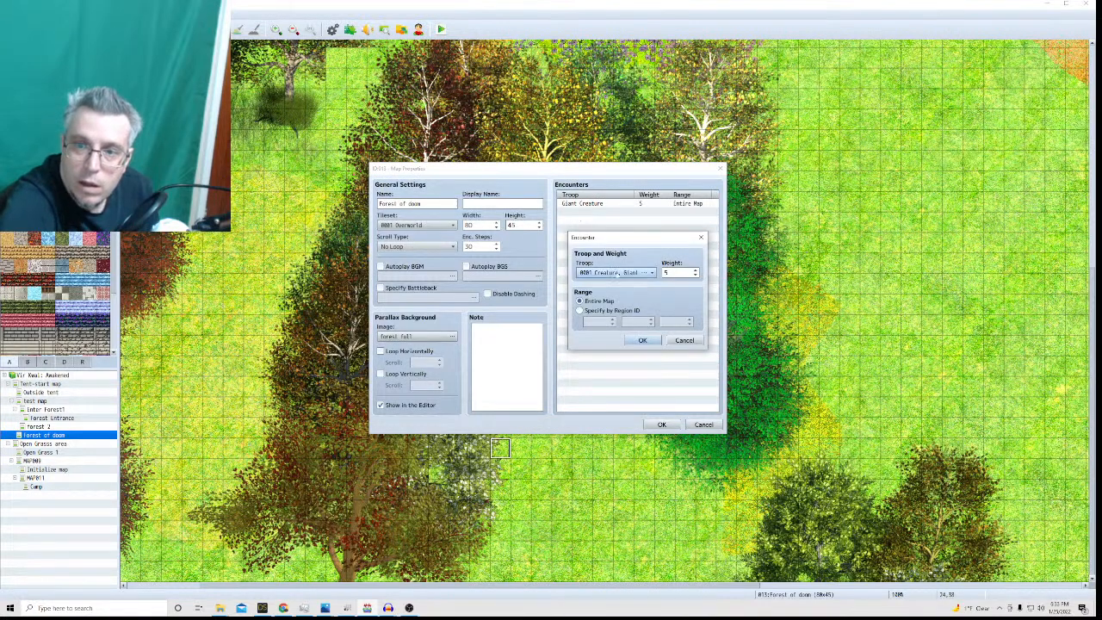
pyautogui.click(612, 272)
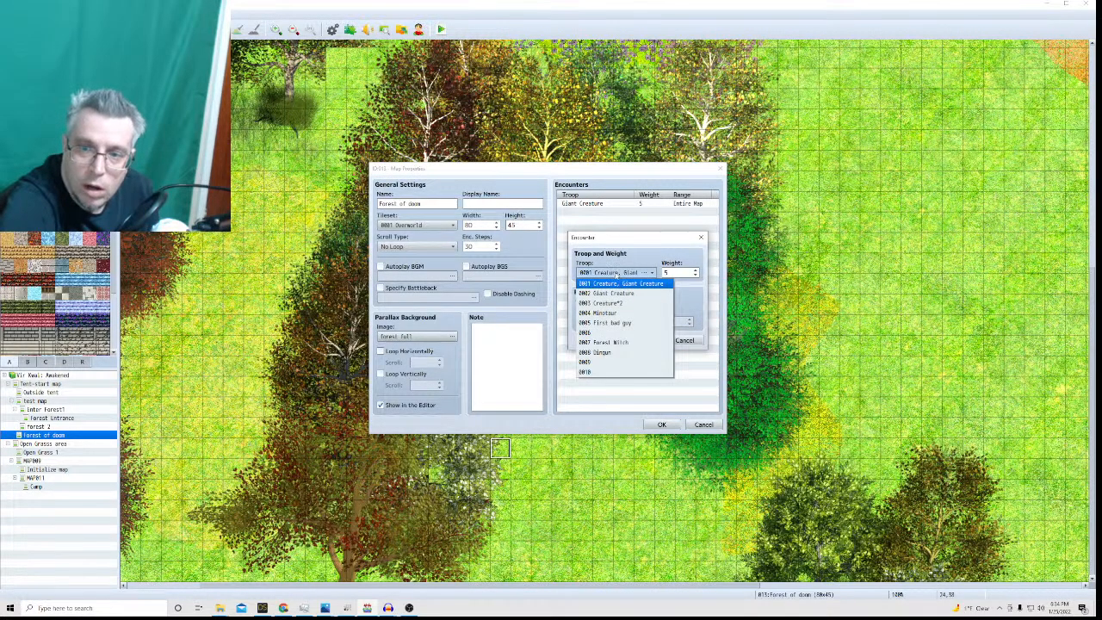
pyautogui.click(615, 354)
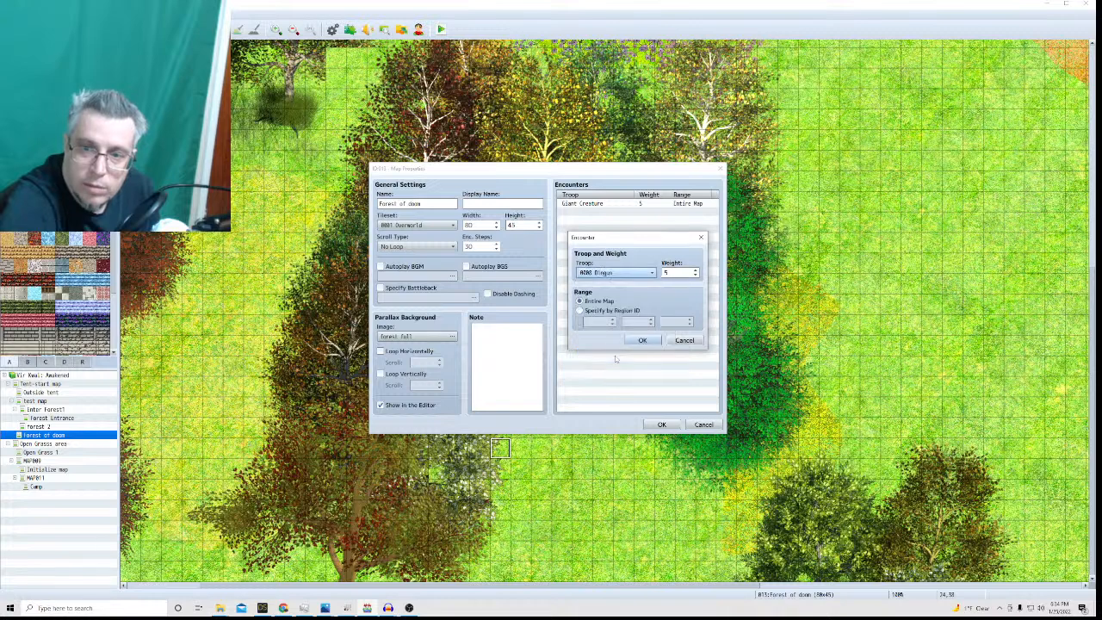
pyautogui.click(637, 341)
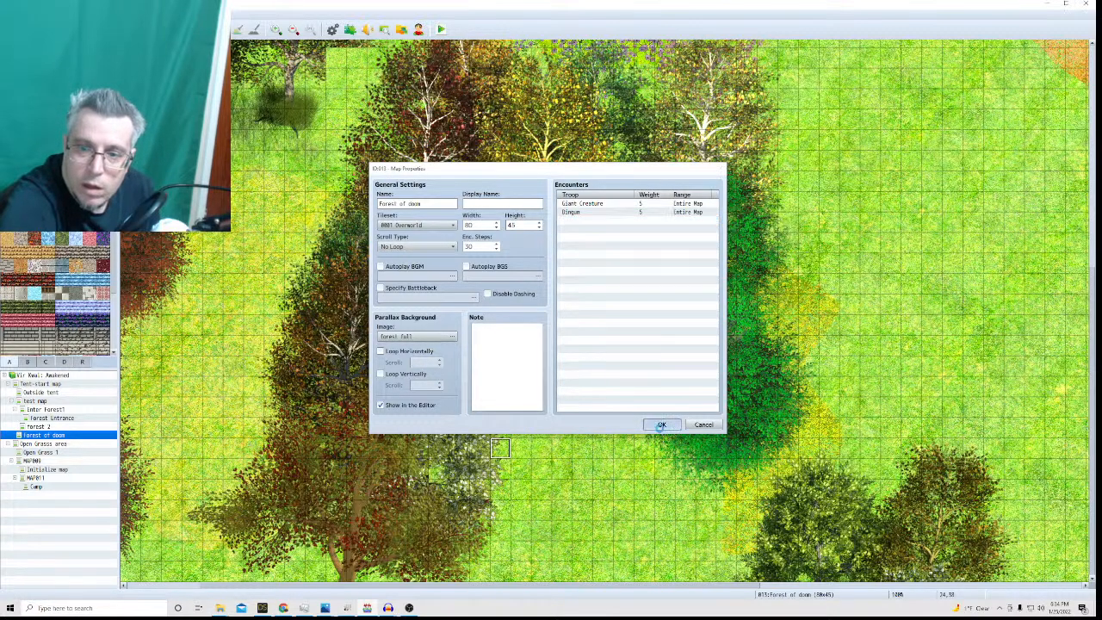
pyautogui.click(661, 425)
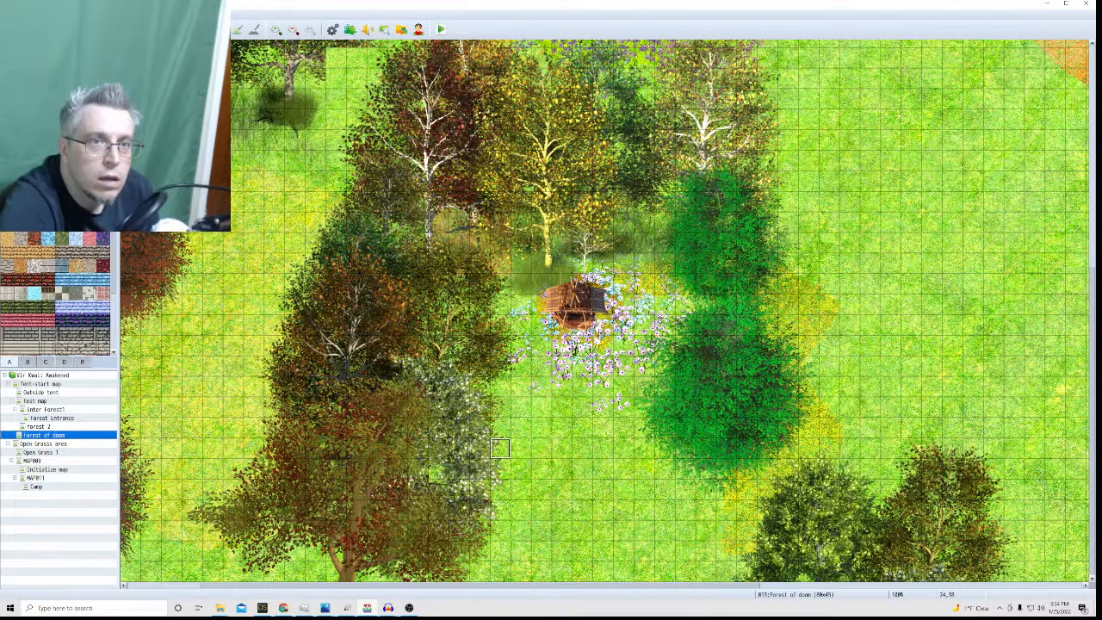
# Paint region 11 over a block about 15 by 15 tiles on the grass directly east of the green trees.
pyautogui.scroll(5, 499, 448)
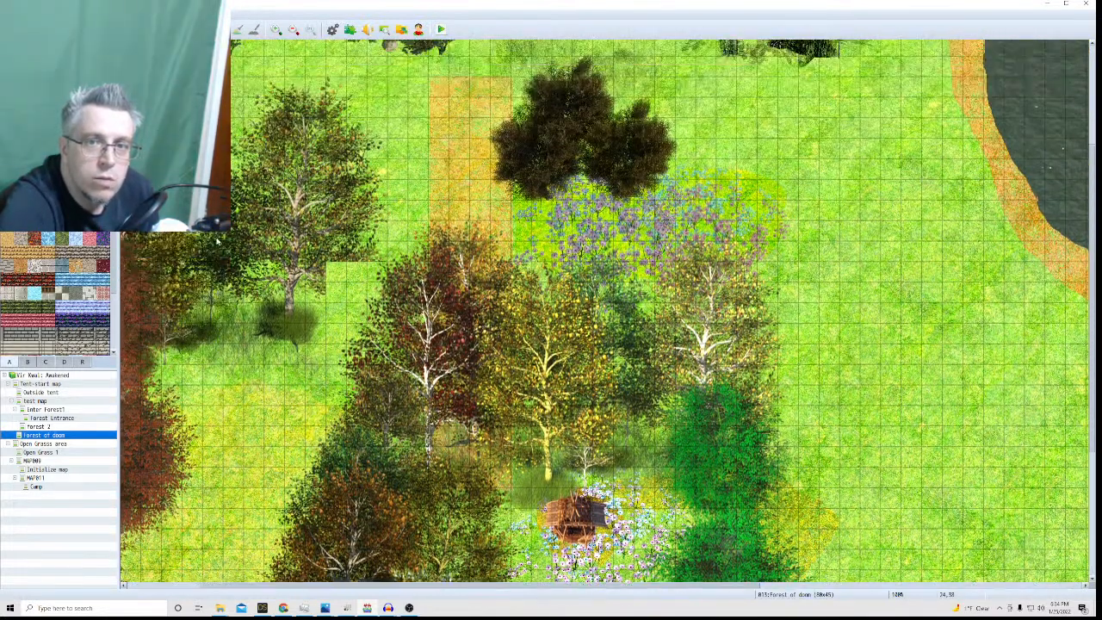
pyautogui.scroll(4, 218, 244)
pyautogui.scroll(-3, 218, 244)
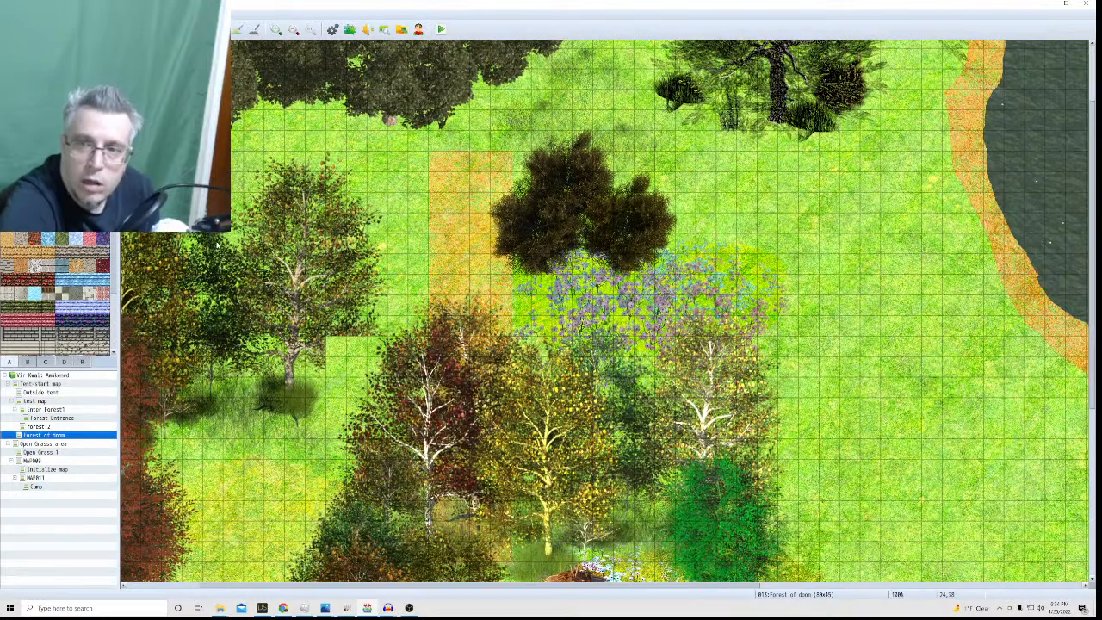
pyautogui.scroll(2, 217, 245)
pyautogui.scroll(-5, 218, 245)
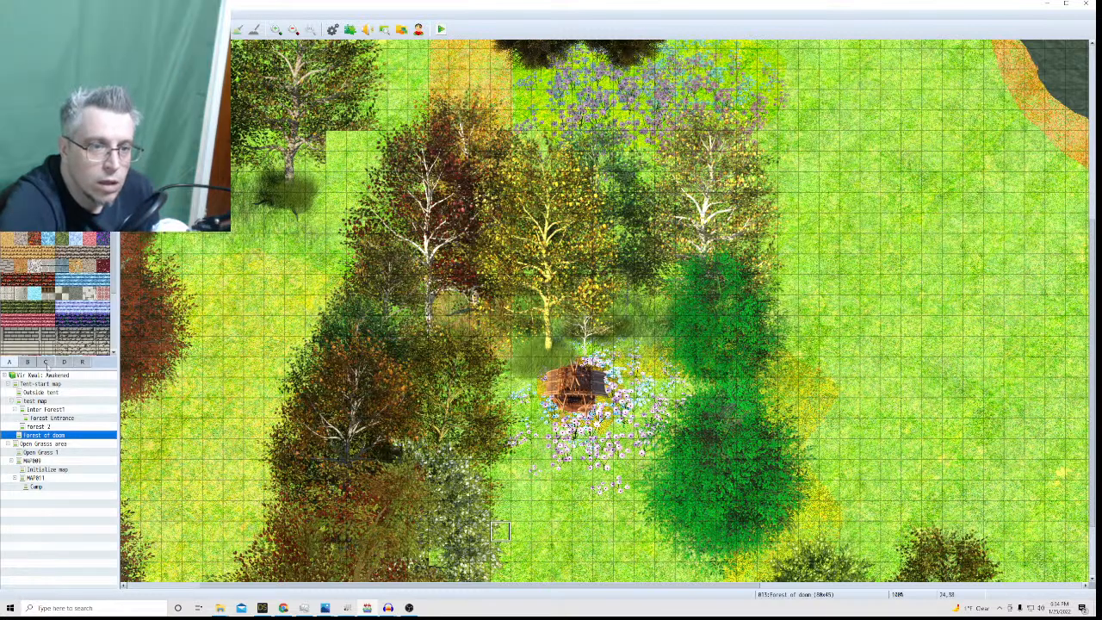
pyautogui.click(82, 361)
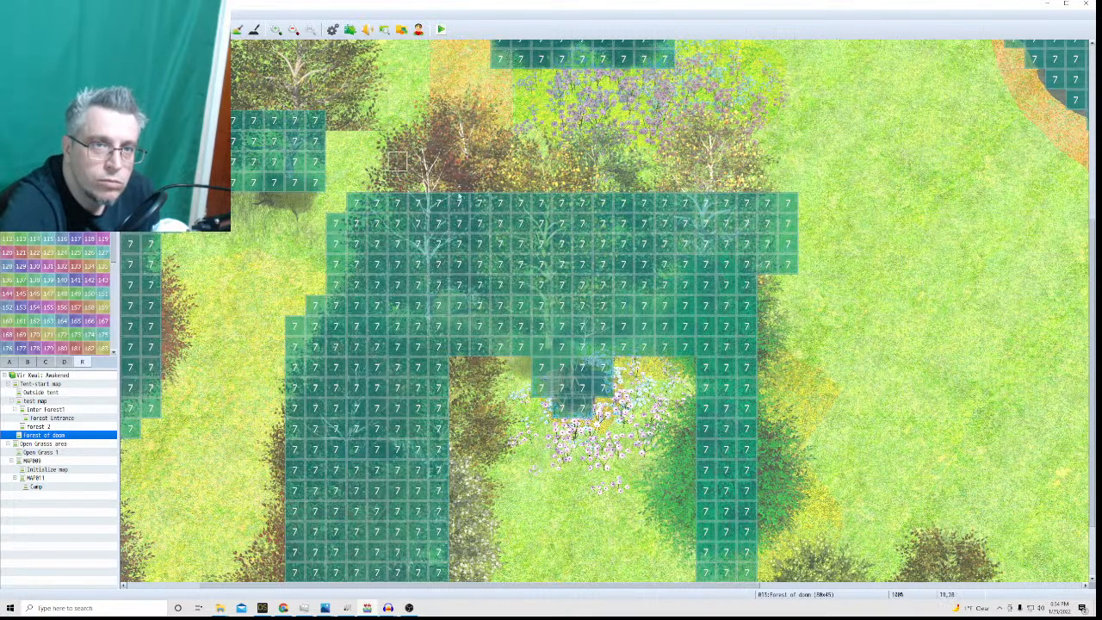
pyautogui.scroll(-3, 869, 379)
pyautogui.scroll(3, 863, 396)
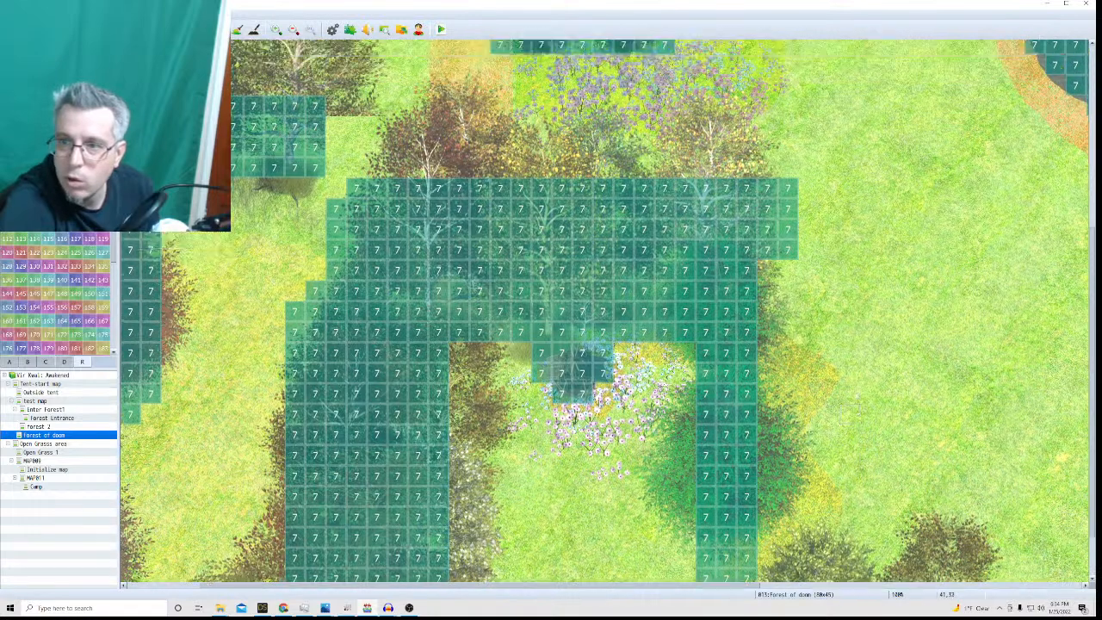
pyautogui.moveTo(768, 272)
pyautogui.mouseDown()
pyautogui.moveTo(1037, 252)
pyautogui.moveTo(1079, 293)
pyautogui.moveTo(1080, 488)
pyautogui.moveTo(1063, 558)
pyautogui.mouseUp()
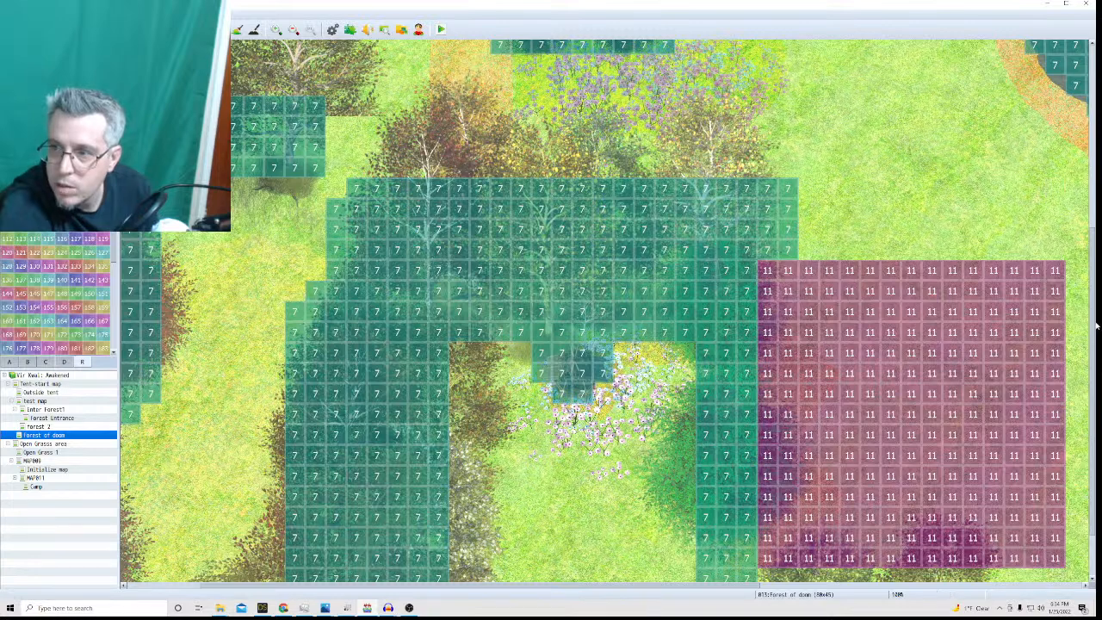
# Extend region 11 two rows south and west below the green trees, filling about 9 by 5 tiles in the clearing south of the flowers.
pyautogui.scroll(2, 1096, 300)
pyautogui.scroll(-3, 1096, 300)
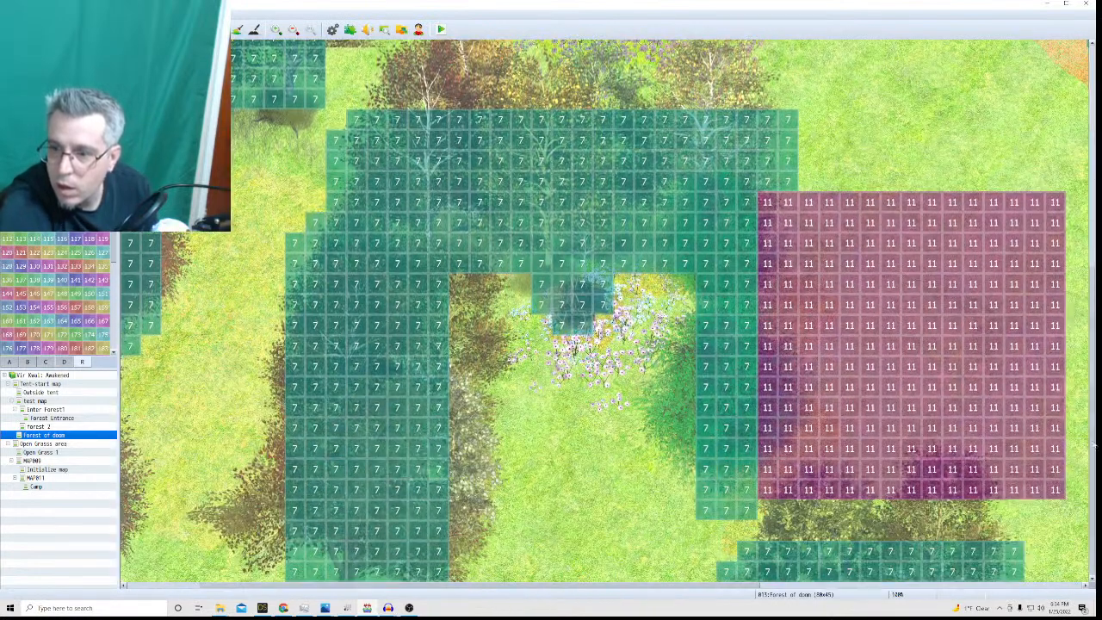
pyautogui.moveTo(767, 509)
pyautogui.mouseDown()
pyautogui.moveTo(770, 522)
pyautogui.moveTo(1038, 513)
pyautogui.moveTo(1048, 527)
pyautogui.mouseUp()
pyautogui.moveTo(767, 530)
pyautogui.mouseDown()
pyautogui.moveTo(668, 536)
pyautogui.moveTo(666, 515)
pyautogui.mouseUp()
pyautogui.hotkey('ctrl', 'z')
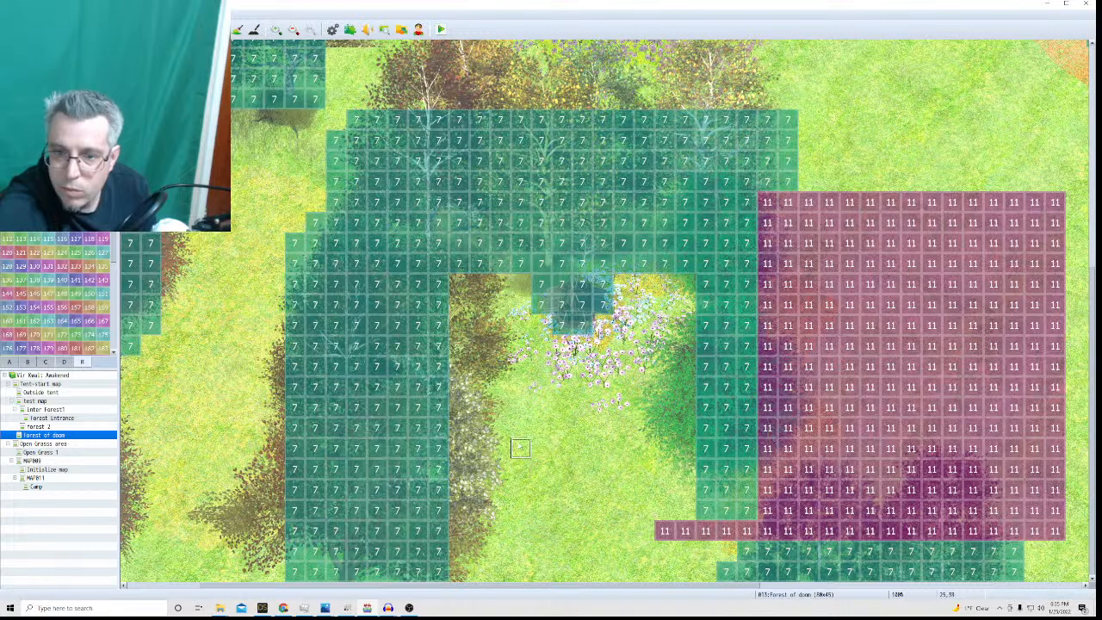
pyautogui.moveTo(520, 448)
pyautogui.mouseDown()
pyautogui.moveTo(582, 449)
pyautogui.moveTo(646, 527)
pyautogui.moveTo(681, 536)
pyautogui.mouseUp()
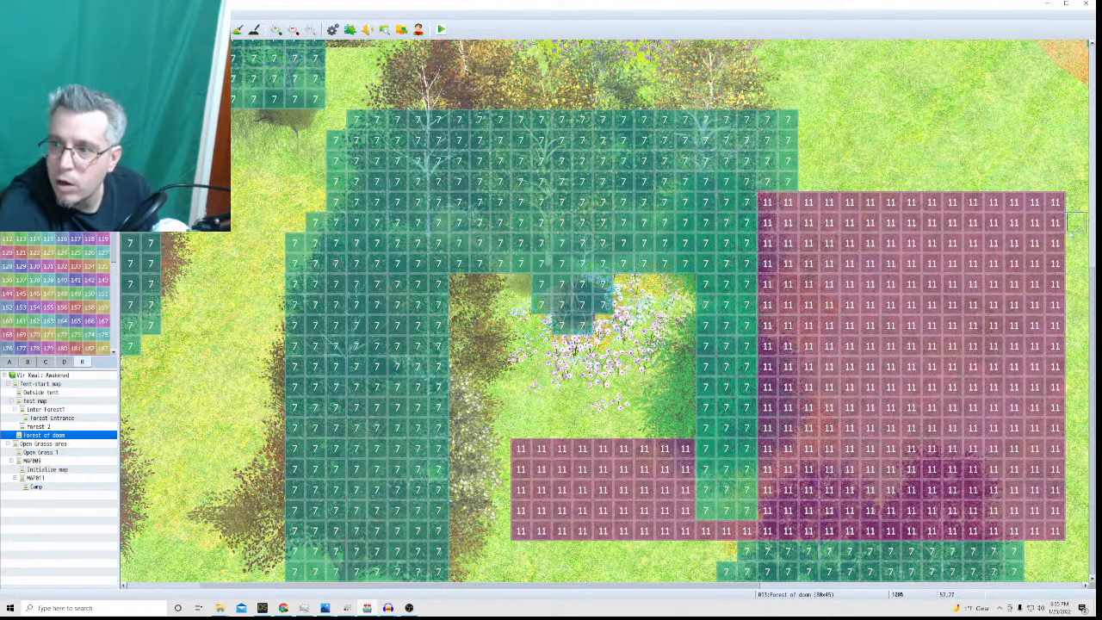
# Open the enemies in the database and compare the settings of Dingun, Forest Witch and Khivern.
pyautogui.scroll(5, 1094, 284)
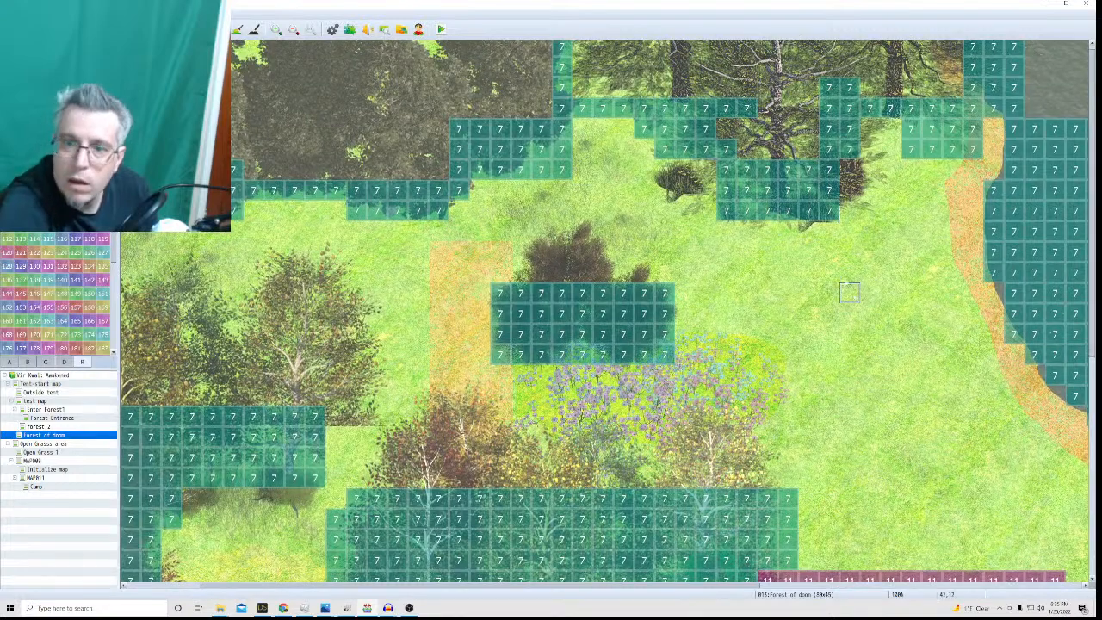
pyautogui.moveTo(1094, 207)
pyautogui.mouseDown()
pyautogui.moveTo(1097, 457)
pyautogui.moveTo(1094, 219)
pyautogui.mouseUp()
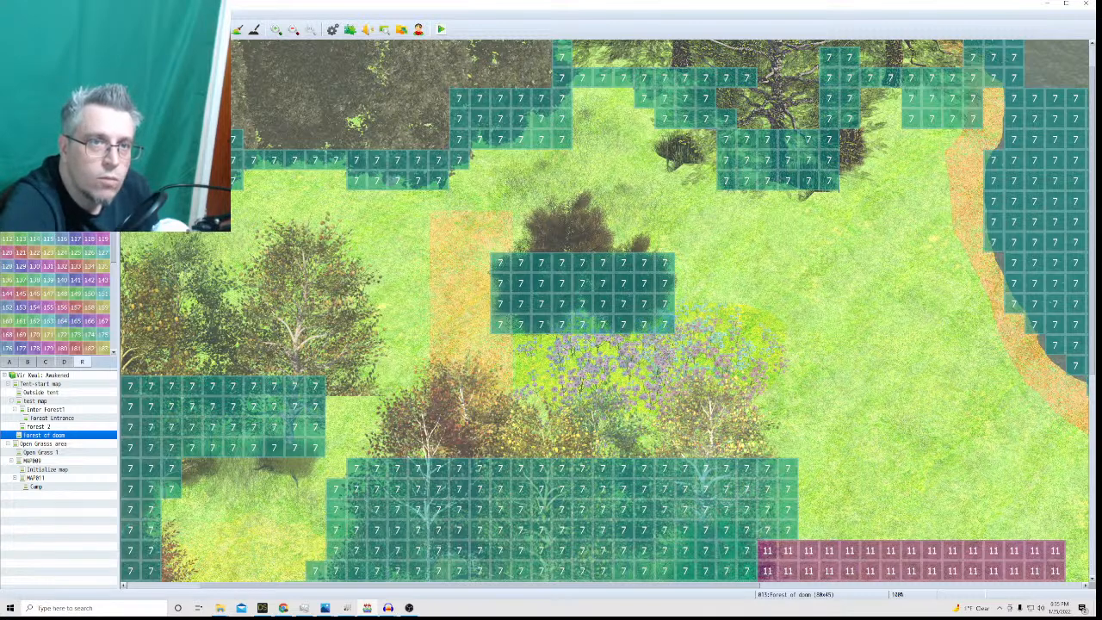
pyautogui.press('F9')
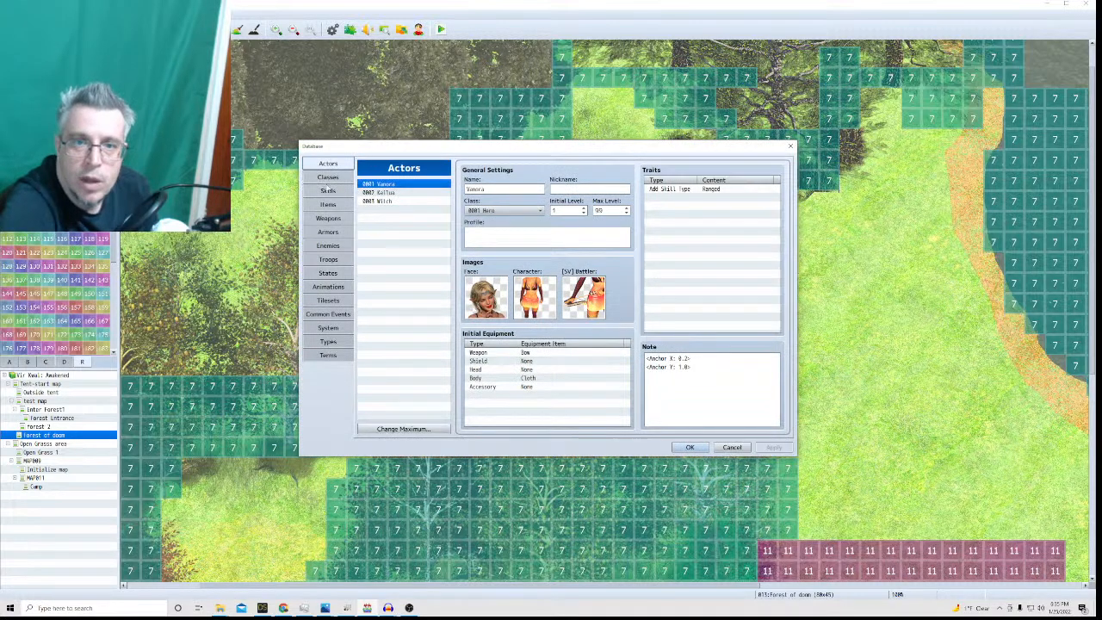
pyautogui.click(330, 246)
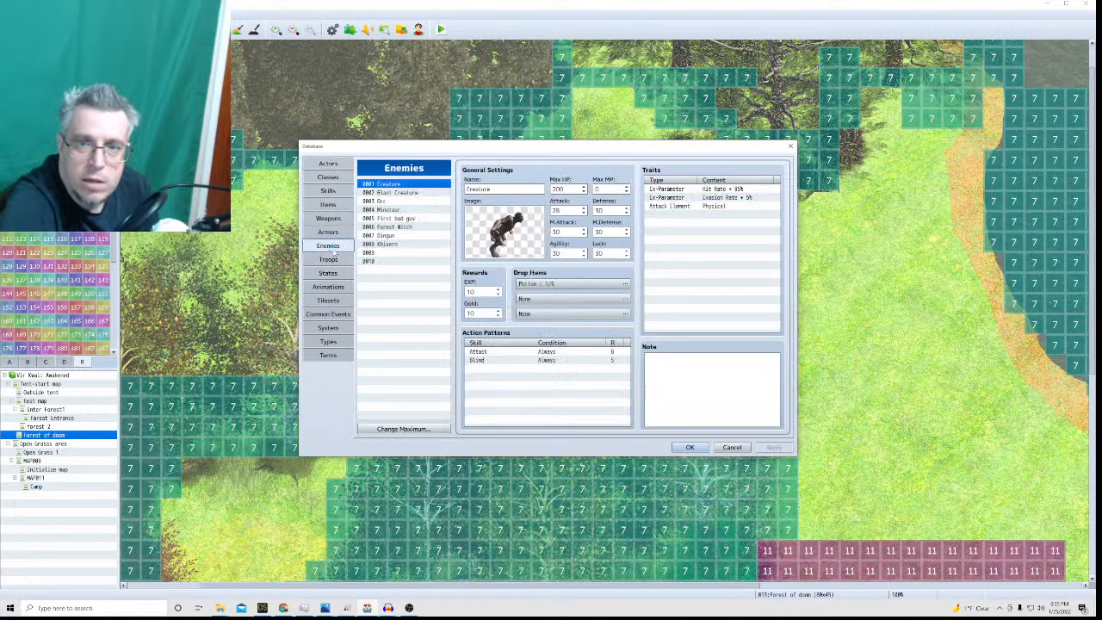
pyautogui.click(391, 244)
pyautogui.click(389, 236)
pyautogui.click(392, 243)
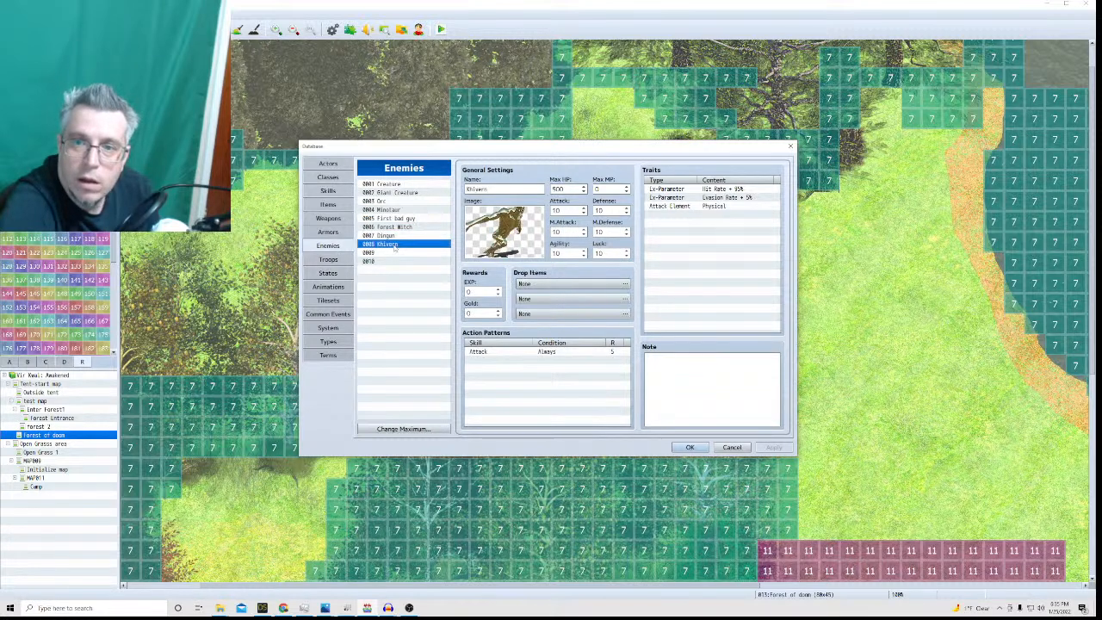
pyautogui.click(392, 227)
pyautogui.click(391, 236)
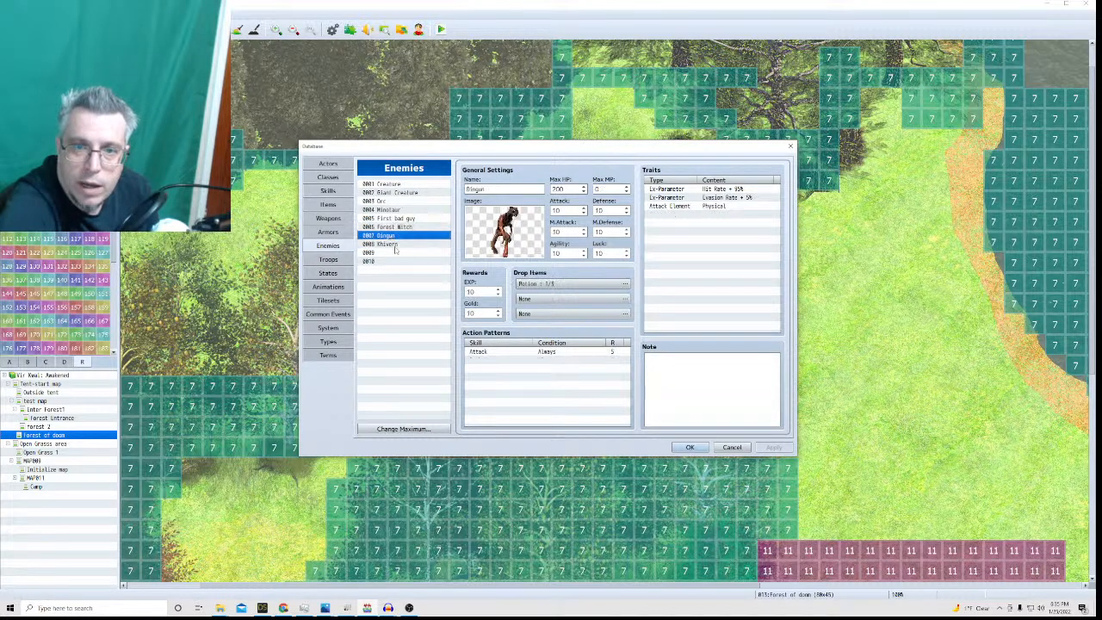
pyautogui.click(392, 244)
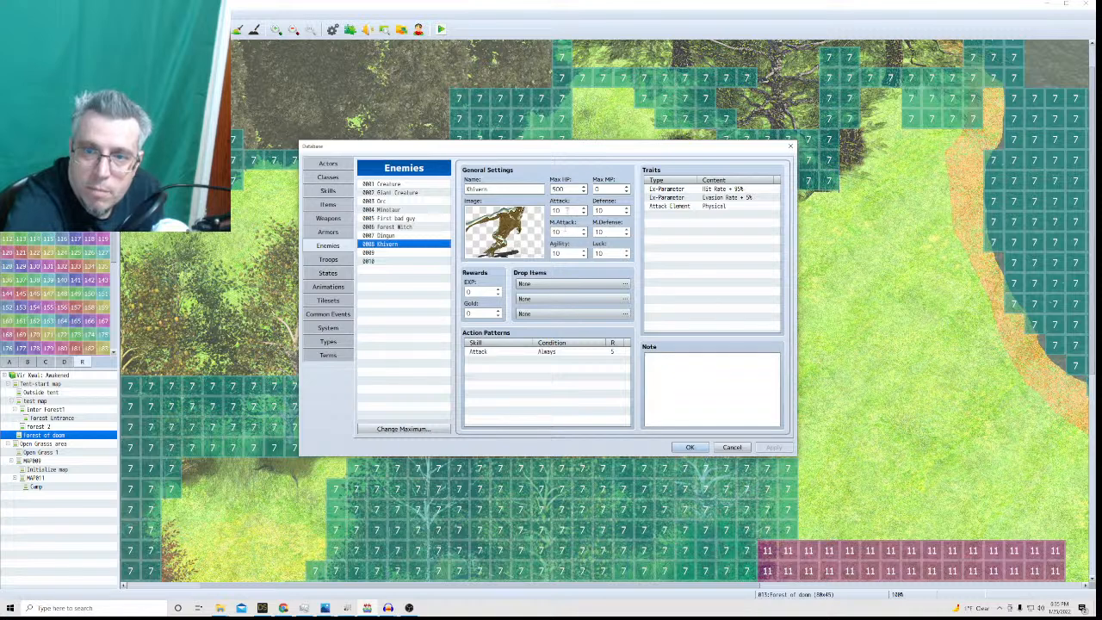
# Set the Khivern enemy's Attack to 40 and Defense to 40.
pyautogui.moveTo(566, 211); pyautogui.dragTo(548, 215)
pyautogui.write('40')
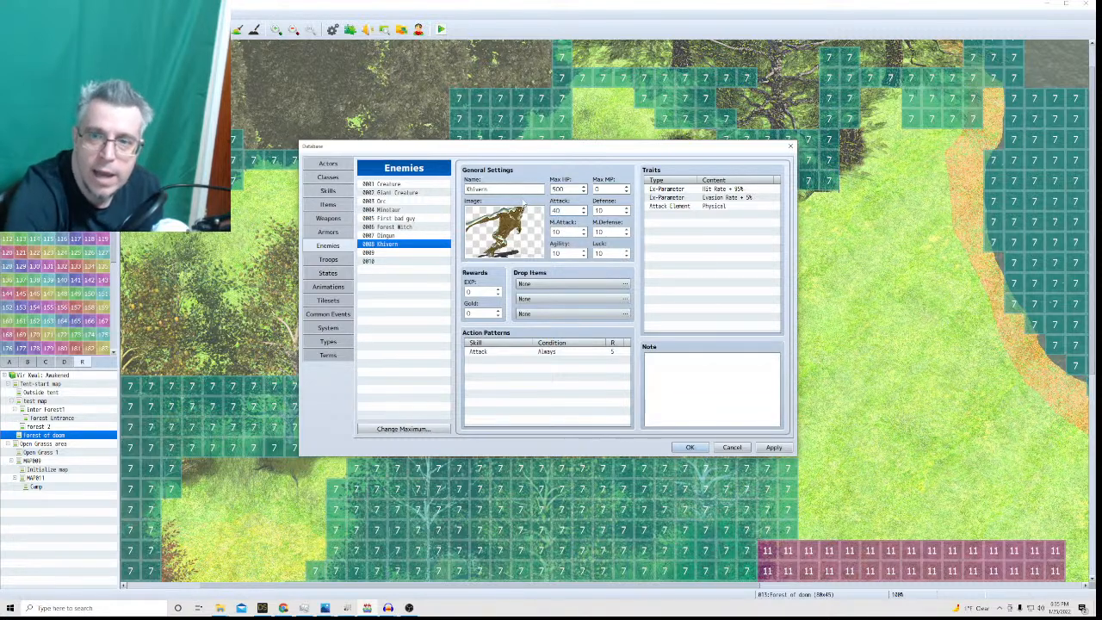
pyautogui.doubleClick(576, 231)
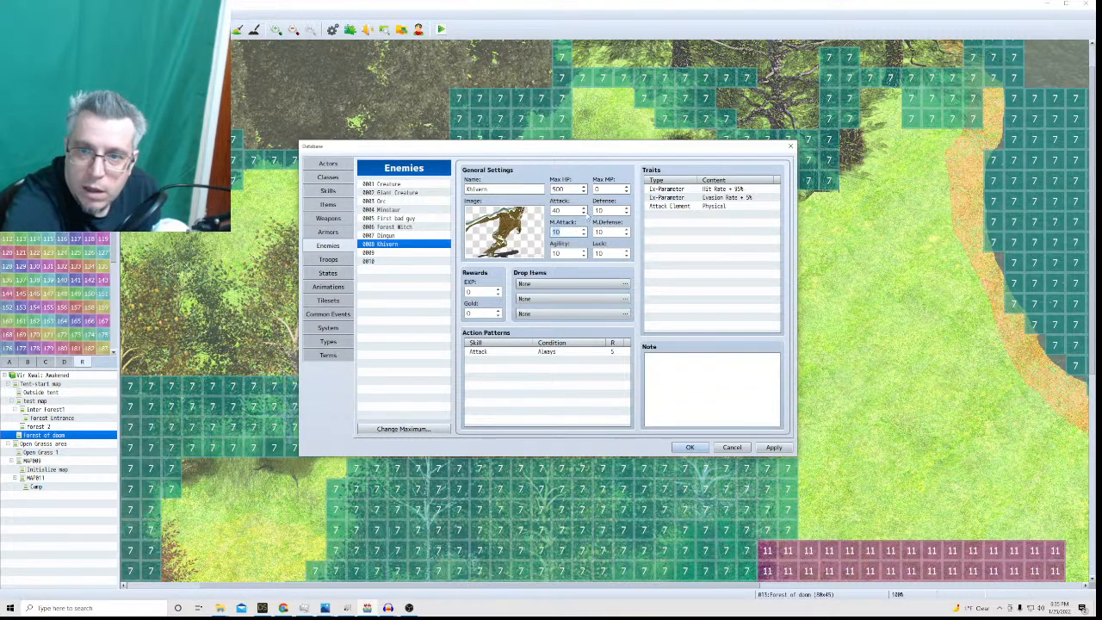
pyautogui.doubleClick(600, 210)
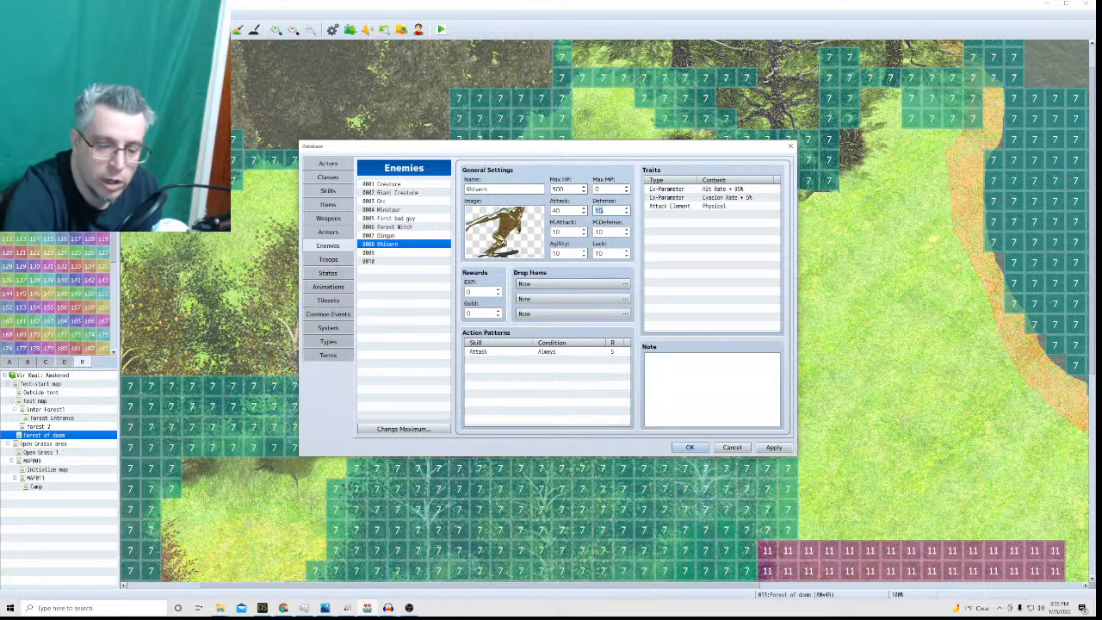
pyautogui.write('40')
pyautogui.doubleClick(613, 188)
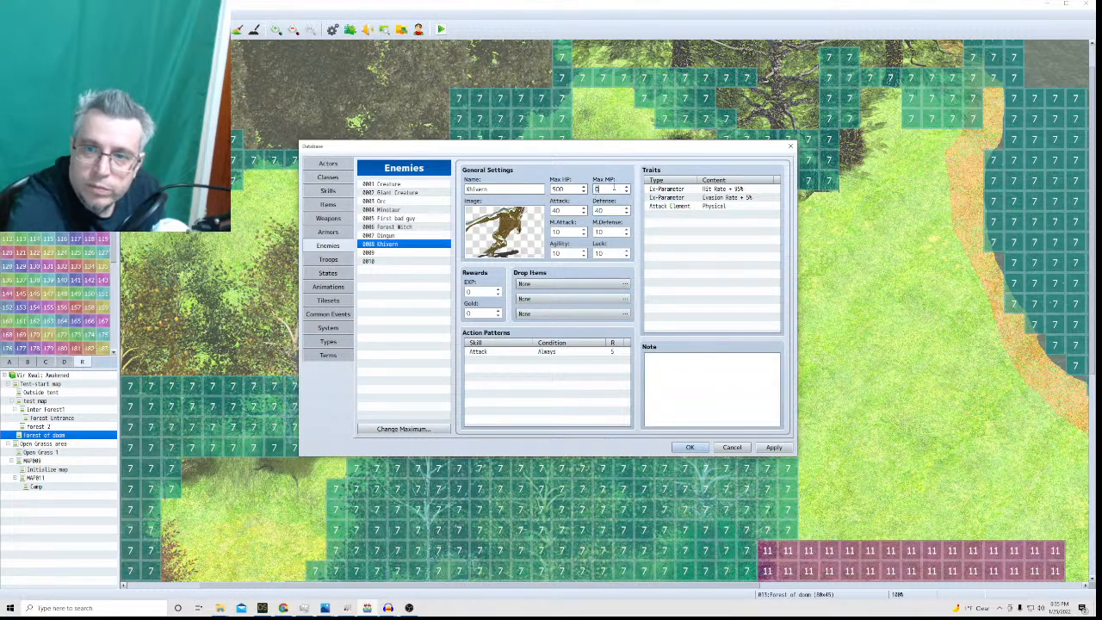
pyautogui.doubleClick(612, 231)
pyautogui.doubleClick(616, 253)
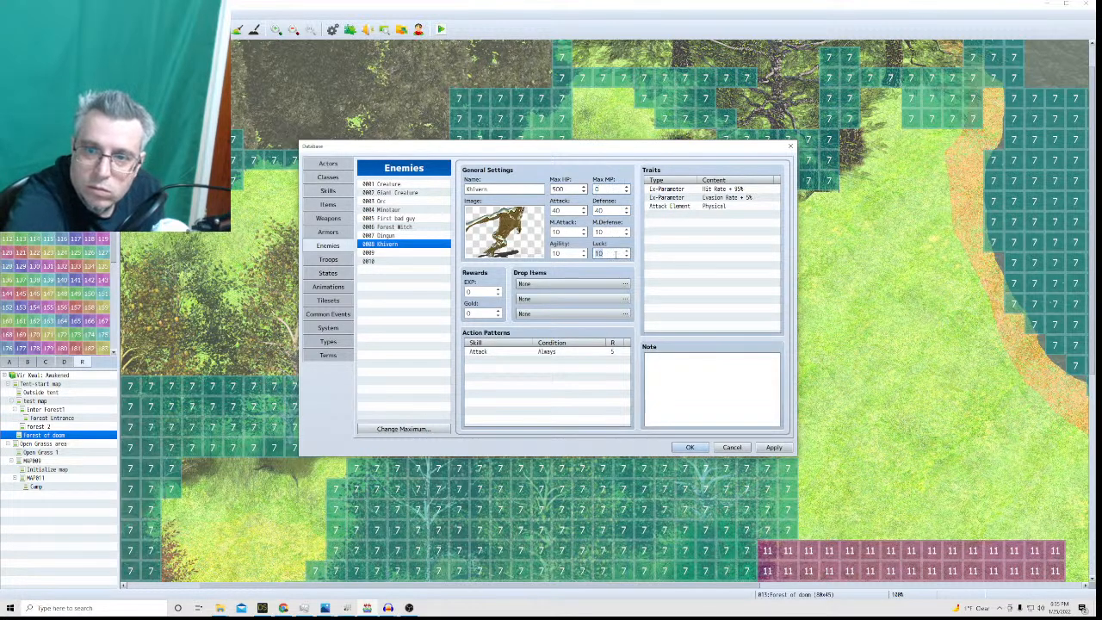
# Check the rewards of the Dingun and Giant Creature enemies and set the Khivern enemy's EXP and Gold to 25 each.
pyautogui.click(482, 290)
pyautogui.click(389, 235)
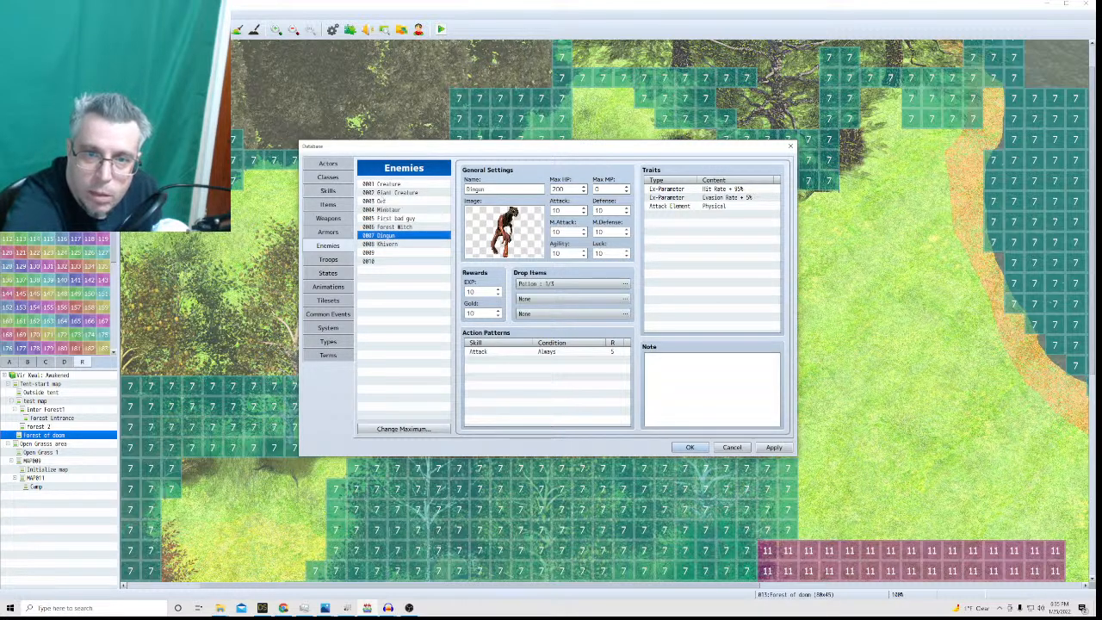
pyautogui.click(381, 191)
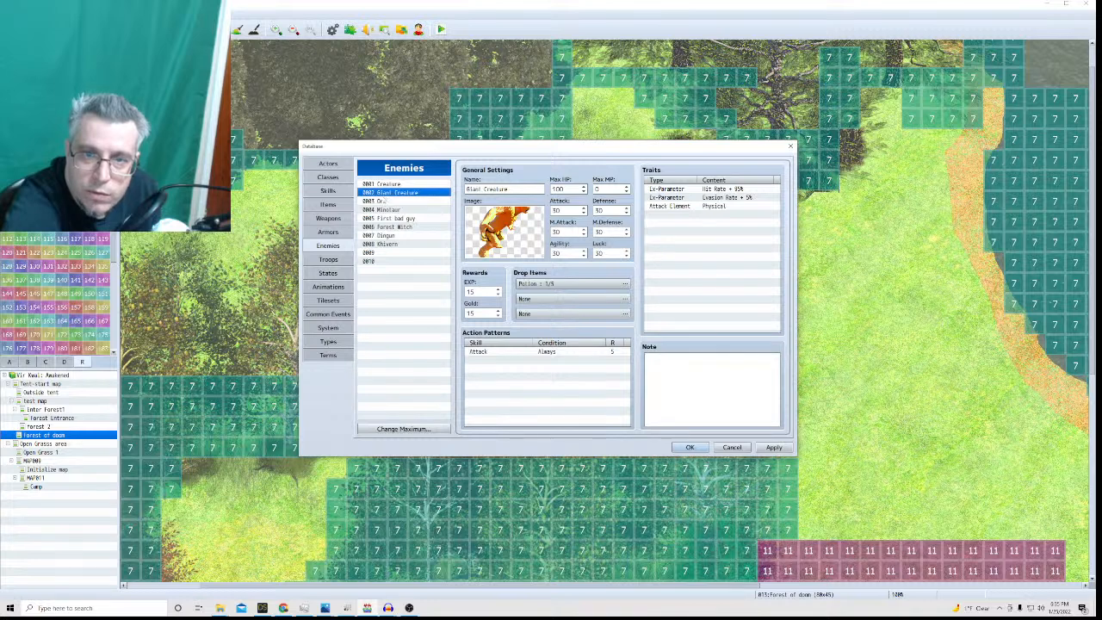
pyautogui.click(385, 236)
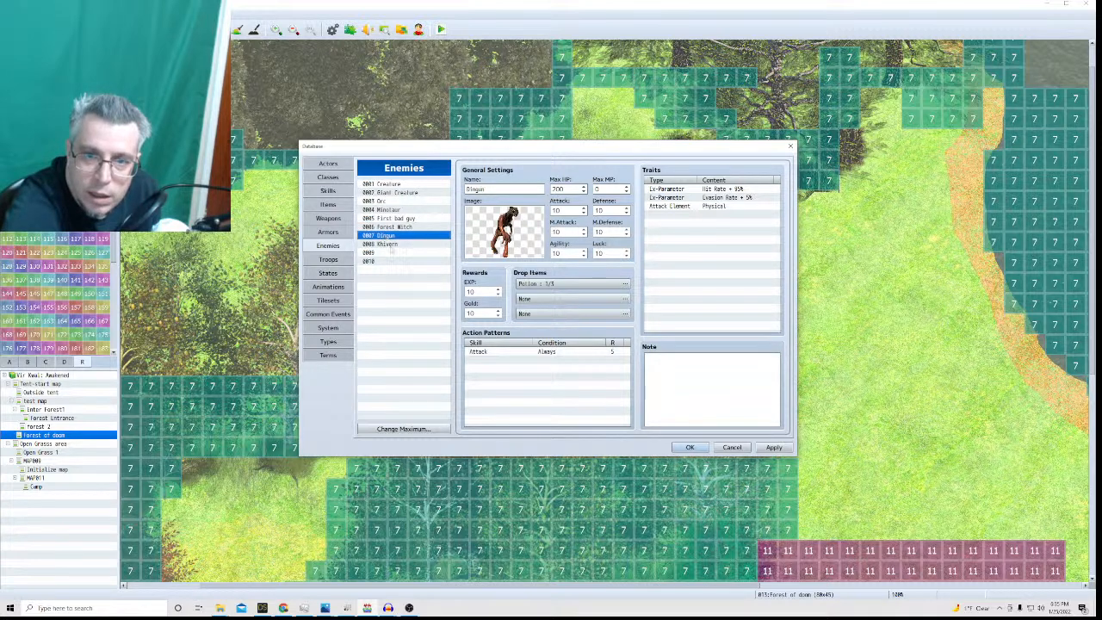
pyautogui.click(389, 245)
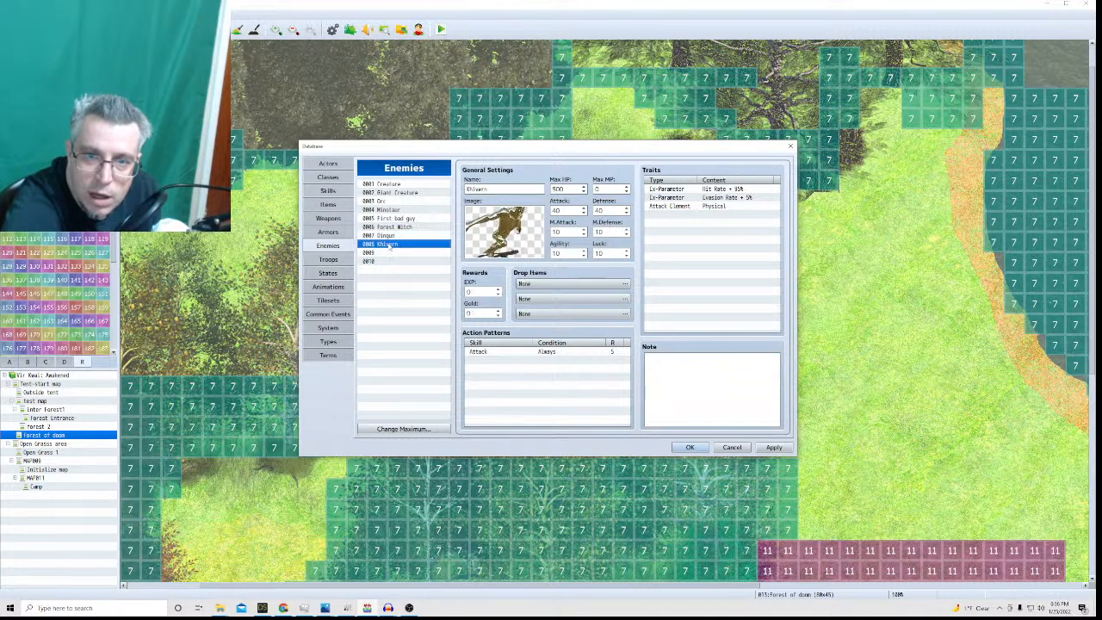
pyautogui.click(475, 292)
pyautogui.write('25')
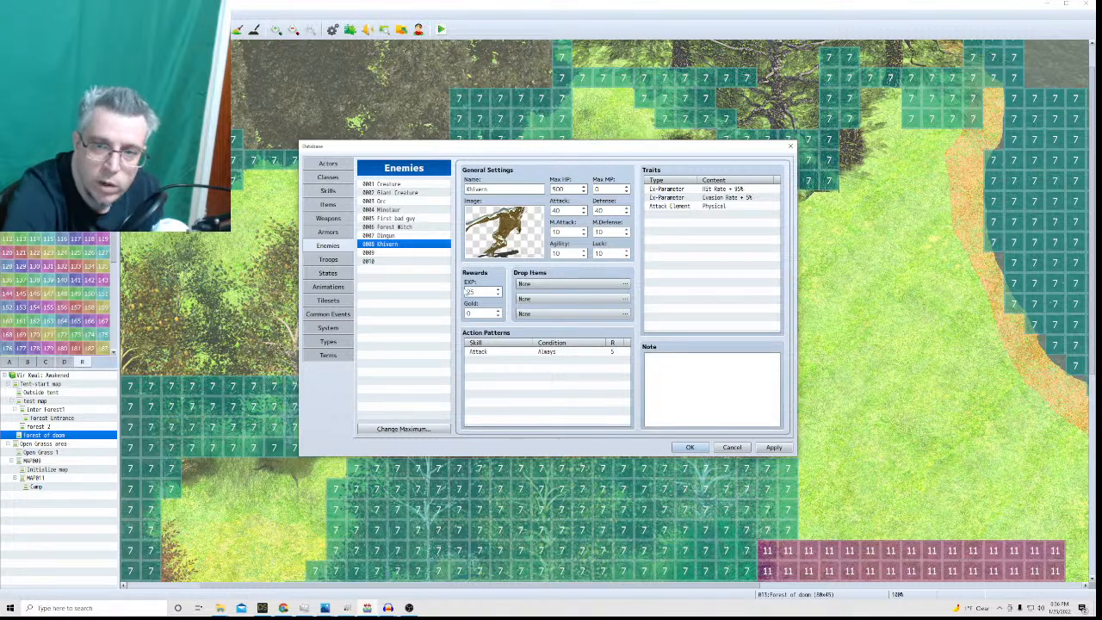
pyautogui.click(481, 312)
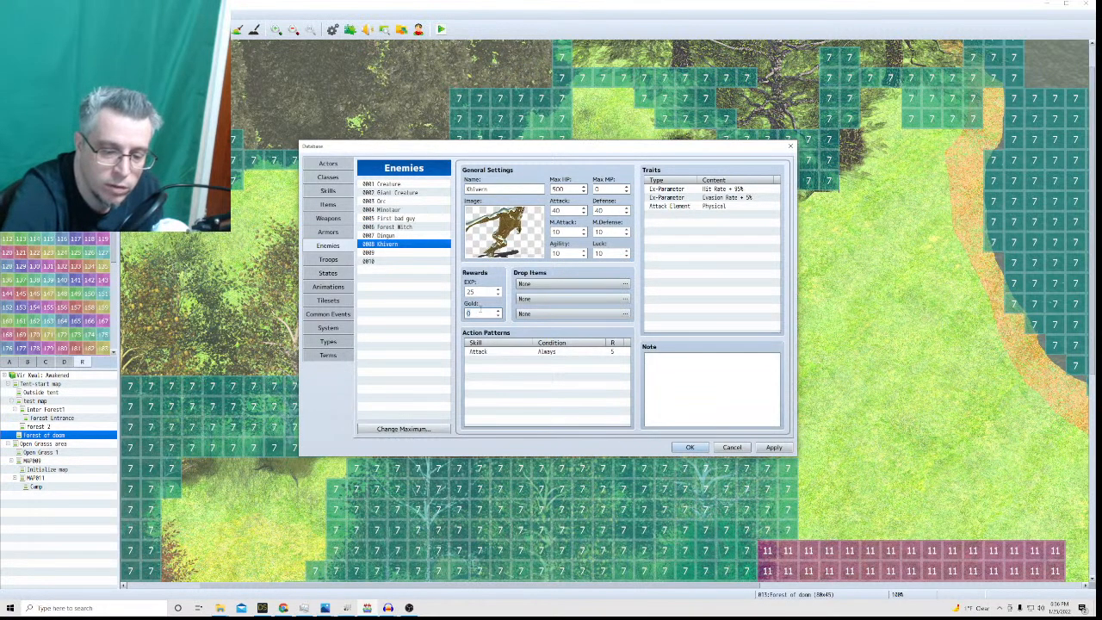
pyautogui.press('Return')
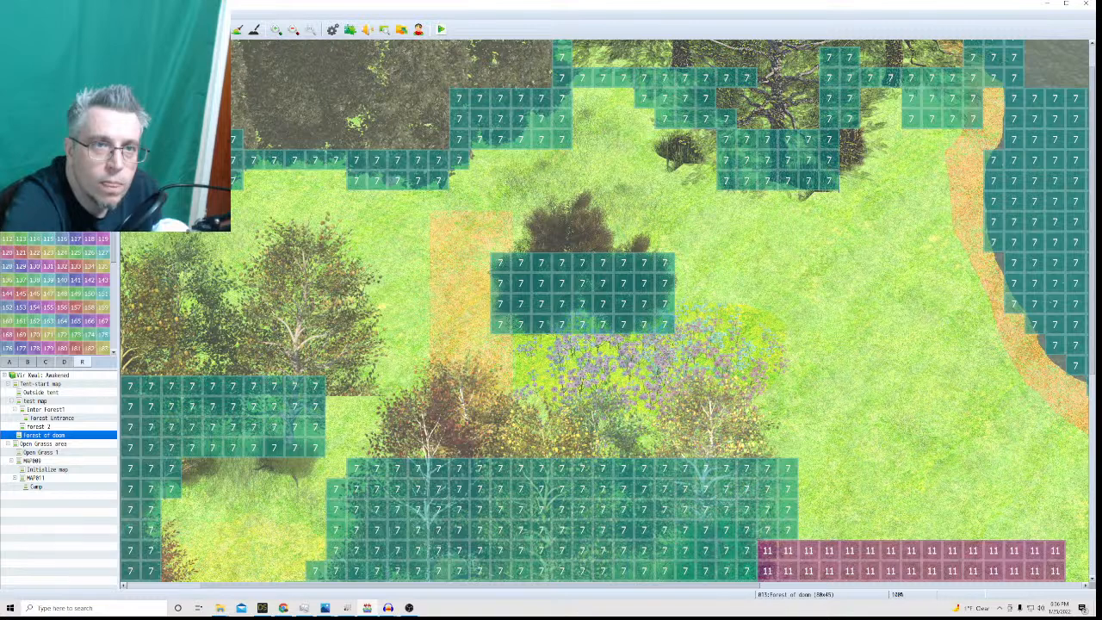
# Reopen the enemies in the database and compare Khivern's hit rate, evasion rate and attack element traits with Dingun's.
pyautogui.press('F9')
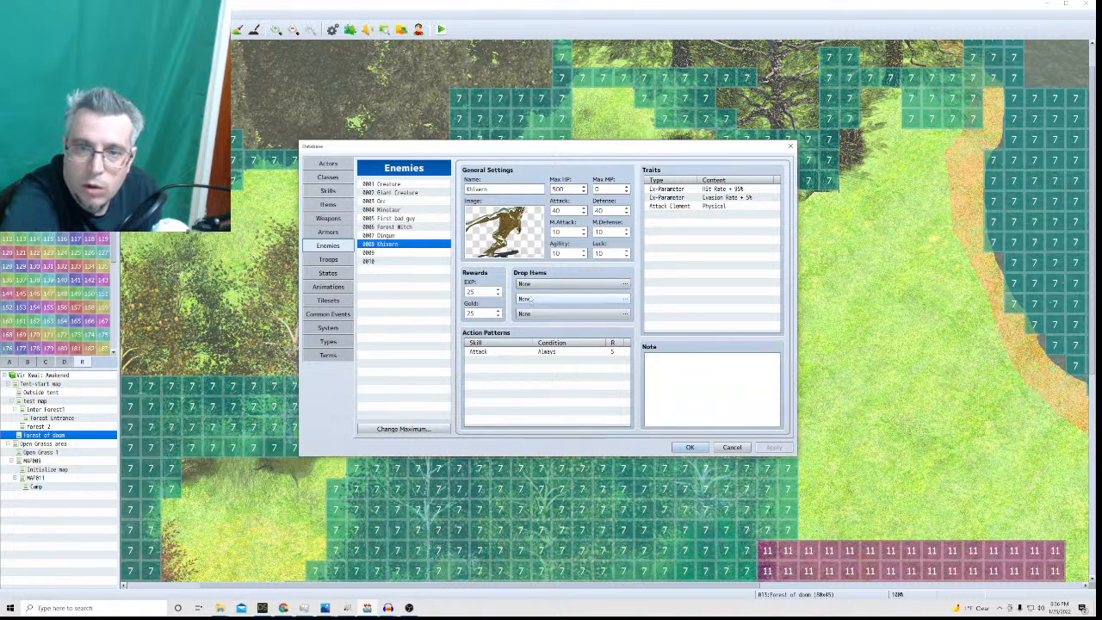
pyautogui.click(671, 189)
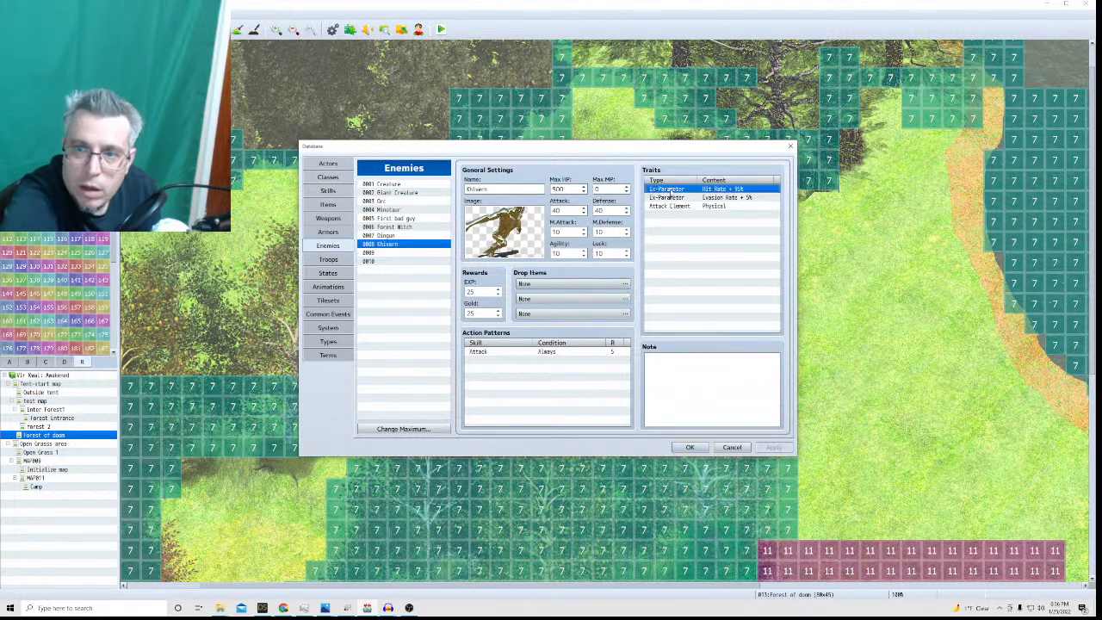
pyautogui.click(672, 197)
pyautogui.click(671, 207)
pyautogui.click(671, 190)
pyautogui.click(670, 197)
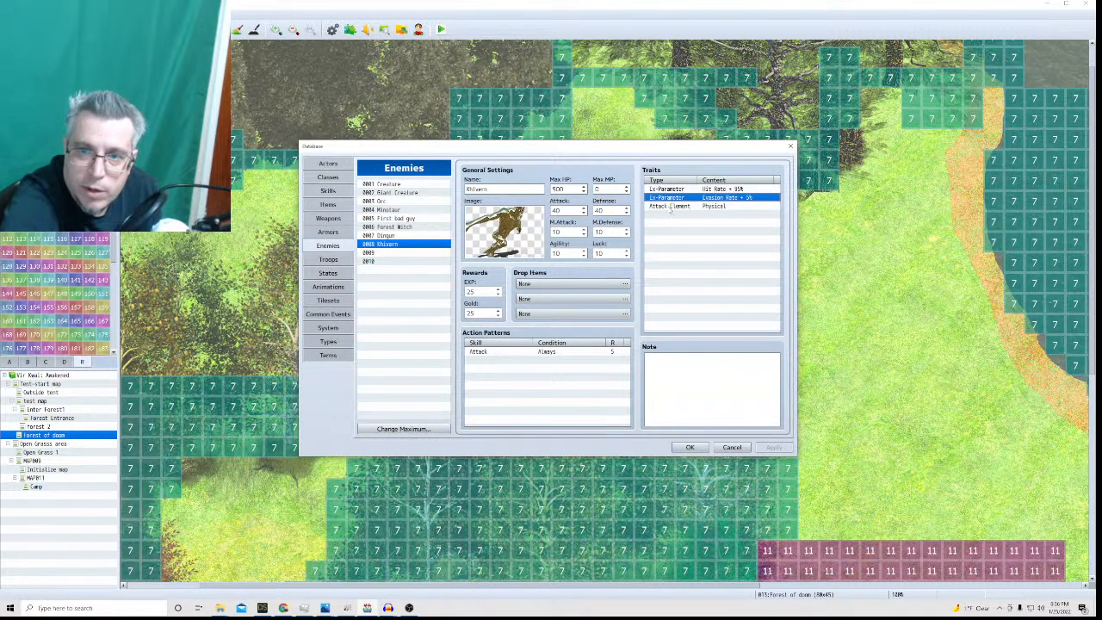
pyautogui.click(671, 207)
pyautogui.click(384, 236)
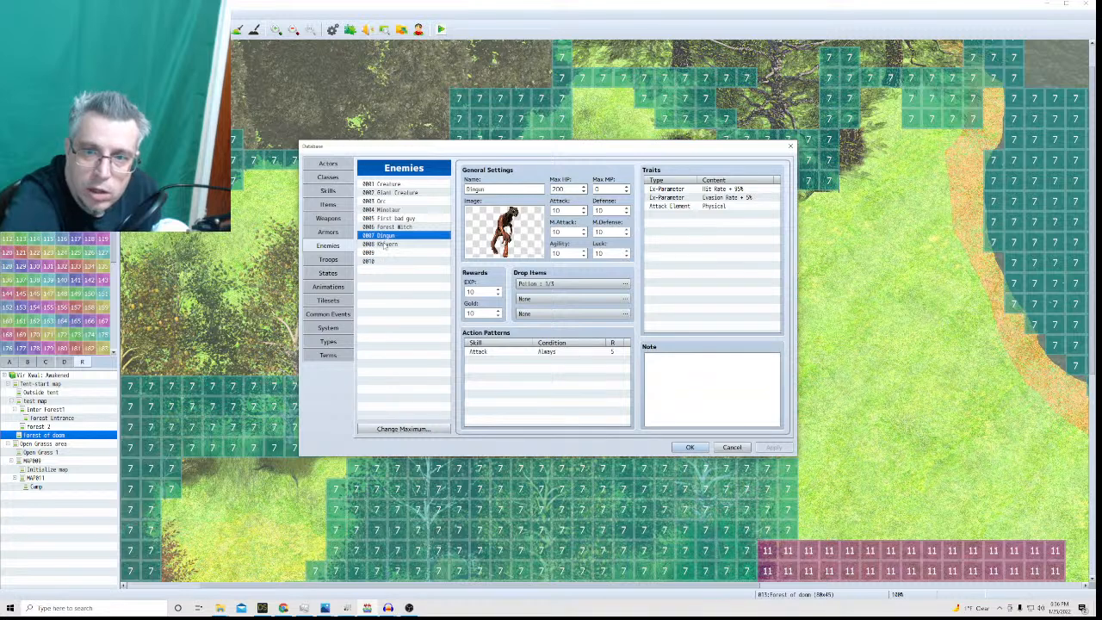
pyautogui.click(383, 245)
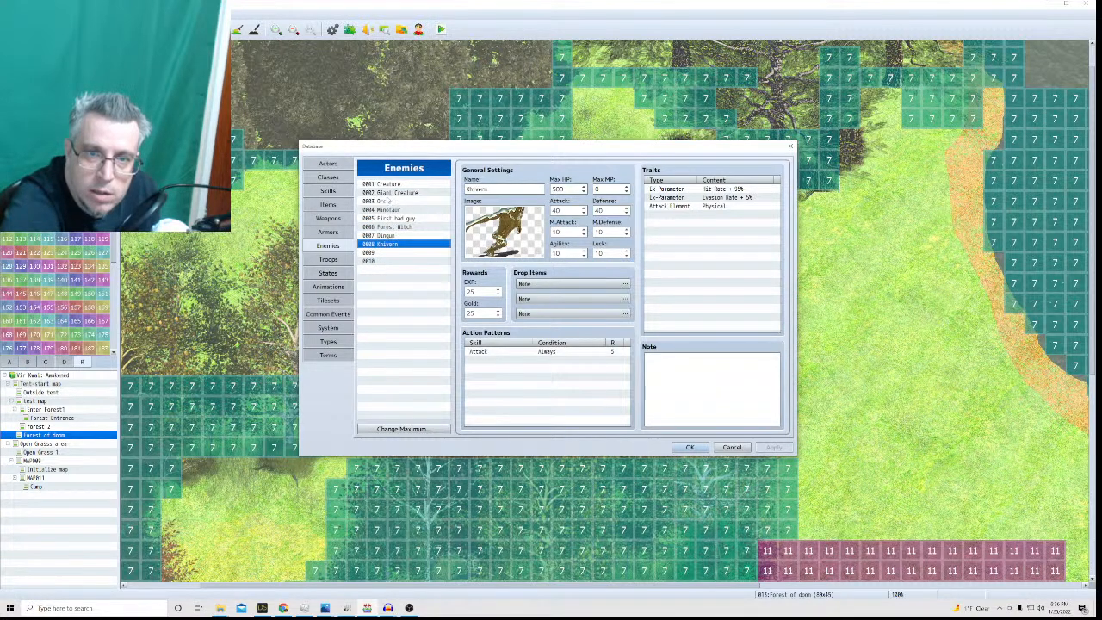
# Set the Giant Creature enemy's Max HP to 200.
pyautogui.click(388, 193)
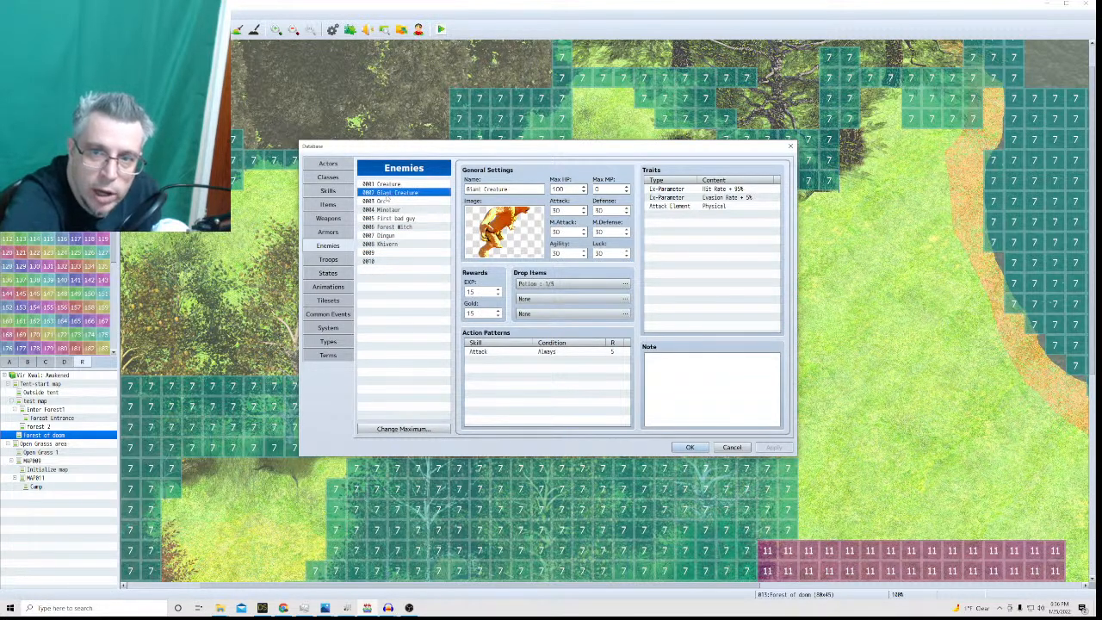
pyautogui.doubleClick(558, 189)
pyautogui.write('200')
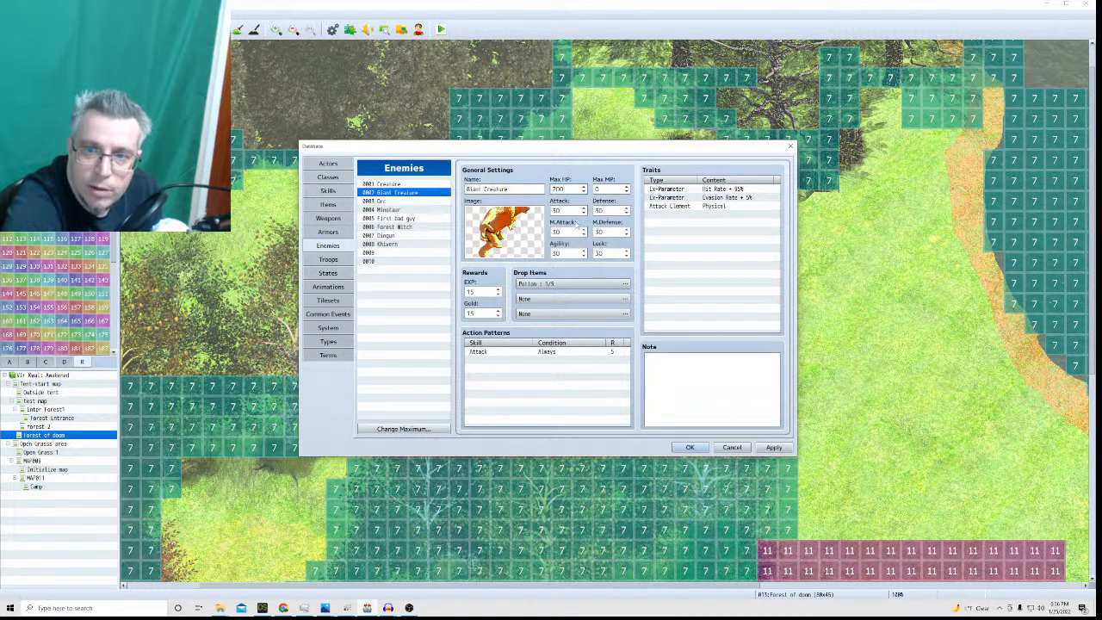
# Set the Dingun enemy's Agility to 20 and Defense to 15.
pyautogui.click(411, 235)
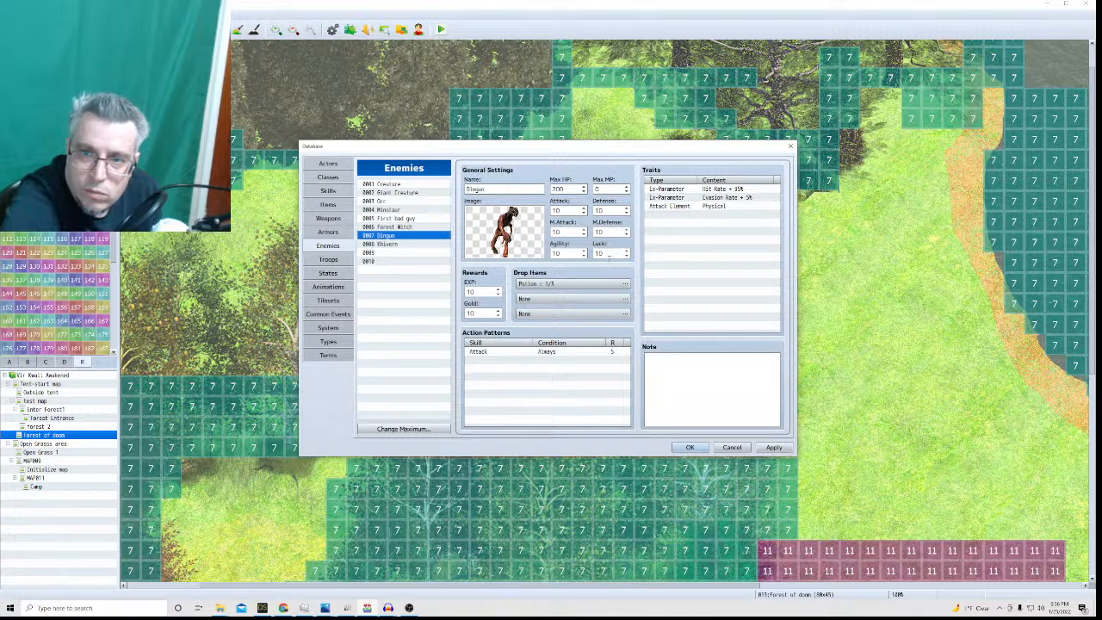
pyautogui.click(572, 253)
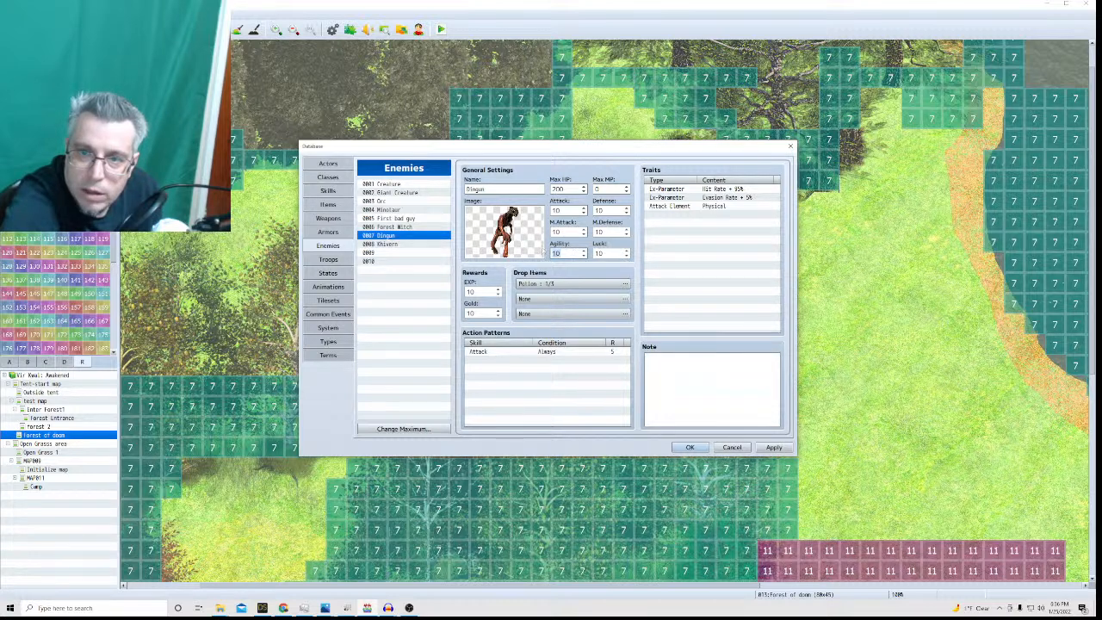
pyautogui.write('20')
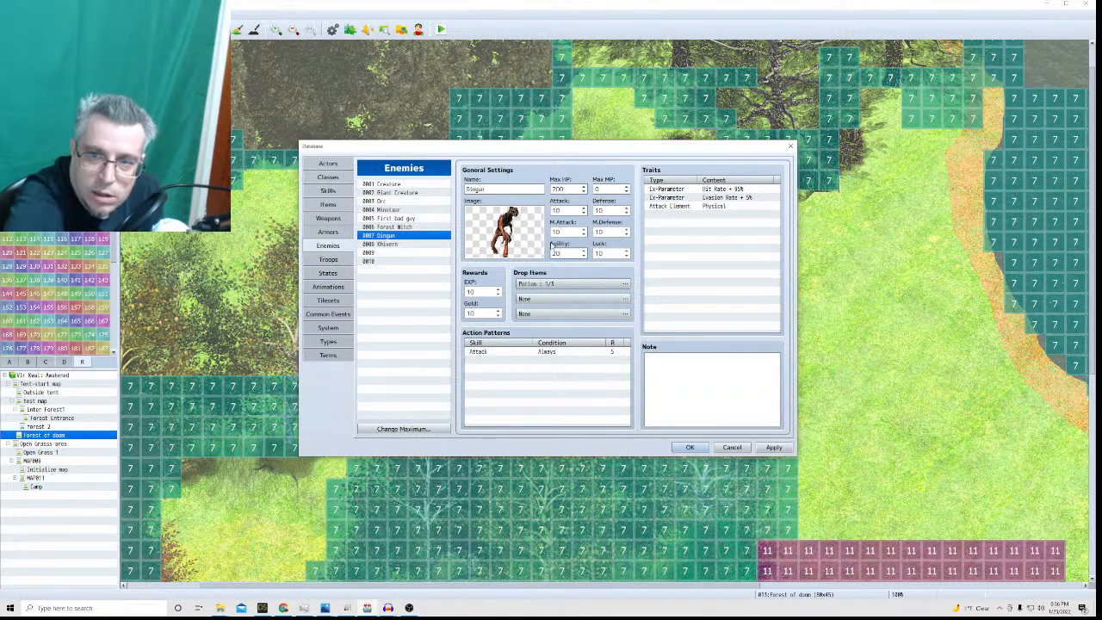
pyautogui.moveTo(552, 246)
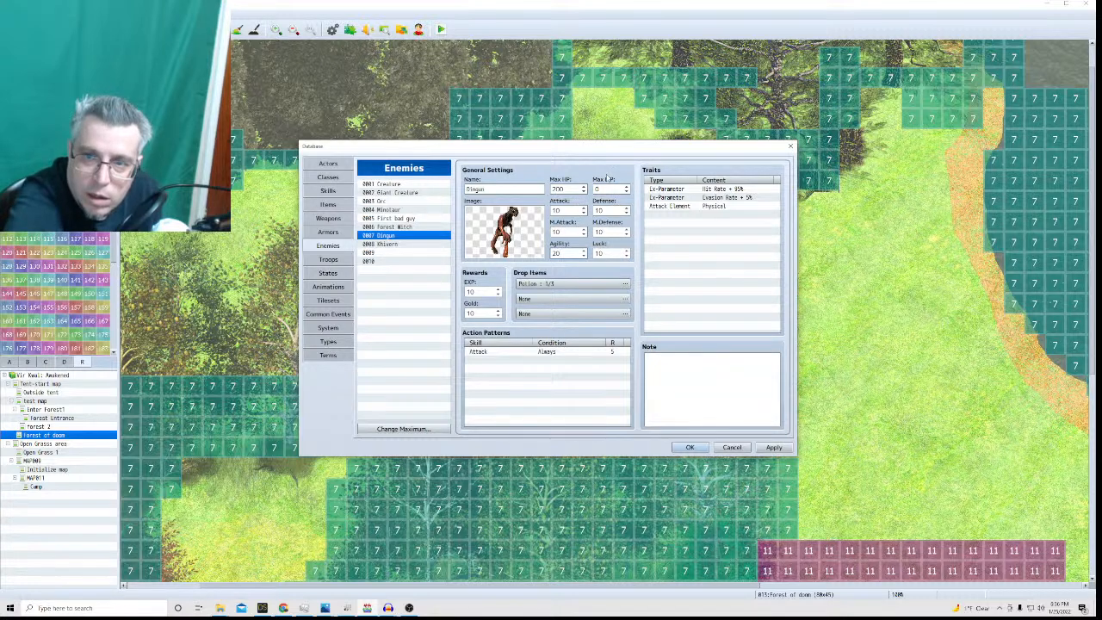
pyautogui.click(608, 209)
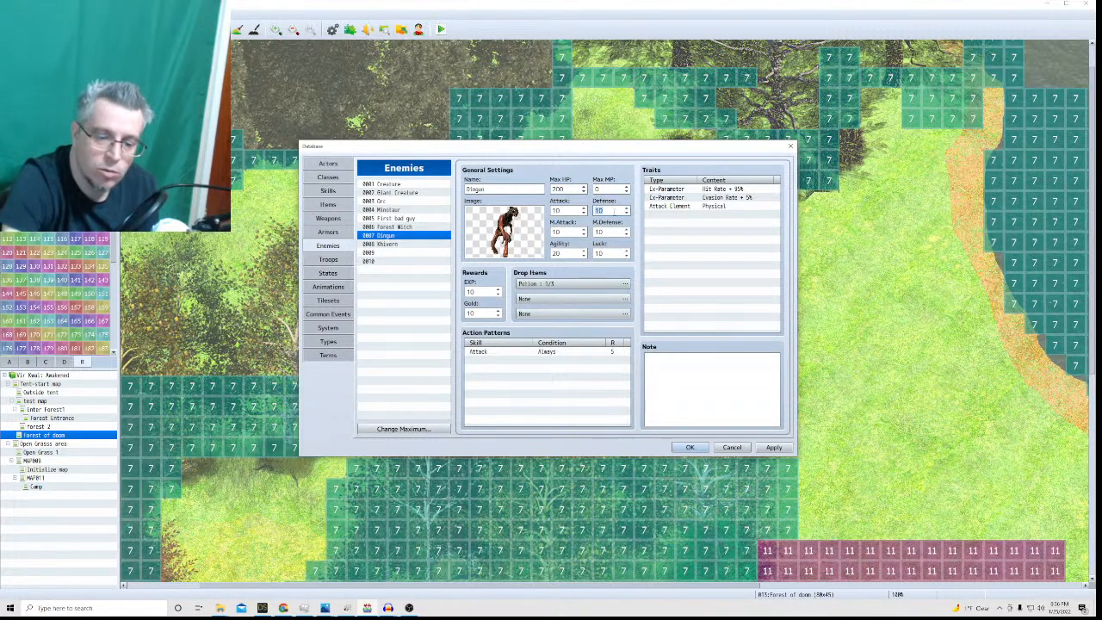
pyautogui.write('1')
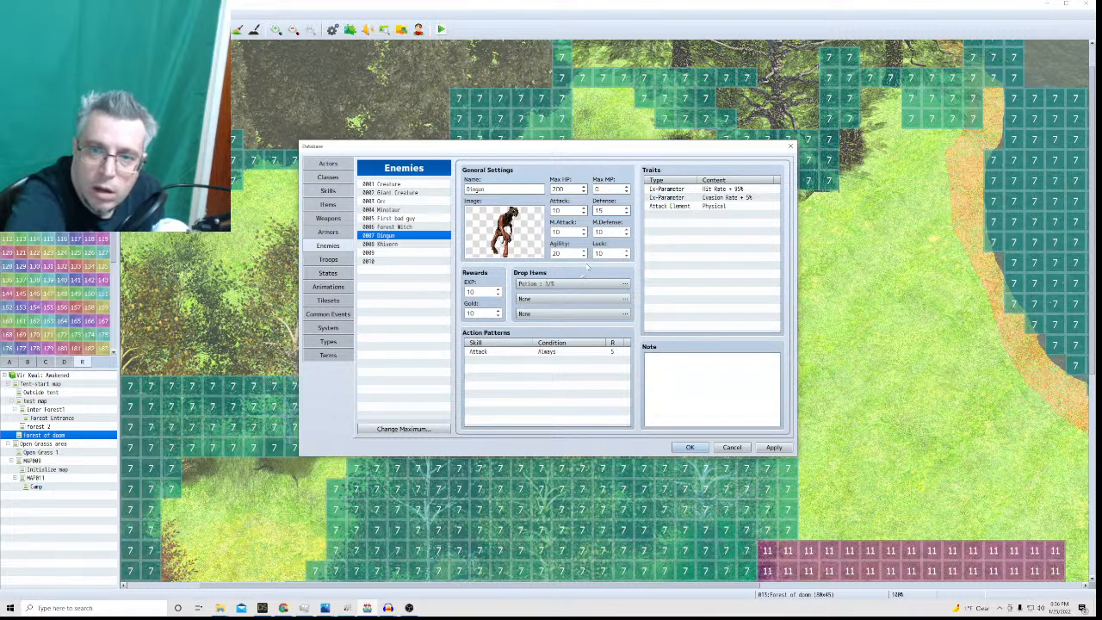
# Set the Khivern enemy's Defense to 20.
pyautogui.click(400, 243)
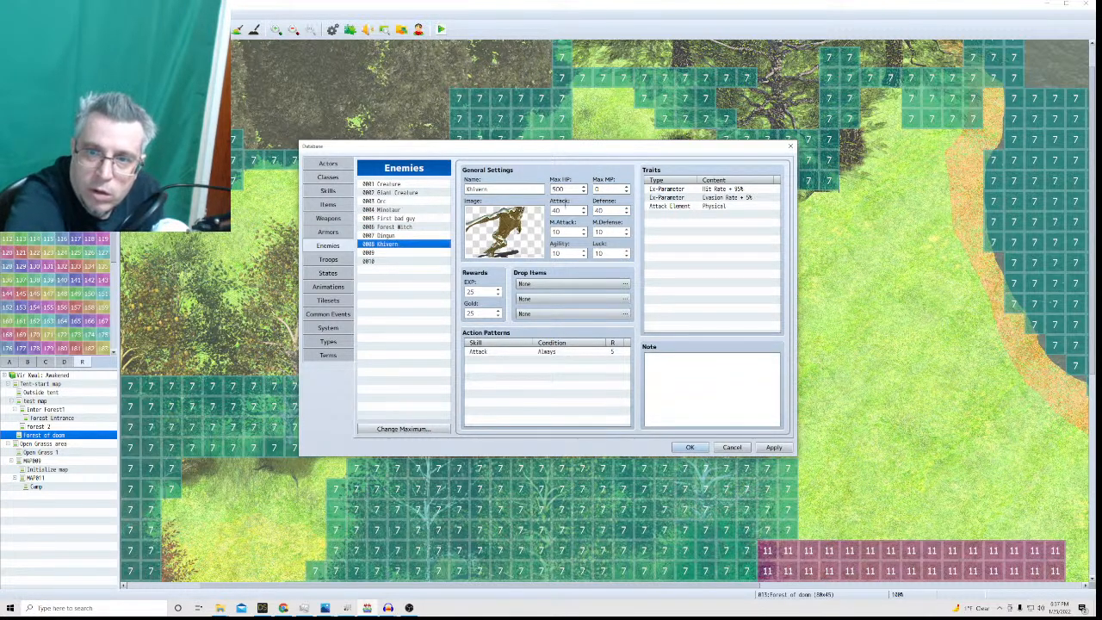
pyautogui.moveTo(606, 210); pyautogui.dragTo(596, 210)
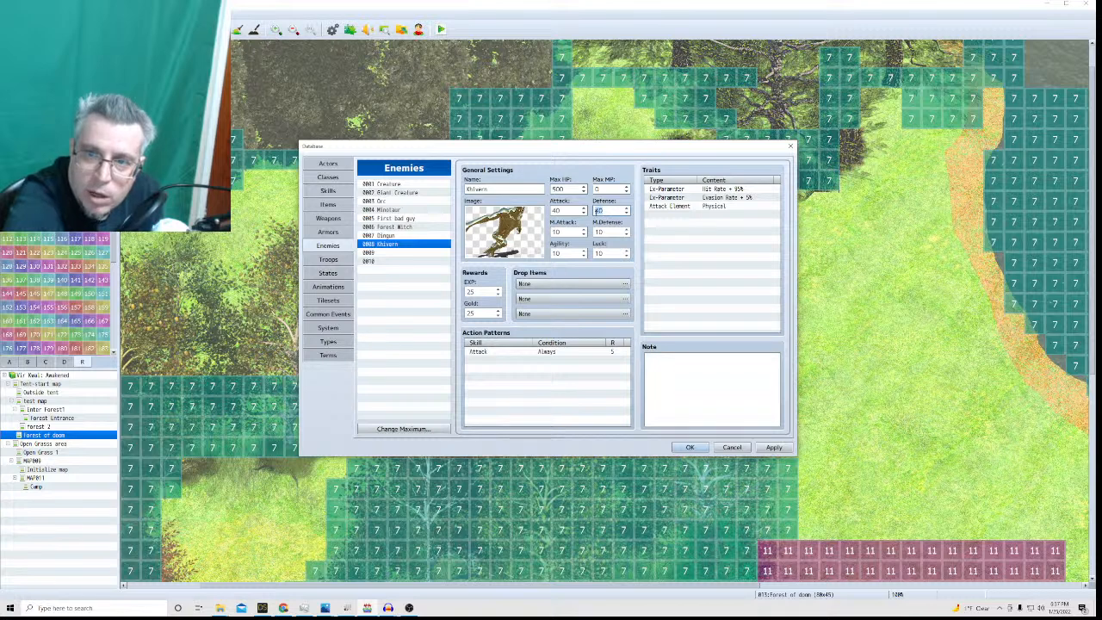
pyautogui.write('20')
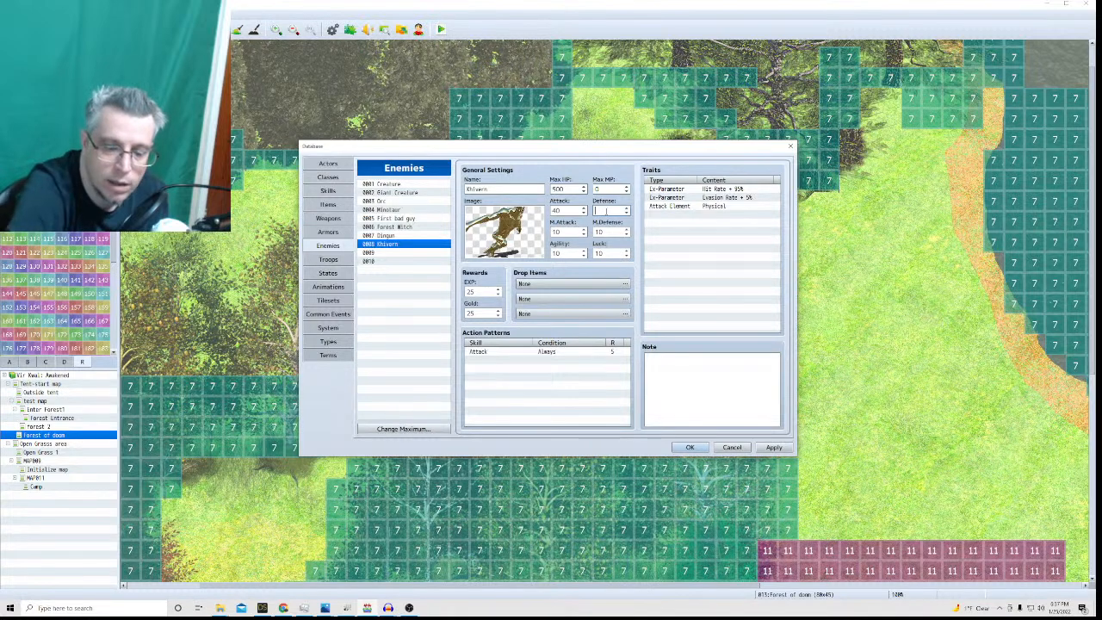
# Set the Giant Creature enemy's Defense to 10 and Max HP to 300.
pyautogui.click(390, 184)
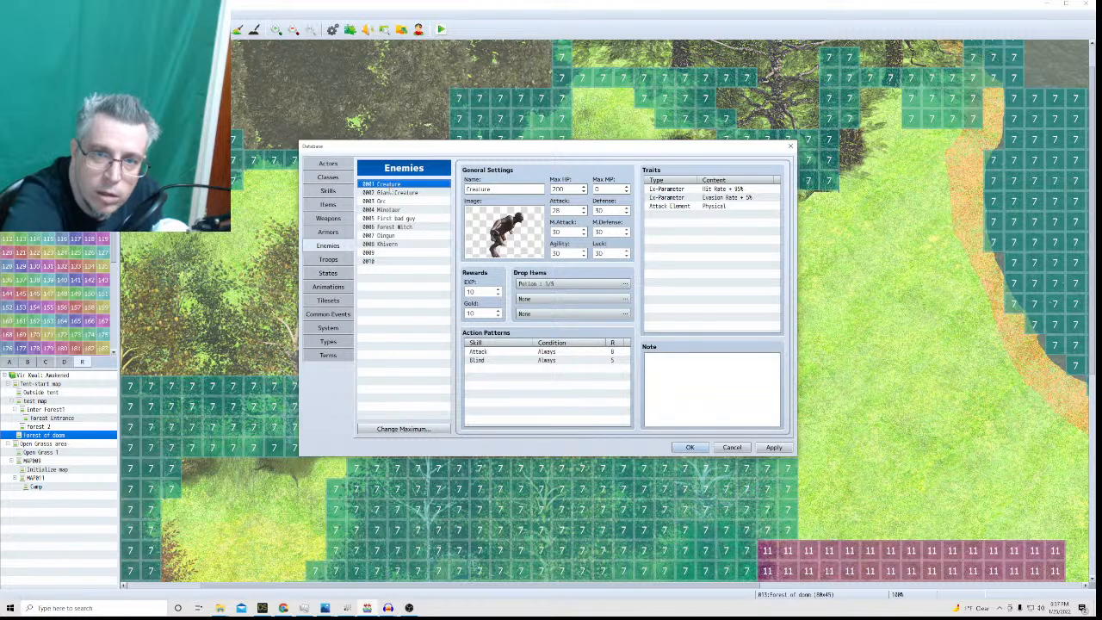
pyautogui.click(390, 193)
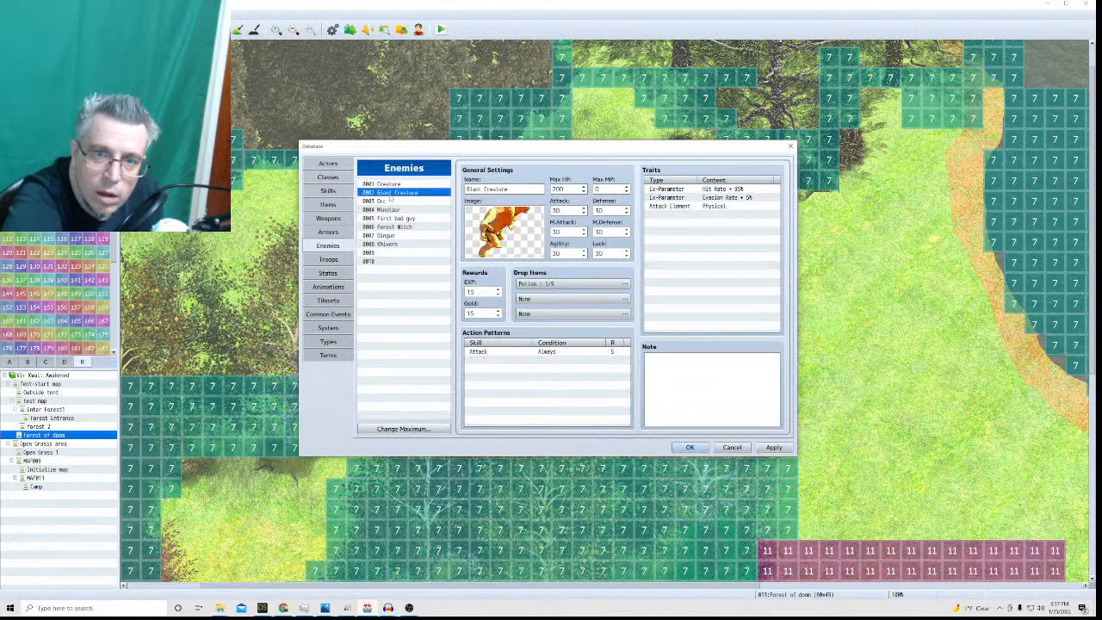
pyautogui.doubleClick(613, 210)
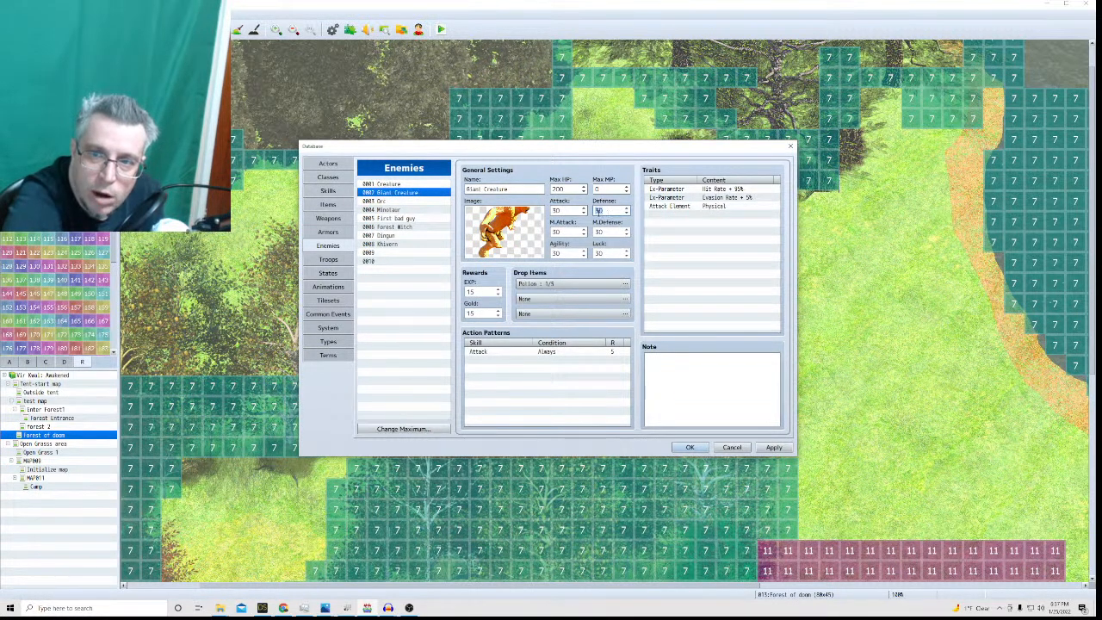
pyautogui.write('1')
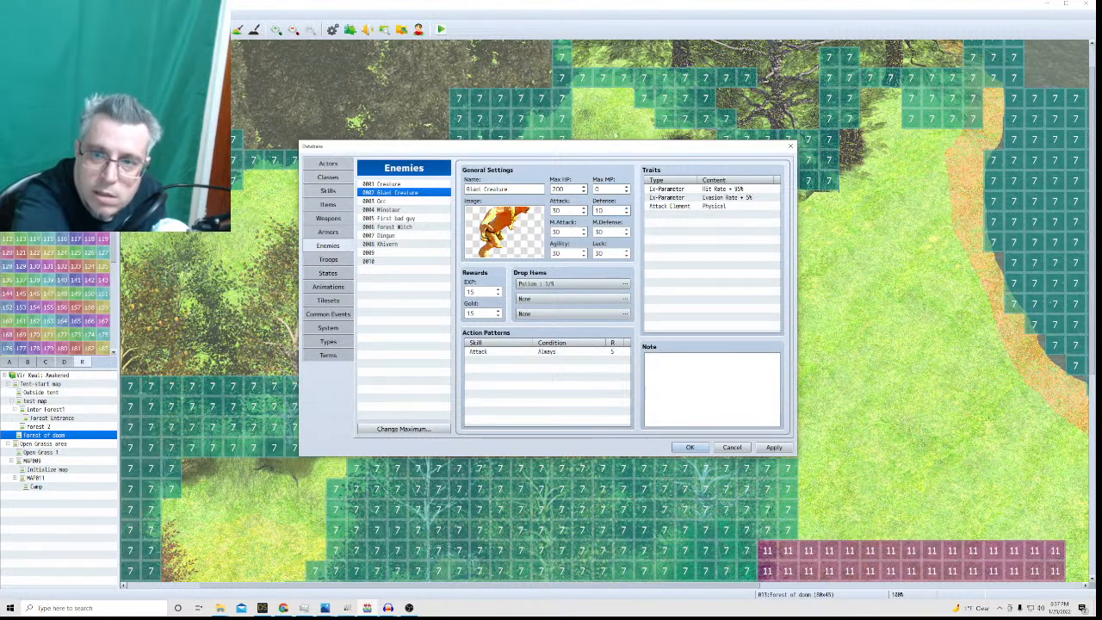
pyautogui.doubleClick(558, 188)
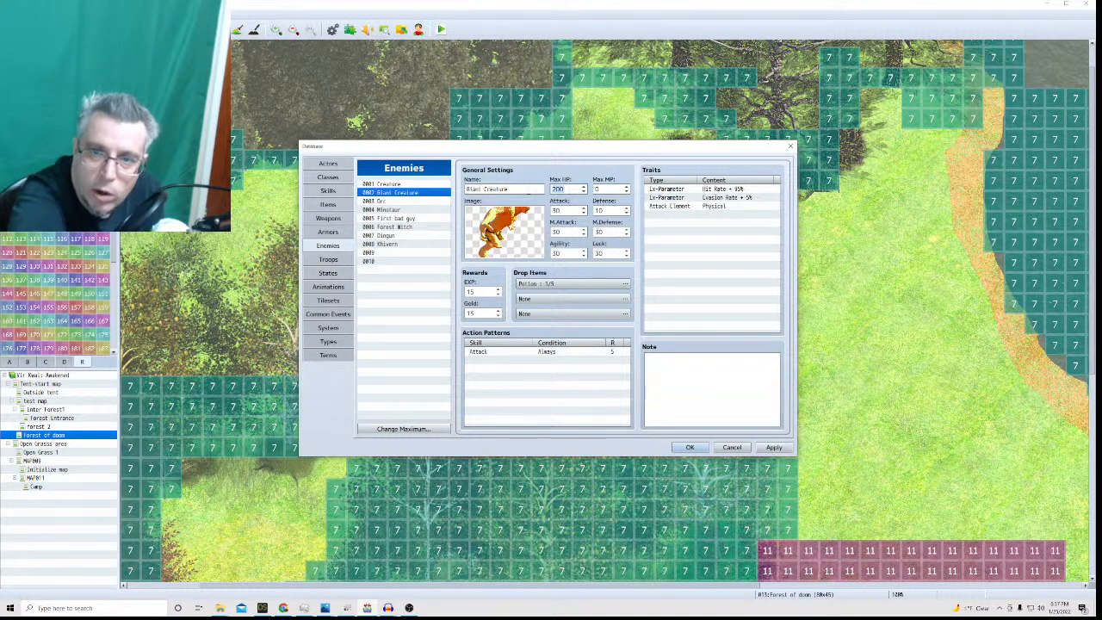
pyautogui.write('30')
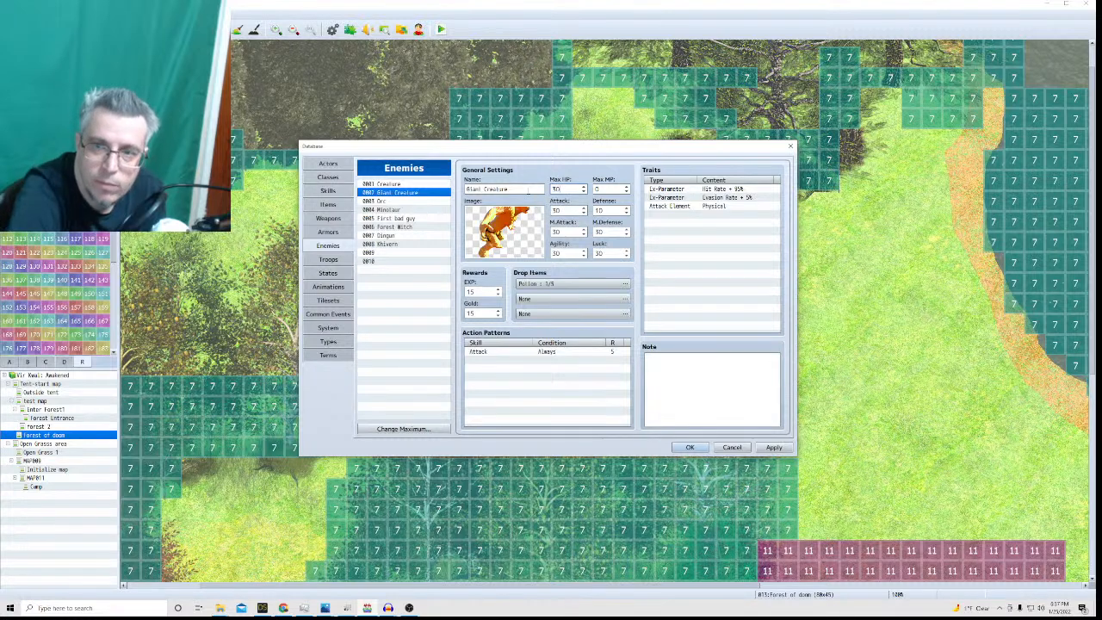
pyautogui.write('0')
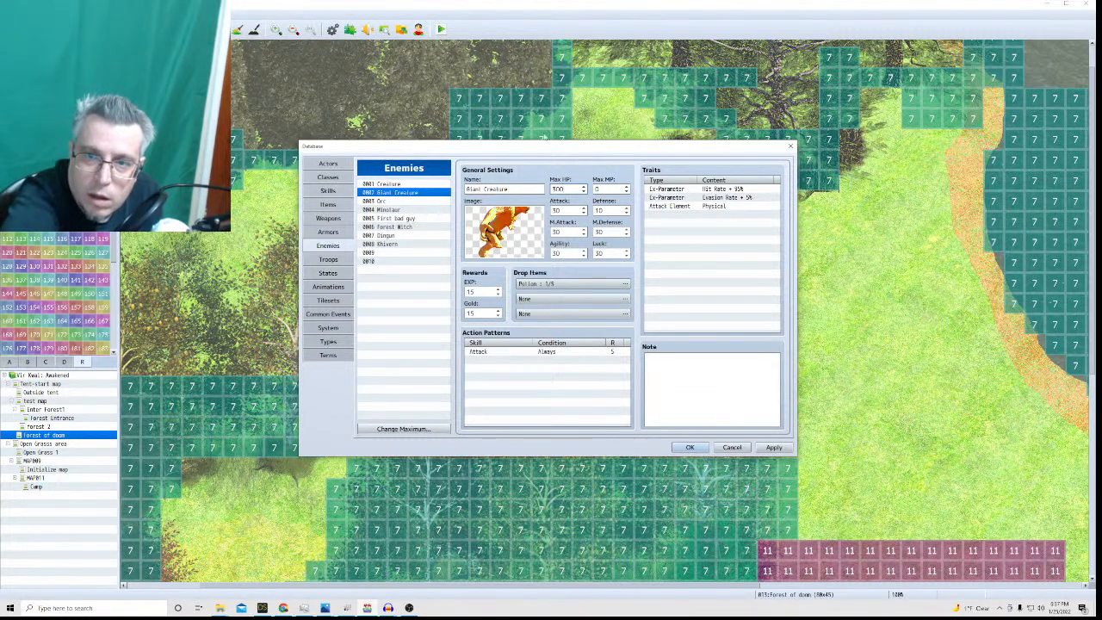
pyautogui.click(650, 213)
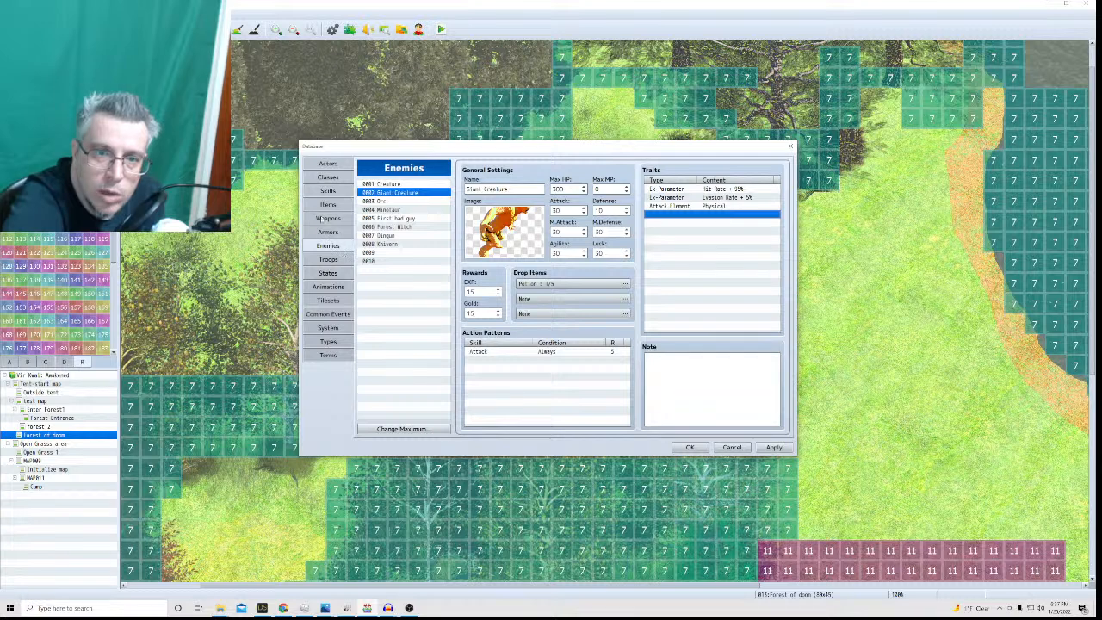
# Examine the database's troops, comparing the members and battle events of Forest Witch, First bad guy, Dingun and Giant Creature.
pyautogui.click(331, 259)
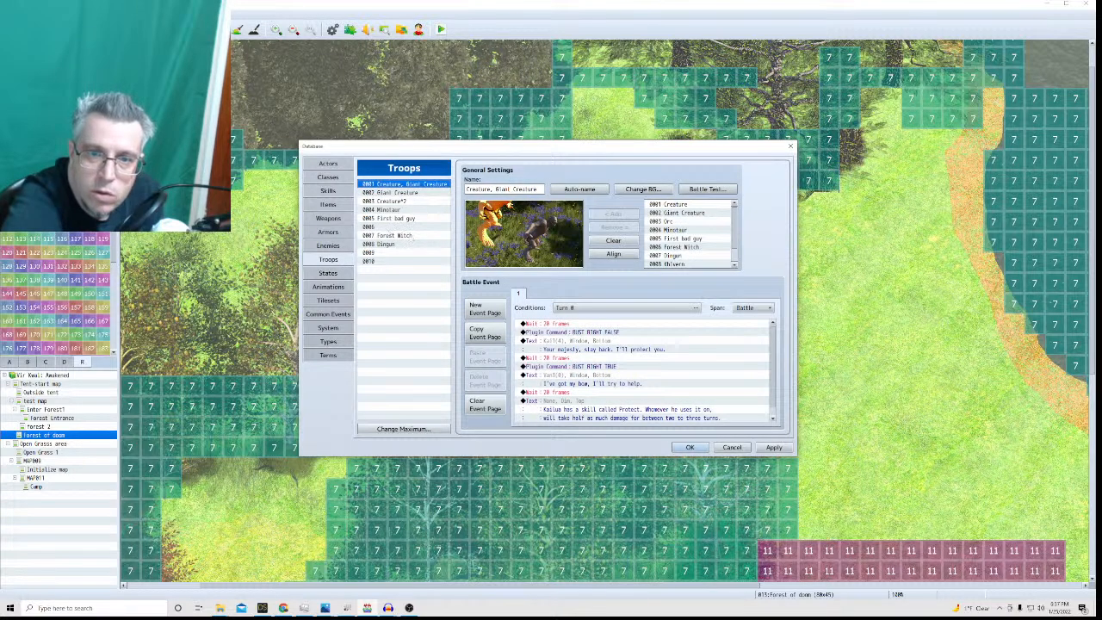
pyautogui.click(387, 235)
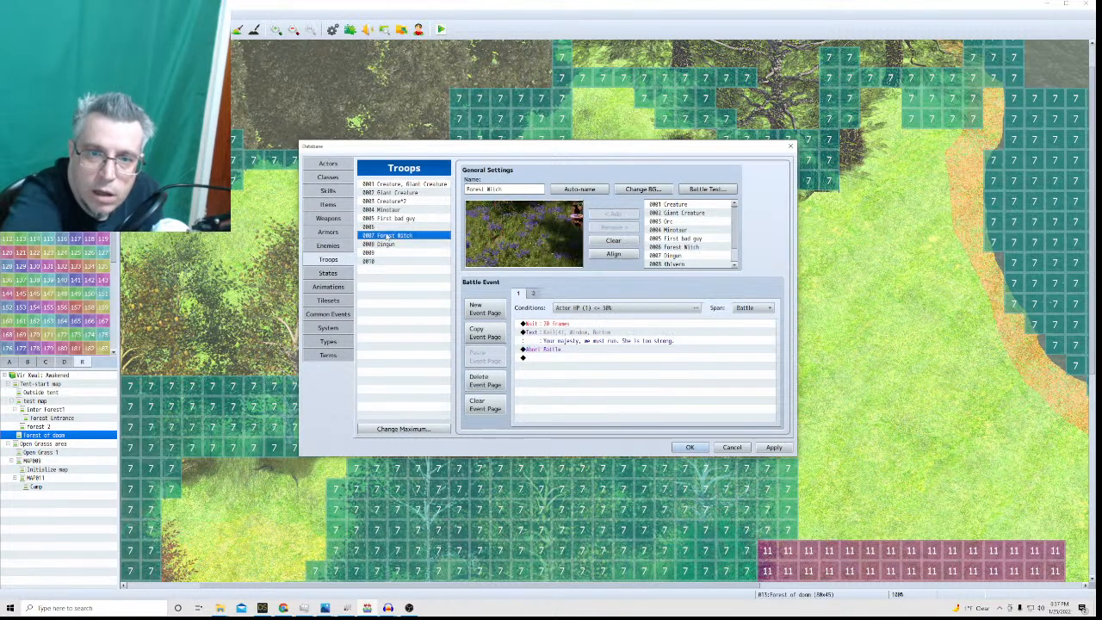
pyautogui.click(386, 219)
pyautogui.click(388, 245)
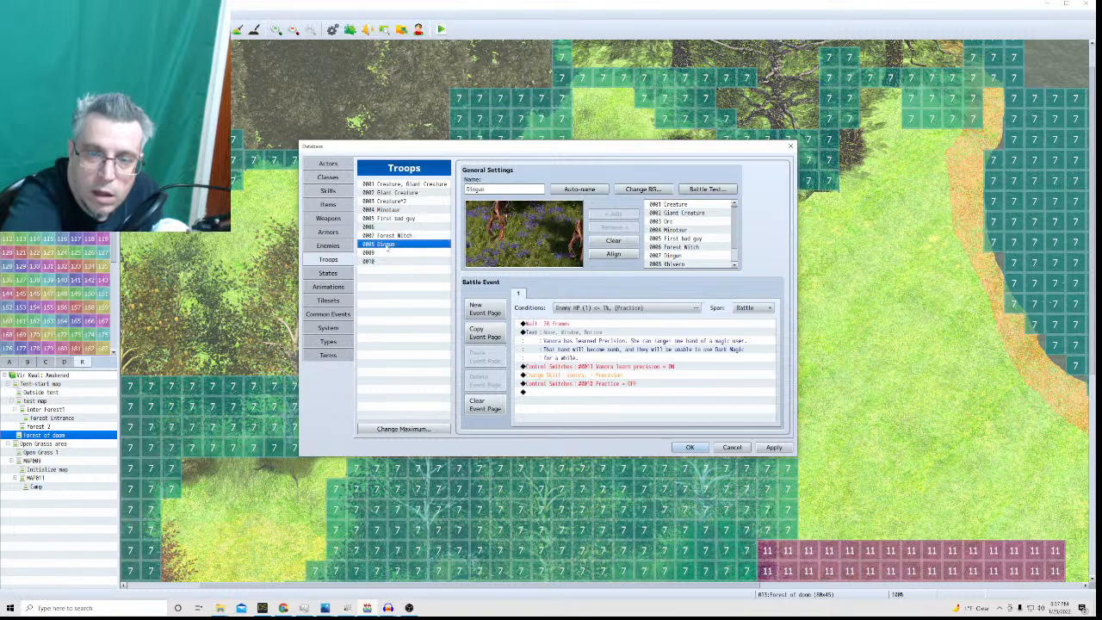
pyautogui.click(381, 193)
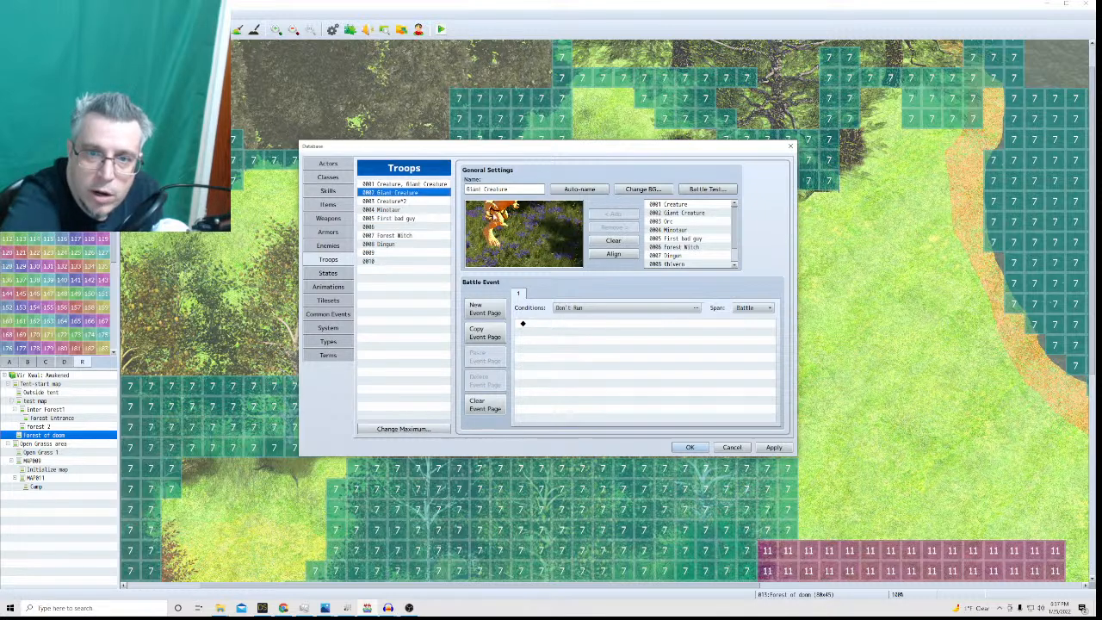
pyautogui.click(396, 226)
pyautogui.click(392, 193)
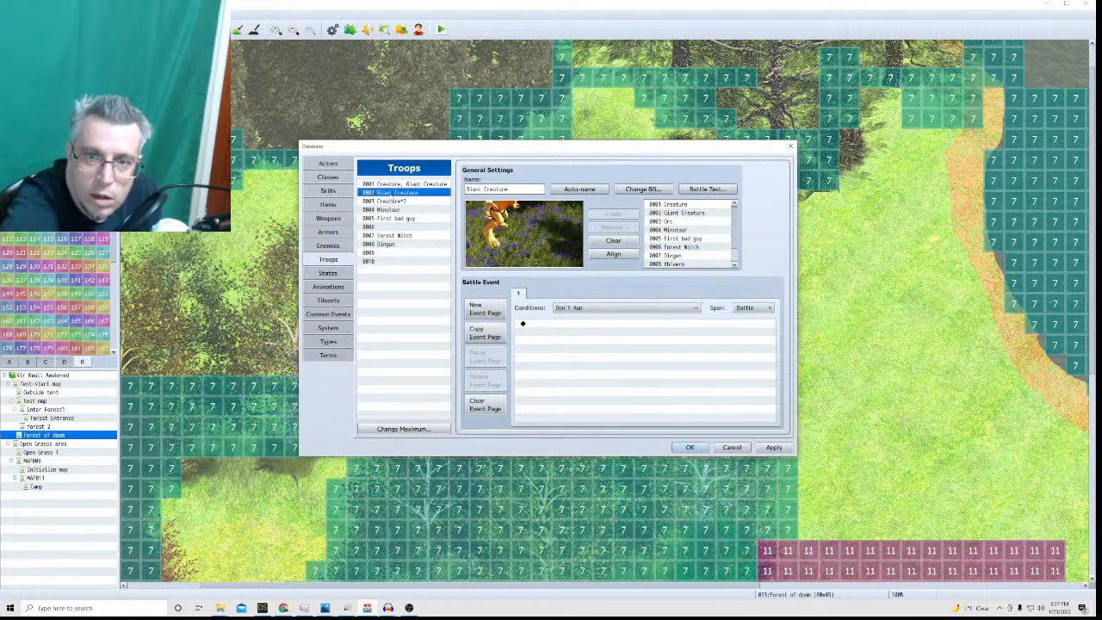
# Clear the enemies from unnamed troop 0009, add a Giant Creature, and place it on the left side of the battlefield.
pyautogui.click(393, 226)
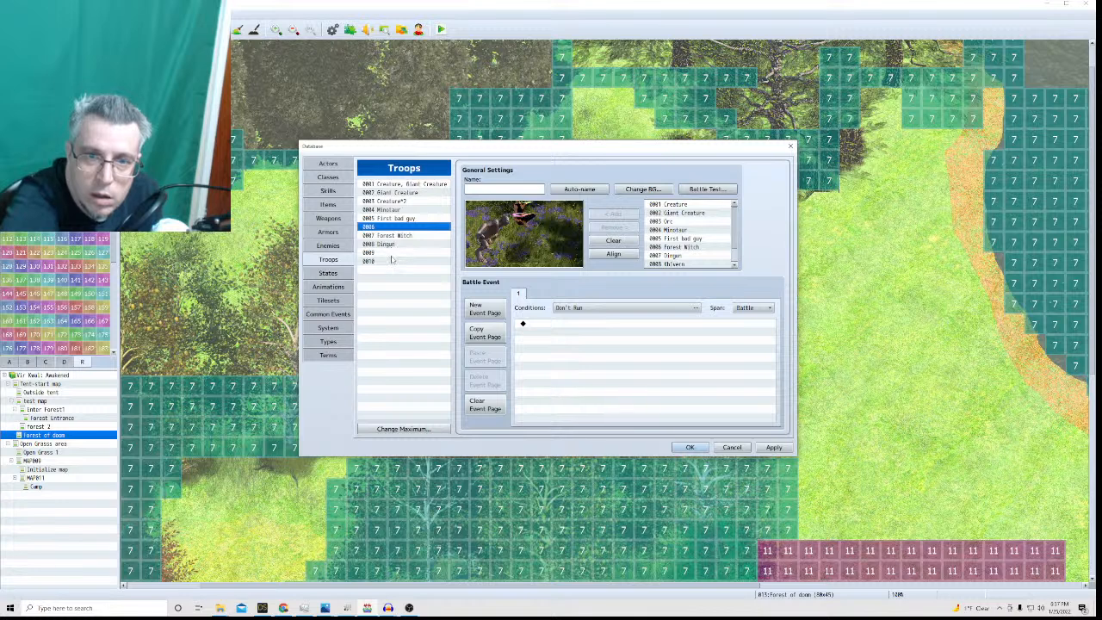
pyautogui.click(391, 253)
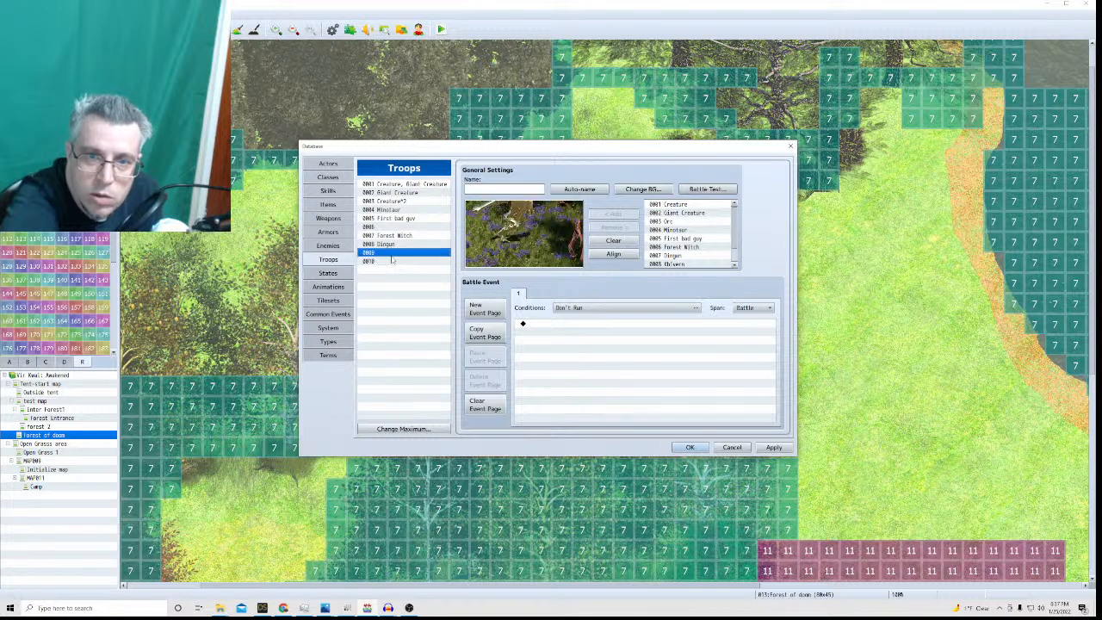
pyautogui.click(613, 241)
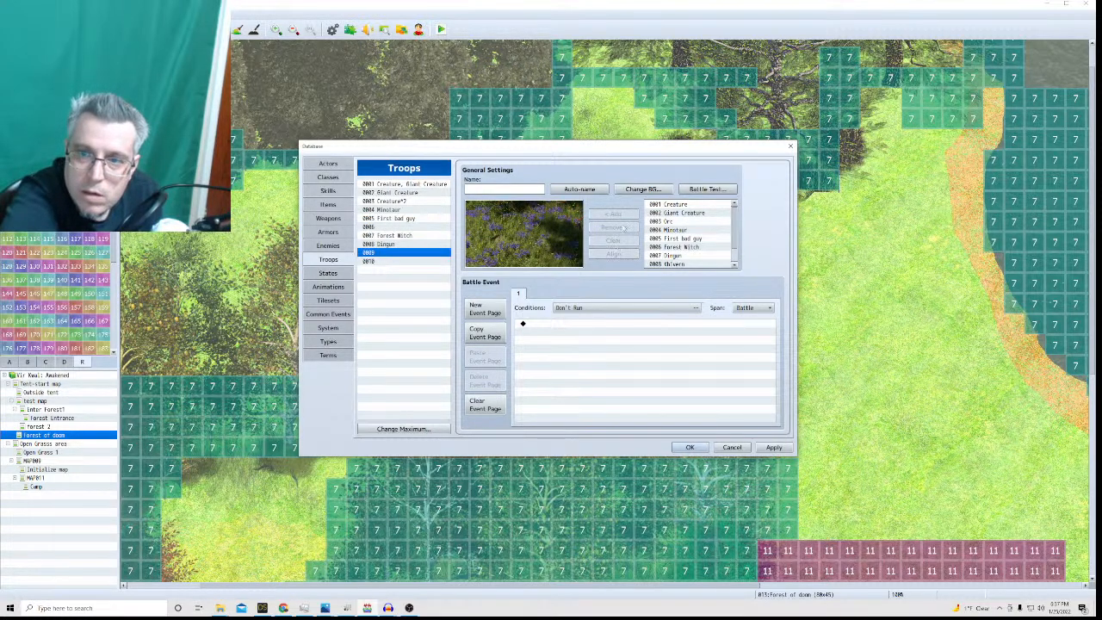
pyautogui.click(684, 214)
pyautogui.click(609, 214)
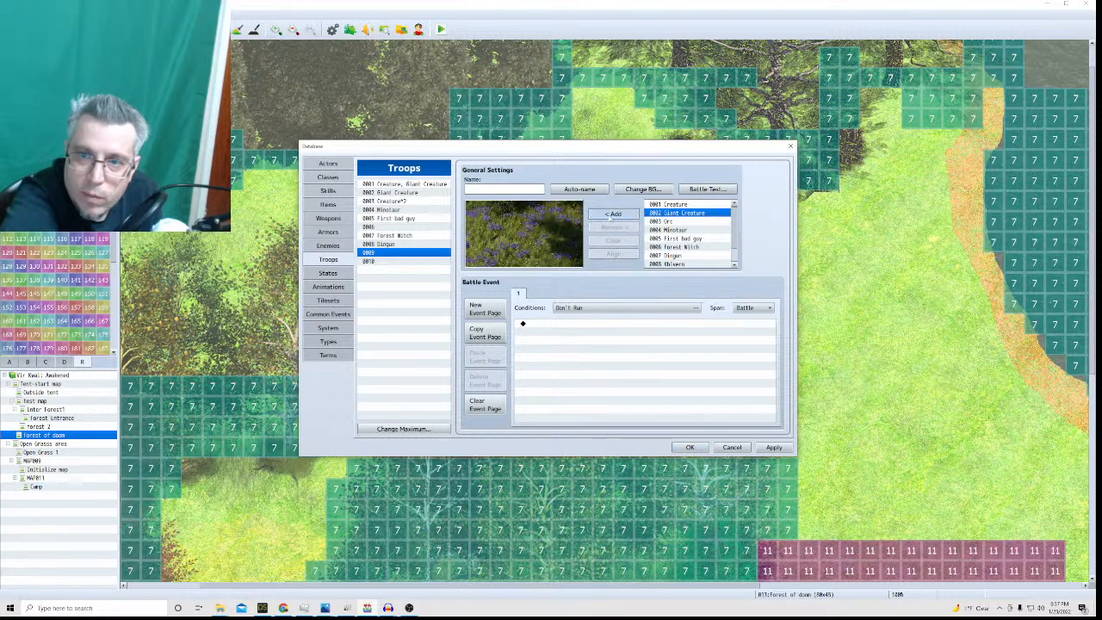
pyautogui.moveTo(533, 211); pyautogui.dragTo(492, 214)
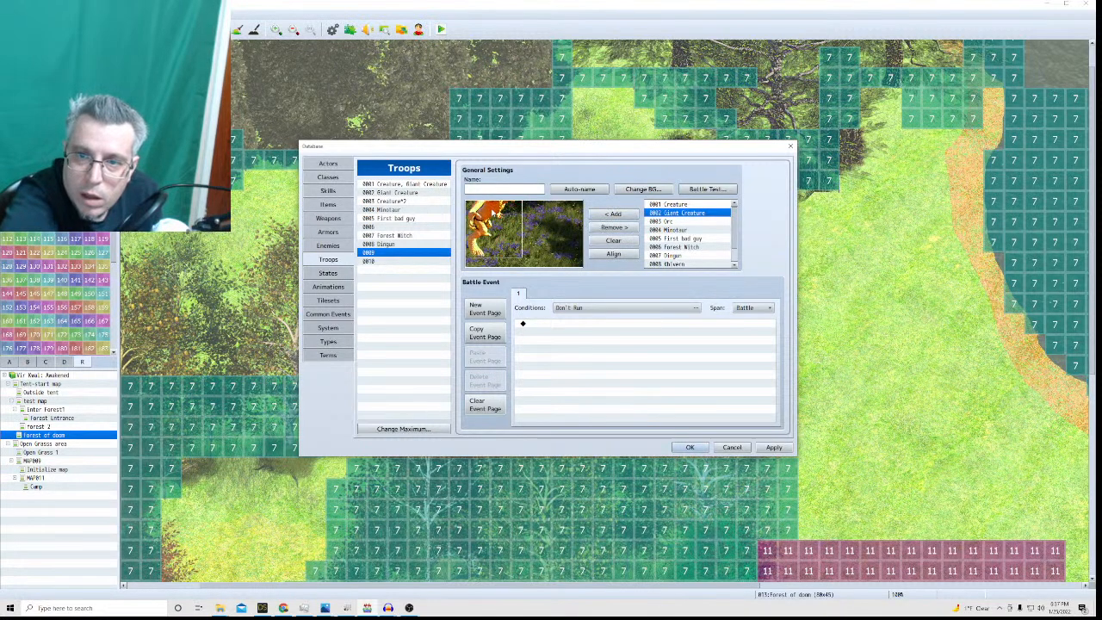
# Add a Dingun on the right side of troop 0009, nudge the Giant Creature upward, and auto-name the troop.
pyautogui.click(688, 255)
pyautogui.click(613, 213)
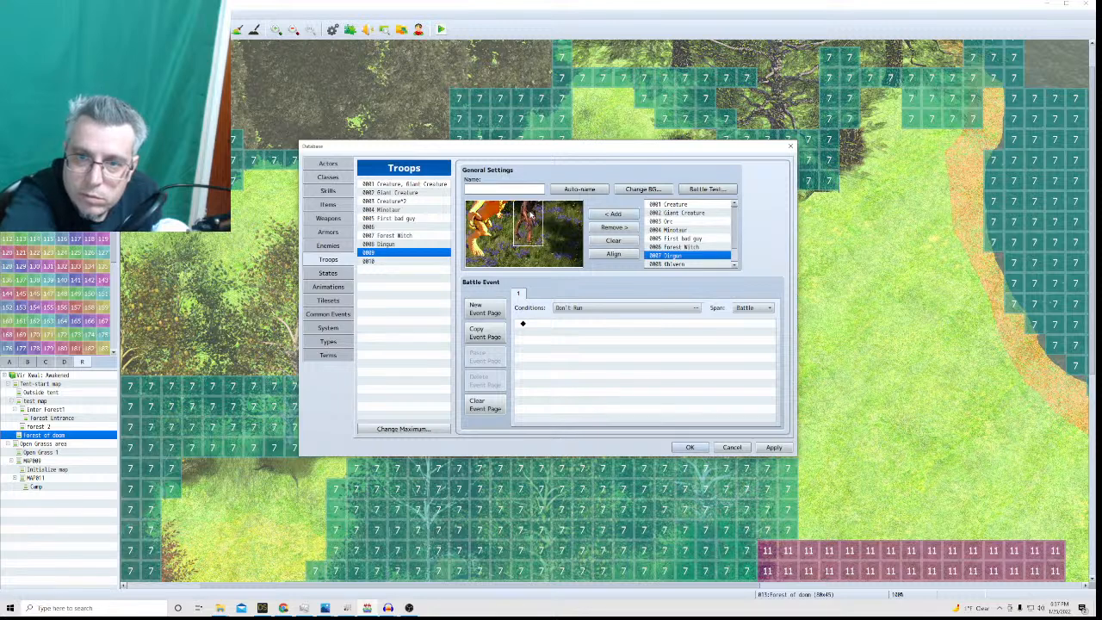
pyautogui.moveTo(531, 215); pyautogui.dragTo(569, 234)
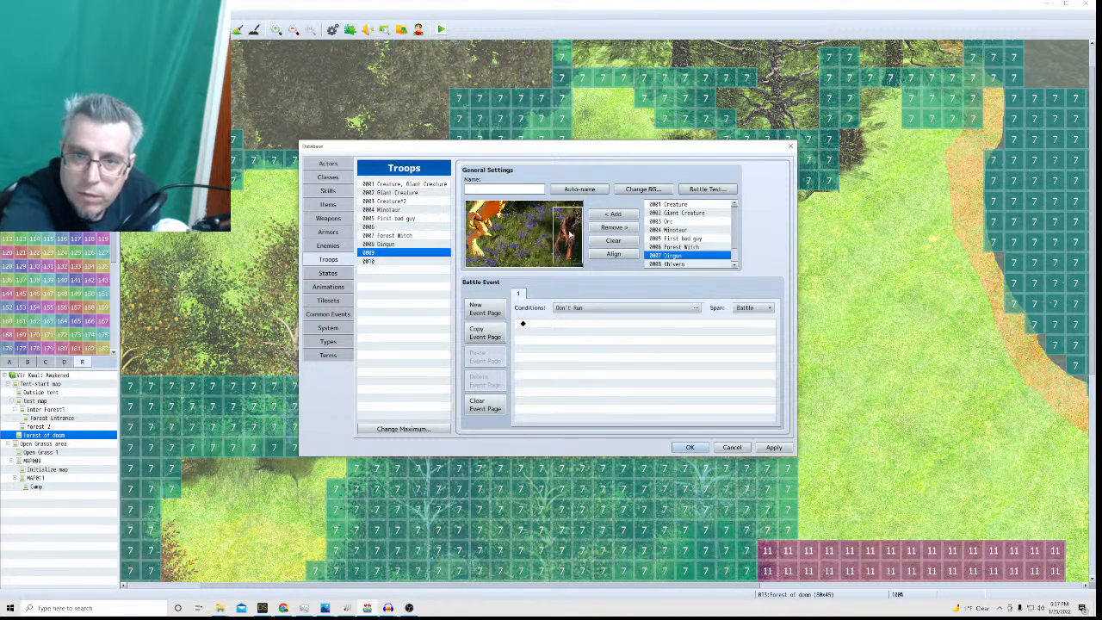
pyautogui.moveTo(492, 229); pyautogui.dragTo(494, 217)
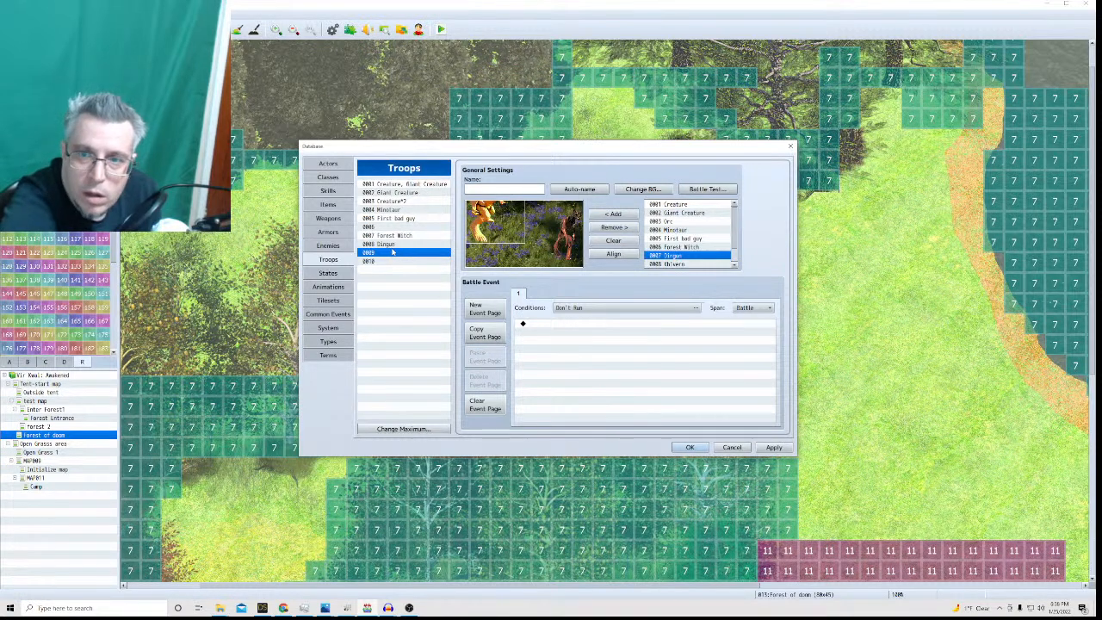
pyautogui.click(581, 189)
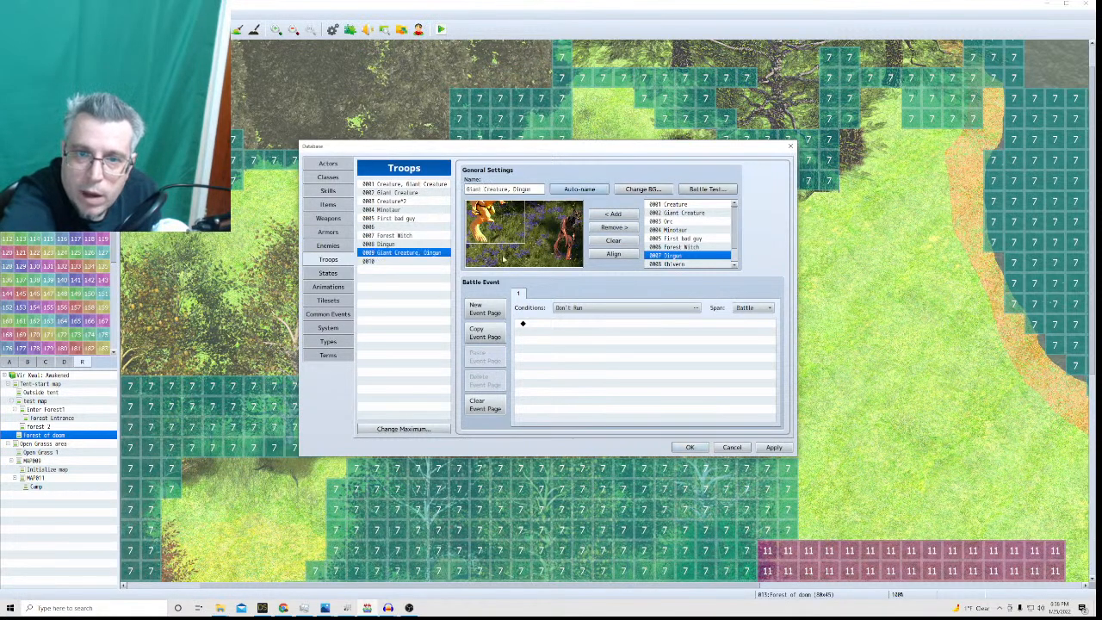
# Select the empty troop 0010.
pyautogui.click(426, 261)
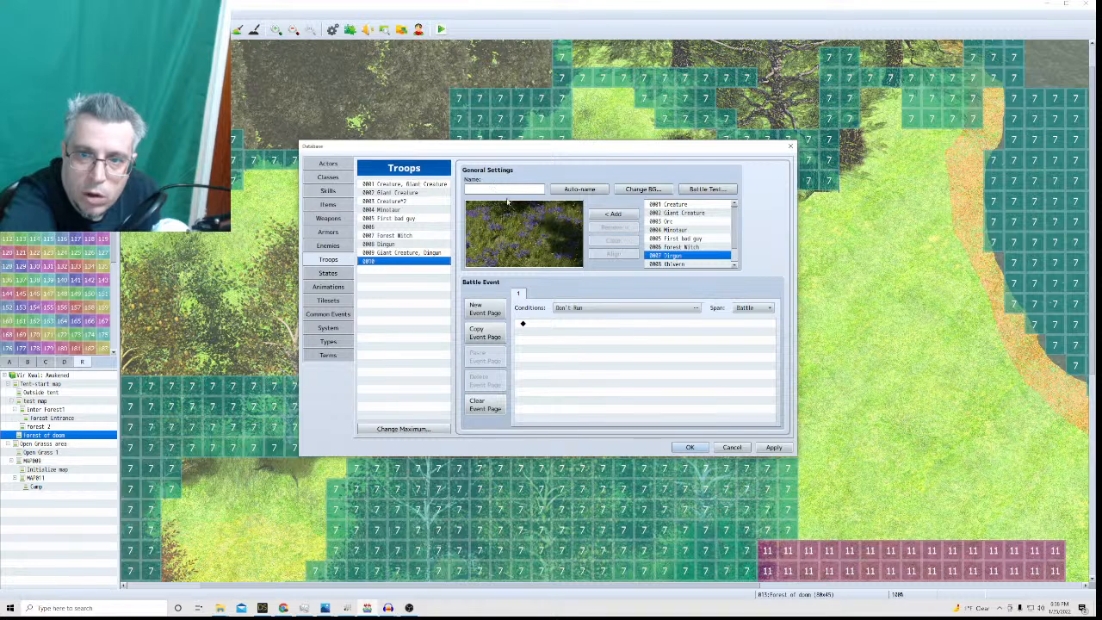
pyautogui.click(612, 213)
pyautogui.click(611, 213)
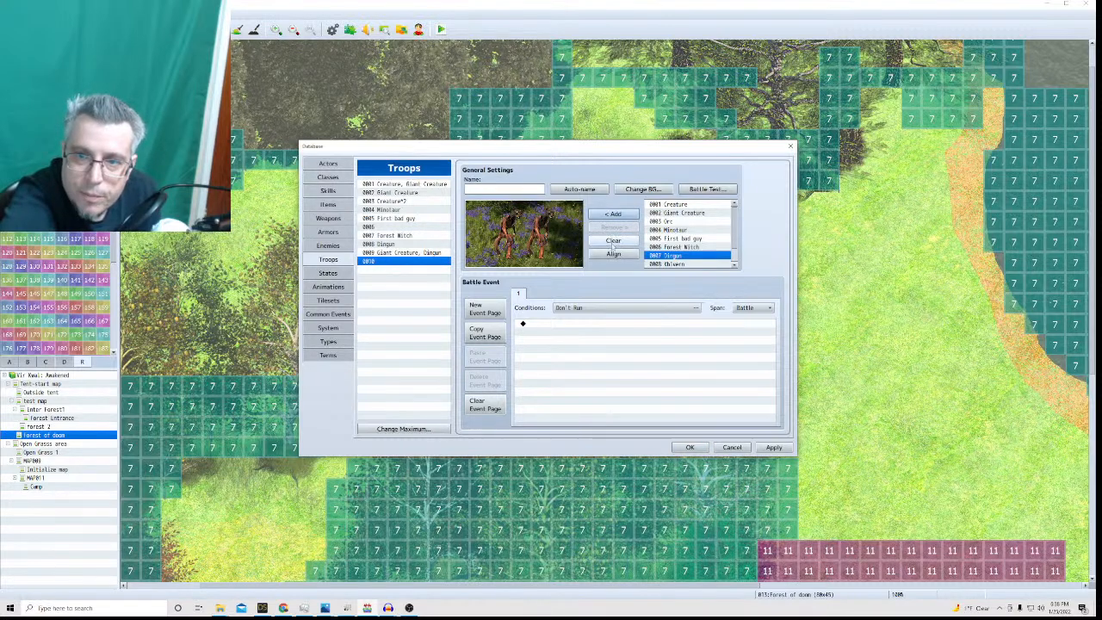
pyautogui.click(613, 241)
# Add a Khivern to troop 0010, place it toward the left of the battlefield, and save the database changes.
pyautogui.click(675, 264)
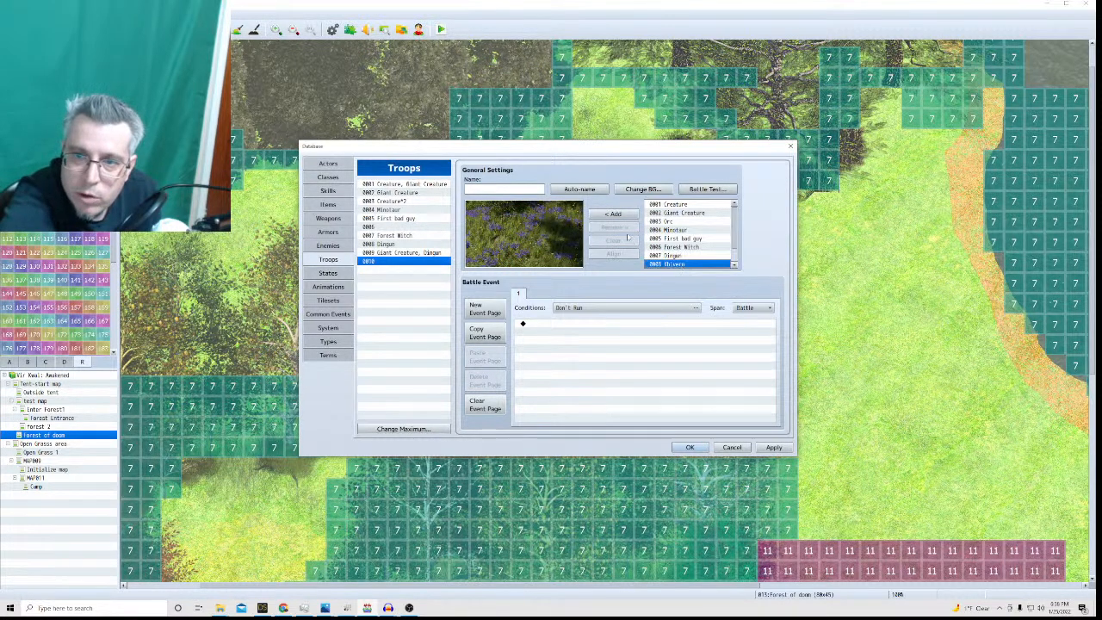
pyautogui.click(613, 215)
pyautogui.click(513, 222)
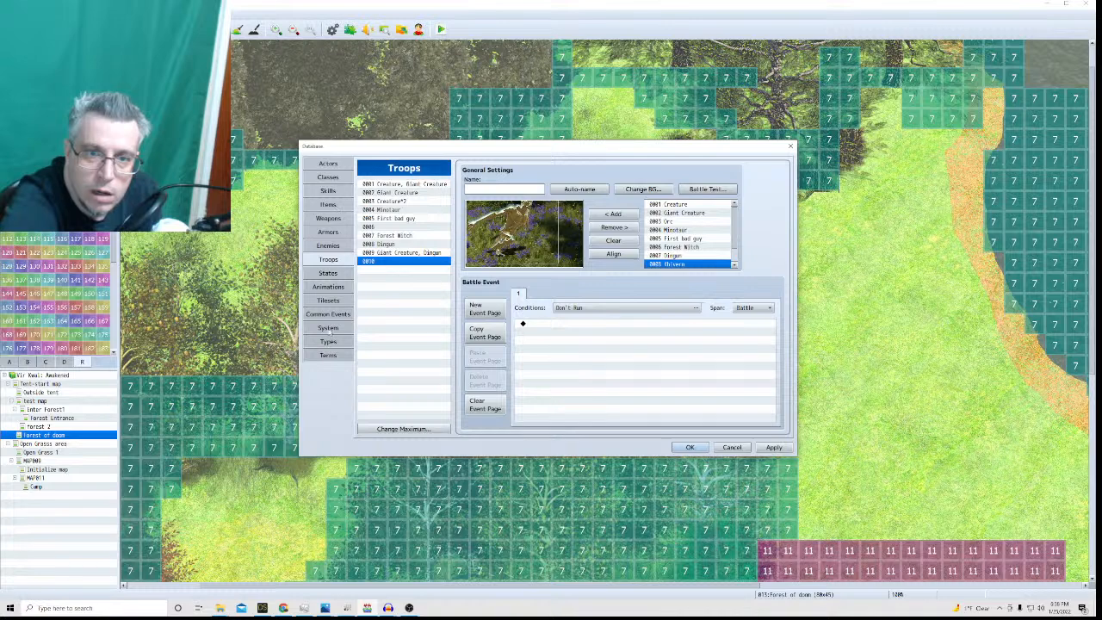
pyautogui.click(689, 447)
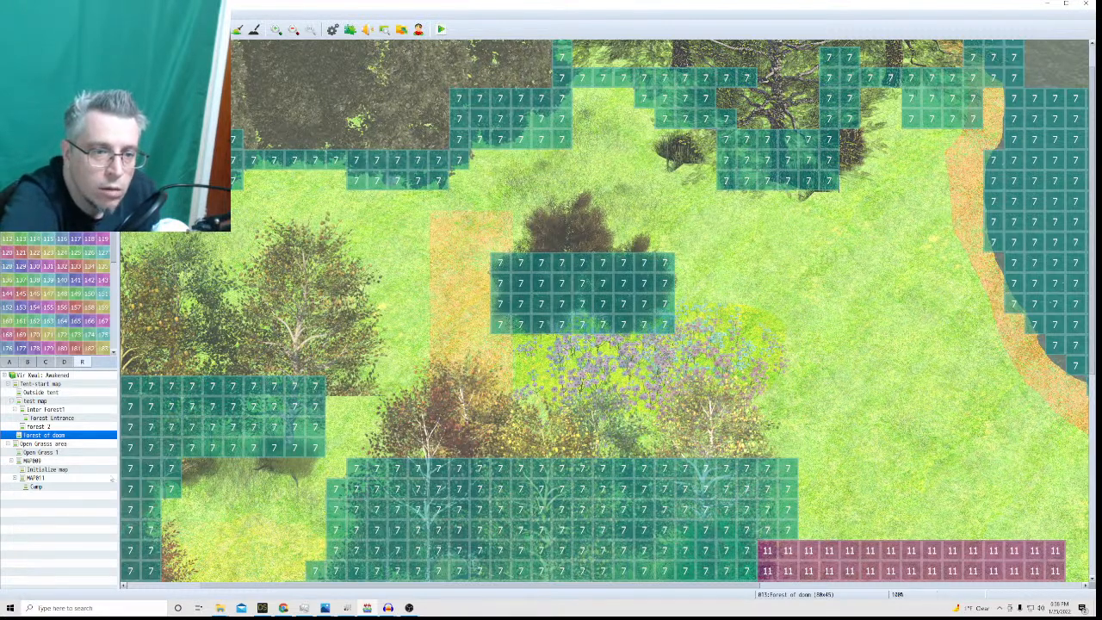
# Add a new encounter to the Forest of doom map's properties with its range limited to region ID 11.
pyautogui.rightClick(39, 436)
pyautogui.click(58, 440)
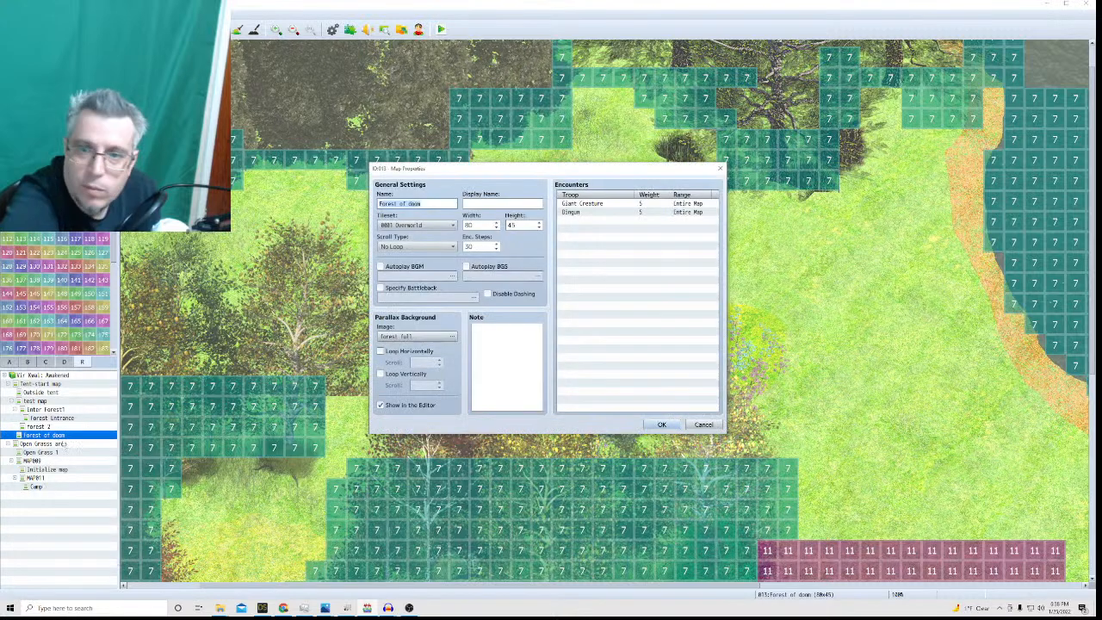
pyautogui.click(600, 221)
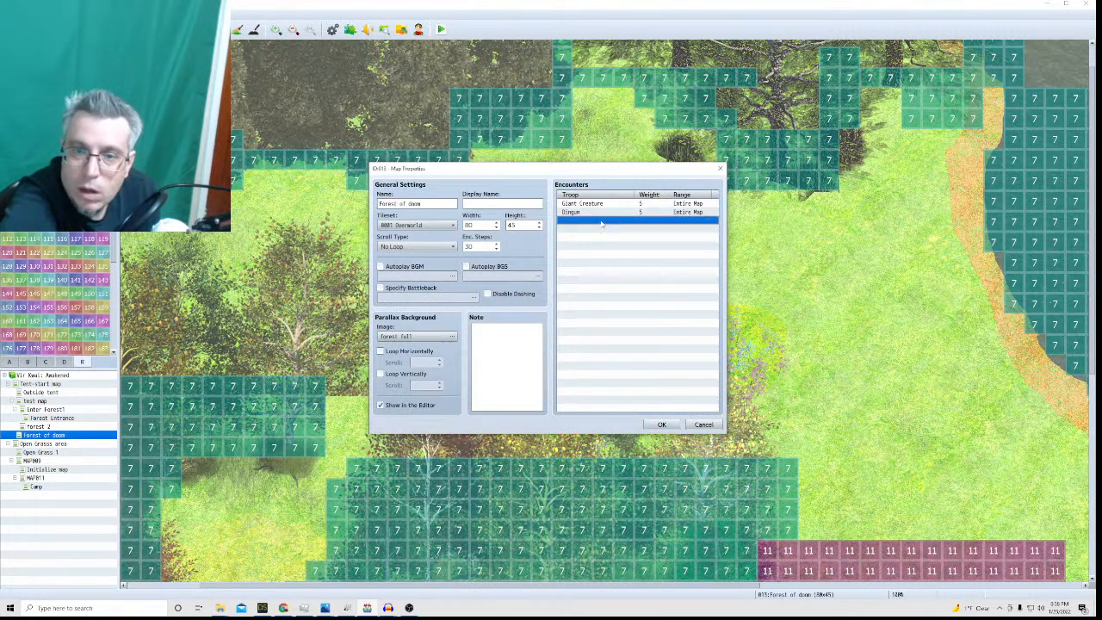
pyautogui.doubleClick(600, 222)
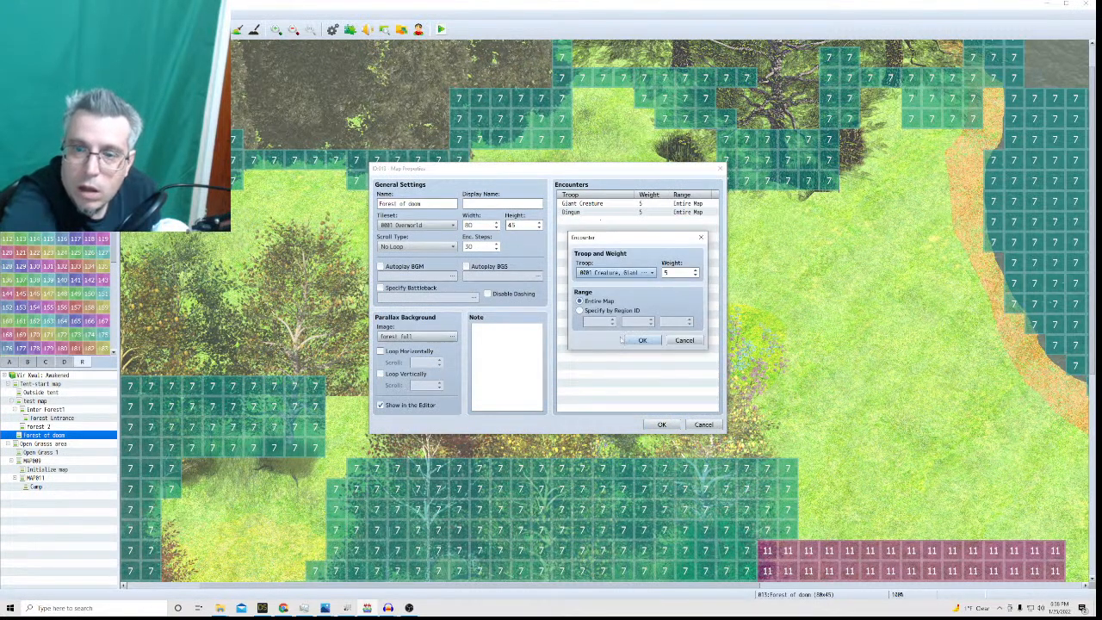
pyautogui.click(580, 310)
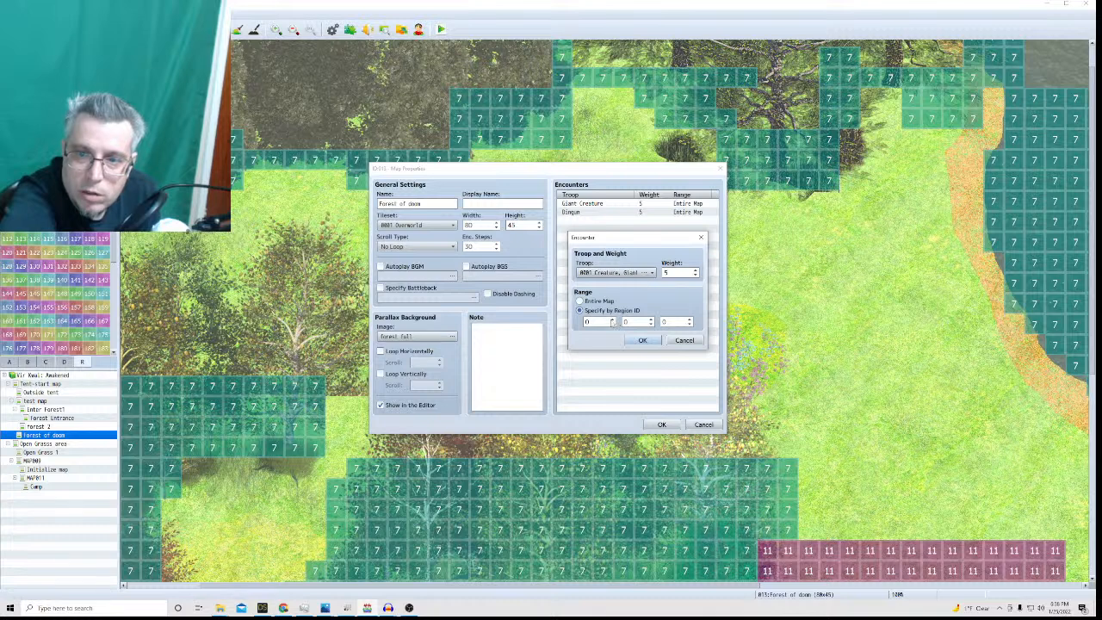
pyautogui.press('BackSpace')
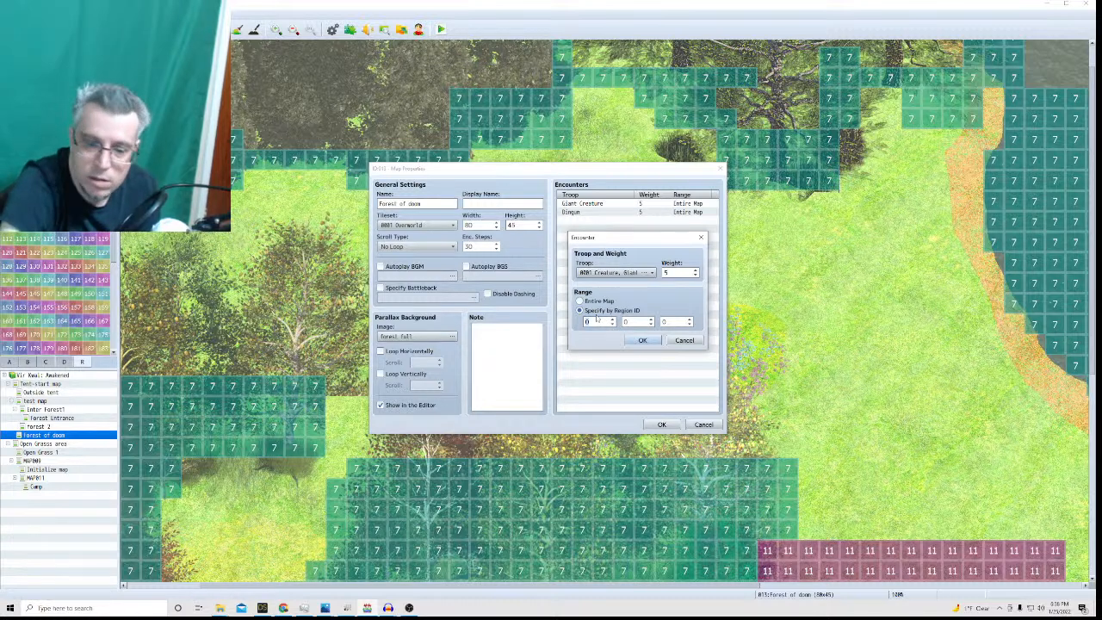
pyautogui.write('11')
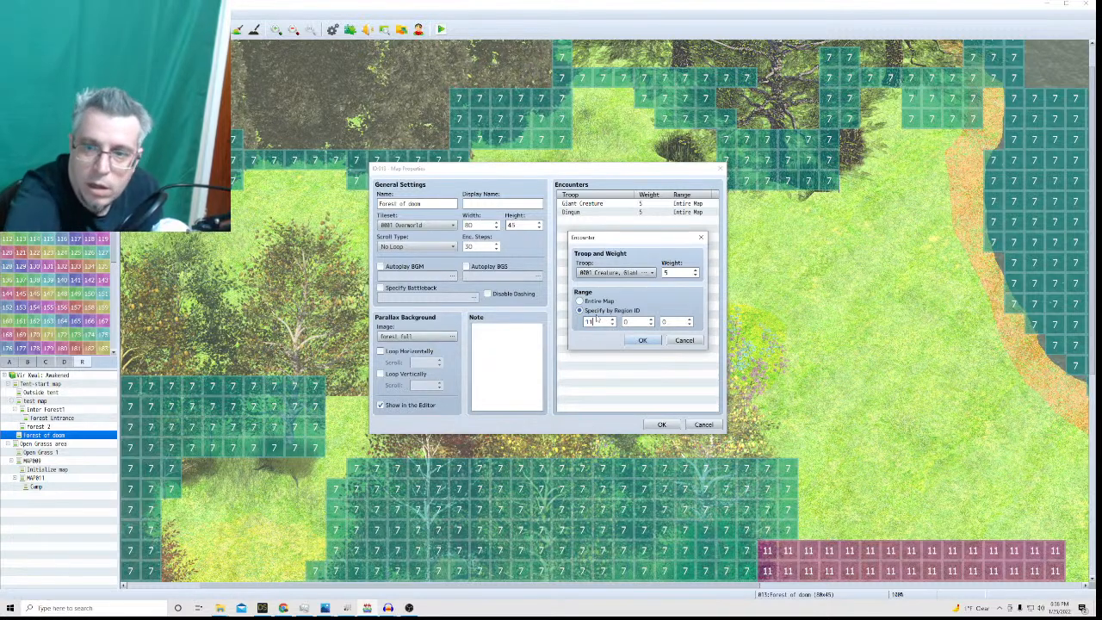
pyautogui.click(639, 341)
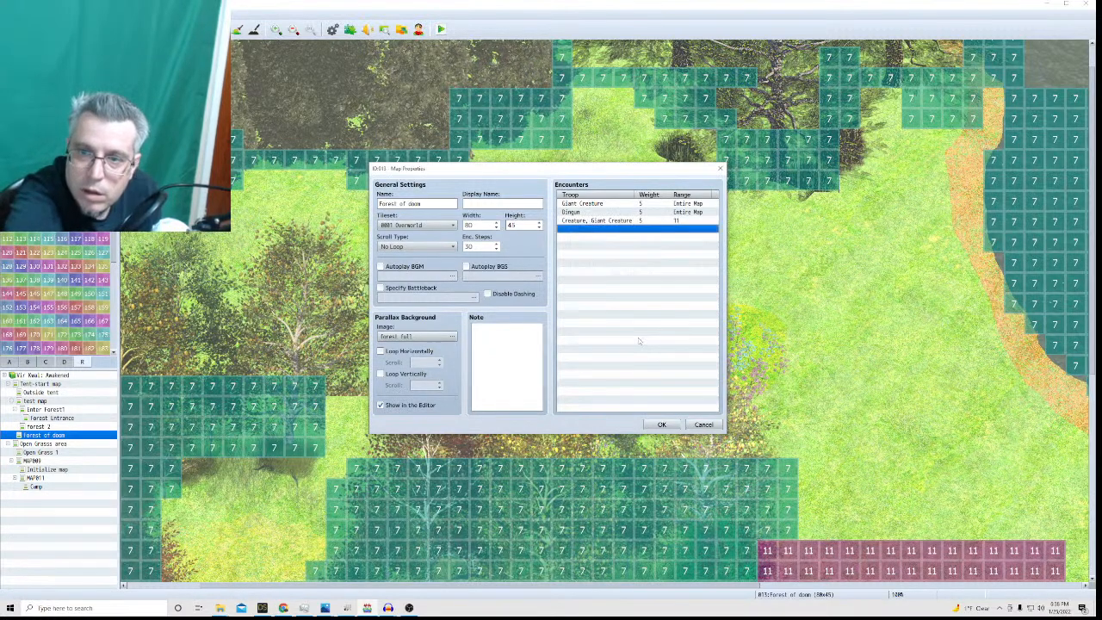
# Set the troop of the region 11 encounter to 0010 and accept the map properties.
pyautogui.doubleClick(613, 221)
pyautogui.click(627, 273)
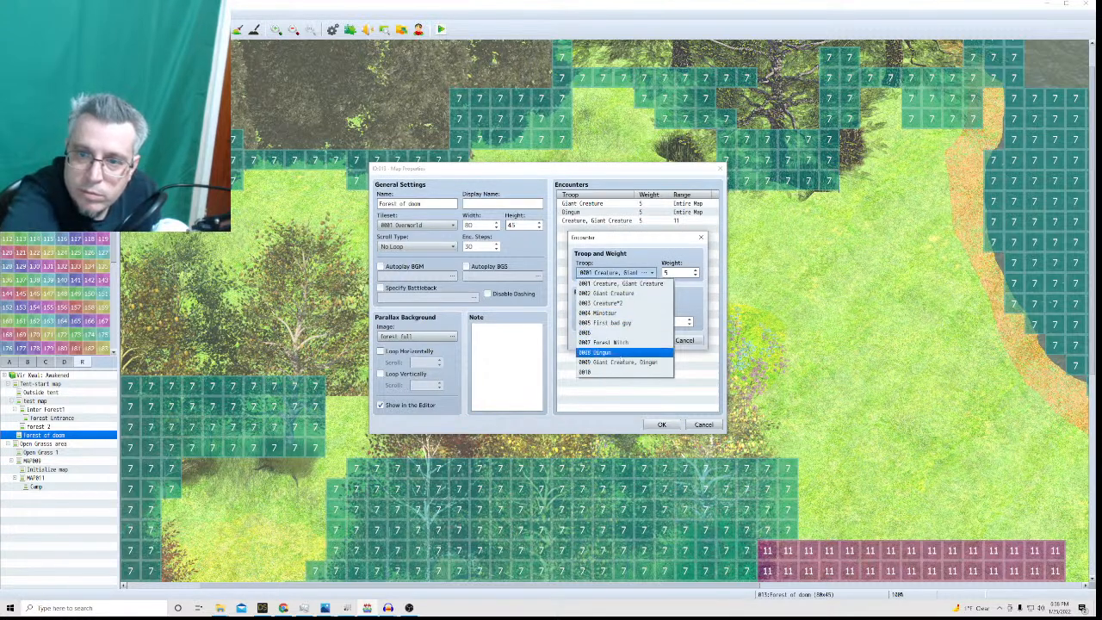
pyautogui.click(616, 372)
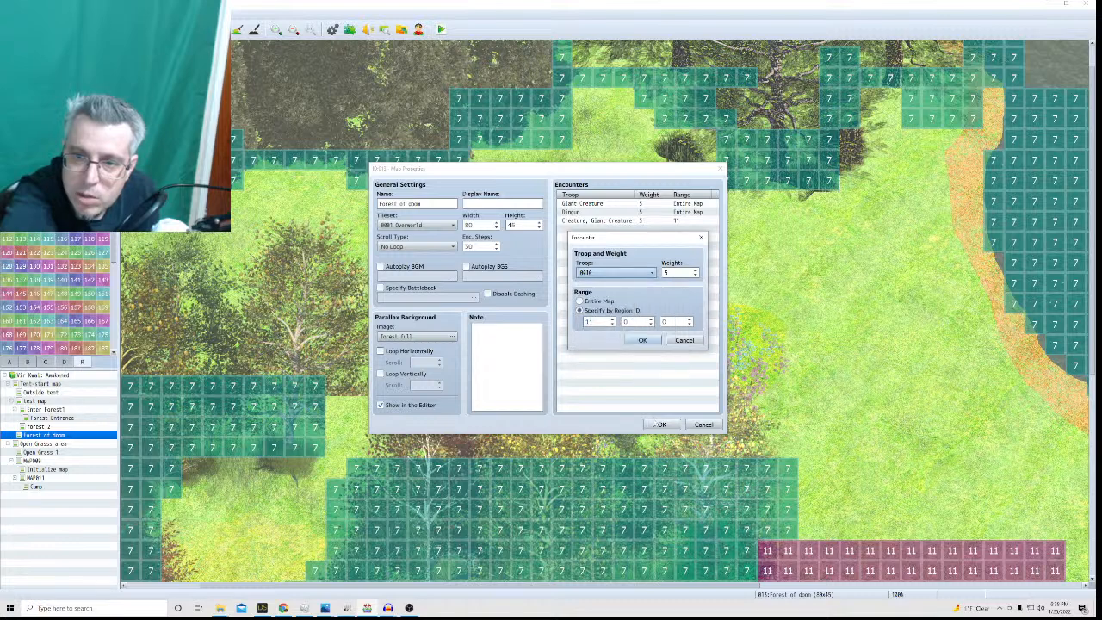
pyautogui.click(642, 341)
pyautogui.click(660, 423)
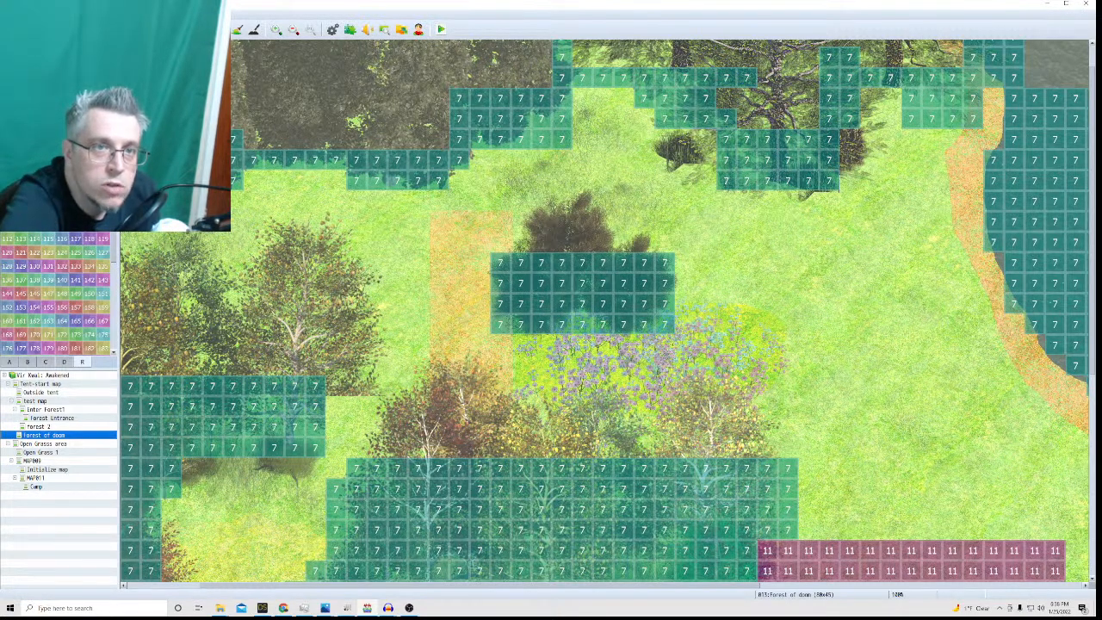
# Auto-name troop 0010 in the database and save the change.
pyautogui.press('F9')
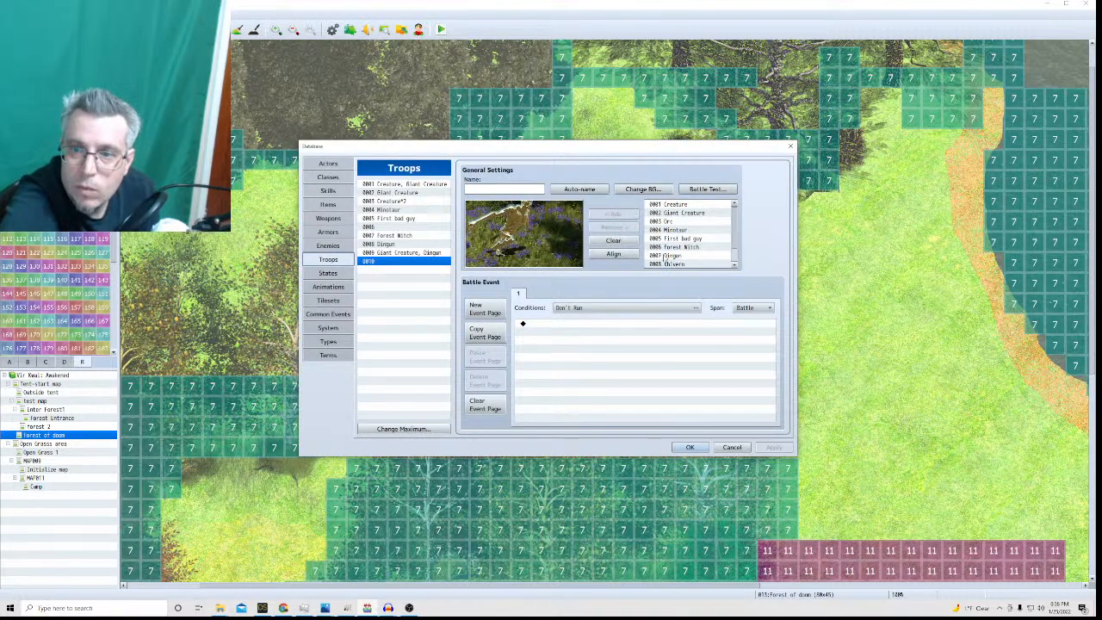
pyautogui.click(579, 189)
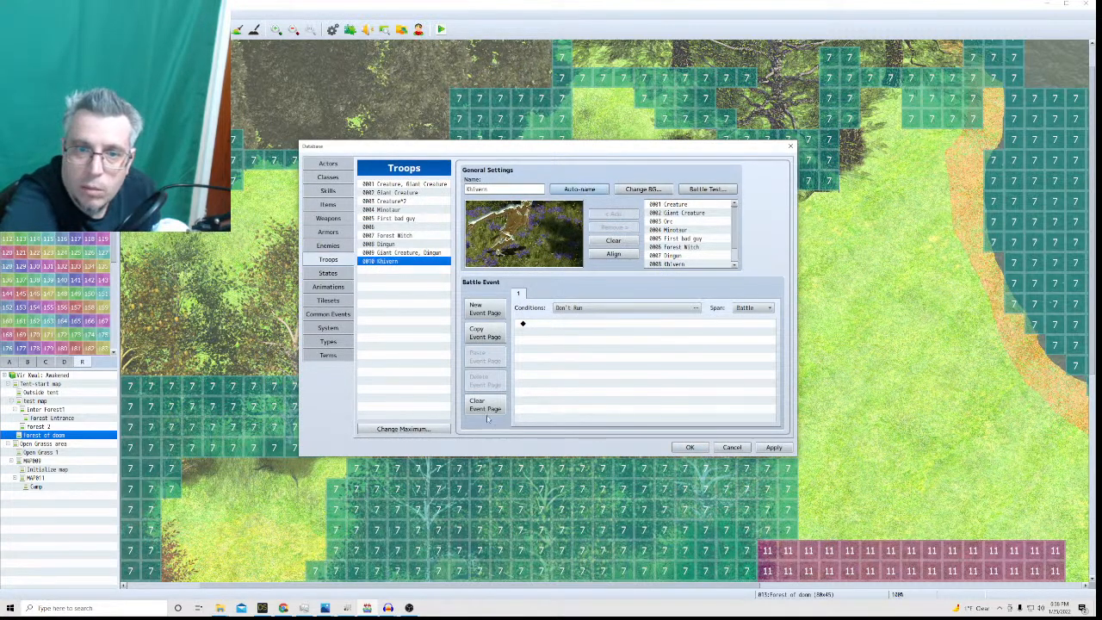
pyautogui.click(690, 446)
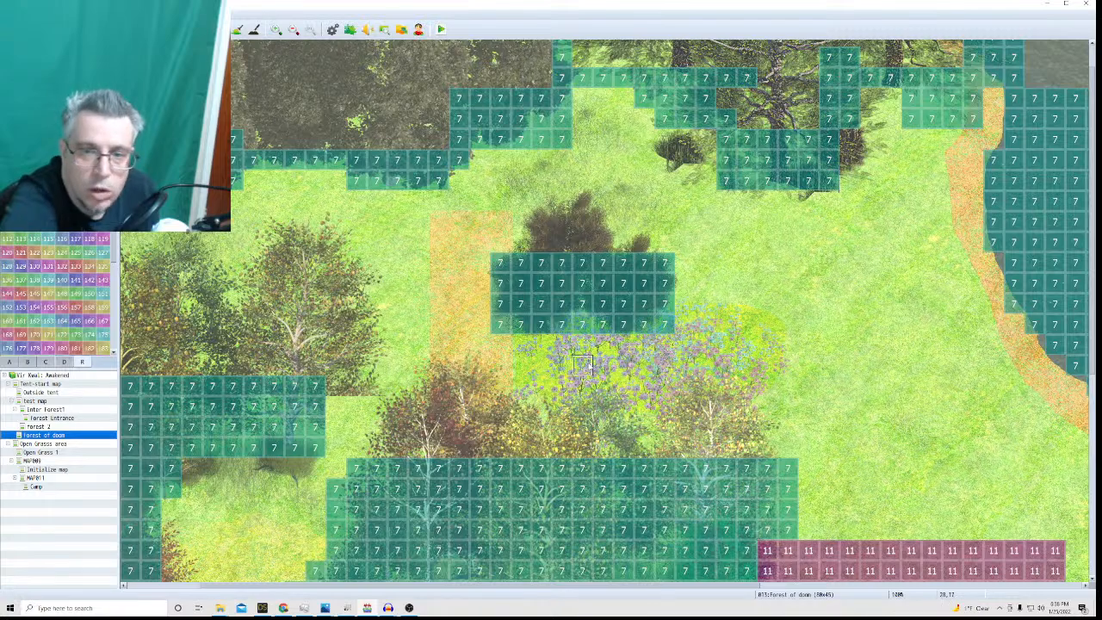
pyautogui.scroll(-5, 370, 357)
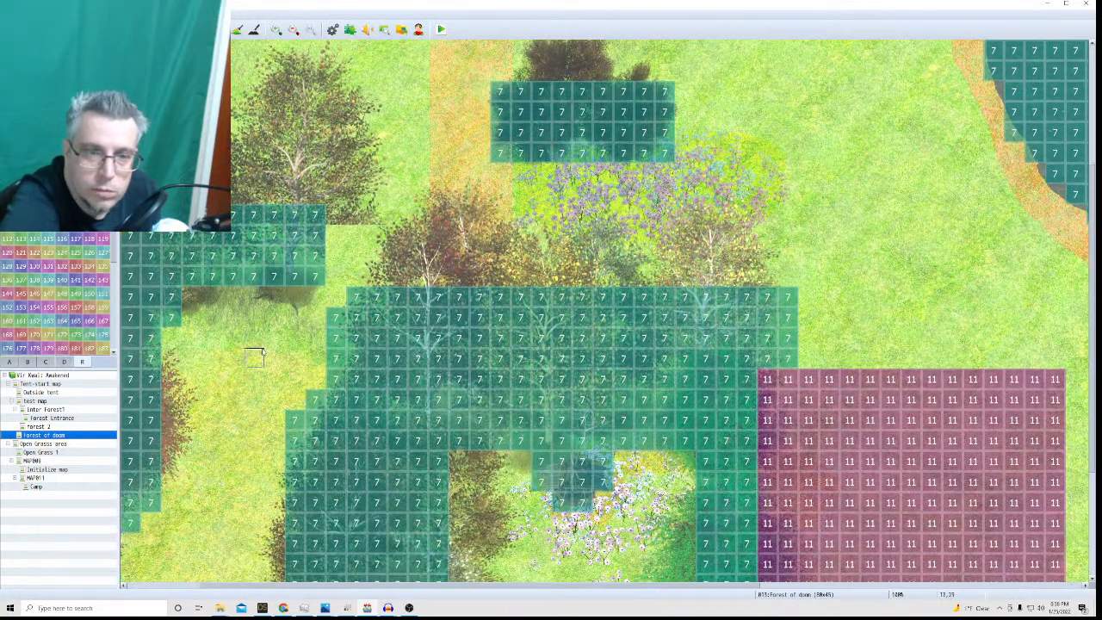
pyautogui.scroll(-4, 258, 344)
pyautogui.scroll(6, 259, 348)
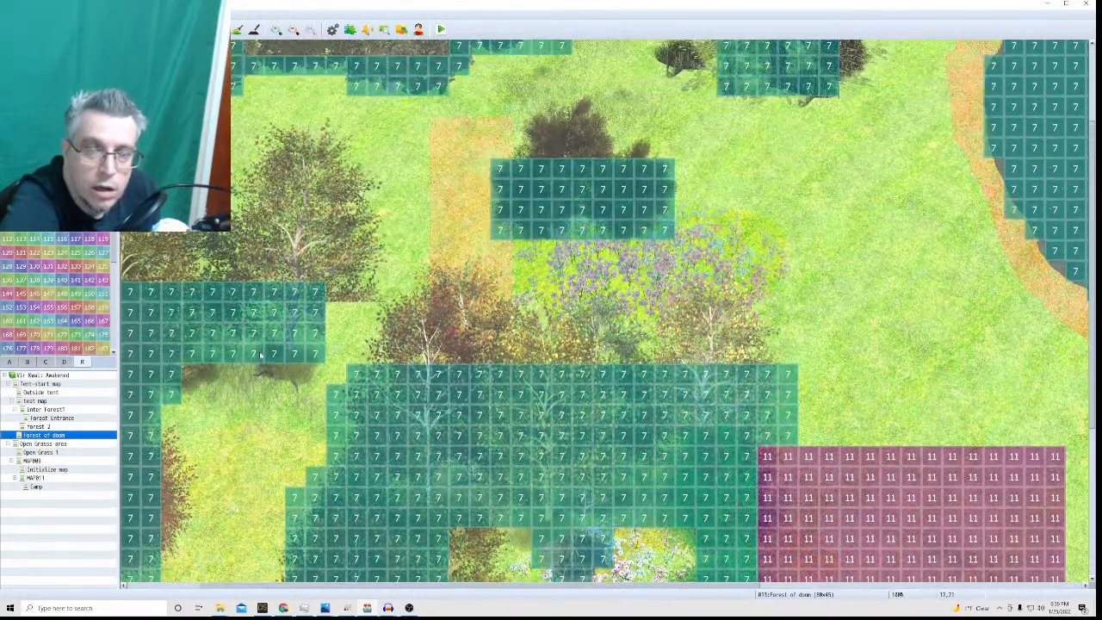
pyautogui.scroll(-6, 259, 360)
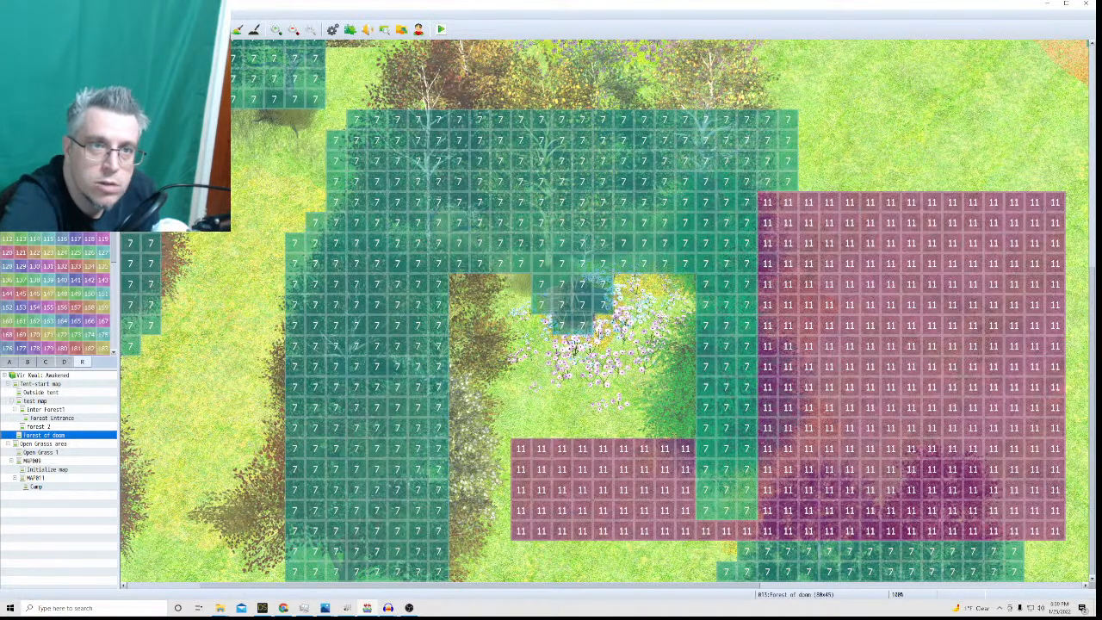
# Add actor 0002 Kailua to the starting party in the database's system settings and save the change.
pyautogui.press('F9')
pyautogui.click(328, 327)
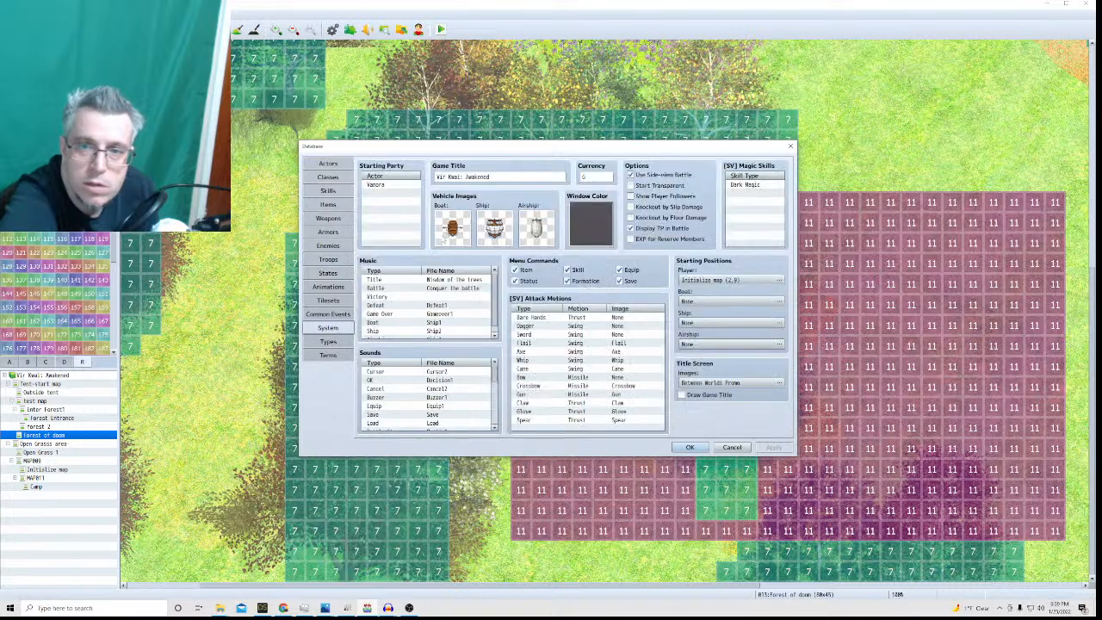
pyautogui.click(405, 192)
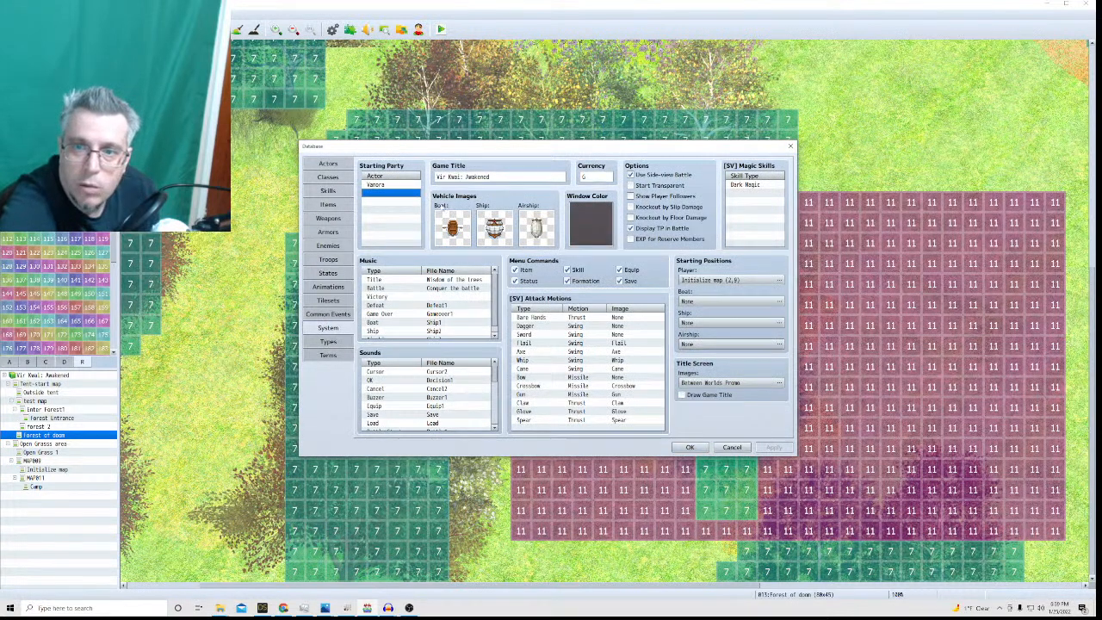
pyautogui.doubleClick(381, 194)
pyautogui.click(390, 201)
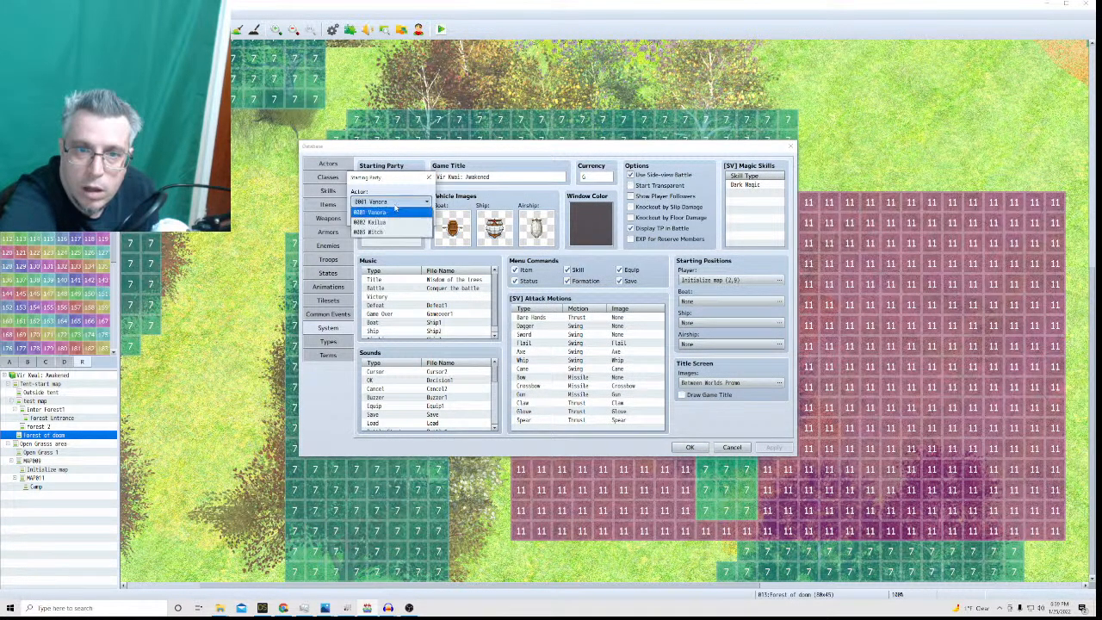
pyautogui.click(386, 222)
pyautogui.click(381, 217)
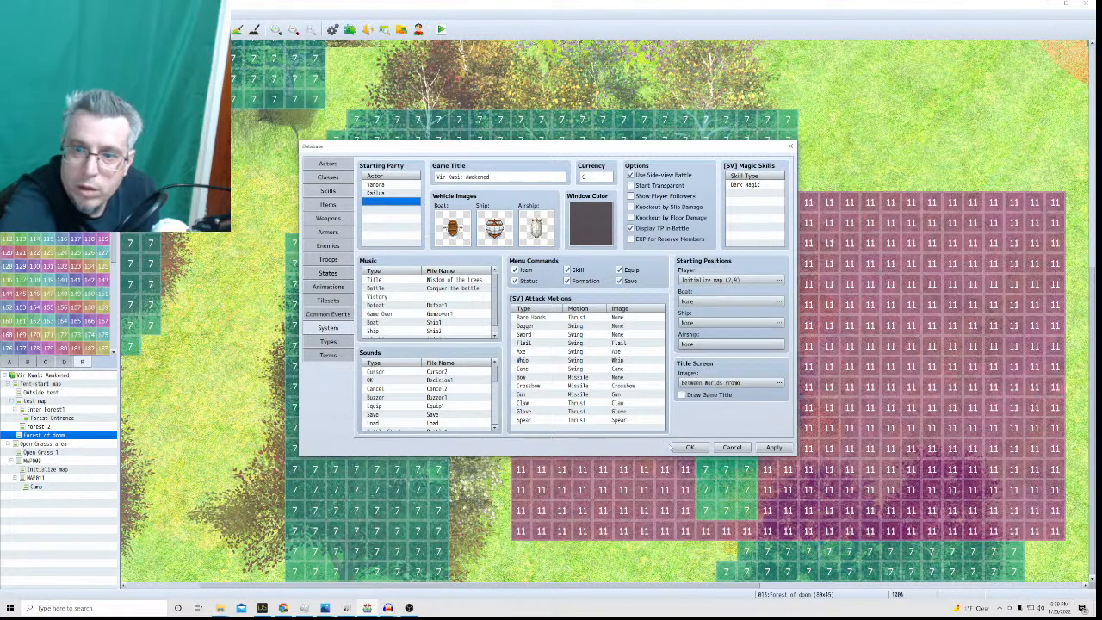
pyautogui.click(690, 448)
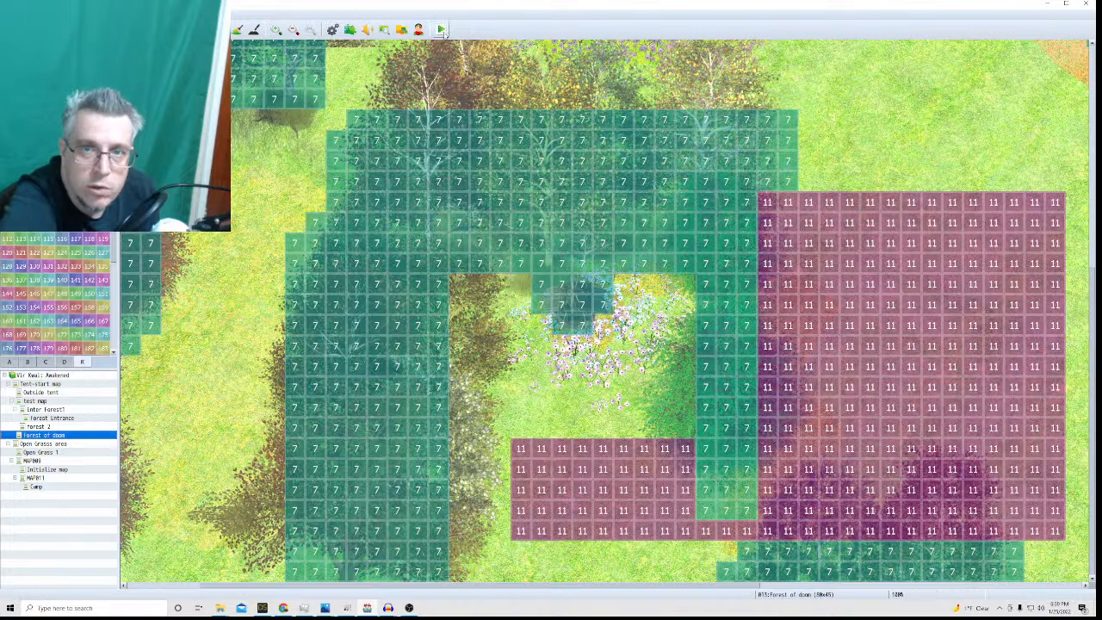
# Save the game changes, start a playtest and continue from the first save file.
pyautogui.click(441, 29)
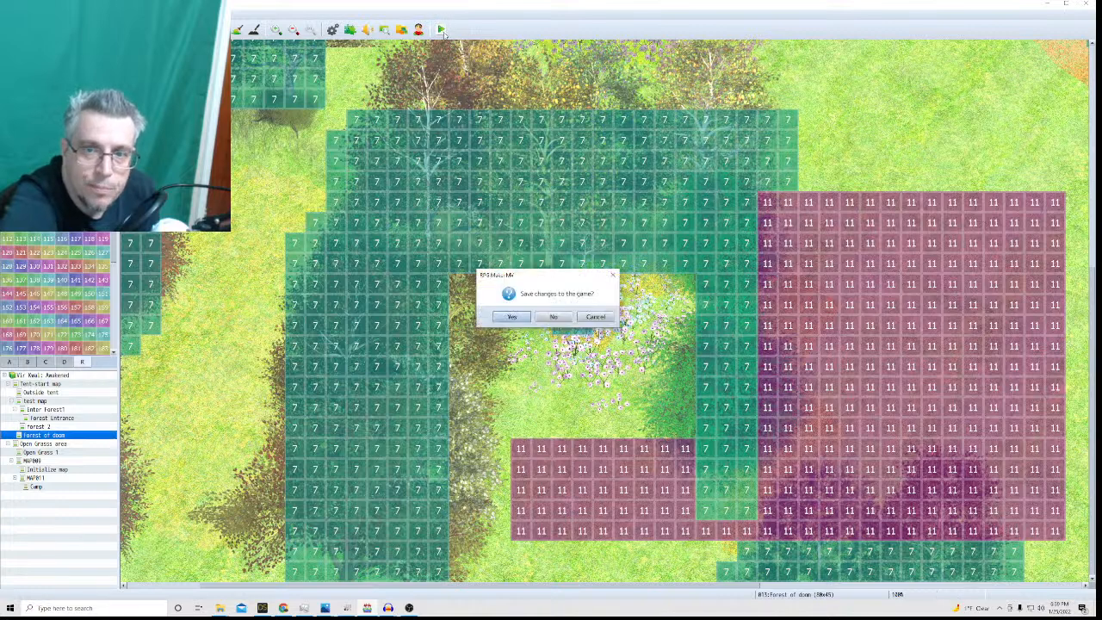
pyautogui.click(513, 317)
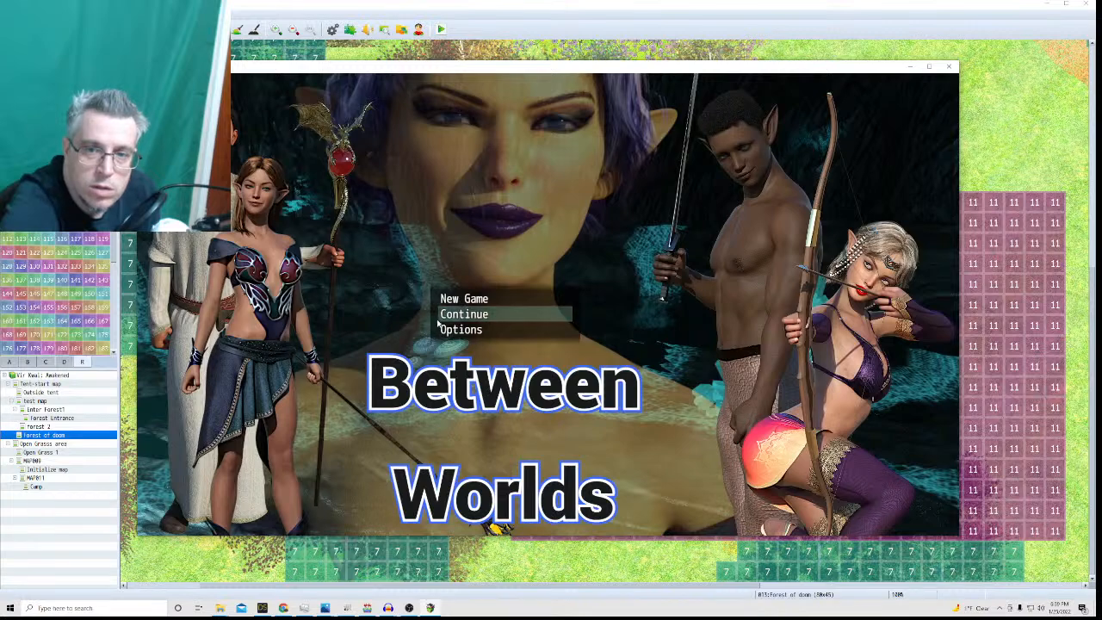
pyautogui.click(441, 314)
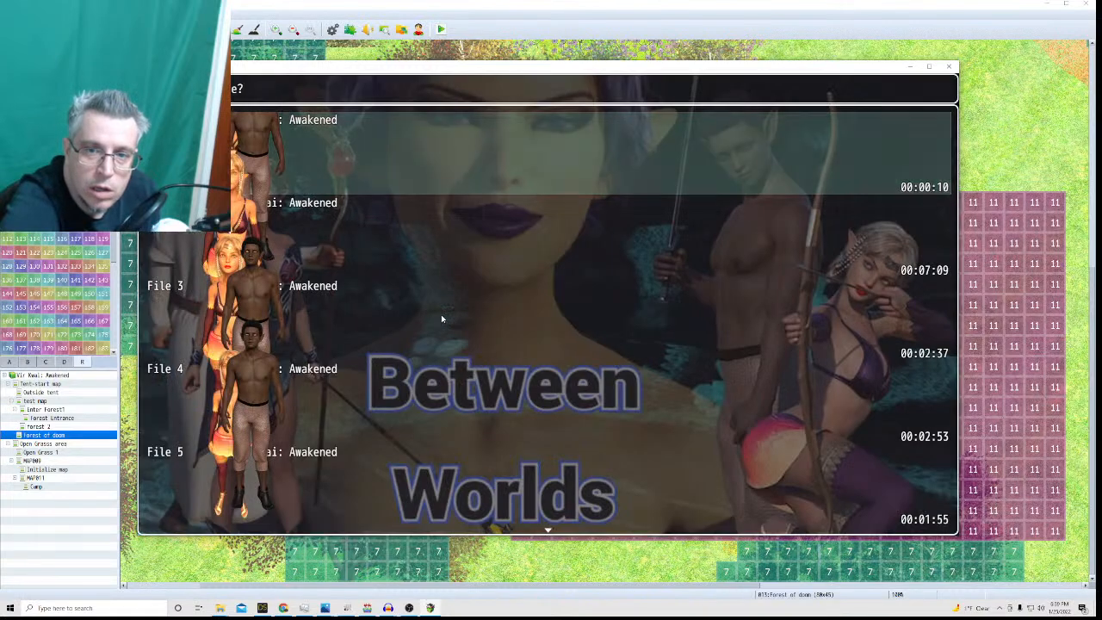
pyautogui.click(244, 129)
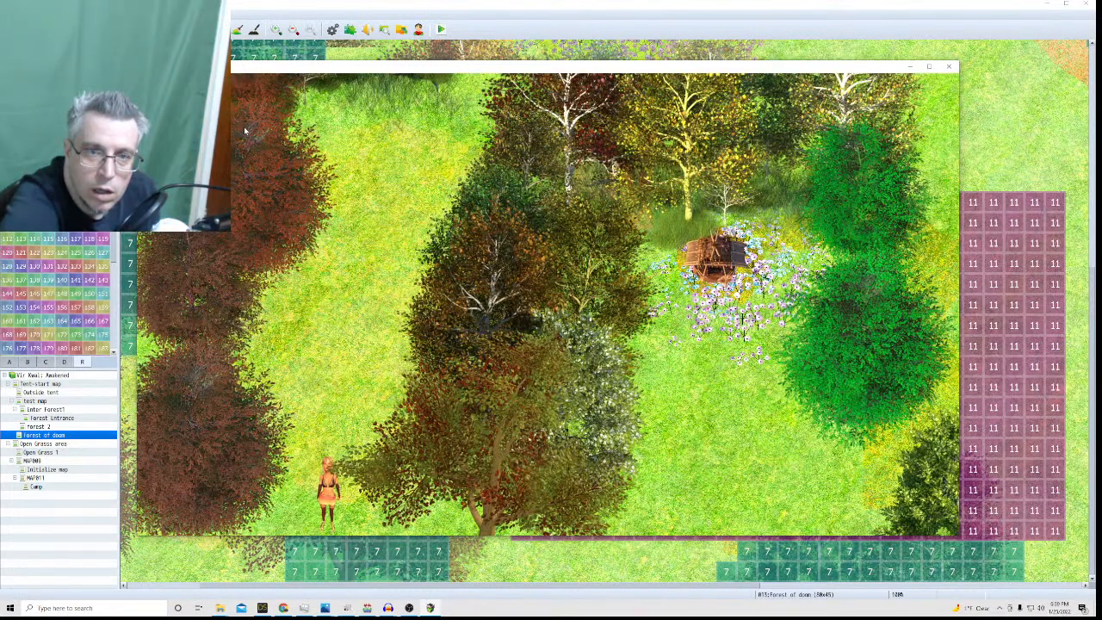
# Walk the character around the forest clearing to test random encounters, and close the playtest.
pyautogui.click(372, 339)
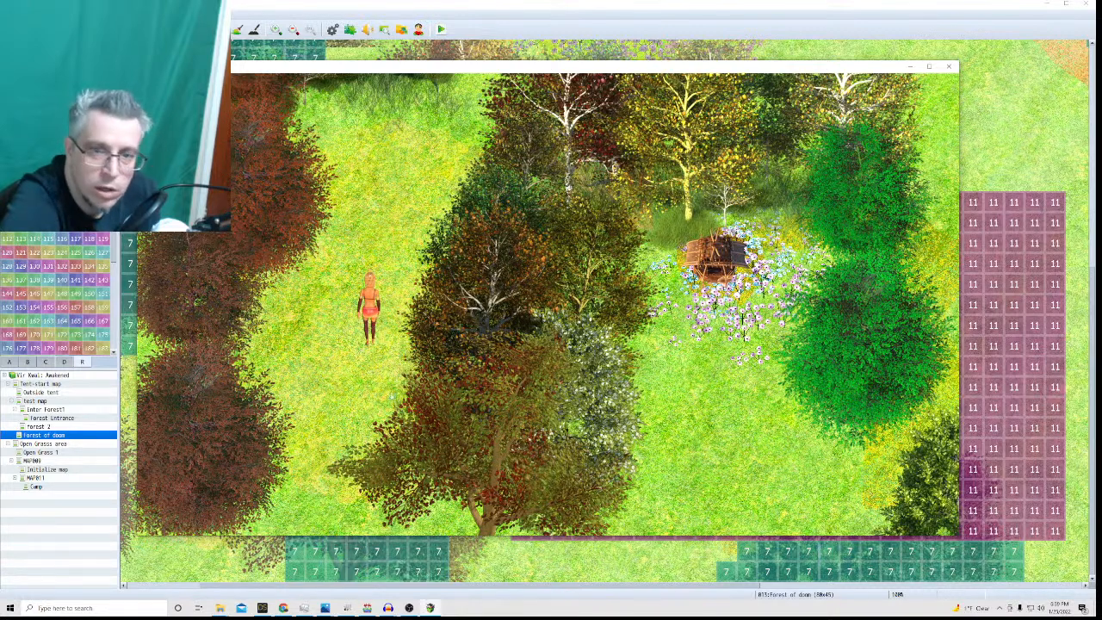
pyautogui.click(391, 253)
pyautogui.click(355, 304)
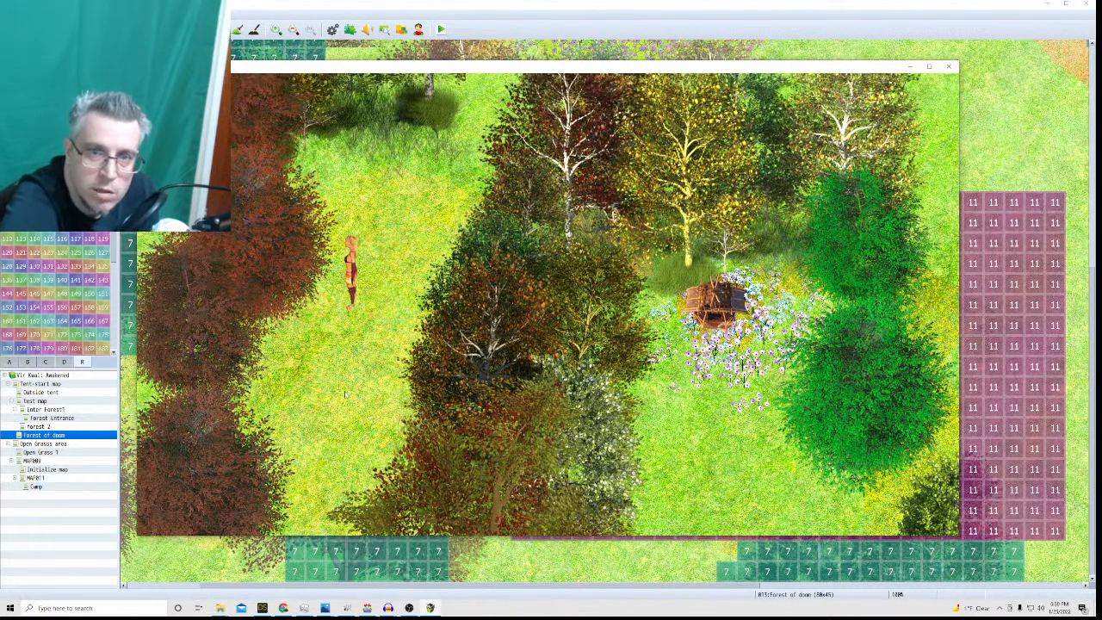
pyautogui.click(353, 463)
pyautogui.click(353, 444)
pyautogui.click(291, 425)
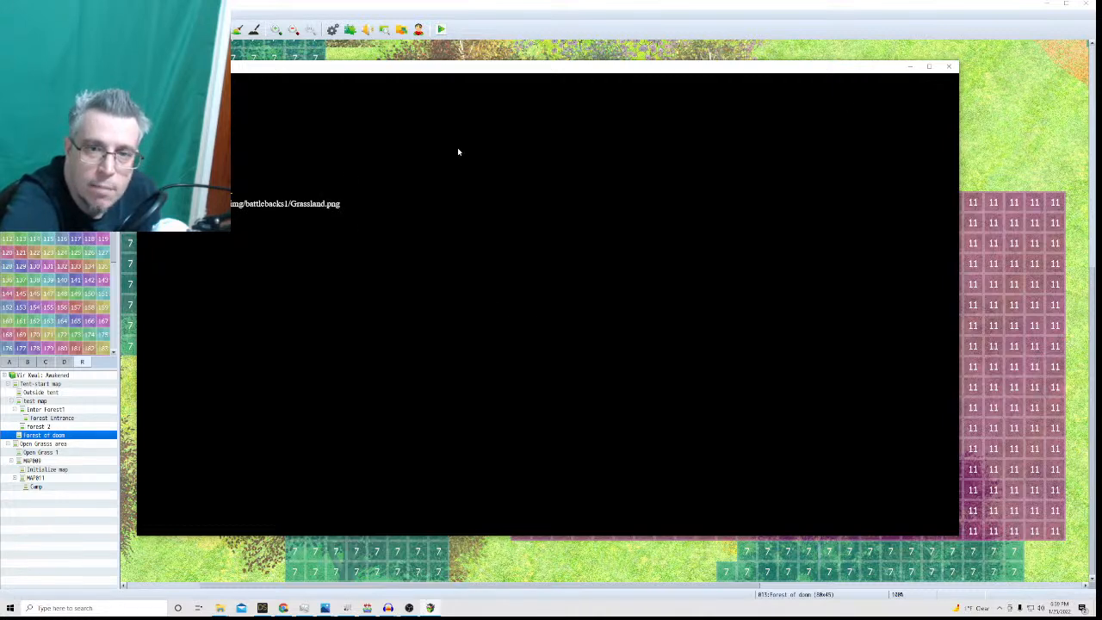
pyautogui.click(949, 66)
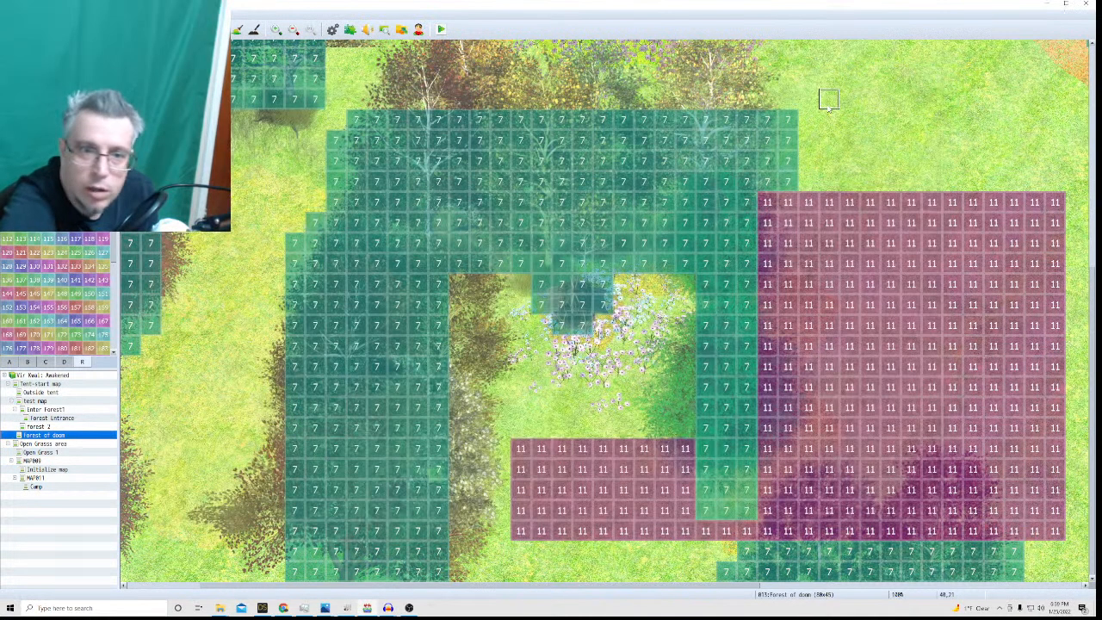
# Enable automatic background music for the Forest of doom map and choose bensound-moose after previewing it.
pyautogui.rightClick(49, 437)
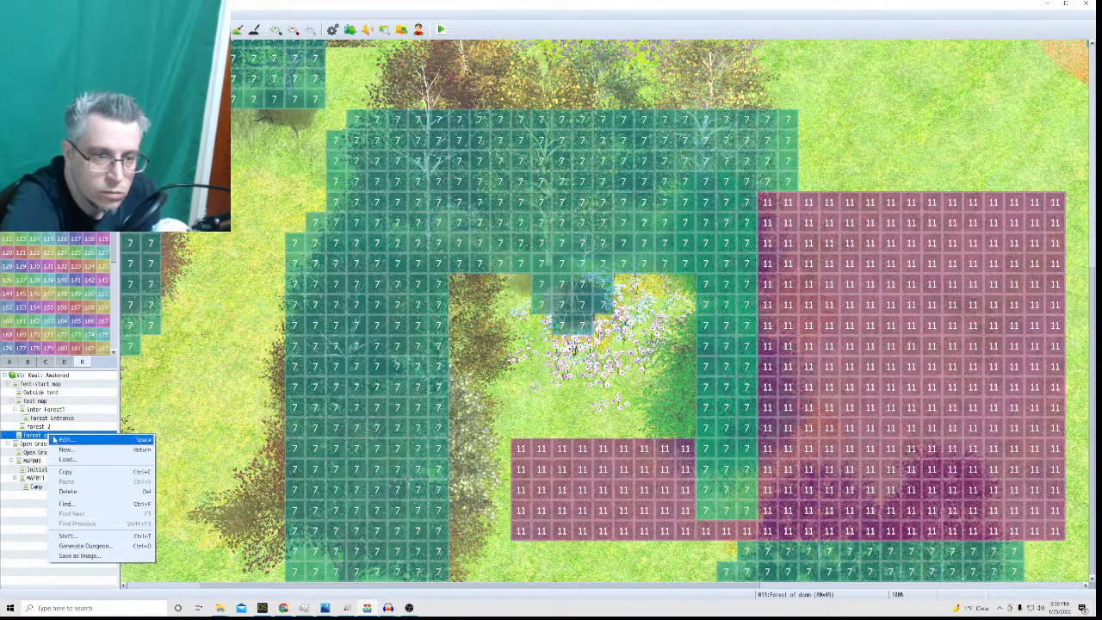
pyautogui.click(57, 440)
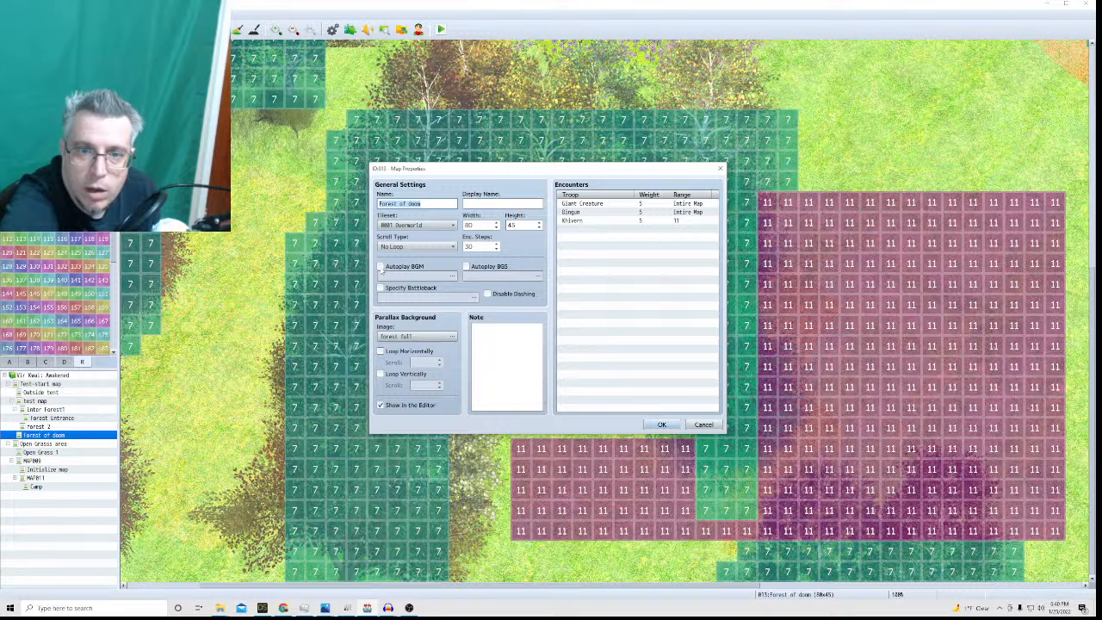
pyautogui.click(380, 267)
pyautogui.click(414, 279)
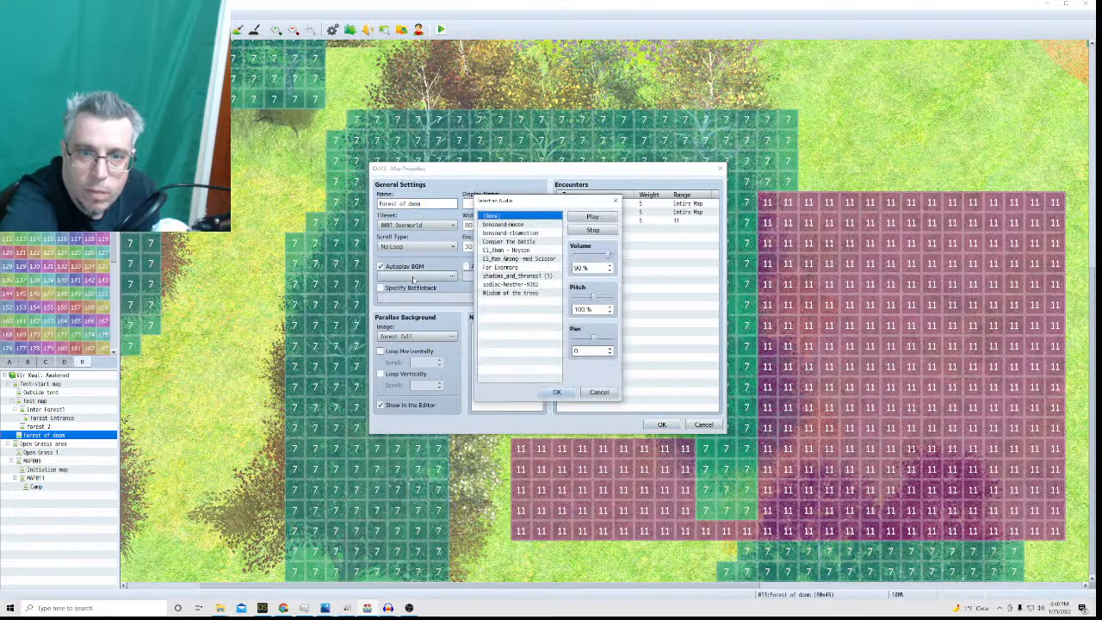
pyautogui.click(499, 226)
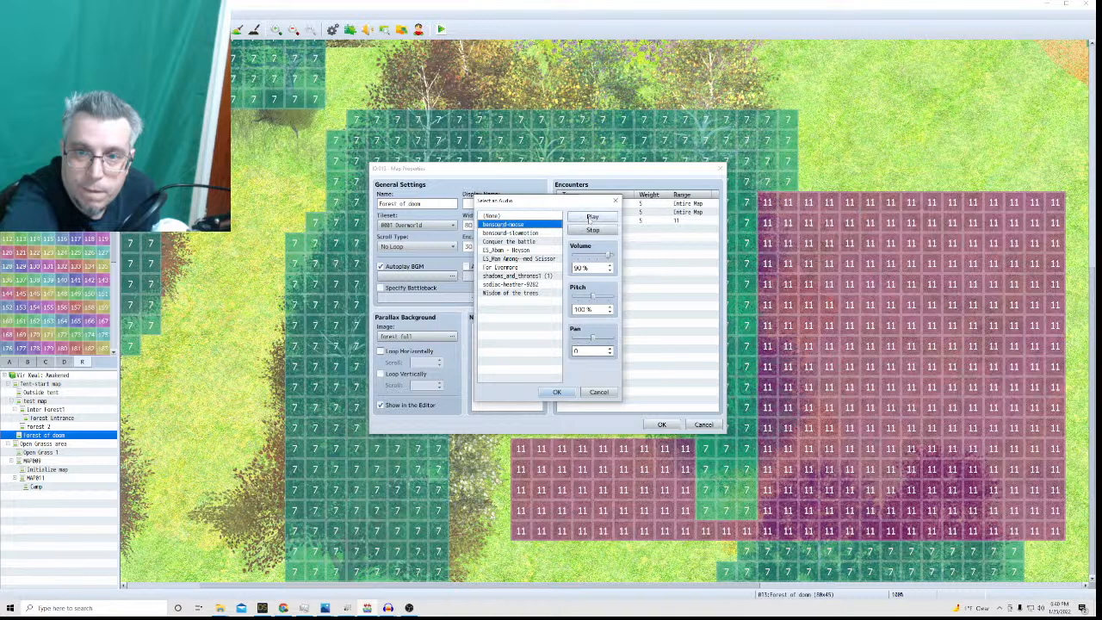
pyautogui.click(591, 218)
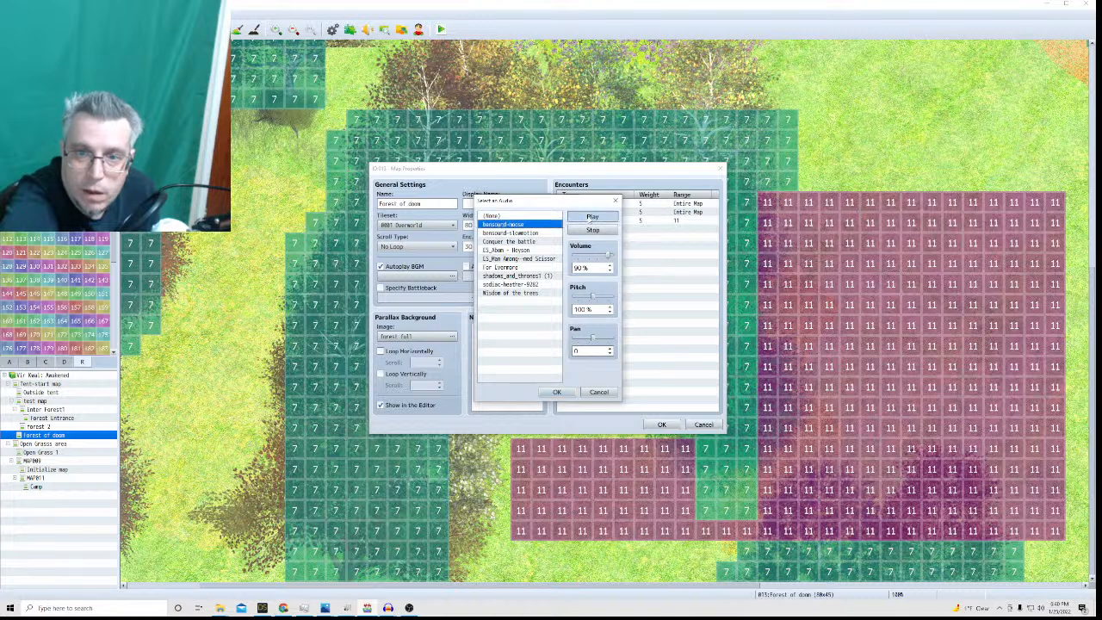
pyautogui.click(591, 230)
pyautogui.click(556, 392)
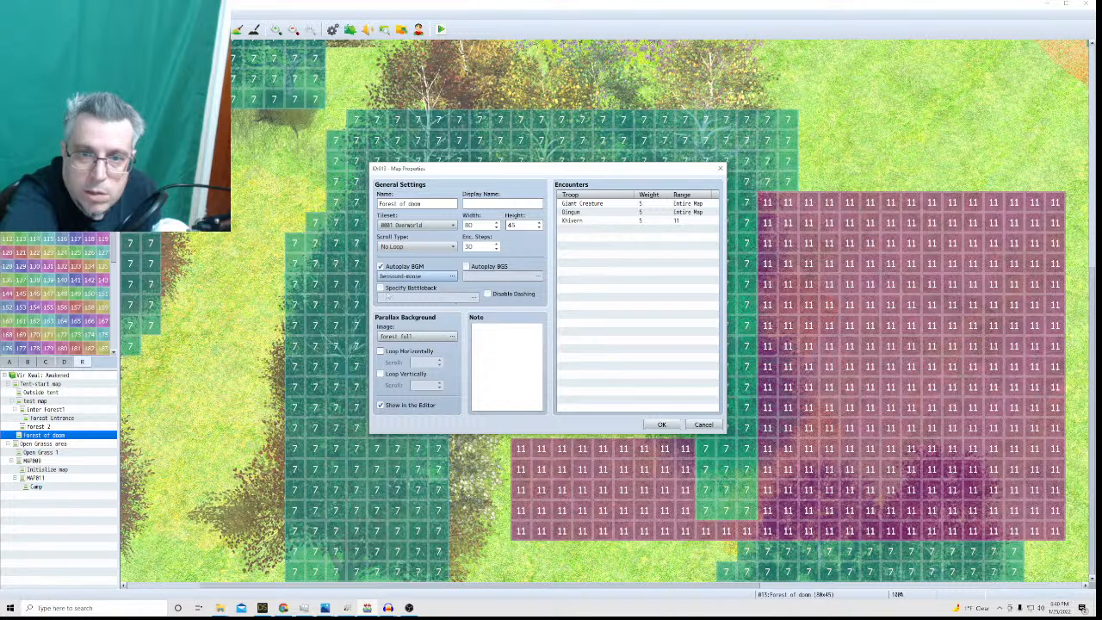
# Specify Enter forest2 as the Forest of doom map's battleback and accept the map properties.
pyautogui.click(380, 288)
pyautogui.doubleClick(404, 298)
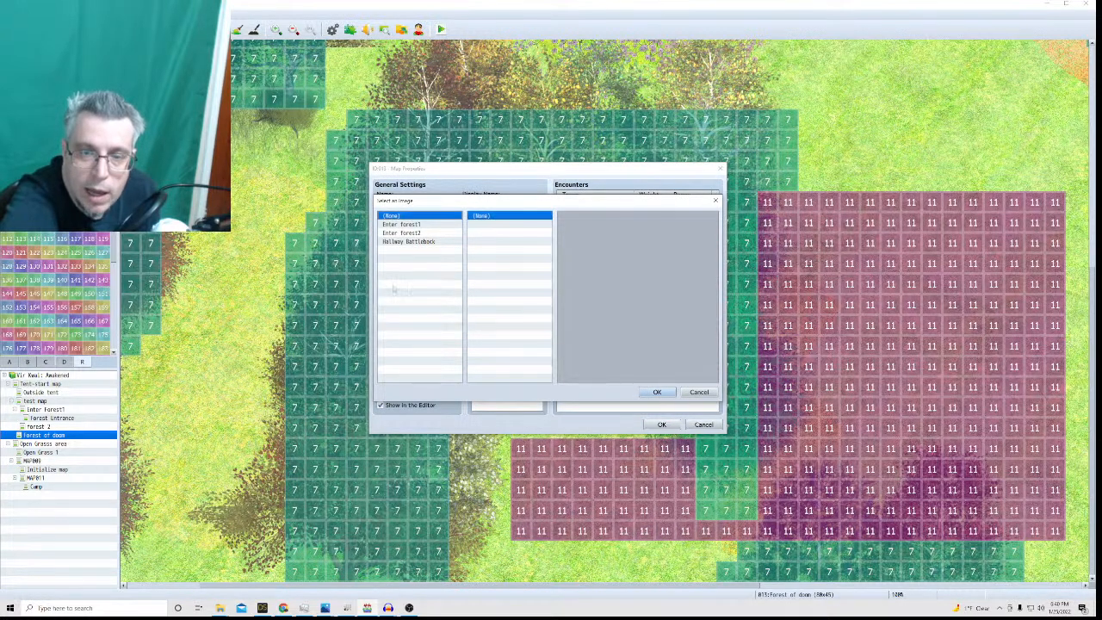
pyautogui.click(392, 241)
pyautogui.click(389, 232)
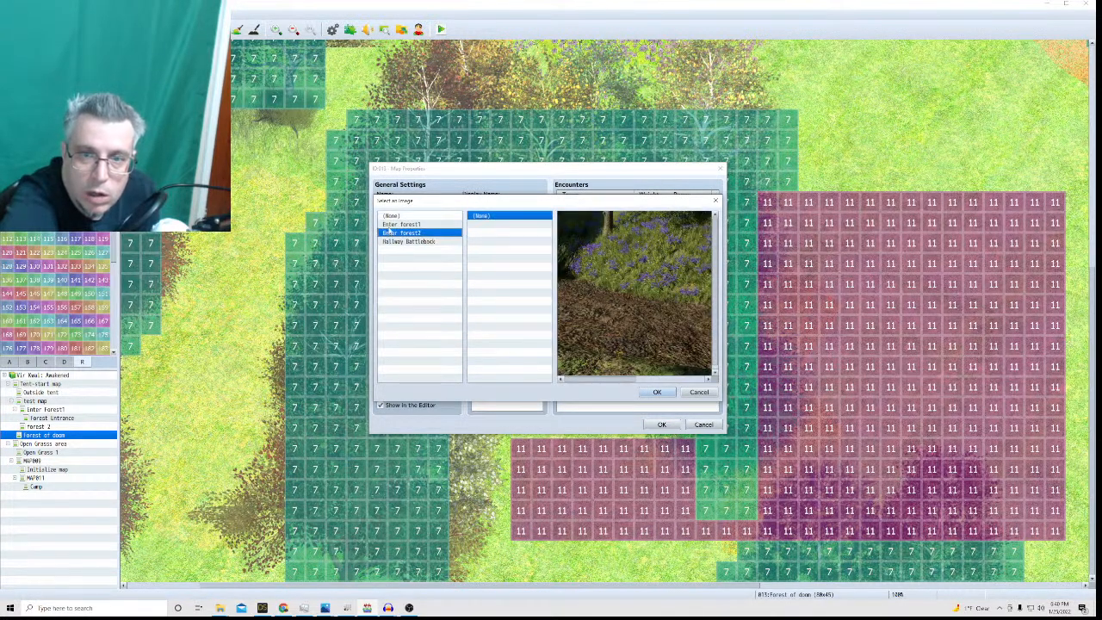
pyautogui.click(389, 224)
pyautogui.click(389, 232)
pyautogui.click(654, 391)
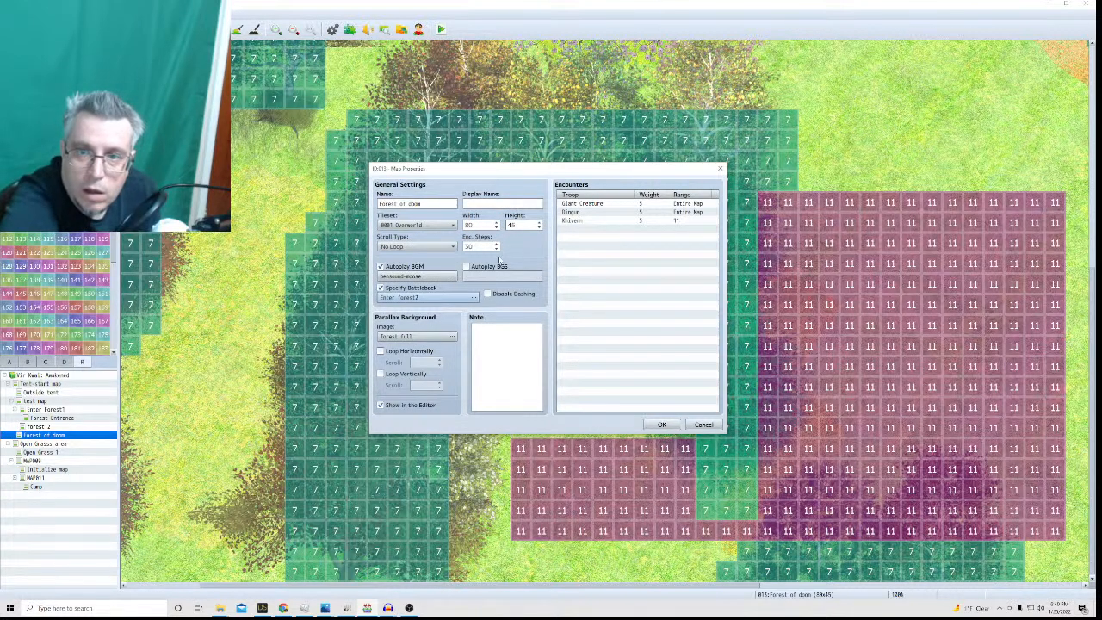
pyautogui.click(661, 424)
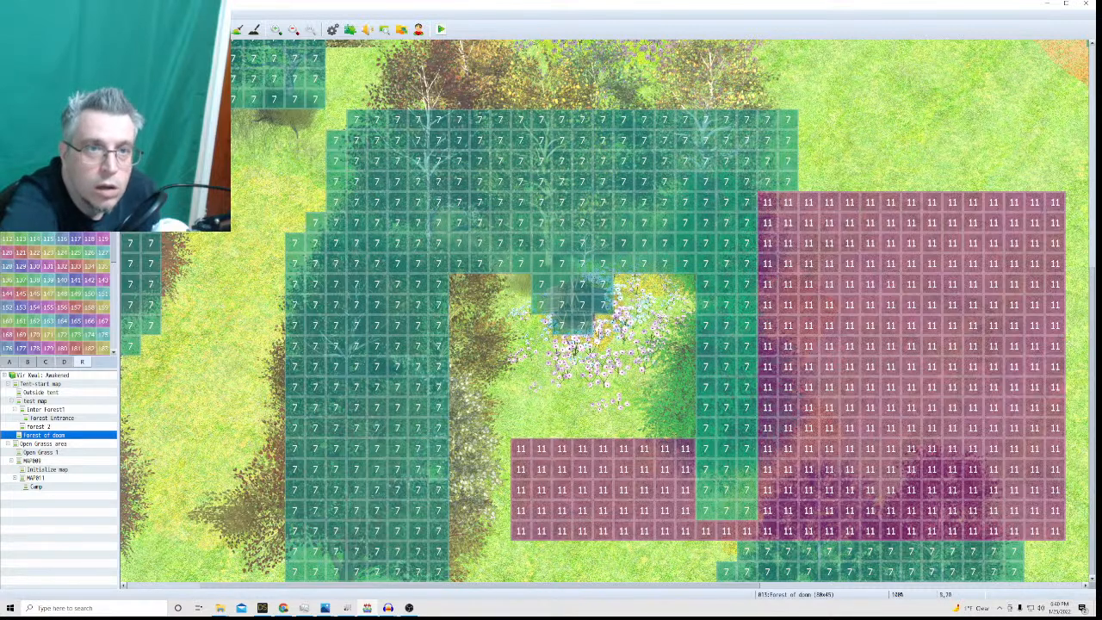
# Create a new event on the Forest of doom map and set its trigger to Parallel.
pyautogui.scroll(5, 607, 311)
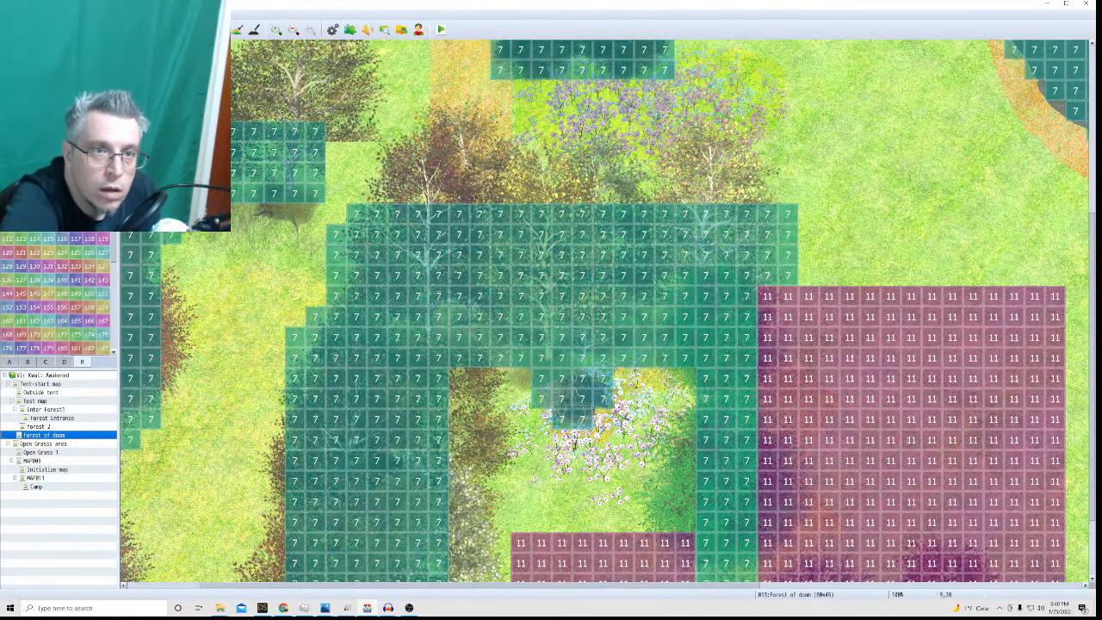
pyautogui.press('F6')
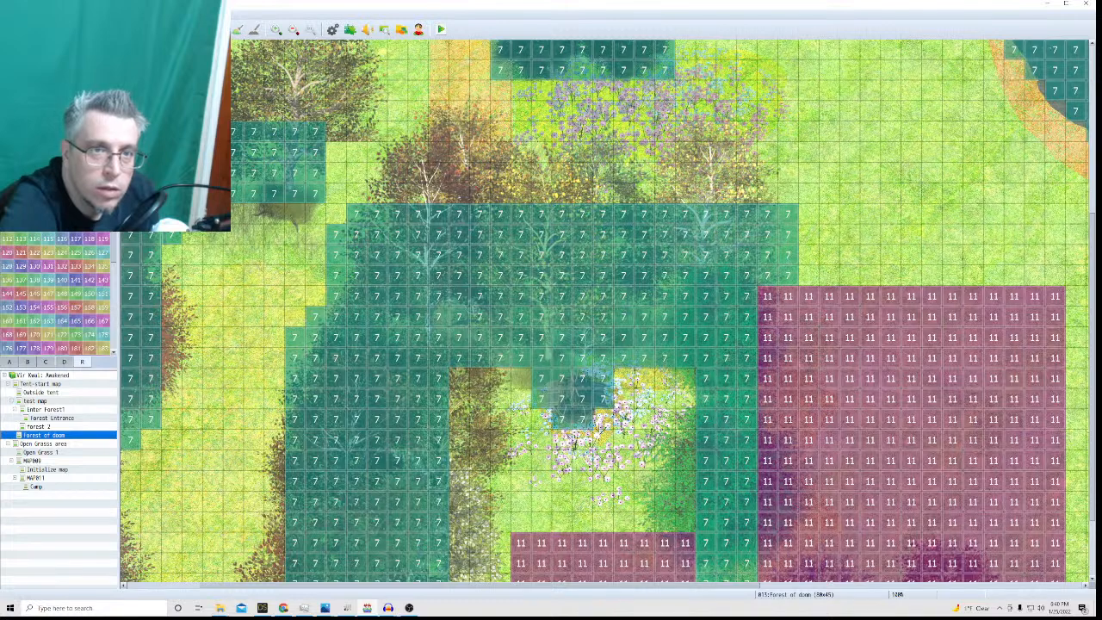
pyautogui.doubleClick(131, 50)
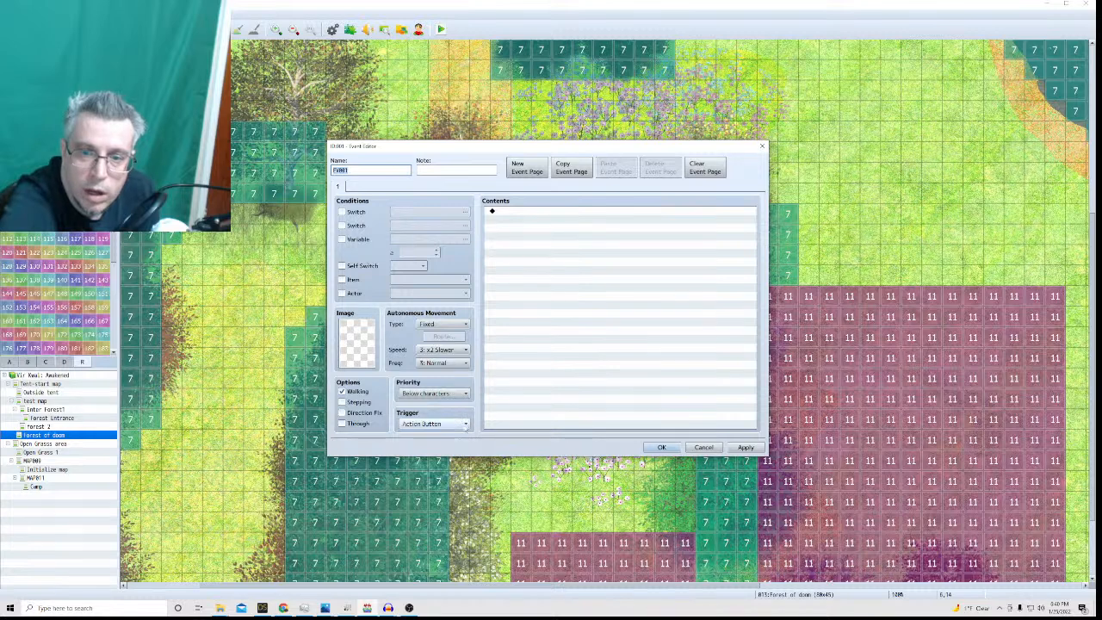
pyautogui.click(433, 423)
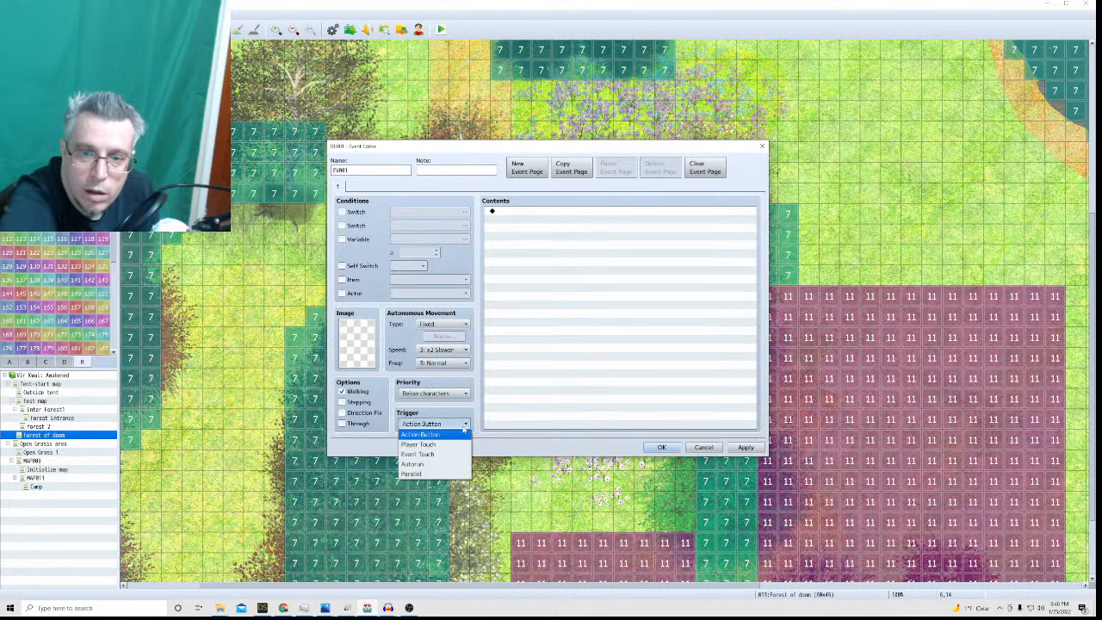
pyautogui.click(433, 473)
pyautogui.click(499, 213)
pyautogui.doubleClick(500, 213)
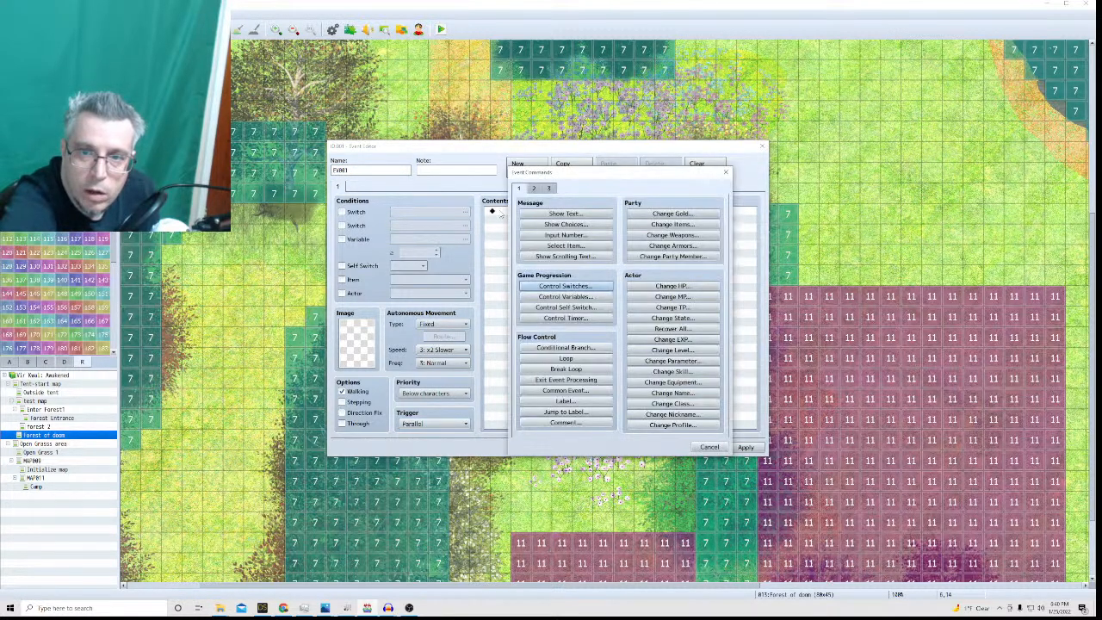
pyautogui.click(535, 189)
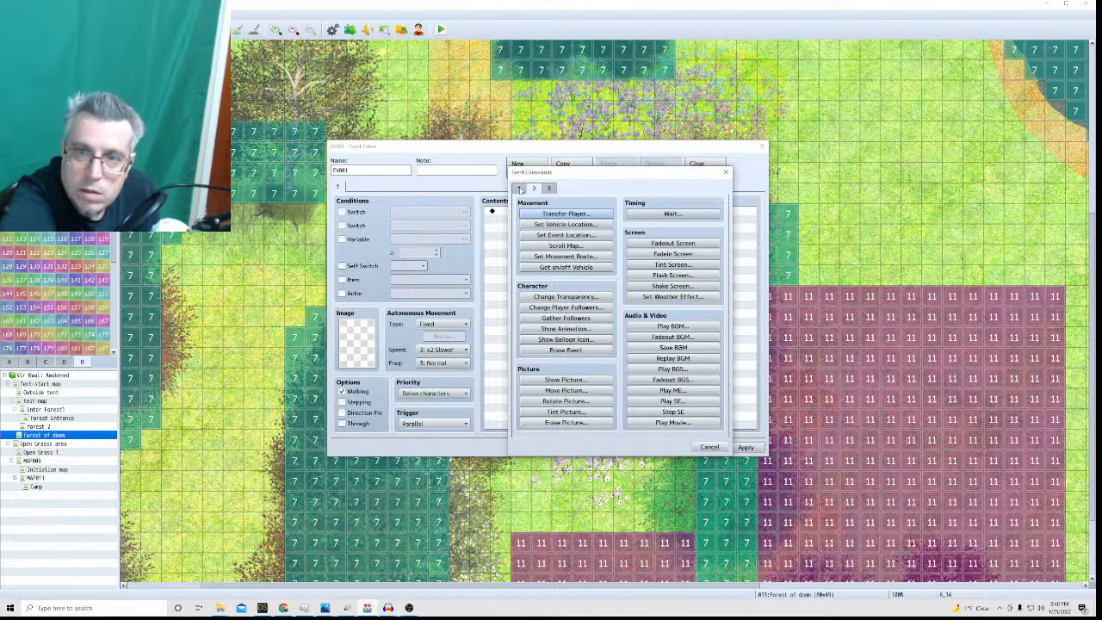
pyautogui.click(519, 189)
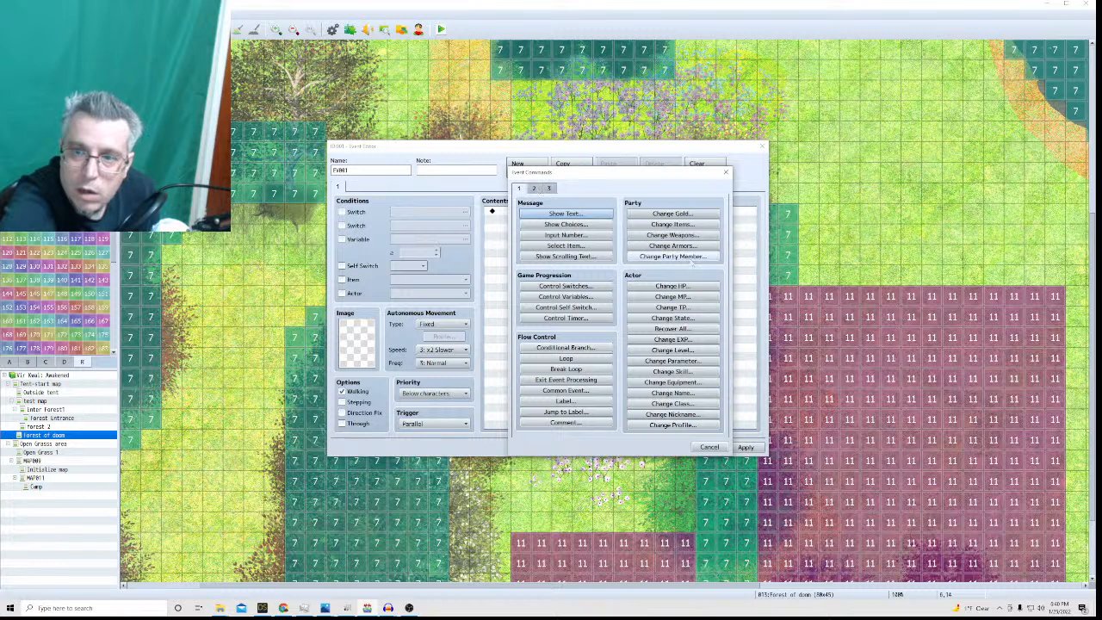
pyautogui.click(673, 256)
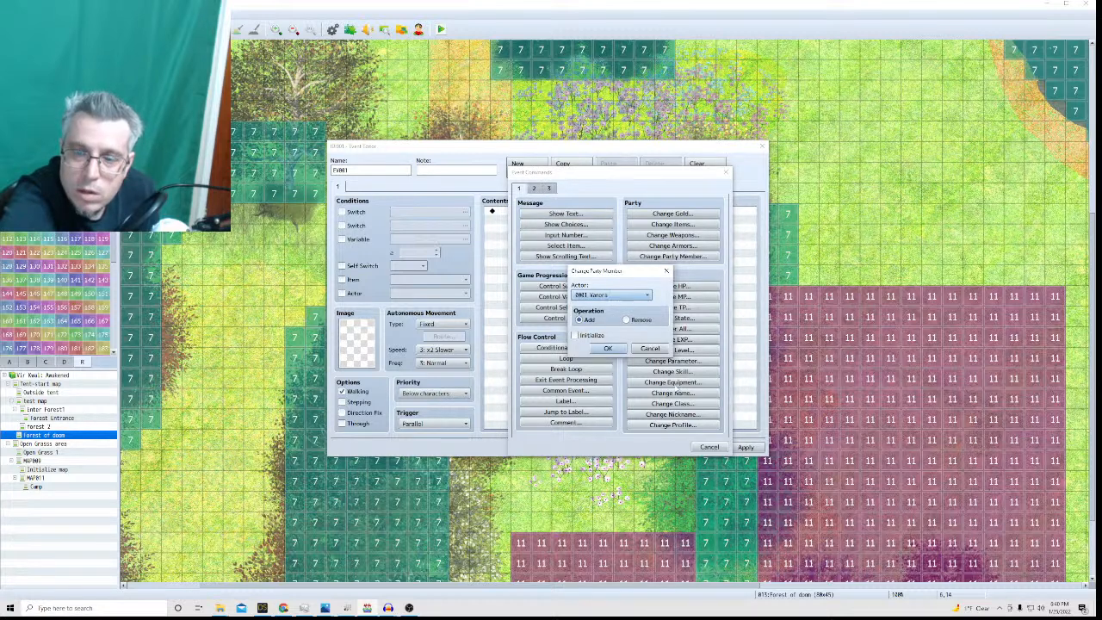
pyautogui.click(650, 347)
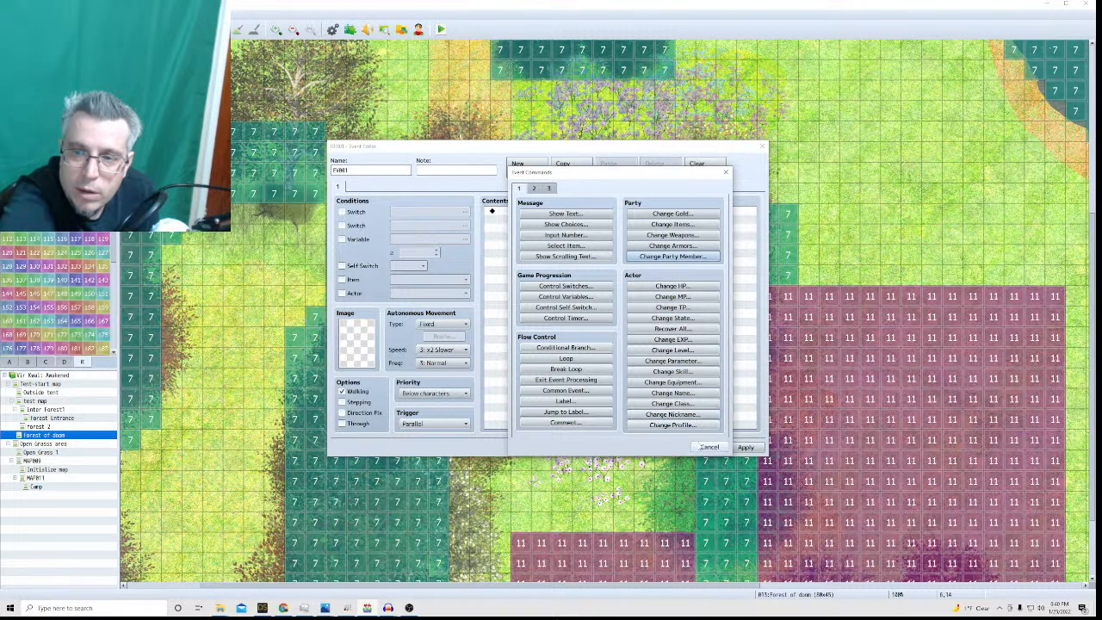
pyautogui.click(710, 447)
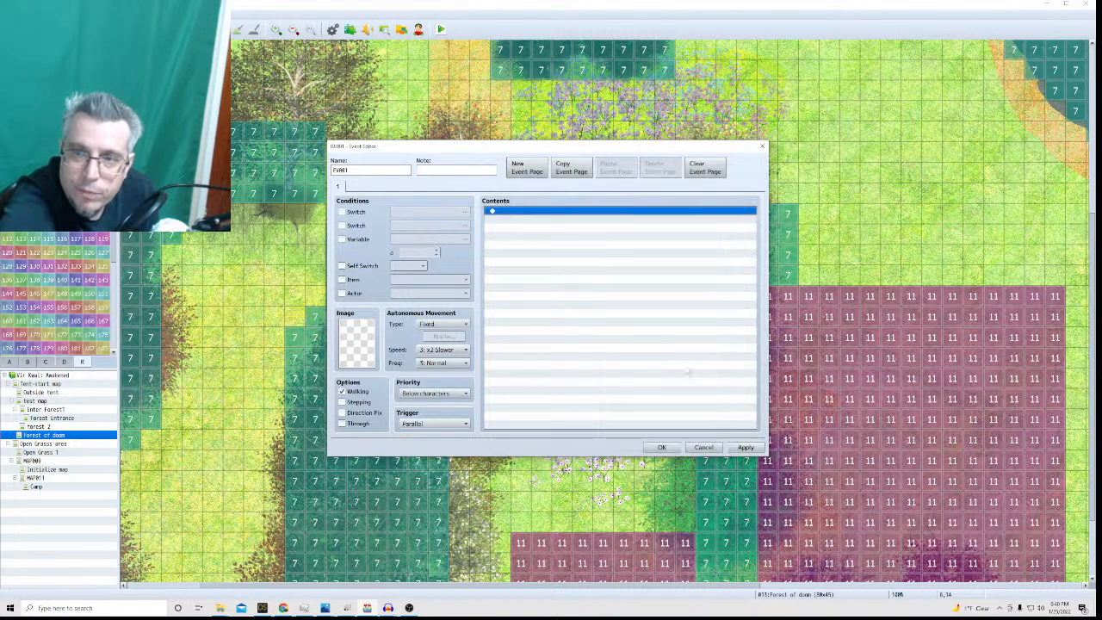
# Add a Change Party Member command that adds actor 0002 Kailua to the new event, and accept the event.
pyautogui.doubleClick(502, 213)
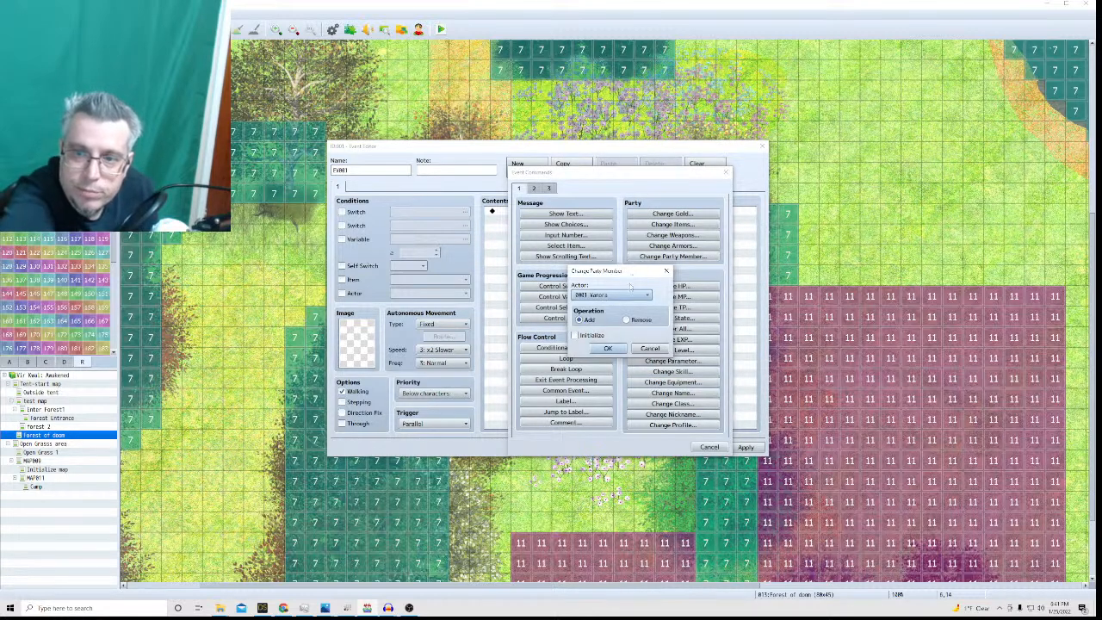
pyautogui.click(616, 294)
pyautogui.click(607, 314)
pyautogui.click(608, 347)
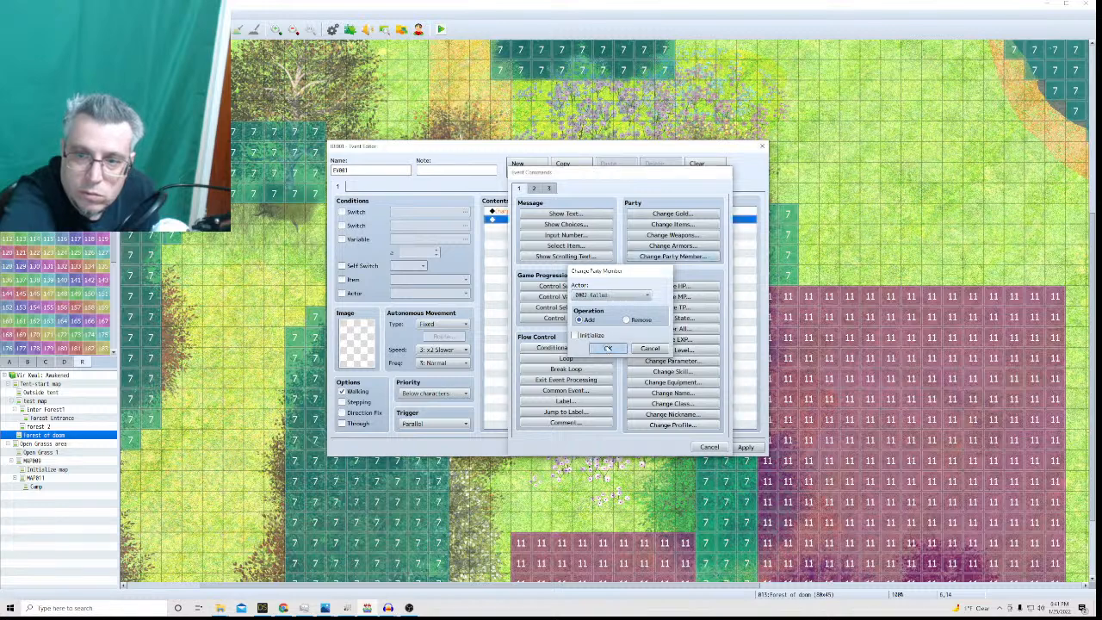
pyautogui.click(661, 448)
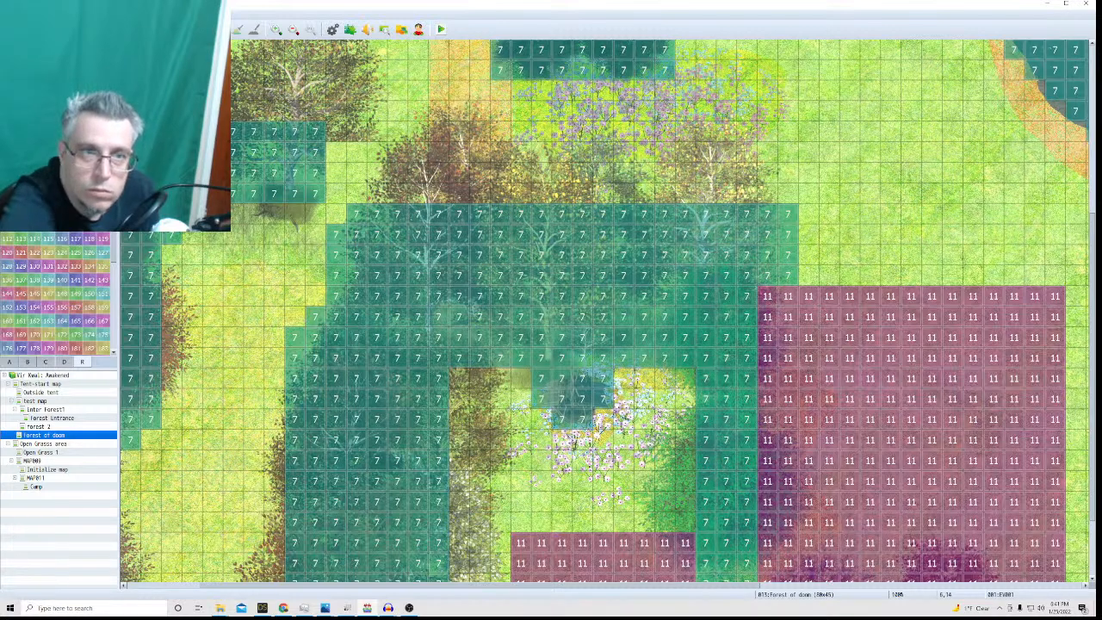
# Reopen the party member event, add an Erase Event command after the Kailua command, and accept the event.
pyautogui.doubleClick(131, 50)
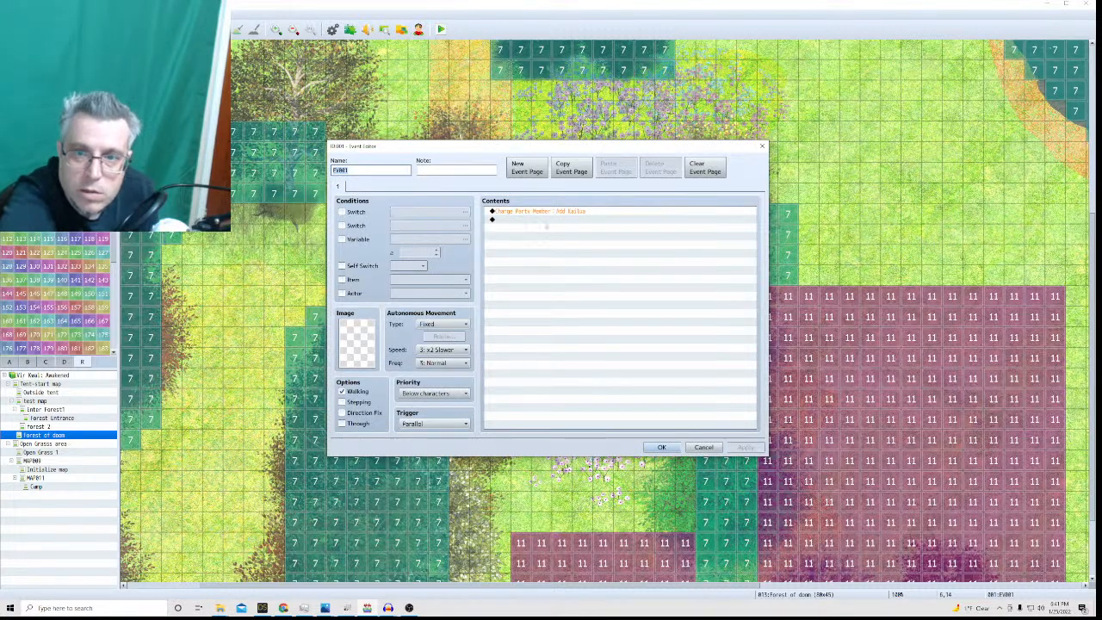
pyautogui.rightClick(544, 220)
pyautogui.click(561, 228)
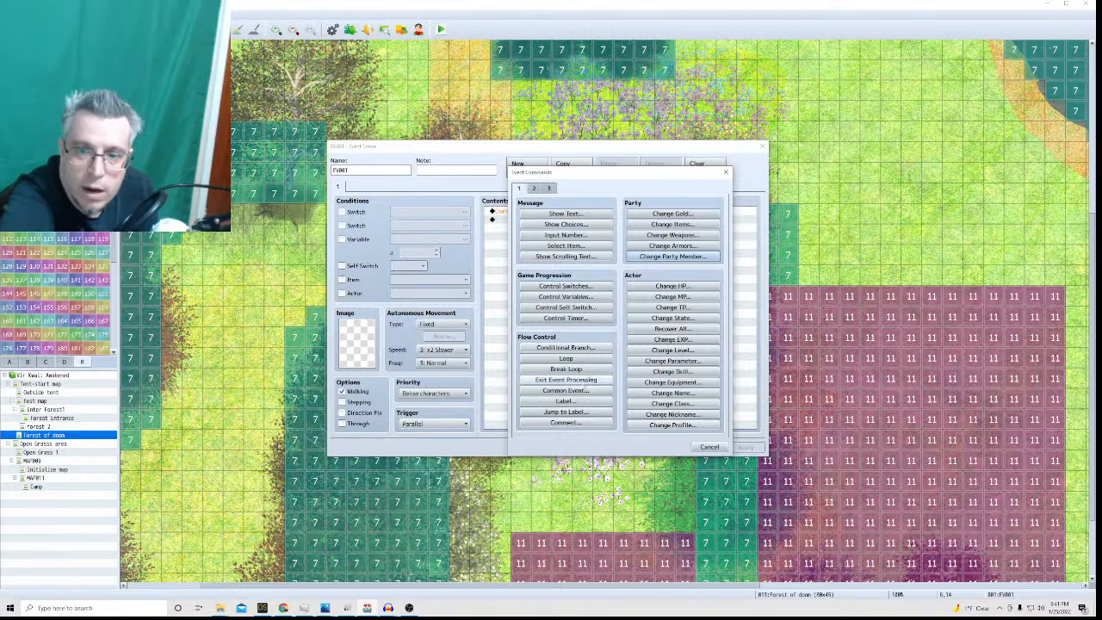
pyautogui.click(533, 188)
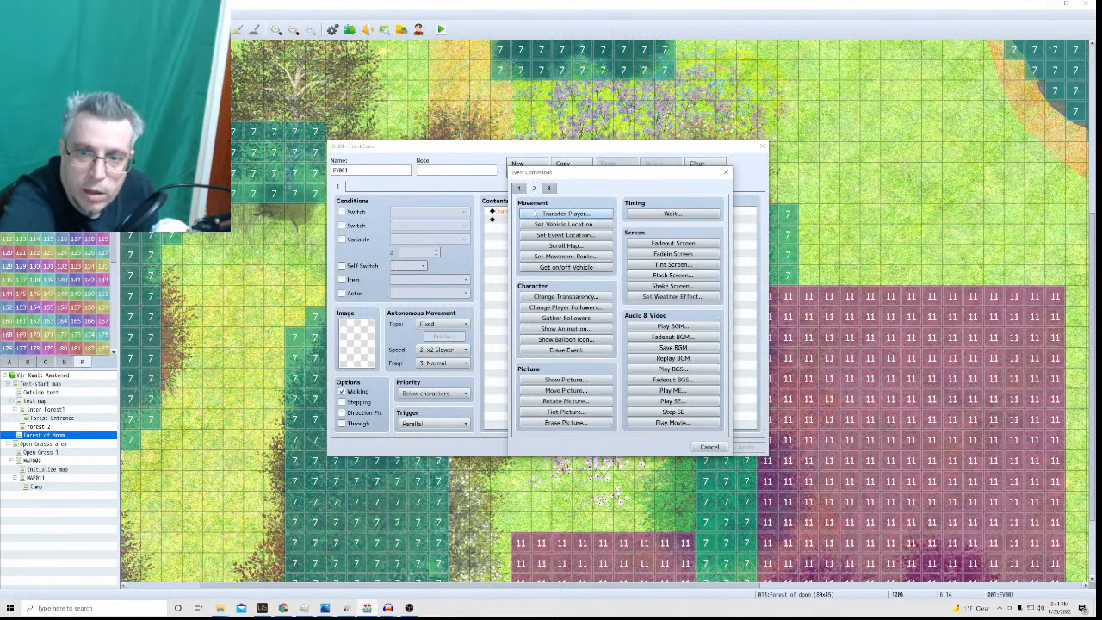
pyautogui.click(575, 353)
pyautogui.click(656, 447)
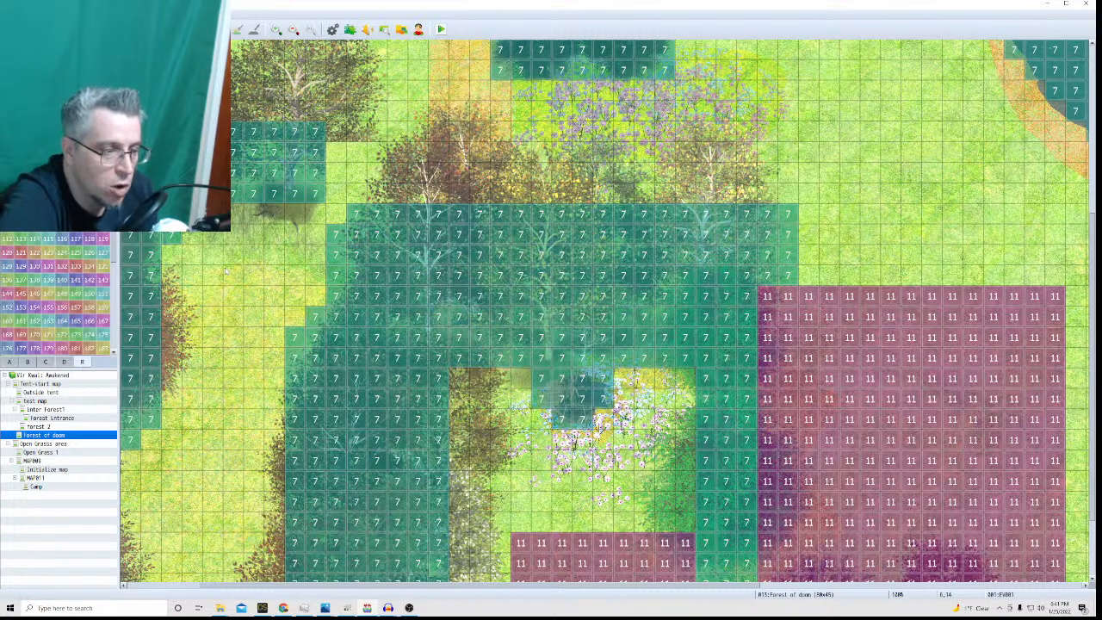
# Save the project changes, launch a playtest and continue from the saved game.
pyautogui.scroll(-2, 895, 370)
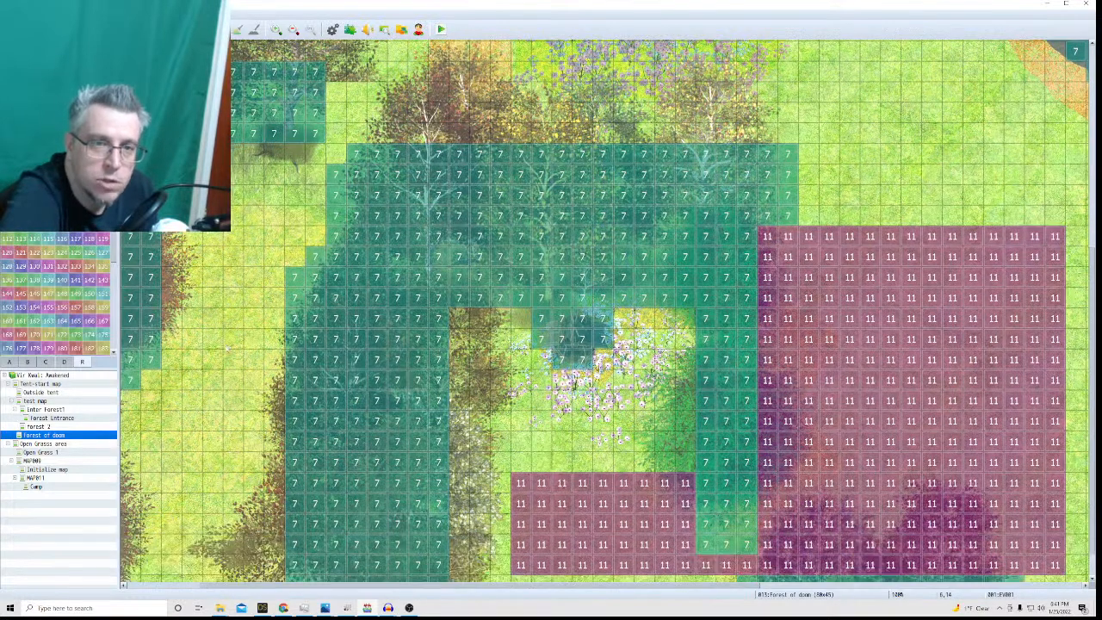
pyautogui.scroll(4, 895, 370)
pyautogui.scroll(2, 607, 310)
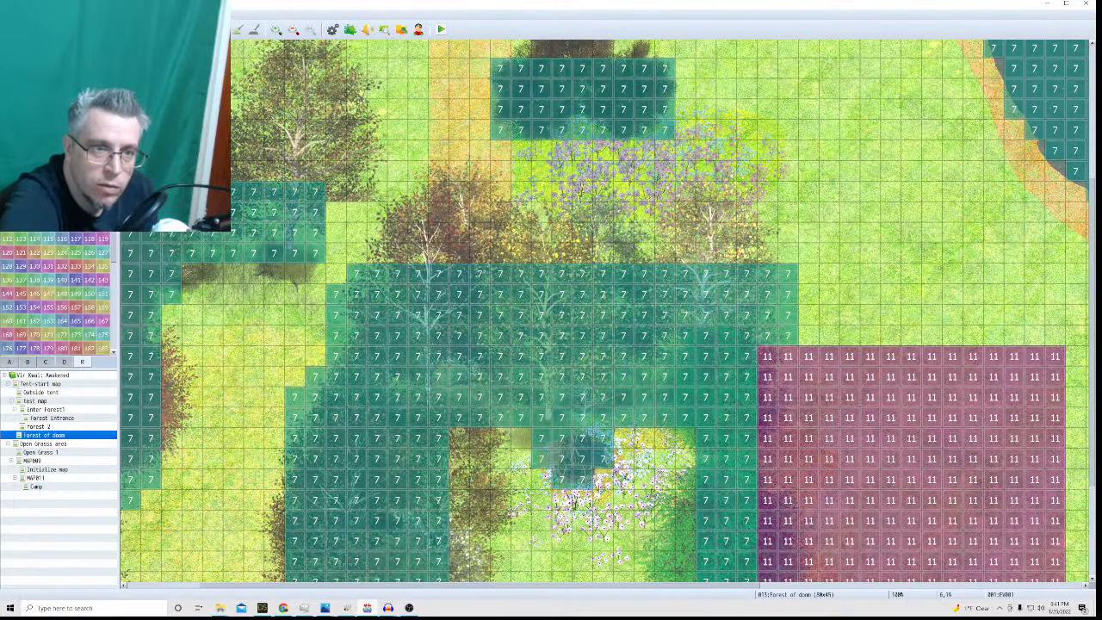
pyautogui.scroll(-5, 203, 358)
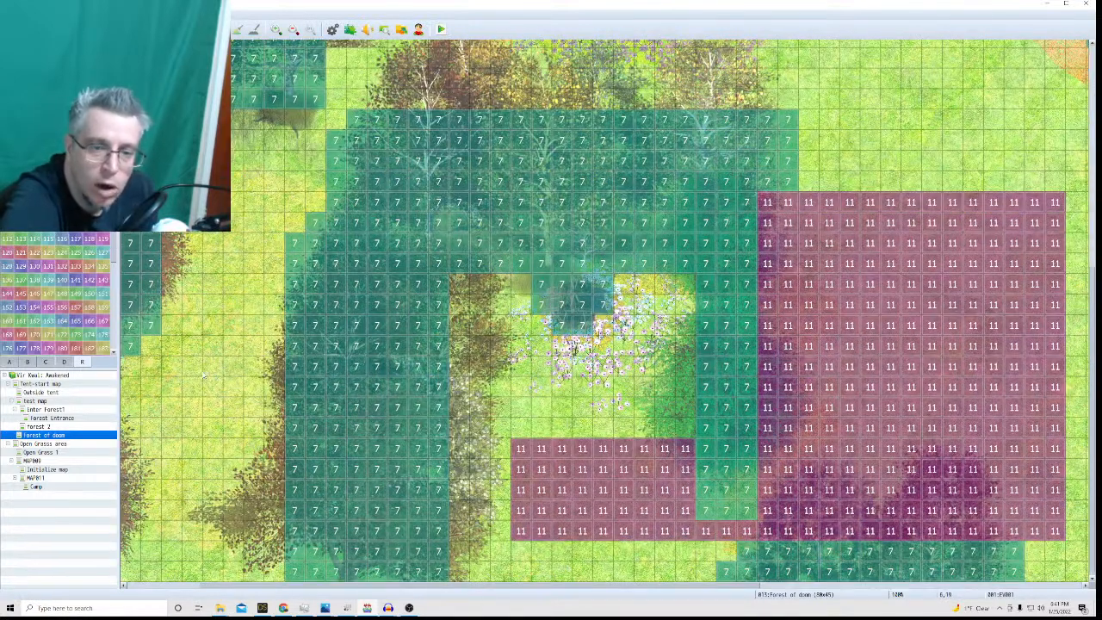
pyautogui.click(440, 29)
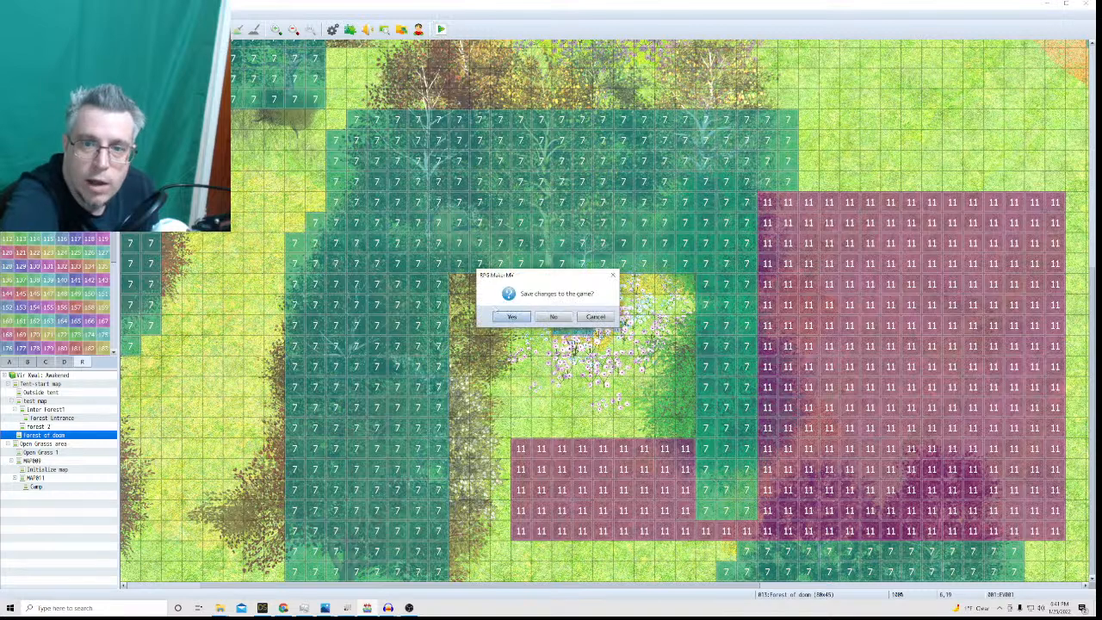
pyautogui.click(511, 316)
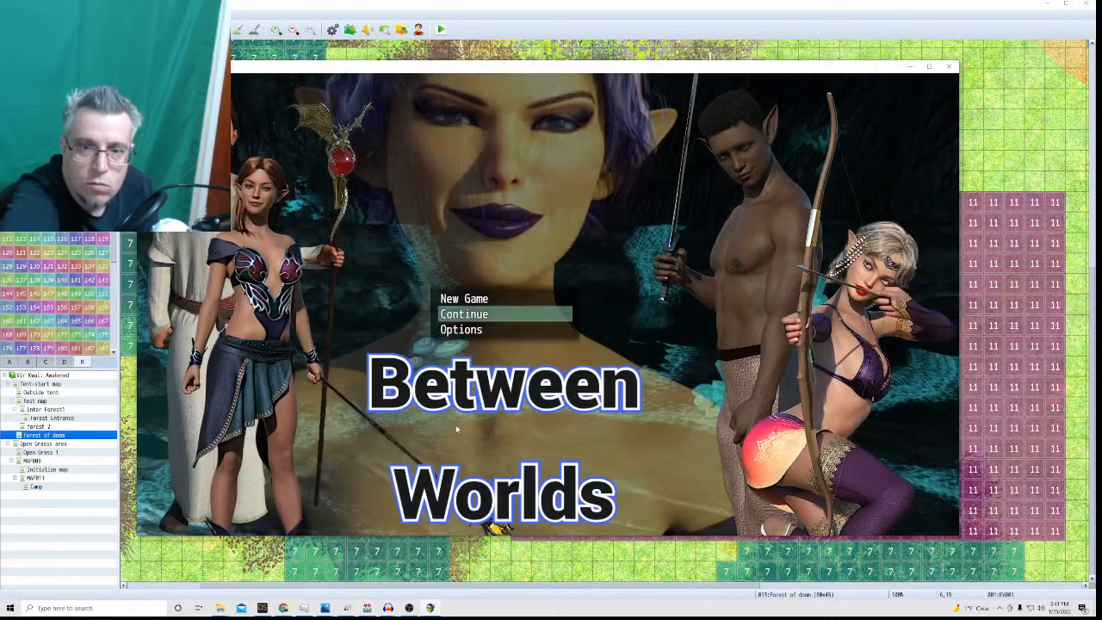
pyautogui.click(456, 315)
pyautogui.click(341, 189)
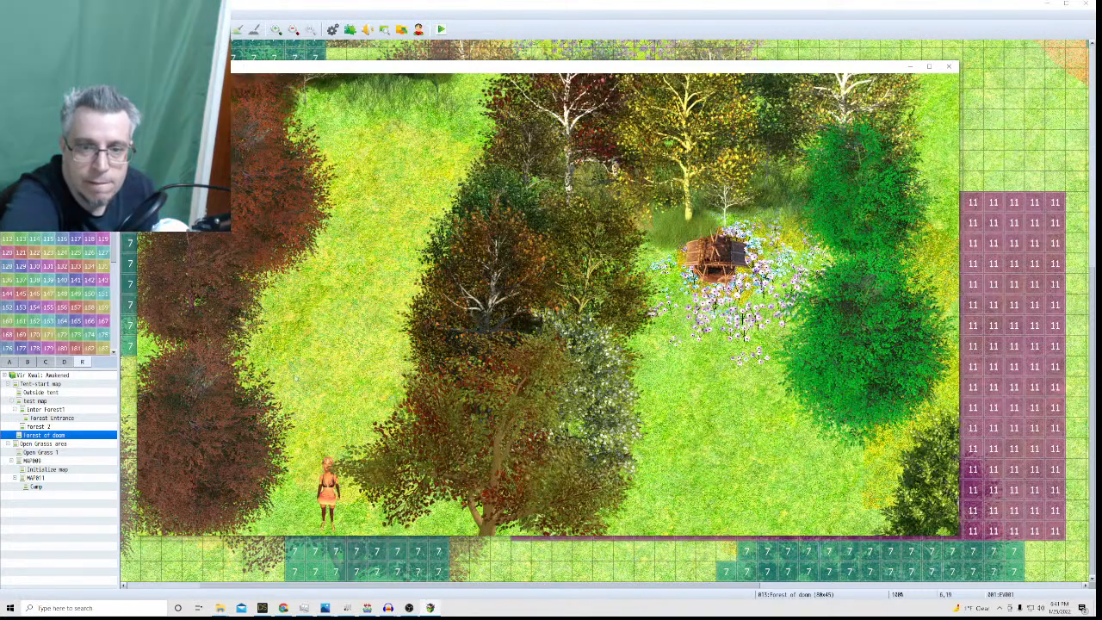
# Walk the hero north through the forest clearing and toward the sandy path to trigger a random encounter.
pyautogui.click(283, 378)
pyautogui.click(285, 285)
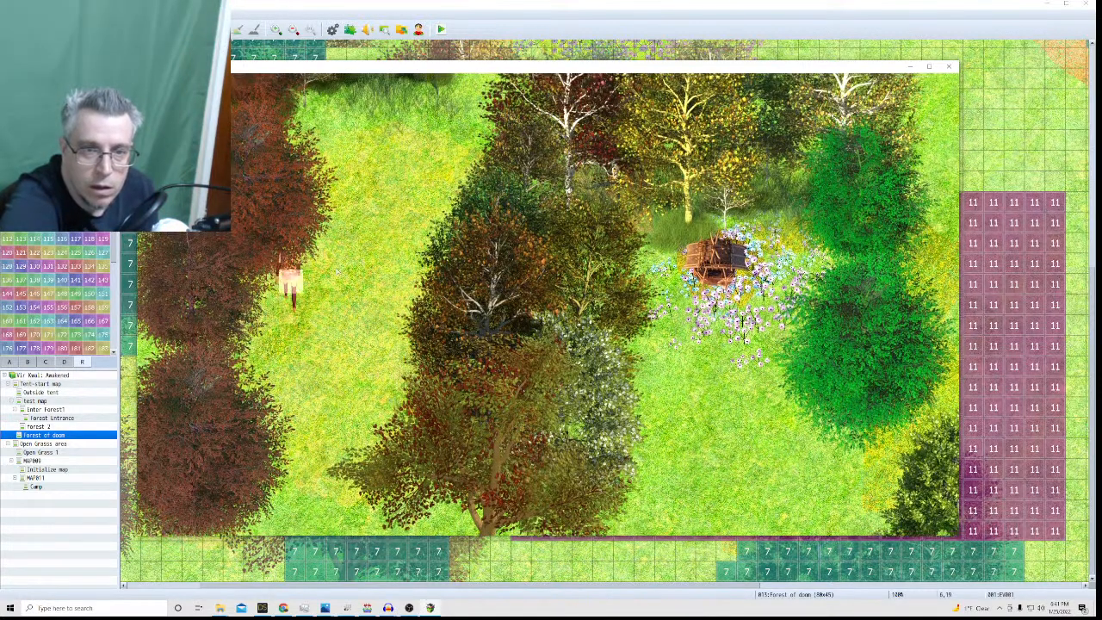
pyautogui.click(349, 247)
pyautogui.click(428, 292)
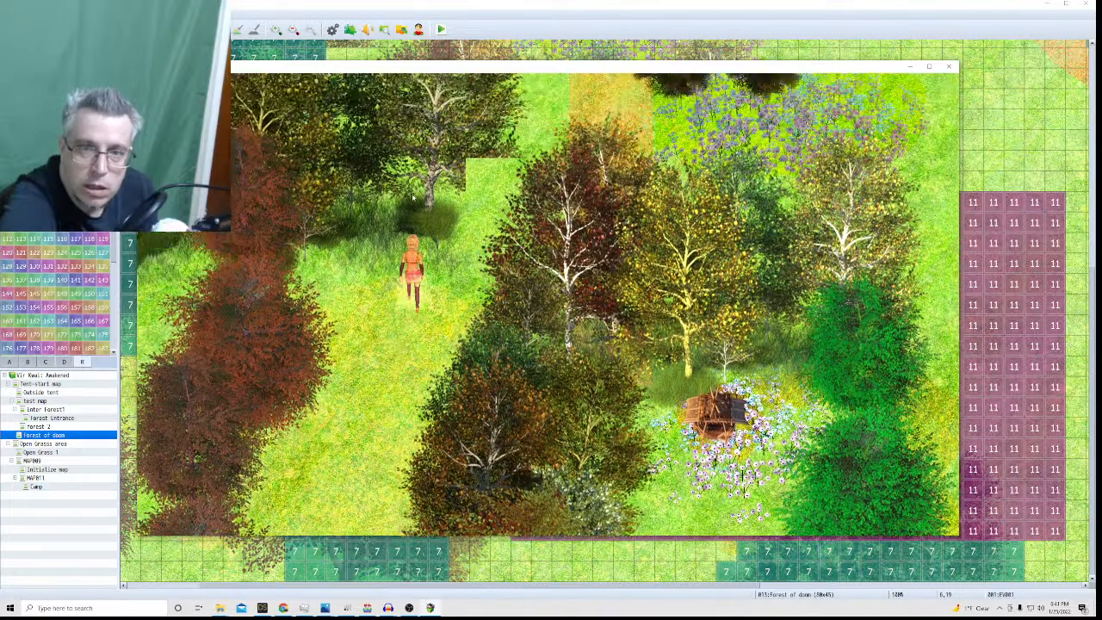
pyautogui.click(495, 205)
pyautogui.click(555, 202)
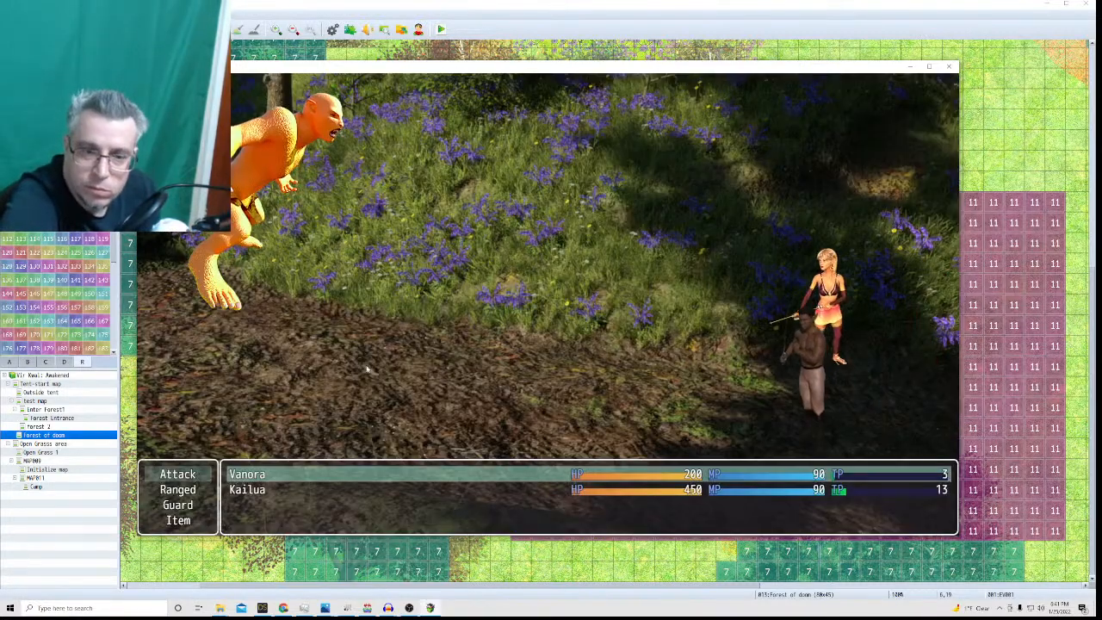
# Fight the Giant Creature using Attack with both Vanora and Kailua each round, and dismiss the victory message.
pyautogui.click(188, 475)
pyautogui.click(206, 248)
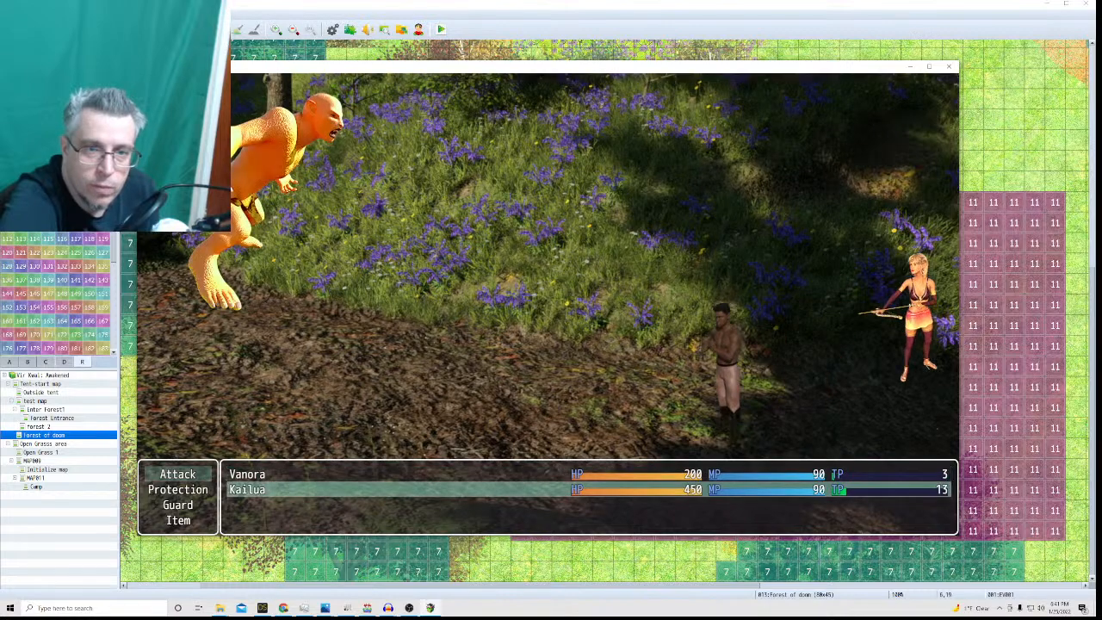
pyautogui.press('Return')
pyautogui.press('Return')
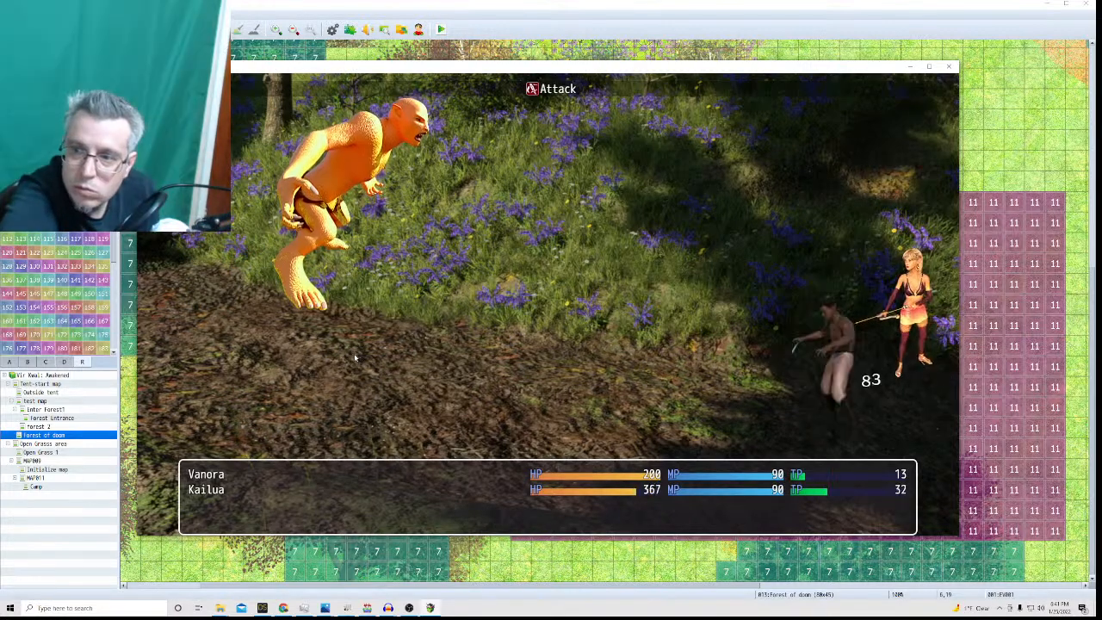
pyautogui.click(179, 475)
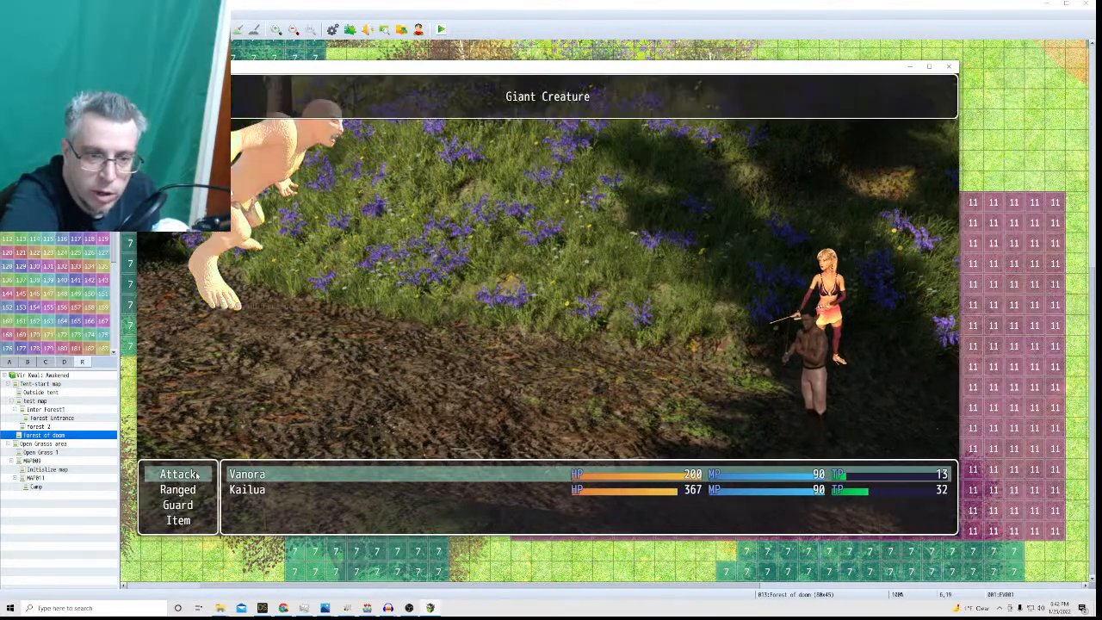
pyautogui.click(236, 284)
pyautogui.click(204, 474)
pyautogui.click(217, 281)
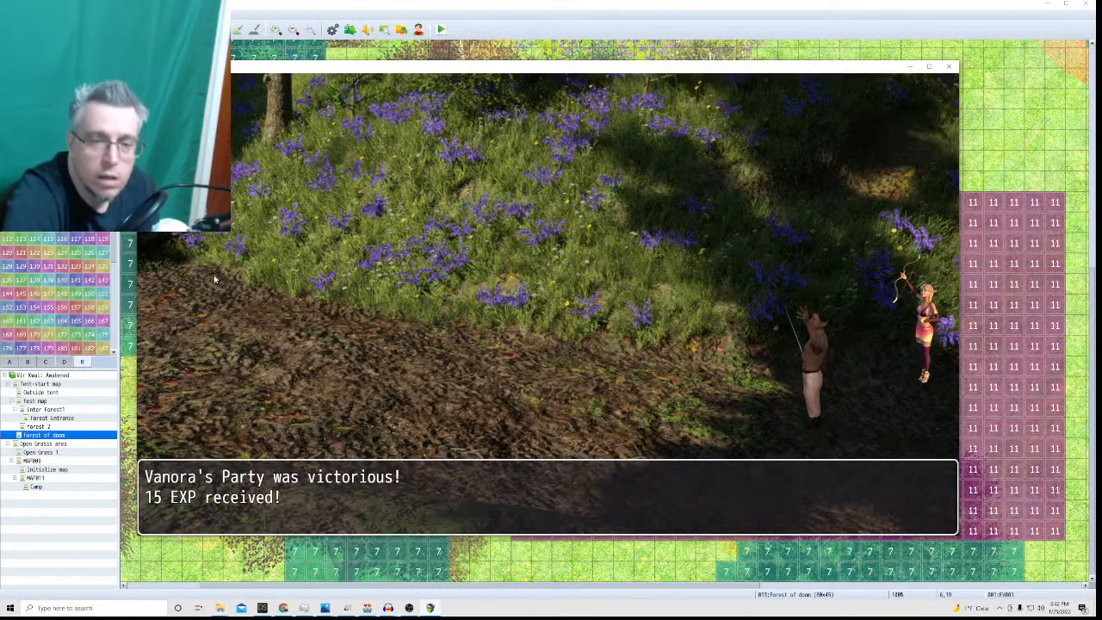
pyautogui.click(227, 313)
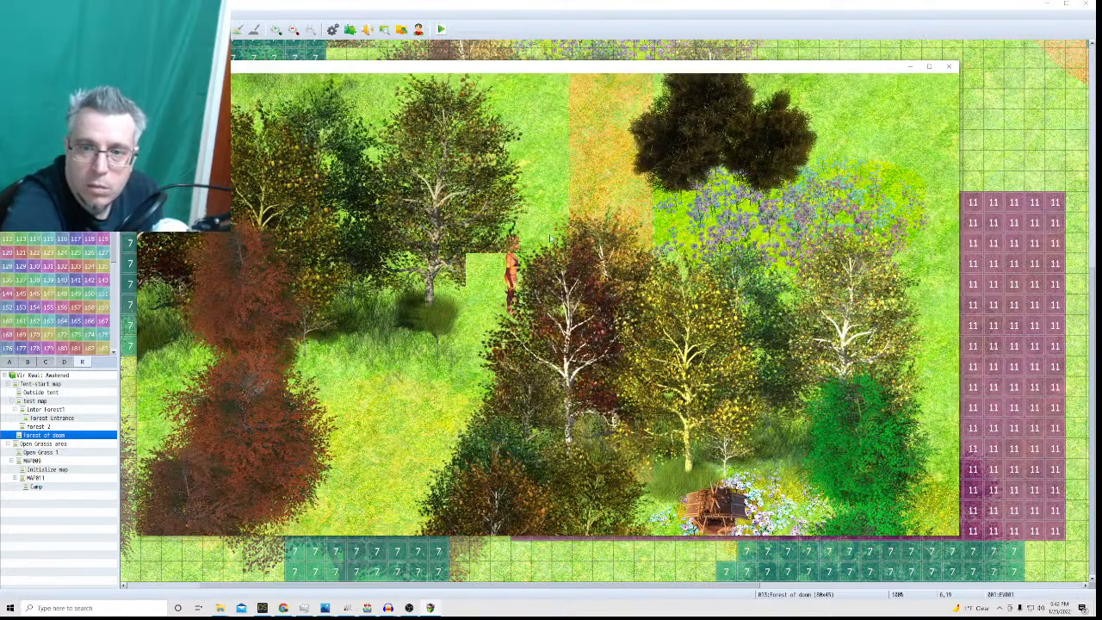
# Walk the hero up the sandy path and around the dark trees to trigger another encounter.
pyautogui.click(552, 239)
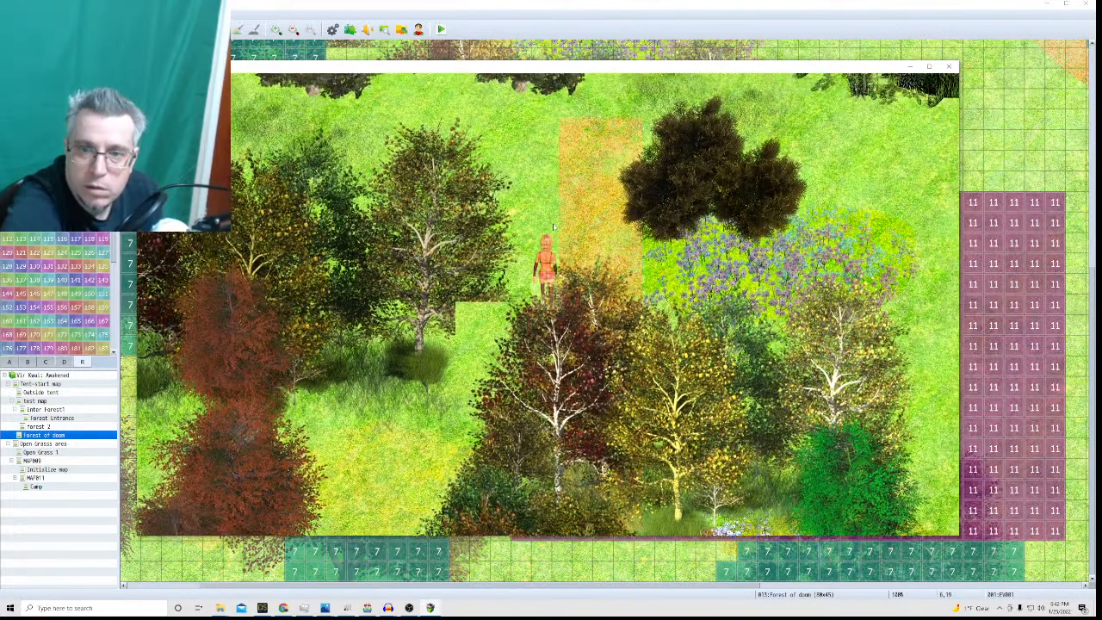
pyautogui.click(567, 203)
pyautogui.click(687, 301)
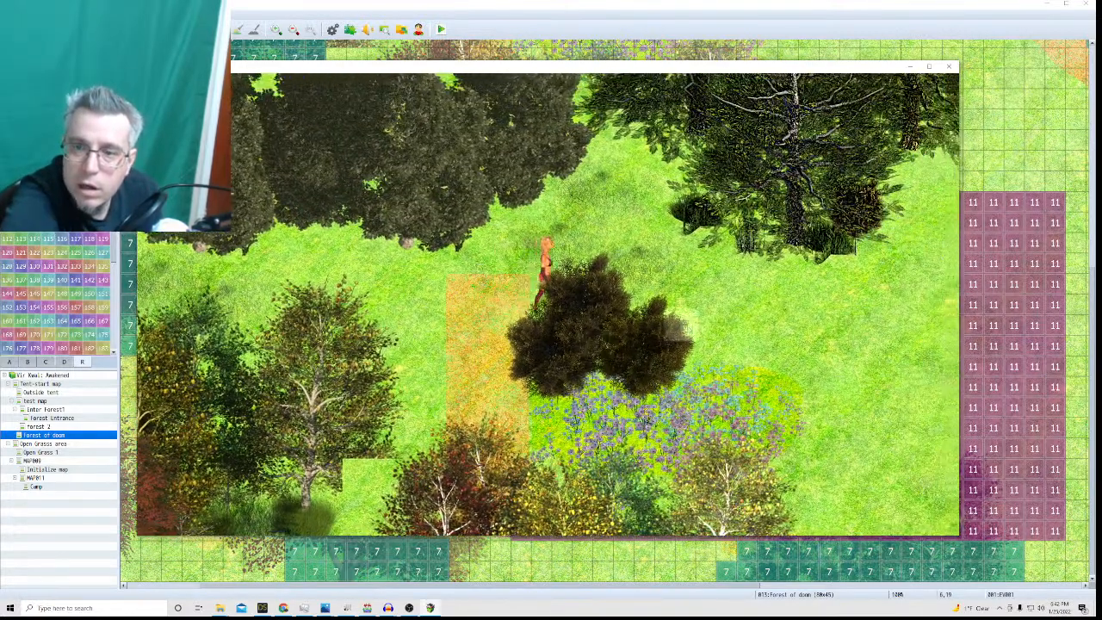
pyautogui.click(701, 332)
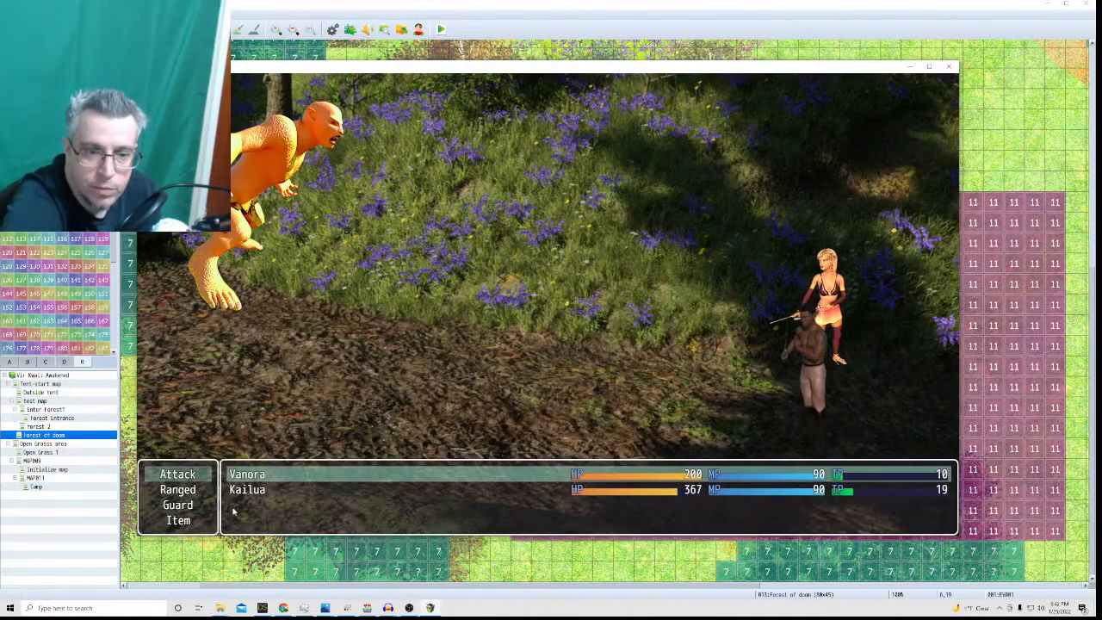
# Attack the Giant Creature with Vanora and Kailua for the first two rounds of the second battle.
pyautogui.click(185, 473)
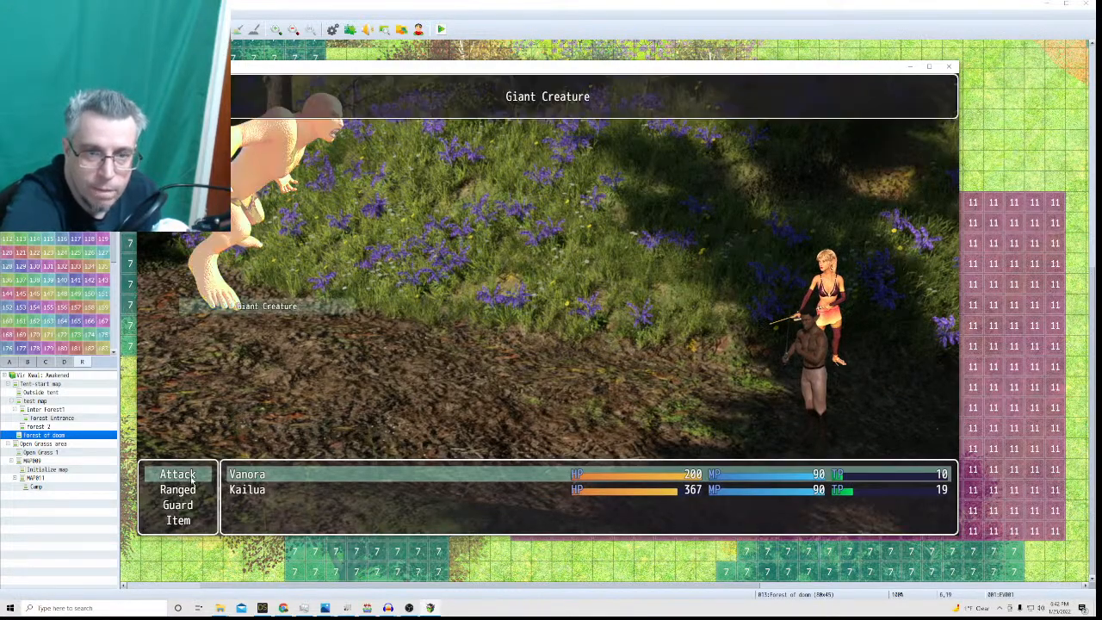
pyautogui.click(191, 473)
pyautogui.click(191, 472)
pyautogui.click(224, 301)
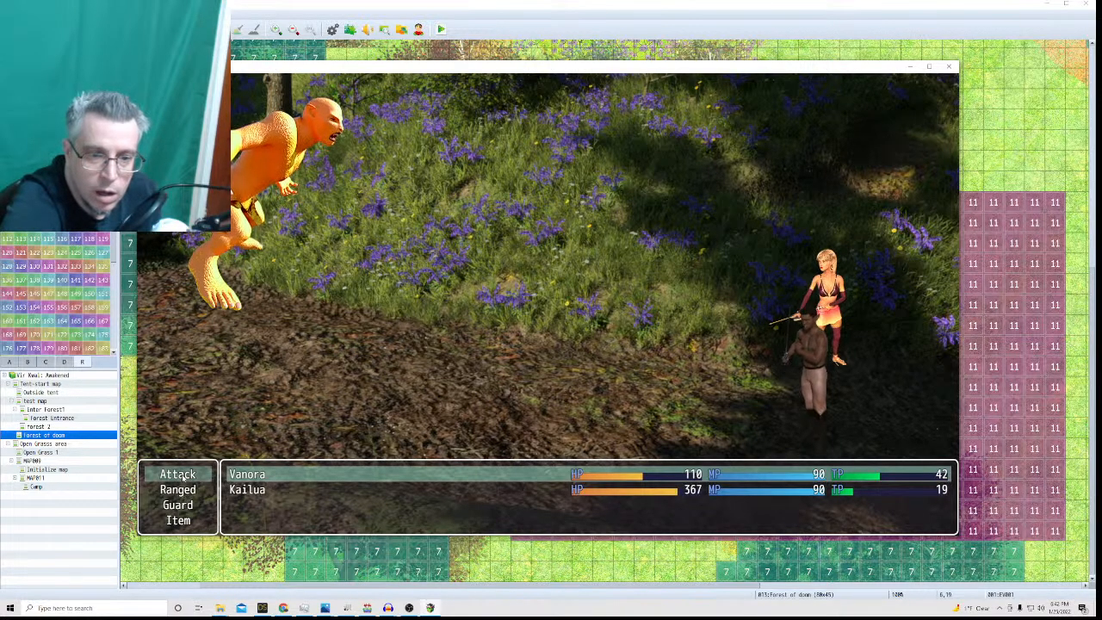
pyautogui.press('Return')
pyautogui.press('Return')
pyautogui.press('Return')
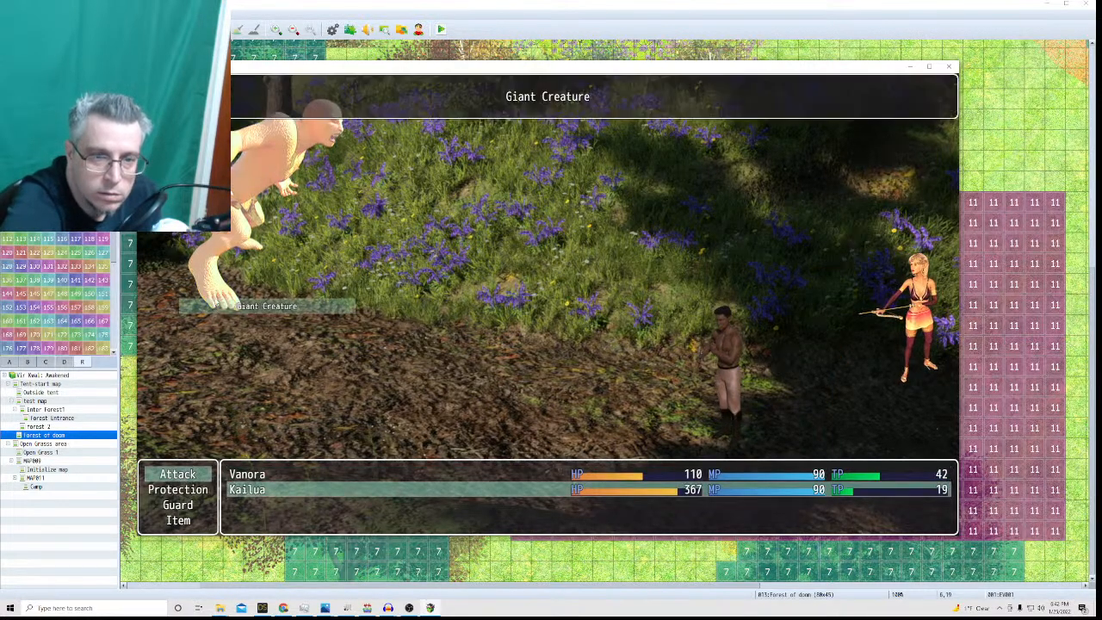
pyautogui.press('Return')
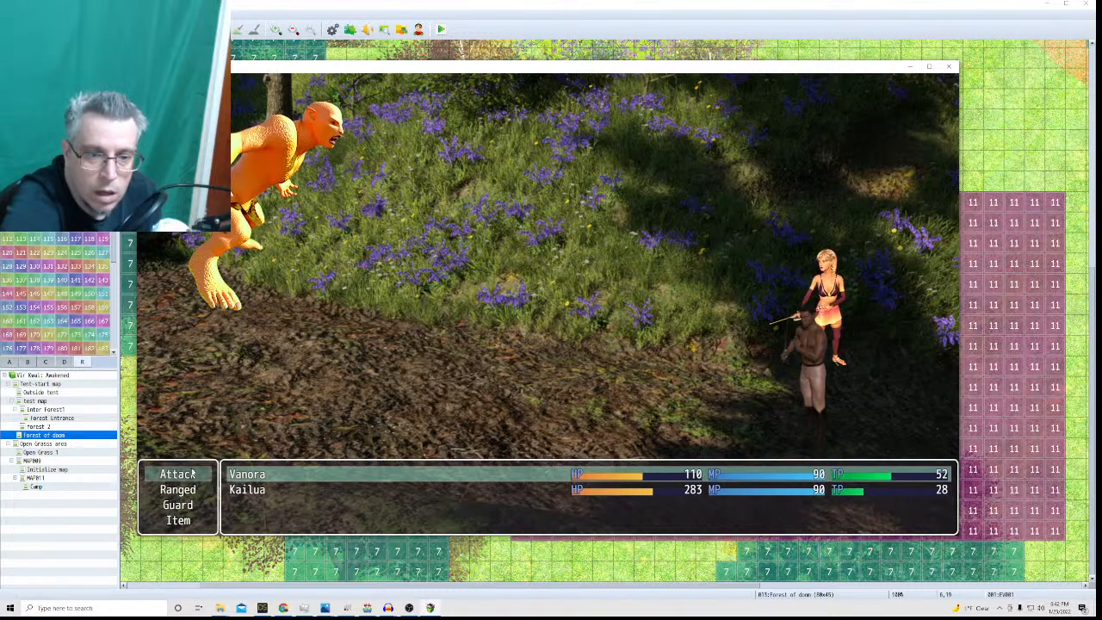
# Keep attacking the Giant Creature with both party members until the second battle is won, and dismiss the battle results.
pyautogui.click(185, 475)
pyautogui.click(209, 308)
pyautogui.click(185, 475)
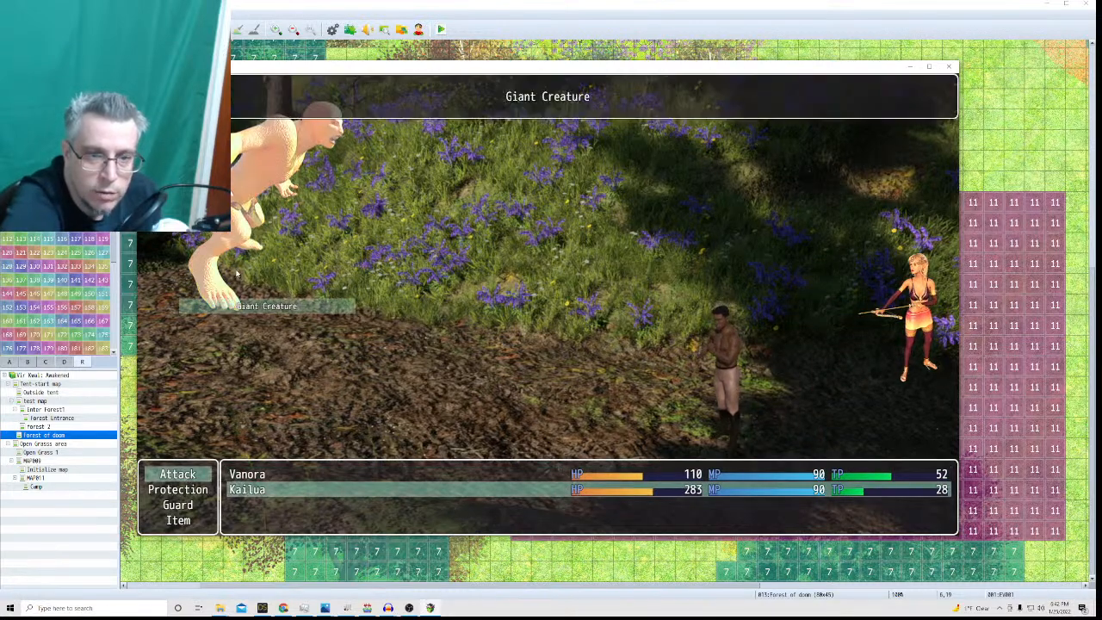
pyautogui.click(228, 275)
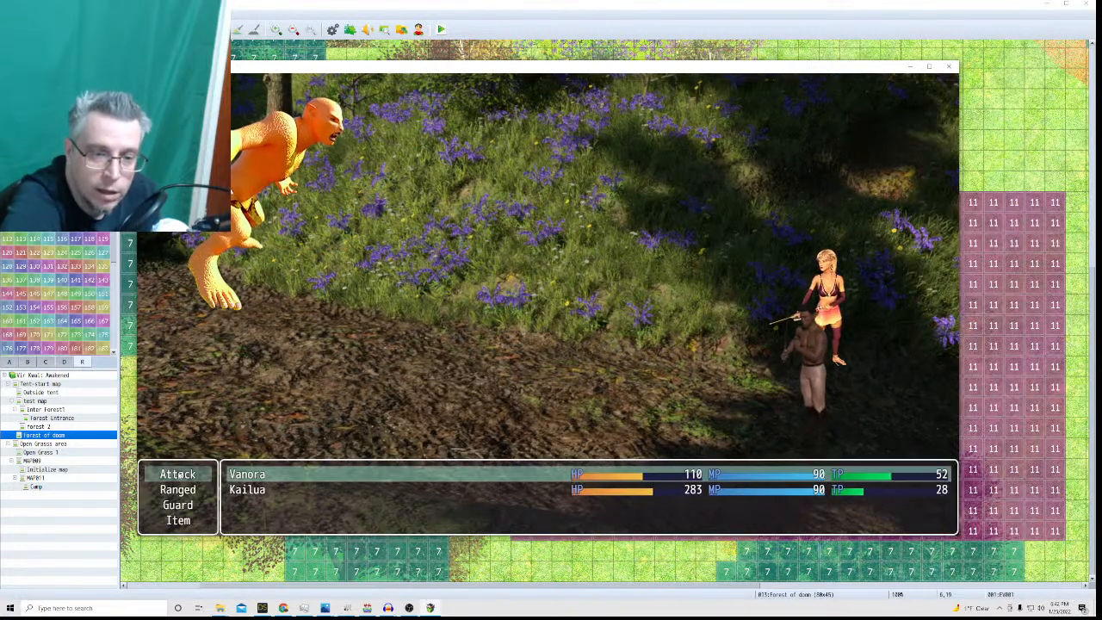
pyautogui.press('Return')
pyautogui.press('Return')
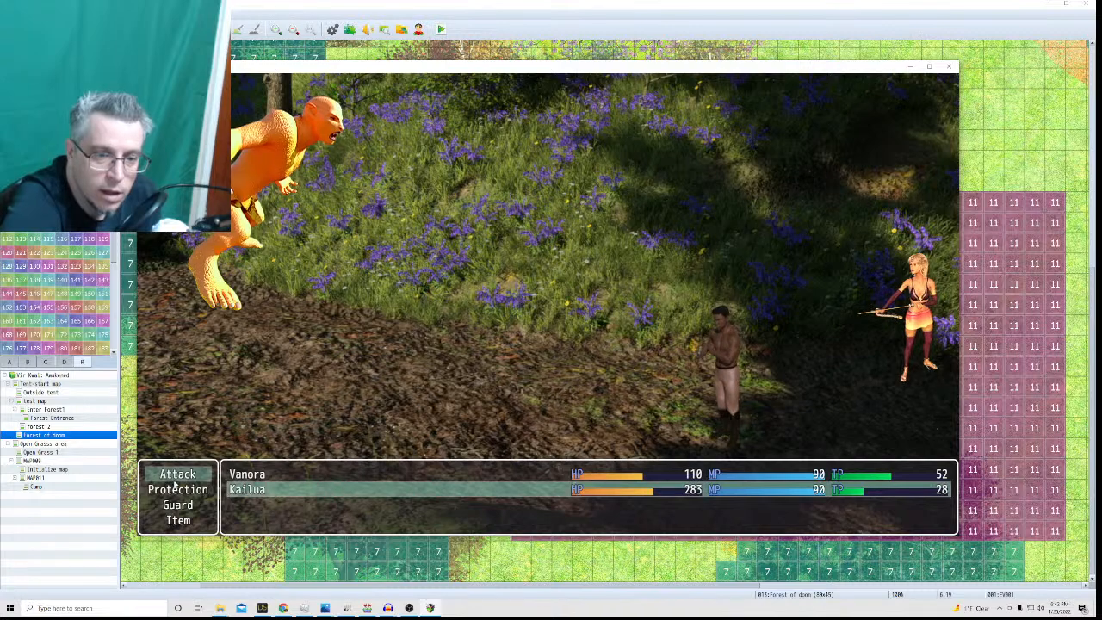
pyautogui.press('Return')
pyautogui.press('Return')
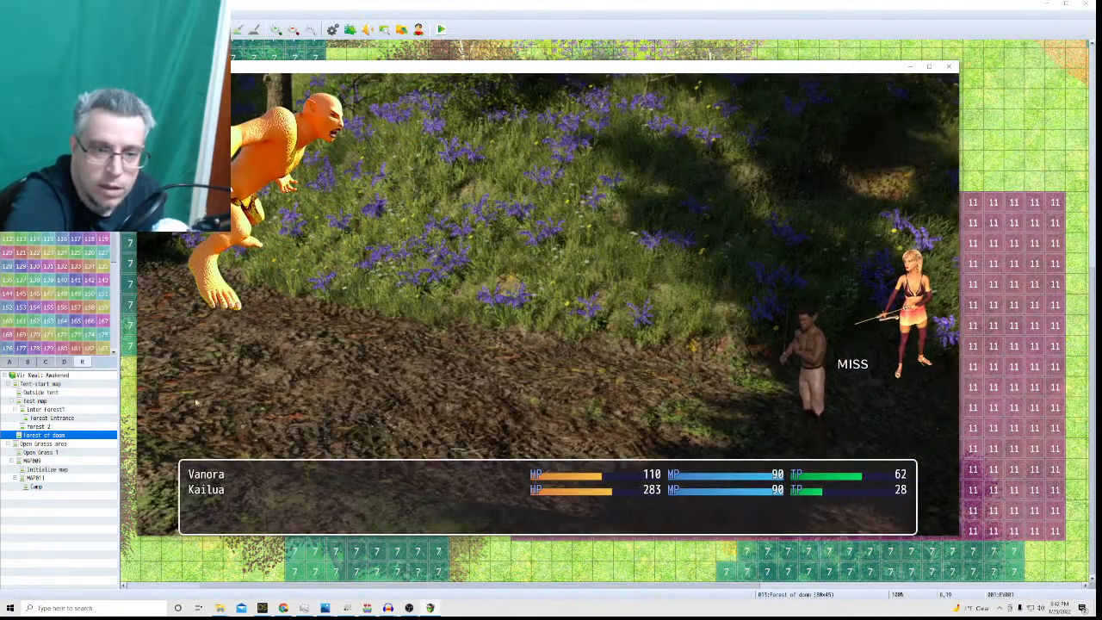
pyautogui.press('Return')
pyautogui.press('Return')
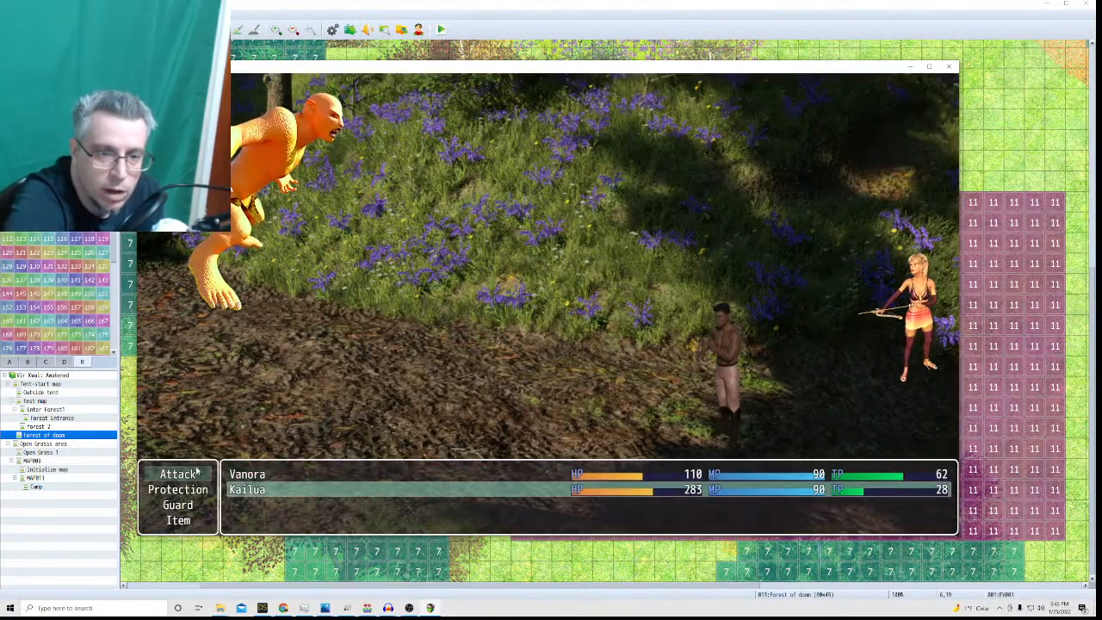
pyautogui.press('Return')
pyautogui.press('Return')
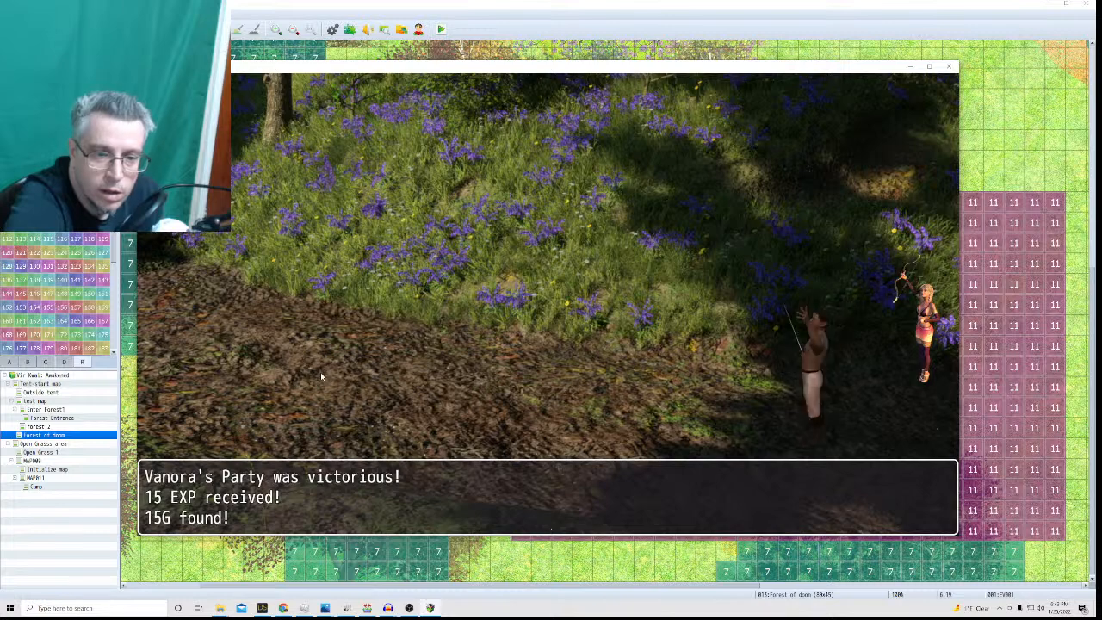
pyautogui.press('Return')
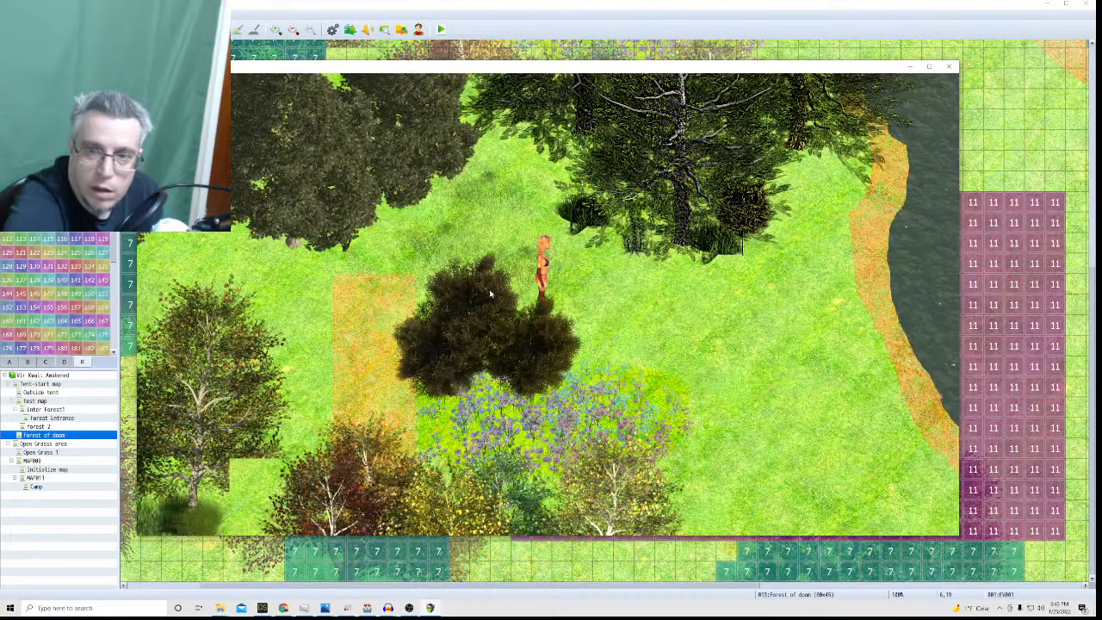
# Check the party status and item inventory in the game menu, and end the playtest.
pyautogui.rightClick(495, 299)
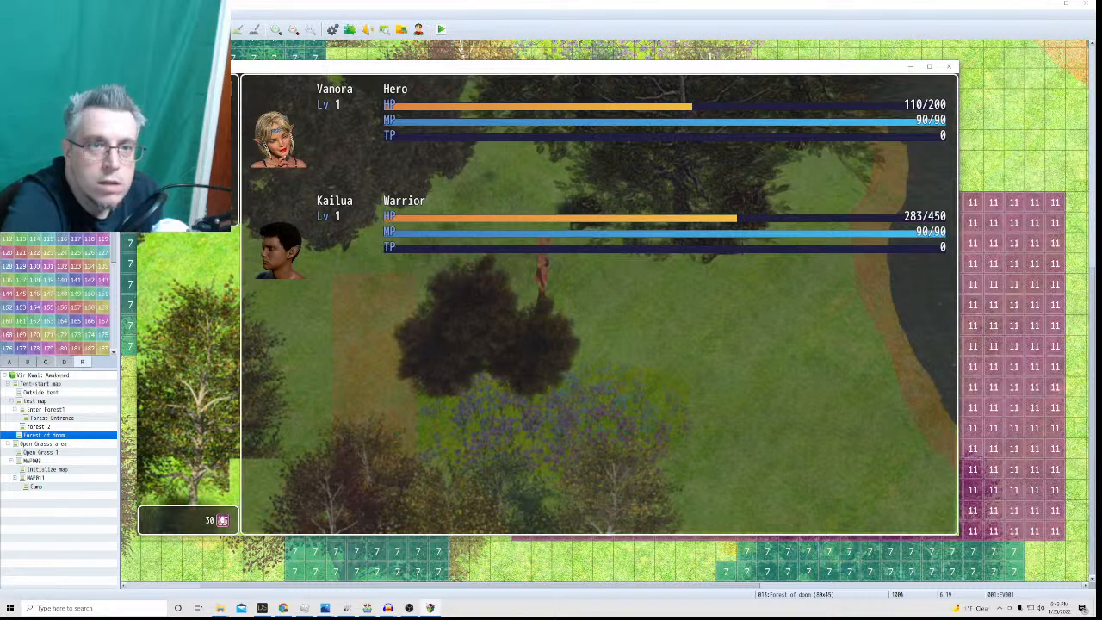
pyautogui.press('Return')
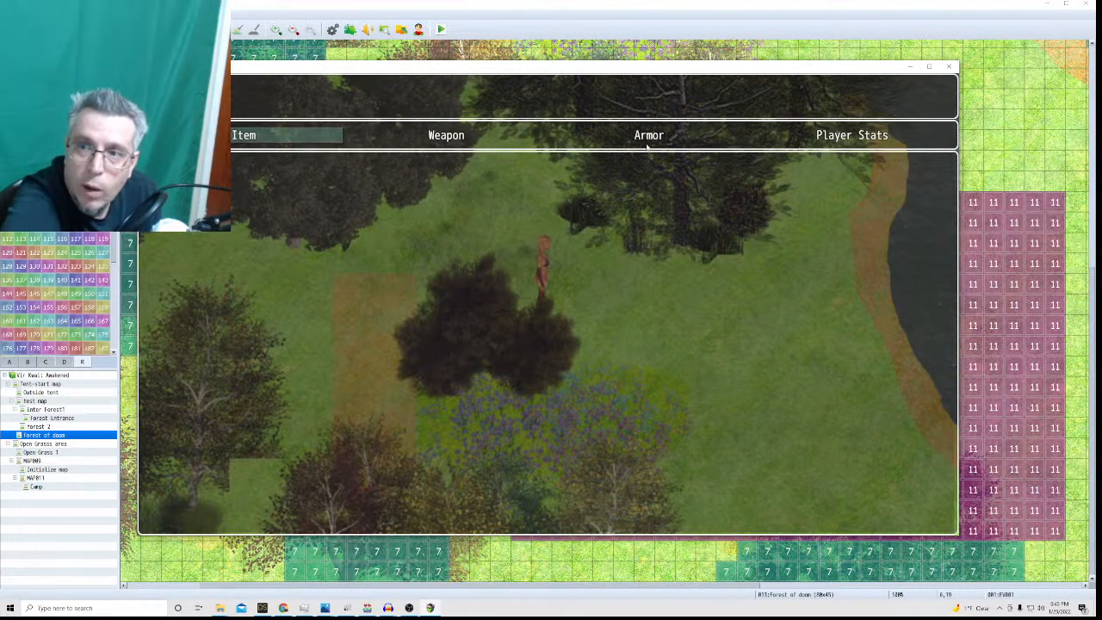
pyautogui.click(948, 67)
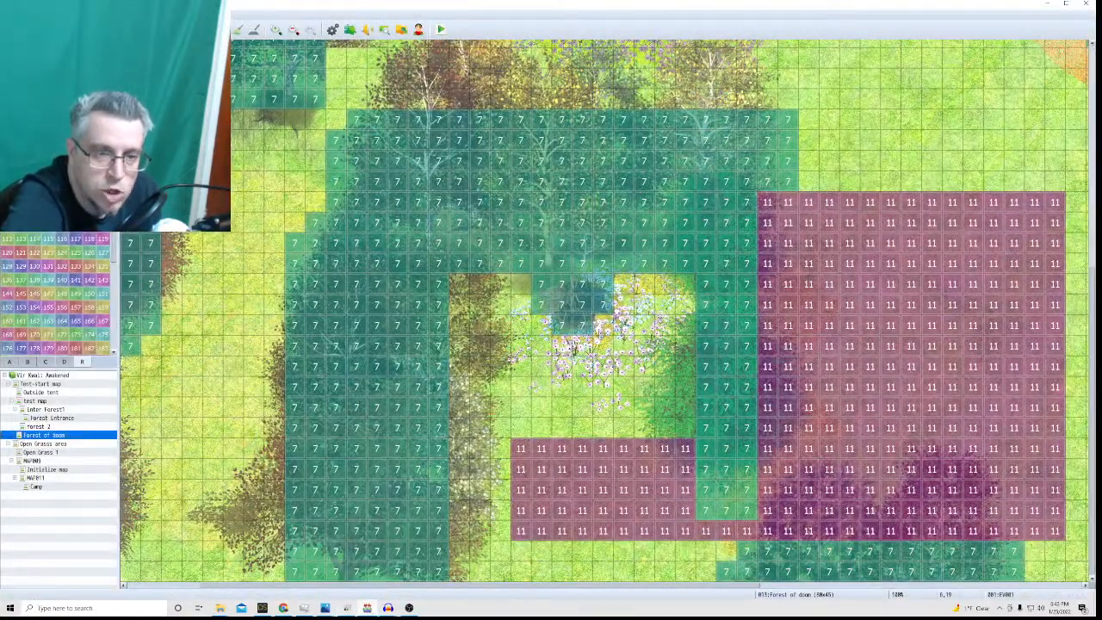
# Add the Giant Creature, Dingun troop to the Forest of doom map's encounters with weight 5 across the entire map.
pyautogui.rightClick(49, 435)
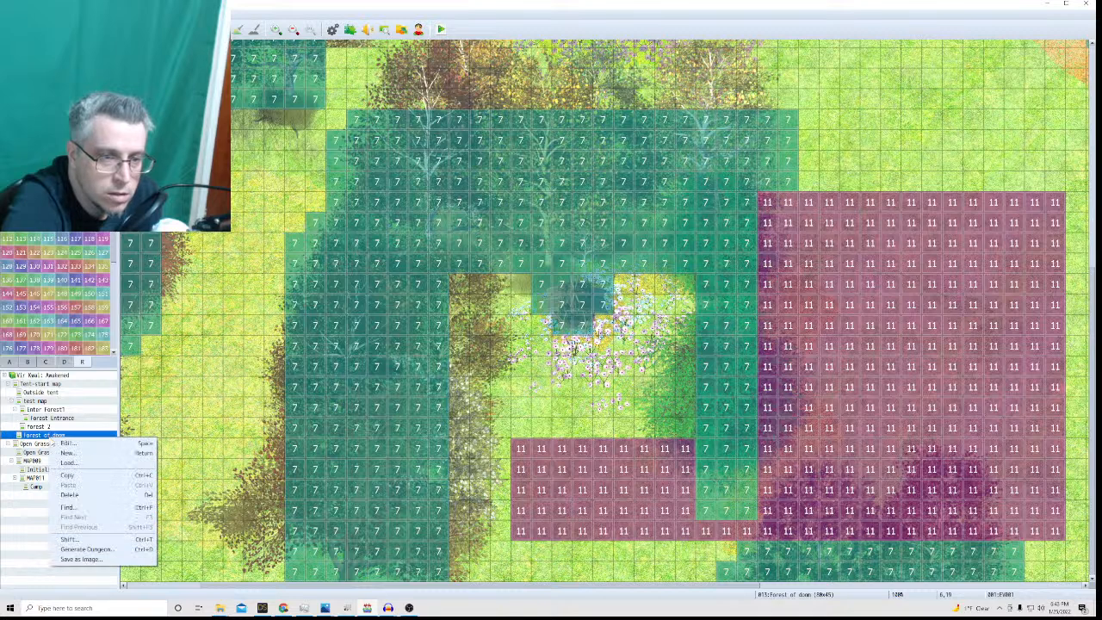
pyautogui.click(111, 441)
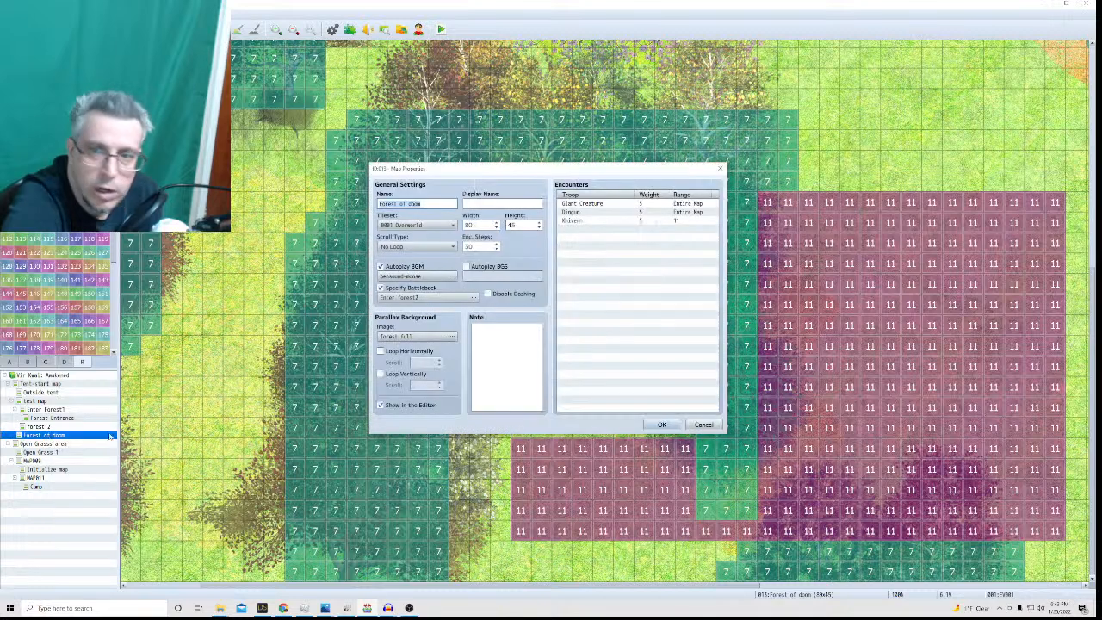
pyautogui.click(584, 228)
pyautogui.rightClick(583, 228)
pyautogui.click(596, 236)
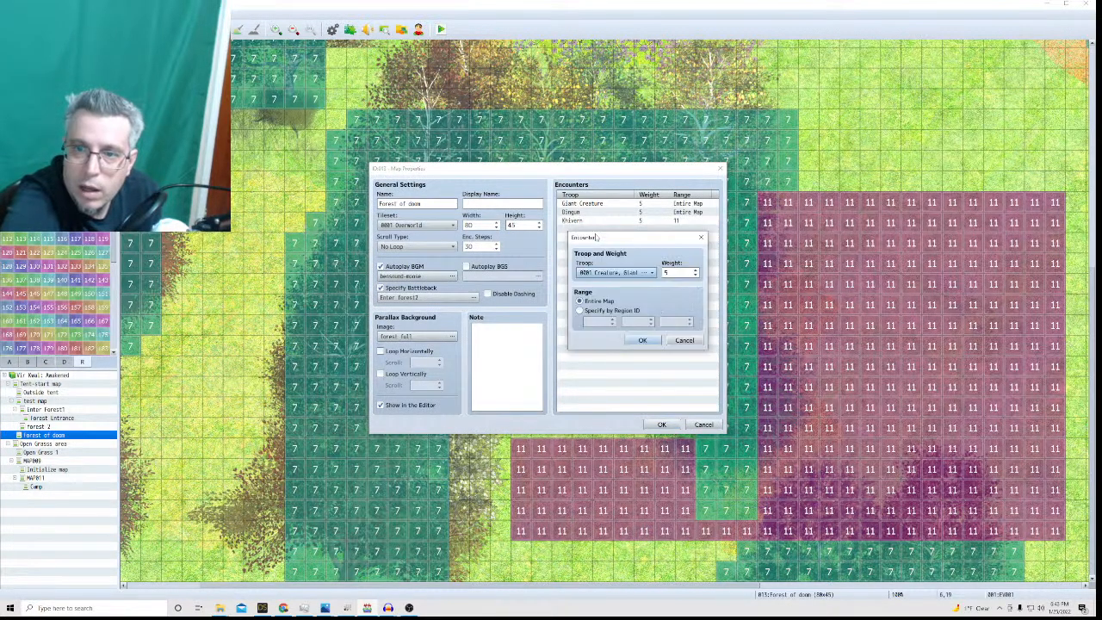
pyautogui.click(613, 272)
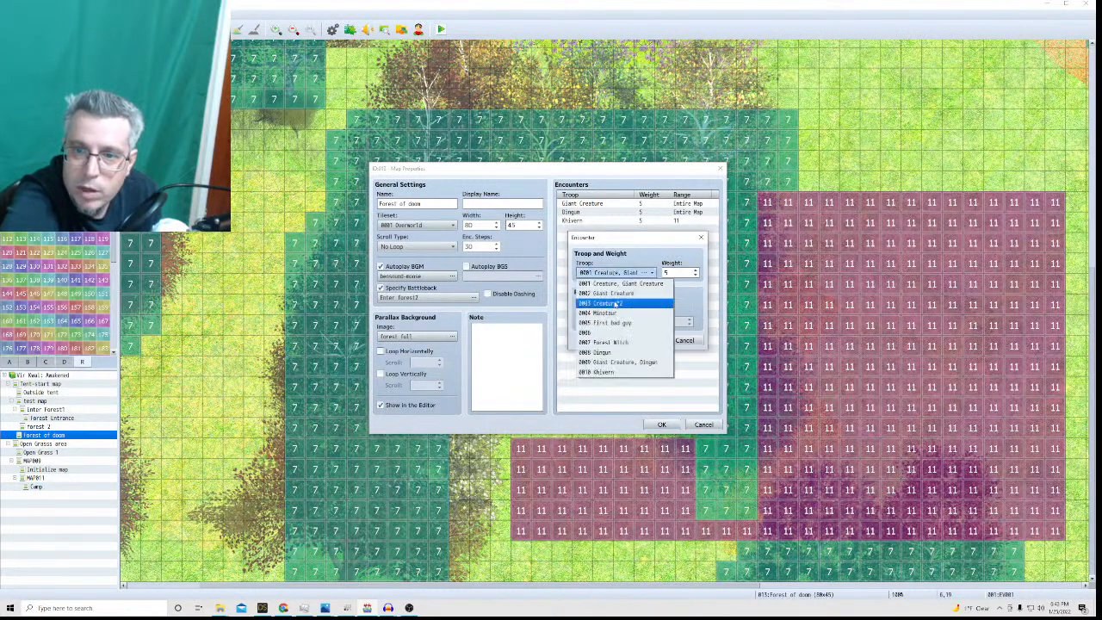
pyautogui.click(621, 368)
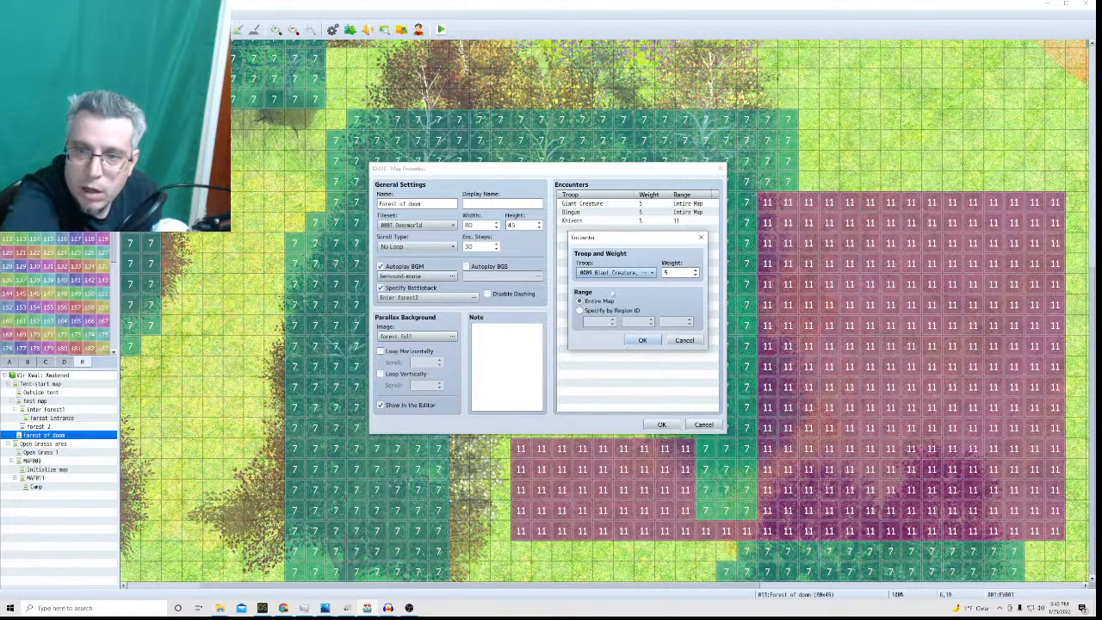
pyautogui.click(641, 340)
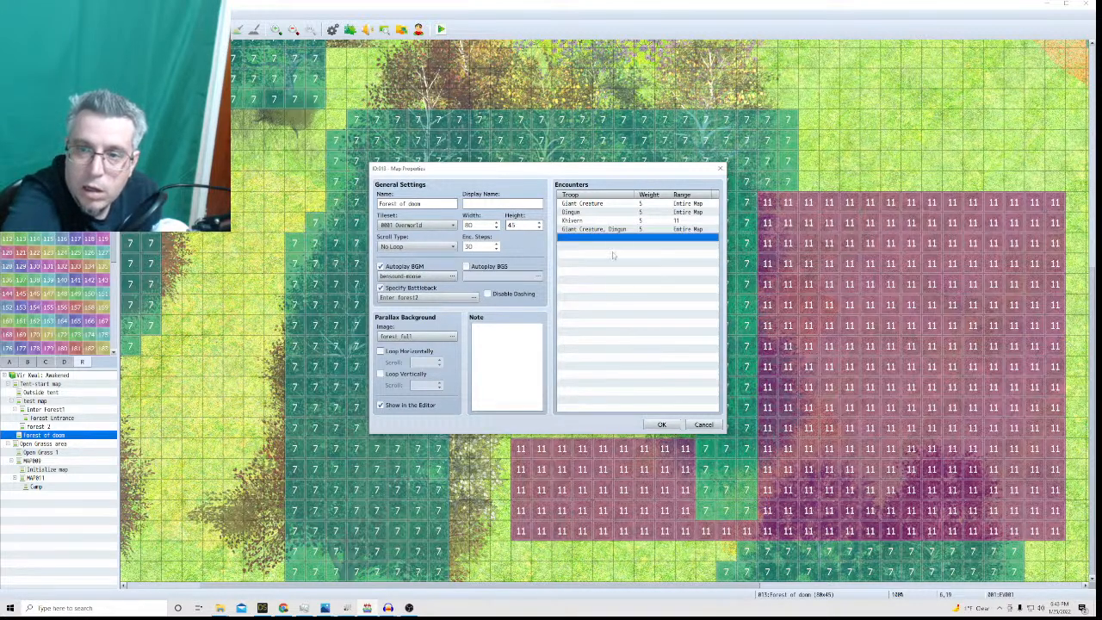
# Set the encounter weights to 6 for the Dingun troop and 12 for the Khivern troop, and apply the map properties.
pyautogui.doubleClick(589, 213)
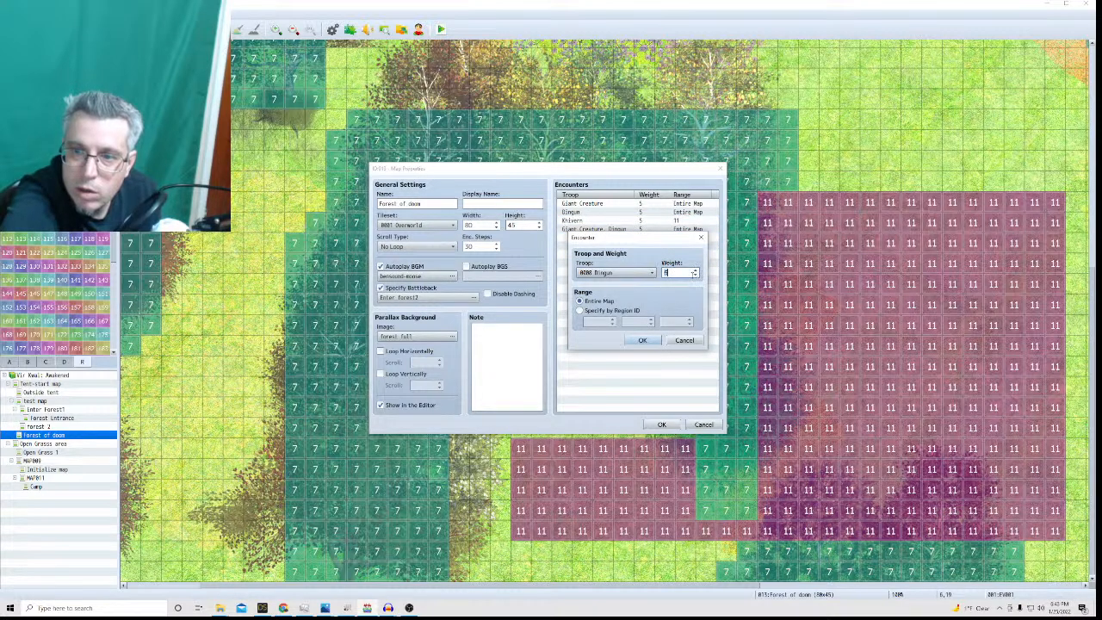
pyautogui.click(655, 341)
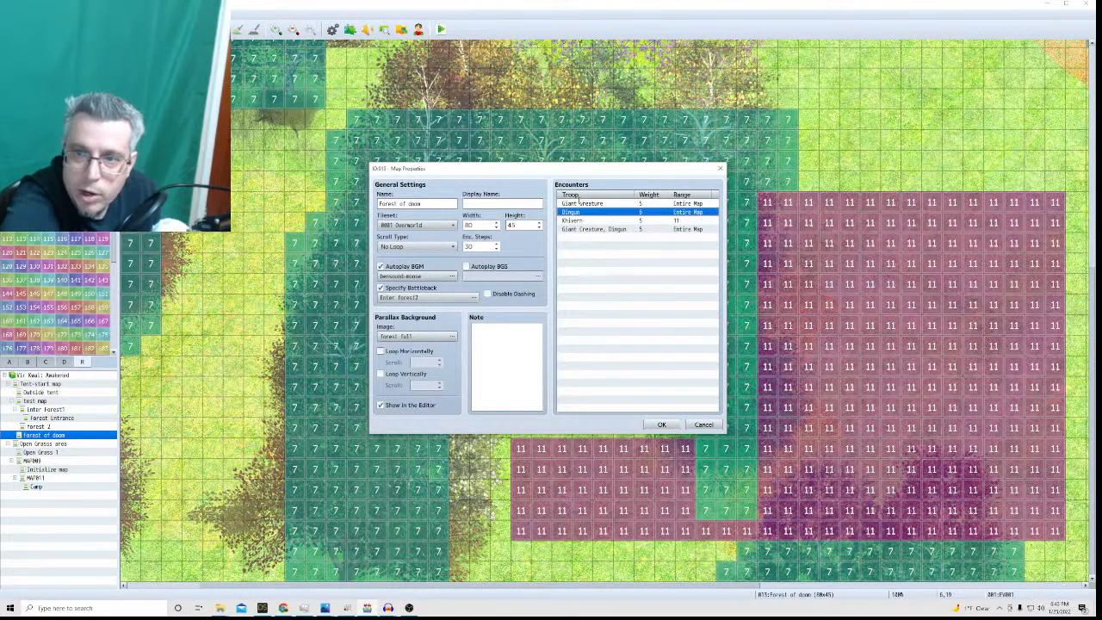
pyautogui.doubleClick(597, 221)
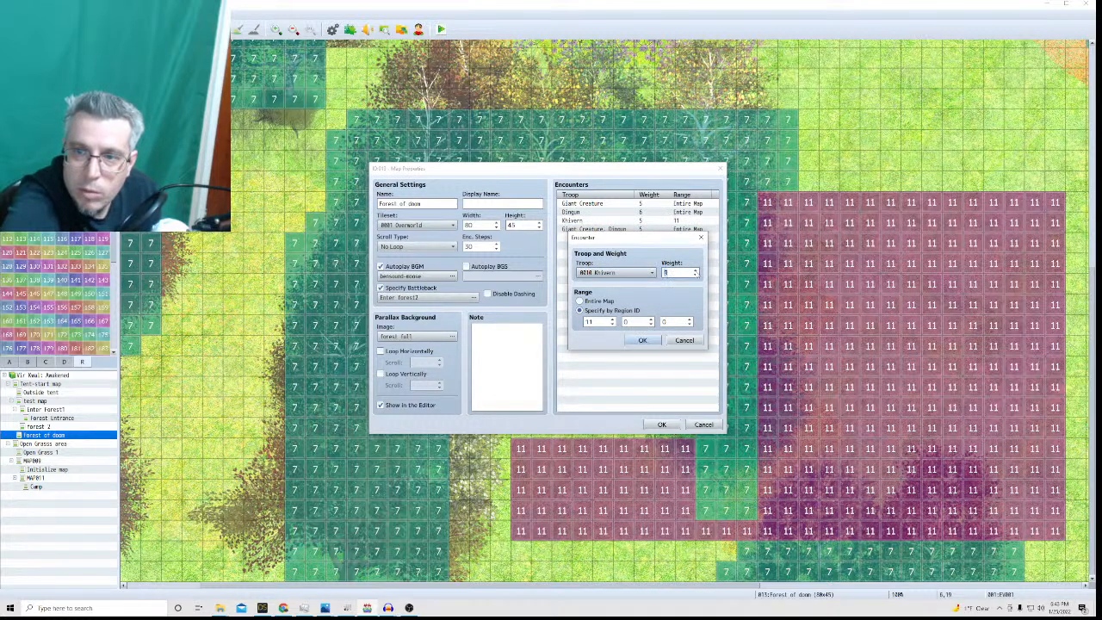
pyautogui.click(643, 340)
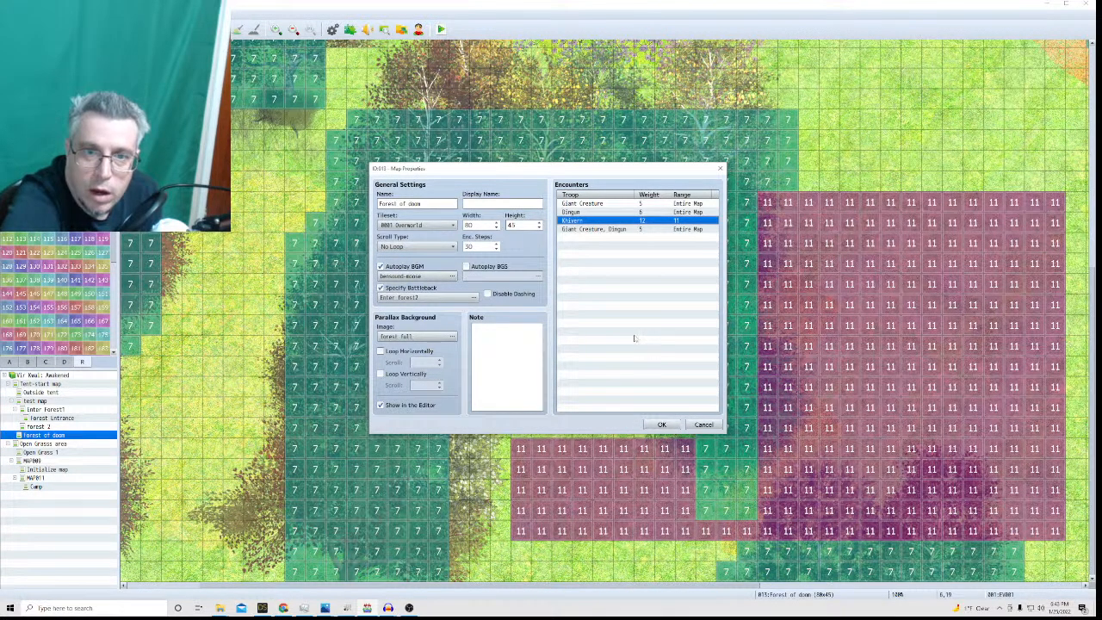
pyautogui.click(662, 424)
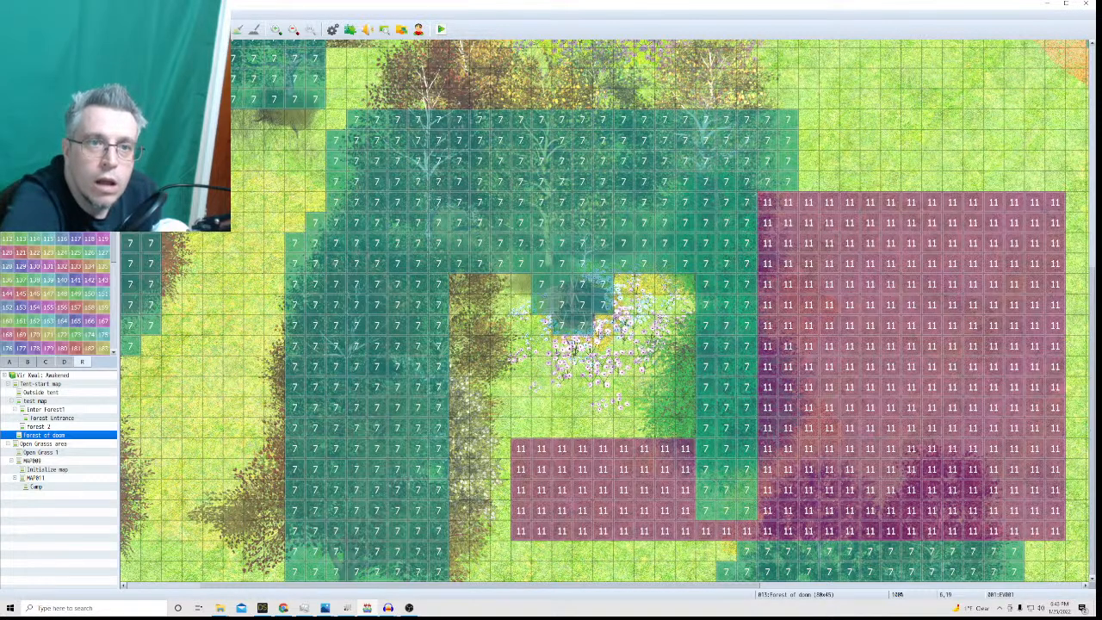
# Insert a Change Items command that increases Potion before Erase Event in the party-joining event EV001, and save the event.
pyautogui.doubleClick(131, 58)
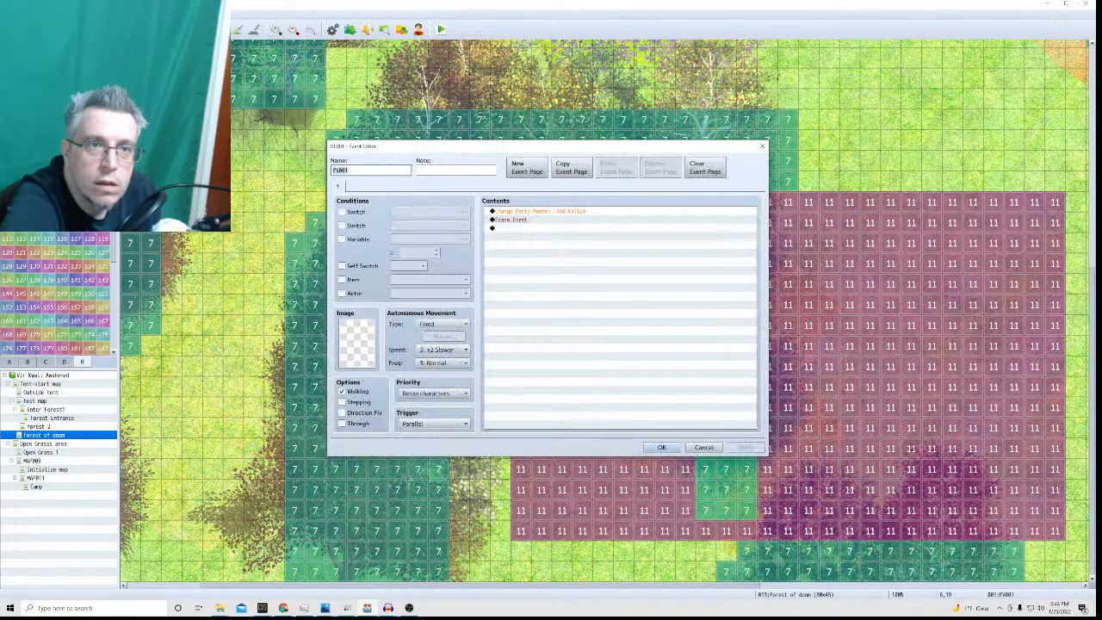
pyautogui.click(512, 220)
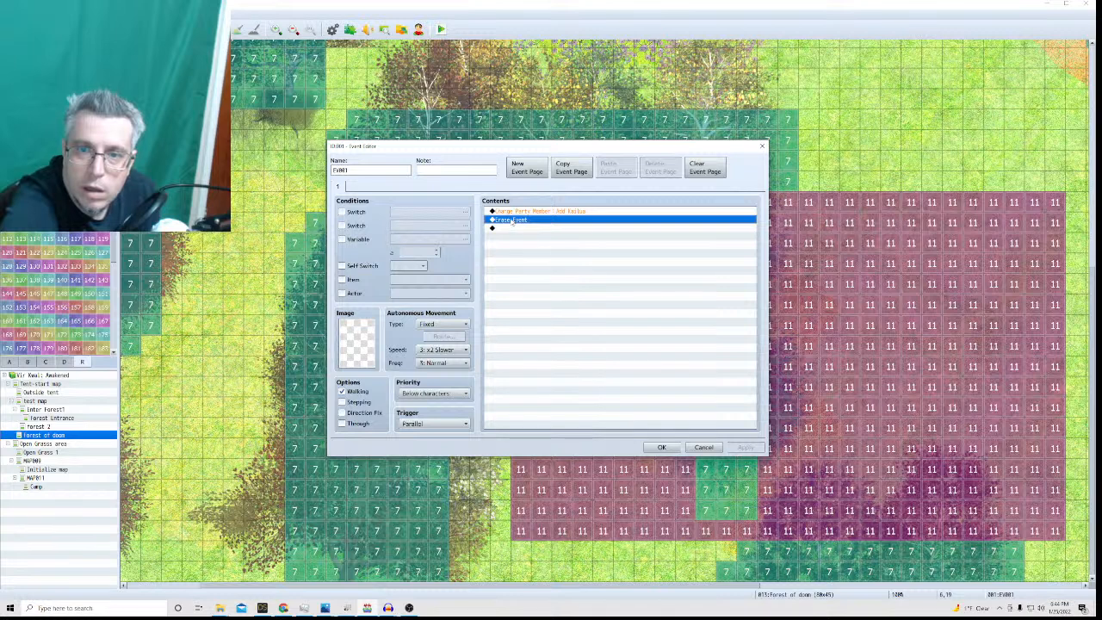
pyautogui.rightClick(513, 220)
pyautogui.click(530, 225)
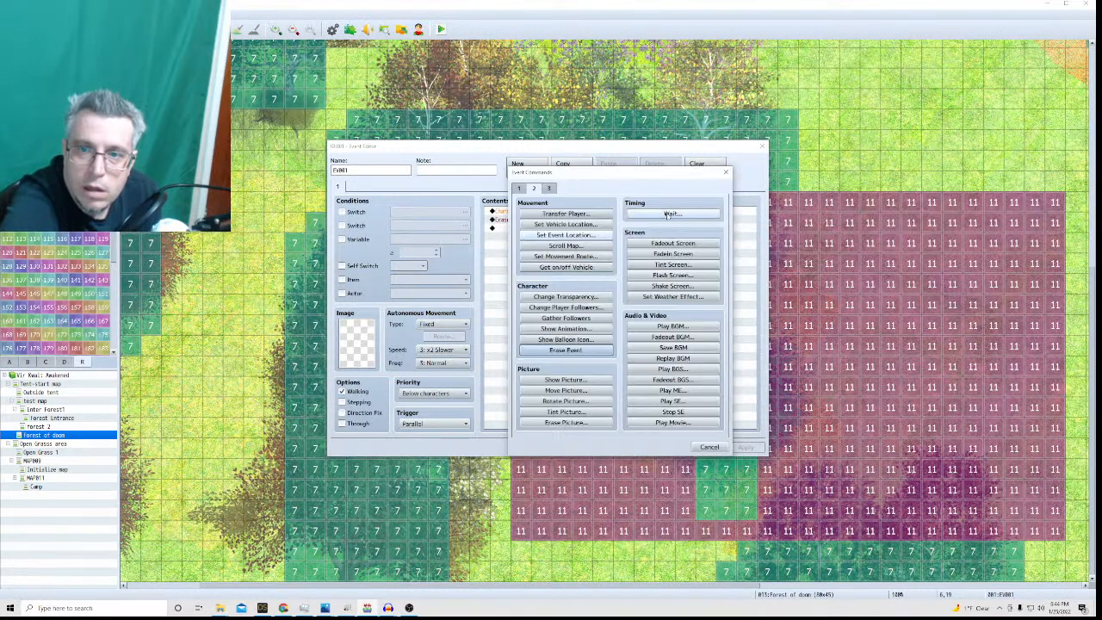
pyautogui.click(519, 190)
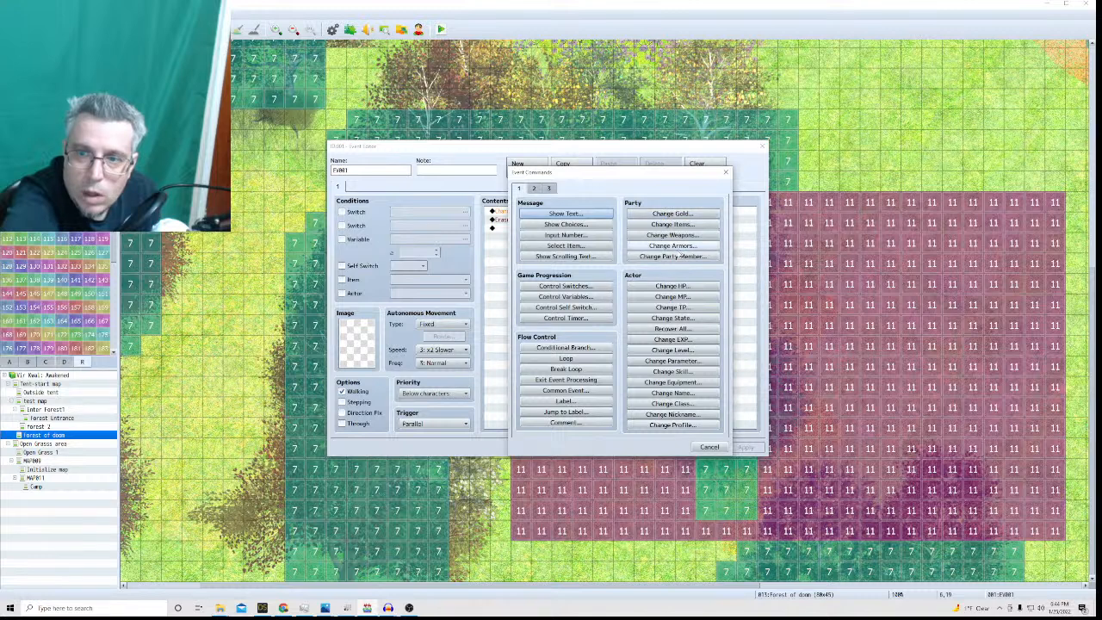
pyautogui.click(670, 225)
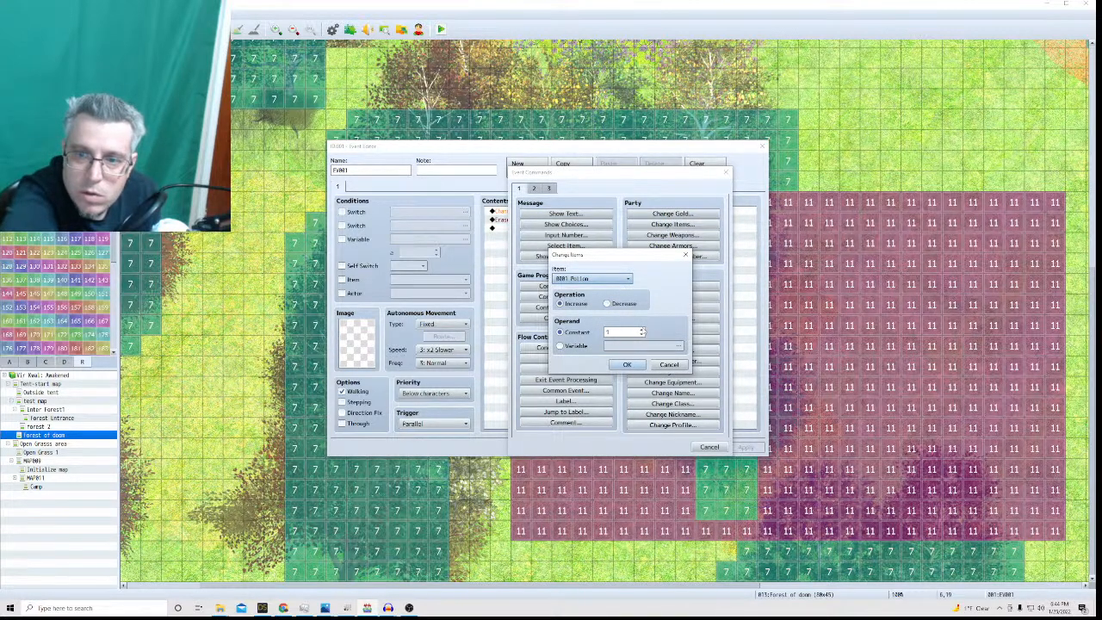
pyautogui.click(627, 365)
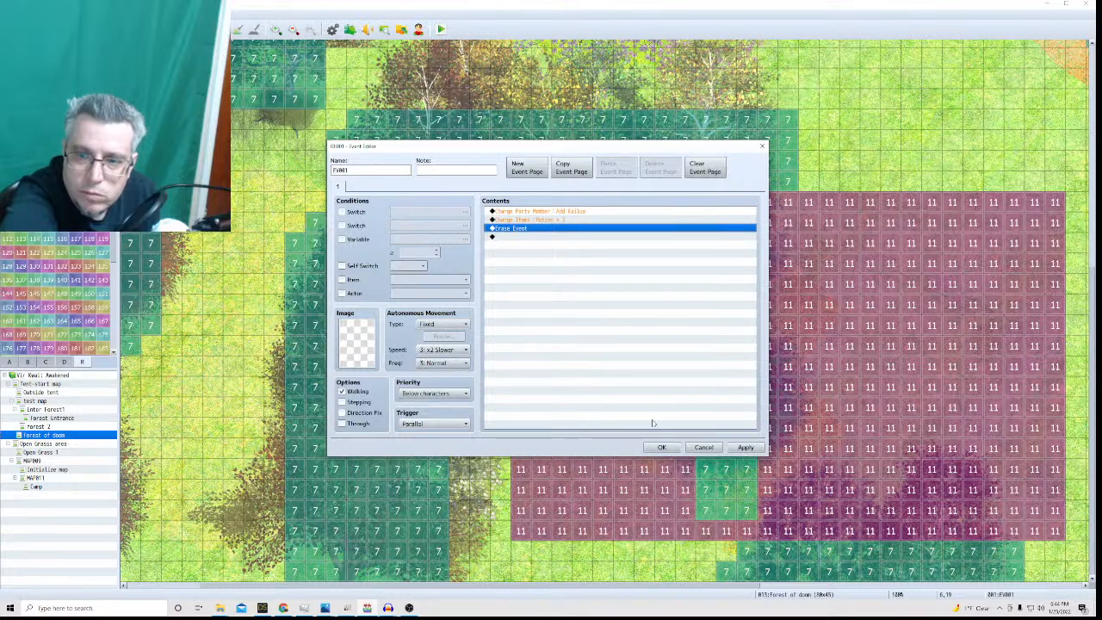
pyautogui.click(659, 448)
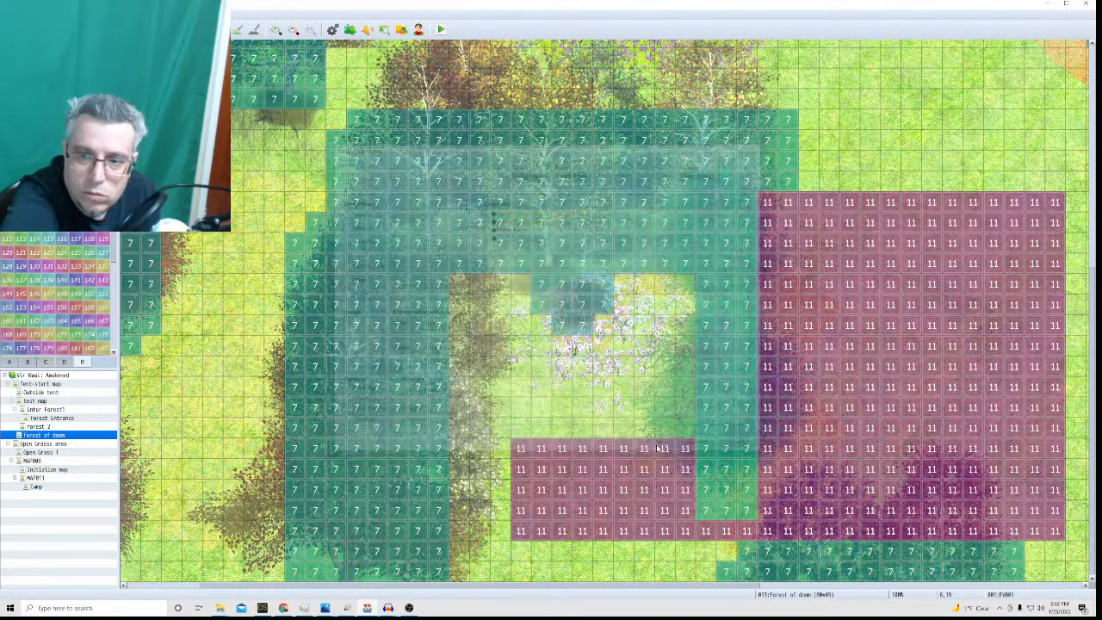
# Start a playtest, walk the hero through the forest until an encounter begins, and maximize the game window.
pyautogui.click(441, 29)
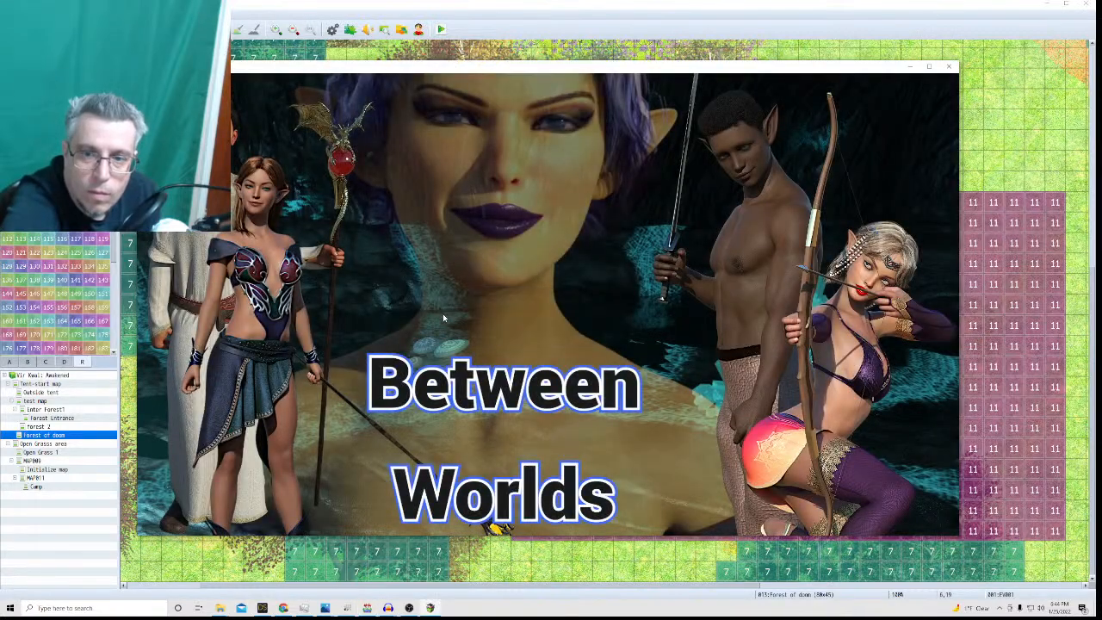
pyautogui.click(443, 317)
pyautogui.click(293, 164)
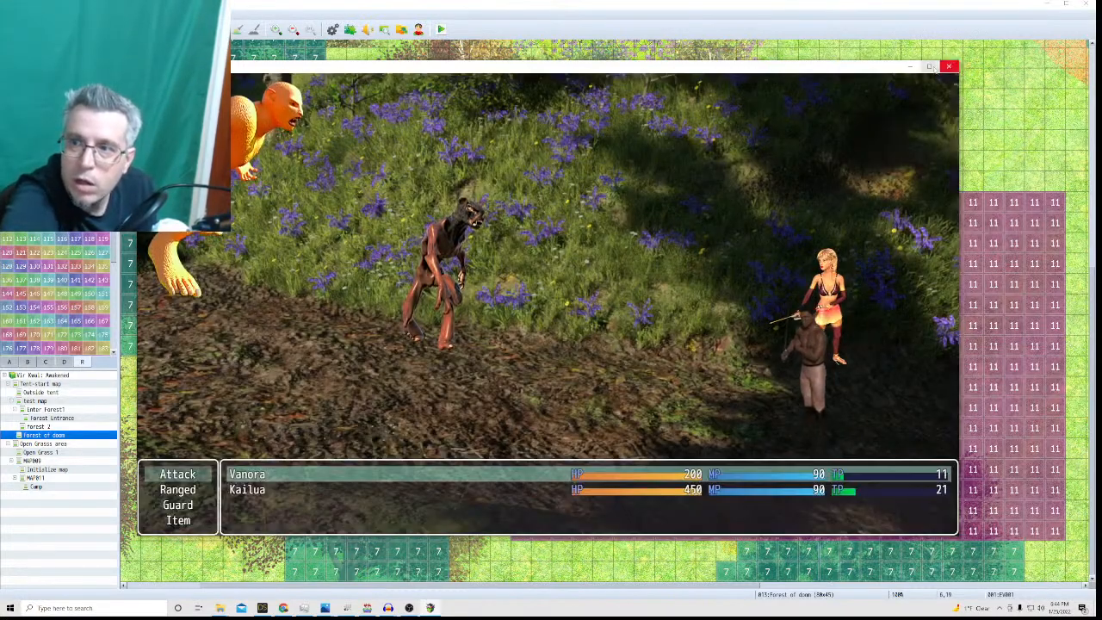
pyautogui.click(931, 66)
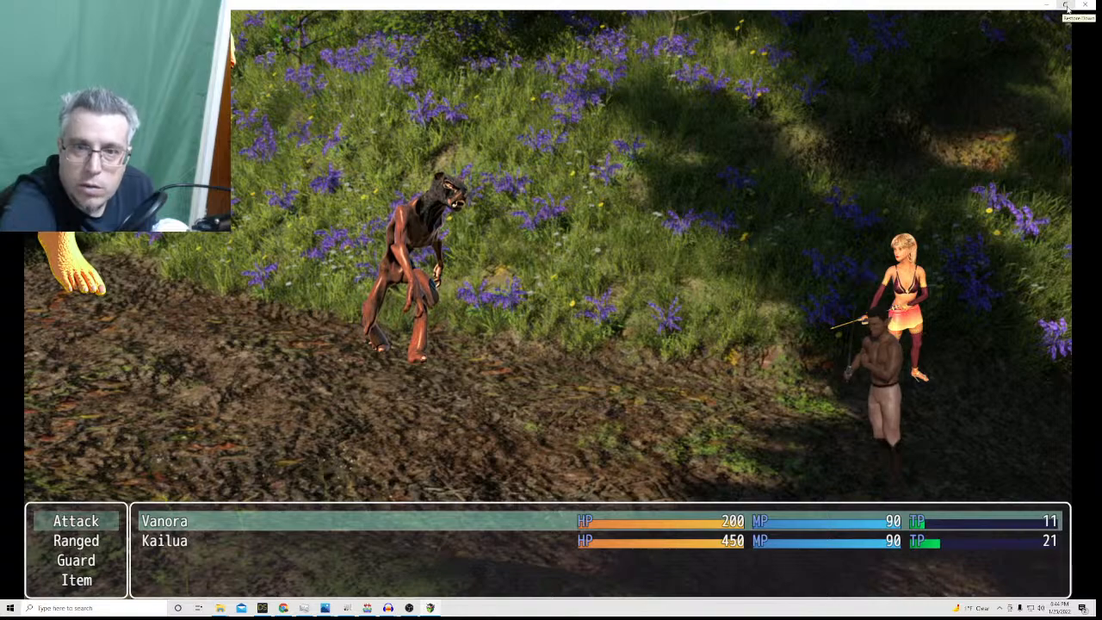
# Attack the Dingun with Vanora and Kailua in the first round of the mixed battle.
pyautogui.click(104, 514)
pyautogui.click(424, 267)
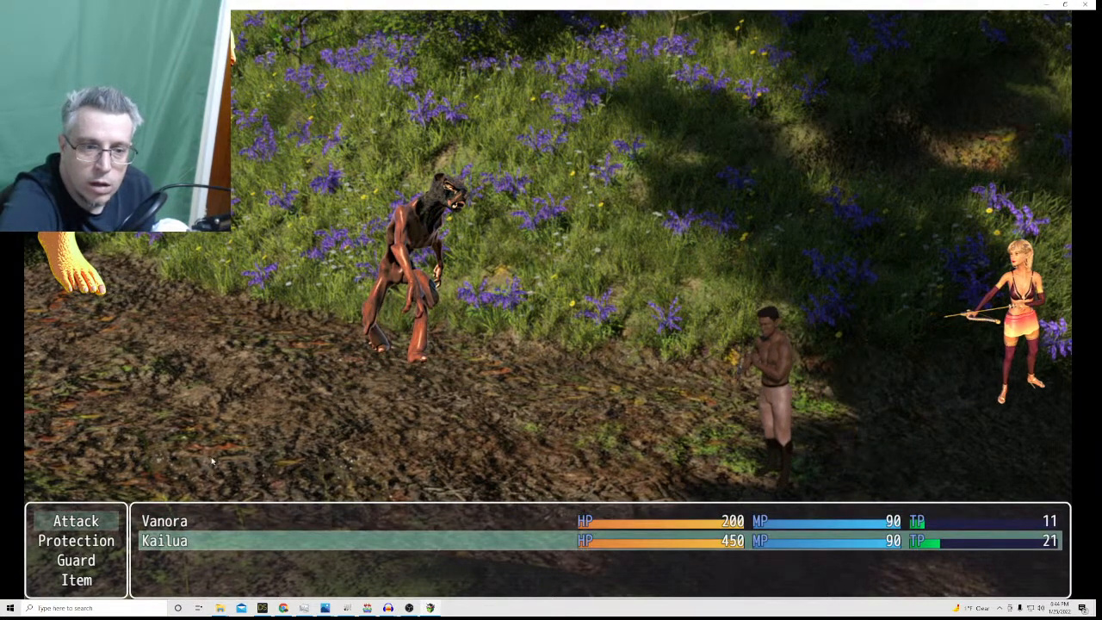
pyautogui.click(76, 520)
pyautogui.click(388, 293)
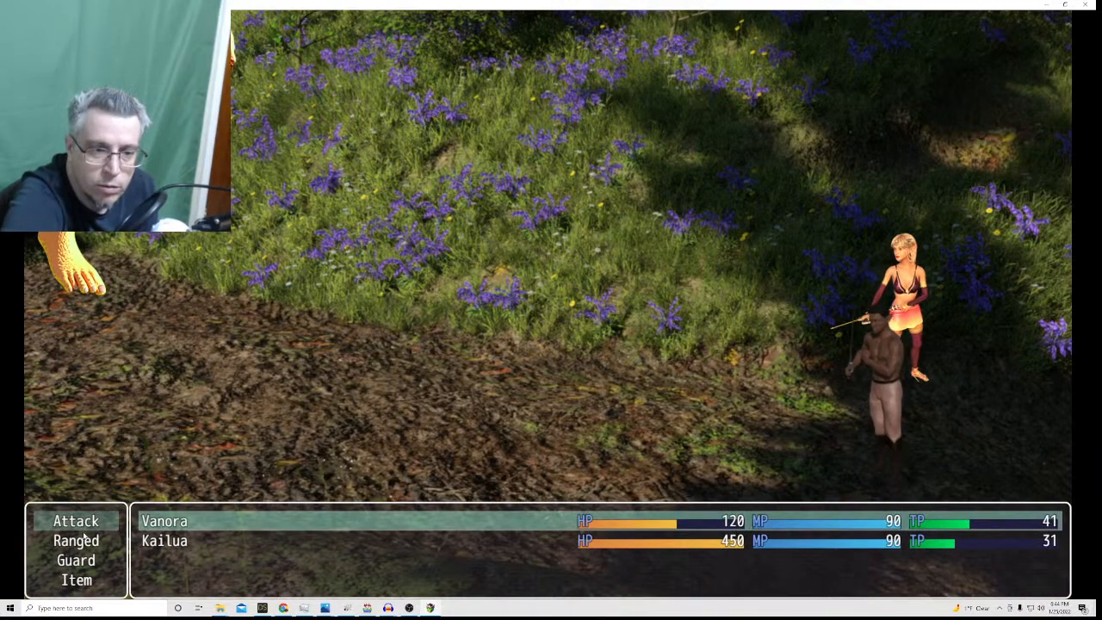
# Attack the remaining Giant Creature with both party members until the battle is won, and dismiss the battle results.
pyautogui.click(91, 516)
pyautogui.click(117, 276)
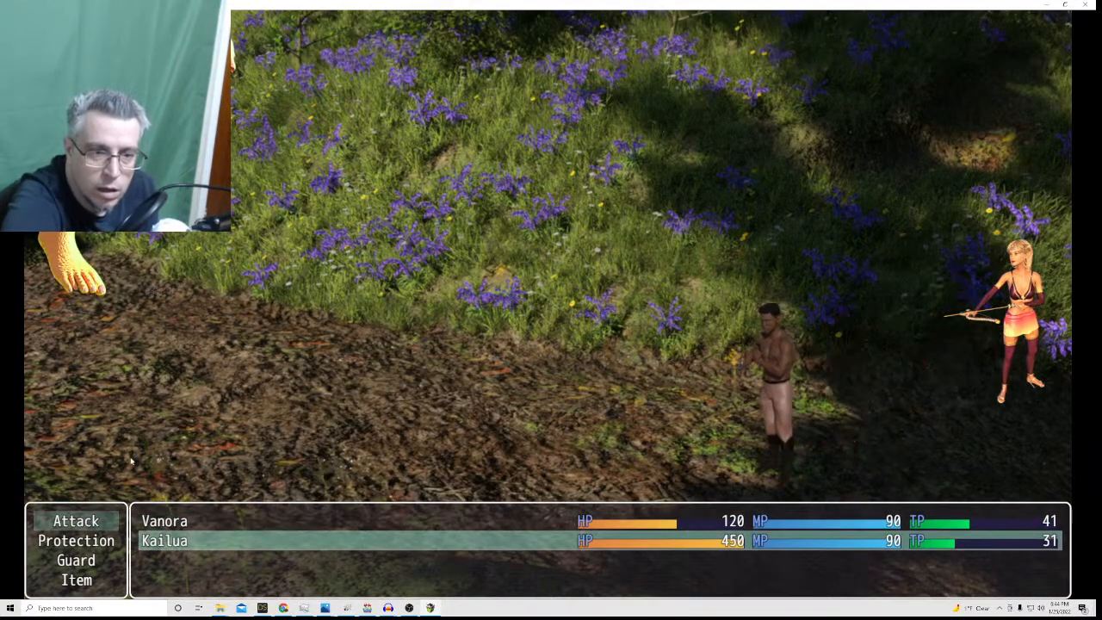
pyautogui.click(110, 520)
pyautogui.click(87, 284)
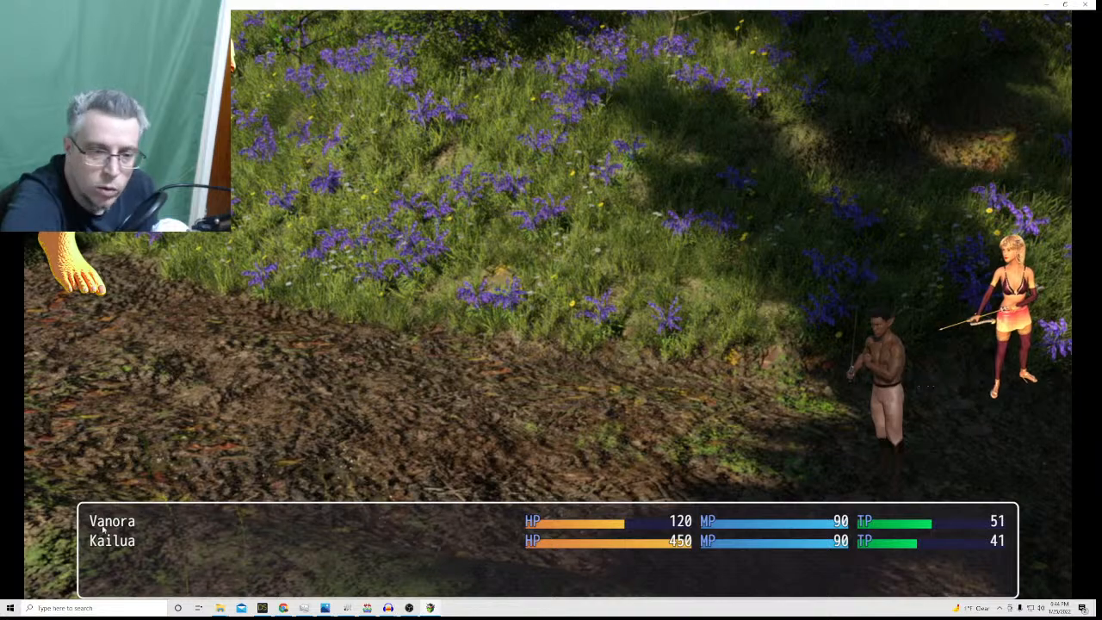
pyautogui.click(99, 524)
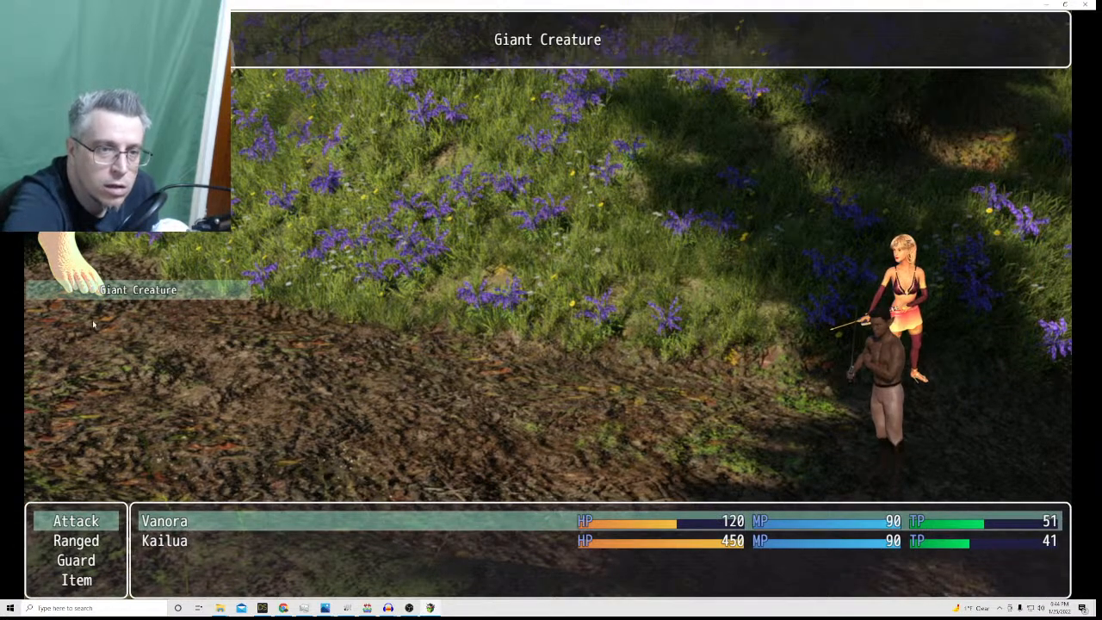
pyautogui.click(91, 282)
pyautogui.click(92, 523)
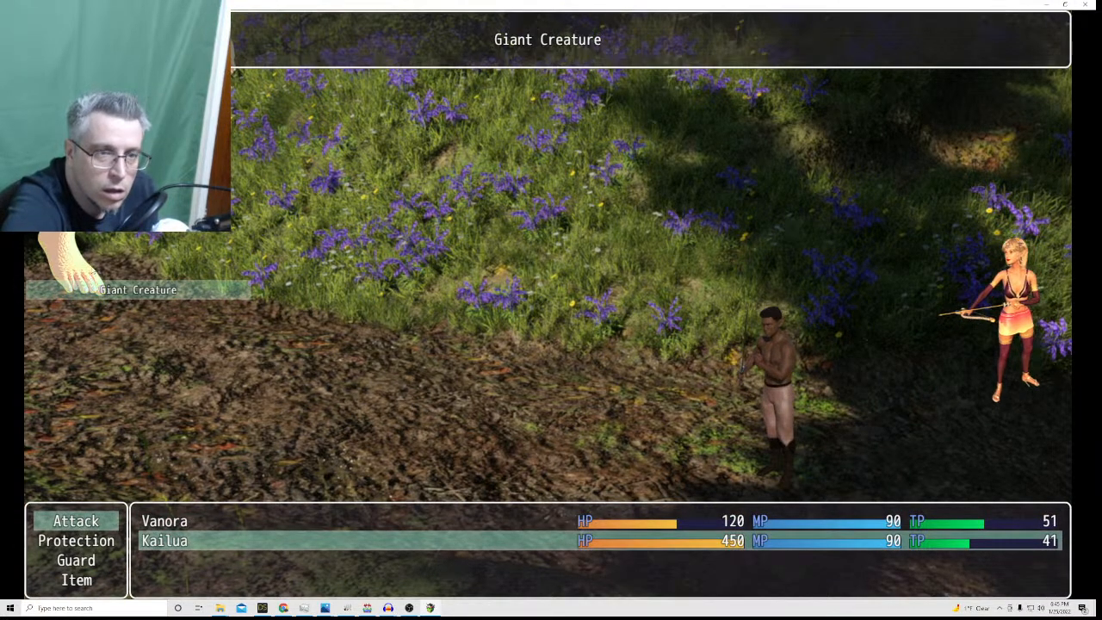
pyautogui.click(95, 290)
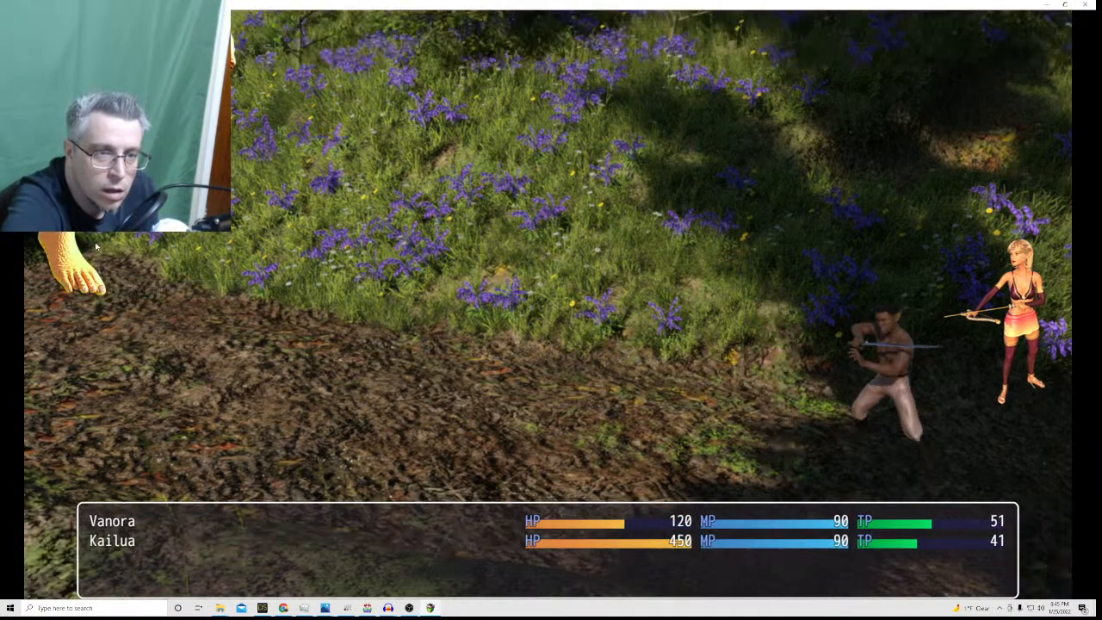
pyautogui.click(150, 447)
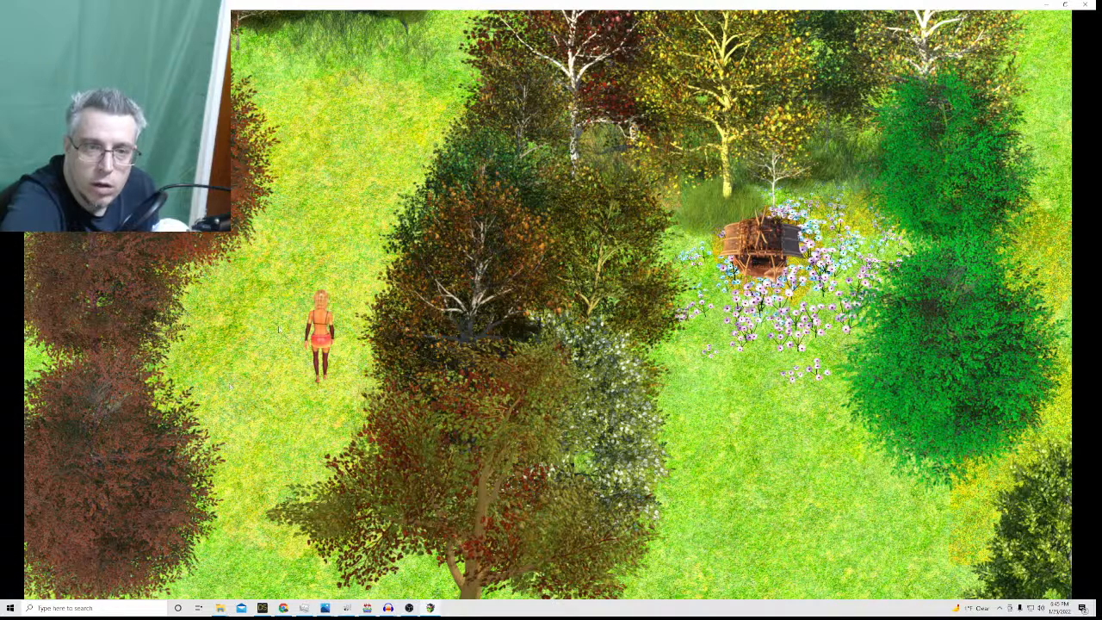
# Check the party status in the game menu, and walk the hero up the grassy path to trigger another encounter.
pyautogui.rightClick(278, 329)
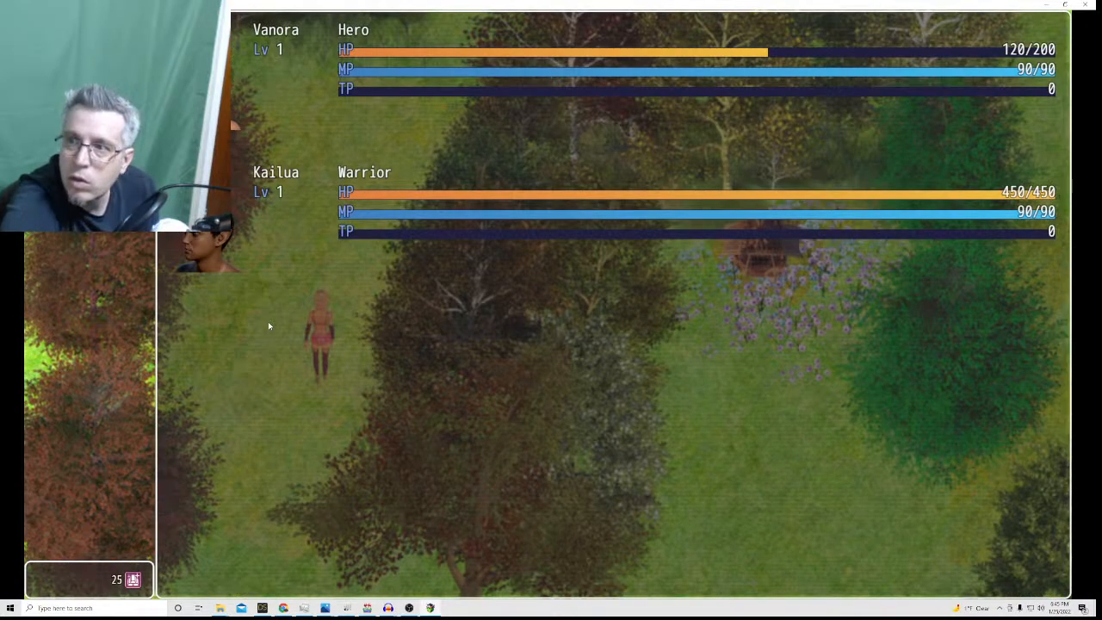
pyautogui.rightClick(199, 384)
pyautogui.click(372, 99)
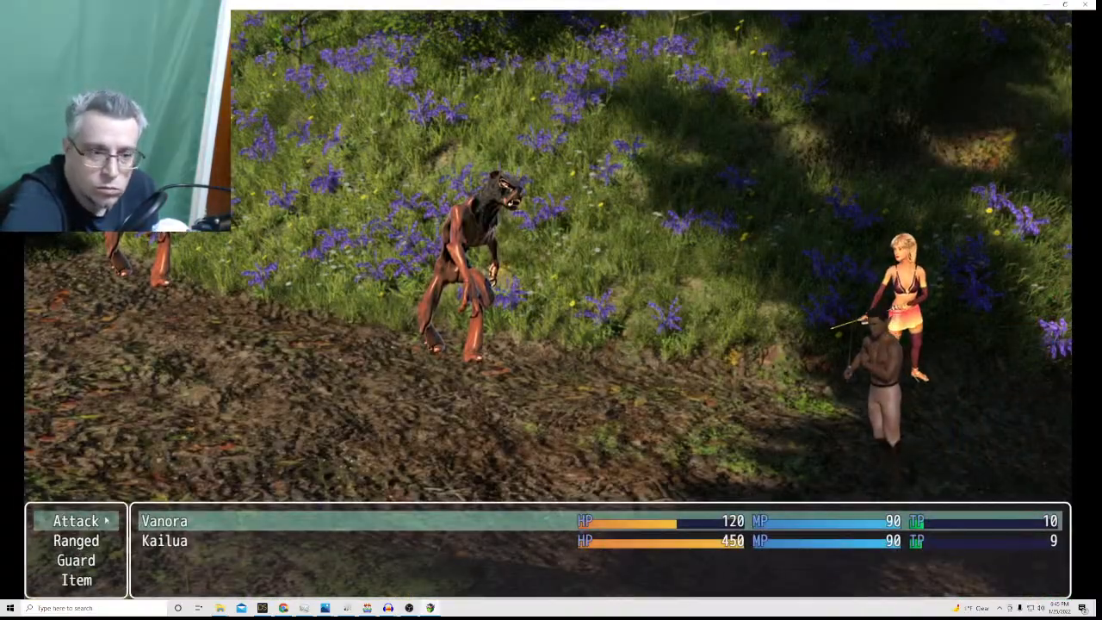
# Attack Dingun A with both Vanora and Kailua in the first round of the battle.
pyautogui.click(107, 520)
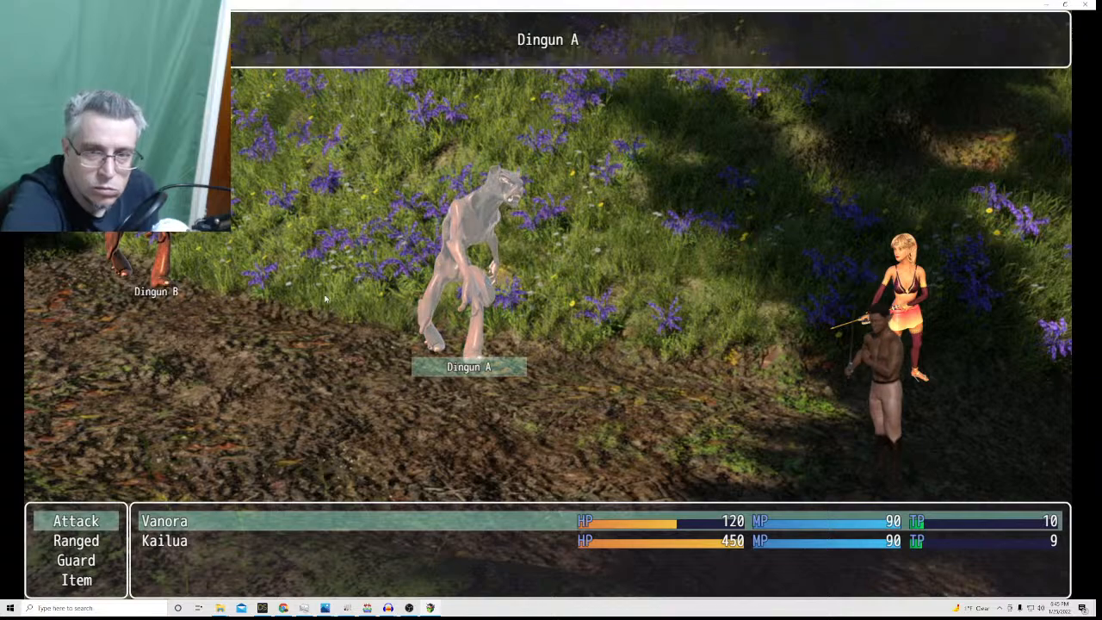
pyautogui.click(447, 247)
pyautogui.click(95, 529)
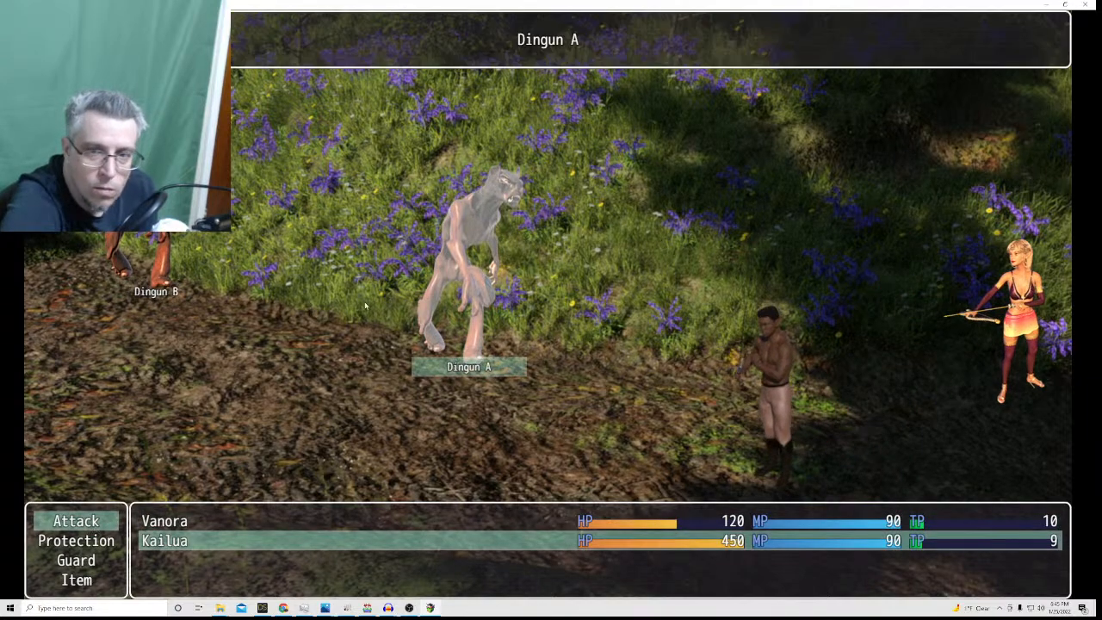
pyautogui.click(422, 285)
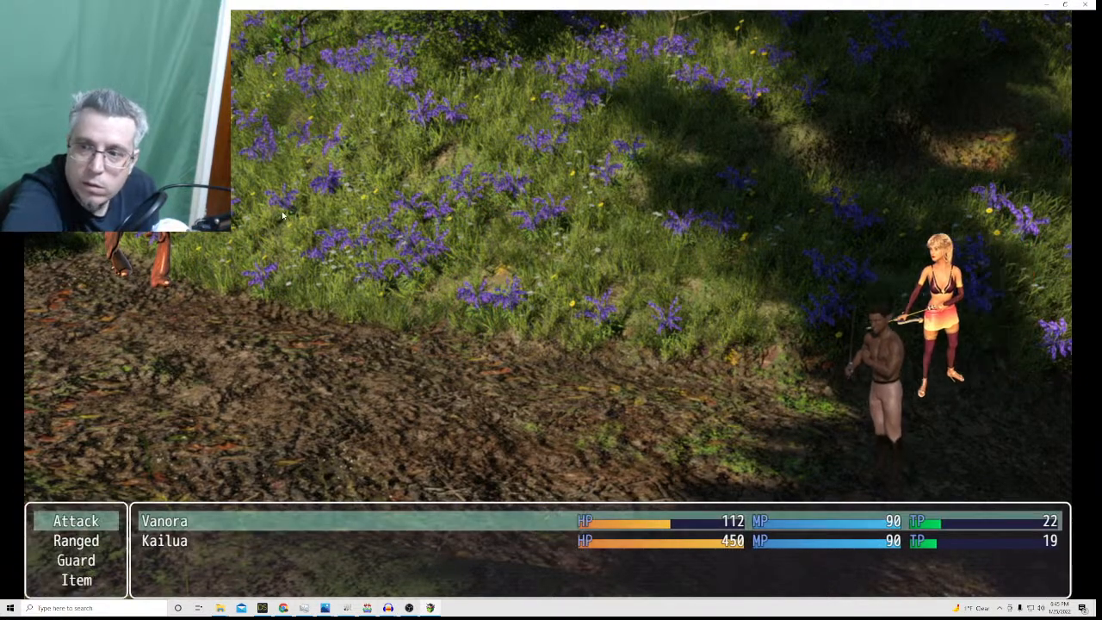
# Attack the remaining Dingun B with both party members to win the battle, and dismiss the battle results.
pyautogui.click(75, 521)
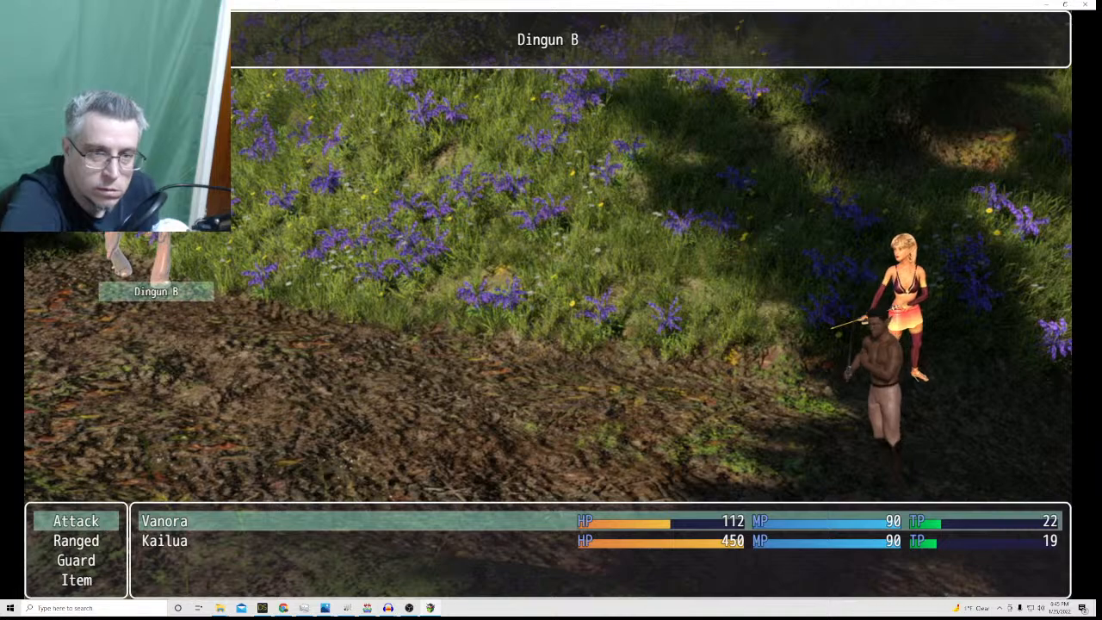
pyautogui.click(110, 255)
pyautogui.click(76, 521)
pyautogui.click(109, 256)
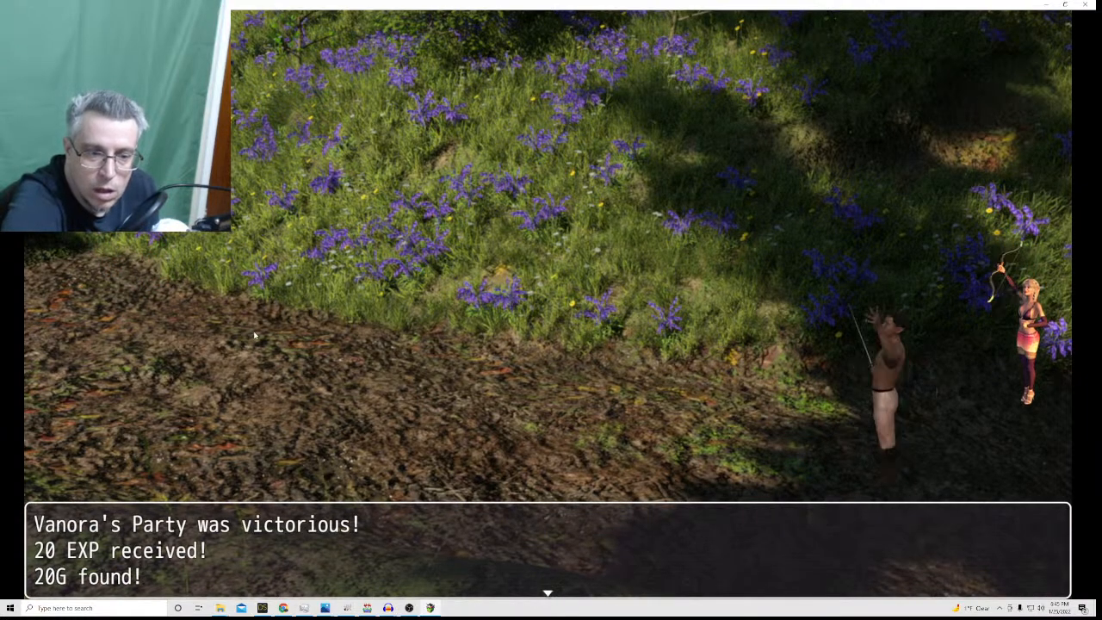
pyautogui.click(254, 333)
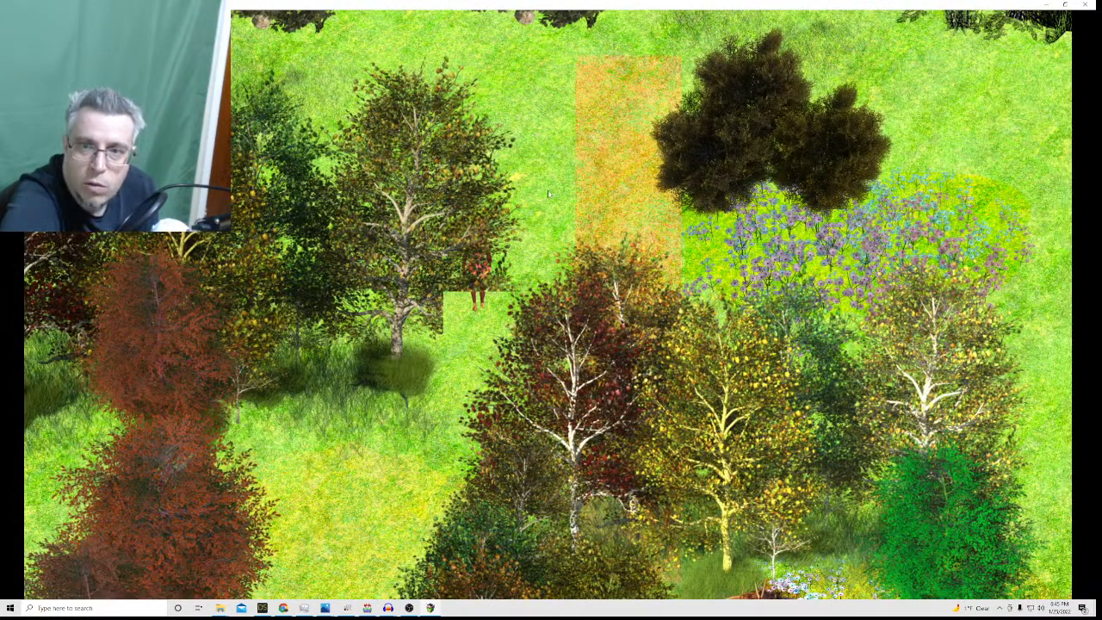
# Use a healing potion from the inventory on Vanora, and return to the forest map.
pyautogui.rightClick(539, 186)
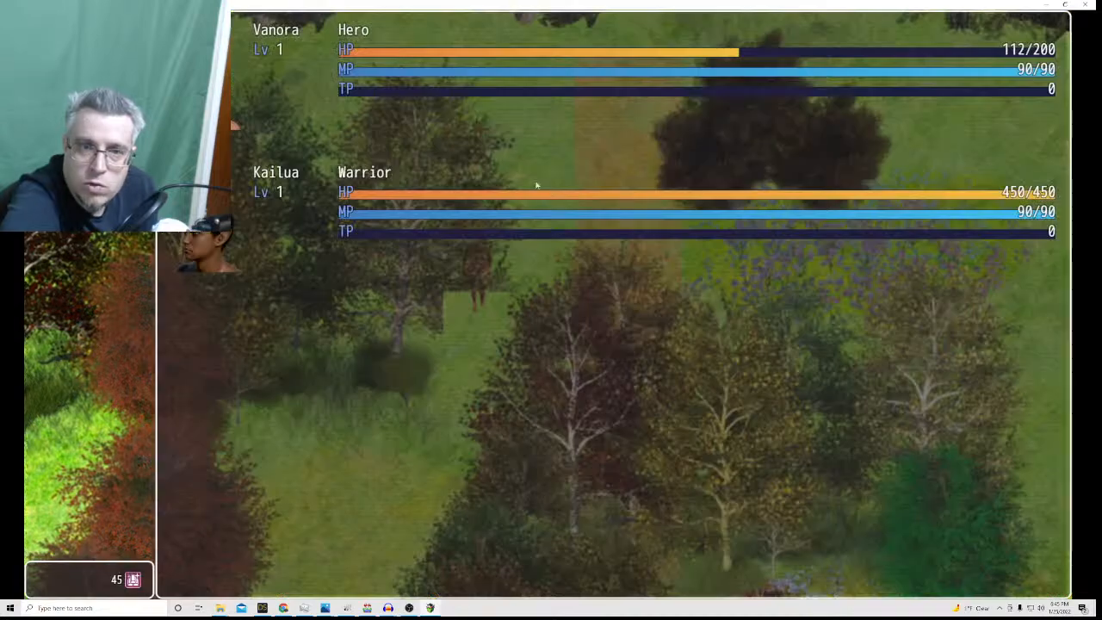
pyautogui.click(90, 31)
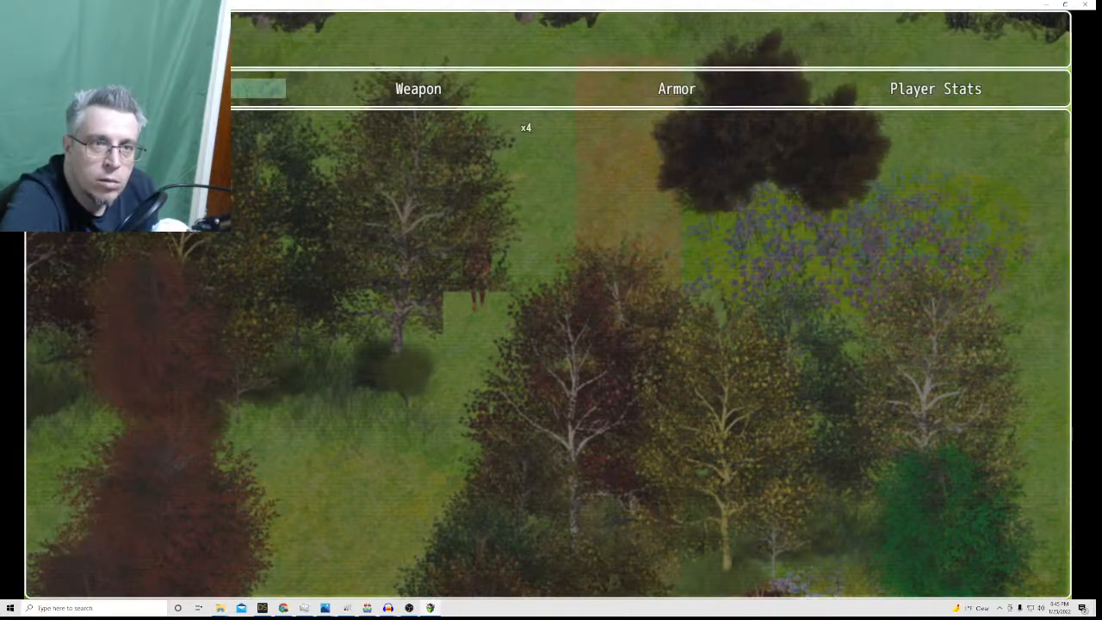
pyautogui.click(137, 88)
pyautogui.click(142, 127)
pyautogui.click(375, 66)
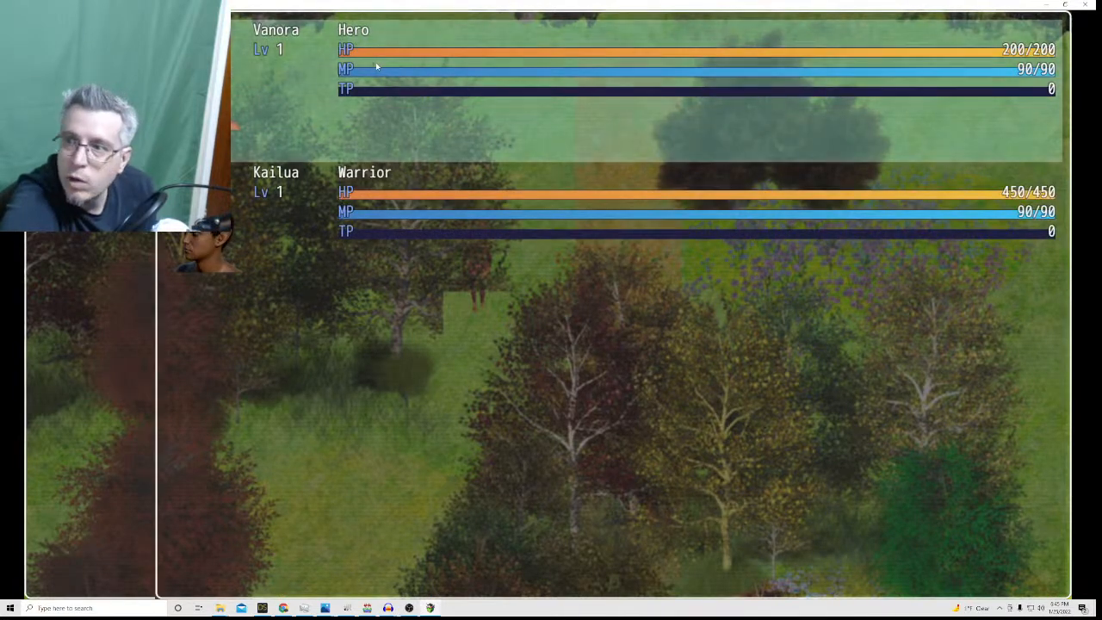
pyautogui.rightClick(269, 296)
pyautogui.rightClick(268, 296)
pyautogui.rightClick(269, 296)
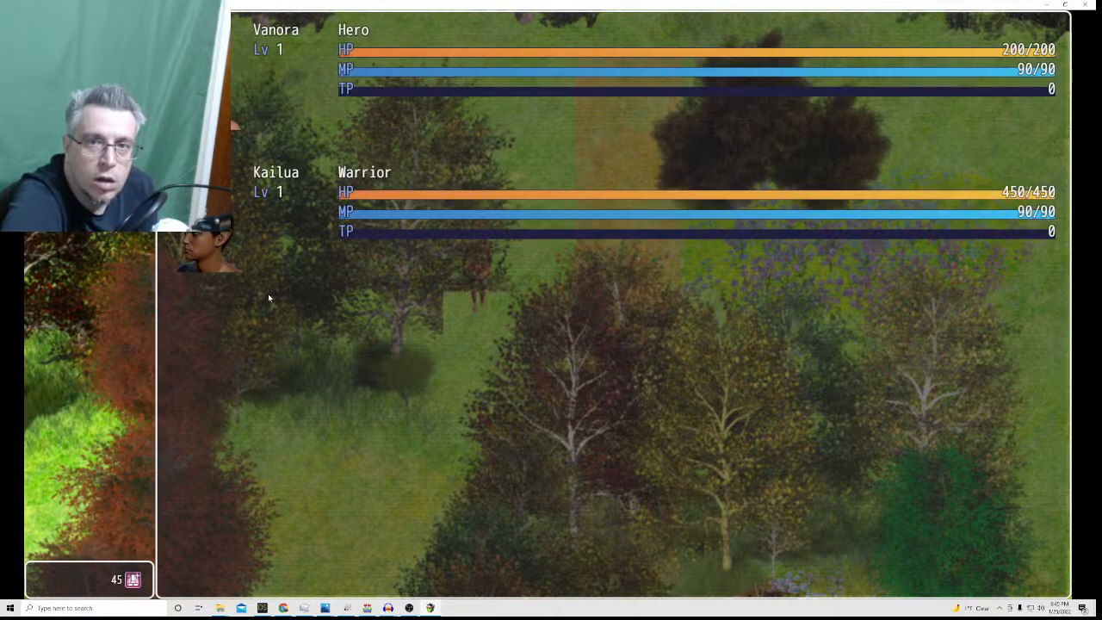
pyautogui.rightClick(449, 280)
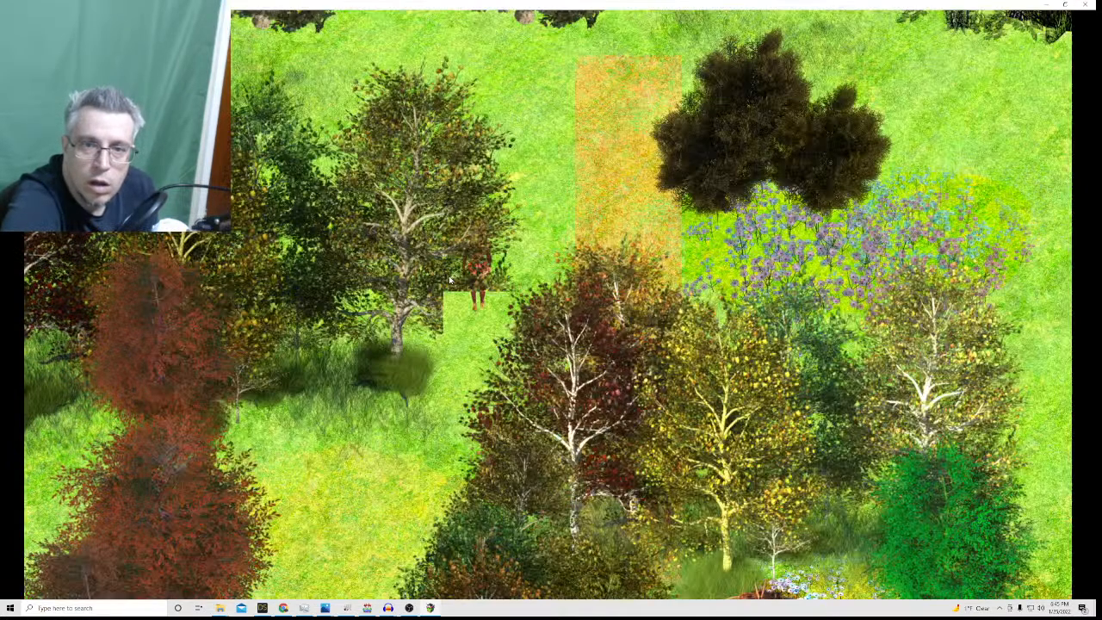
# Walk the hero past the purple flowers and down the meadow beside the green trees to trigger another encounter.
pyautogui.click(821, 250)
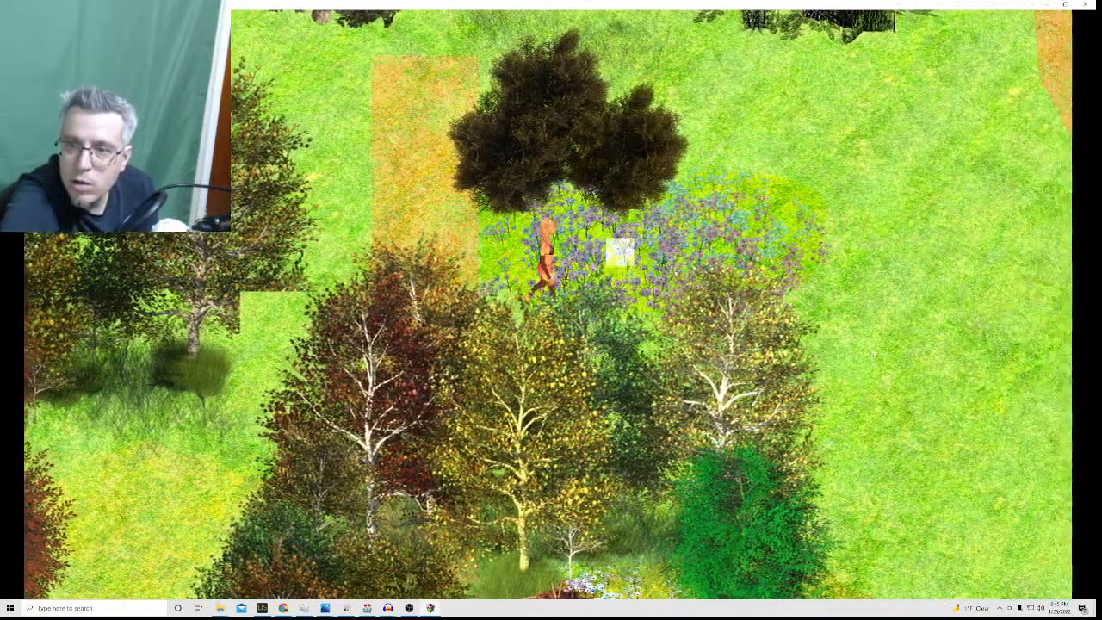
pyautogui.click(861, 327)
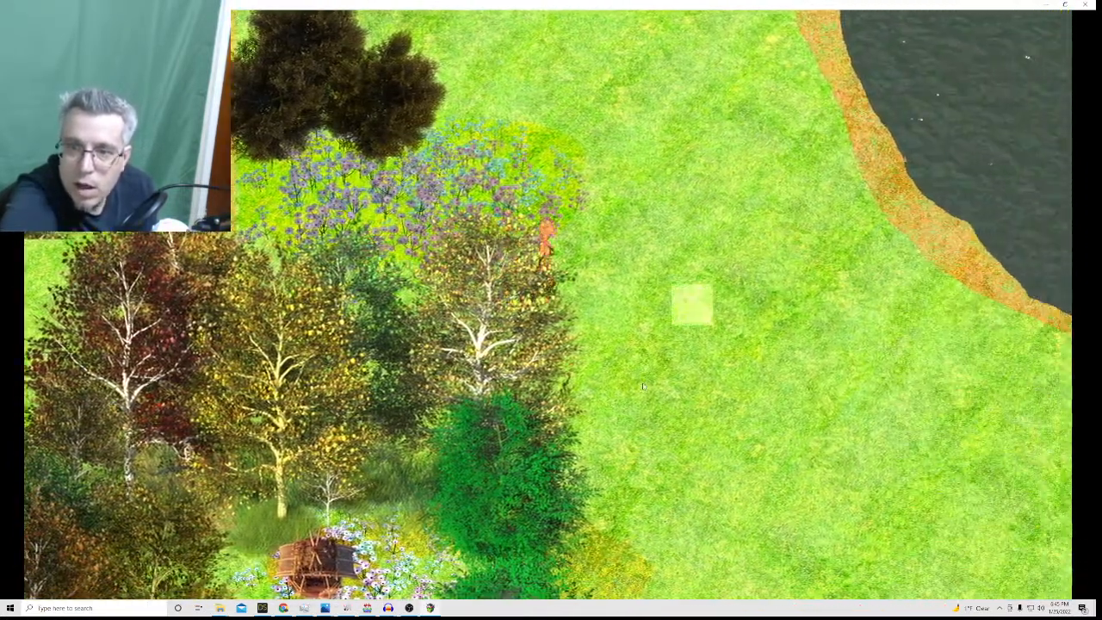
pyautogui.click(545, 507)
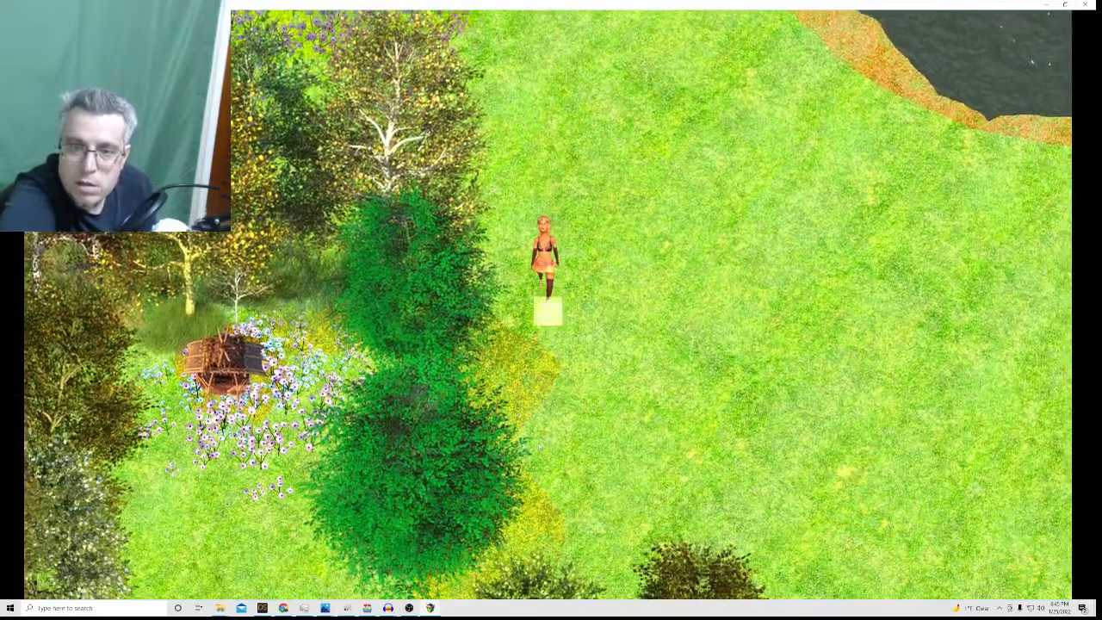
pyautogui.click(553, 454)
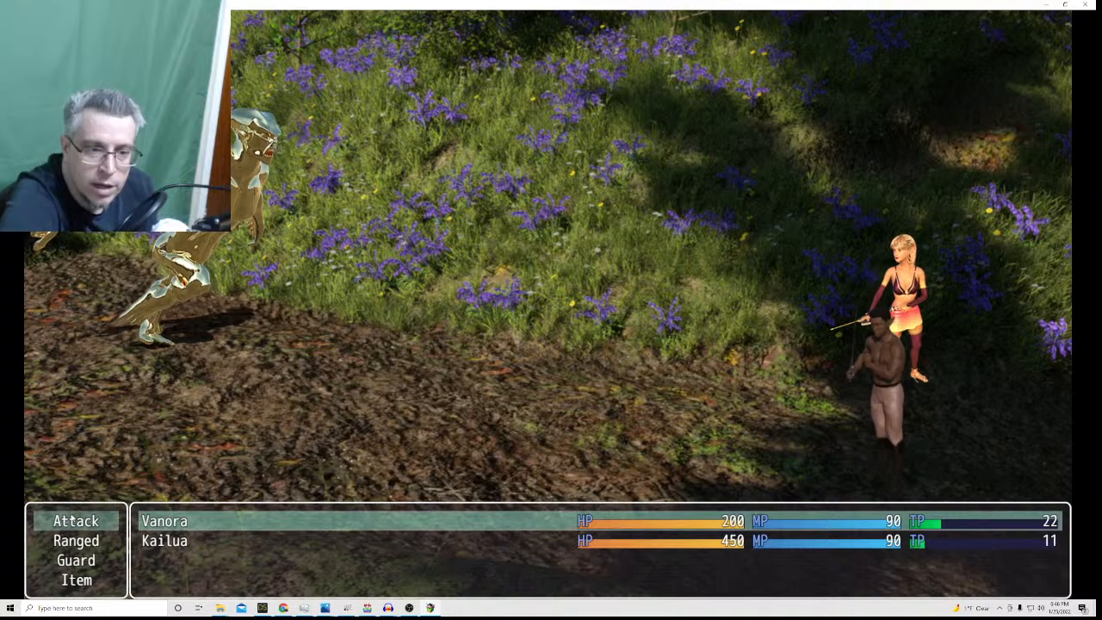
# Attack the Khivern with Vanora and Kailua in the first two rounds of the battle.
pyautogui.click(74, 520)
pyautogui.click(172, 288)
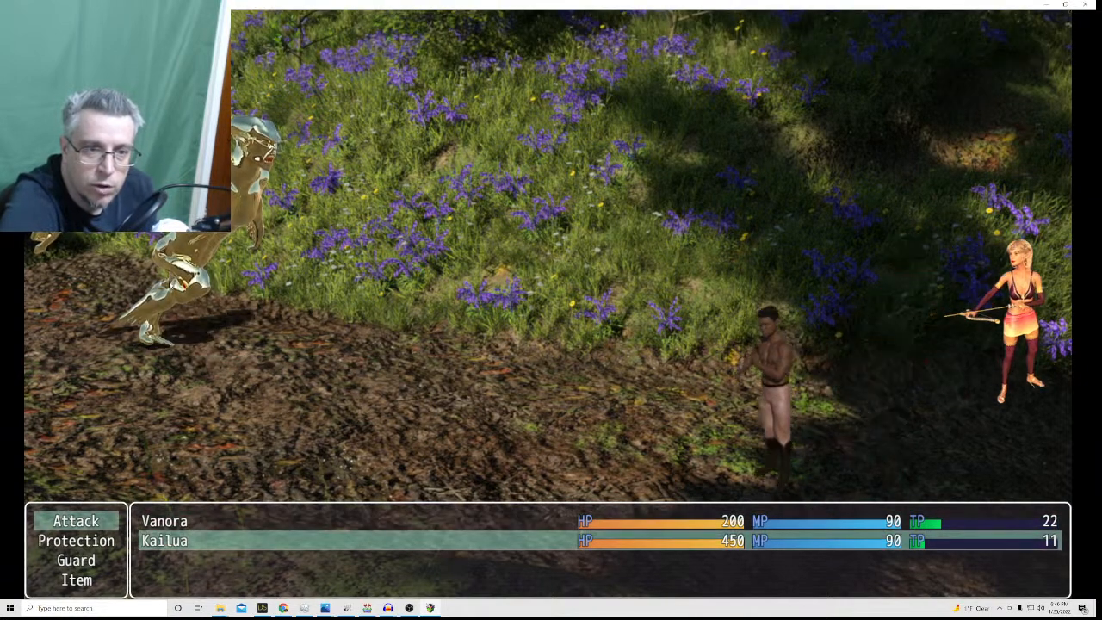
pyautogui.click(93, 521)
pyautogui.click(167, 279)
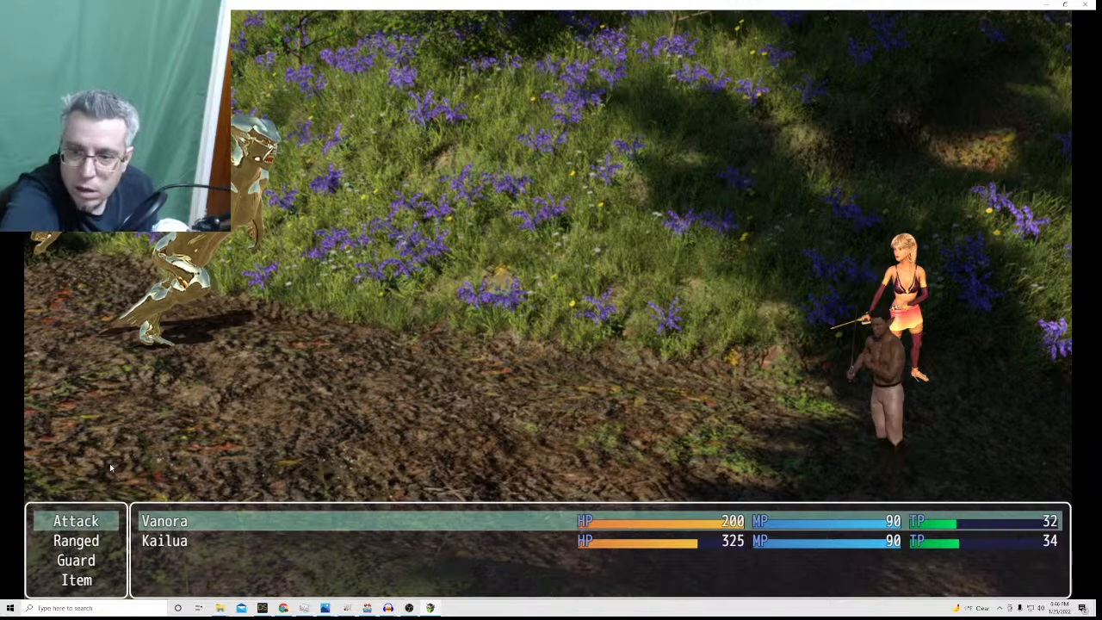
pyautogui.press('Return')
pyautogui.press('Return')
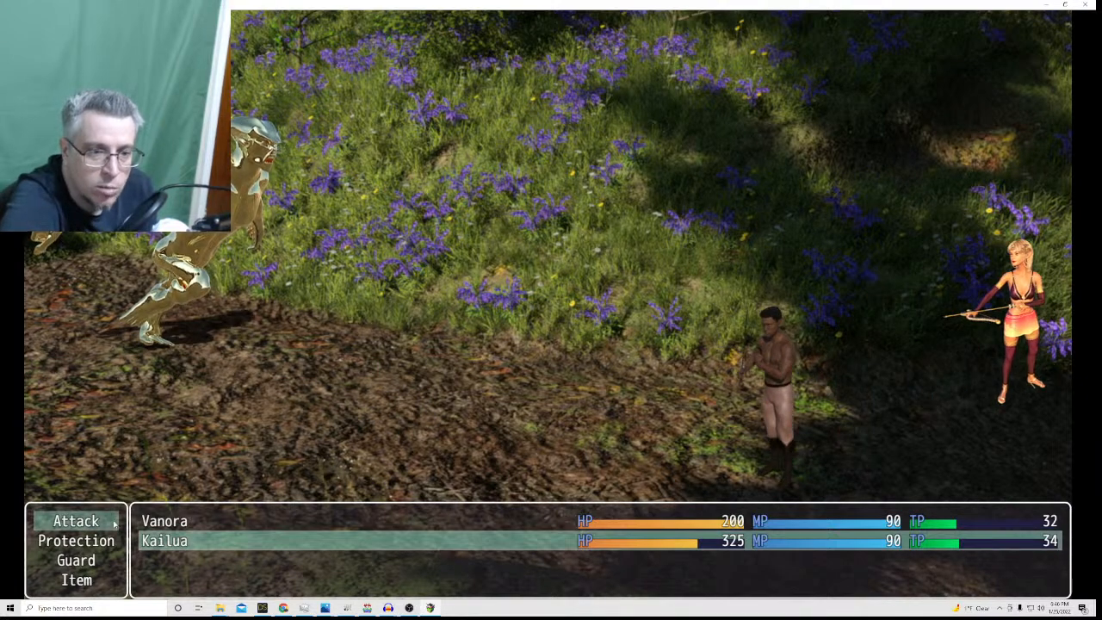
pyautogui.press('Return')
pyautogui.press('Return')
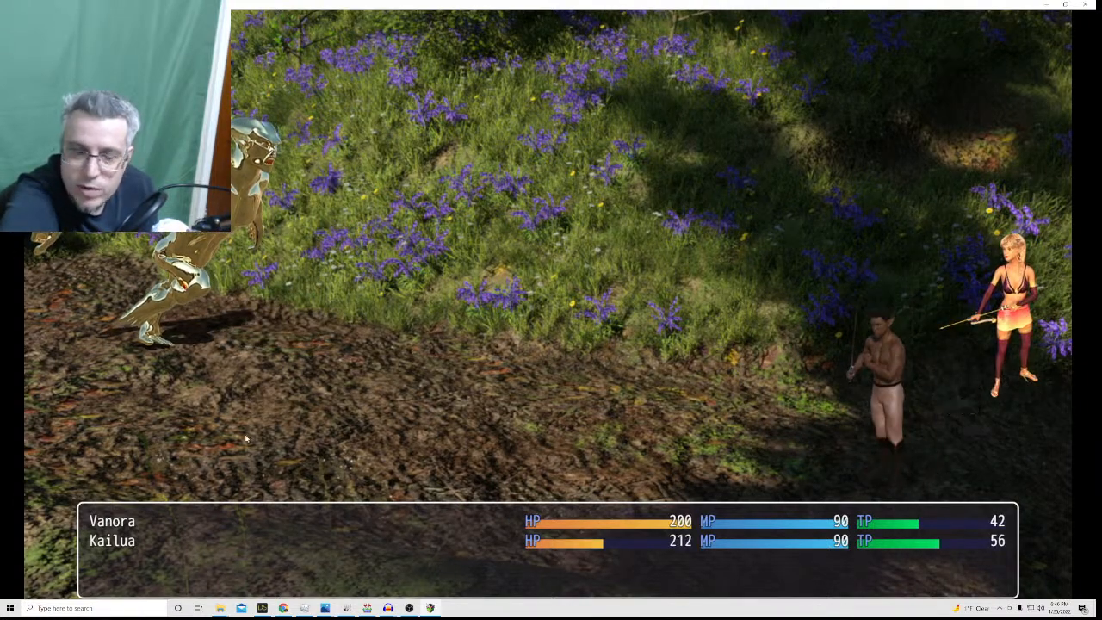
# Keep attacking the Khivern with both party members until the battle is won, and dismiss the victory and level-up messages.
pyautogui.click(108, 523)
pyautogui.click(169, 331)
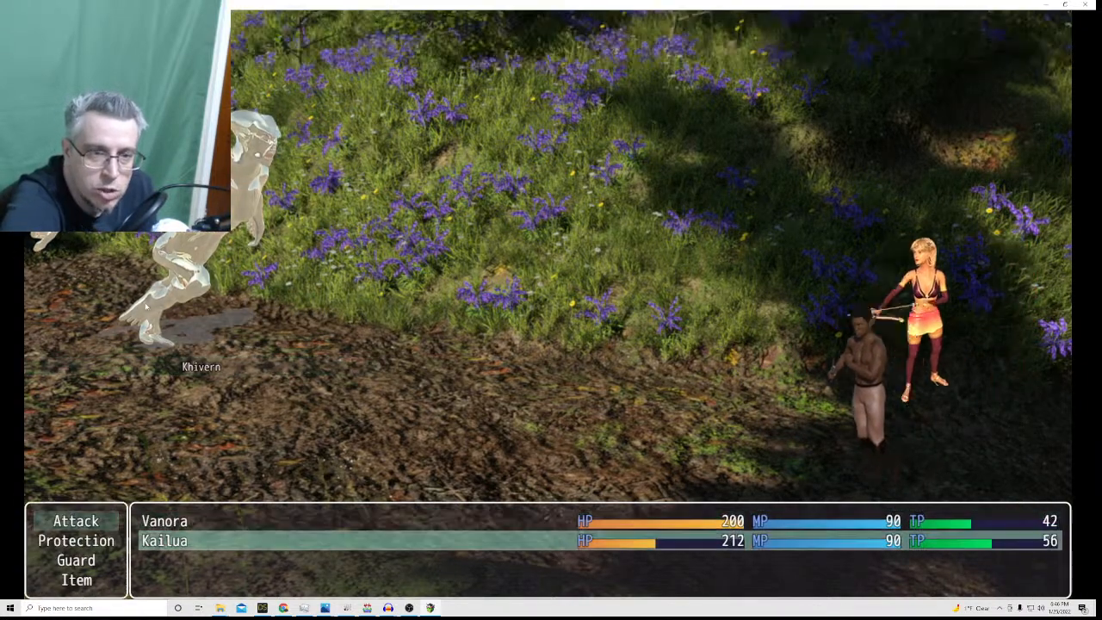
pyautogui.click(111, 523)
pyautogui.click(155, 344)
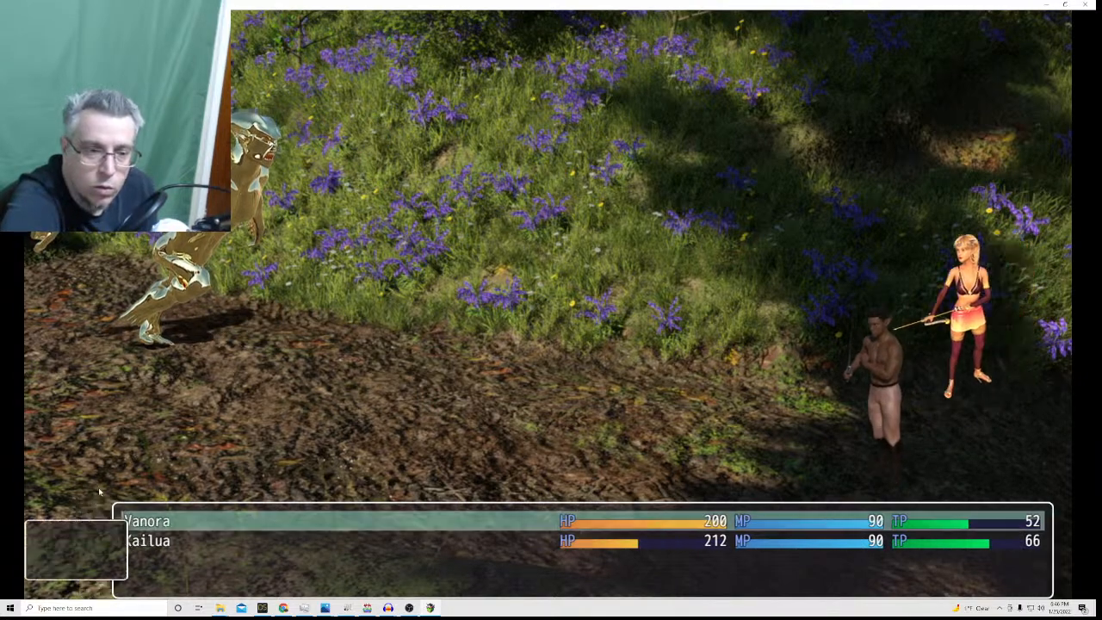
pyautogui.click(101, 520)
pyautogui.click(163, 323)
pyautogui.click(102, 519)
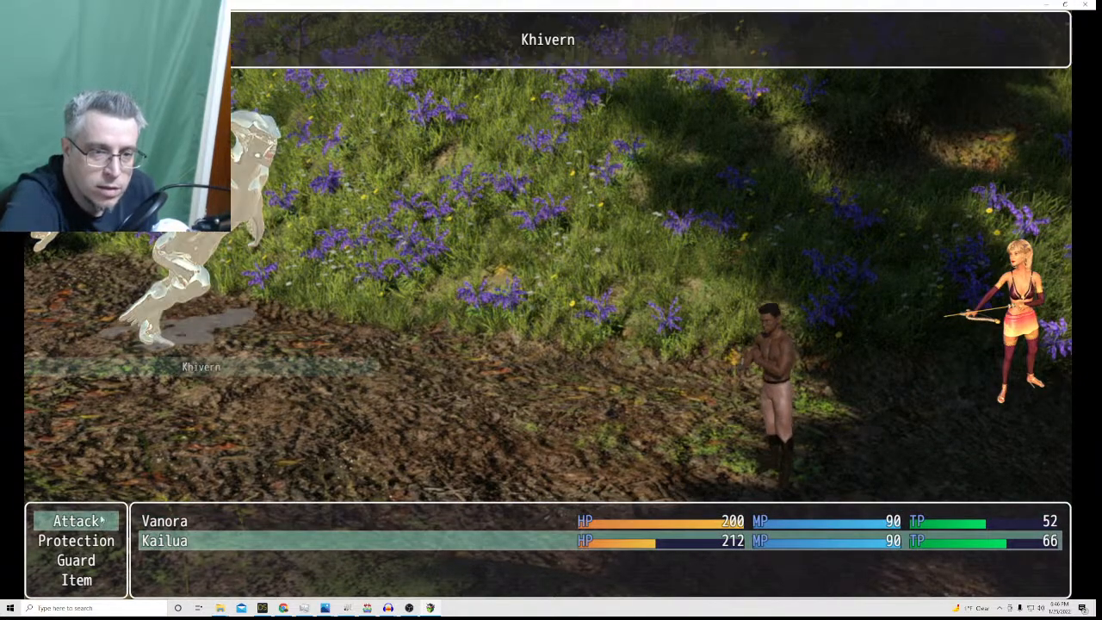
pyautogui.click(164, 320)
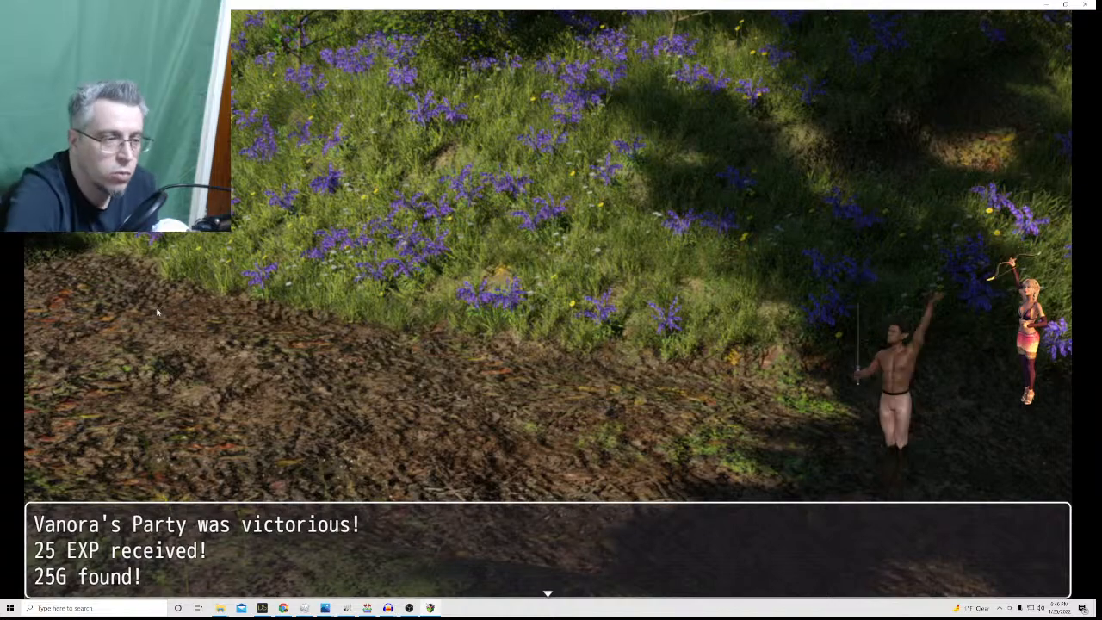
pyautogui.click(284, 375)
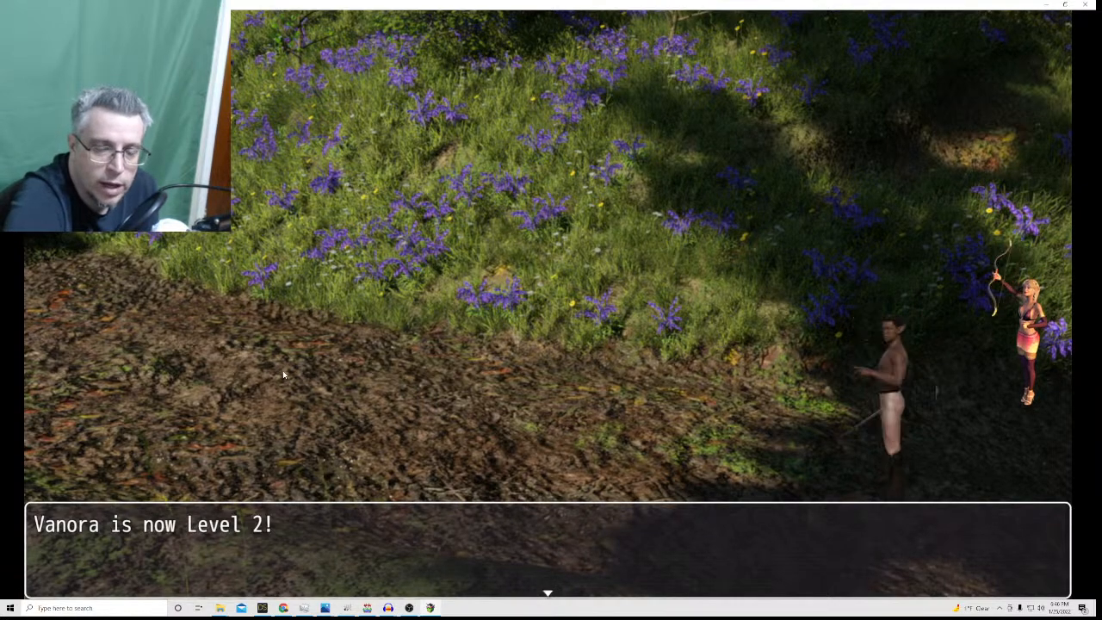
pyautogui.click(285, 404)
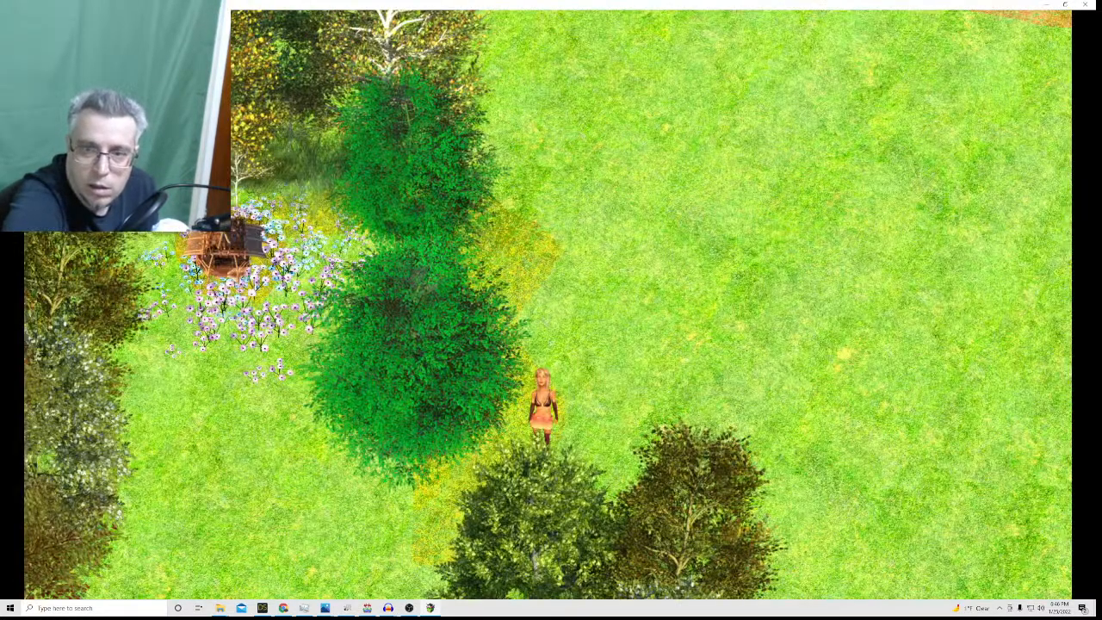
# Walk the hero a short way up the meadow, use a healing potion on Kailua, and return to the map.
pyautogui.click(571, 320)
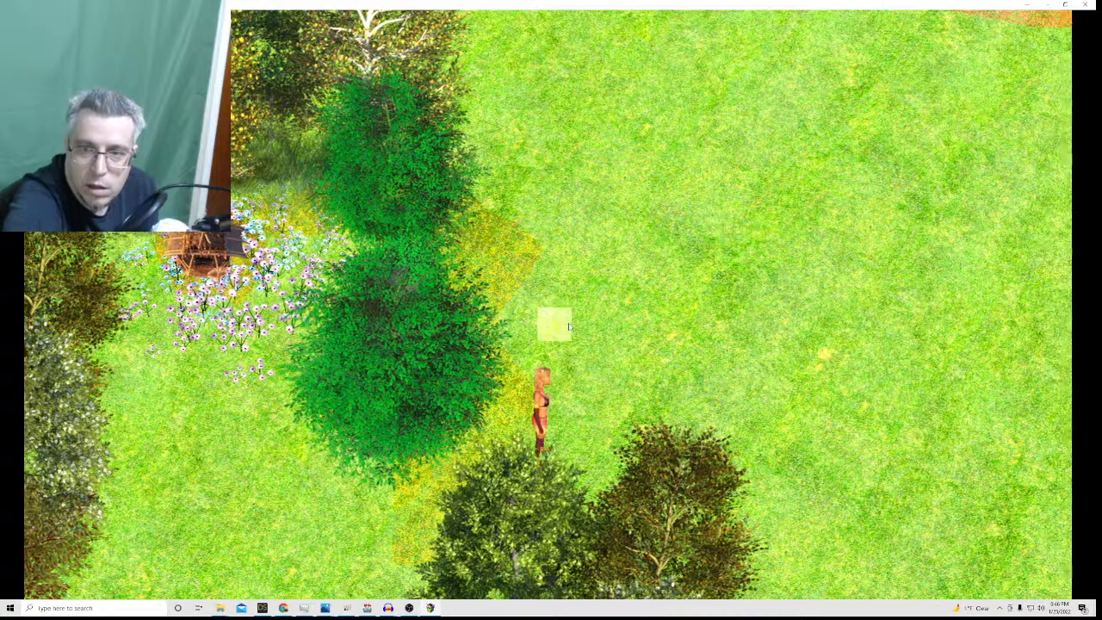
pyautogui.rightClick(584, 289)
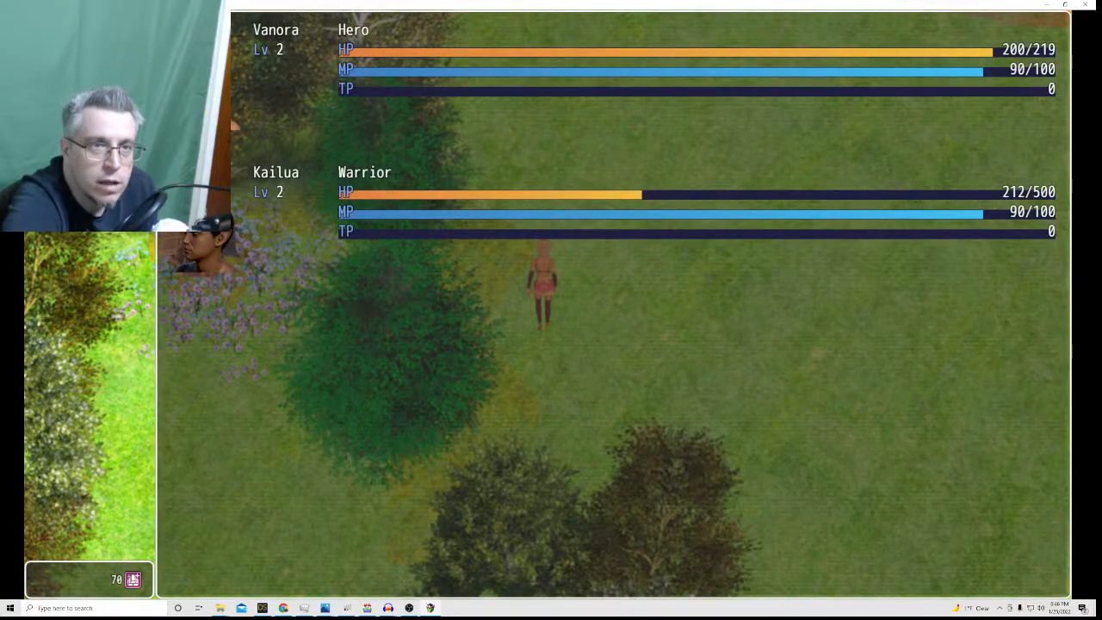
pyautogui.press('Return')
pyautogui.press('Return')
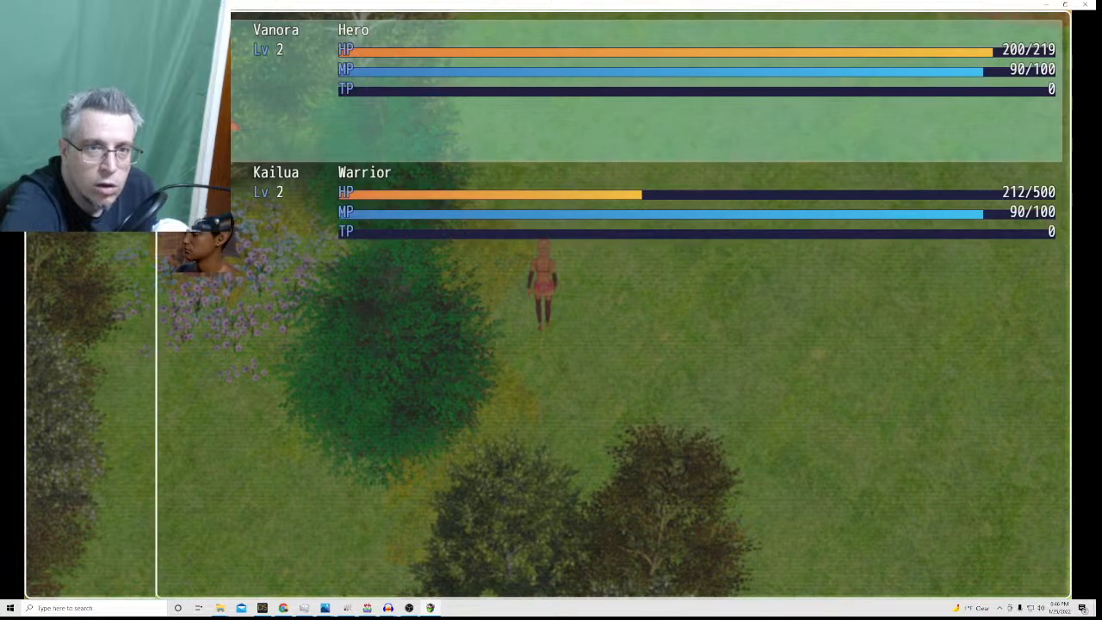
pyautogui.click(410, 222)
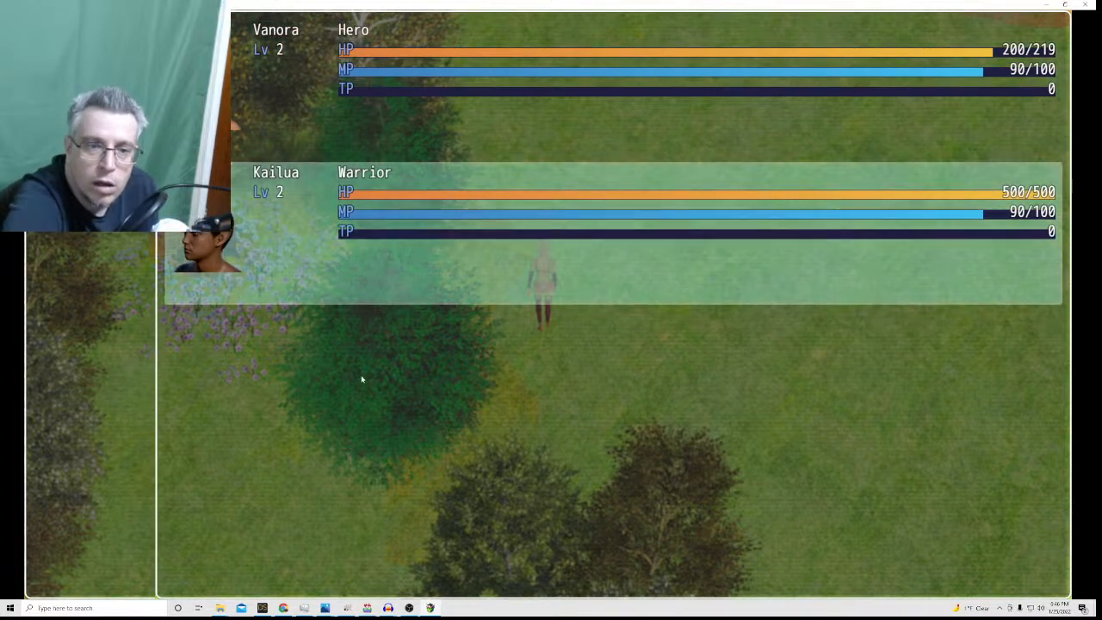
pyautogui.rightClick(361, 375)
pyautogui.rightClick(361, 375)
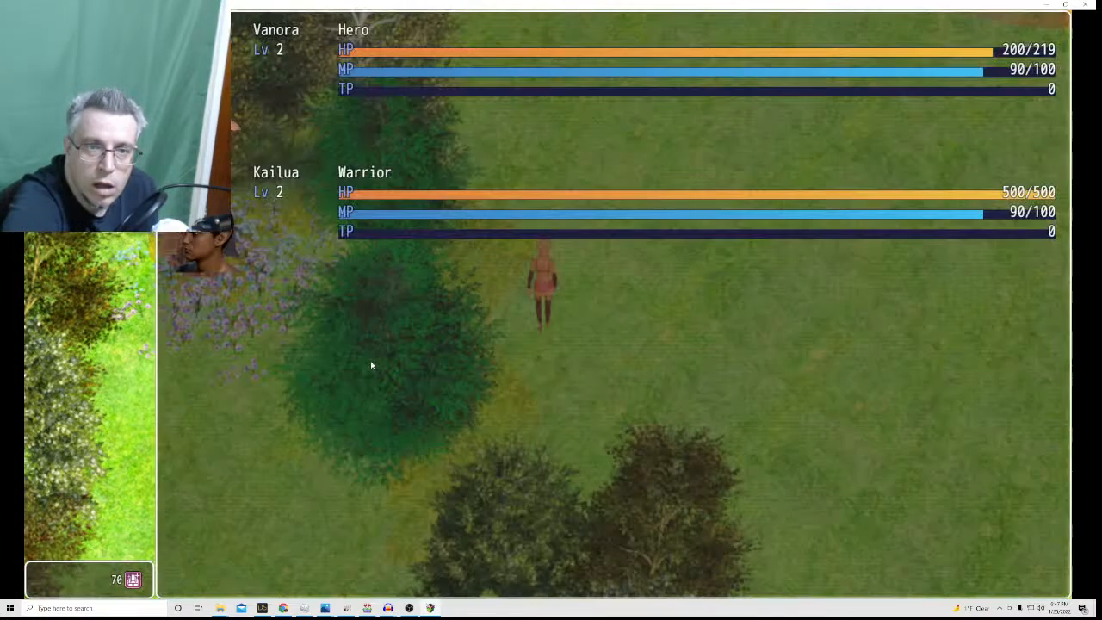
pyautogui.rightClick(371, 365)
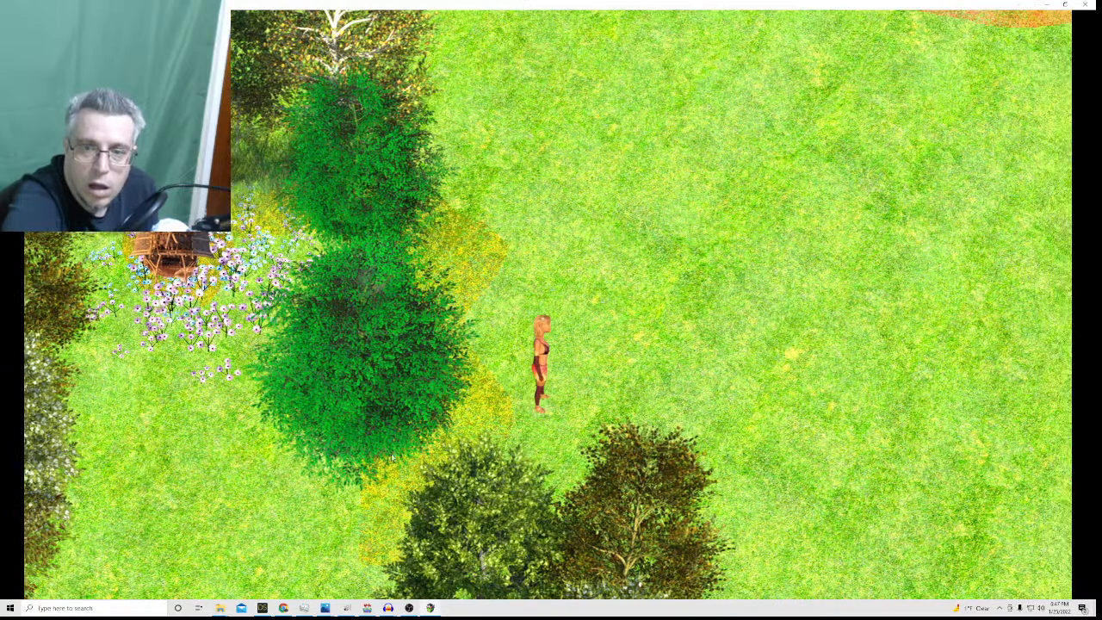
# Walk the hero back and forth around the green trees until another encounter begins.
pyautogui.click(367, 455)
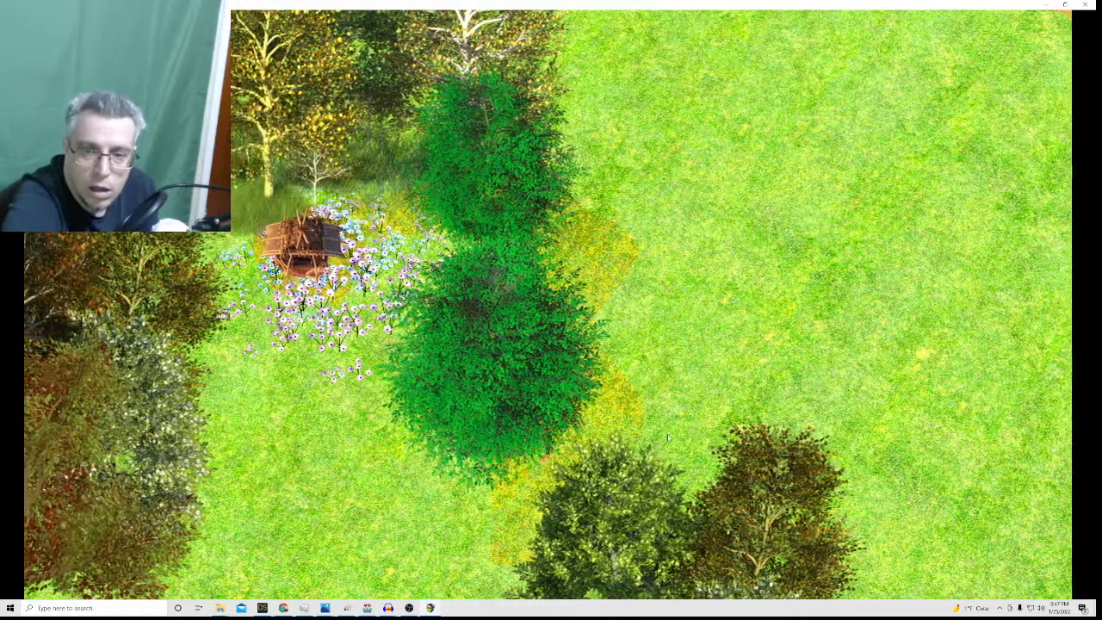
pyautogui.click(668, 437)
pyautogui.click(547, 272)
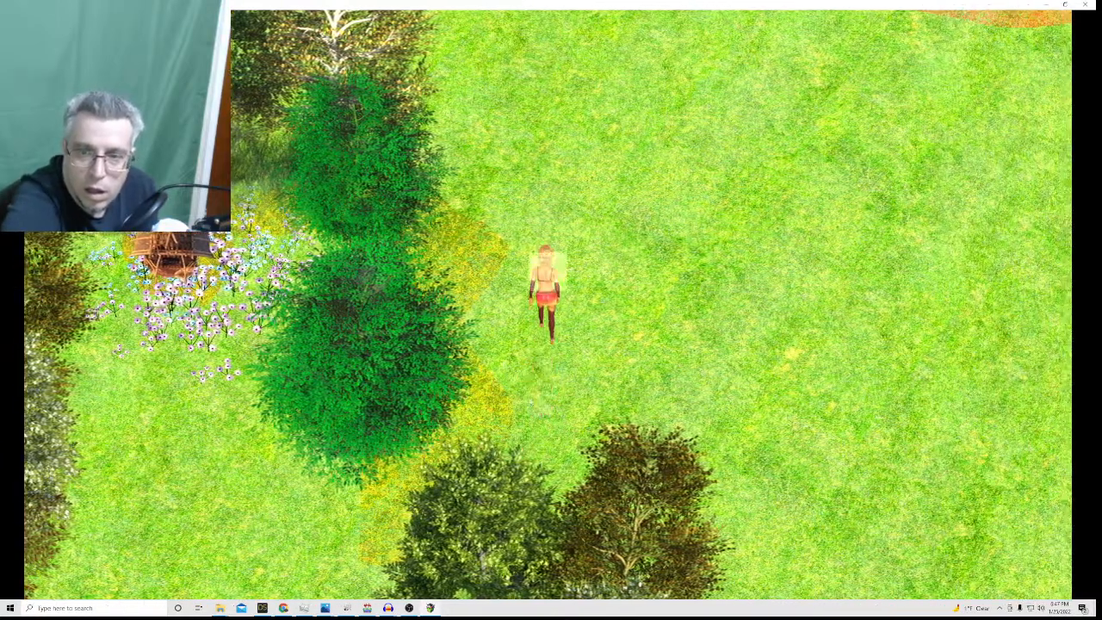
pyautogui.click(507, 452)
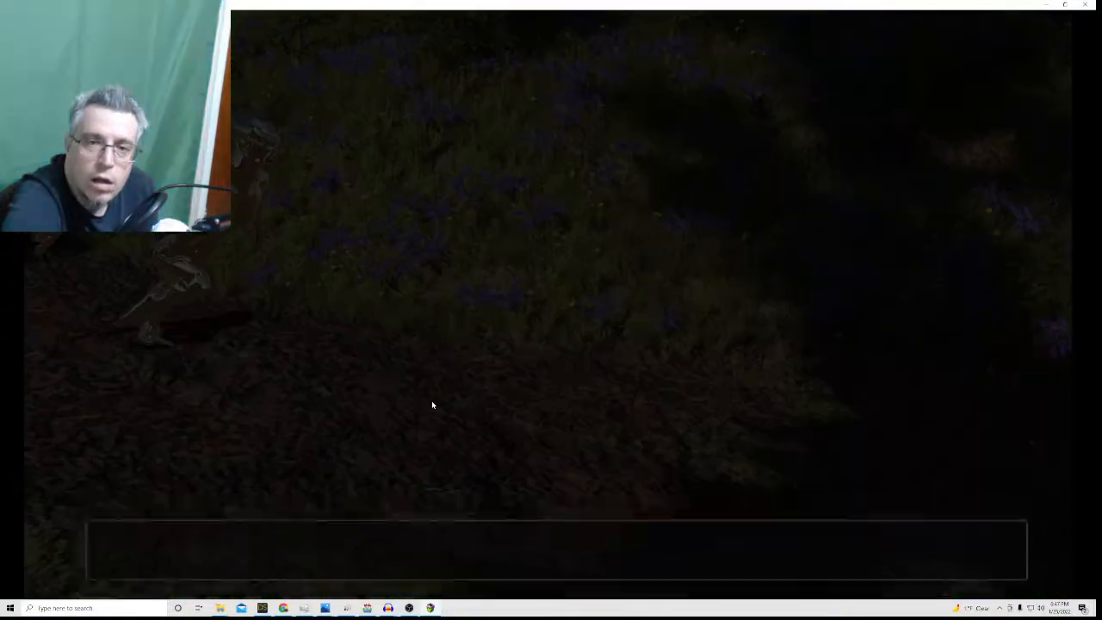
# Dismiss the encounter message and attack the Khivern with both Vanora and Kailua in the first round.
pyautogui.press('Return')
pyautogui.press('Return')
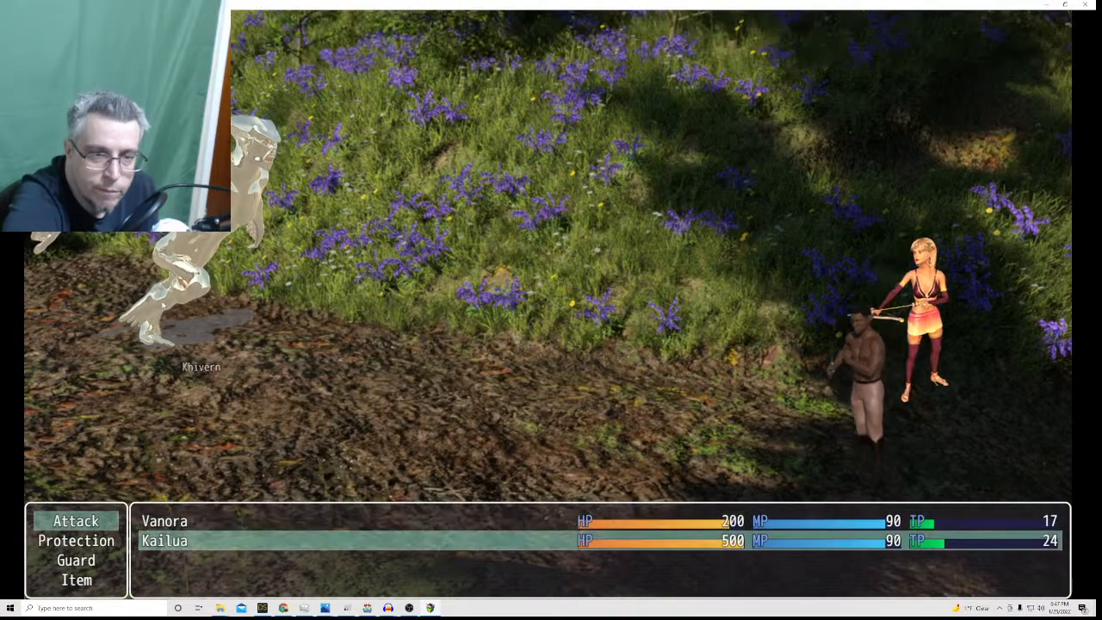
pyautogui.click(115, 525)
pyautogui.click(244, 377)
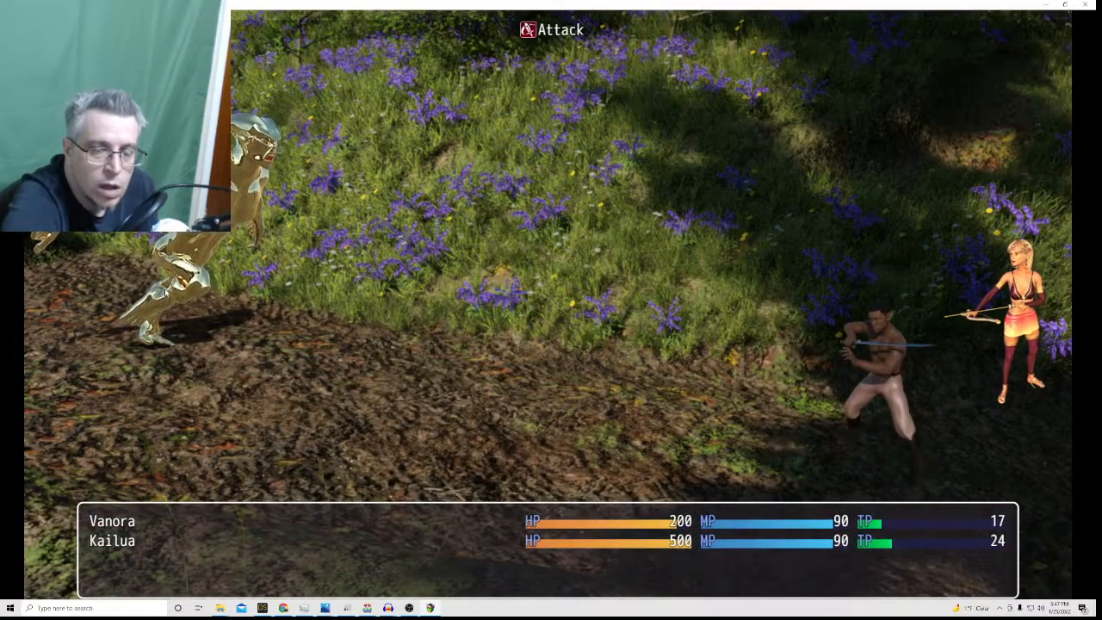
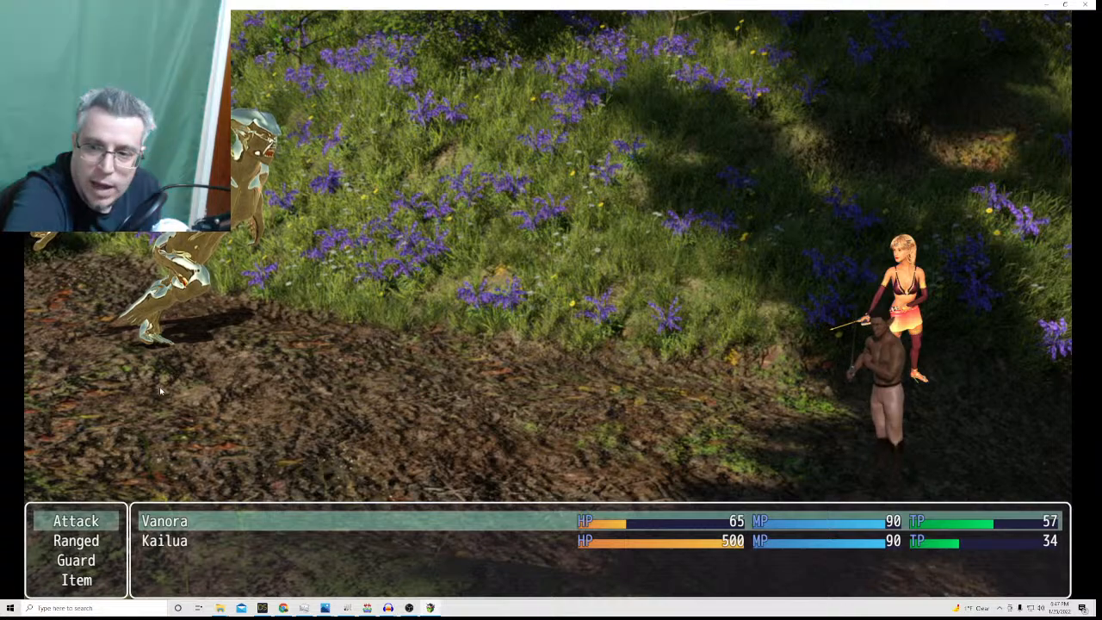
# Have Vanora use a Potion on herself and Kailua cast Protection on Vanora.
pyautogui.click(54, 520)
pyautogui.press('Escape')
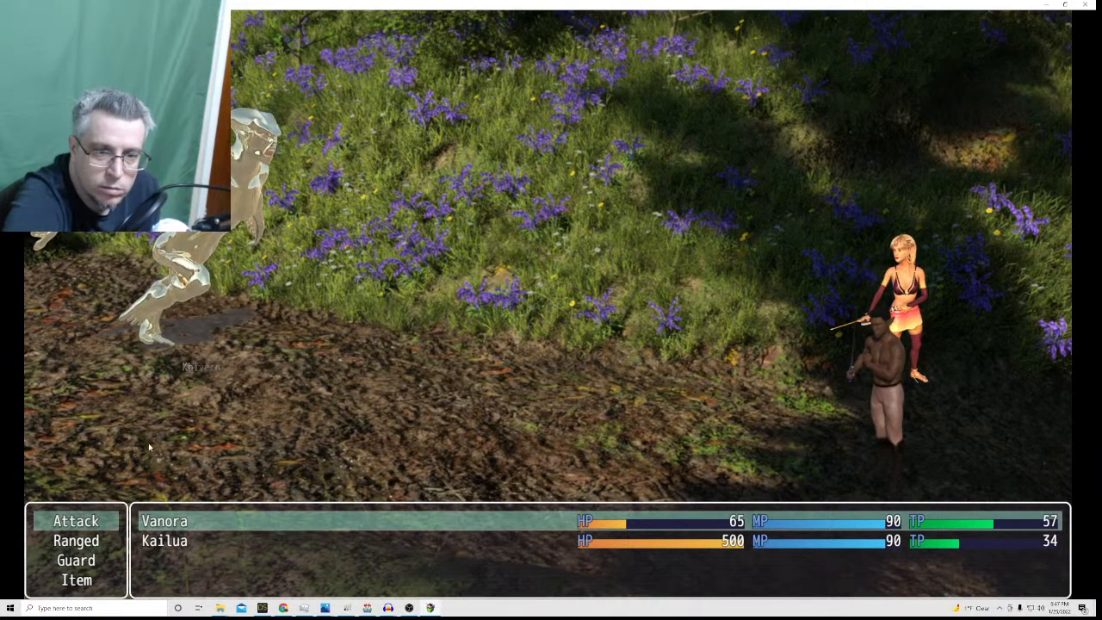
pyautogui.click(86, 582)
pyautogui.click(93, 520)
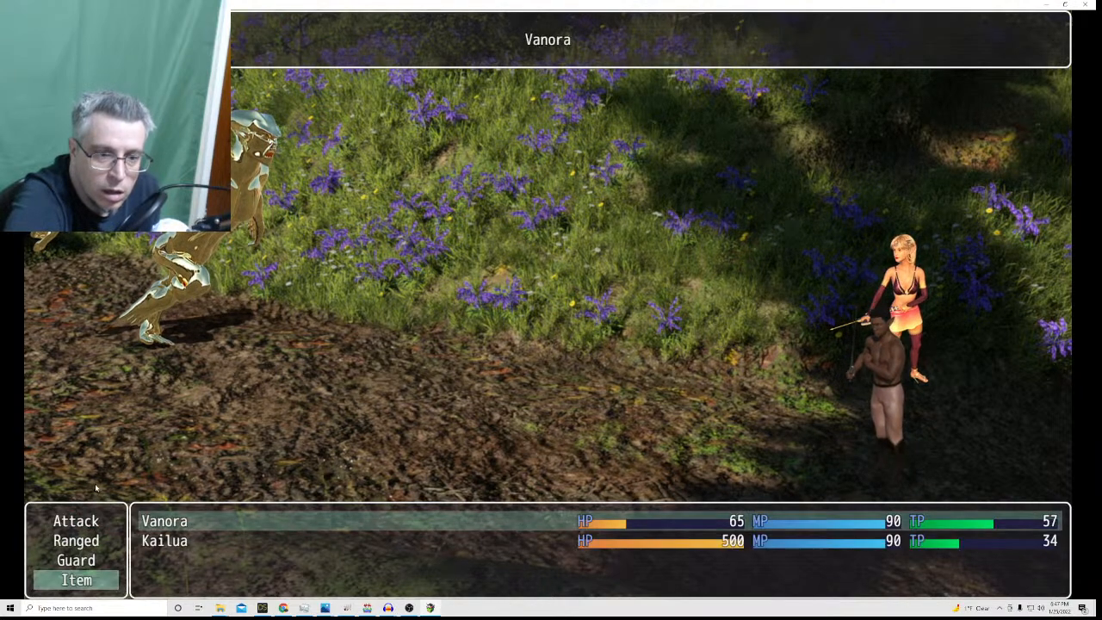
pyautogui.click(250, 517)
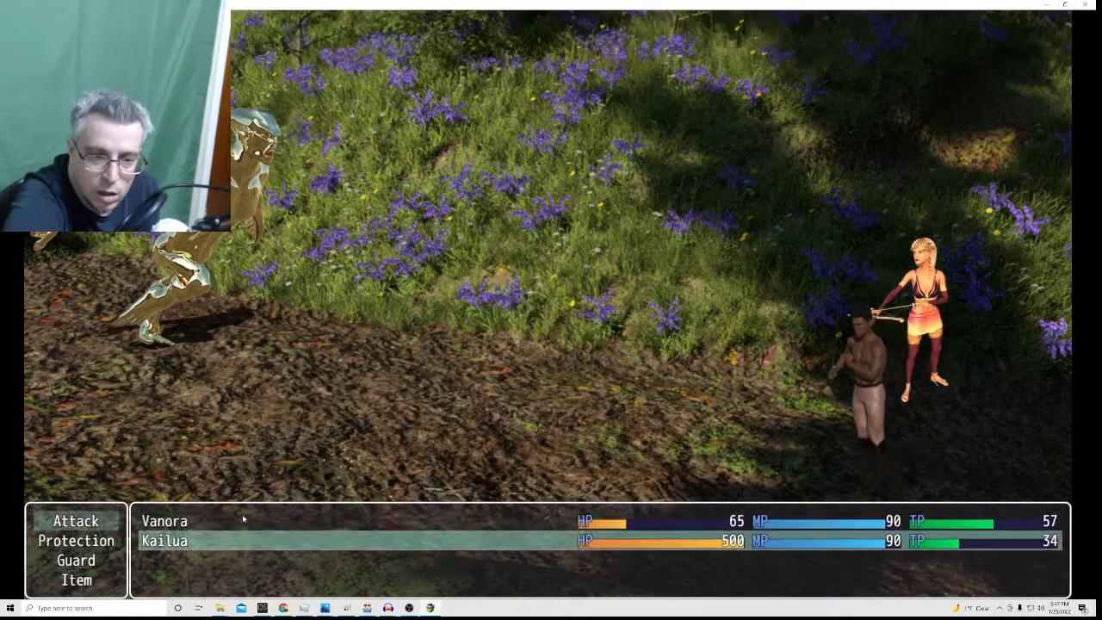
pyautogui.click(86, 540)
pyautogui.click(86, 522)
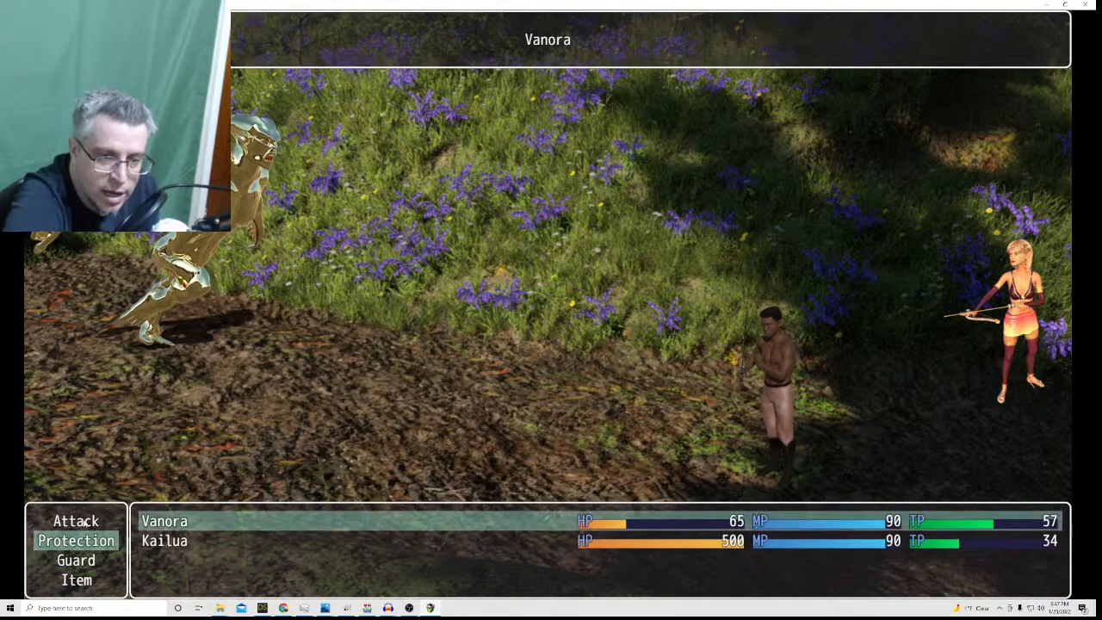
pyautogui.click(159, 521)
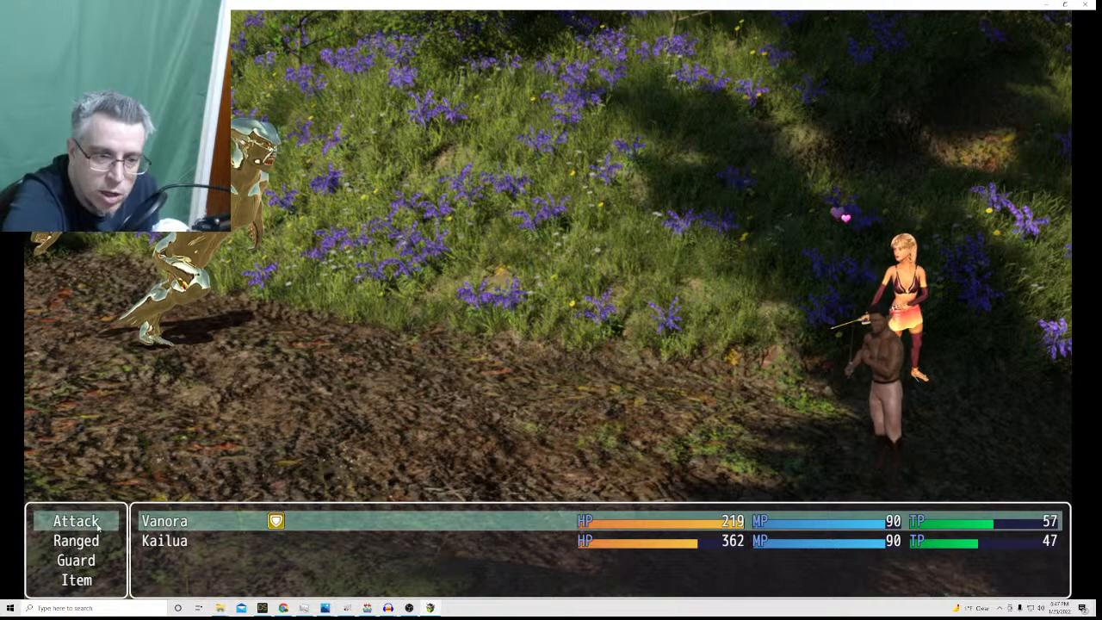
# Attack the Khivern with Vanora and Kailua for two more rounds.
pyautogui.click(98, 527)
pyautogui.click(177, 284)
pyautogui.click(101, 521)
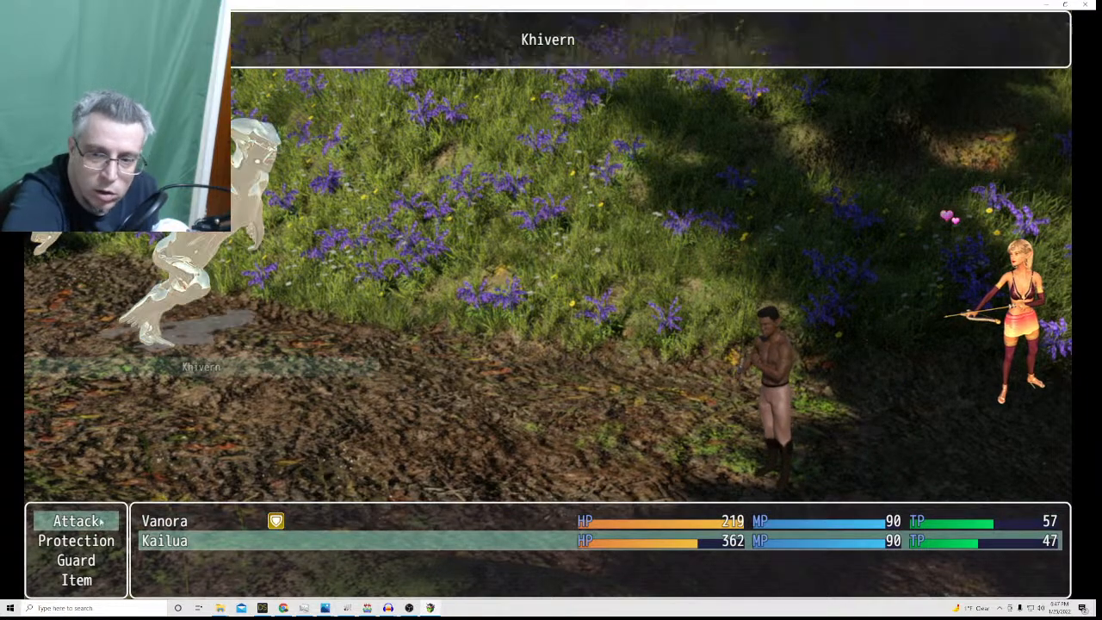
pyautogui.click(179, 280)
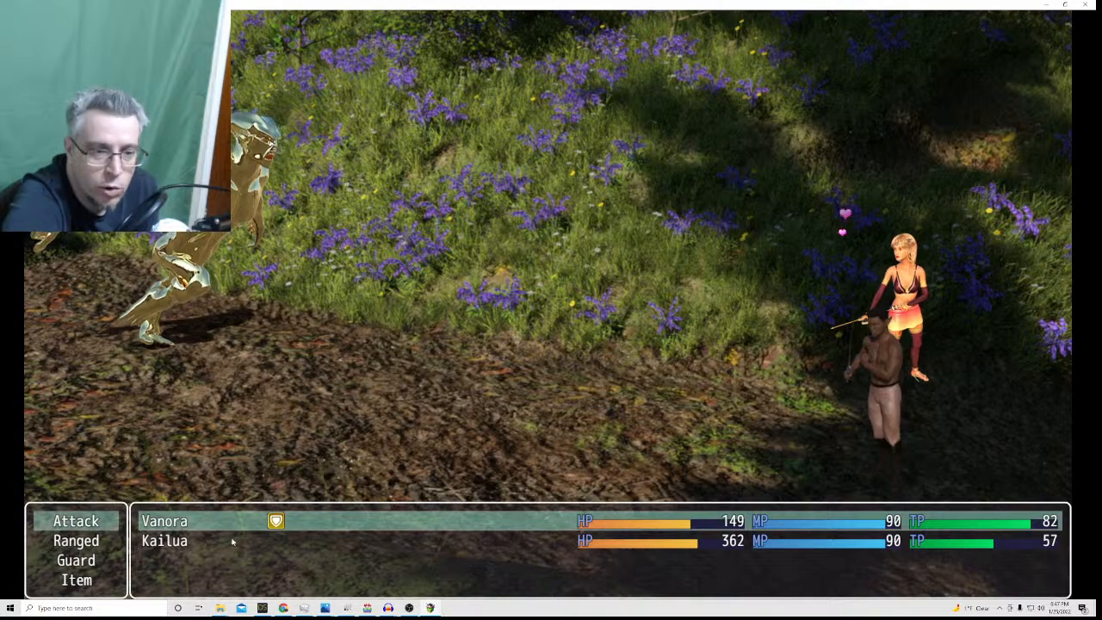
pyautogui.click(117, 524)
pyautogui.click(176, 326)
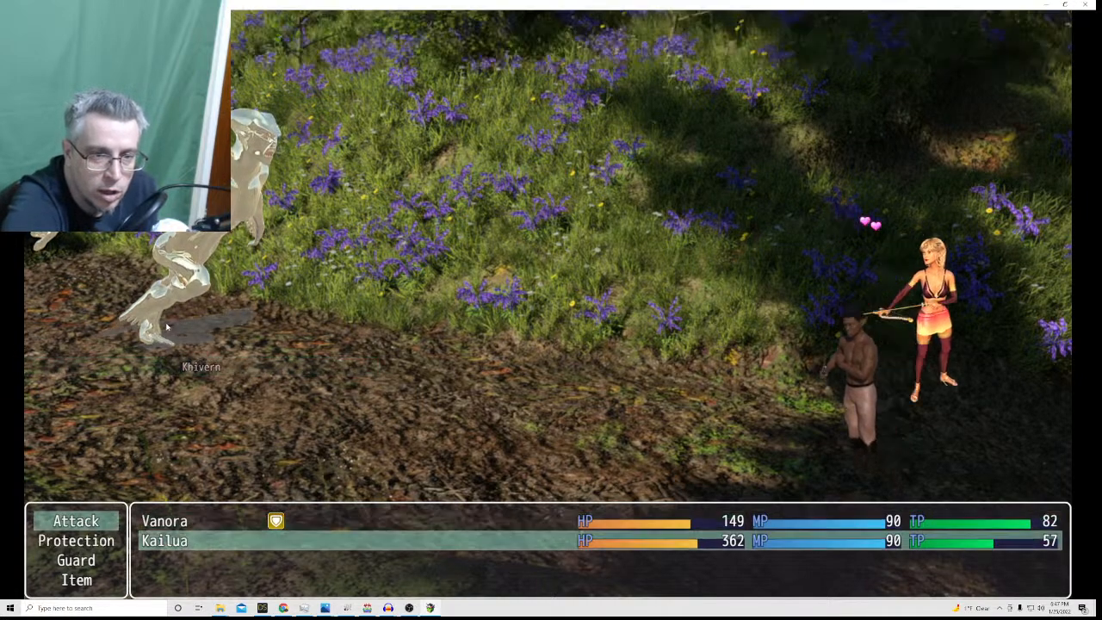
pyautogui.click(118, 523)
pyautogui.click(177, 326)
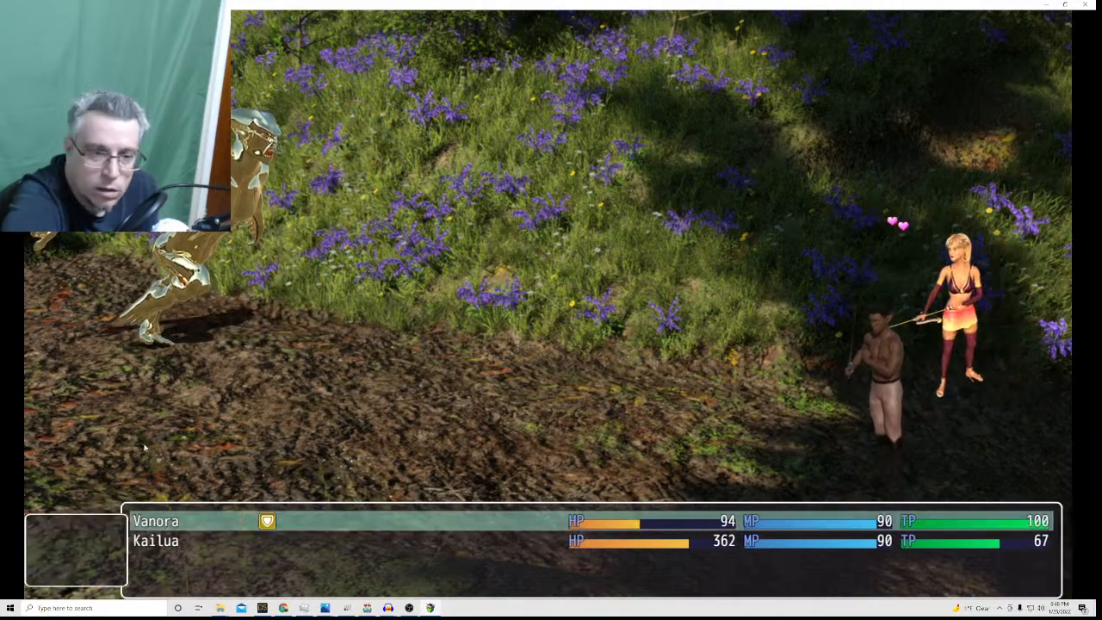
# Have Vanora use the remaining Potion on herself.
pyautogui.click(81, 579)
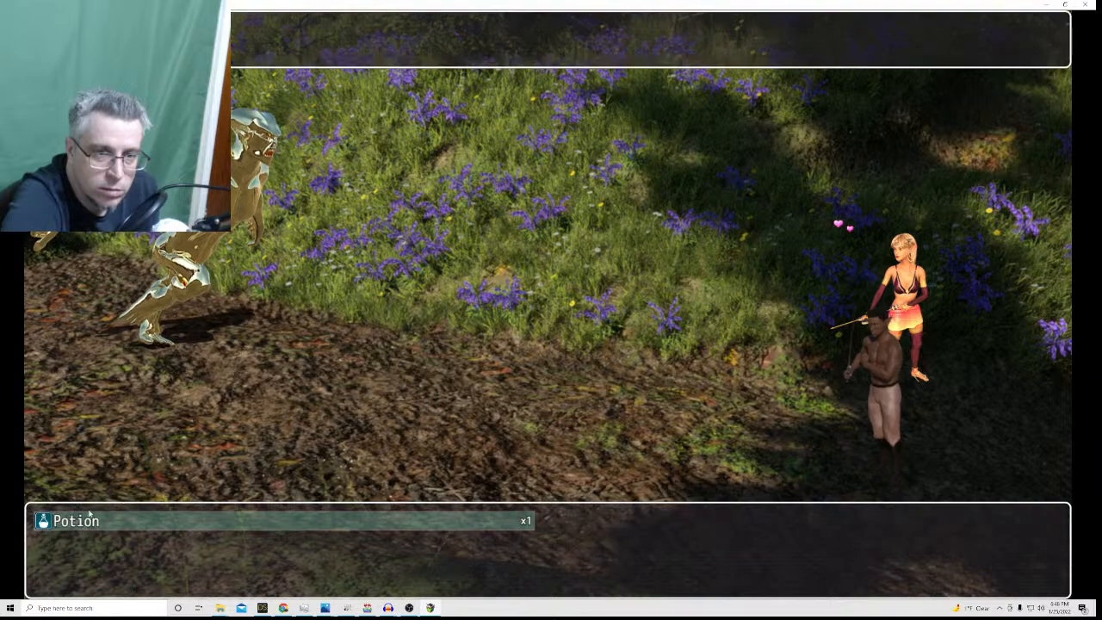
pyautogui.click(108, 521)
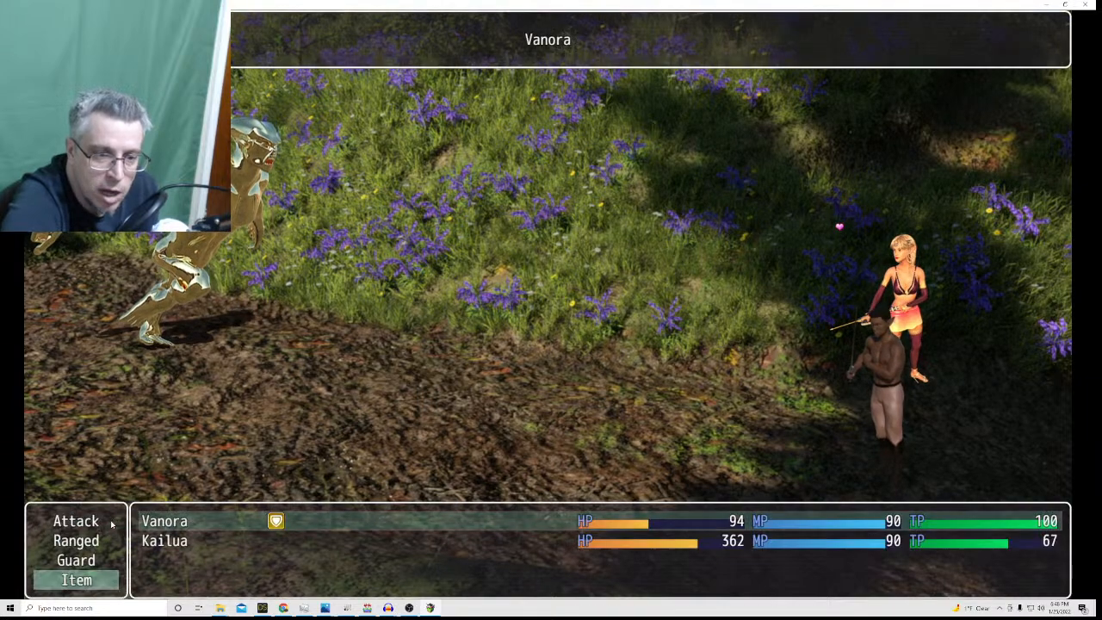
pyautogui.click(175, 520)
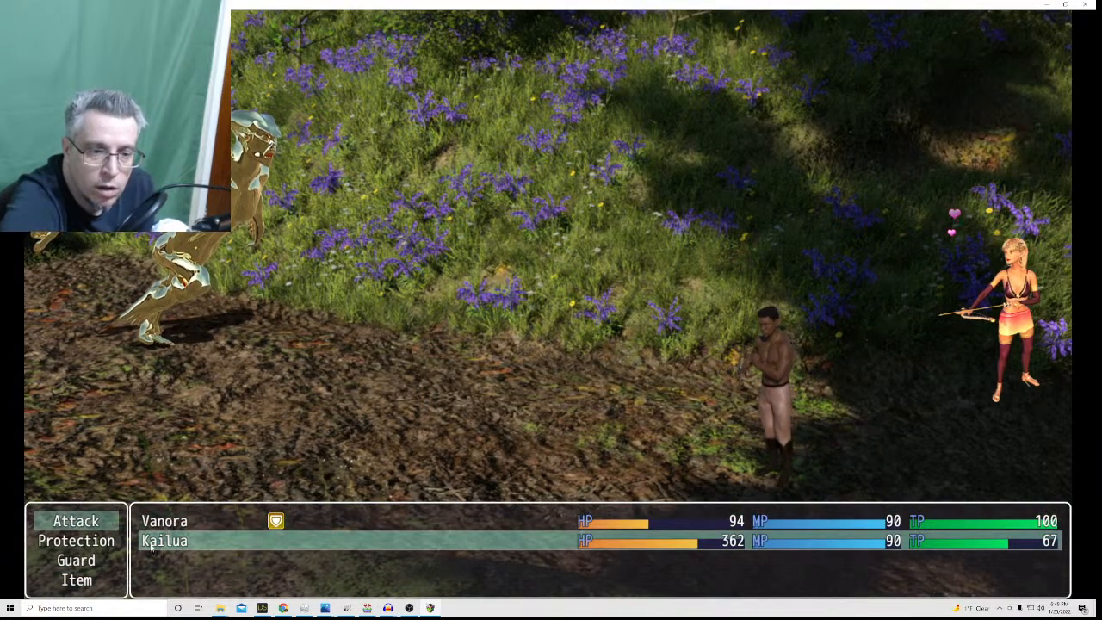
# Attack the Khivern with Kailua to finish the battle and dismiss the victory messages.
pyautogui.click(109, 523)
pyautogui.click(189, 520)
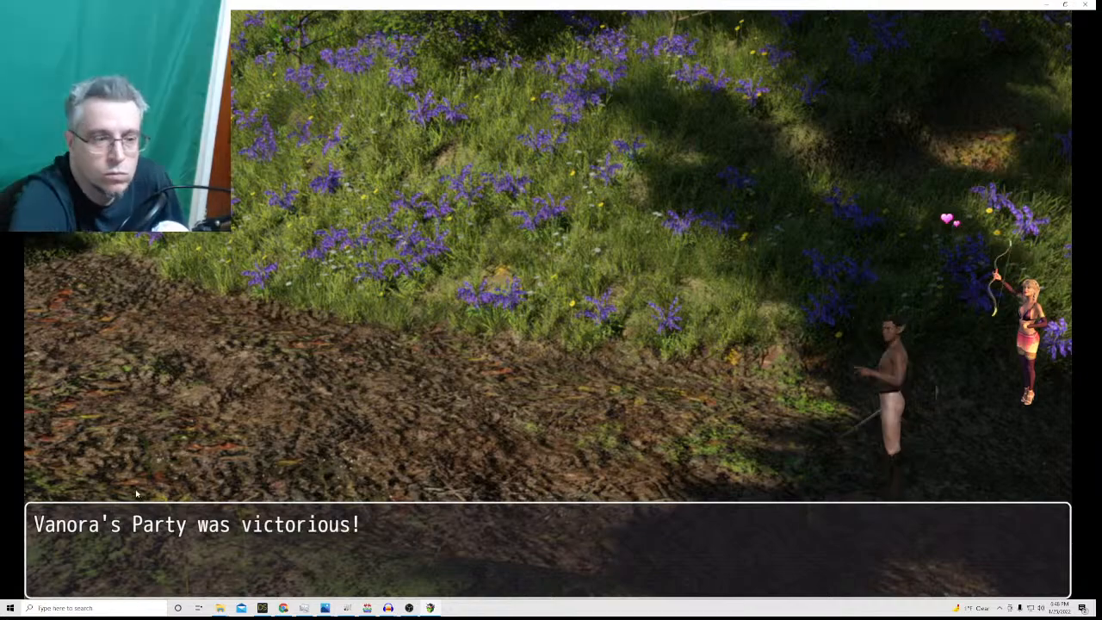
pyautogui.click(209, 450)
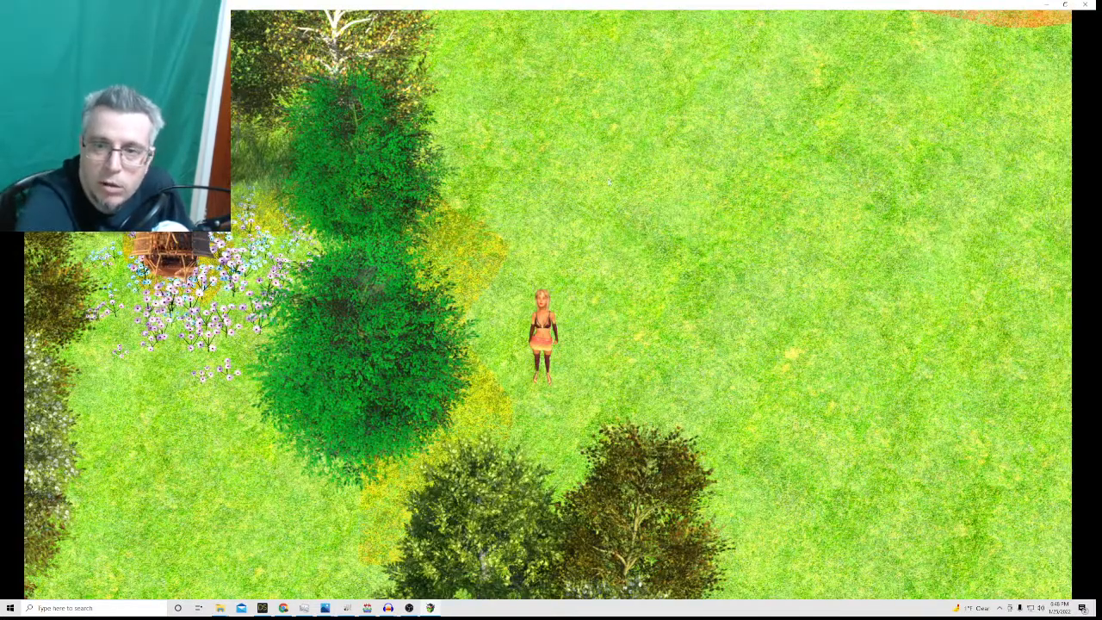
# Walk the hero up the meadow and west through the purple flowers below the dark trees until another encounter begins.
pyautogui.click(609, 181)
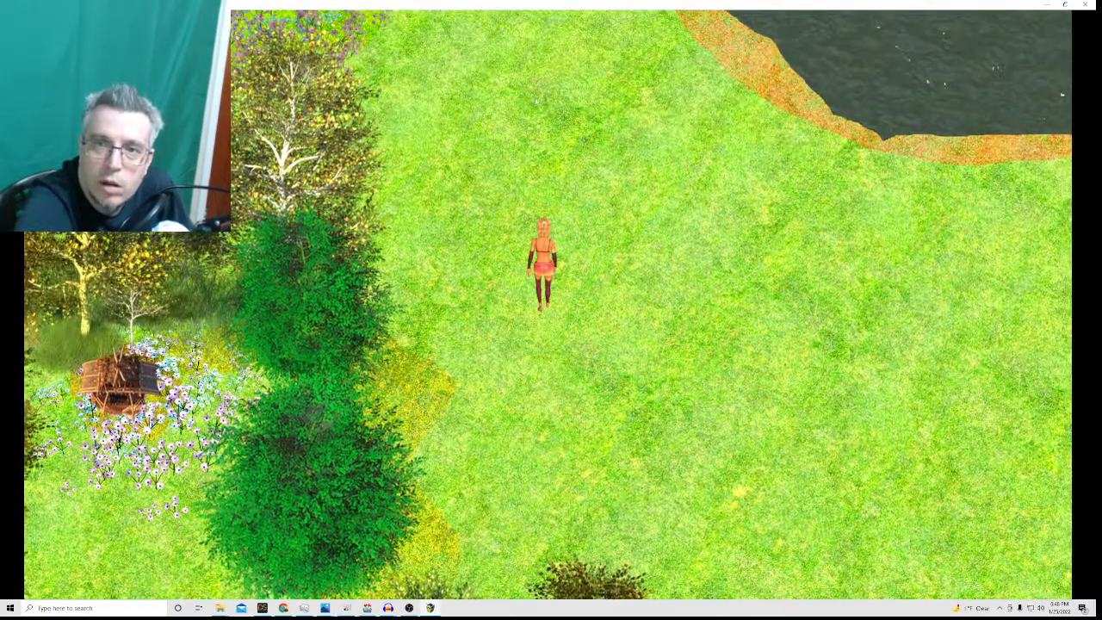
pyautogui.click(480, 88)
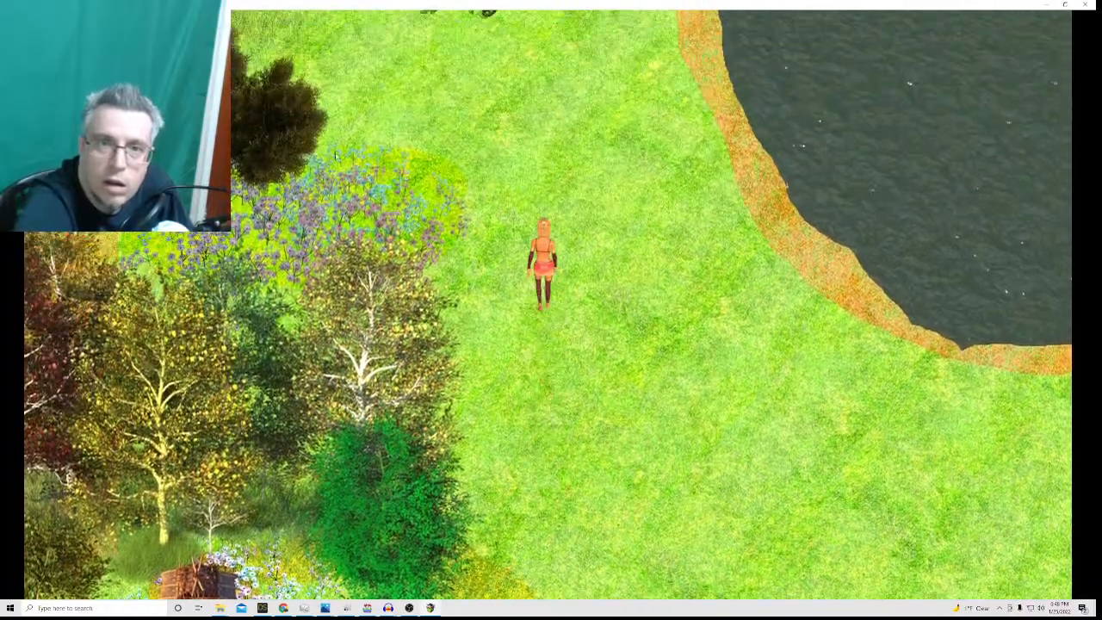
pyautogui.click(432, 147)
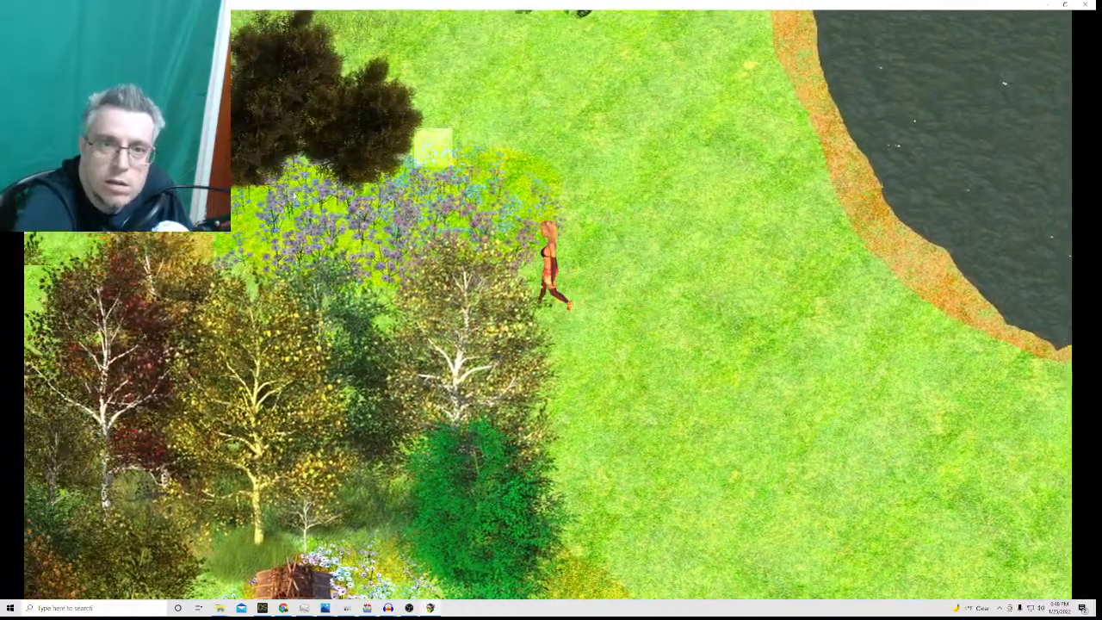
pyautogui.click(294, 197)
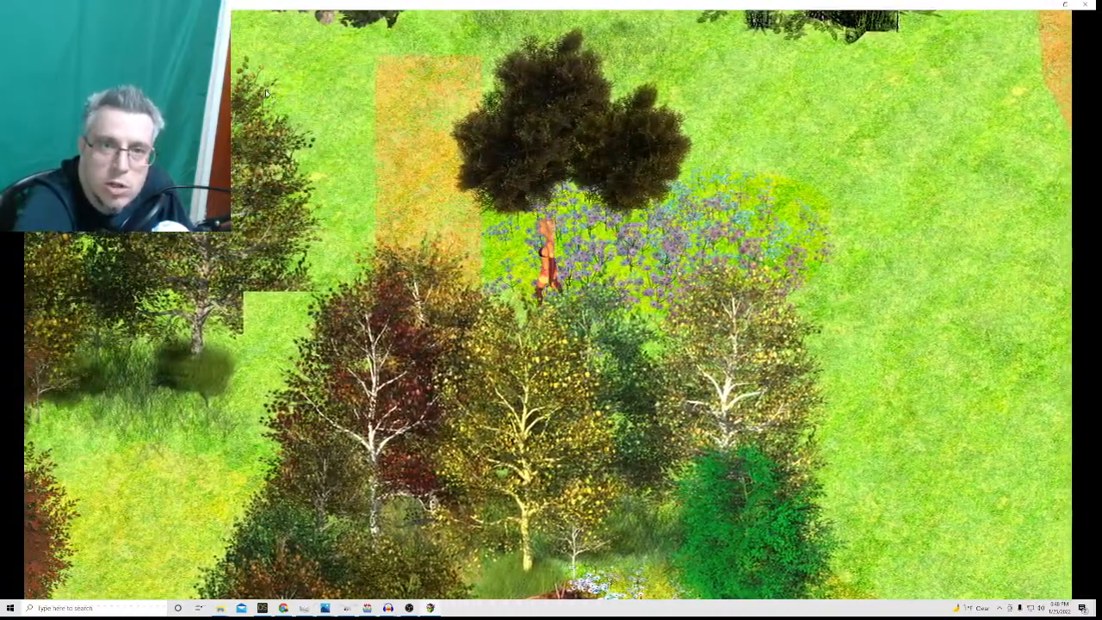
pyautogui.click(280, 105)
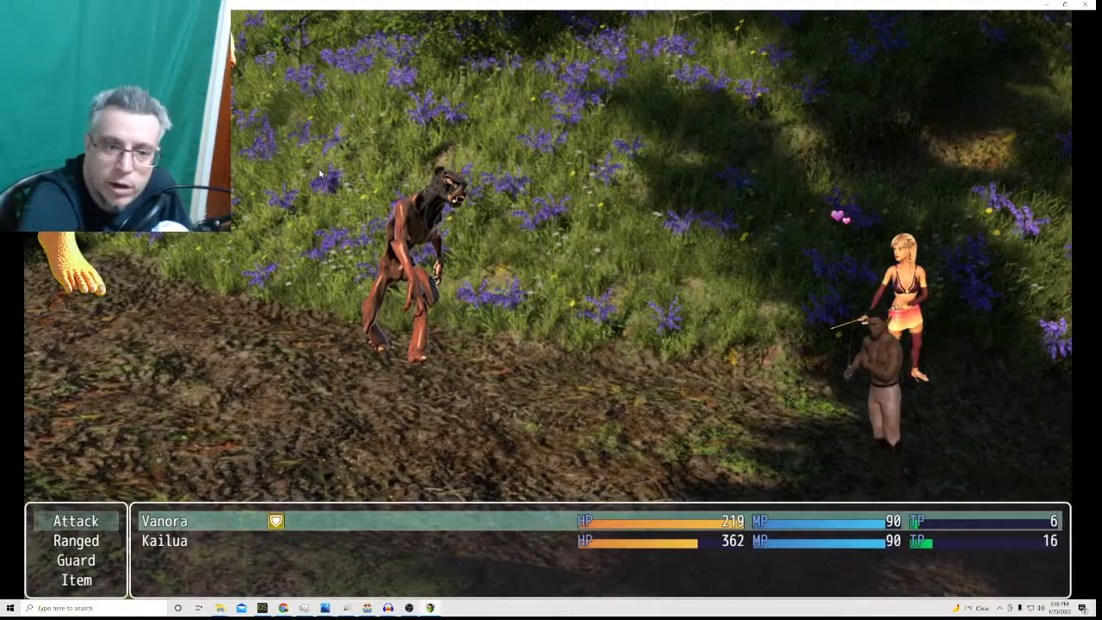
# Attack the Dingun with both Vanora and Kailua in the opening round.
pyautogui.click(107, 521)
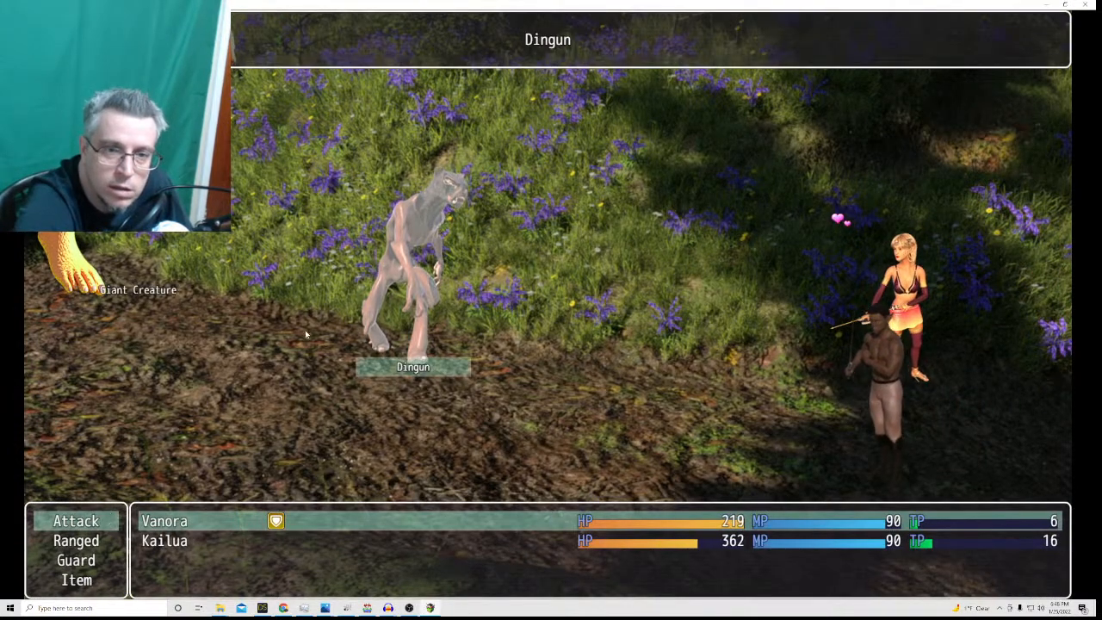
pyautogui.click(305, 334)
pyautogui.click(78, 522)
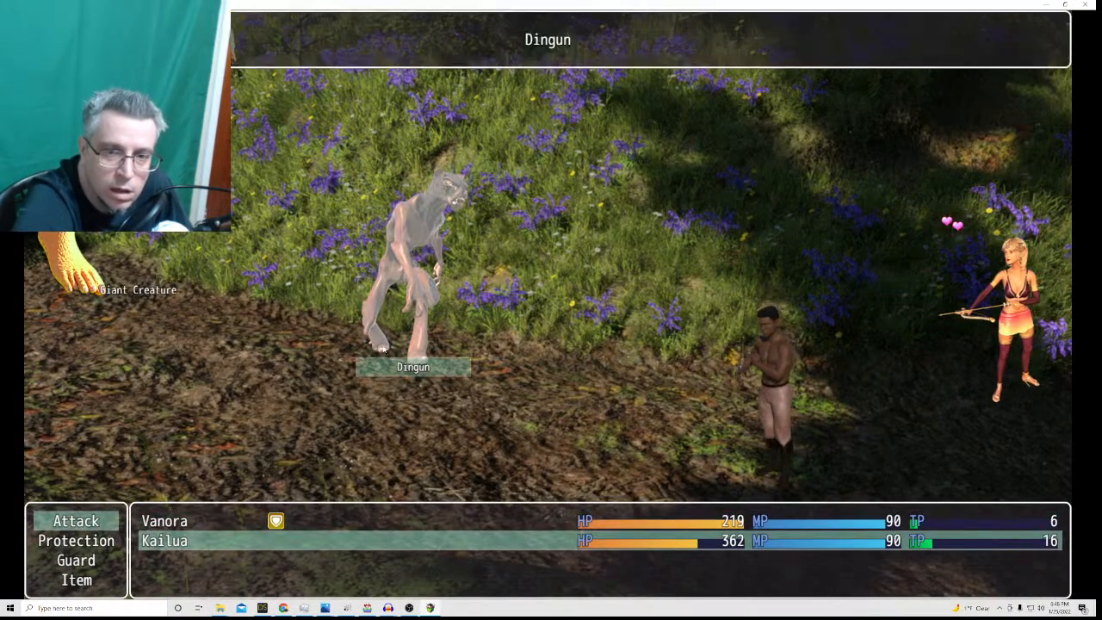
pyautogui.click(368, 378)
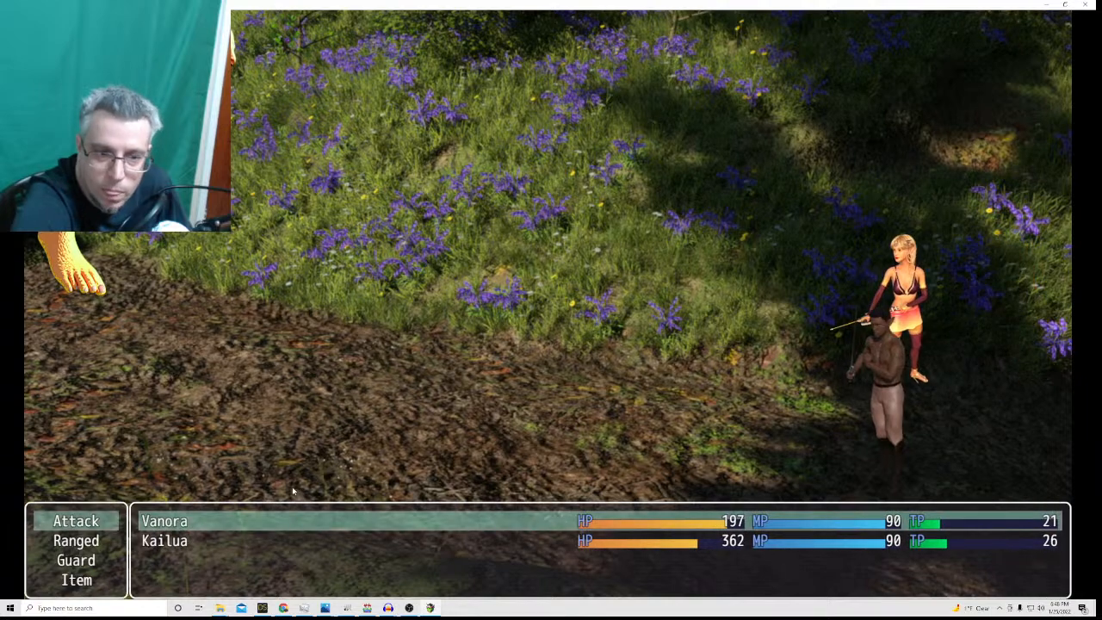
# Attack the Giant Creature with both party members for two rounds until the battle is won, and dismiss the victory messages.
pyautogui.click(112, 525)
pyautogui.click(97, 274)
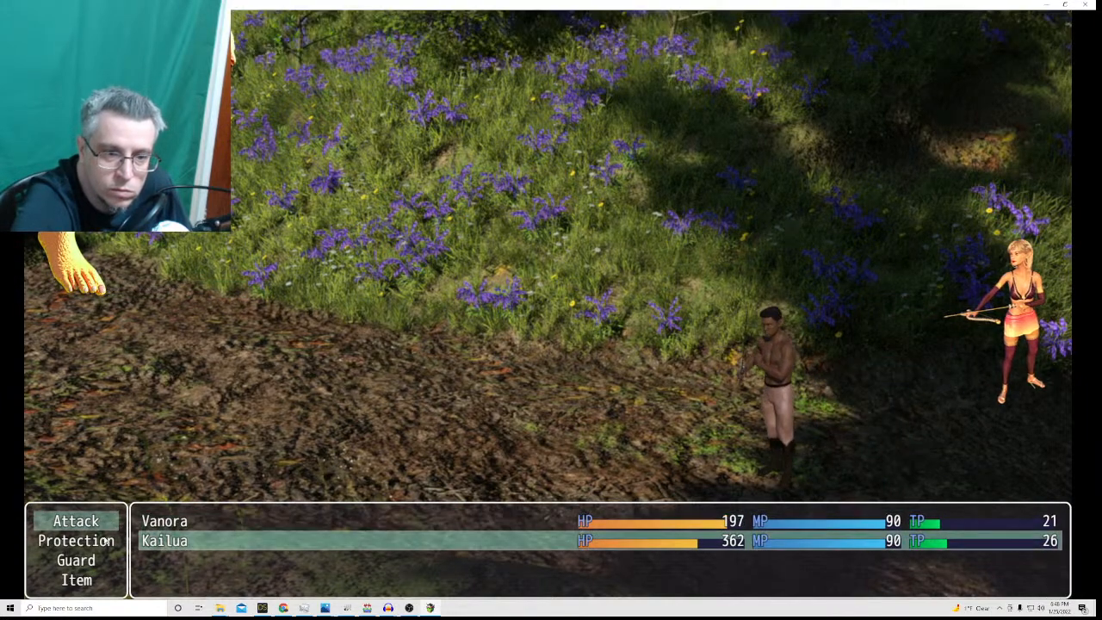
pyautogui.click(97, 287)
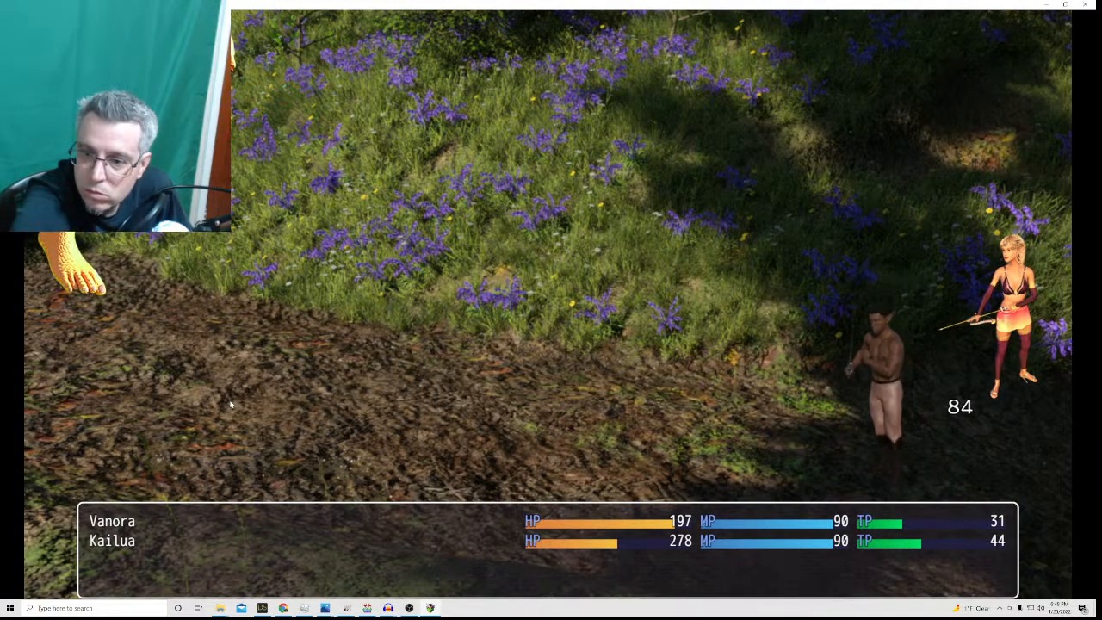
pyautogui.click(117, 522)
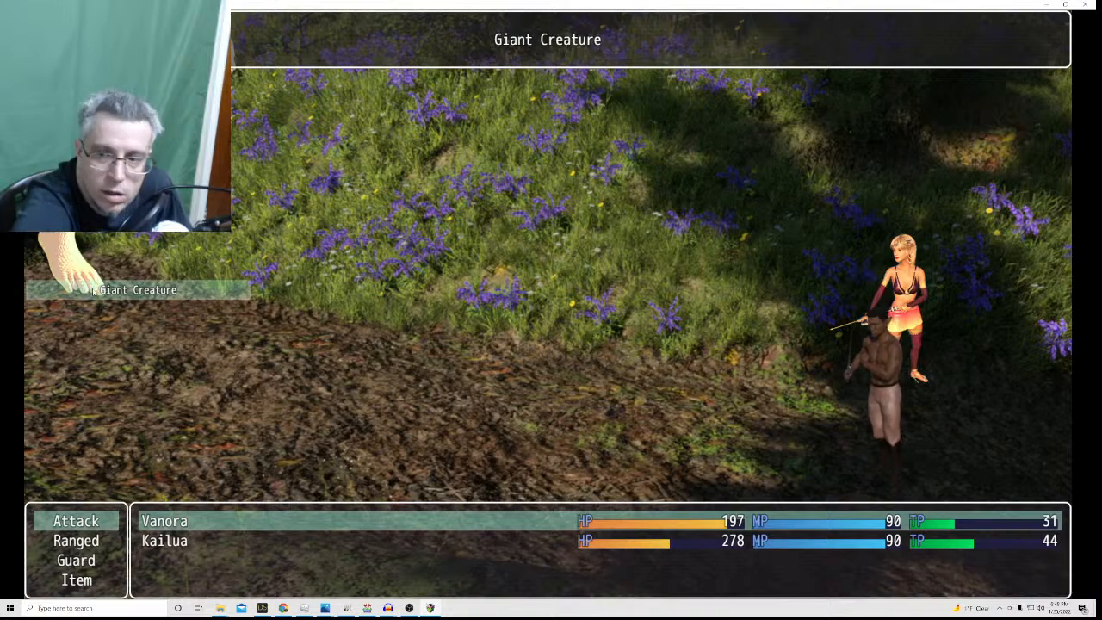
pyautogui.click(93, 290)
pyautogui.click(89, 520)
pyautogui.click(93, 291)
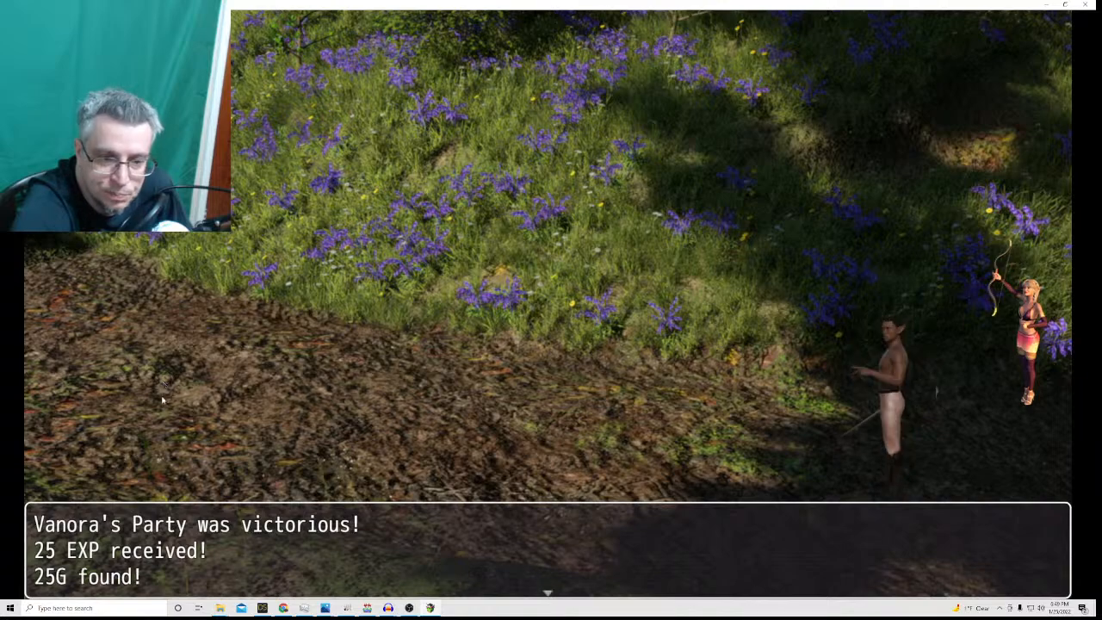
pyautogui.click(220, 469)
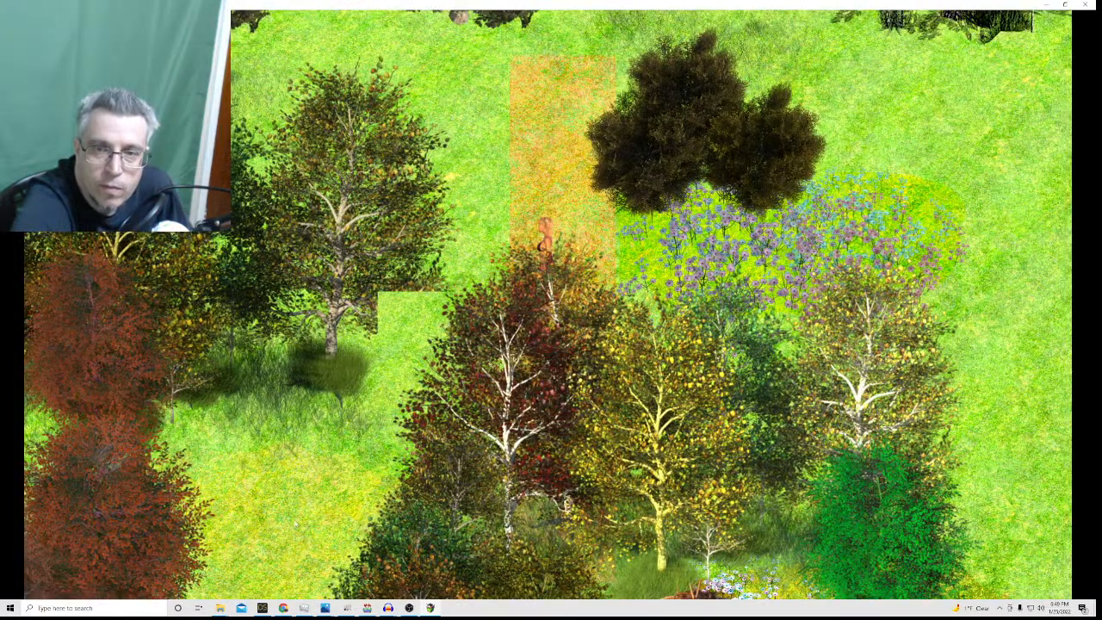
# Walk the hero down the grassy path beside the red trees into another encounter, and attack the Dingun with Vanora and Kailua.
pyautogui.click(292, 513)
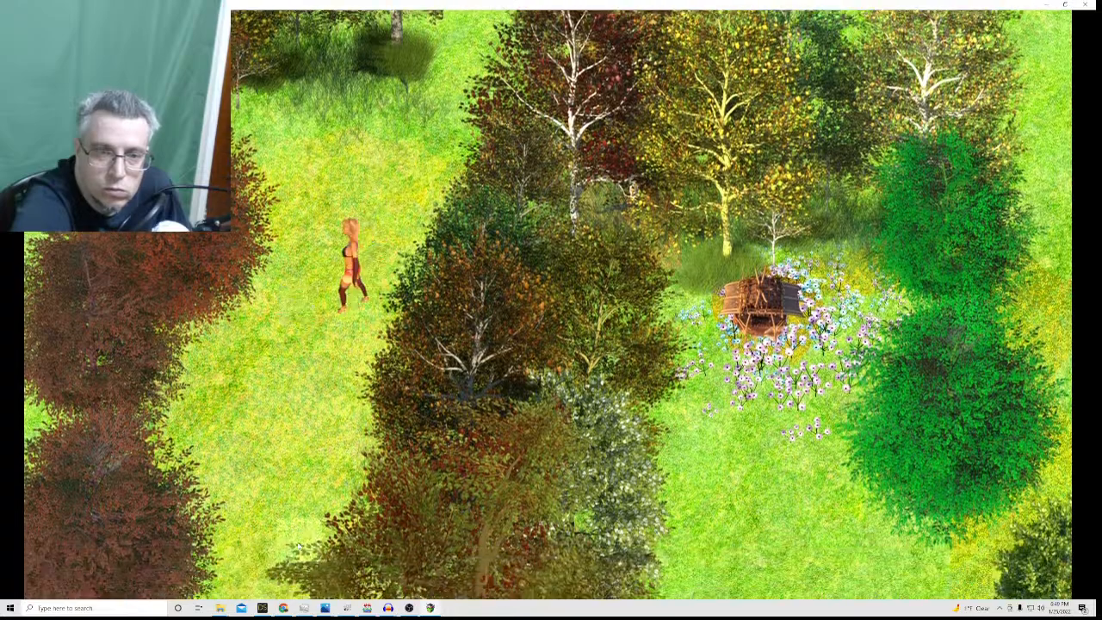
pyautogui.click(298, 543)
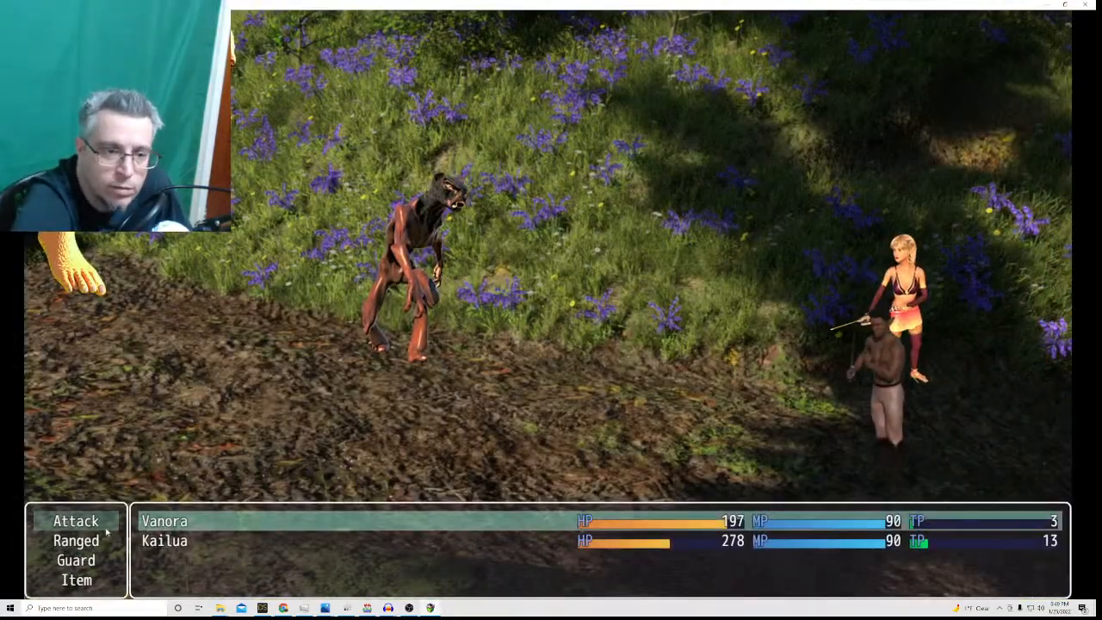
pyautogui.click(105, 526)
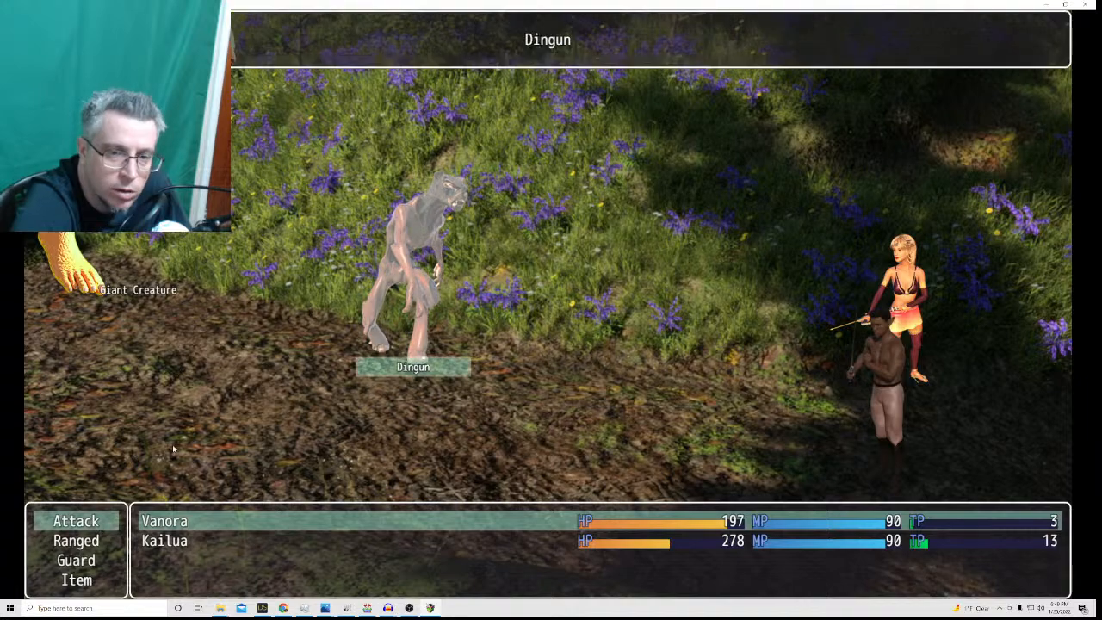
pyautogui.click(370, 338)
pyautogui.click(112, 520)
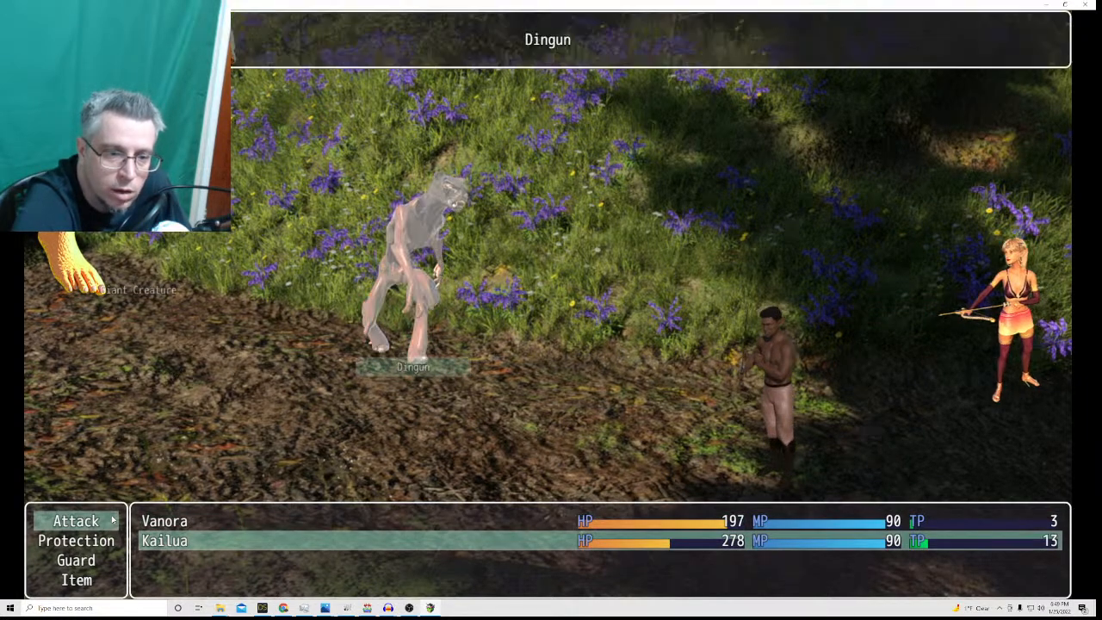
pyautogui.click(355, 334)
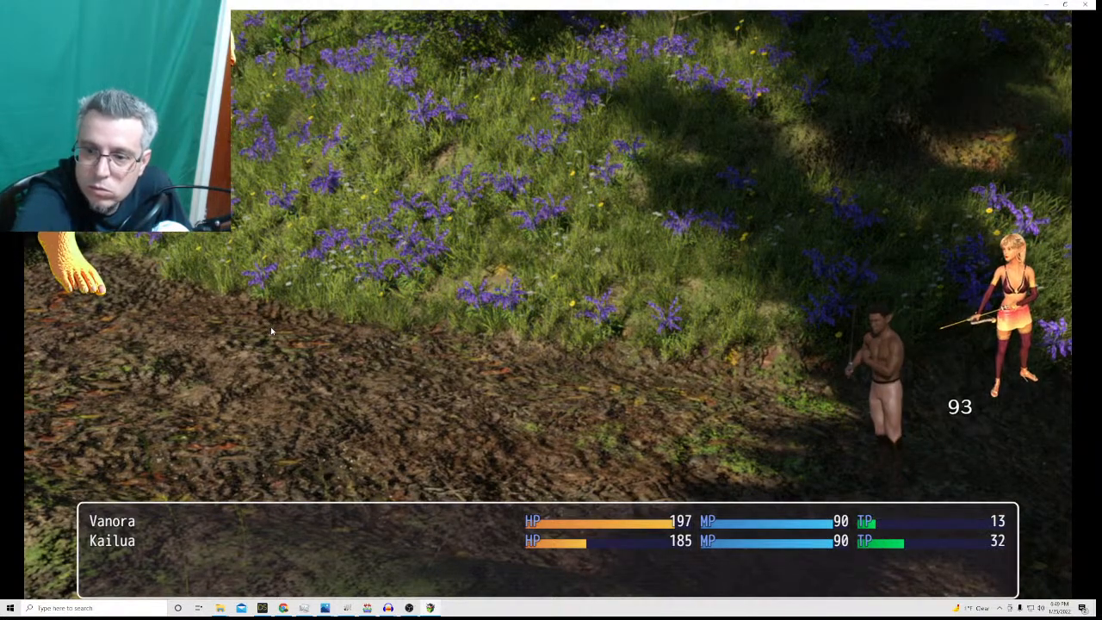
# Attack the Giant Creature with Vanora and Kailua for two rounds to win the battle, and dismiss the victory messages.
pyautogui.click(73, 516)
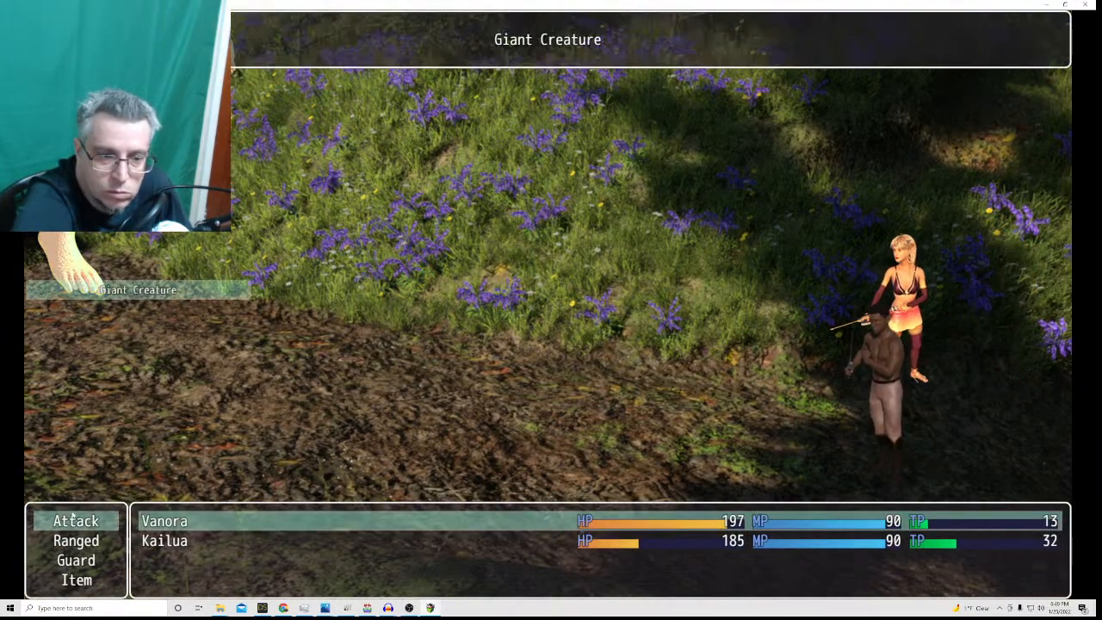
pyautogui.click(88, 290)
pyautogui.click(73, 519)
pyautogui.click(86, 271)
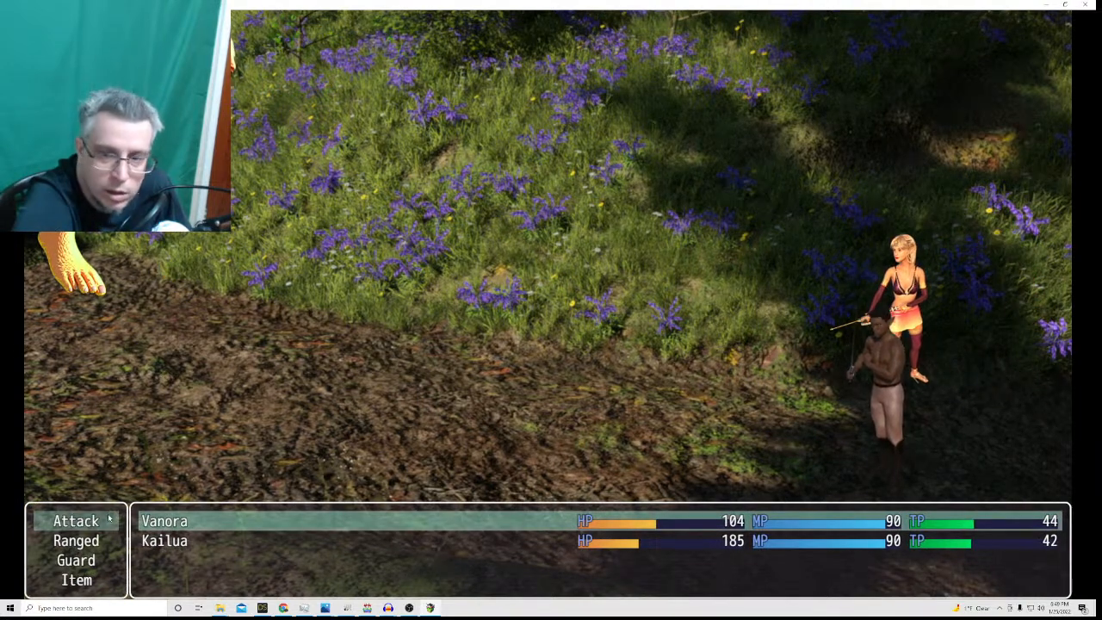
pyautogui.click(109, 518)
pyautogui.click(83, 280)
pyautogui.click(92, 519)
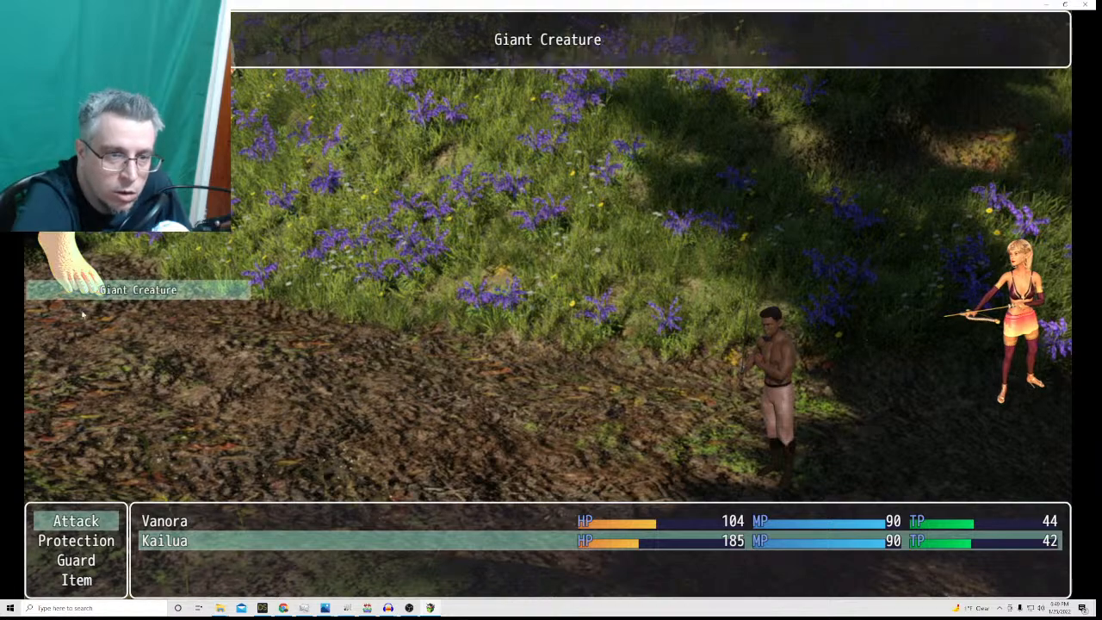
pyautogui.click(93, 292)
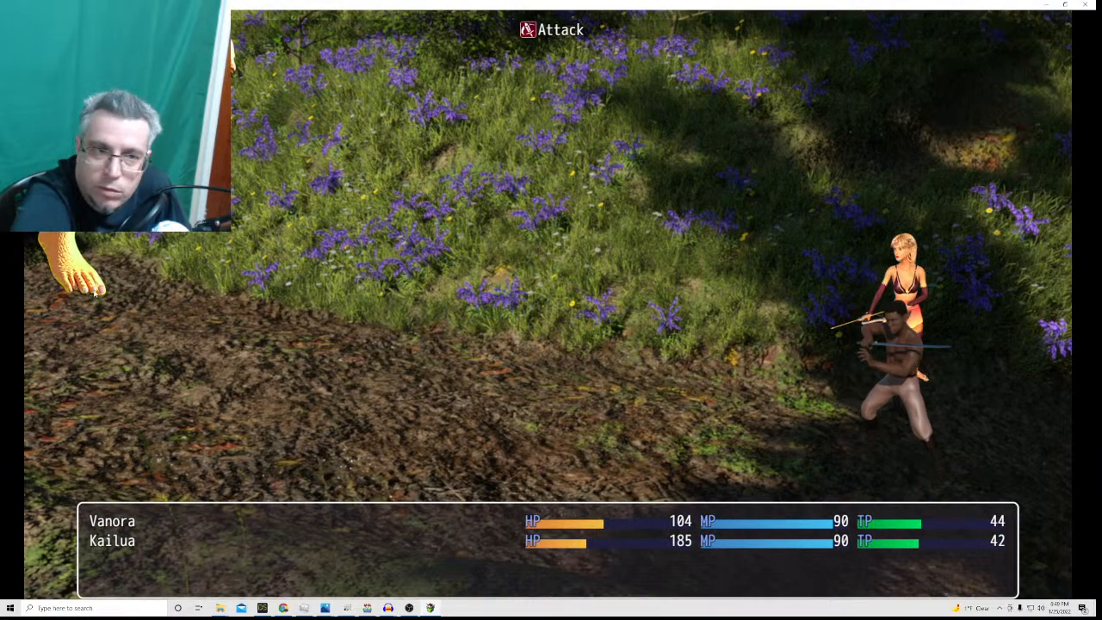
pyautogui.click(162, 384)
pyautogui.click(163, 384)
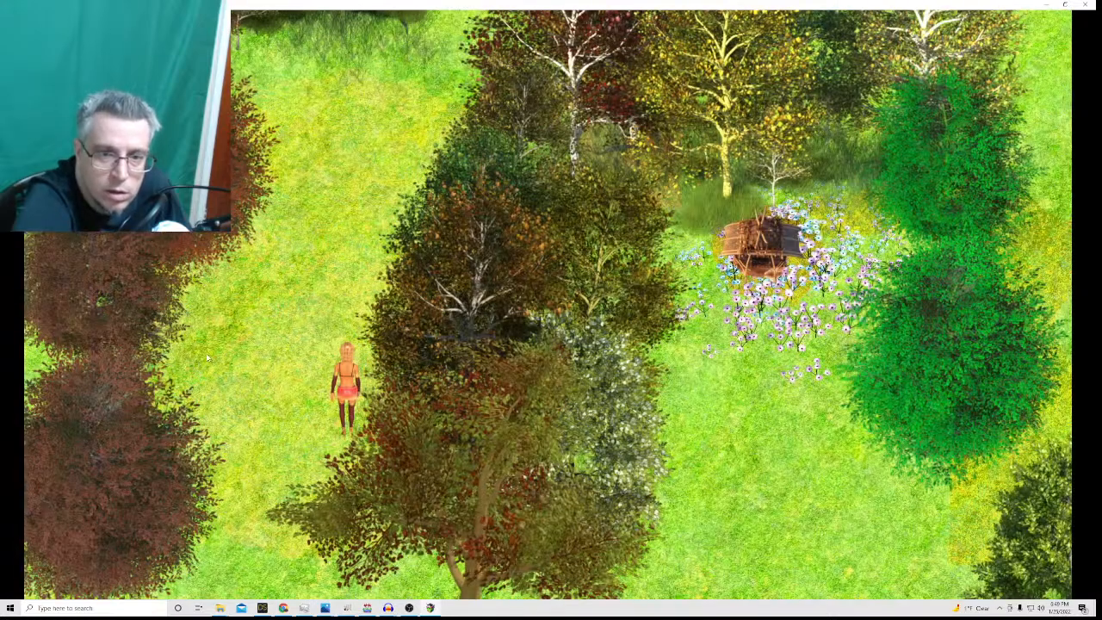
# Use one healing potion on Vanora from the party's inventory and return to the forest map.
pyautogui.rightClick(208, 359)
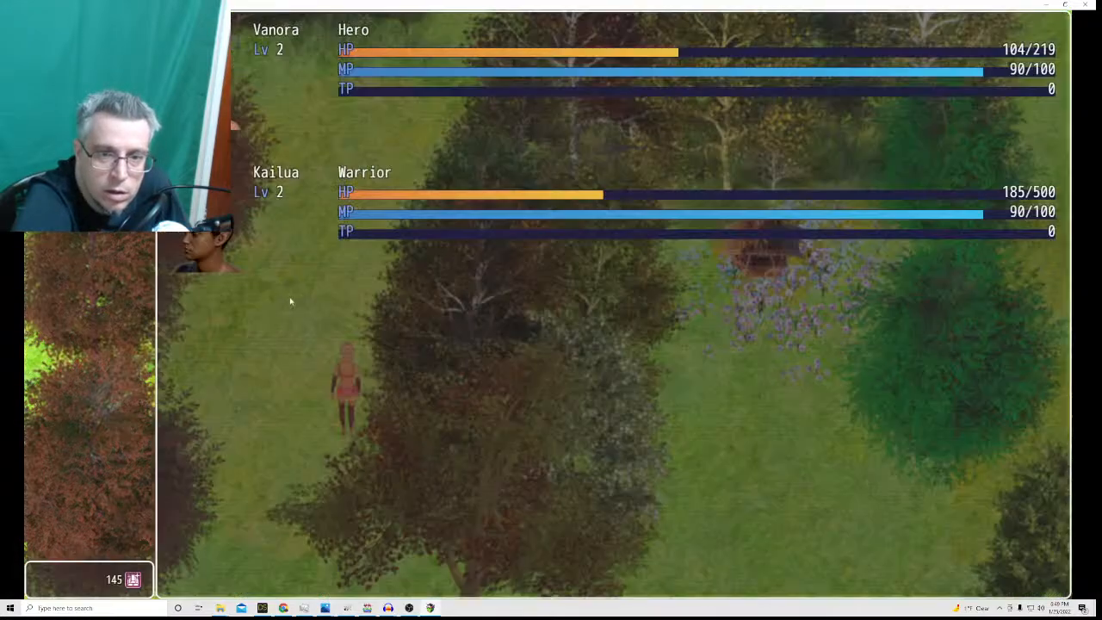
pyautogui.click(89, 31)
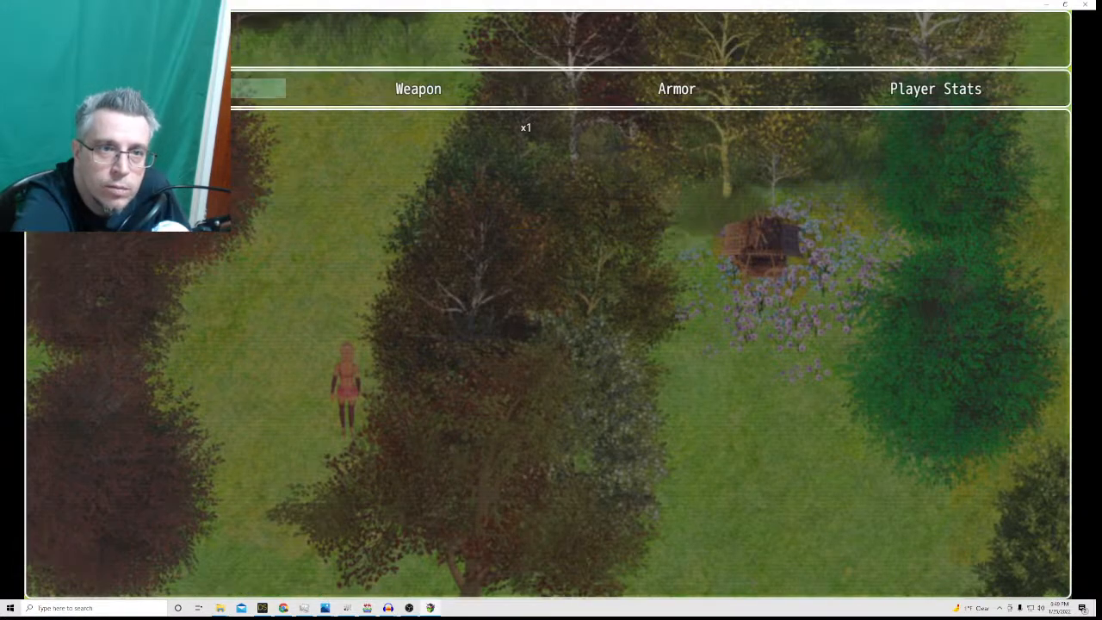
pyautogui.click(129, 88)
pyautogui.click(146, 128)
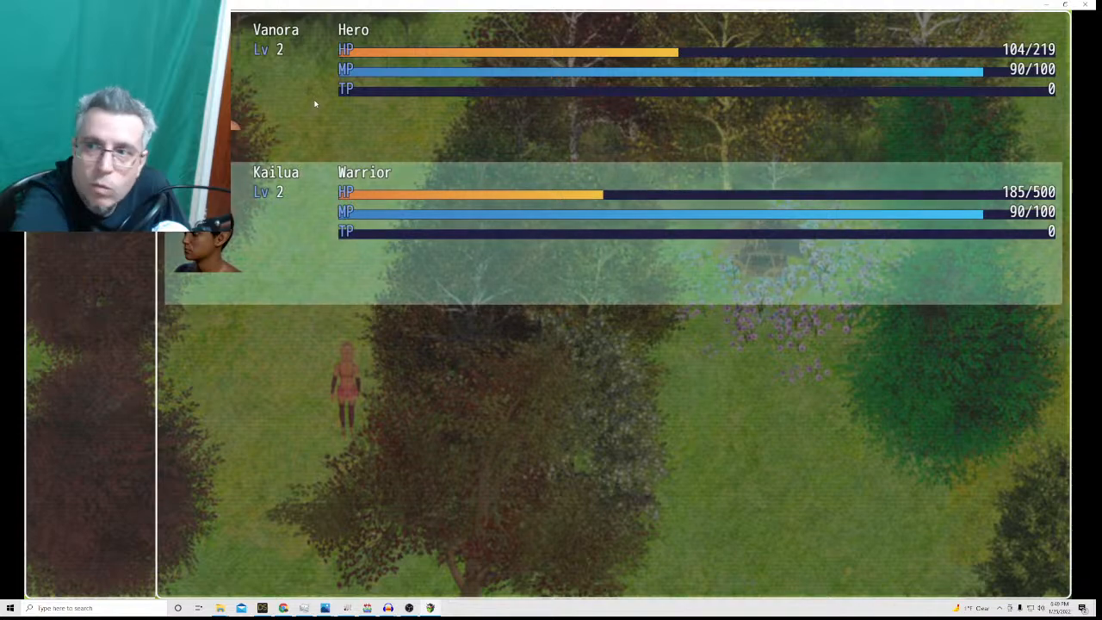
pyautogui.click(315, 103)
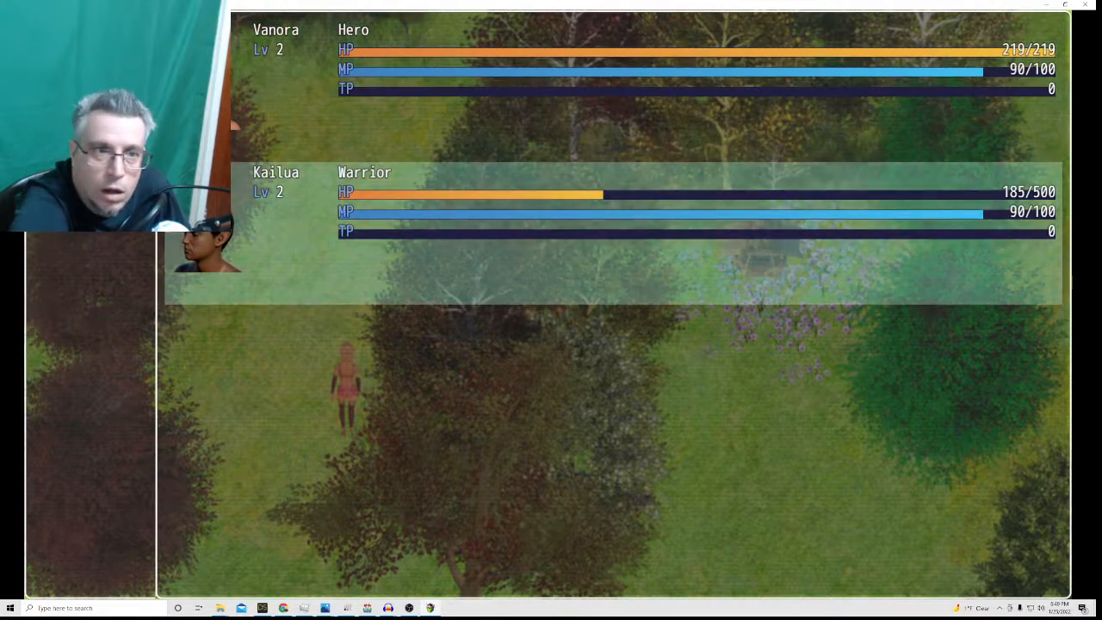
pyautogui.rightClick(131, 334)
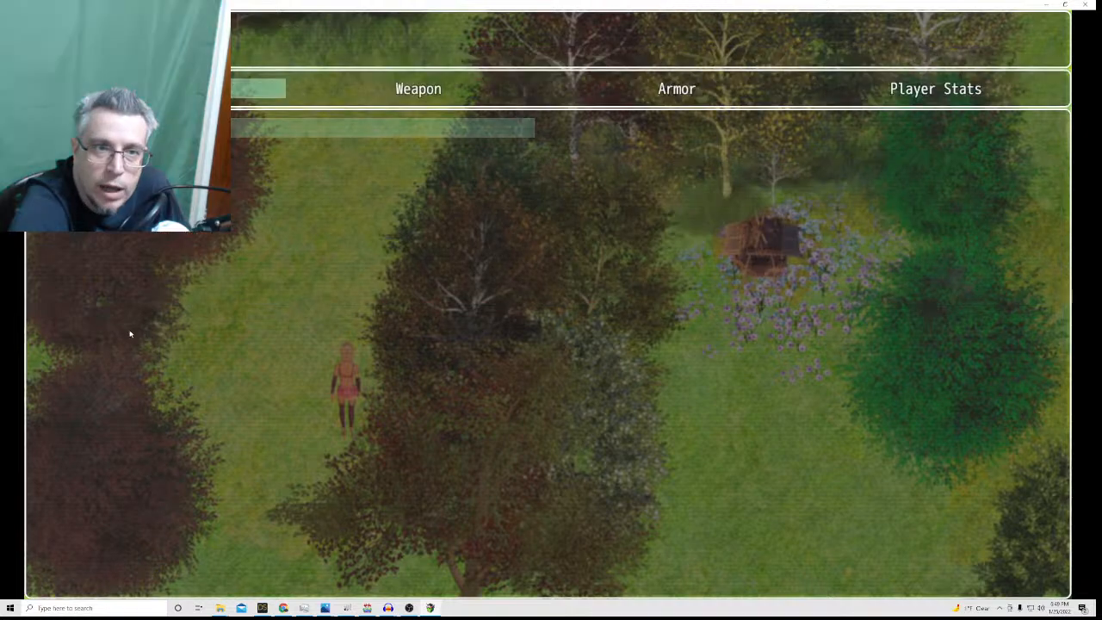
pyautogui.rightClick(211, 321)
pyautogui.rightClick(258, 331)
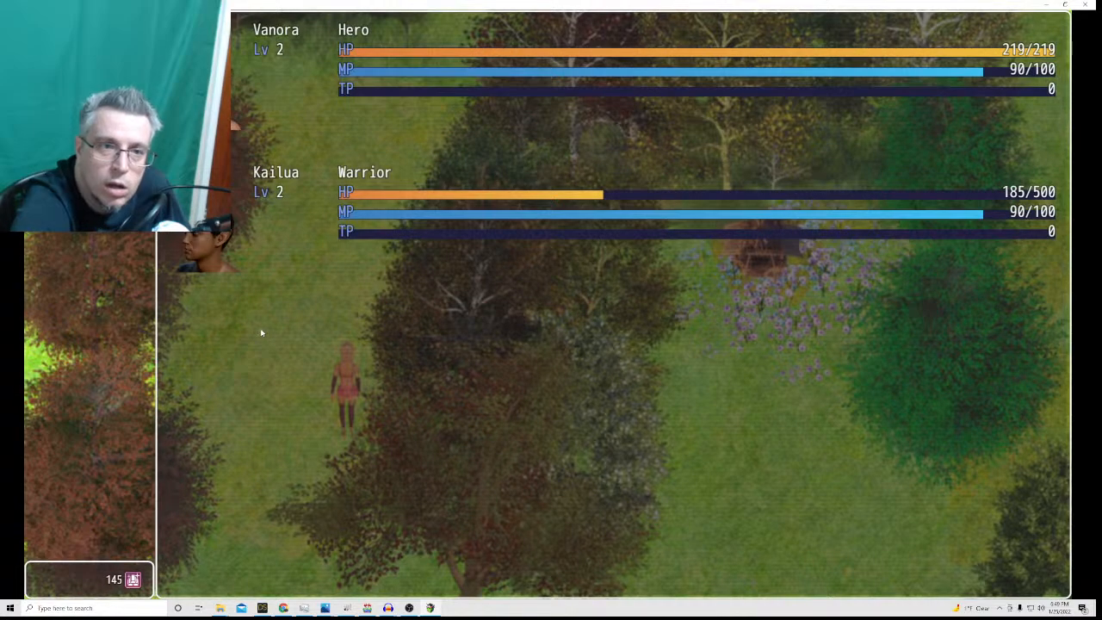
pyautogui.rightClick(258, 330)
pyautogui.rightClick(246, 328)
pyautogui.rightClick(247, 329)
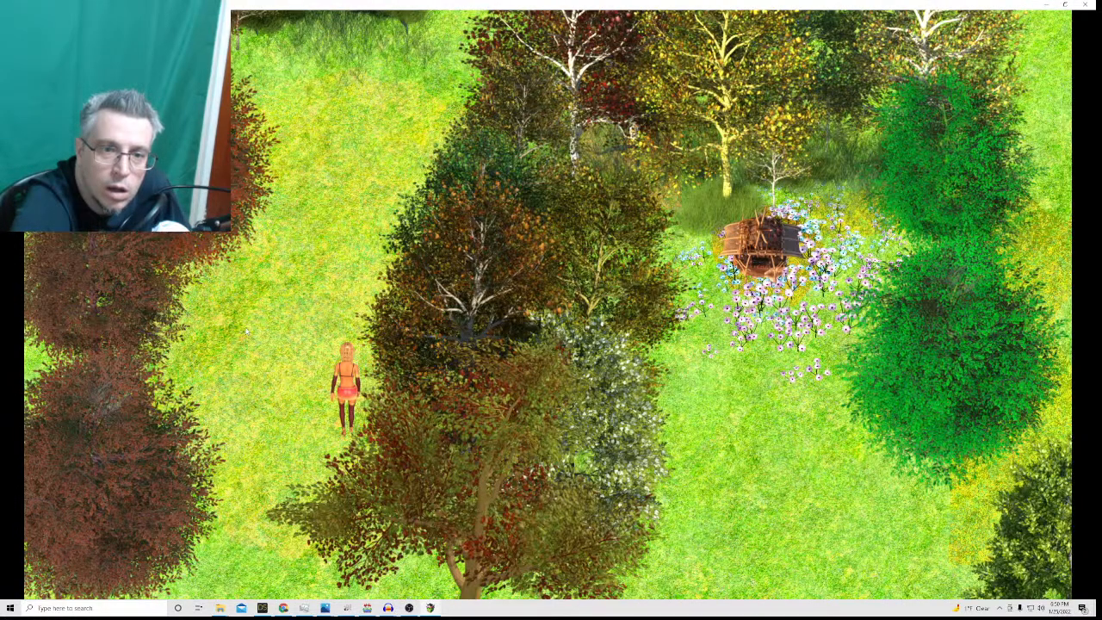
# Save the game progress to a save slot and return to the forest map.
pyautogui.rightClick(246, 328)
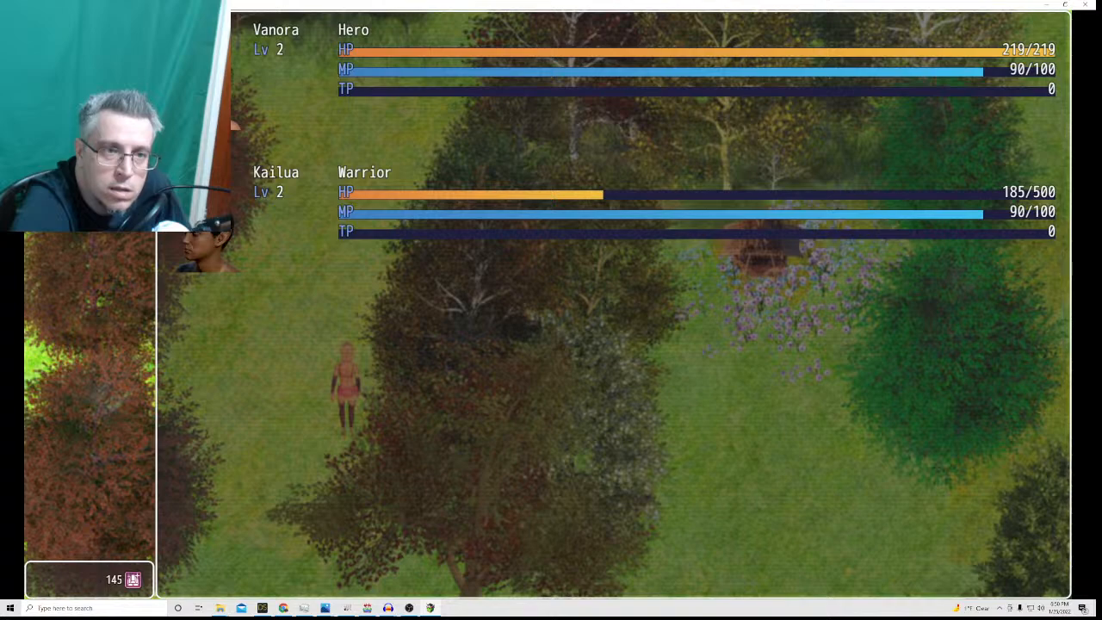
pyautogui.click(90, 149)
pyautogui.click(94, 191)
pyautogui.click(95, 191)
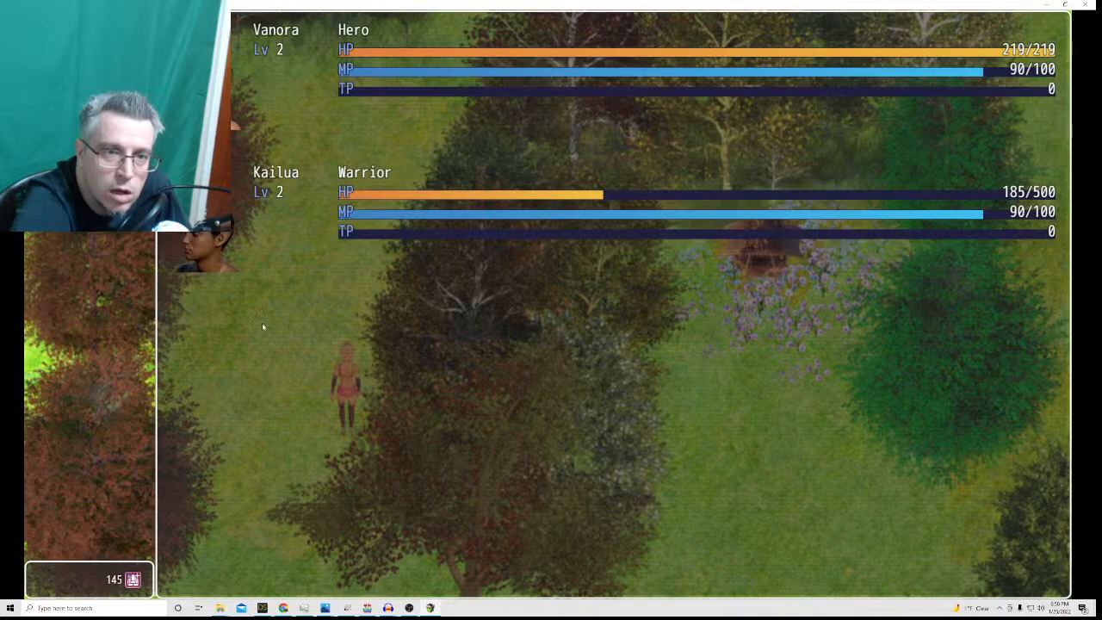
pyautogui.rightClick(149, 330)
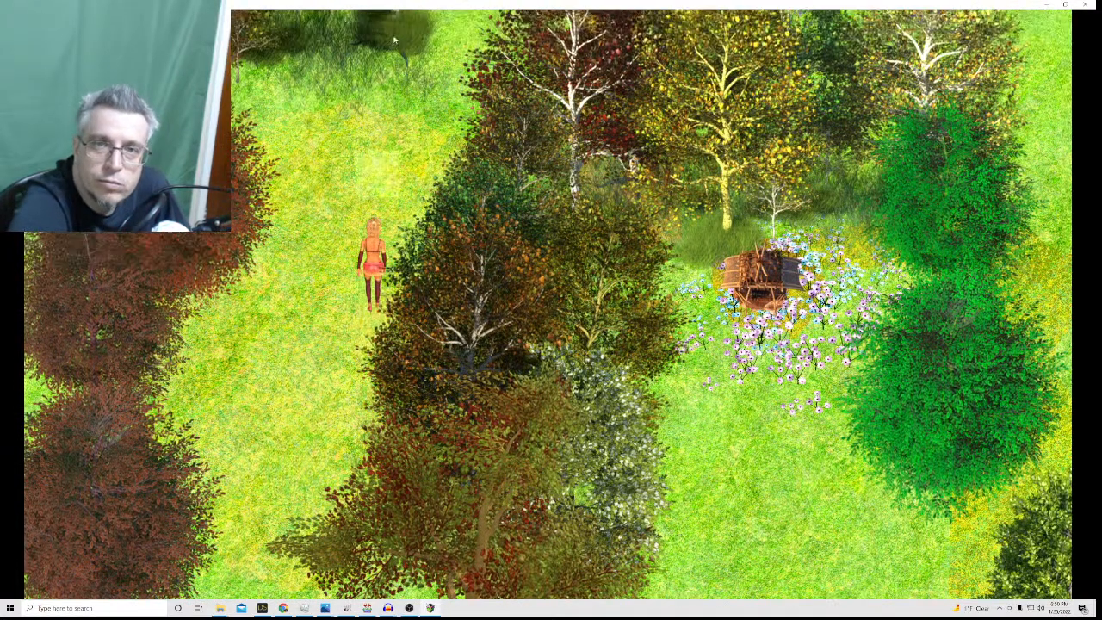
# Walk the hero up past the autumn trees toward the purple flowers into an encounter, and attack the Dingun with Vanora and Kailua.
pyautogui.click(482, 28)
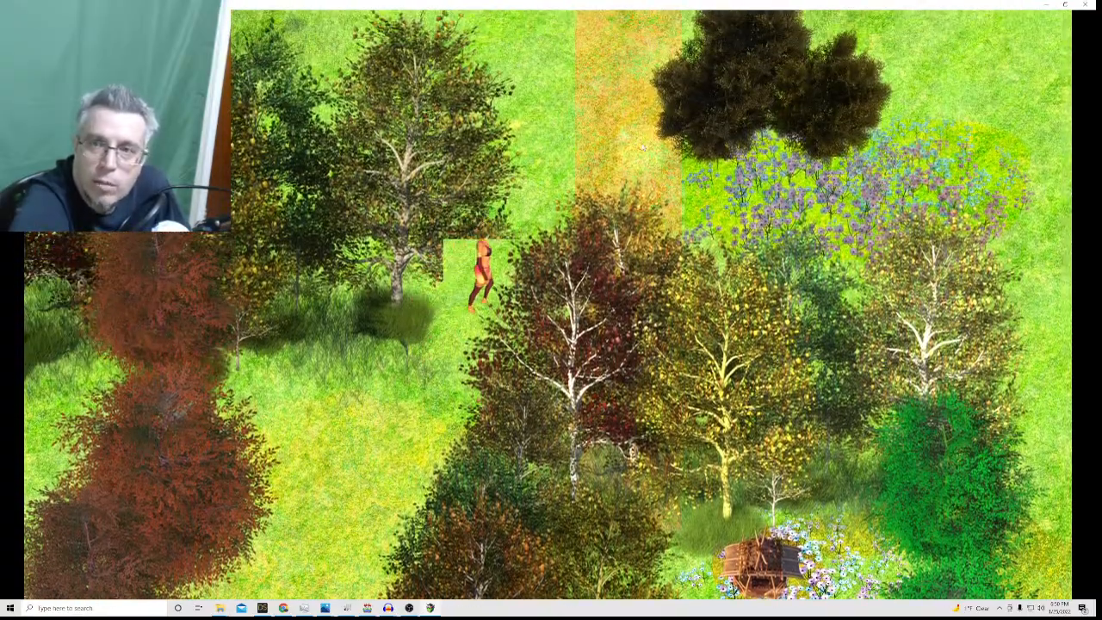
pyautogui.click(638, 149)
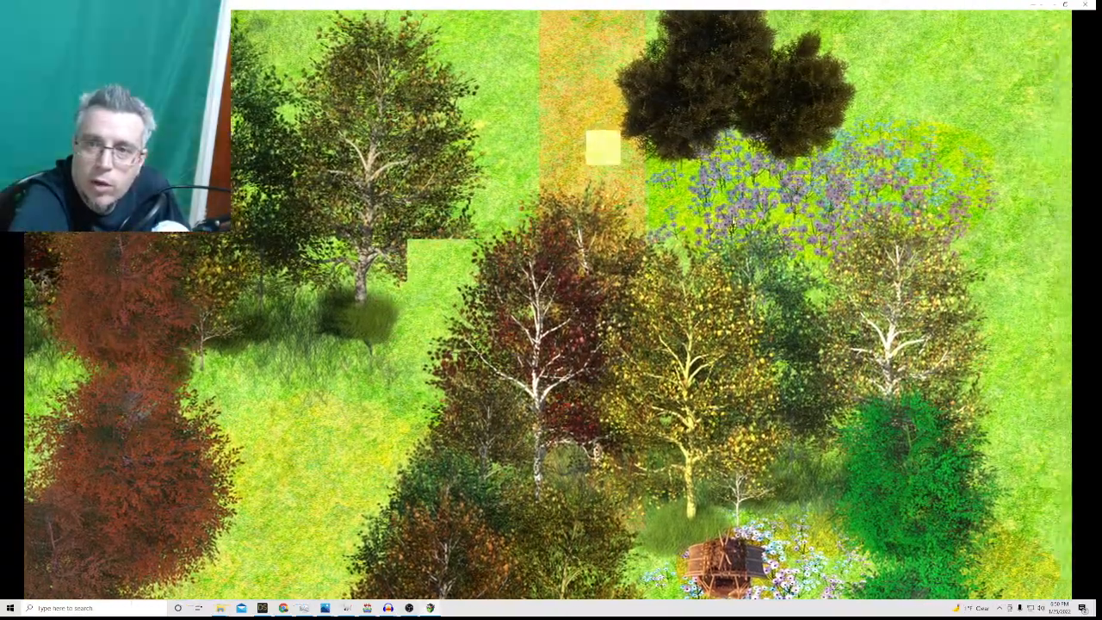
pyautogui.click(728, 249)
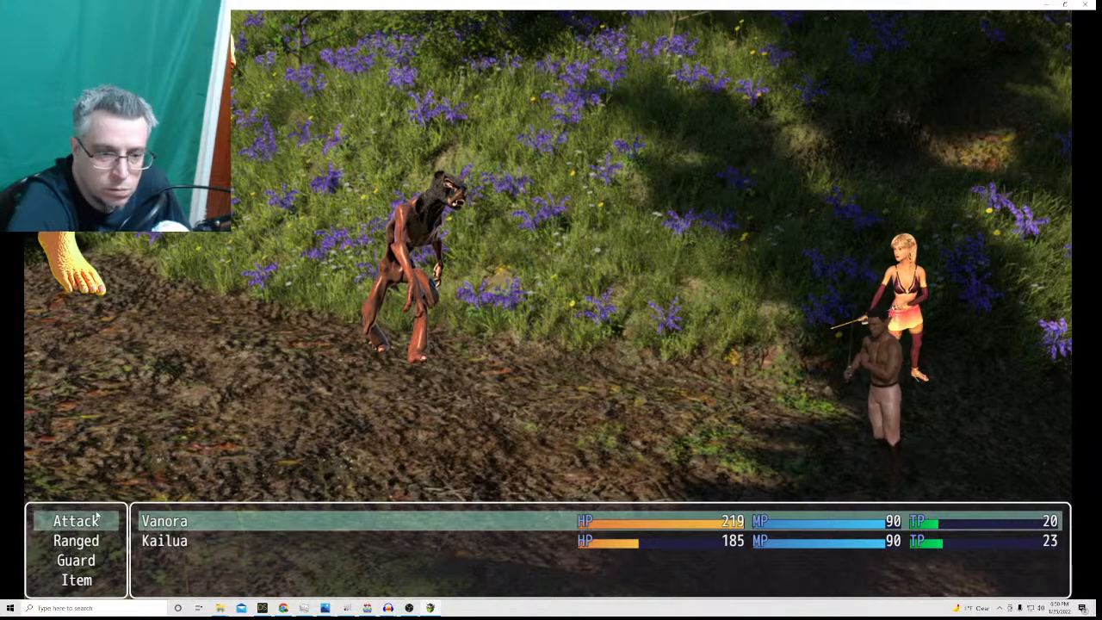
pyautogui.click(96, 517)
pyautogui.click(408, 284)
pyautogui.click(109, 517)
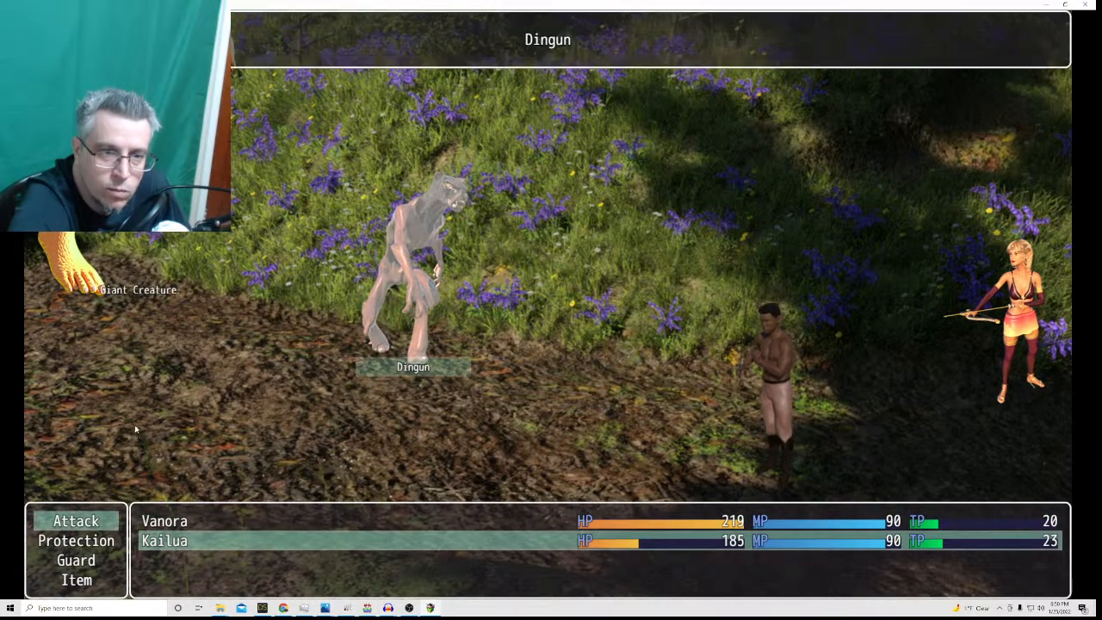
pyautogui.click(398, 263)
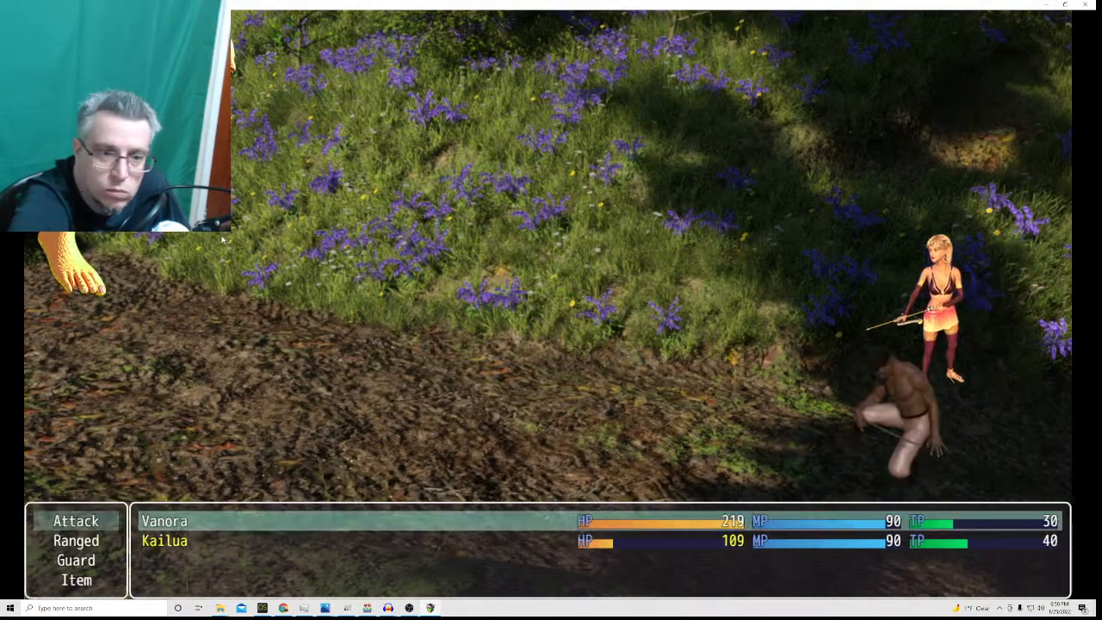
# Attack the remaining Giant Creature with both party members for two rounds until the battle is won, and dismiss the victory messages.
pyautogui.click(79, 522)
pyautogui.click(90, 277)
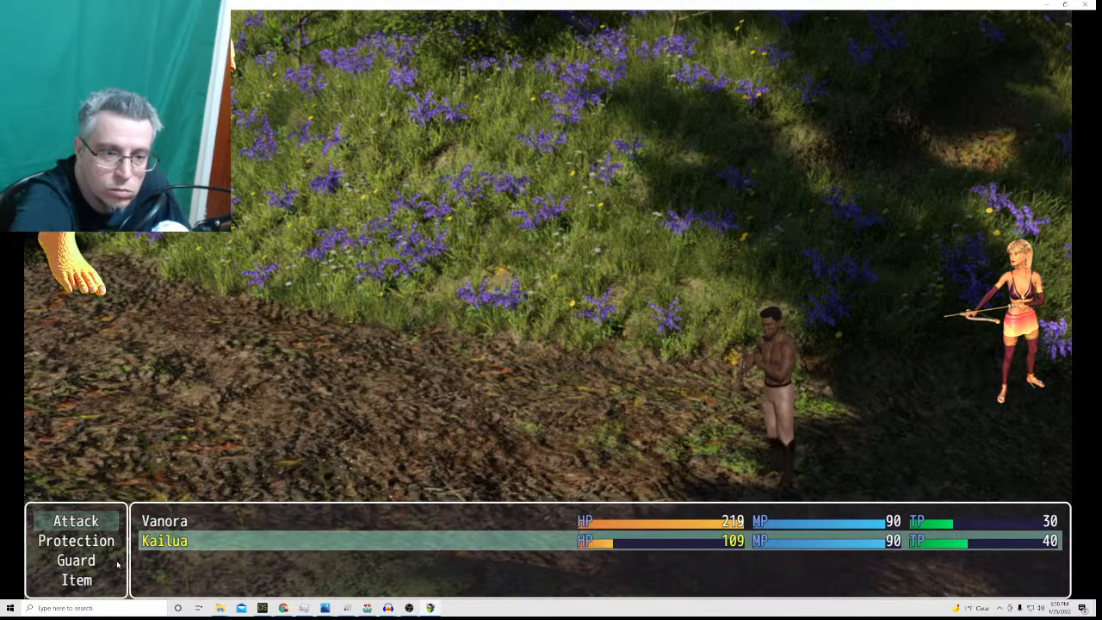
pyautogui.click(95, 520)
pyautogui.click(90, 277)
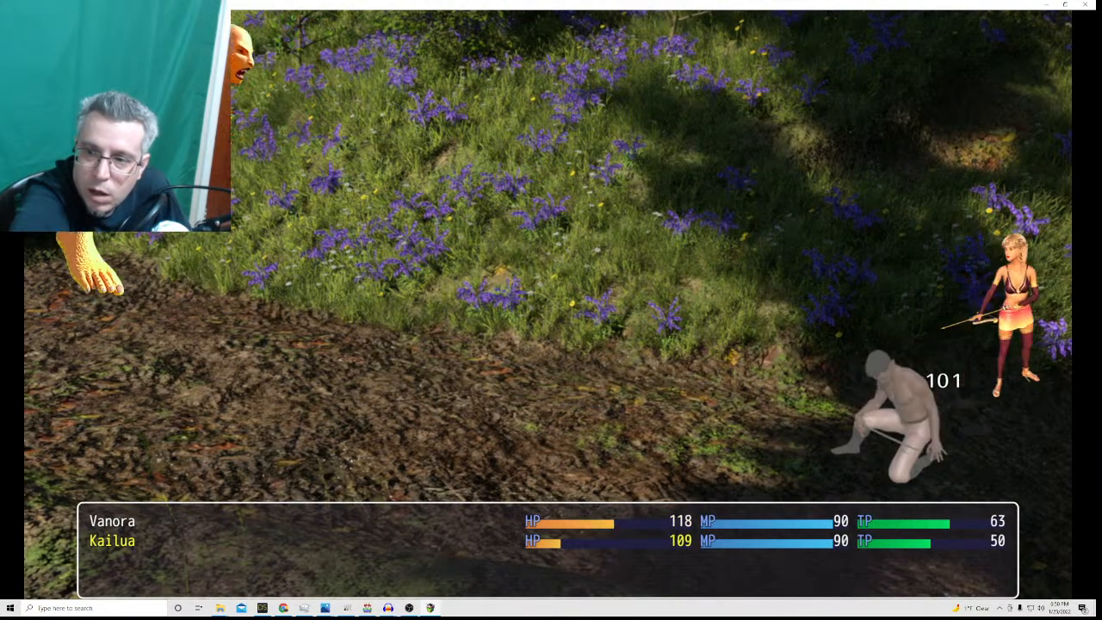
pyautogui.click(74, 521)
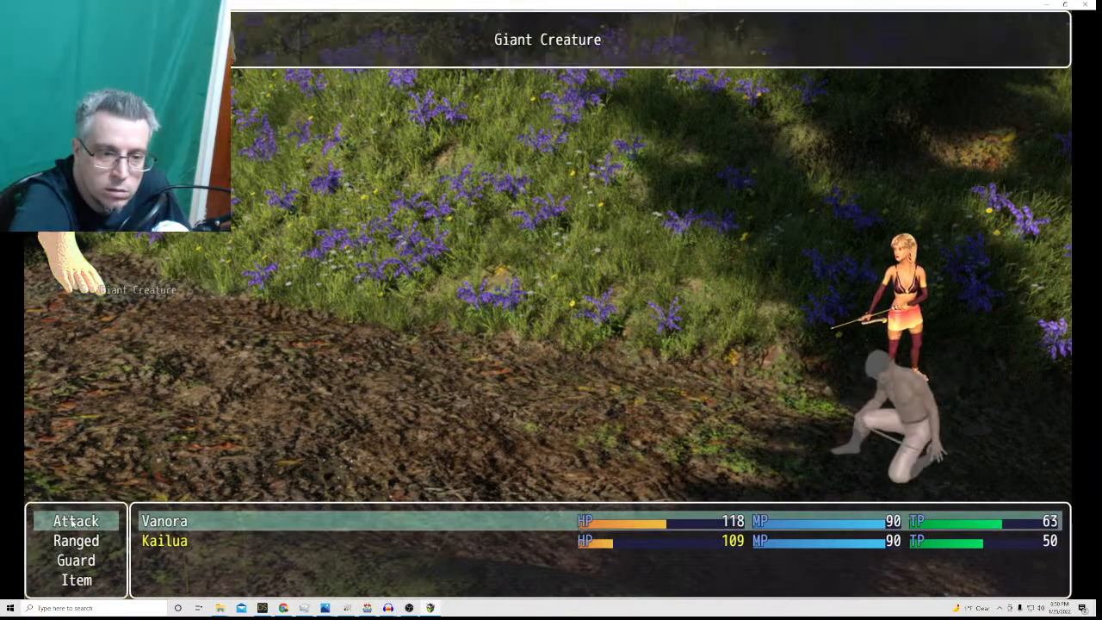
pyautogui.click(92, 252)
pyautogui.click(98, 521)
pyautogui.click(88, 286)
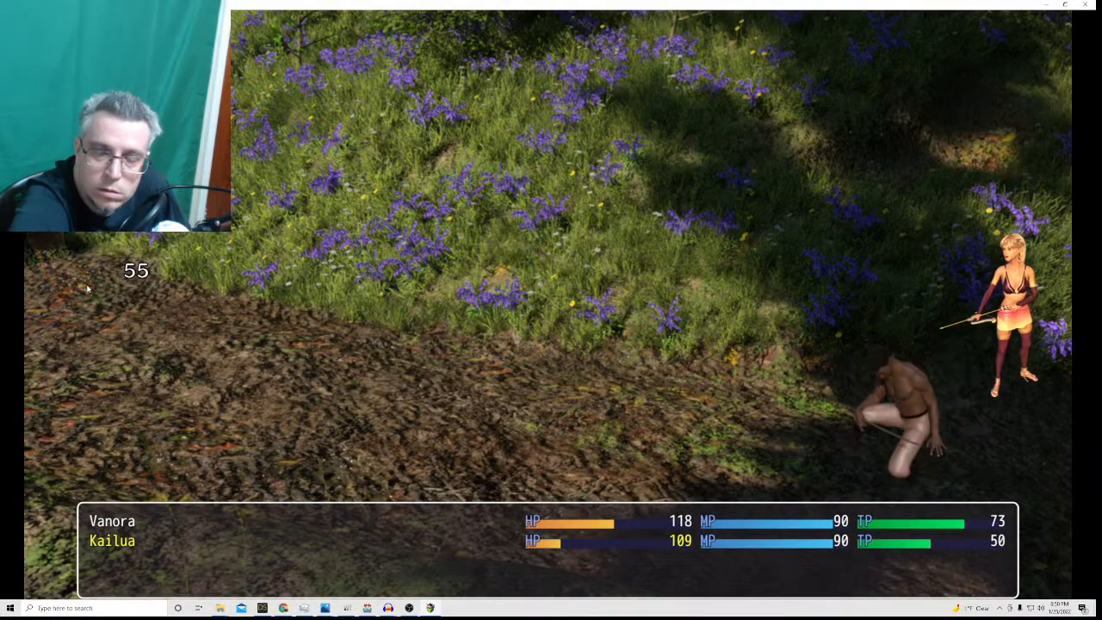
pyautogui.click(134, 363)
pyautogui.click(134, 363)
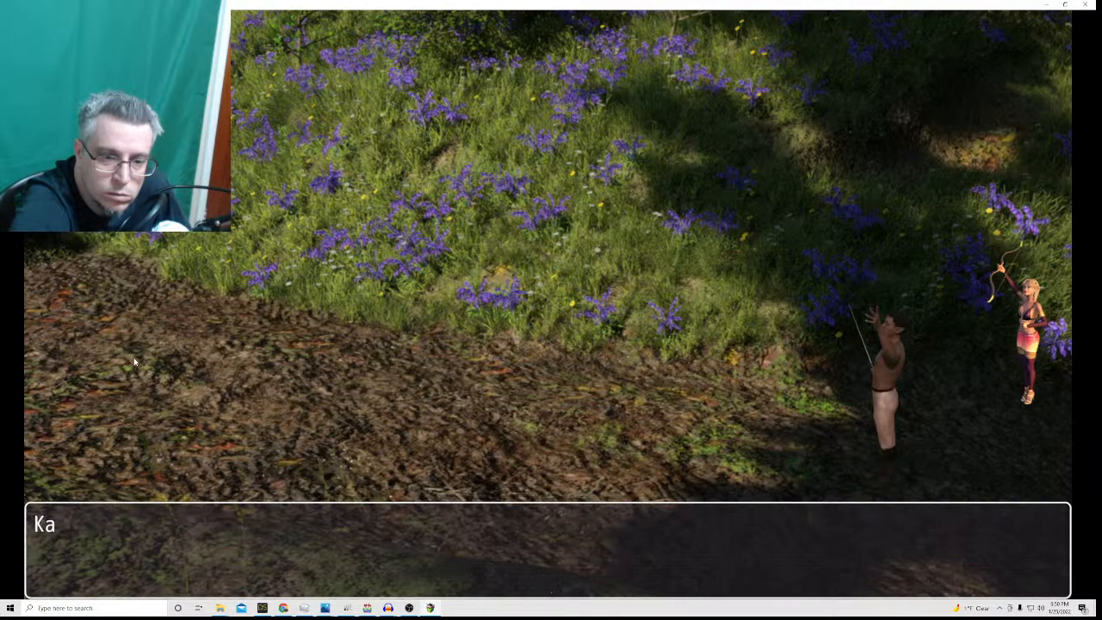
pyautogui.click(134, 362)
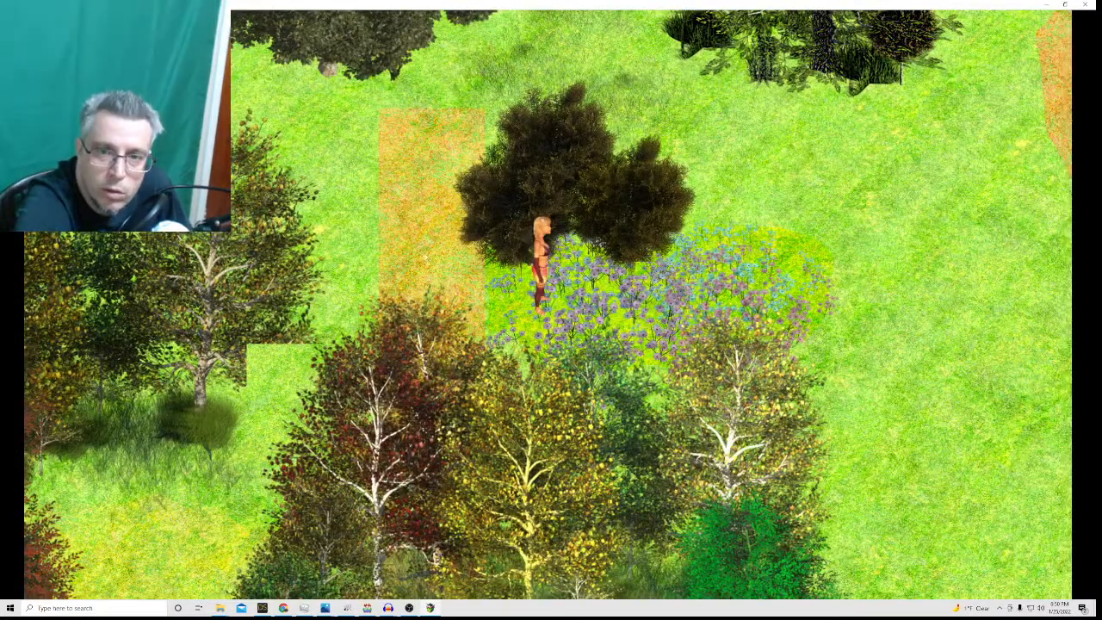
# Use the remaining healing potion on Kailua from the party's inventory and return to the forest map.
pyautogui.rightClick(434, 252)
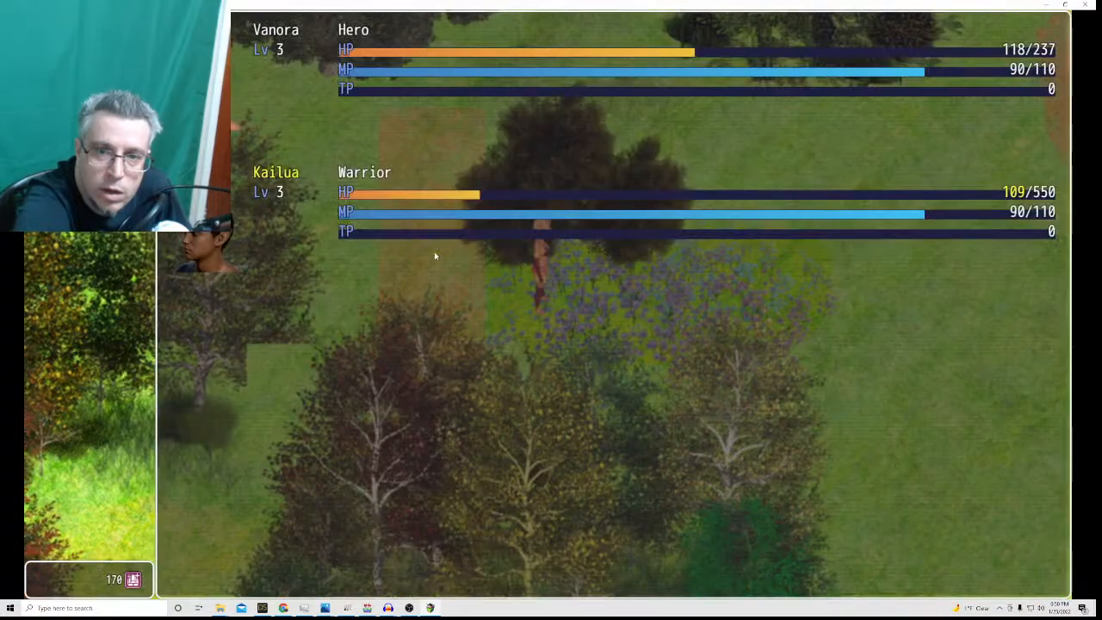
pyautogui.click(89, 31)
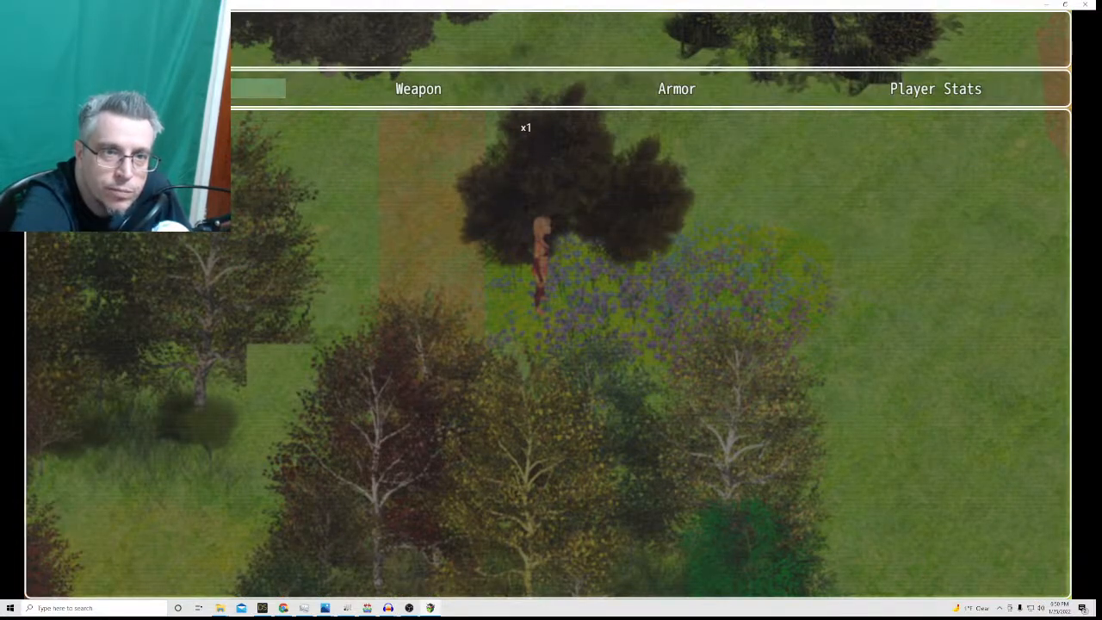
pyautogui.click(160, 89)
pyautogui.click(160, 127)
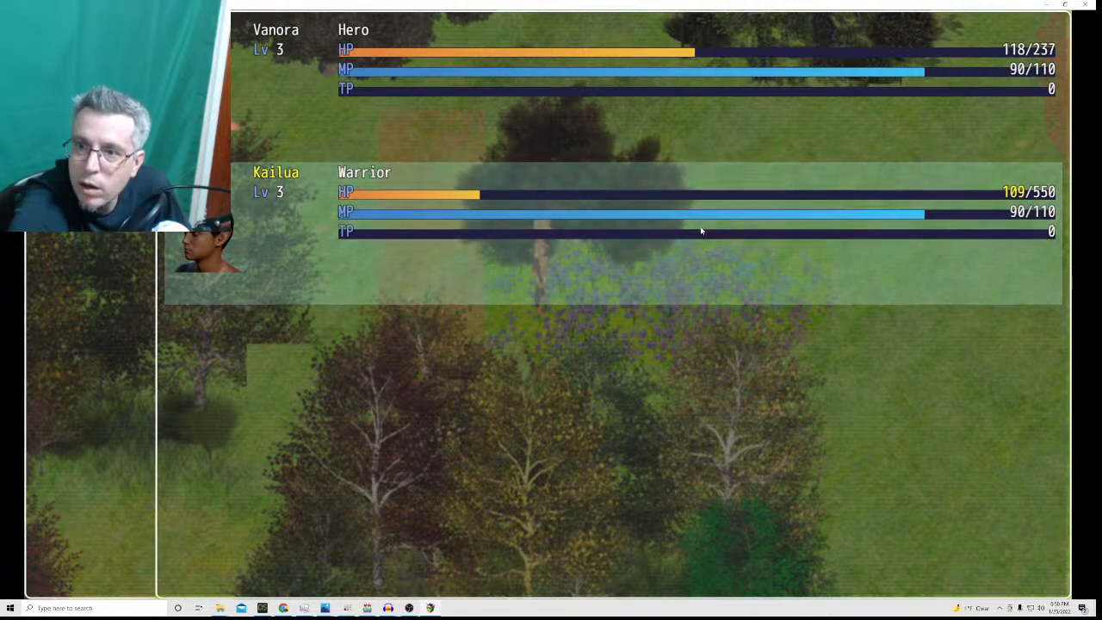
pyautogui.click(701, 231)
pyautogui.rightClick(610, 369)
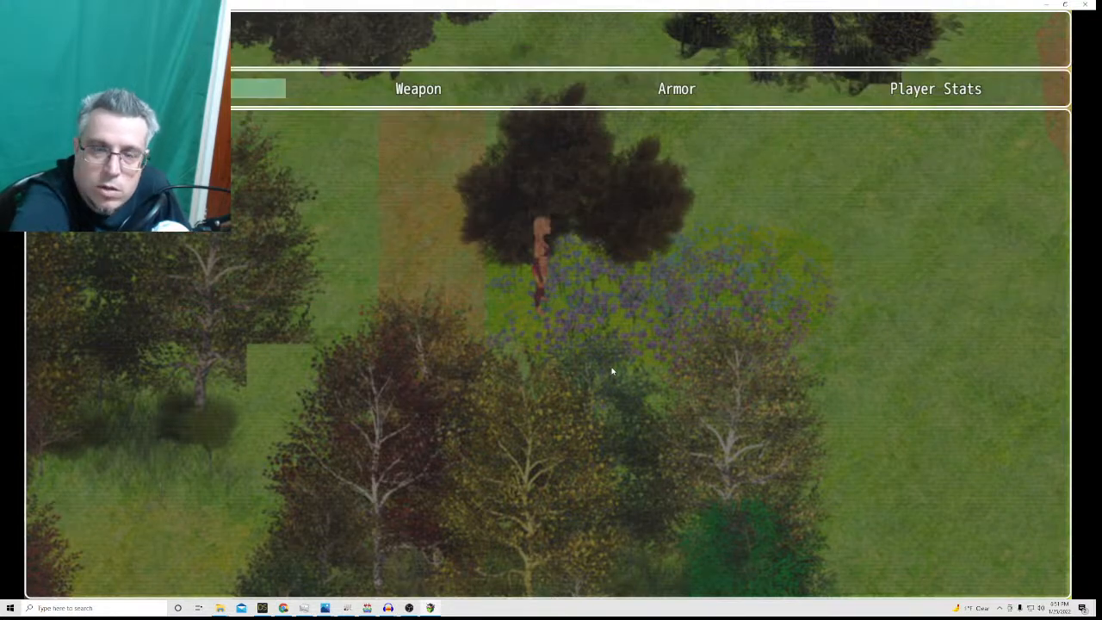
pyautogui.rightClick(611, 371)
pyautogui.rightClick(553, 353)
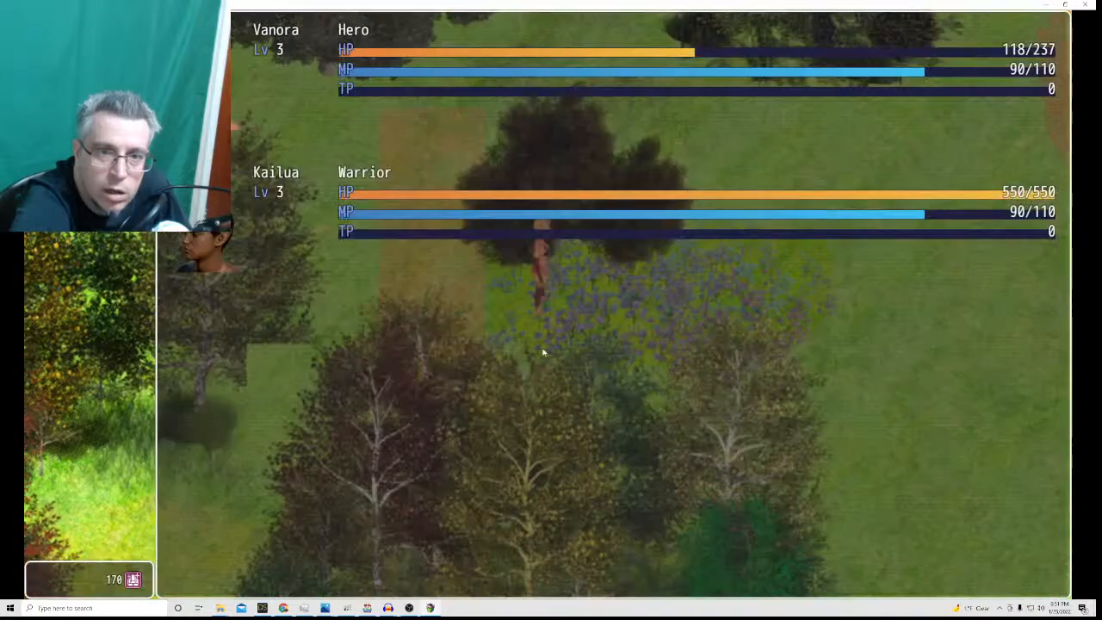
pyautogui.rightClick(544, 350)
# Return to the forest map, walk the hero down the grass between the autumn trees into an encounter, and attack the Dingun with Vanora and Kailua.
pyautogui.click(754, 280)
pyautogui.click(267, 199)
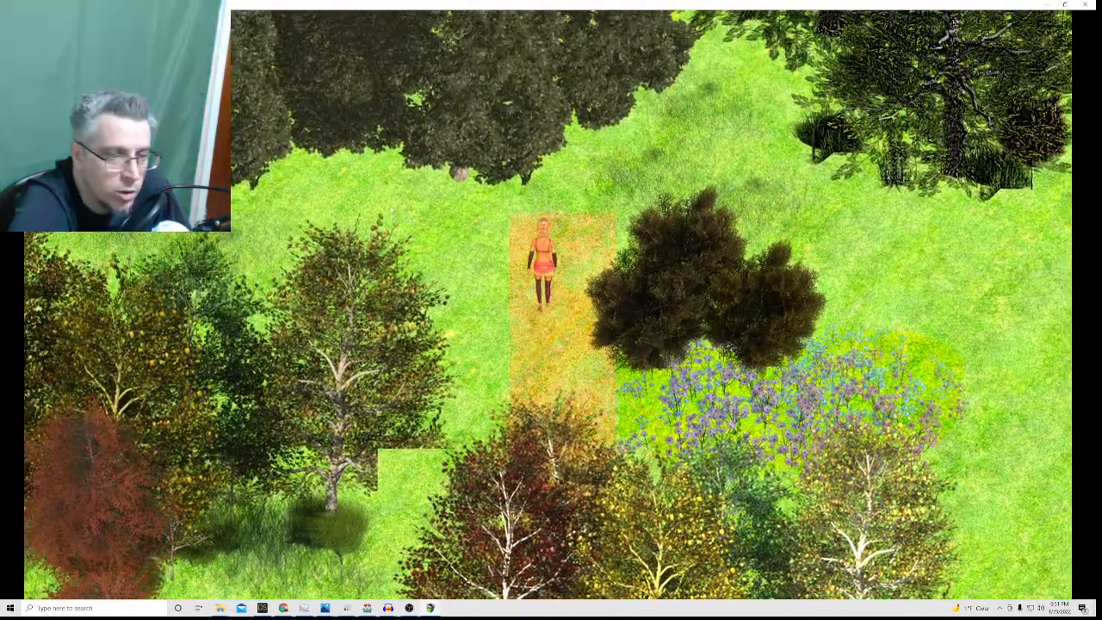
pyautogui.click(417, 279)
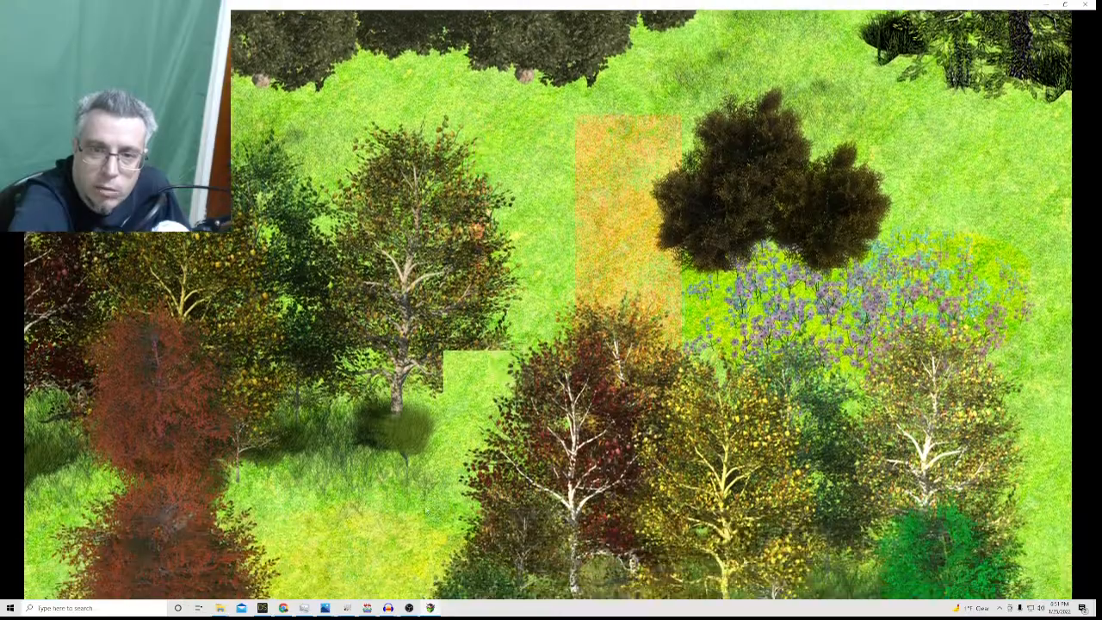
pyautogui.click(351, 472)
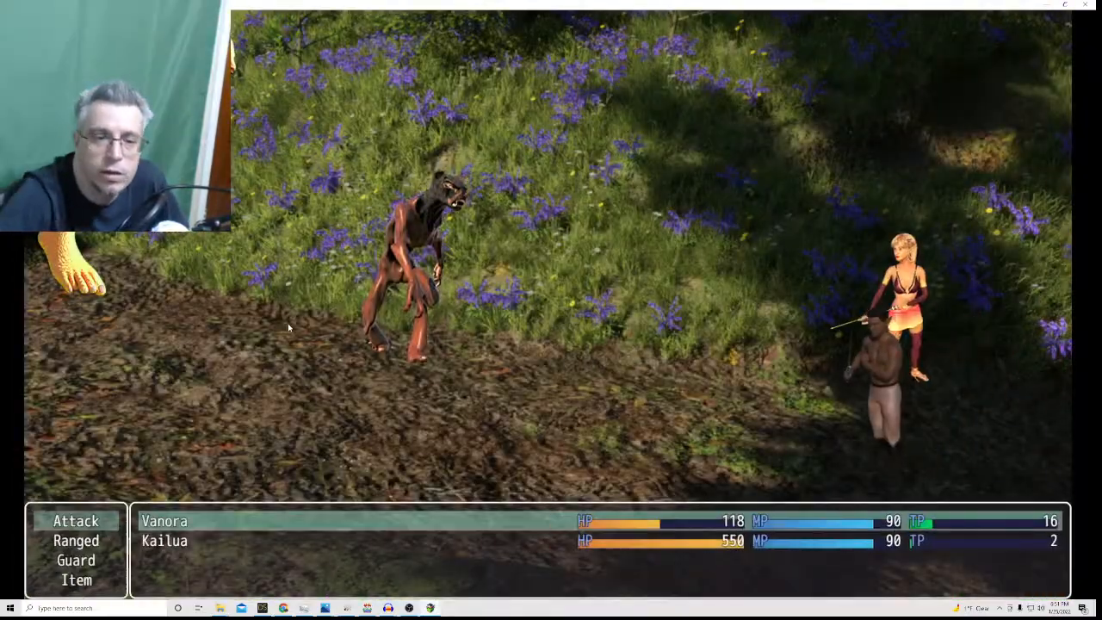
pyautogui.click(101, 520)
pyautogui.click(402, 288)
pyautogui.click(79, 521)
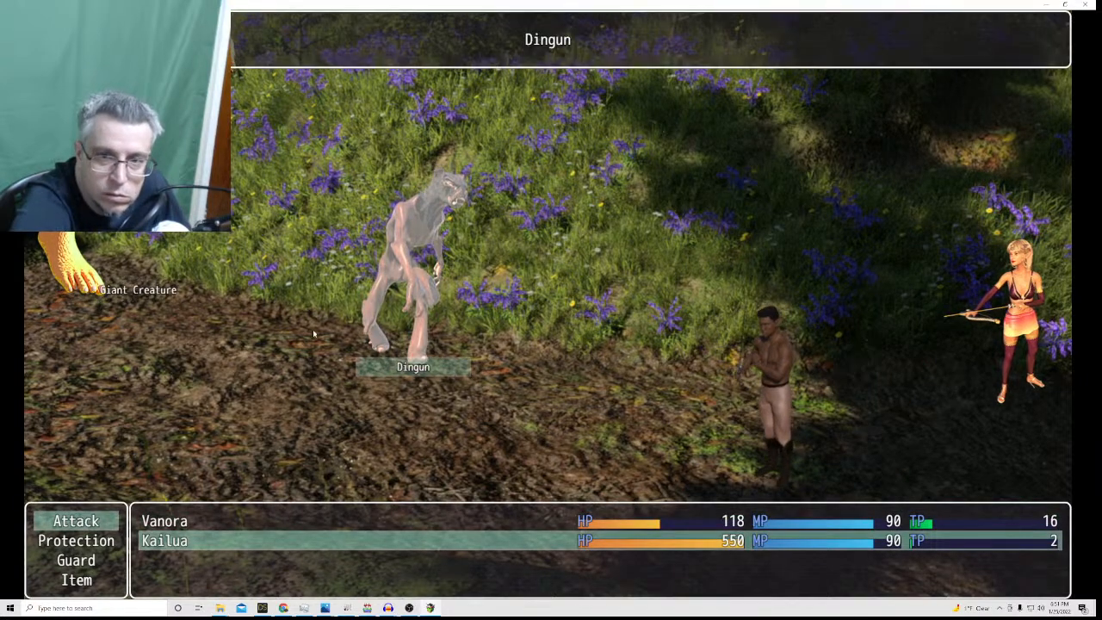
pyautogui.click(367, 315)
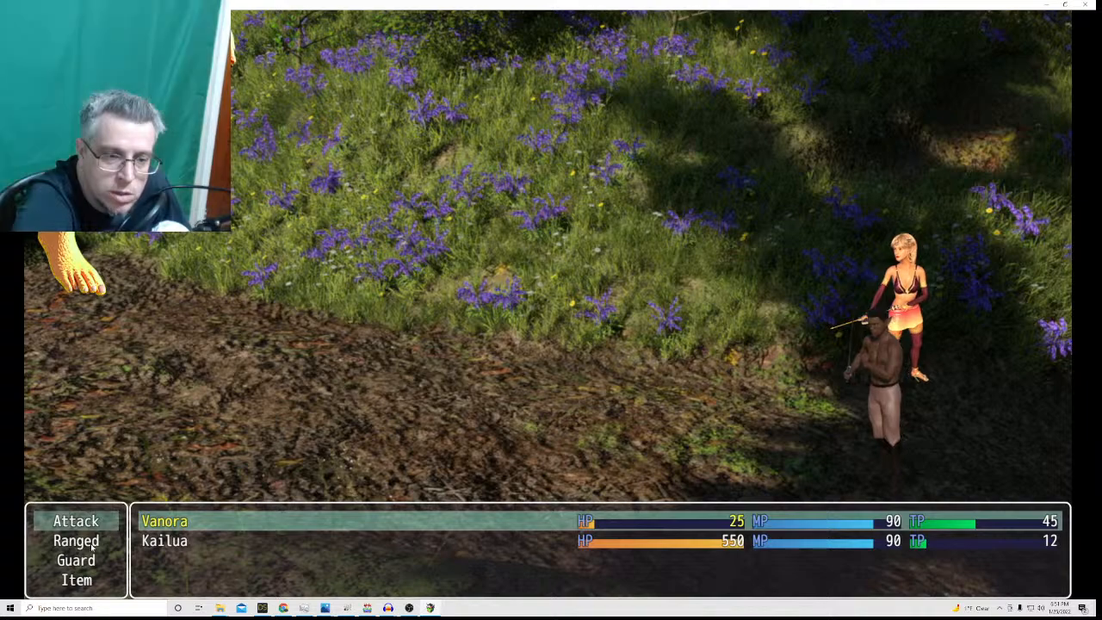
# Attack the remaining Giant Creature with both party members, continue with Kailua alone until the battle is won, and dismiss the victory messages.
pyautogui.click(92, 529)
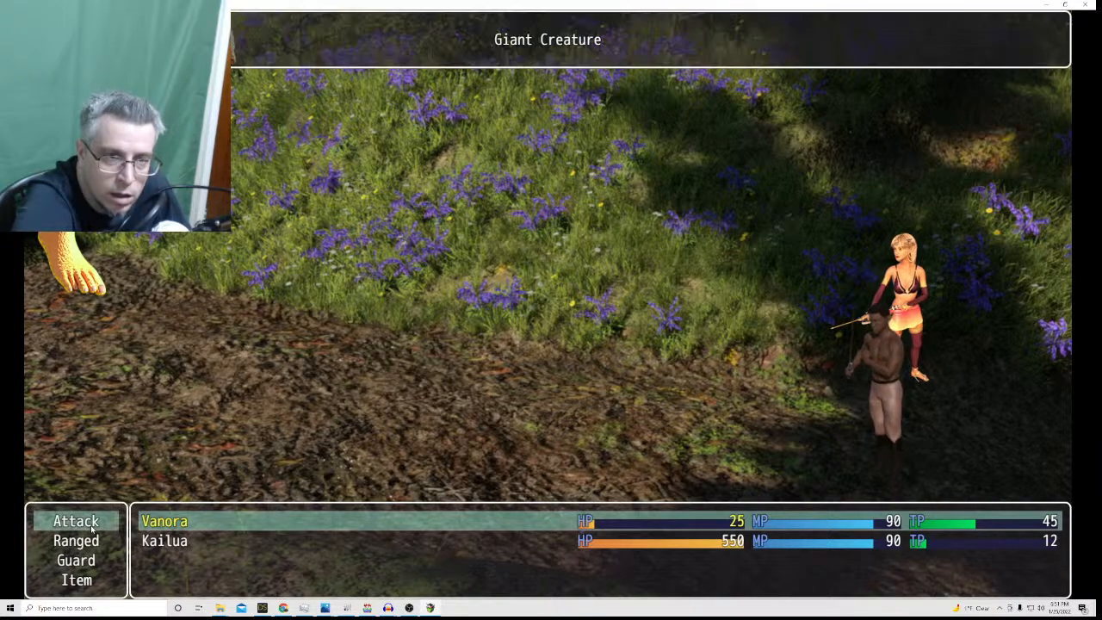
pyautogui.click(100, 289)
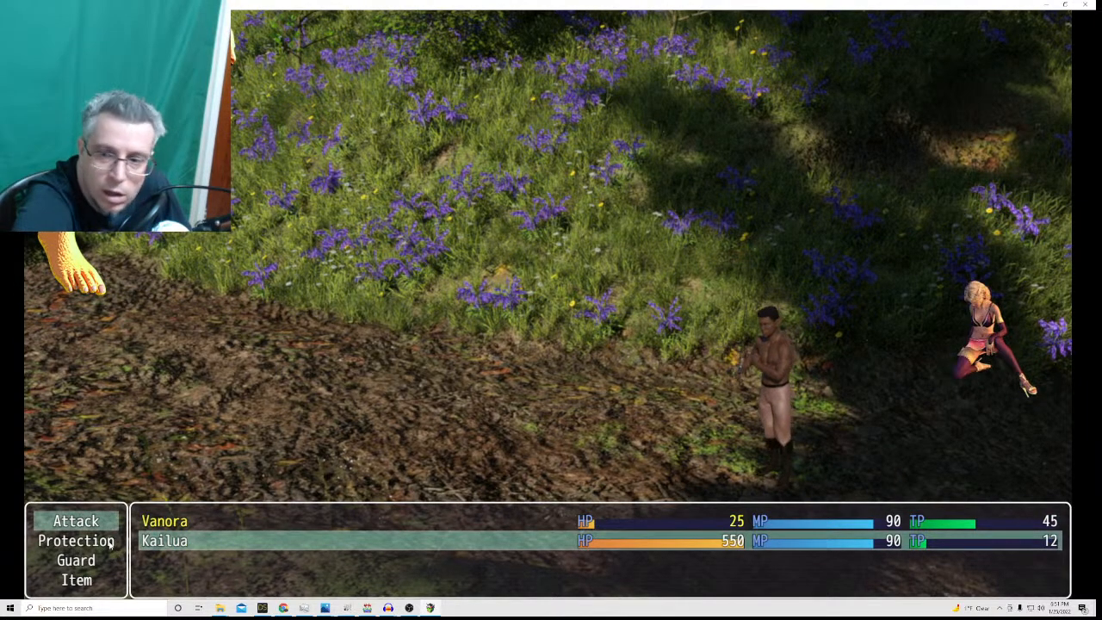
pyautogui.click(95, 523)
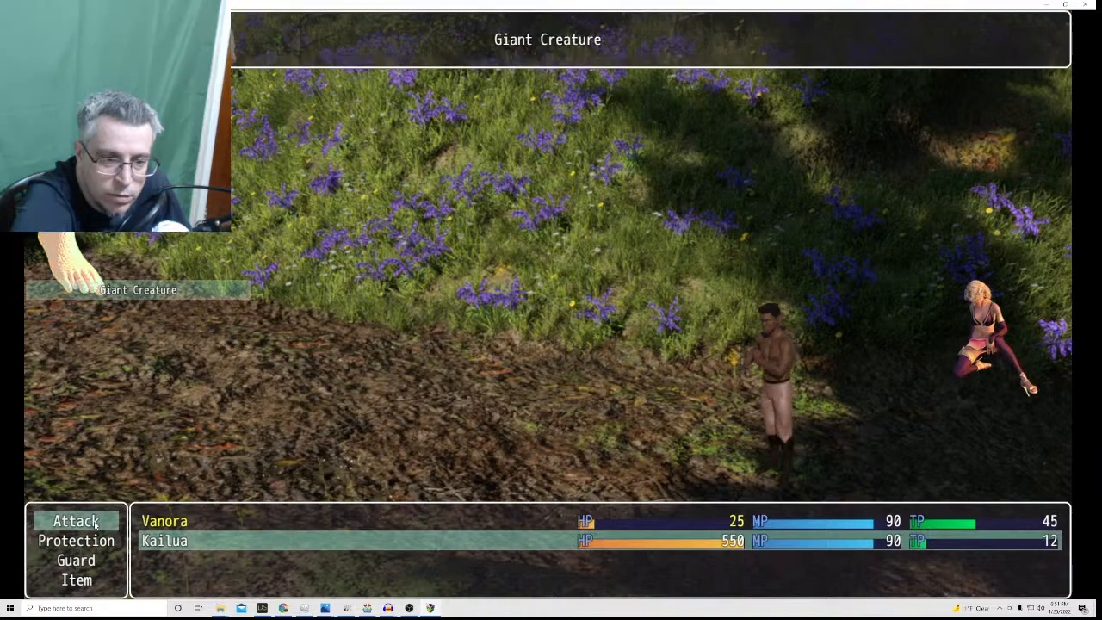
pyautogui.click(102, 291)
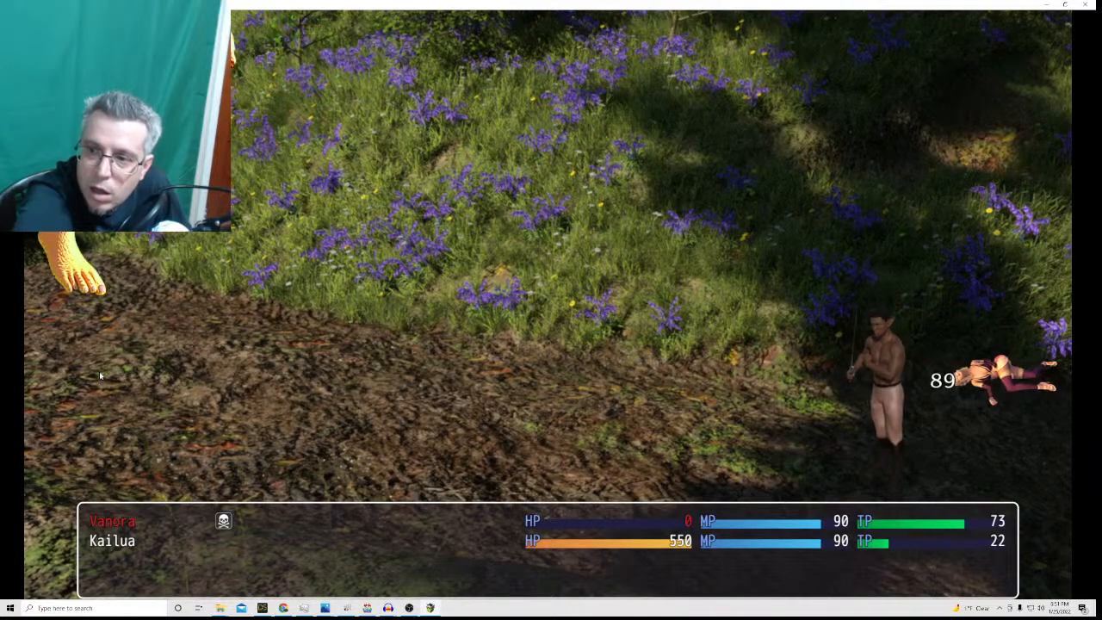
pyautogui.press('Return')
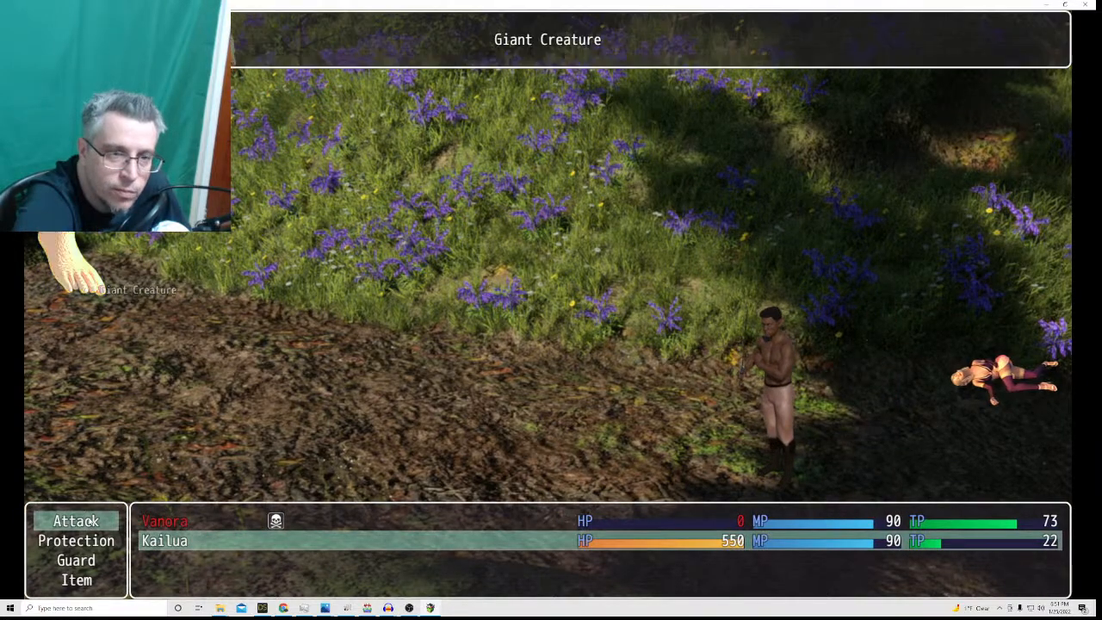
pyautogui.press('Return')
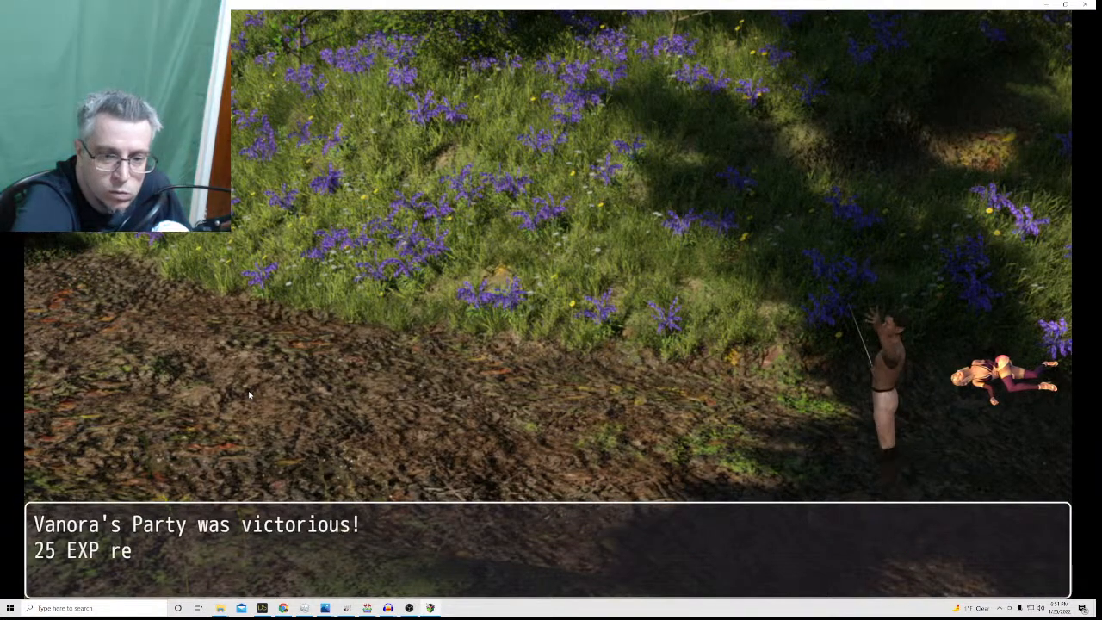
pyautogui.press('Return')
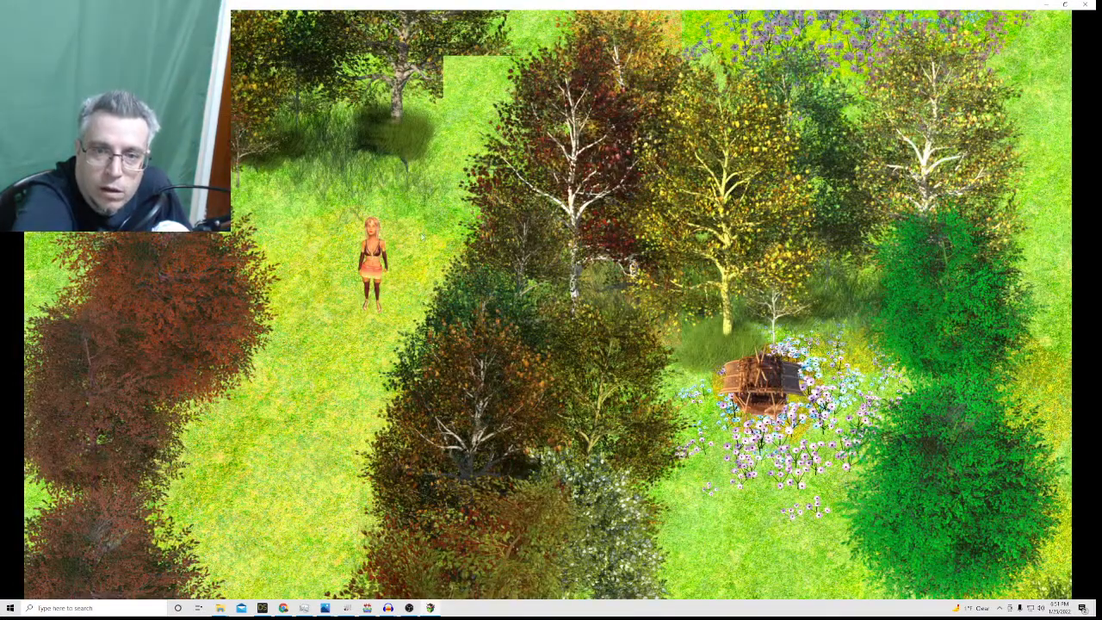
# Walk the hero back up the clearing into another encounter and defeat the Dingun and the Giant Creature with Kailua's attacks.
pyautogui.click(422, 237)
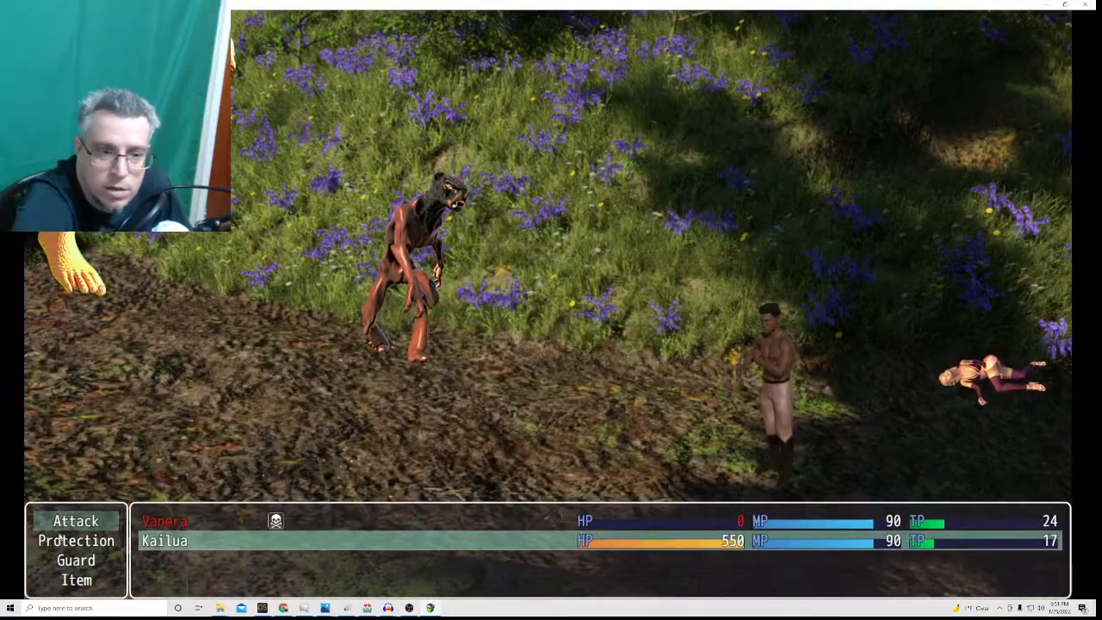
pyautogui.press('Return')
pyautogui.press('Return')
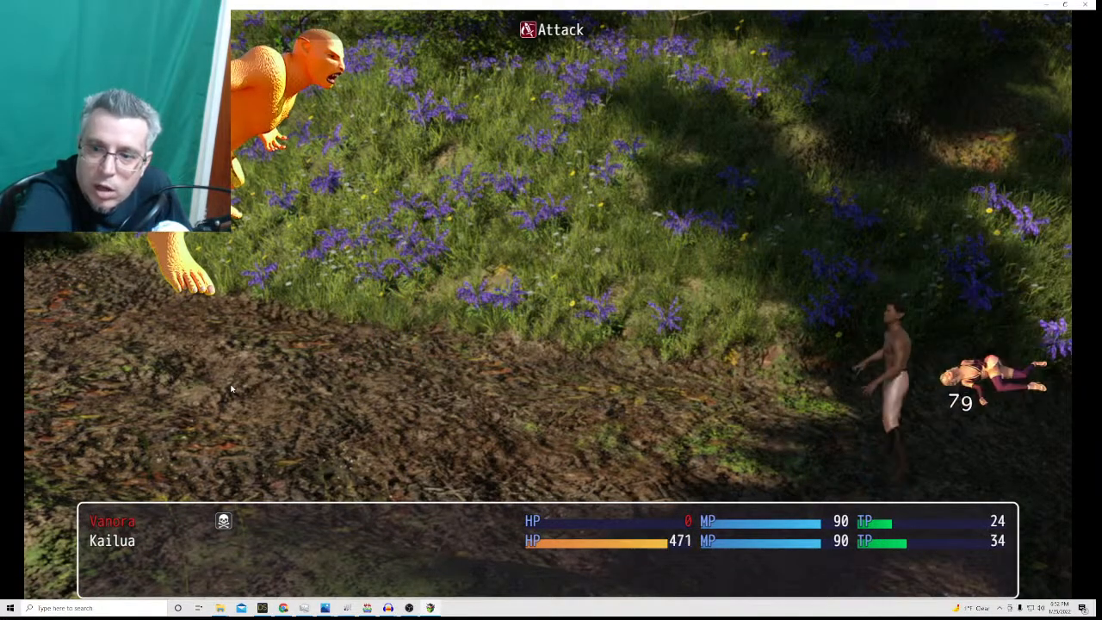
pyautogui.press('Return')
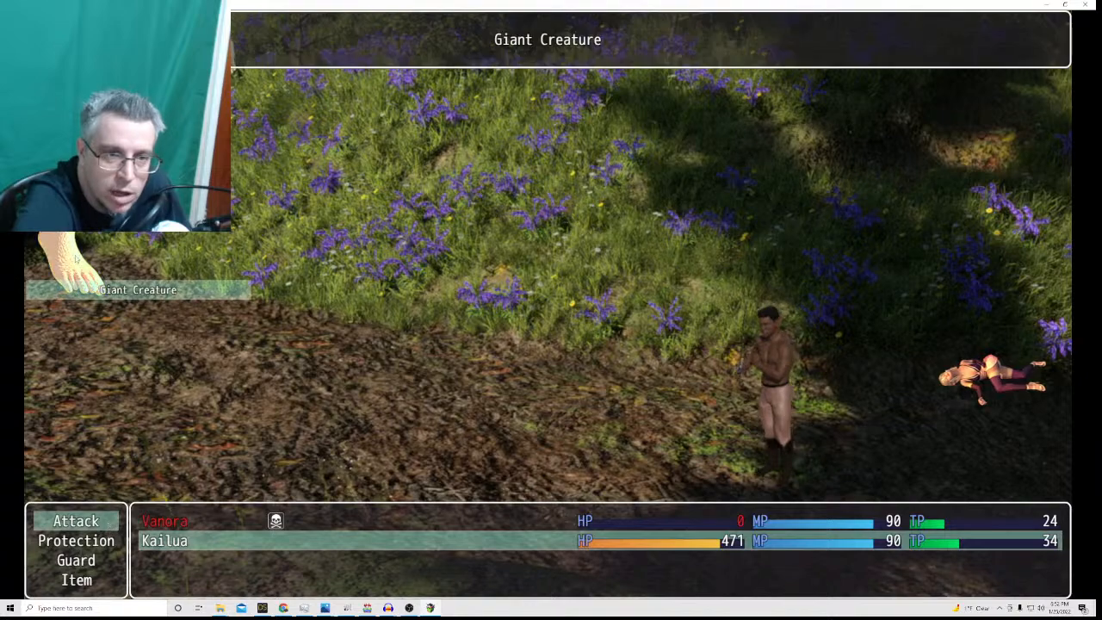
pyautogui.press('Return')
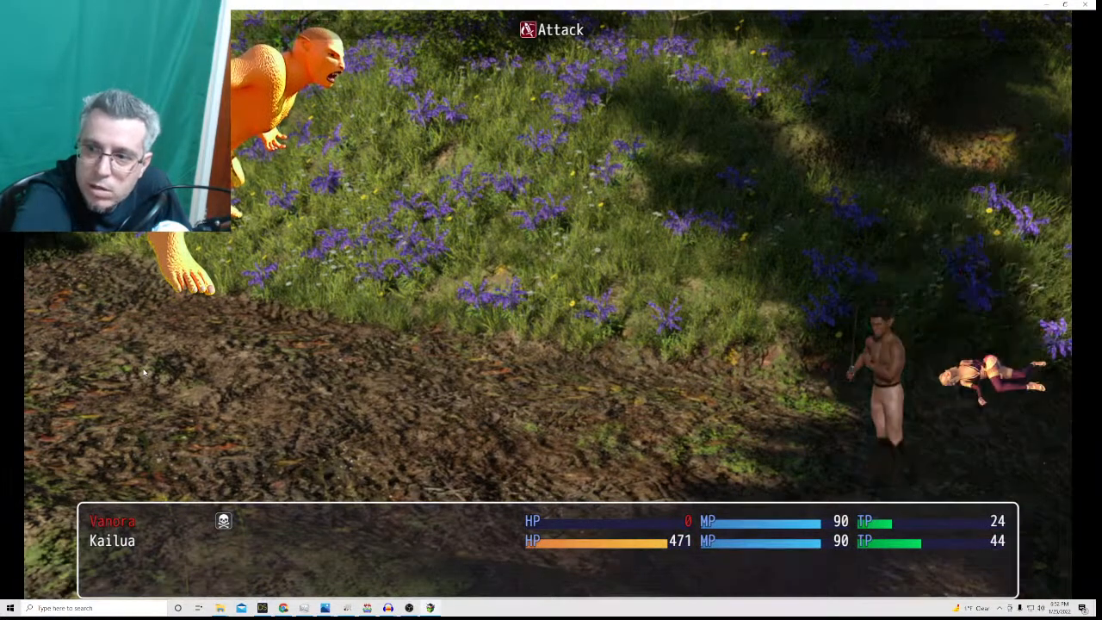
pyautogui.press('Return')
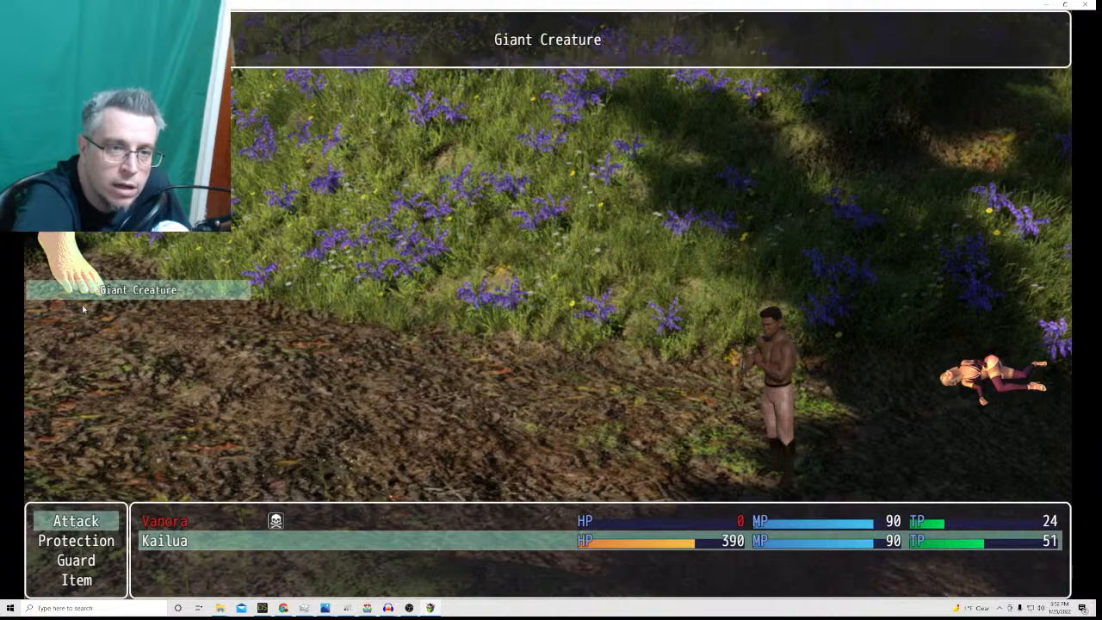
pyautogui.press('Return')
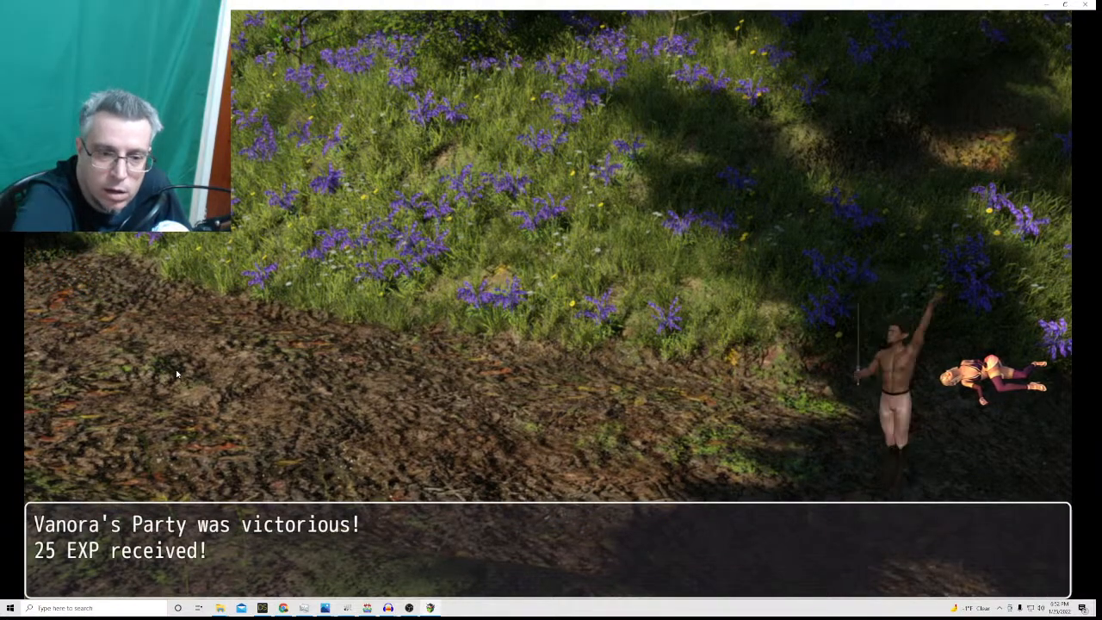
pyautogui.press('Return')
pyautogui.press('Return')
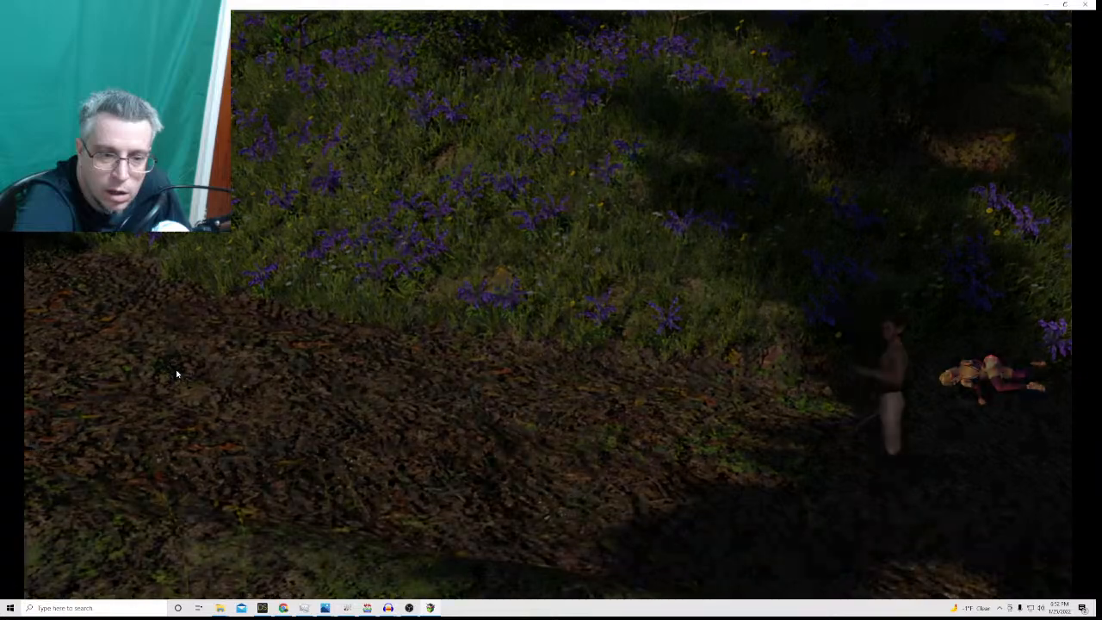
# Try to use the remaining inventory item on a party member, and return to the forest map.
pyautogui.press('Escape')
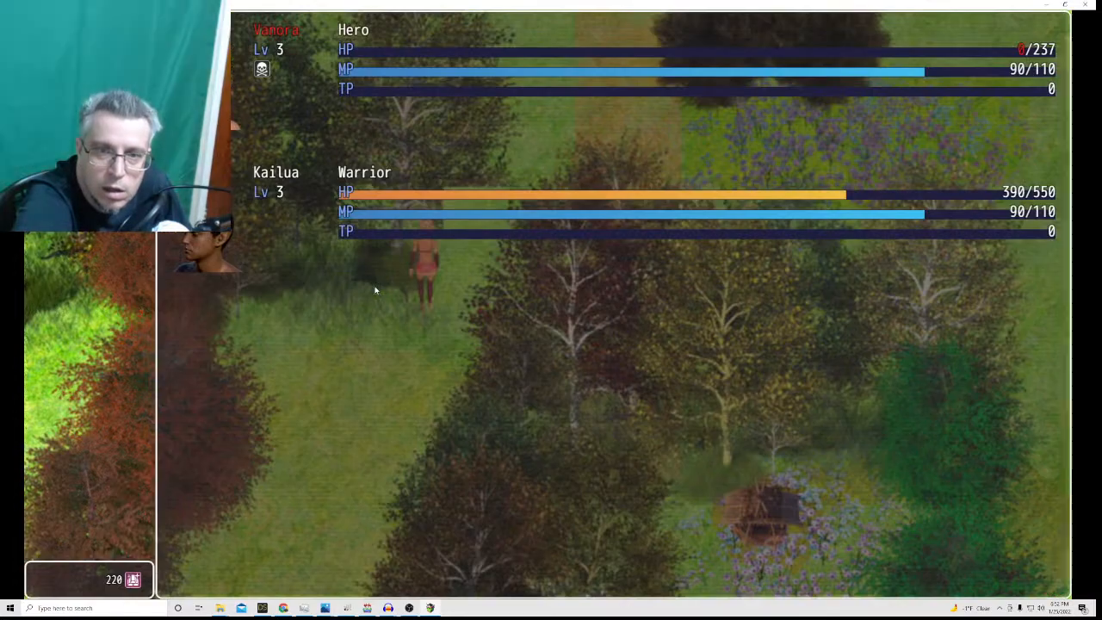
pyautogui.press('Return')
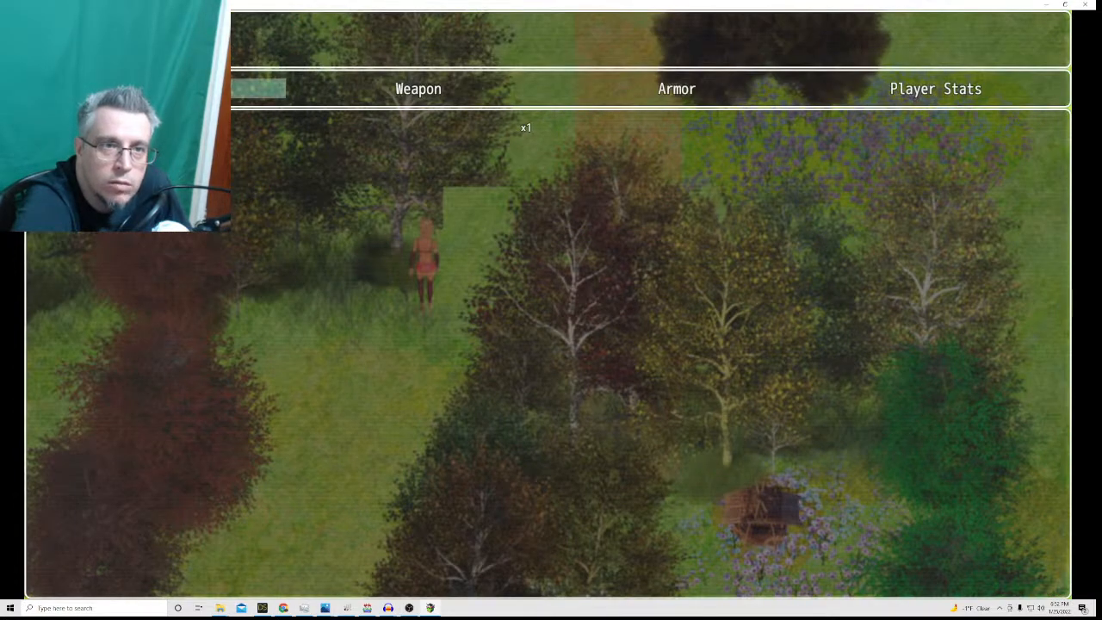
pyautogui.press('Return')
pyautogui.press('Return')
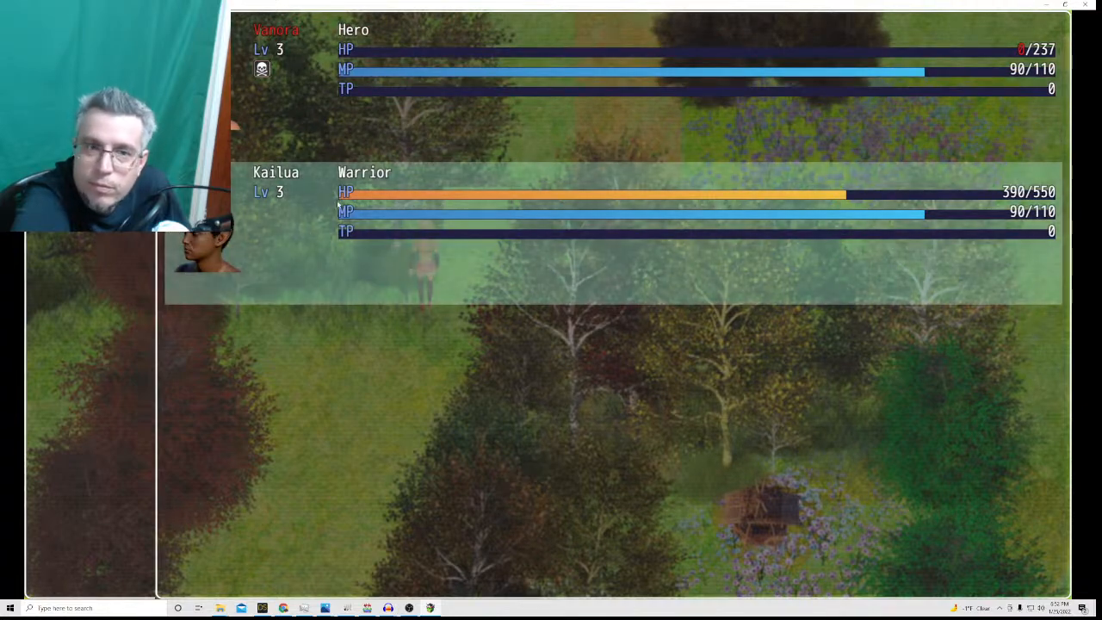
pyautogui.press('Escape')
pyautogui.press('Escape')
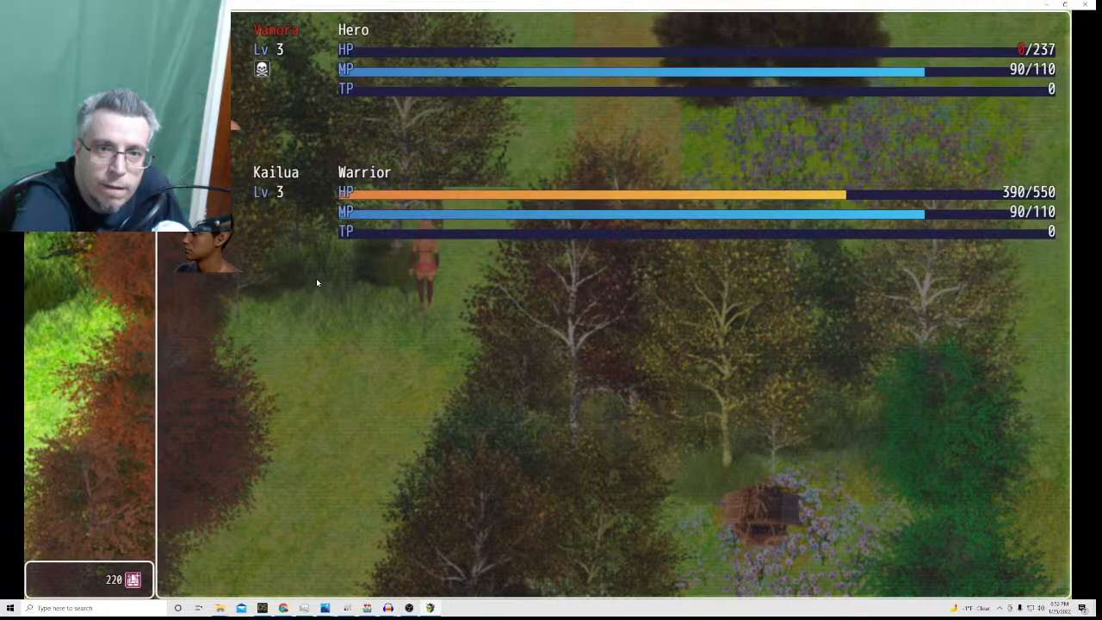
pyautogui.press('Escape')
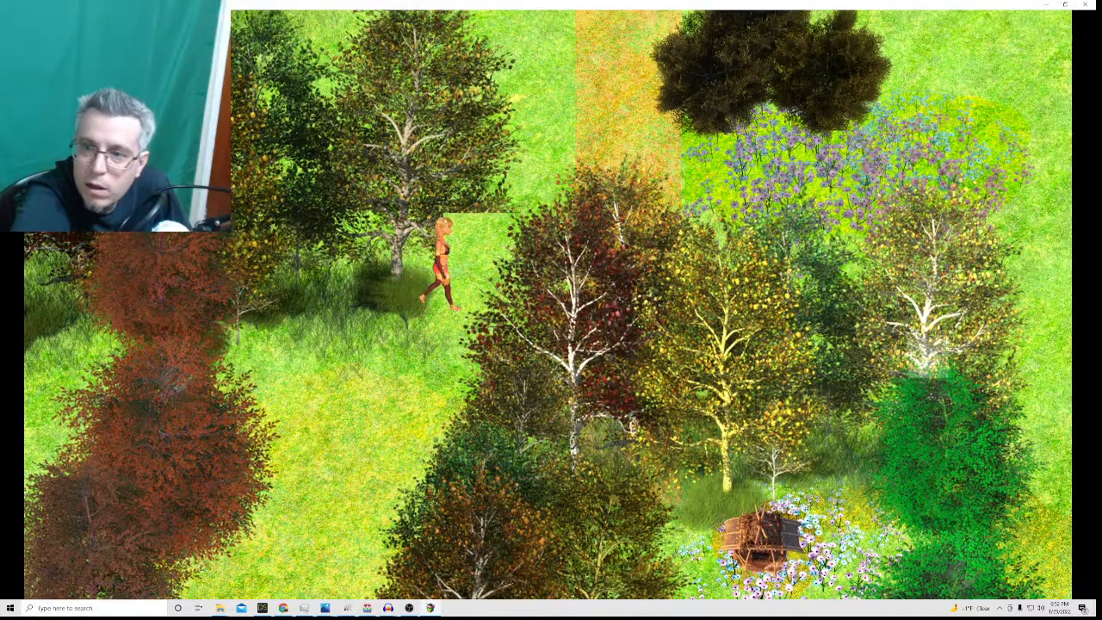
# Walk the hero east past the purple flowers into an encounter, defeat both Dinguns with Kailua's attacks, and dismiss the victory and loot messages.
pyautogui.press('Right')
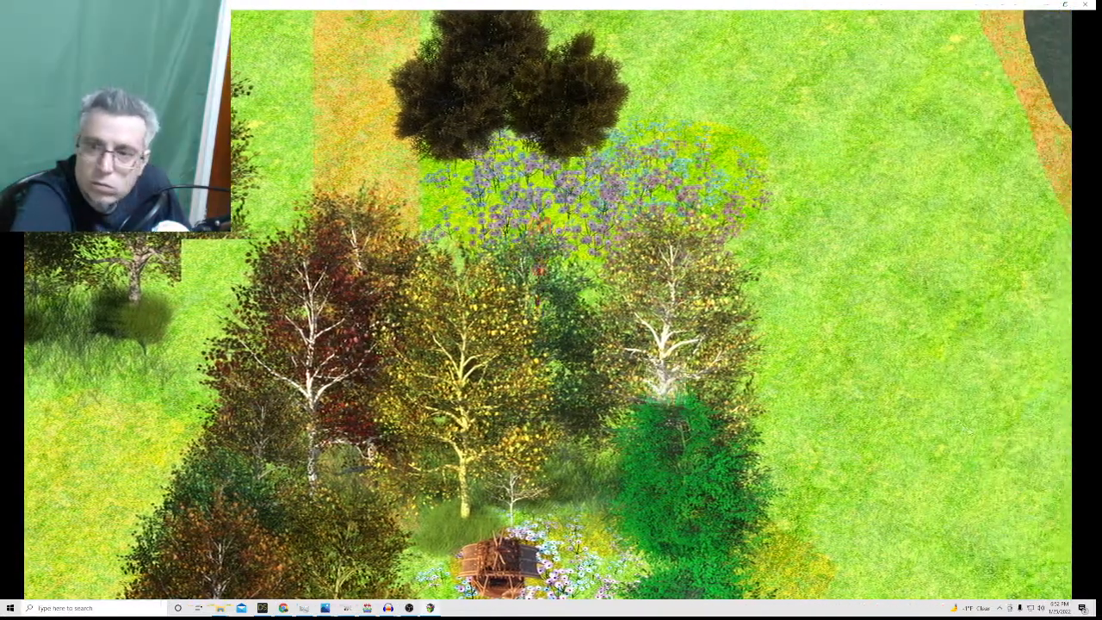
pyautogui.press('Right')
pyautogui.click(678, 485)
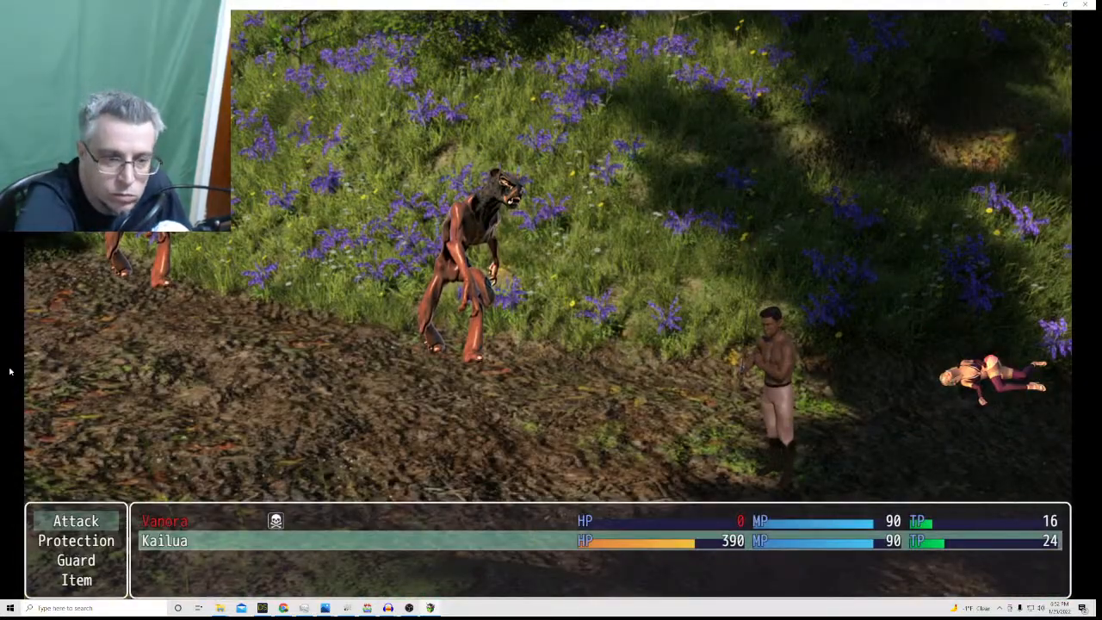
pyautogui.press('Return')
pyautogui.press('Return')
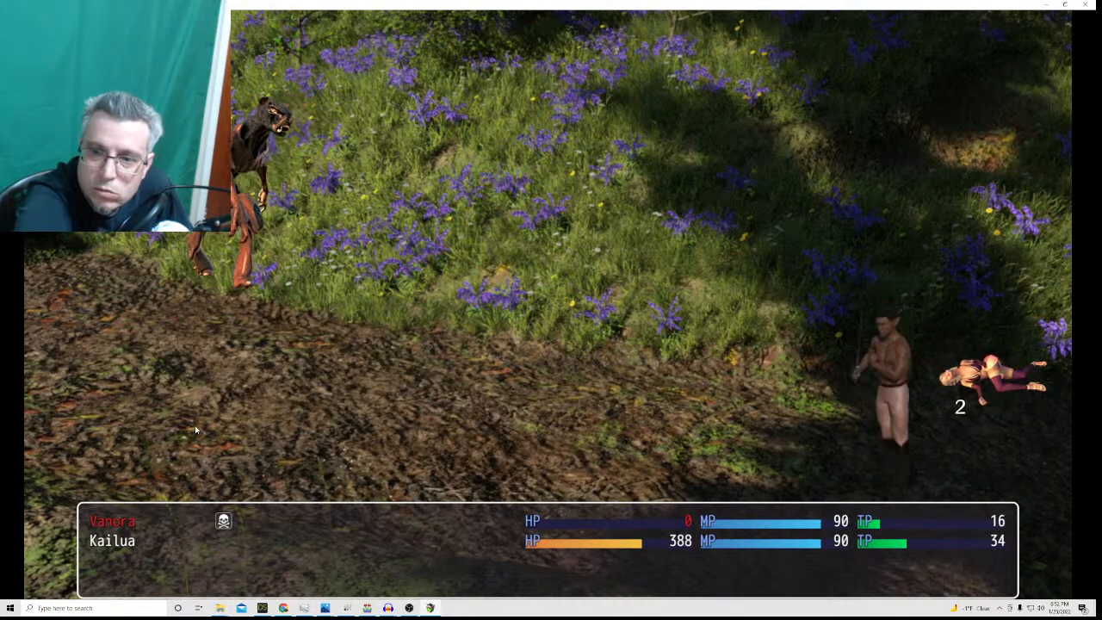
pyautogui.press('Return')
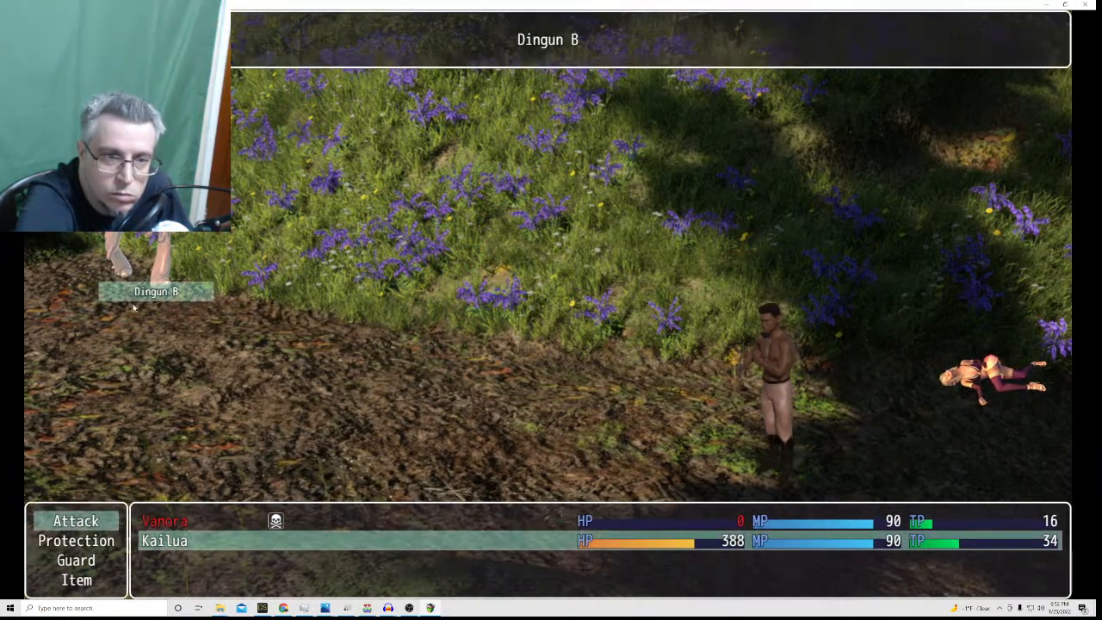
pyautogui.press('Return')
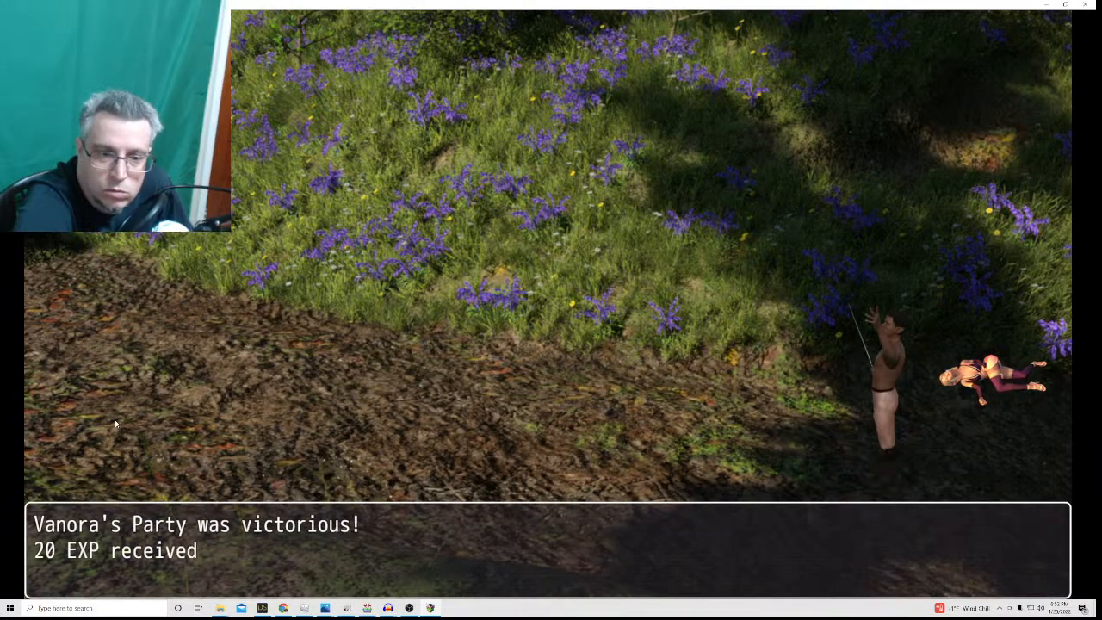
pyautogui.press('Return')
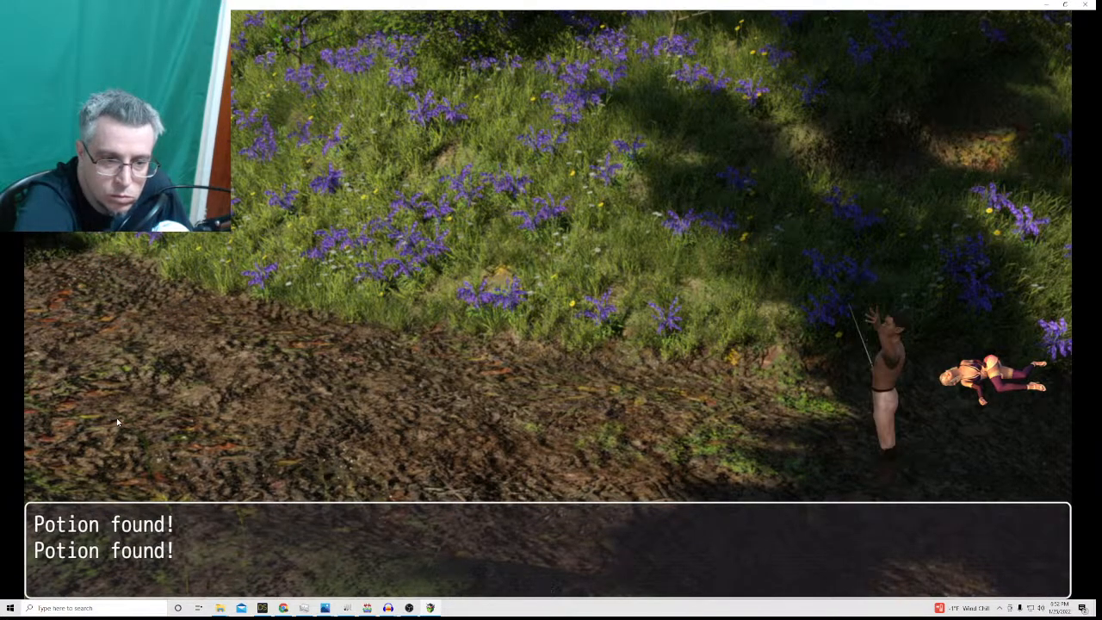
pyautogui.press('Return')
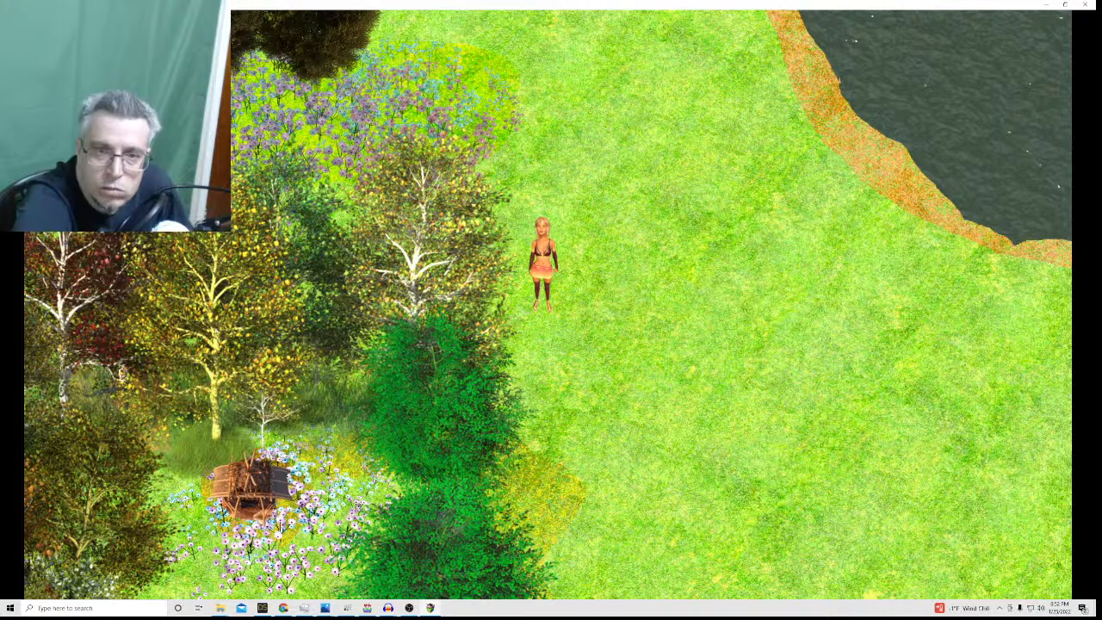
# End the playtest and review the commands of the party-joining event on the Forest of doom map.
pyautogui.click(1086, 5)
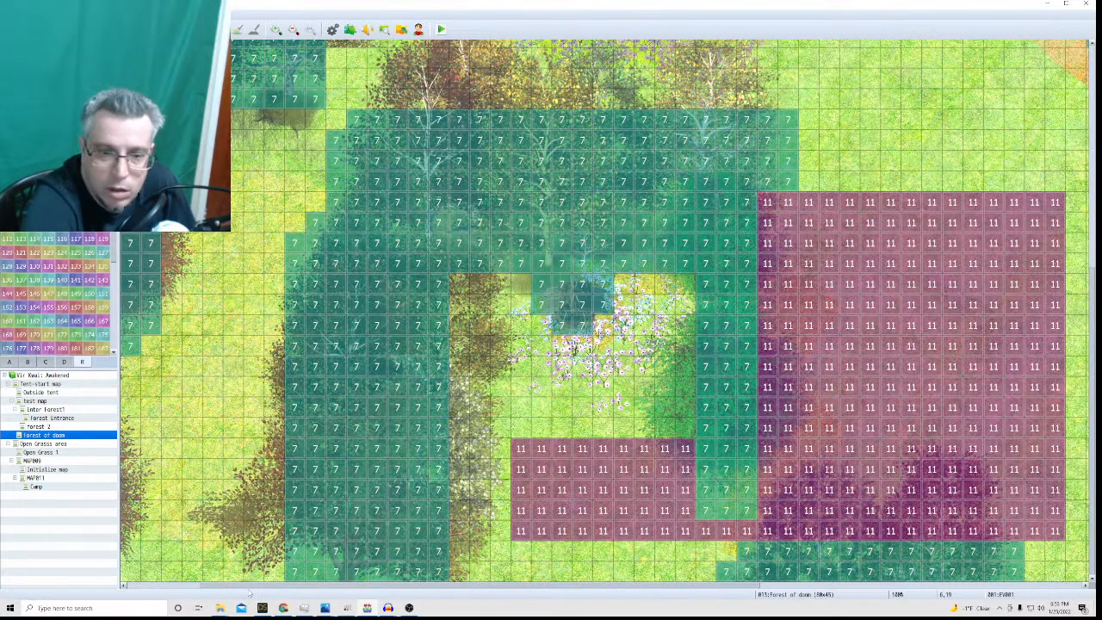
pyautogui.moveTo(244, 589); pyautogui.dragTo(171, 589)
pyautogui.moveTo(1092, 421); pyautogui.dragTo(1092, 348)
pyautogui.scroll(2, 238, 230)
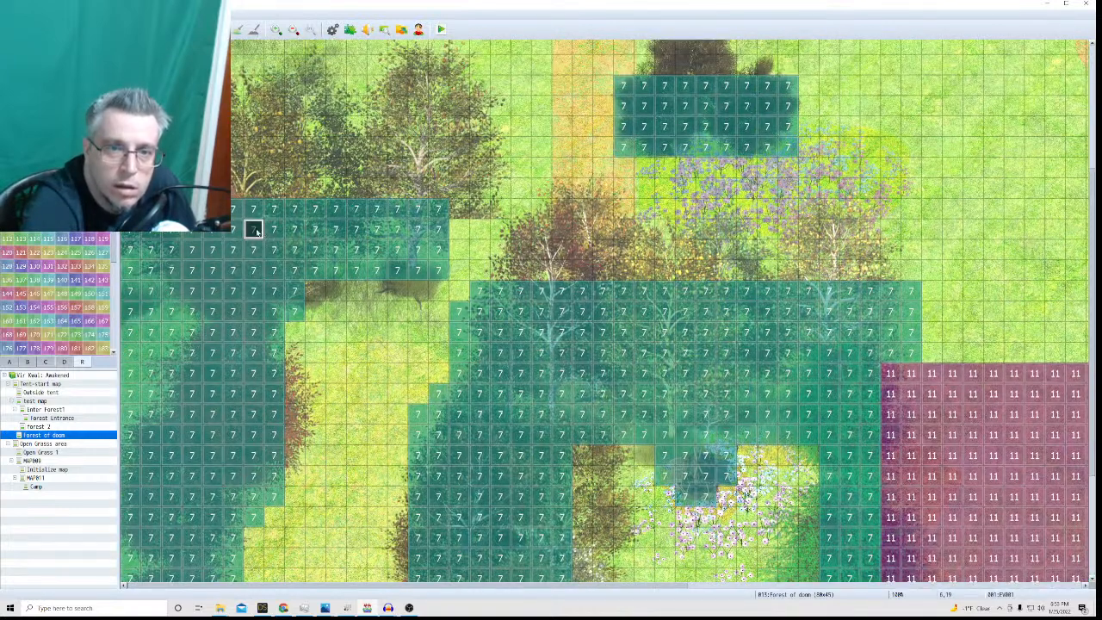
pyautogui.doubleClick(256, 231)
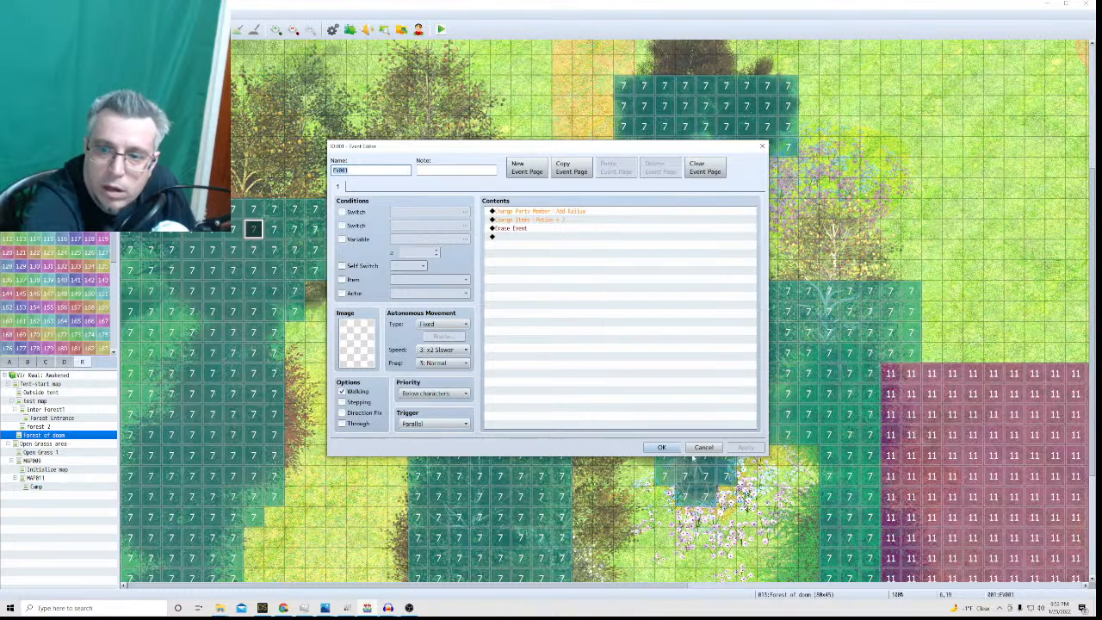
pyautogui.click(661, 447)
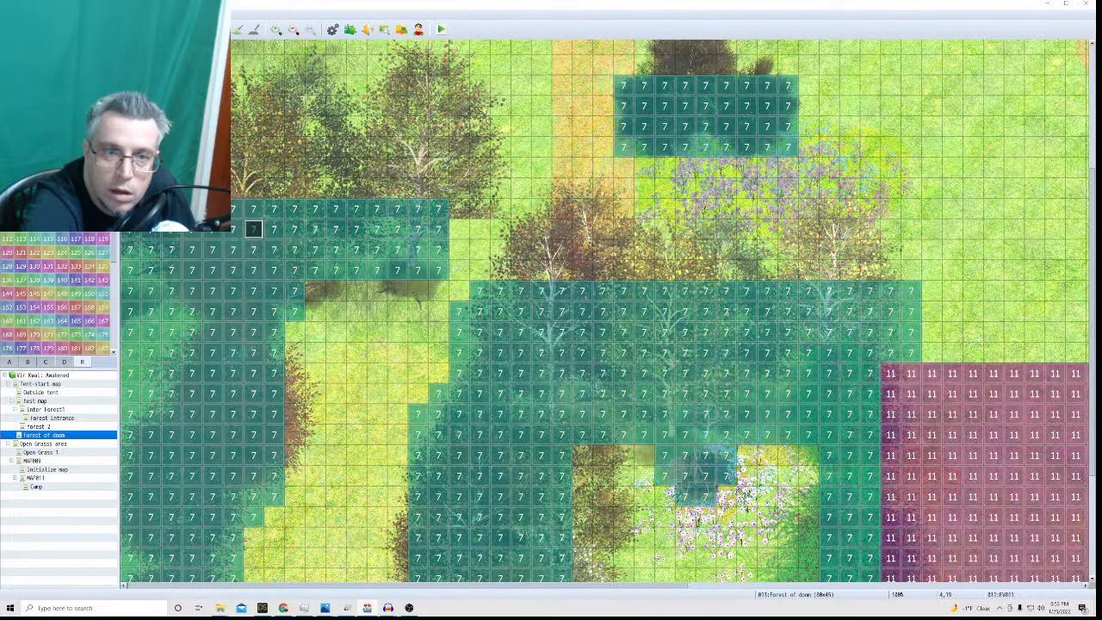
# Review the commands of the background music event on the Forest of doom map.
pyautogui.doubleClick(212, 148)
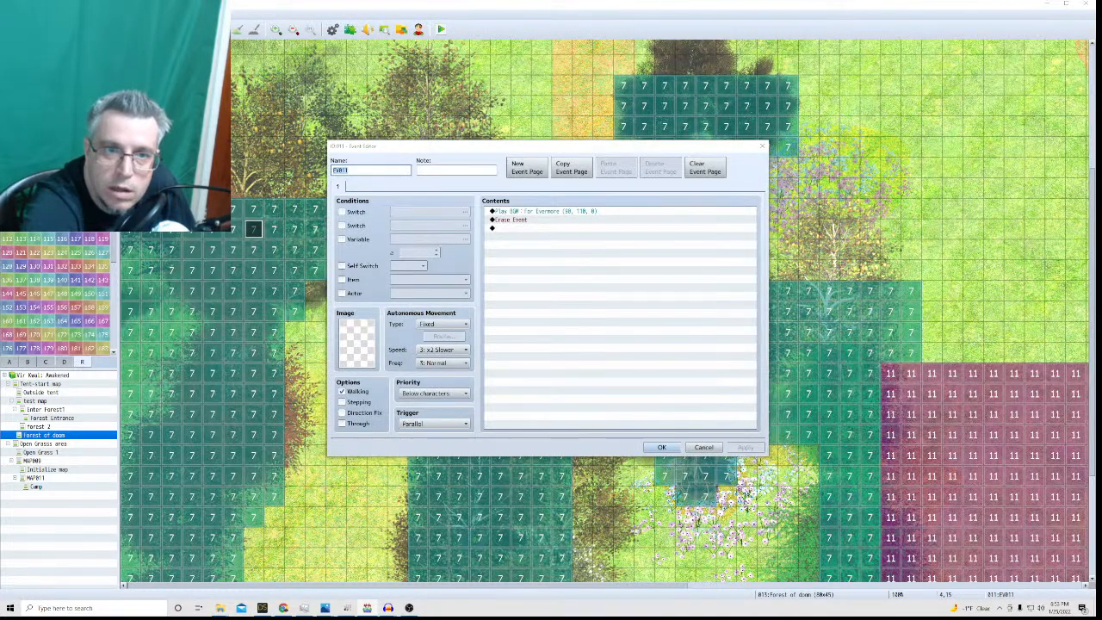
pyautogui.click(661, 447)
pyautogui.doubleClick(166, 252)
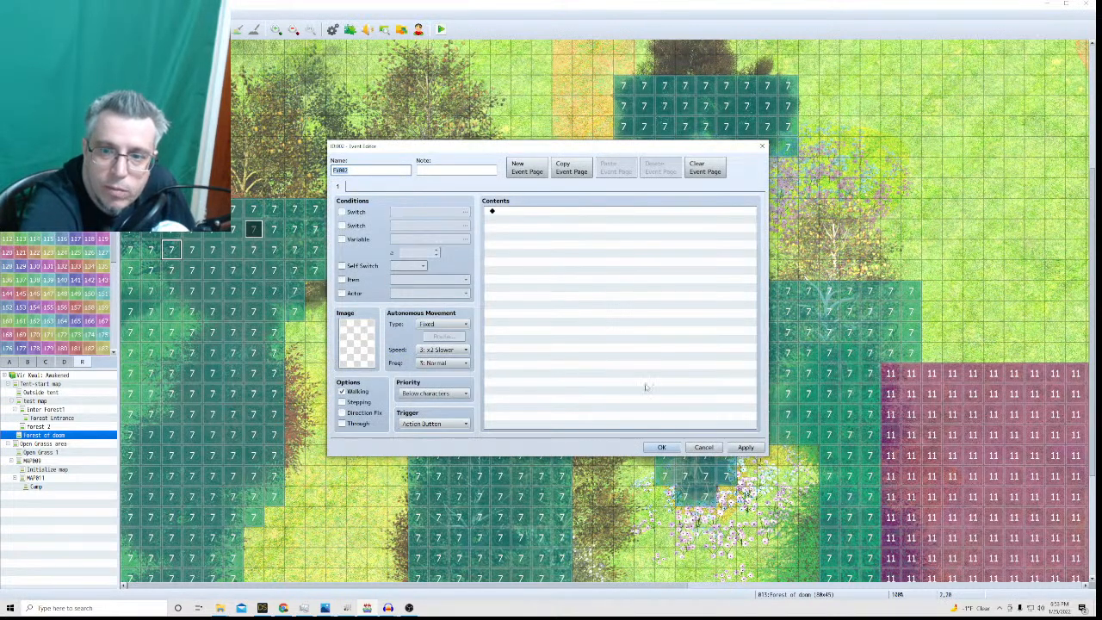
pyautogui.click(703, 447)
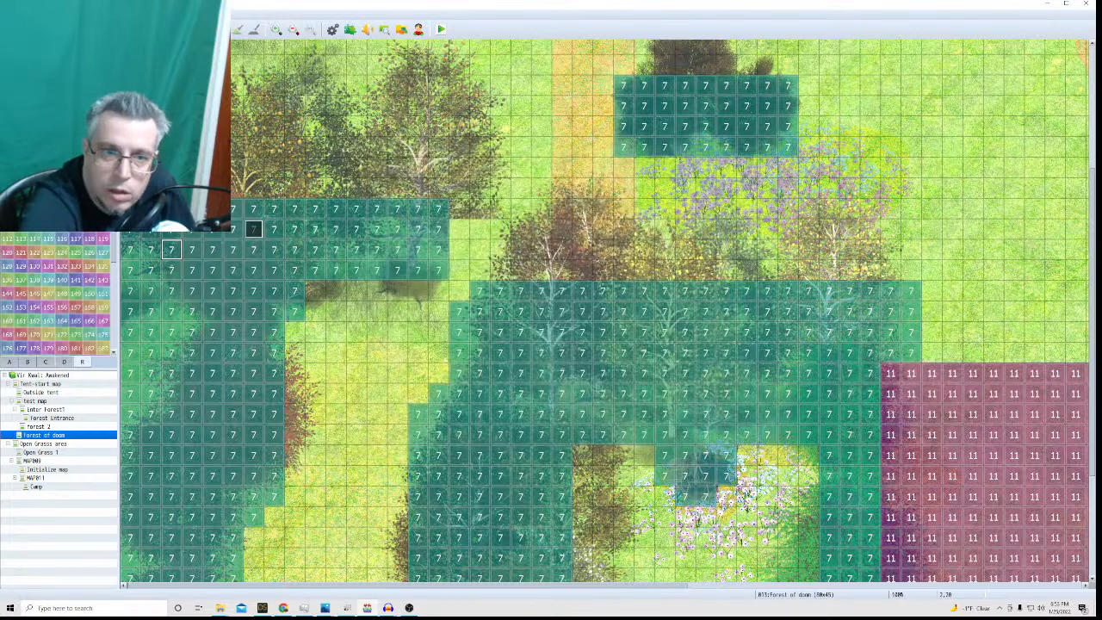
pyautogui.scroll(-3, 629, 498)
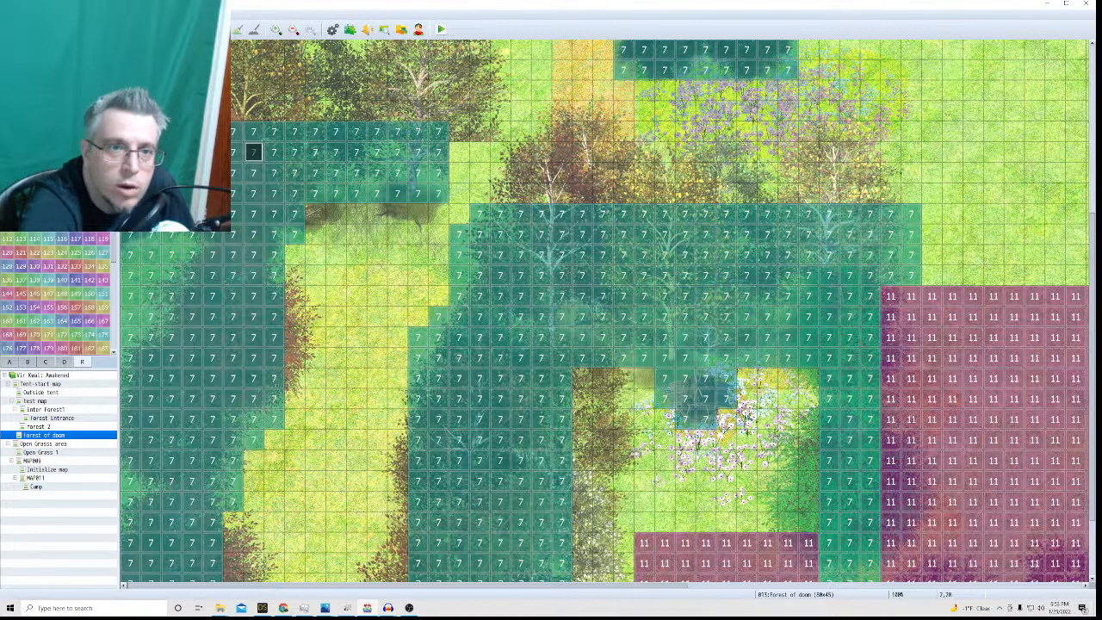
pyautogui.doubleClick(171, 152)
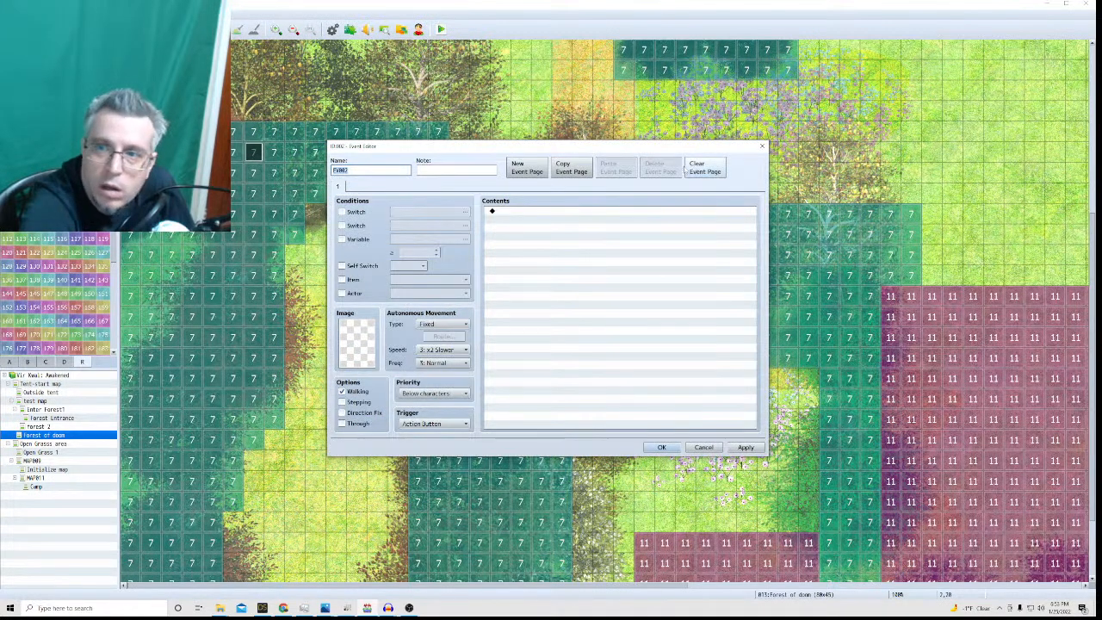
pyautogui.click(764, 145)
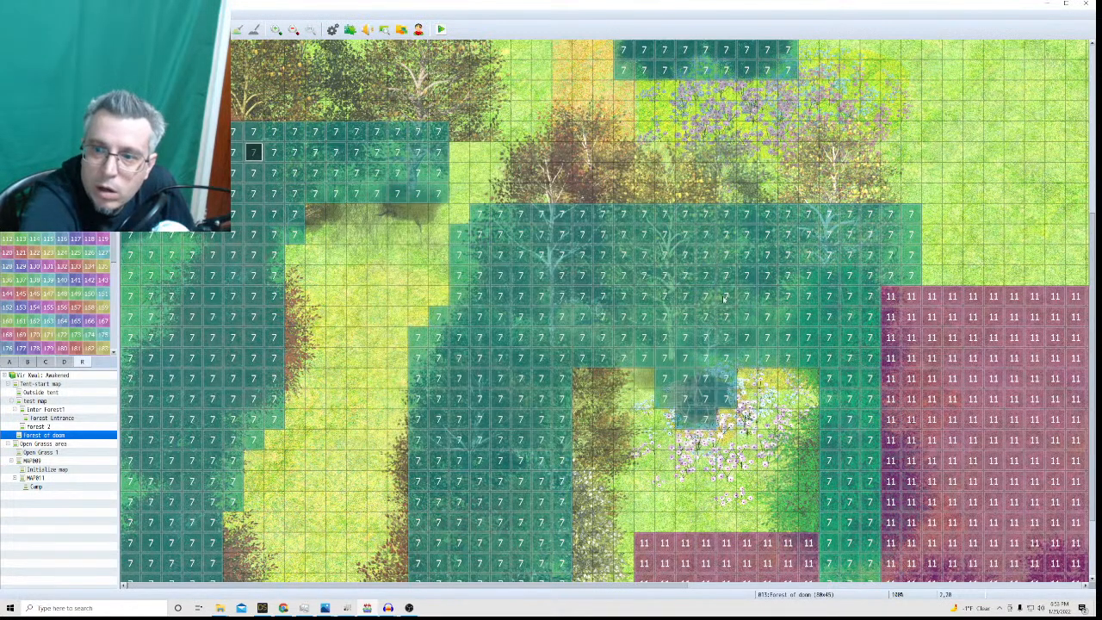
# Create an event on the dark hollow above the white flowers, name it "Gnome home", and set its trigger to Parallel.
pyautogui.doubleClick(705, 399)
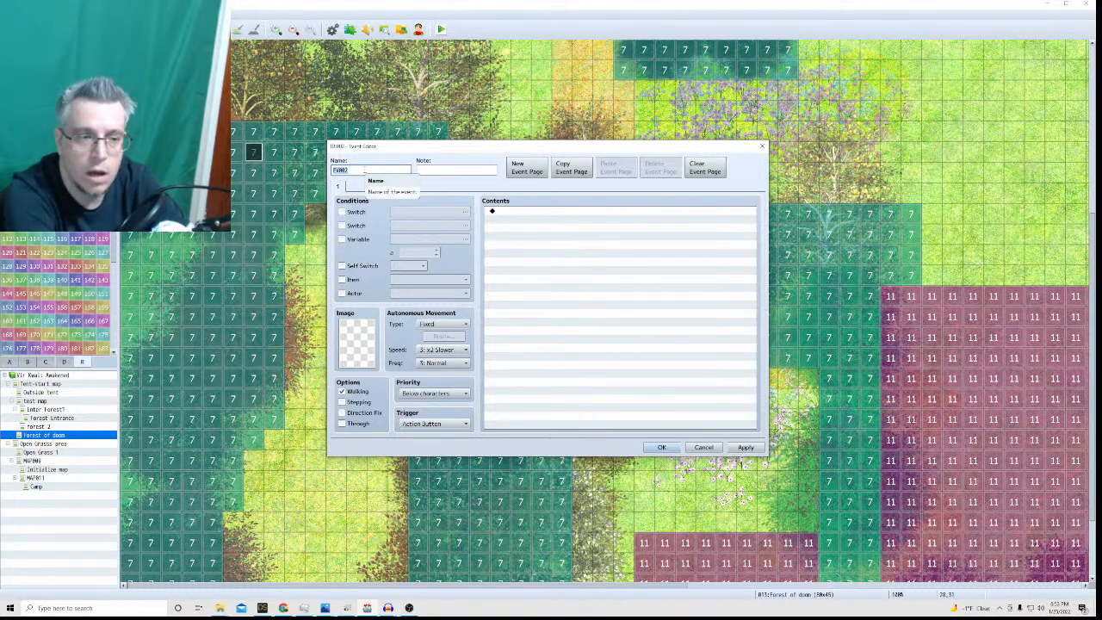
pyautogui.write('Fore')
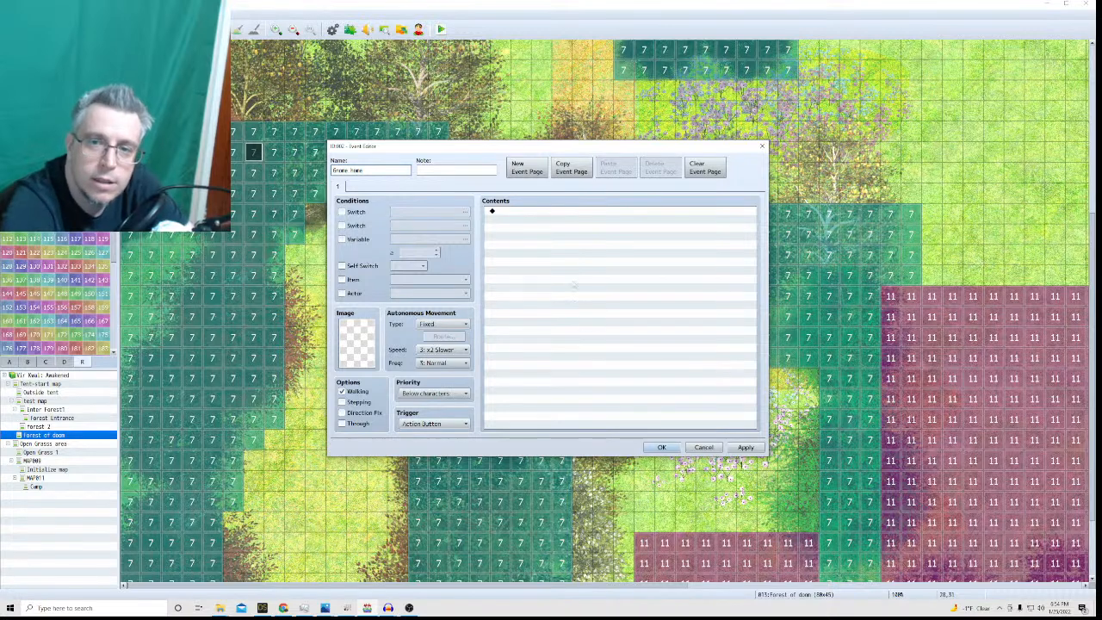
pyautogui.click(517, 212)
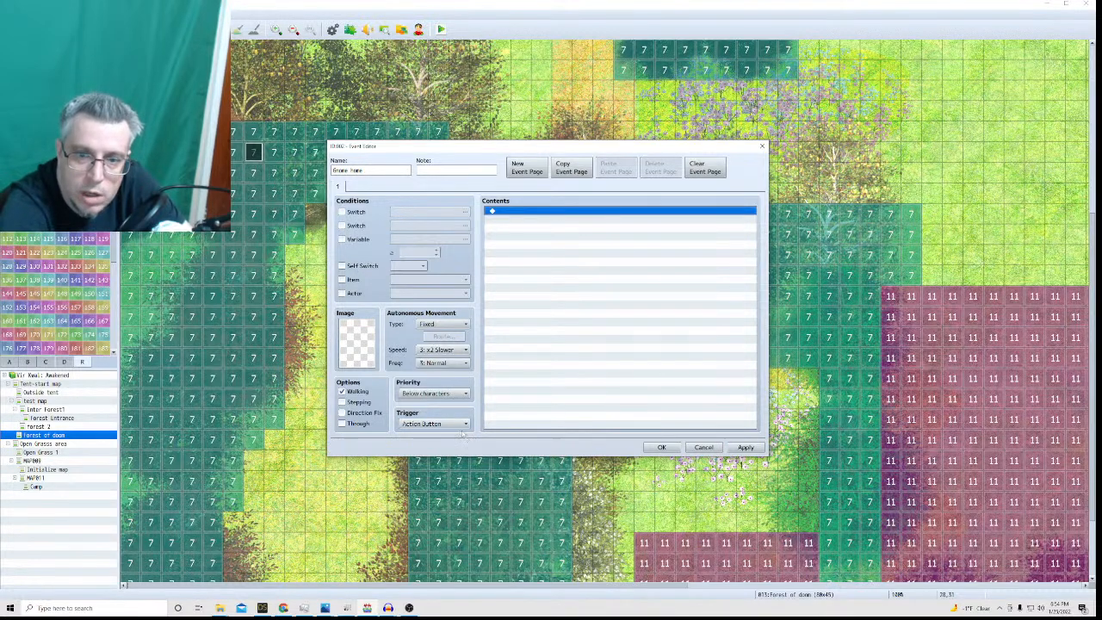
pyautogui.click(433, 423)
pyautogui.click(441, 475)
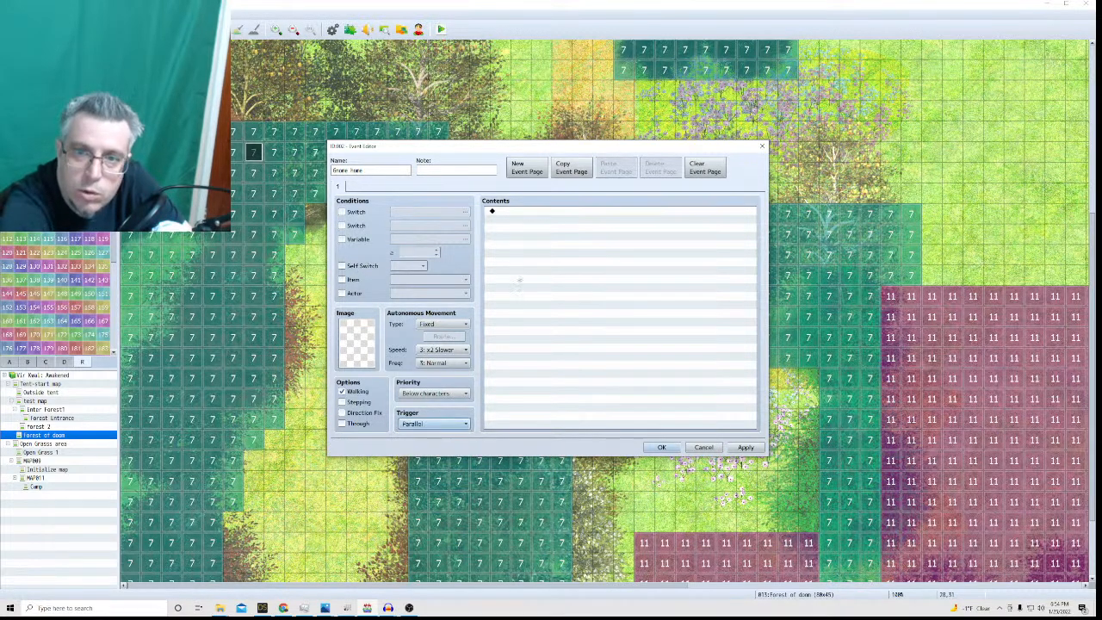
# Add a Show Balloon Icon command to the Gnome home event, showing Anger on This Event and waiting for completion.
pyautogui.doubleClick(534, 210)
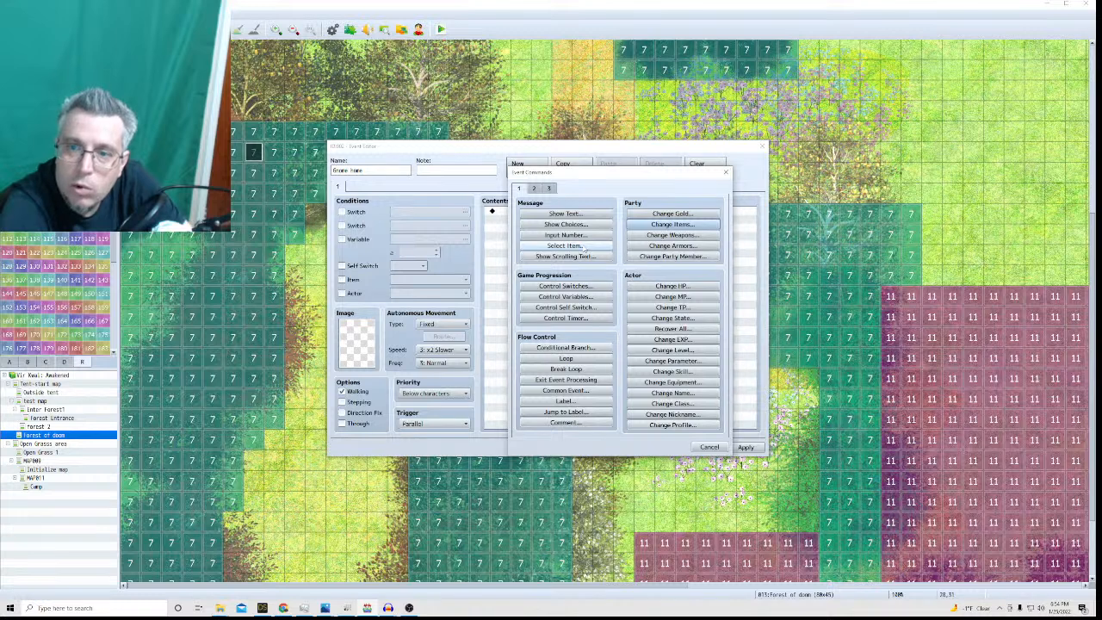
pyautogui.click(533, 189)
pyautogui.click(549, 189)
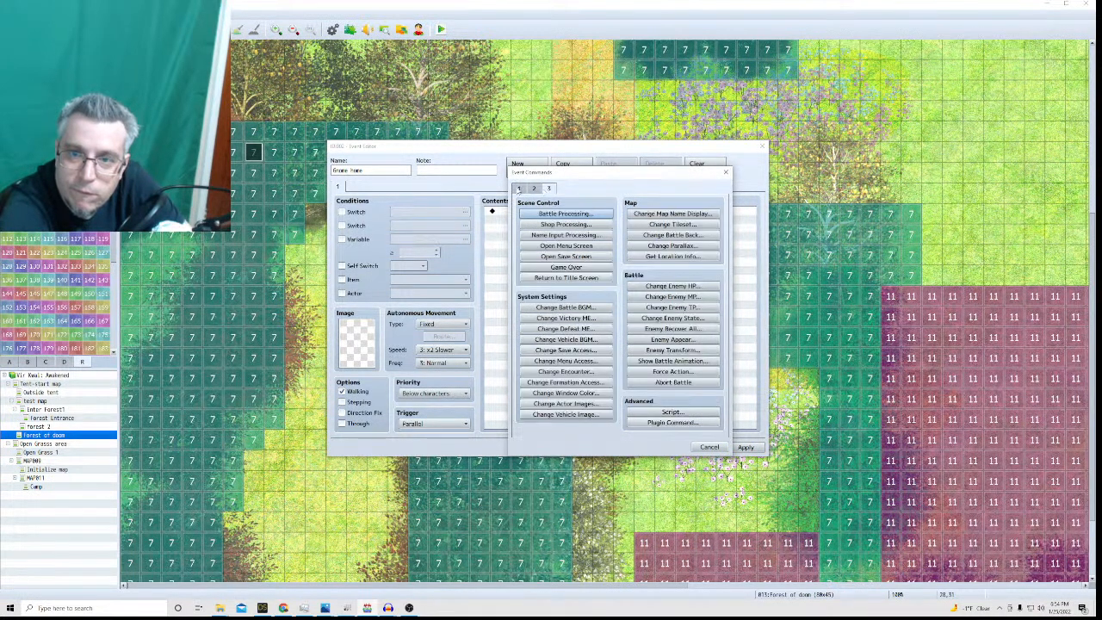
pyautogui.click(518, 189)
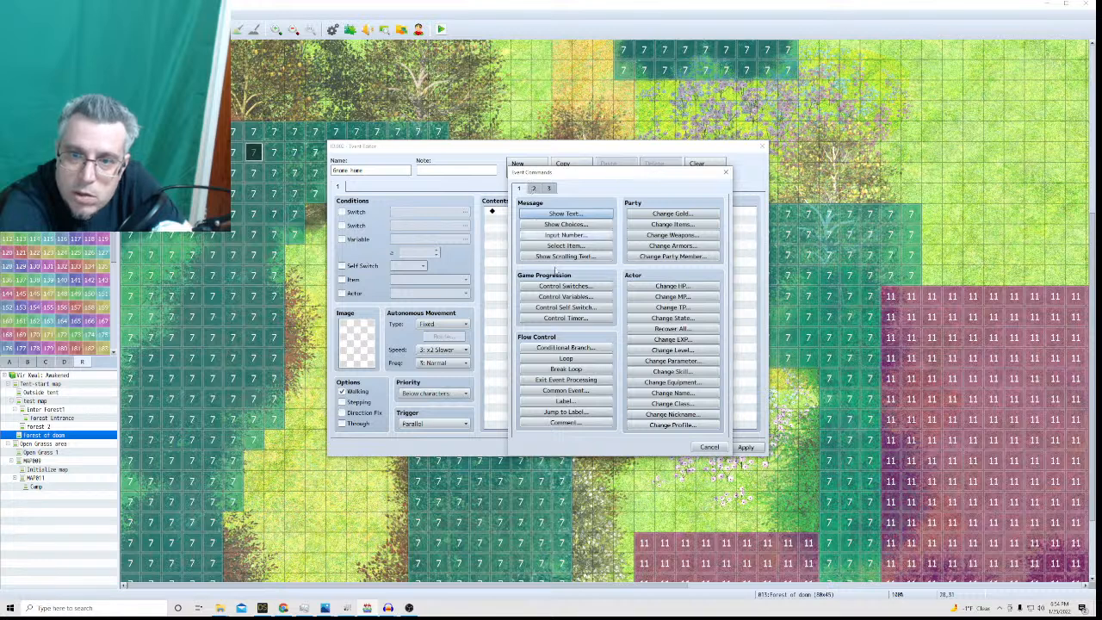
pyautogui.click(533, 189)
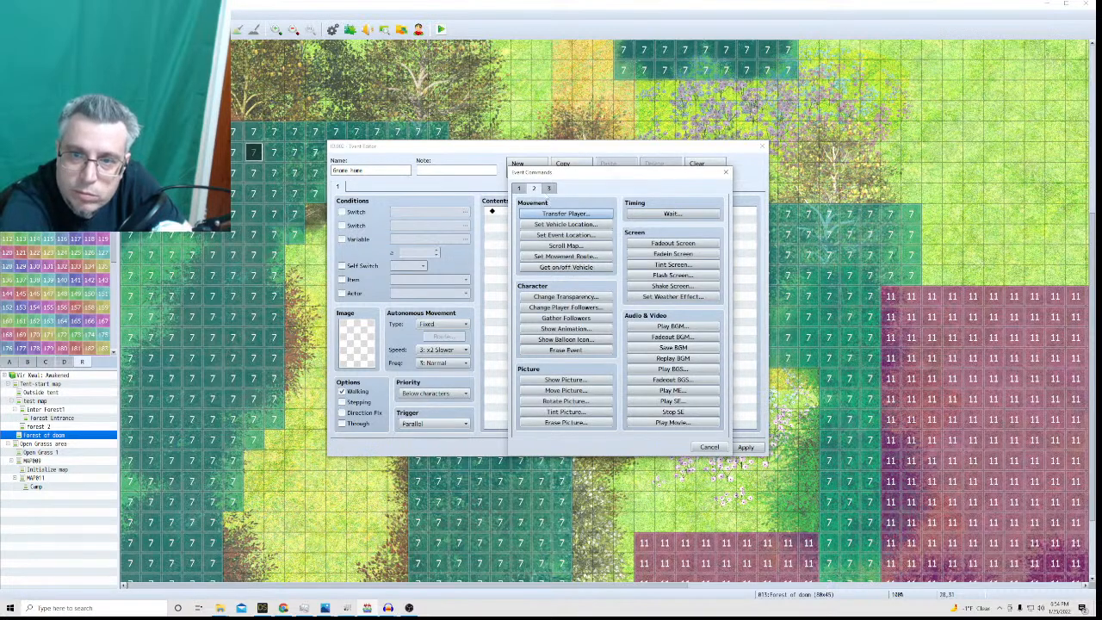
pyautogui.click(566, 339)
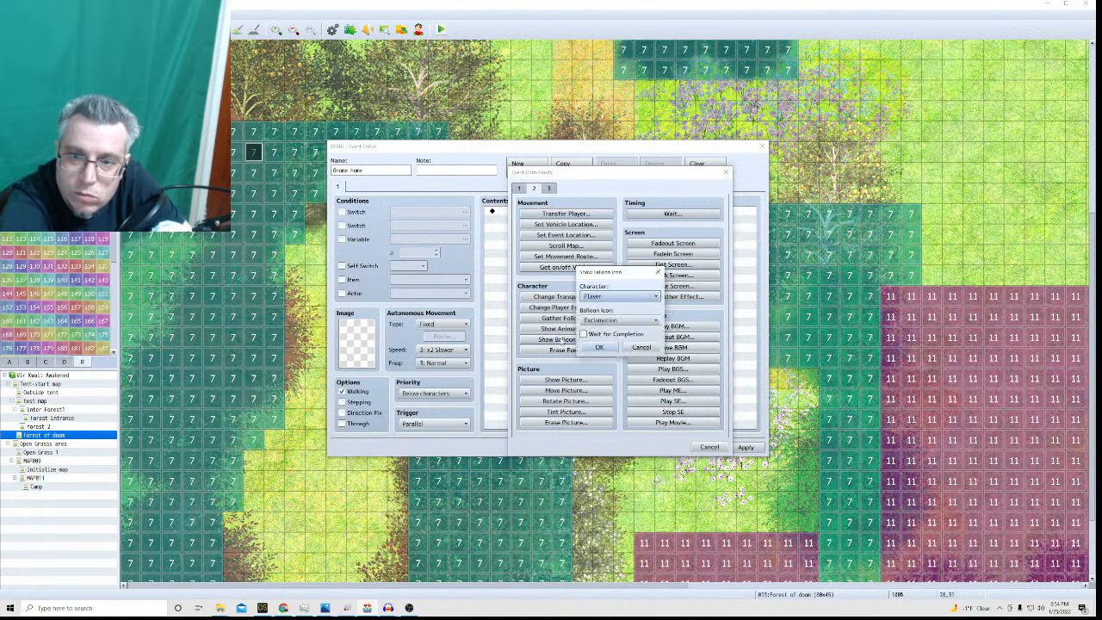
pyautogui.click(614, 298)
pyautogui.click(615, 297)
pyautogui.click(615, 297)
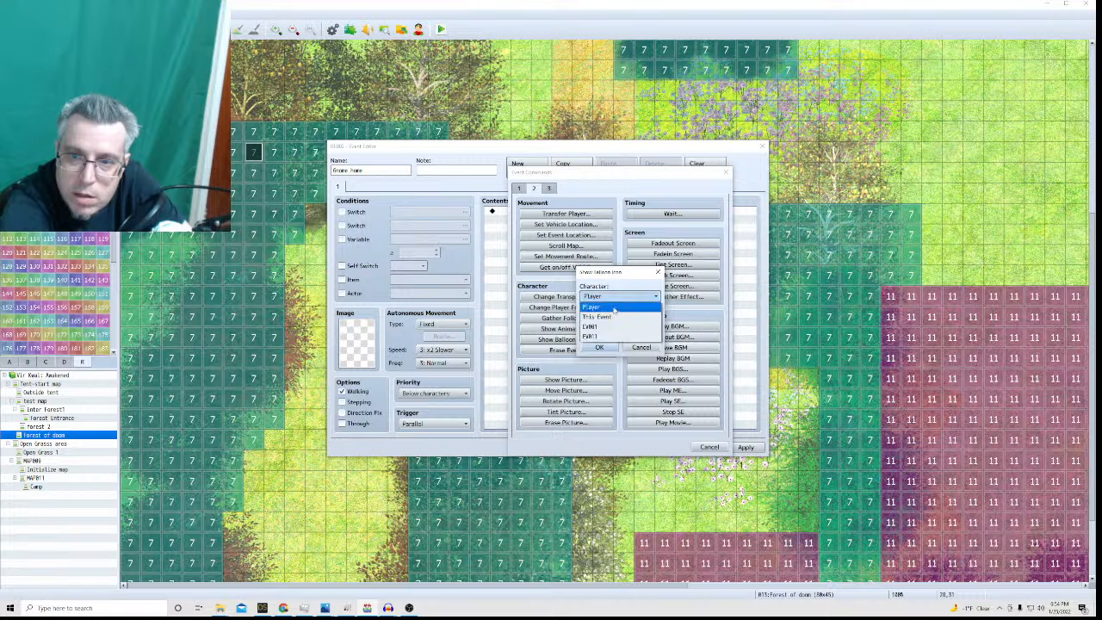
pyautogui.click(613, 318)
pyautogui.click(615, 321)
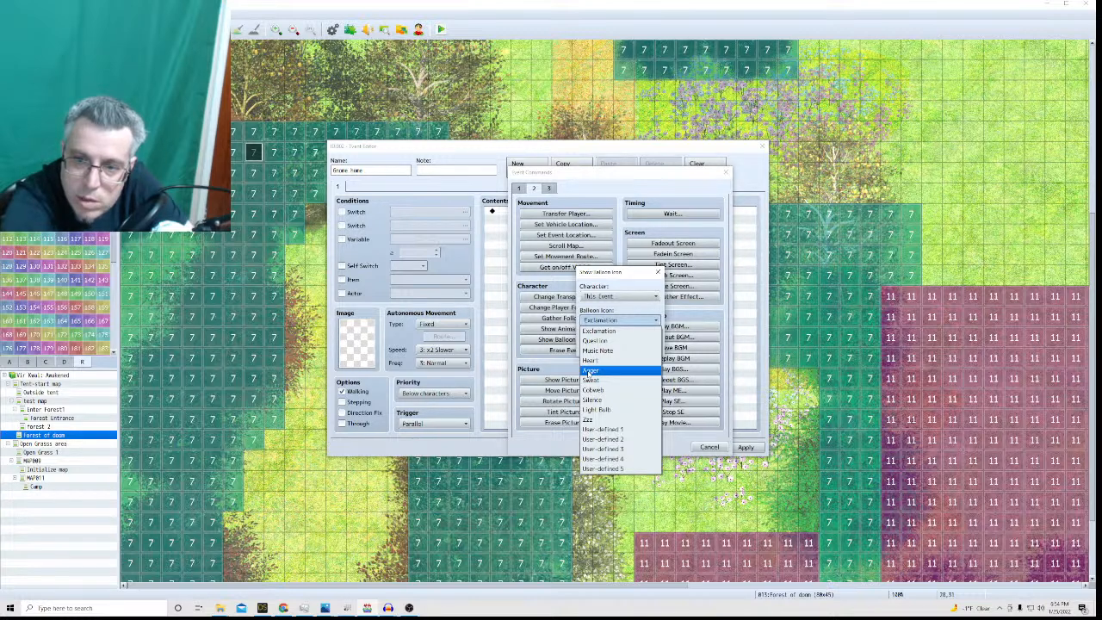
pyautogui.click(590, 370)
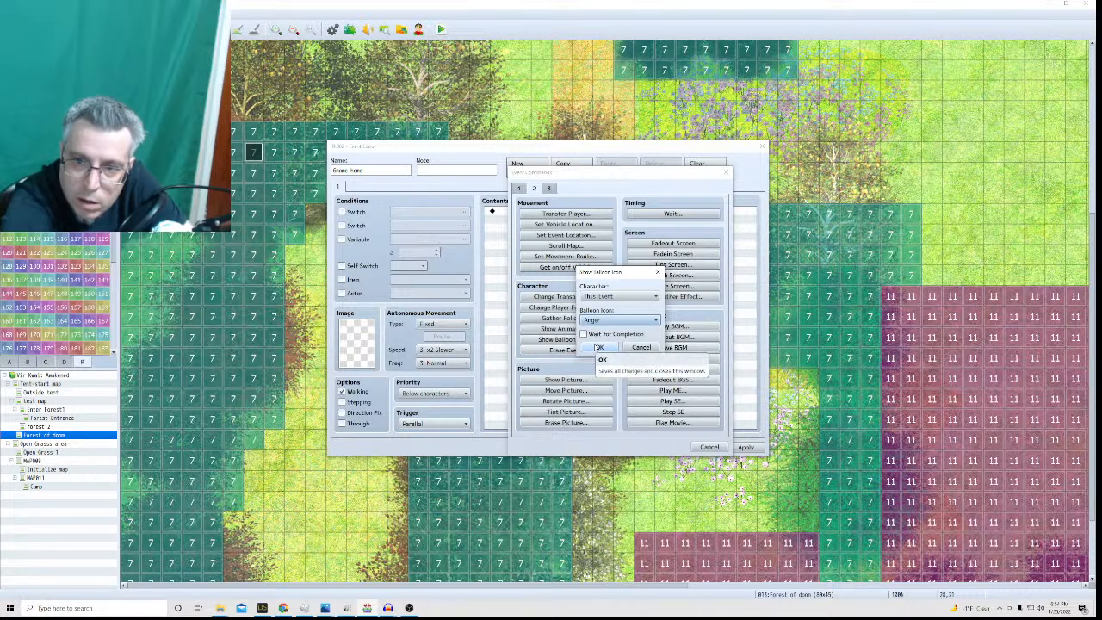
pyautogui.click(584, 335)
pyautogui.click(597, 347)
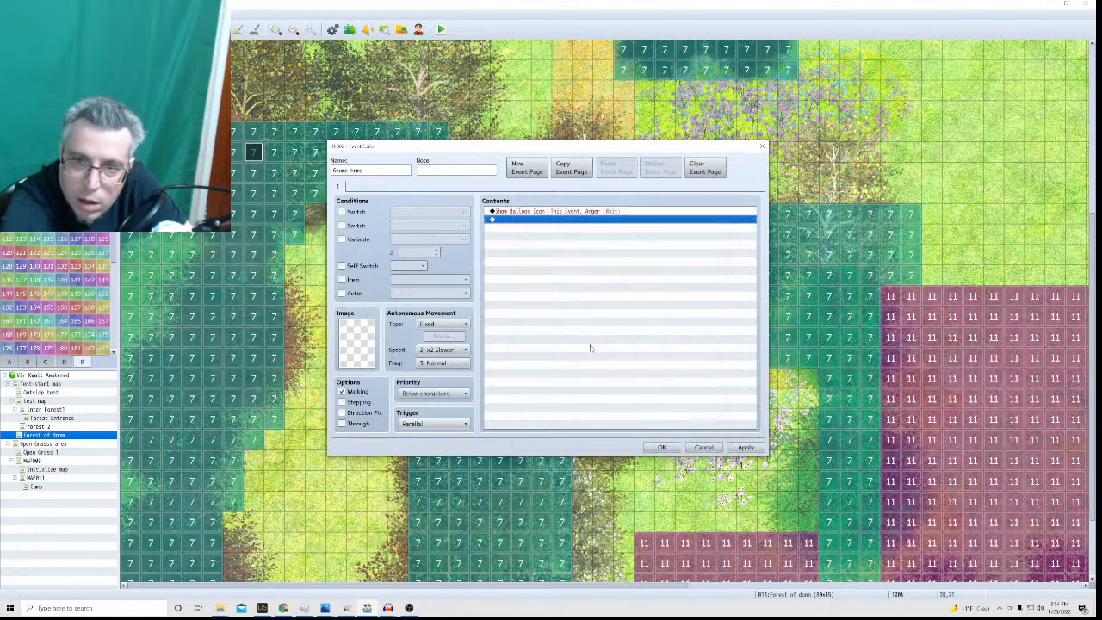
# Add a Wait command of 120 frames after the balloon icon command.
pyautogui.rightClick(514, 224)
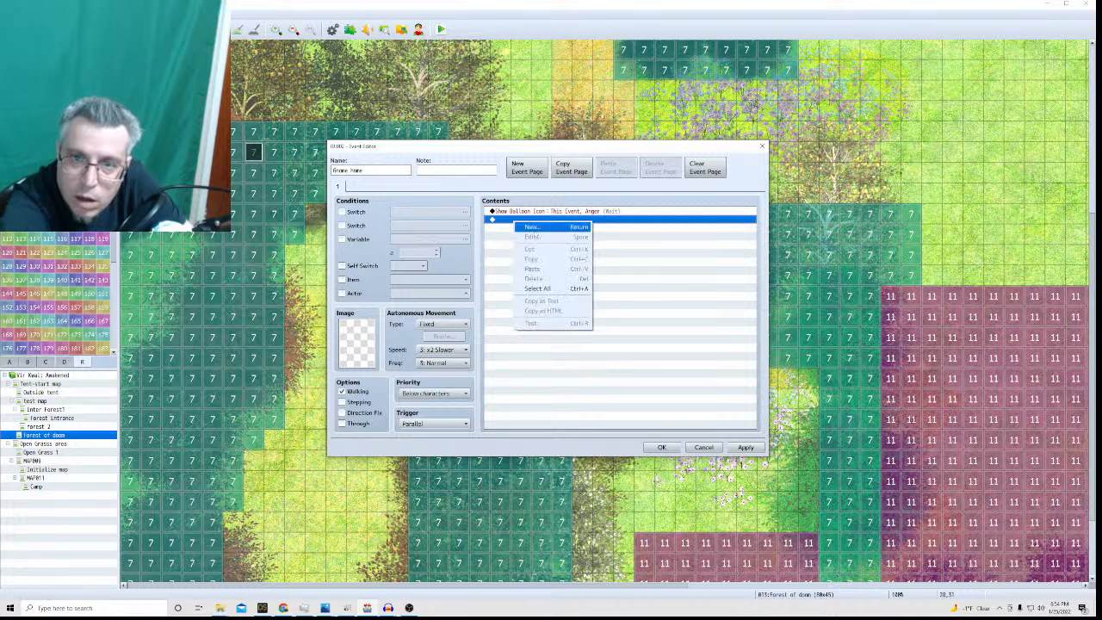
pyautogui.click(532, 227)
pyautogui.click(672, 214)
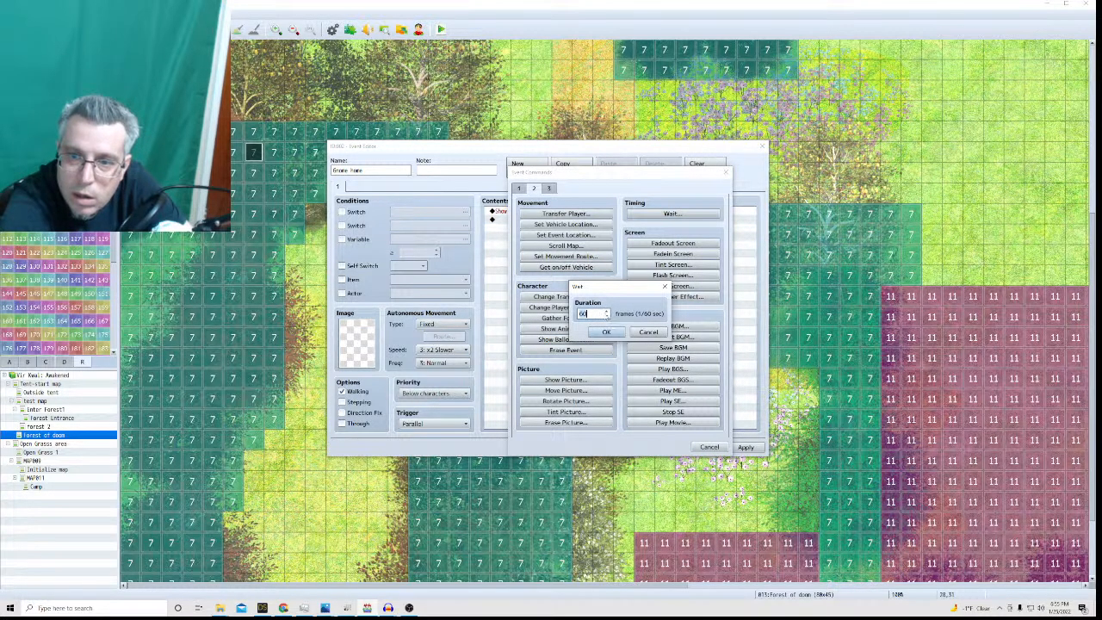
pyautogui.press('BackSpace')
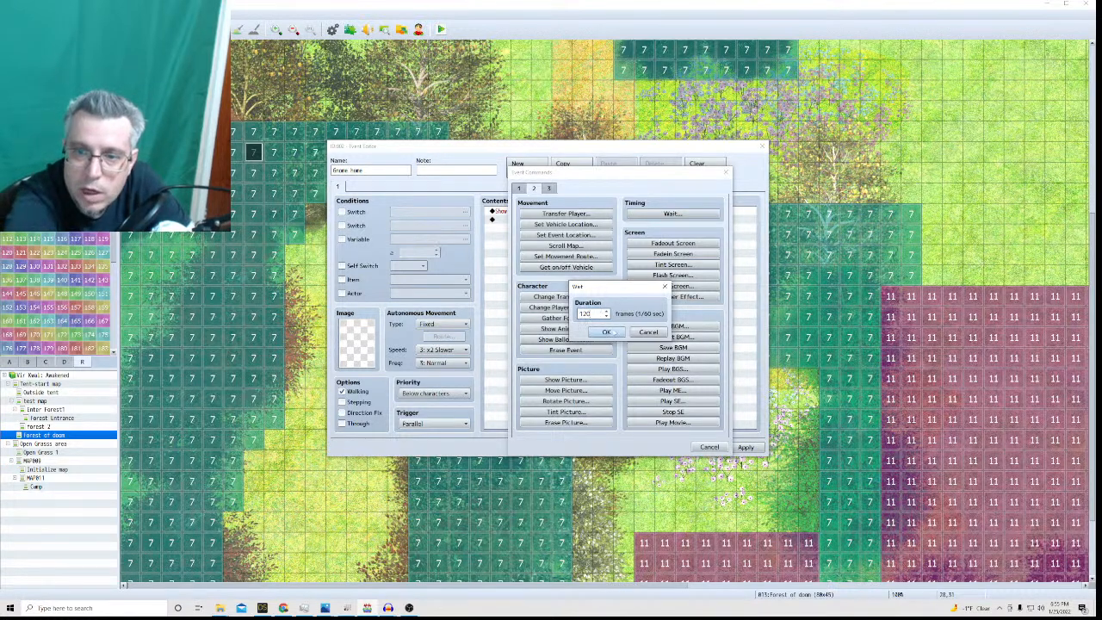
pyautogui.write('120')
pyautogui.click(606, 332)
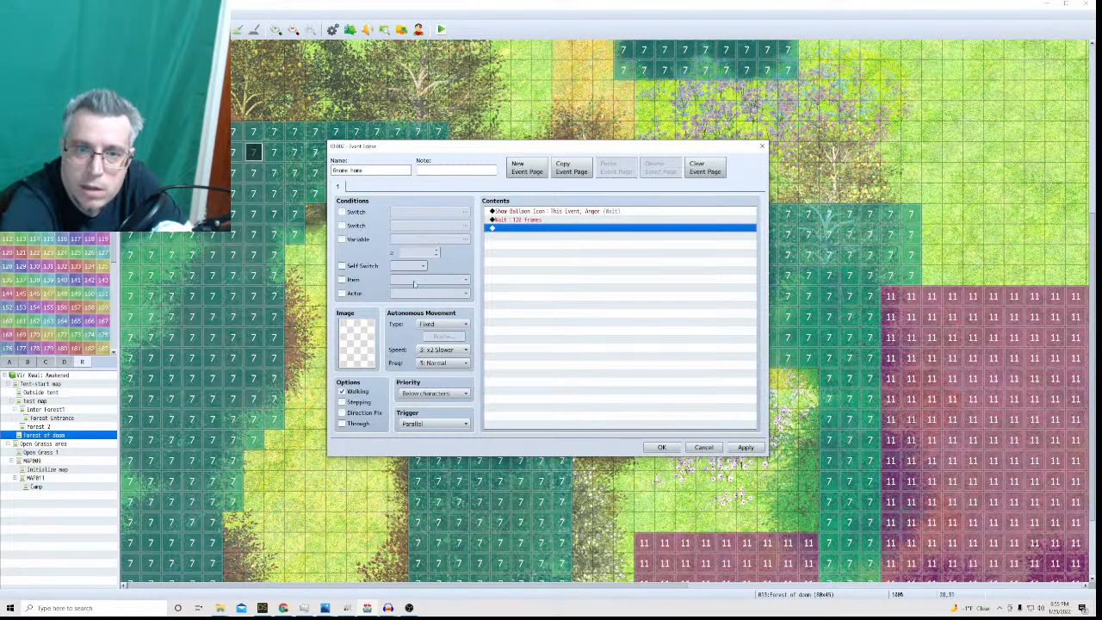
# Enable the first switch condition of the Gnome home event and select the unnamed switch 0015 for naming.
pyautogui.click(343, 212)
pyautogui.click(466, 214)
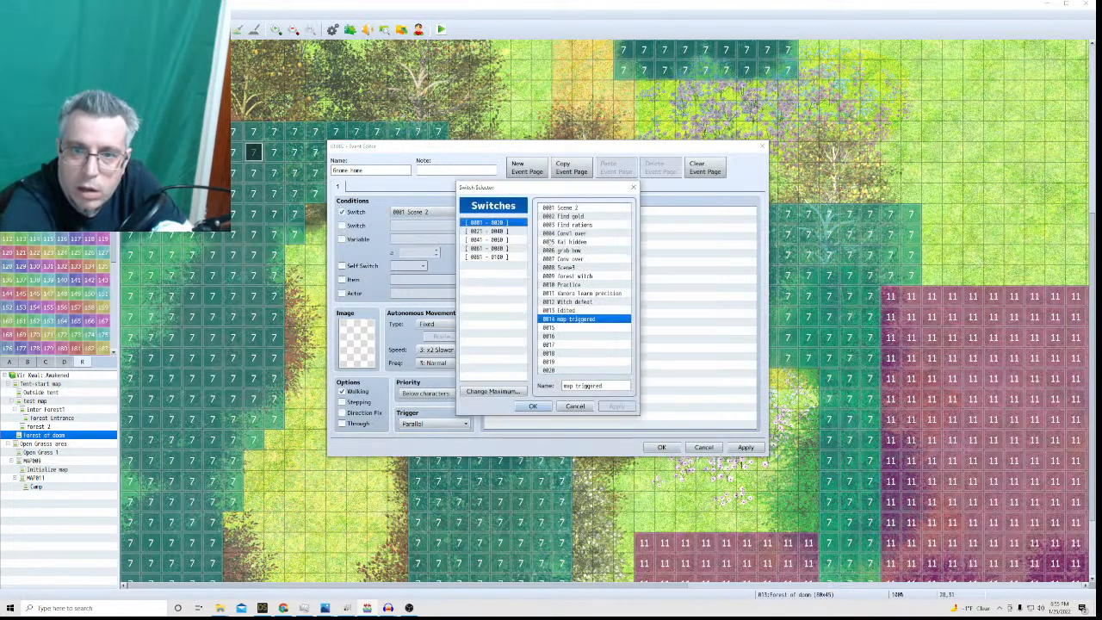
pyautogui.click(575, 330)
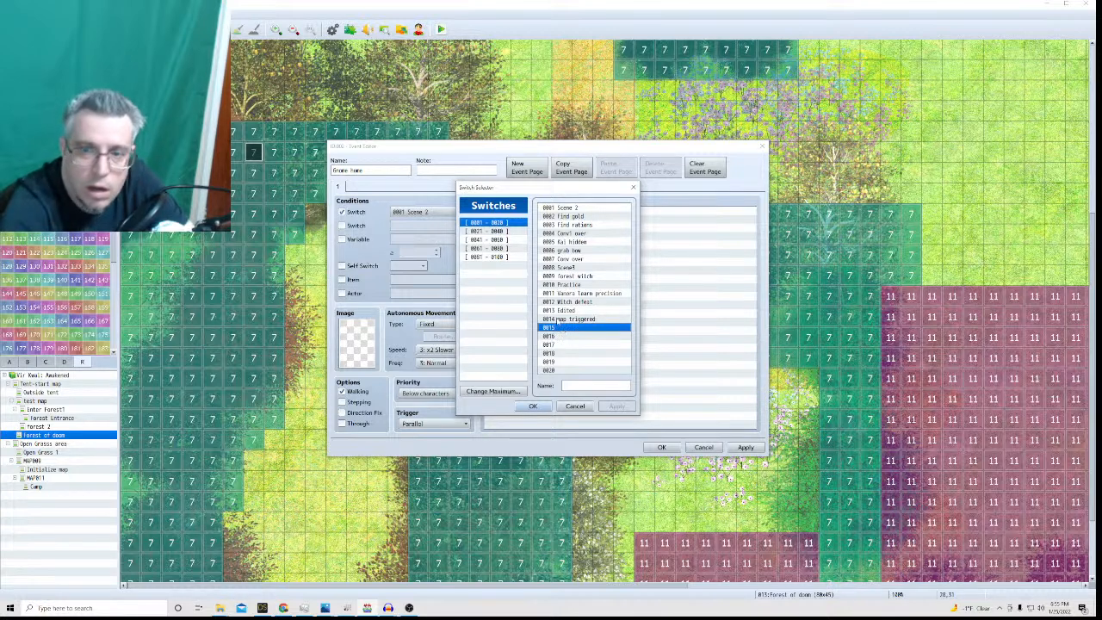
pyautogui.click(592, 389)
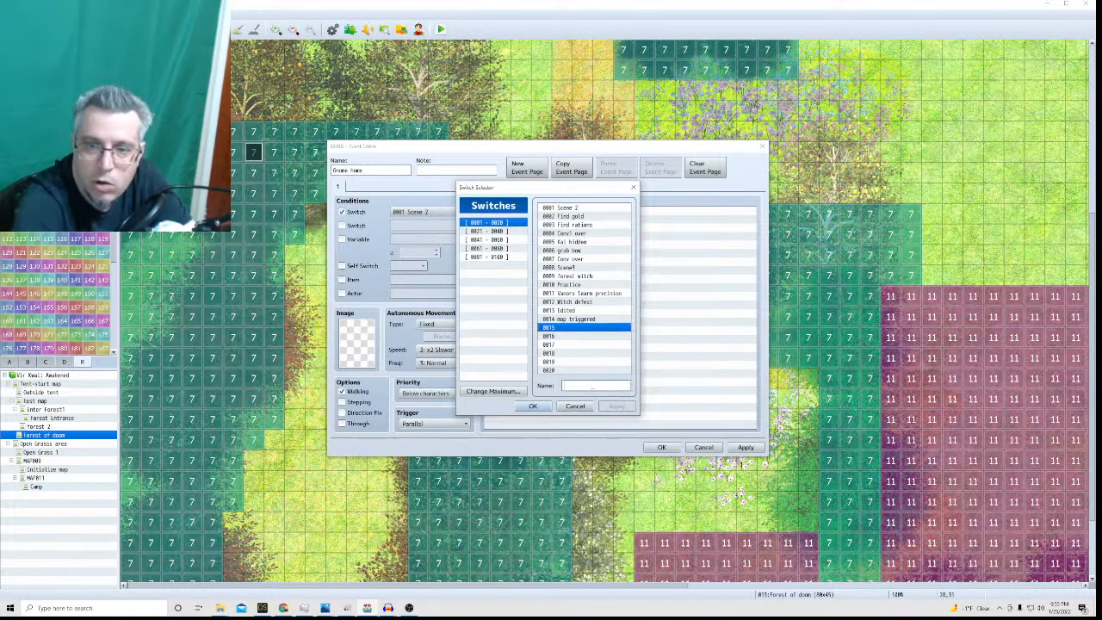
# Name switch 0015 "Gnome home" and assign it, turn off the event's switch condition, and save the Gnome home event.
pyautogui.write('Gnome')
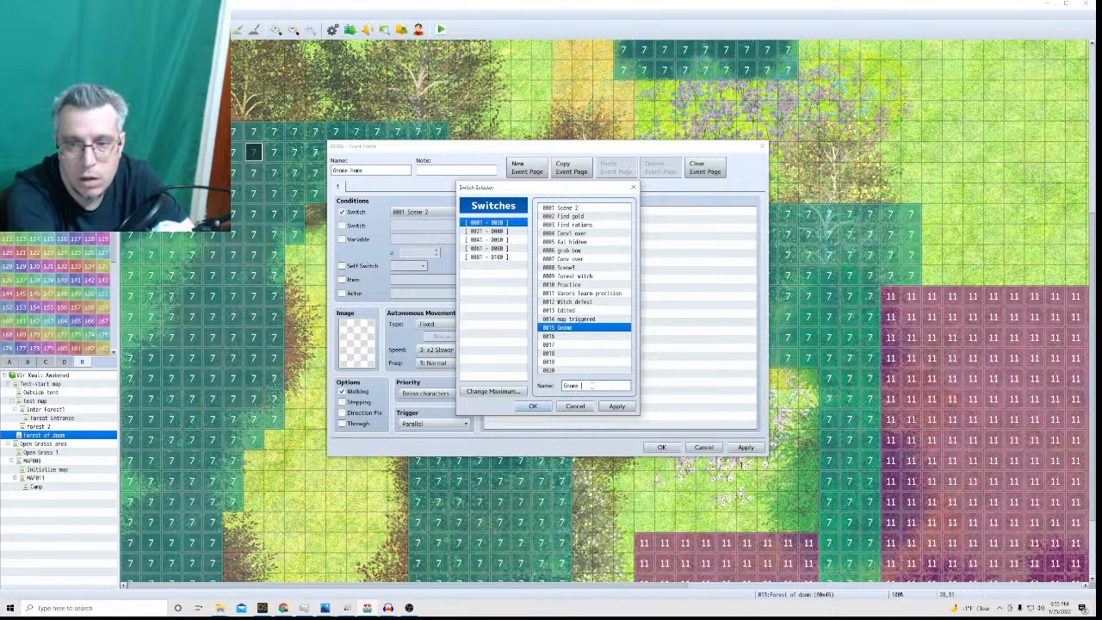
pyautogui.write(' home')
pyautogui.click(533, 405)
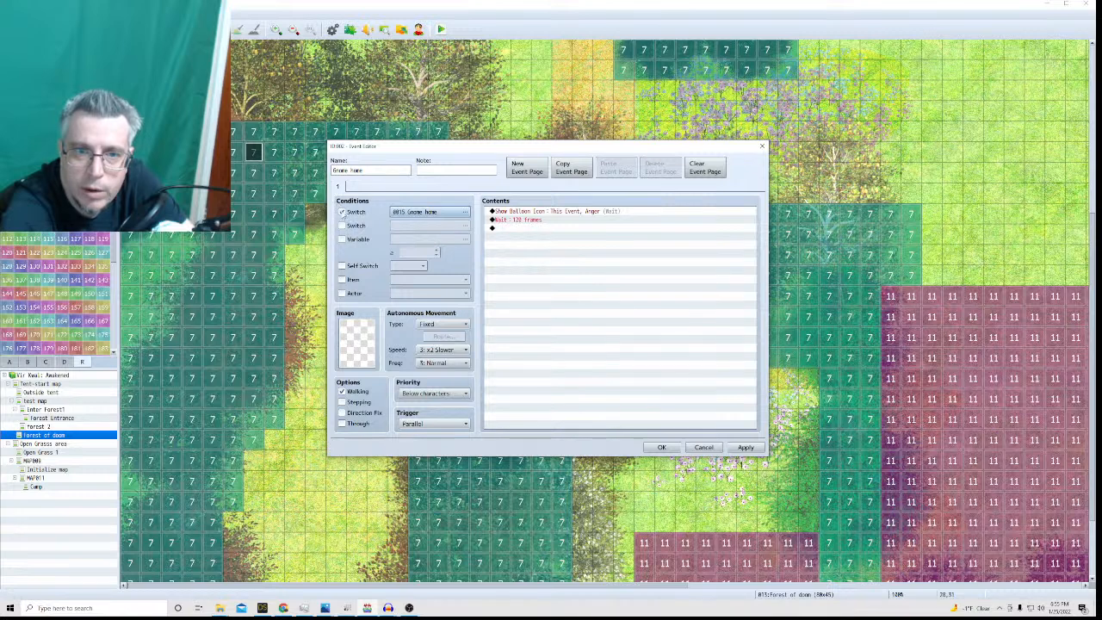
pyautogui.click(342, 211)
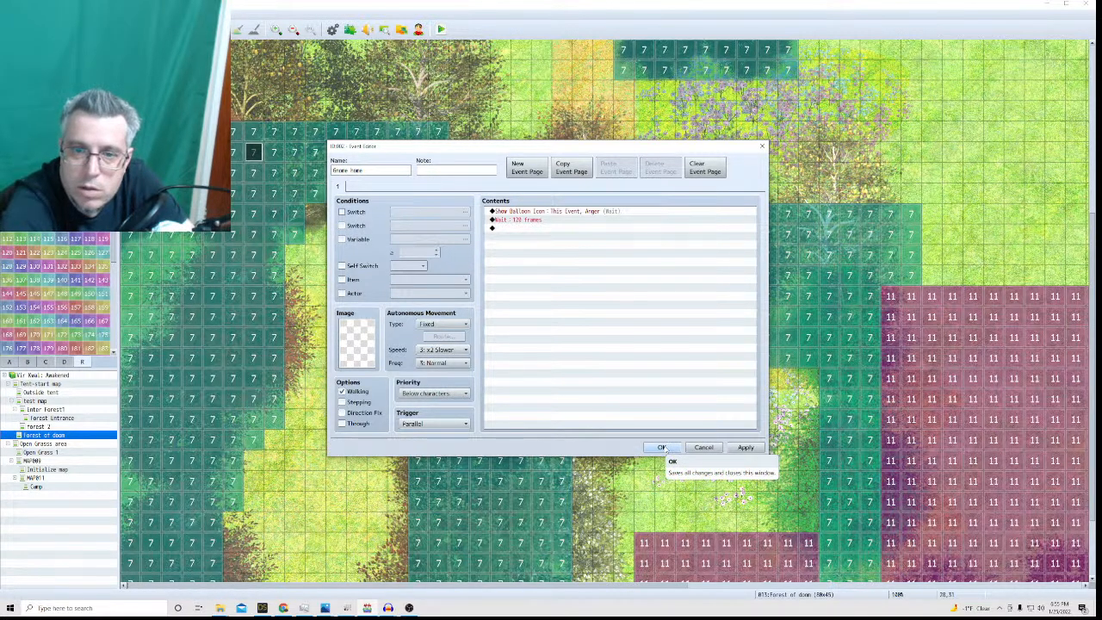
pyautogui.click(661, 447)
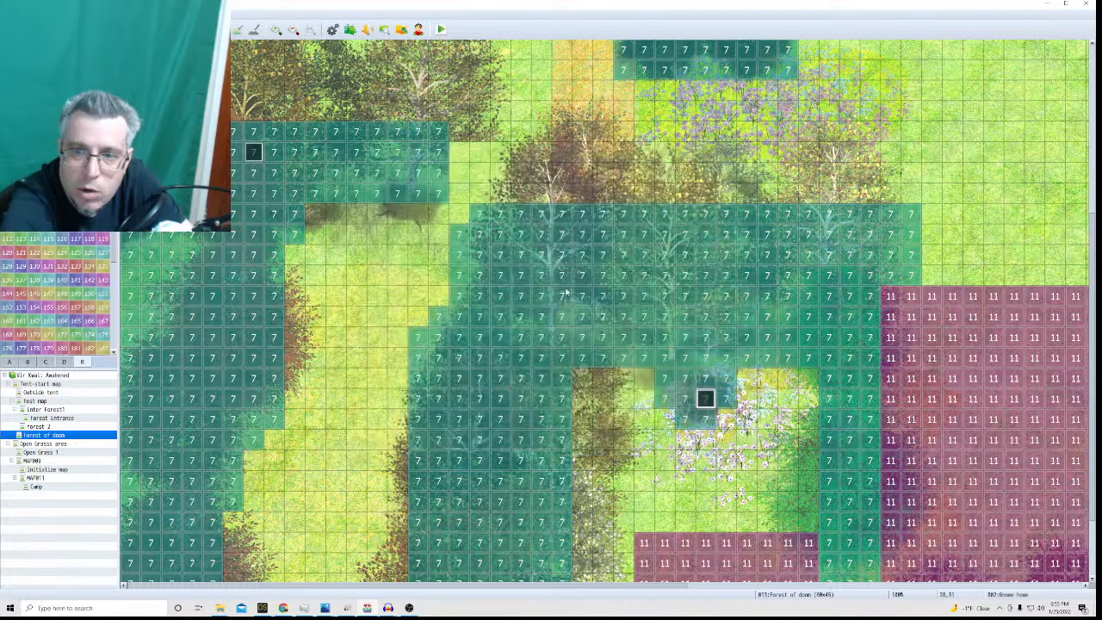
# Save the game changes and playtest from the File 2 save, checking the balloon icon at the gnome home before closing the test.
pyautogui.click(441, 29)
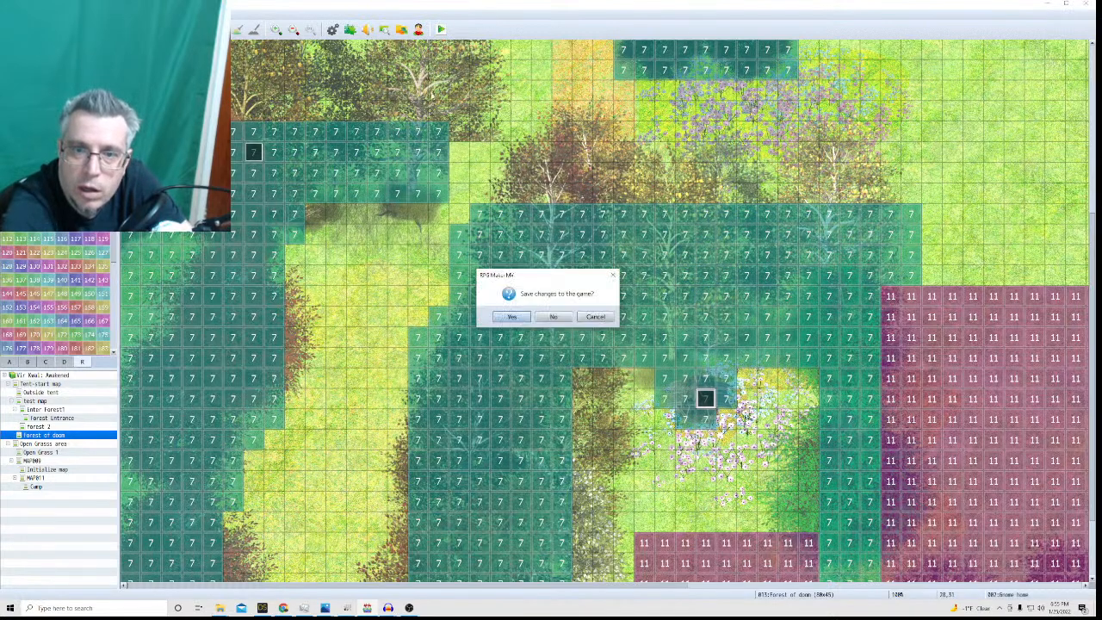
pyautogui.click(511, 317)
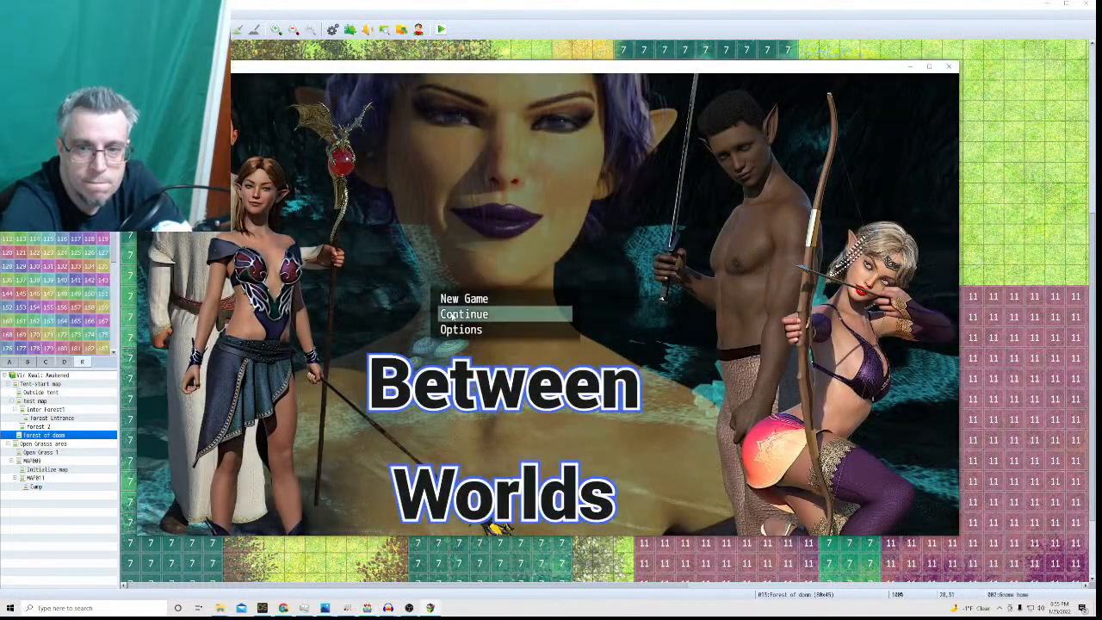
pyautogui.click(452, 316)
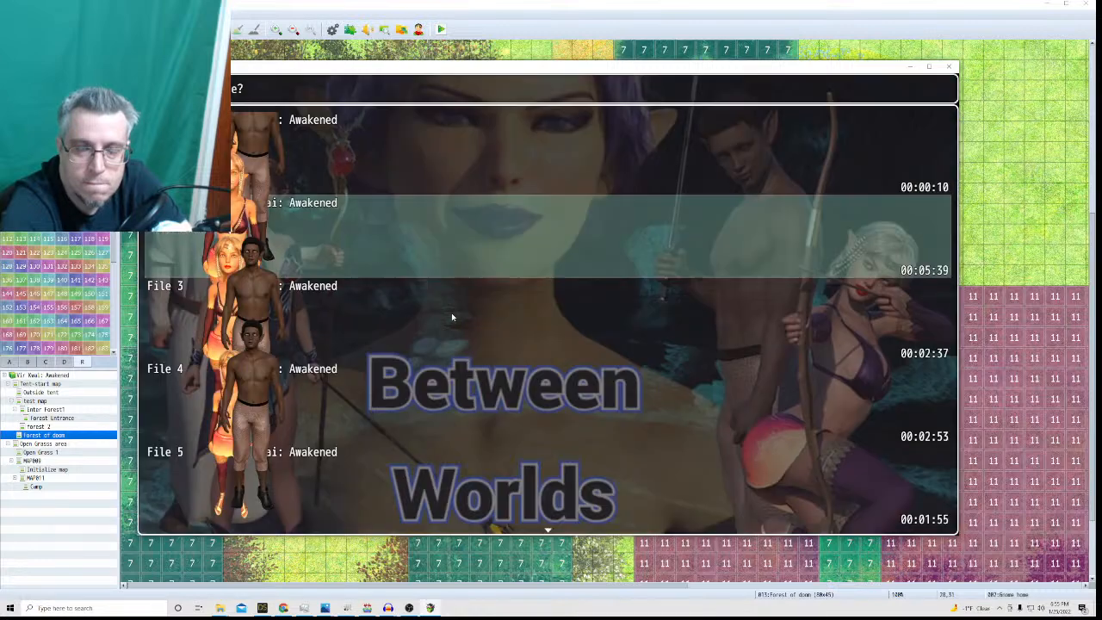
pyautogui.click(287, 248)
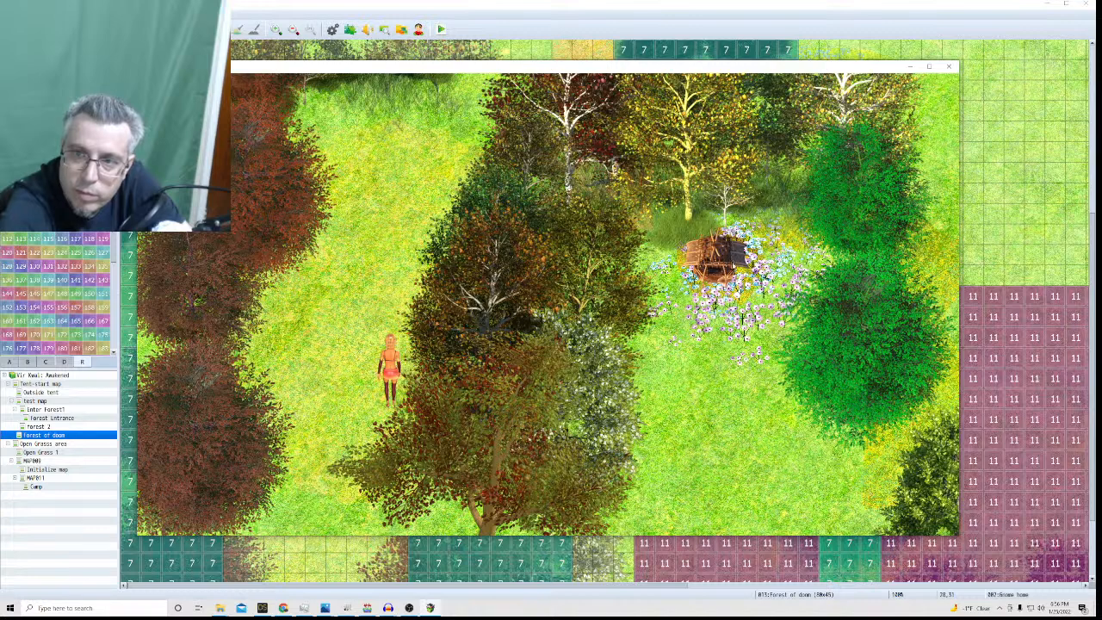
pyautogui.click(332, 319)
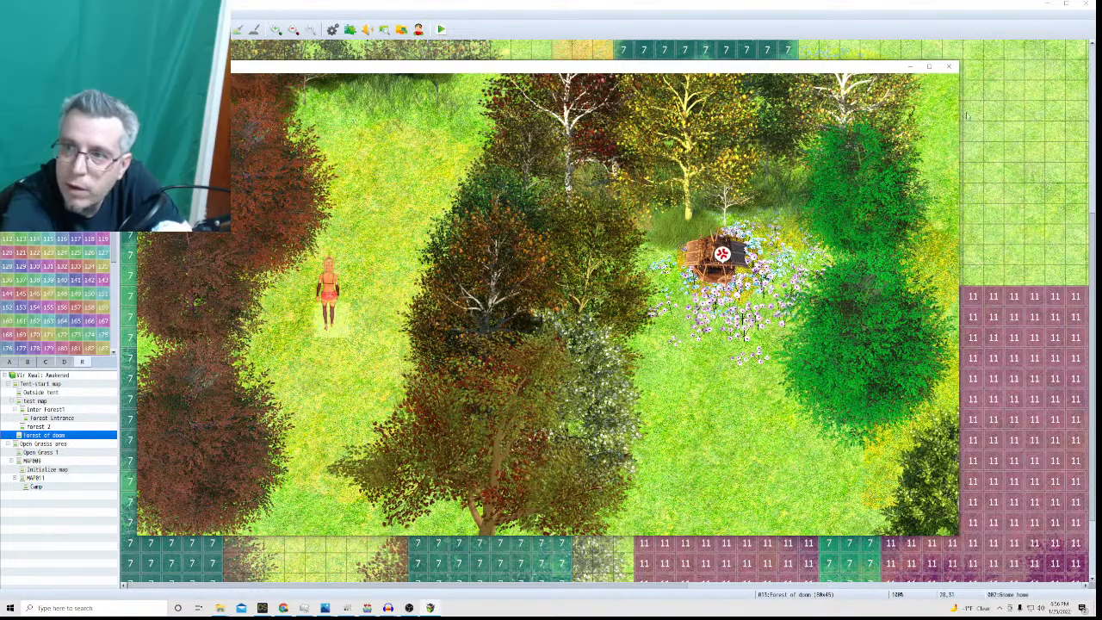
pyautogui.click(947, 66)
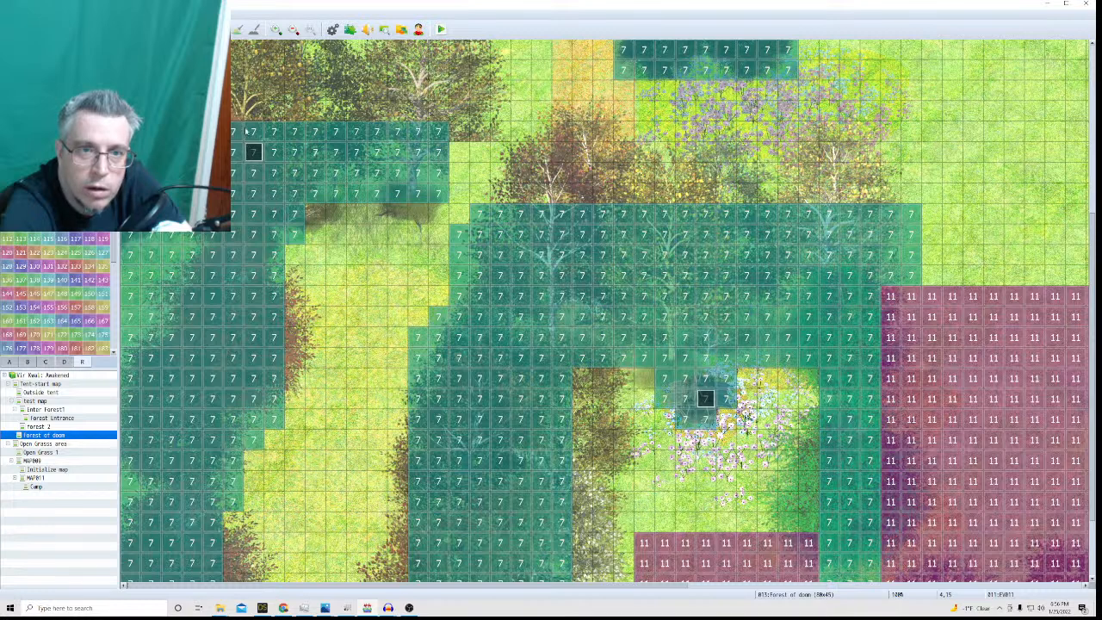
# Create an event at tile 1,15 of the Forest of doom map, named "begining coversation", with a Parallel trigger.
pyautogui.doubleClick(705, 398)
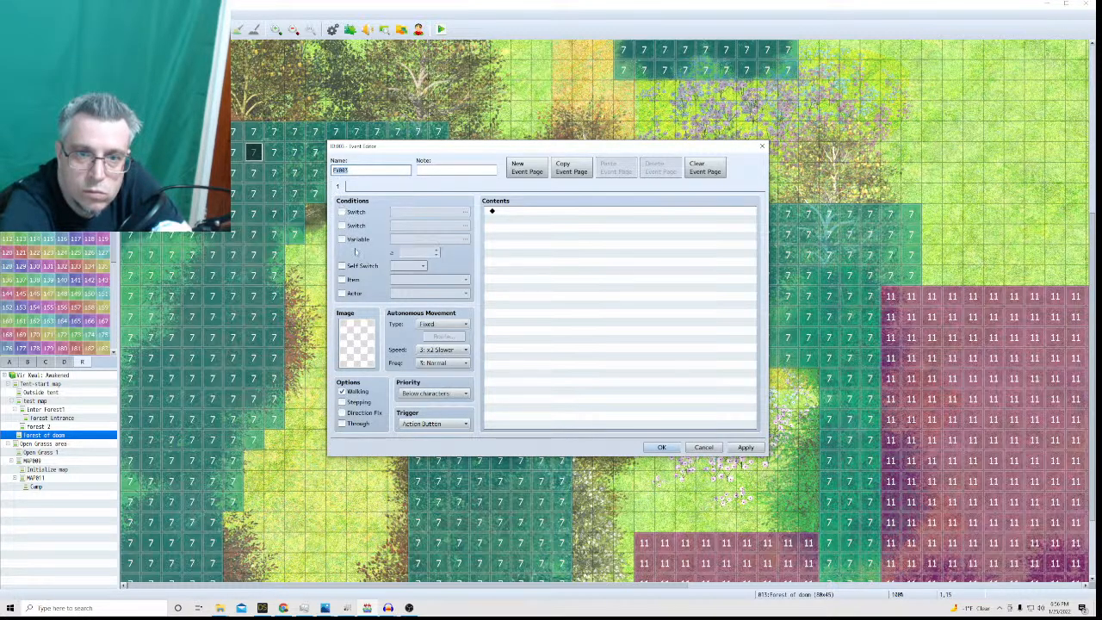
pyautogui.click(433, 423)
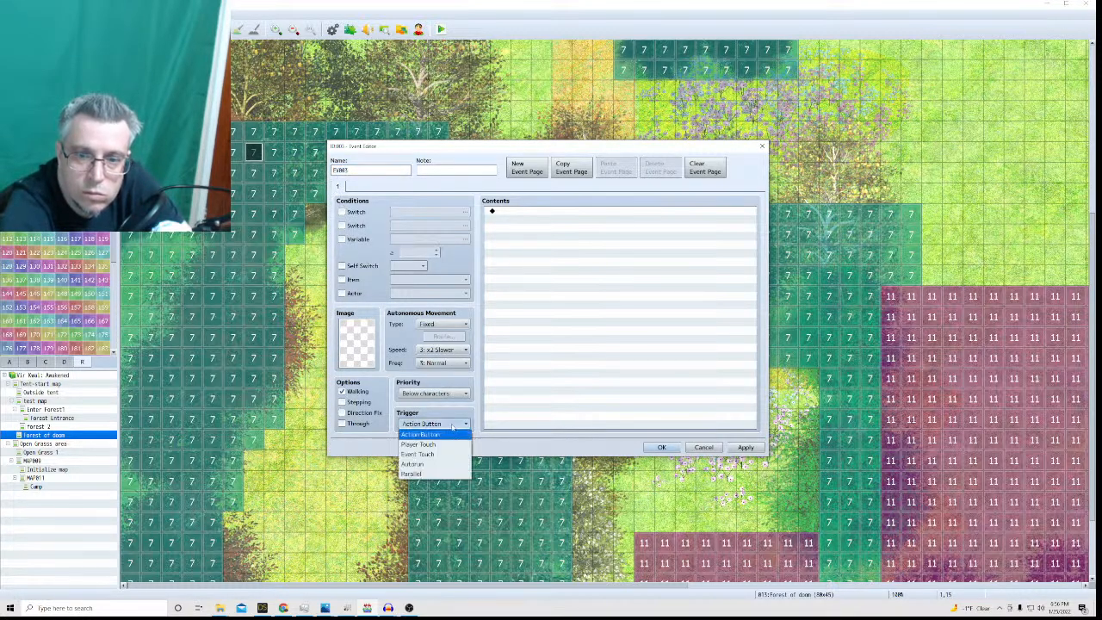
pyautogui.click(441, 473)
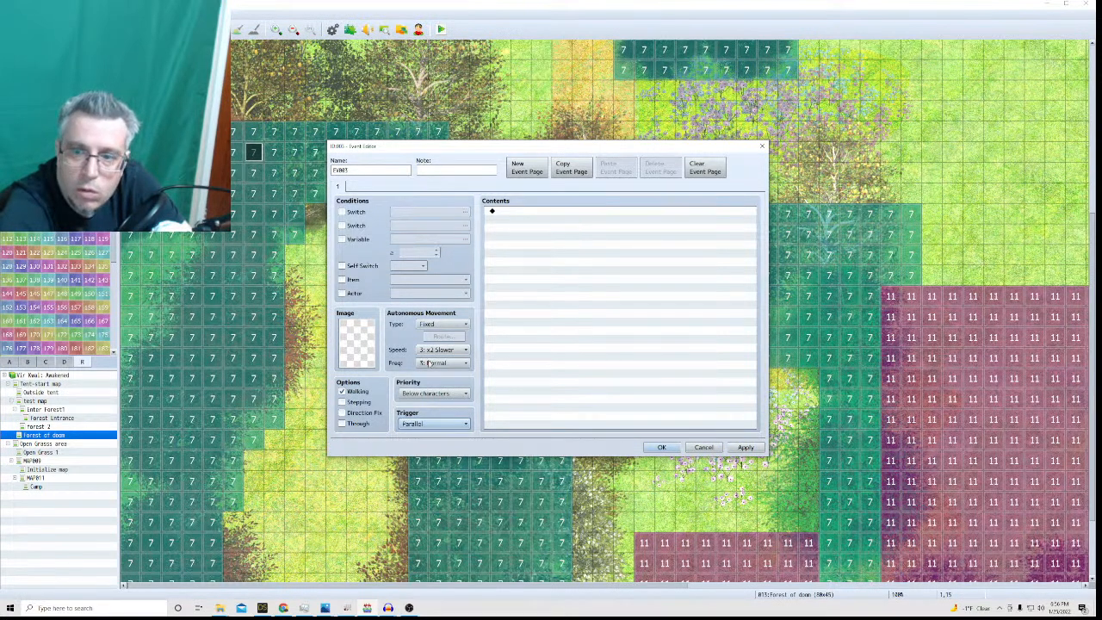
pyautogui.moveTo(558, 148); pyautogui.dragTo(455, 241)
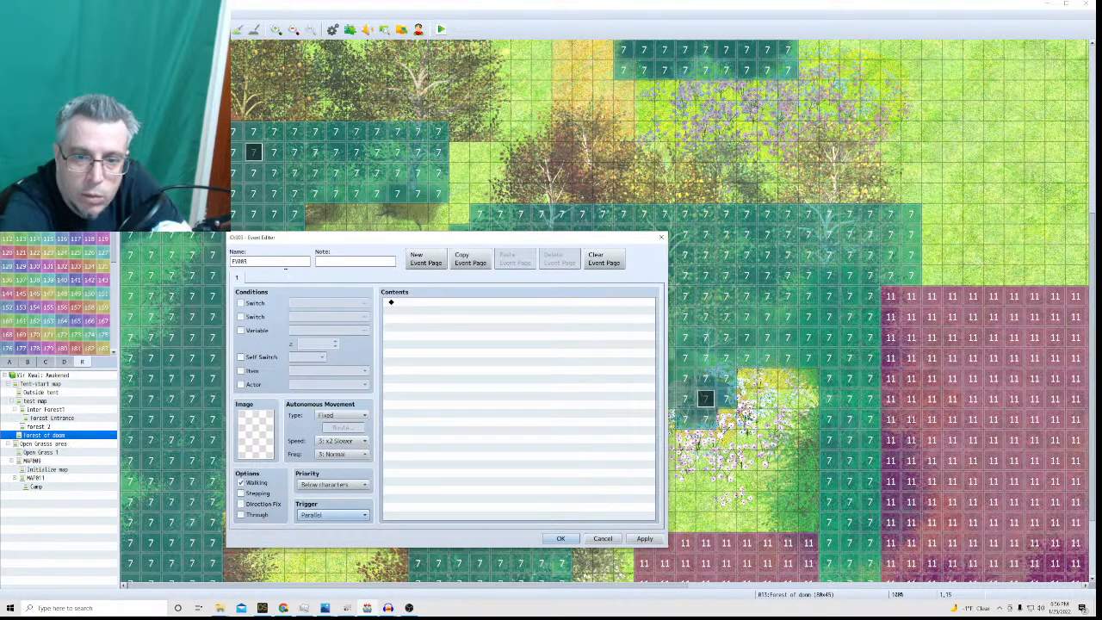
pyautogui.moveTo(286, 262); pyautogui.dragTo(226, 266)
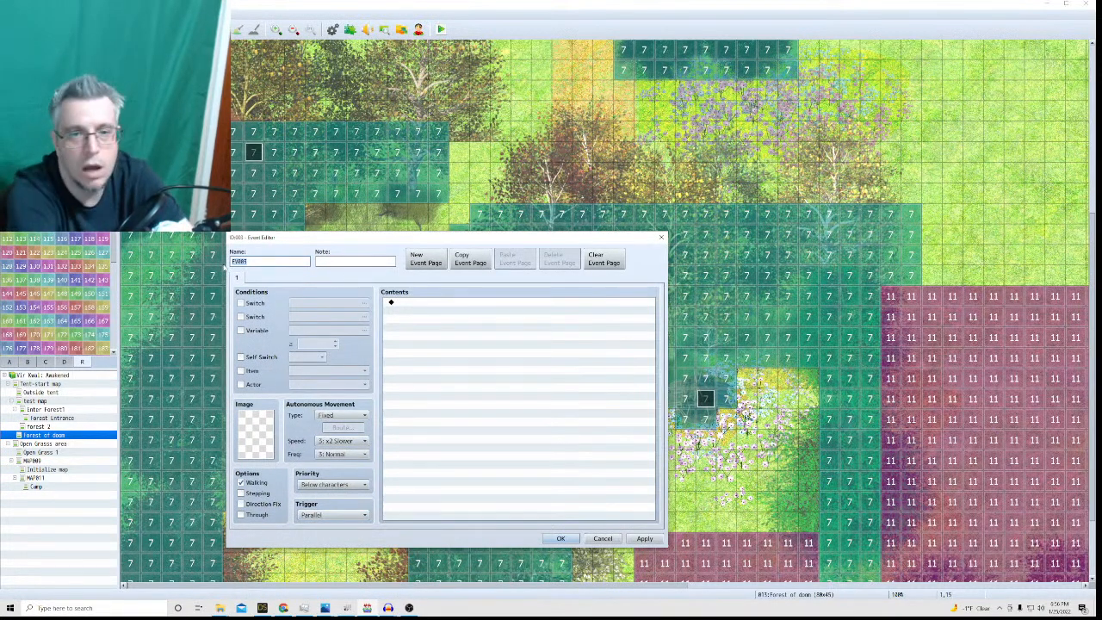
pyautogui.write('b')
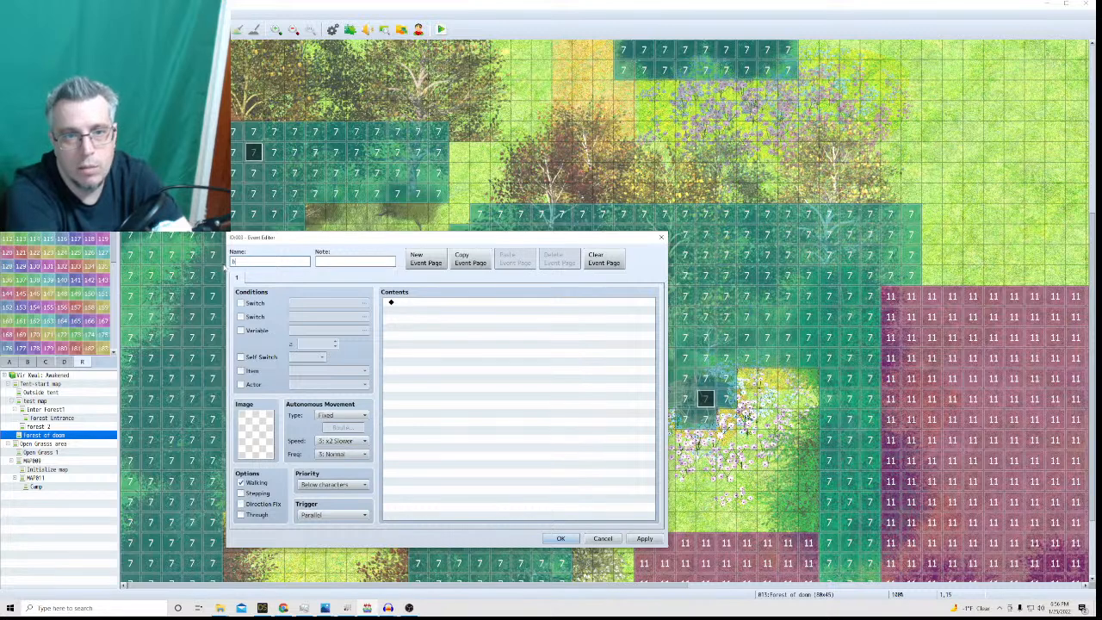
pyautogui.write('eginn')
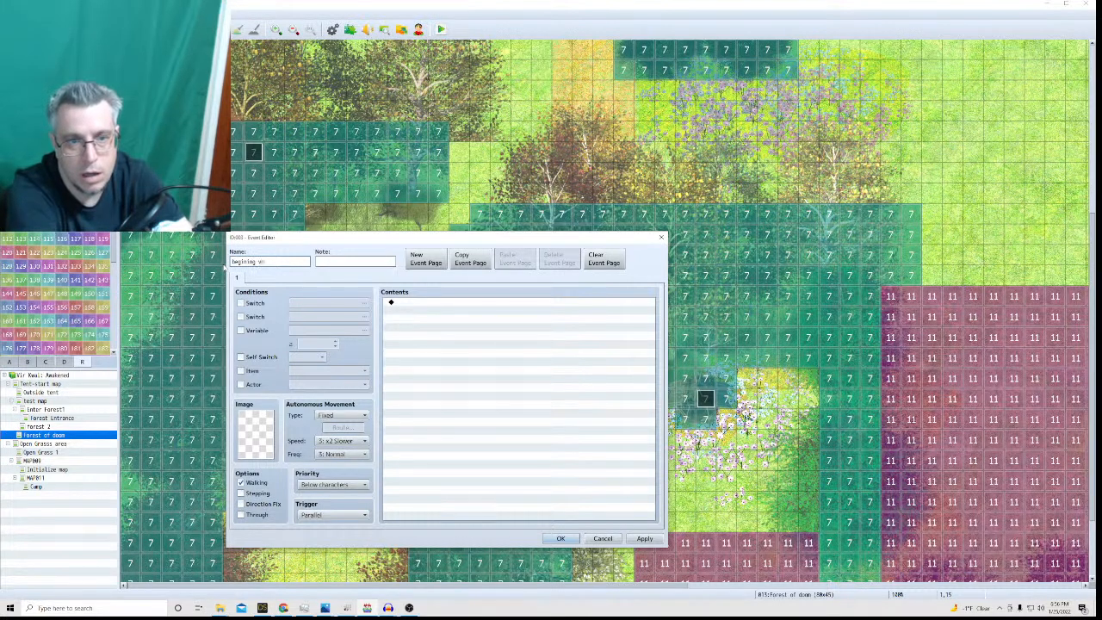
pyautogui.write('ing coversation')
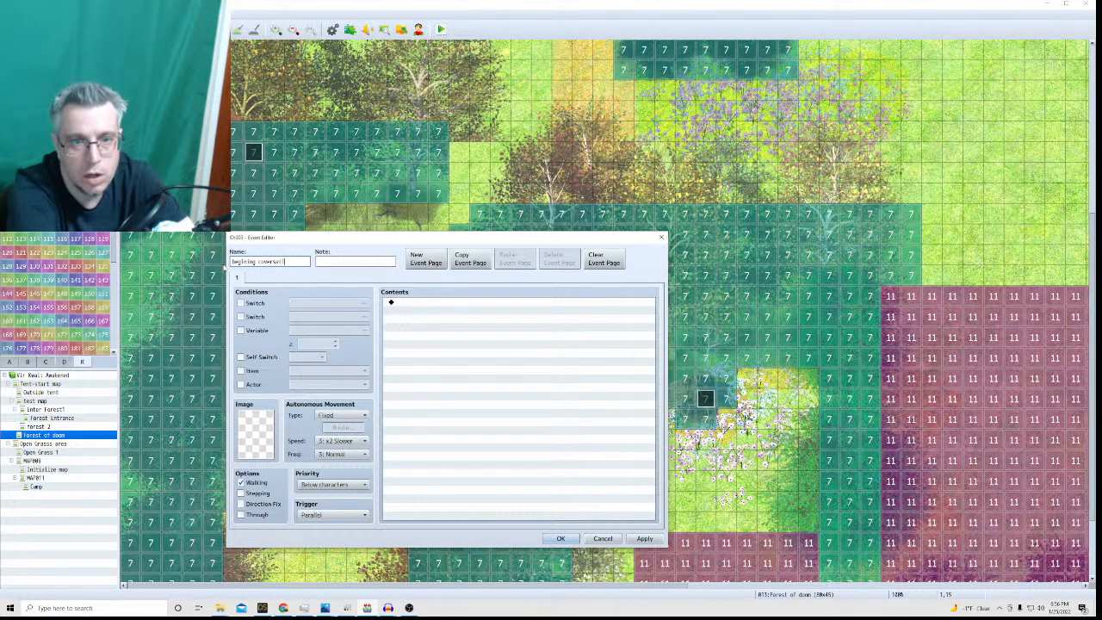
pyautogui.click(560, 538)
# Reopen the "begining coversation" event and start a Show Text command in its empty contents.
pyautogui.scroll(-3, 323, 439)
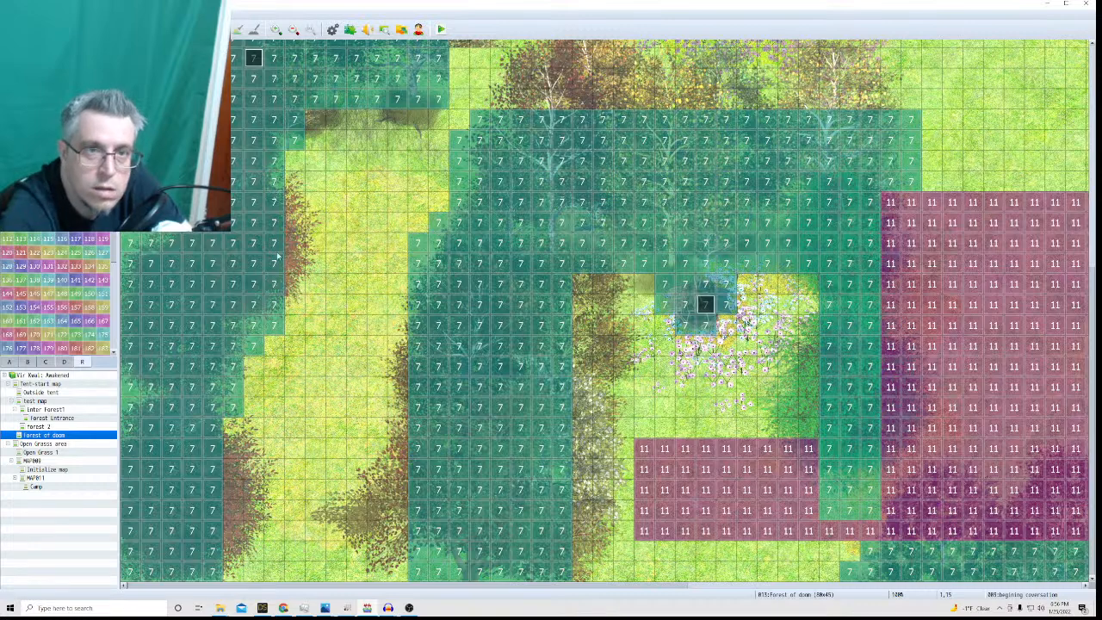
pyautogui.scroll(4, 304, 546)
pyautogui.doubleClick(151, 121)
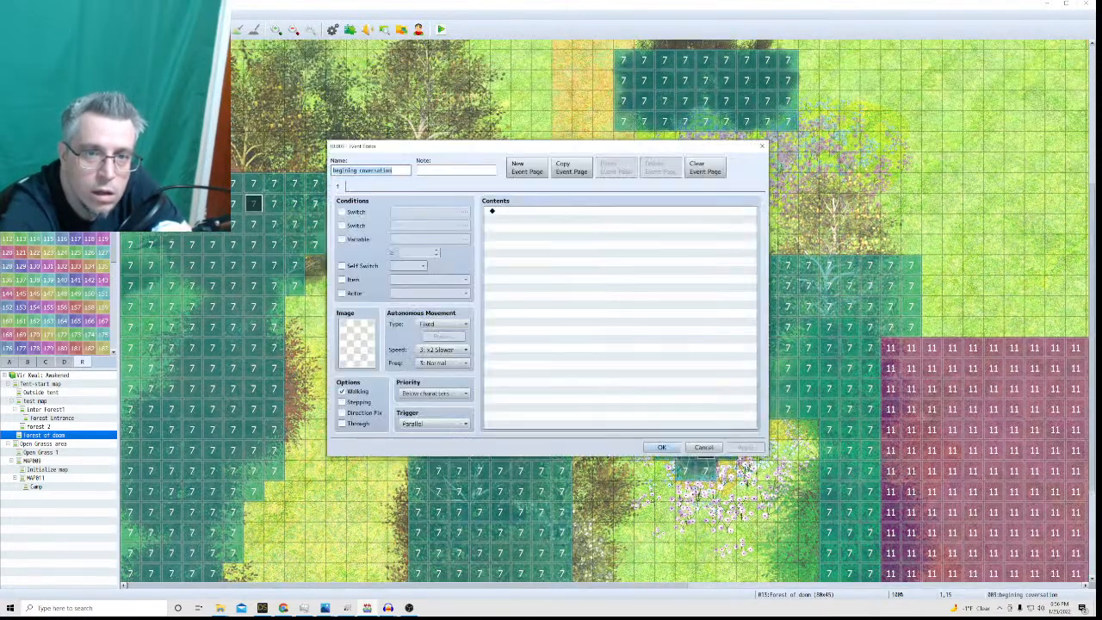
pyautogui.doubleClick(515, 210)
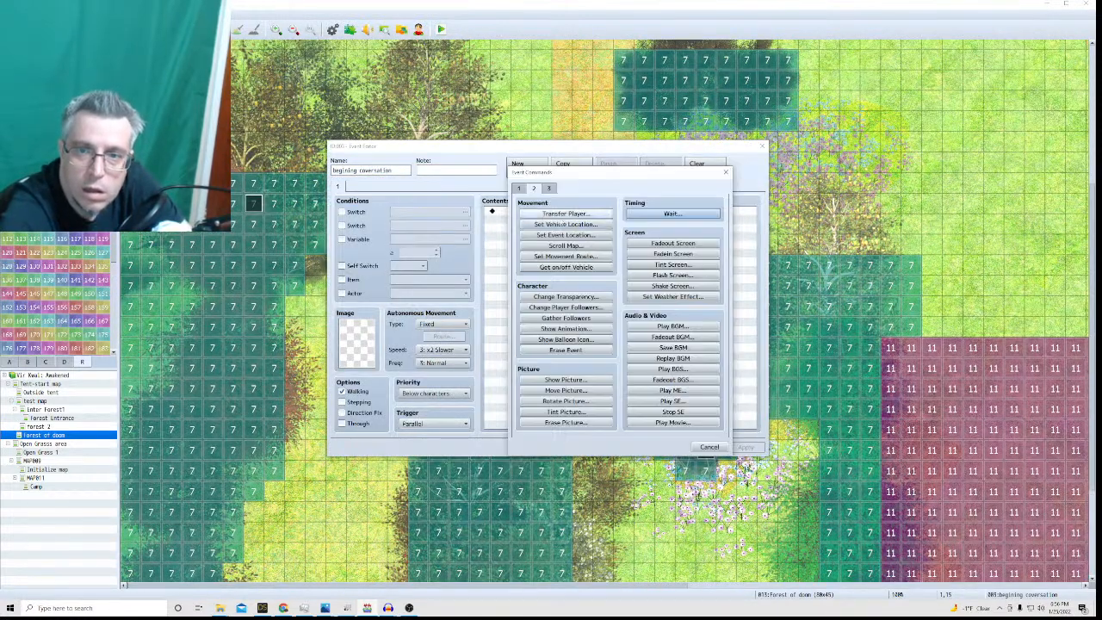
pyautogui.click(519, 188)
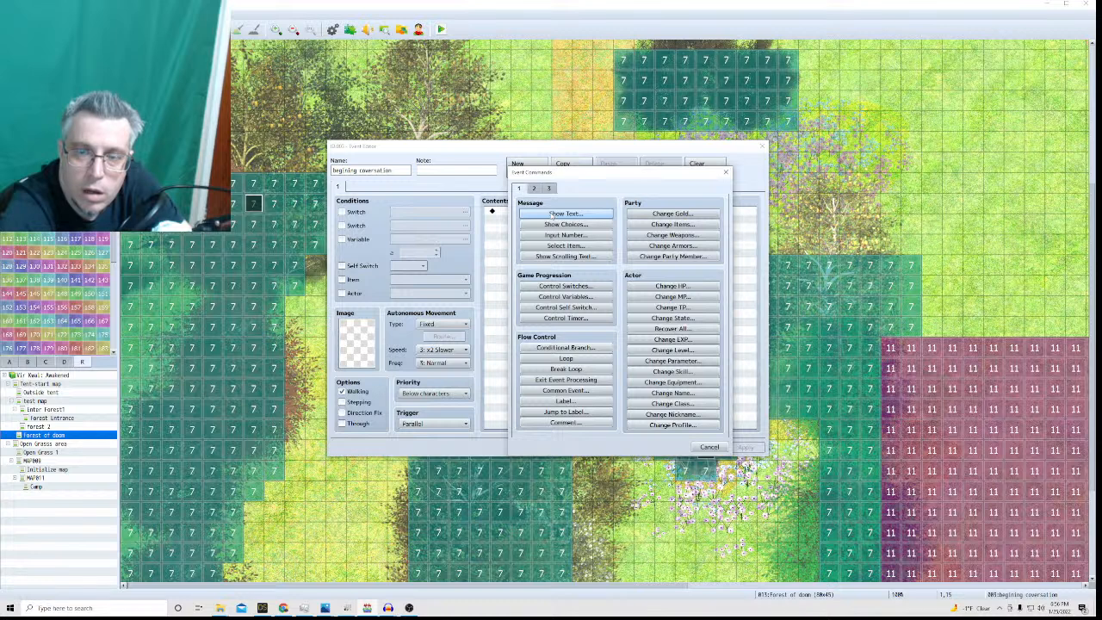
pyautogui.click(551, 214)
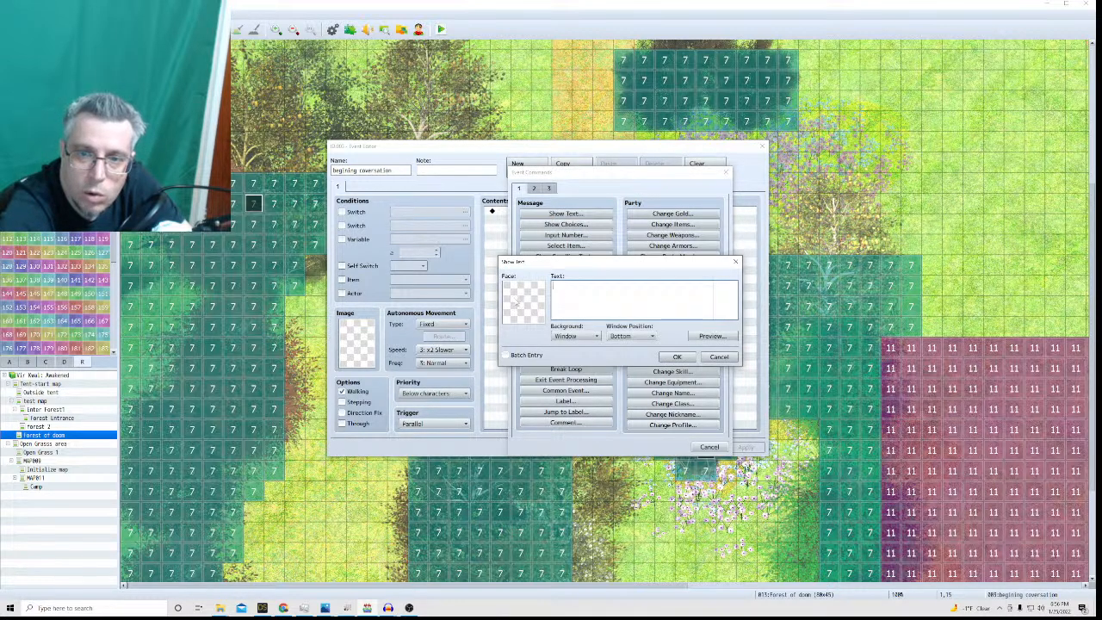
# Browse the Van3 and Van4 face sets and choose the second face in the lower row of Van3 for the message.
pyautogui.doubleClick(523, 301)
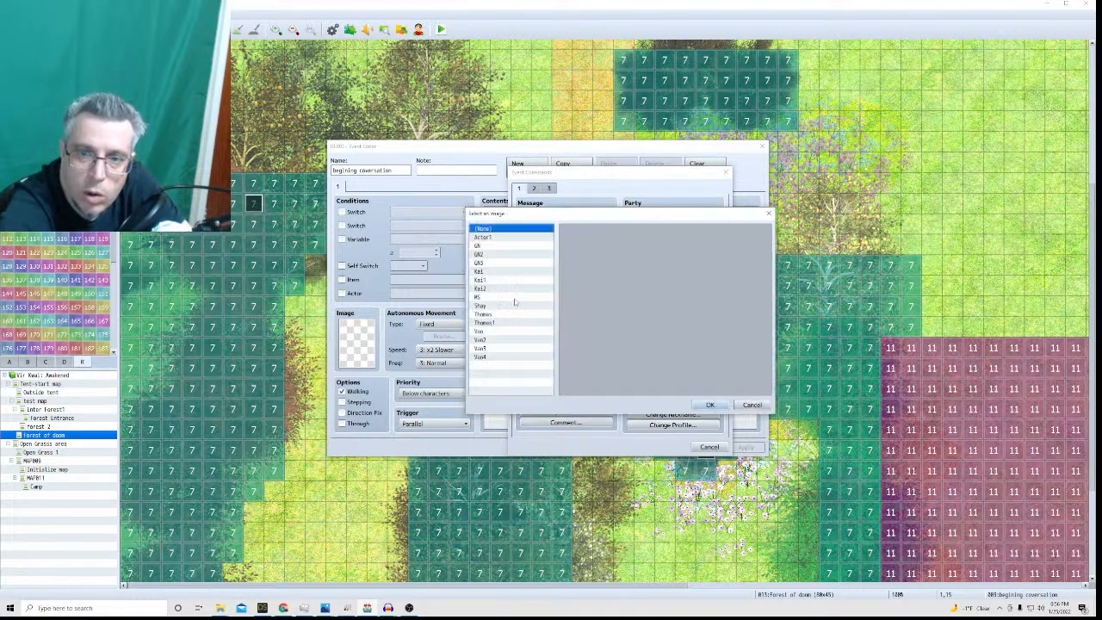
pyautogui.click(480, 357)
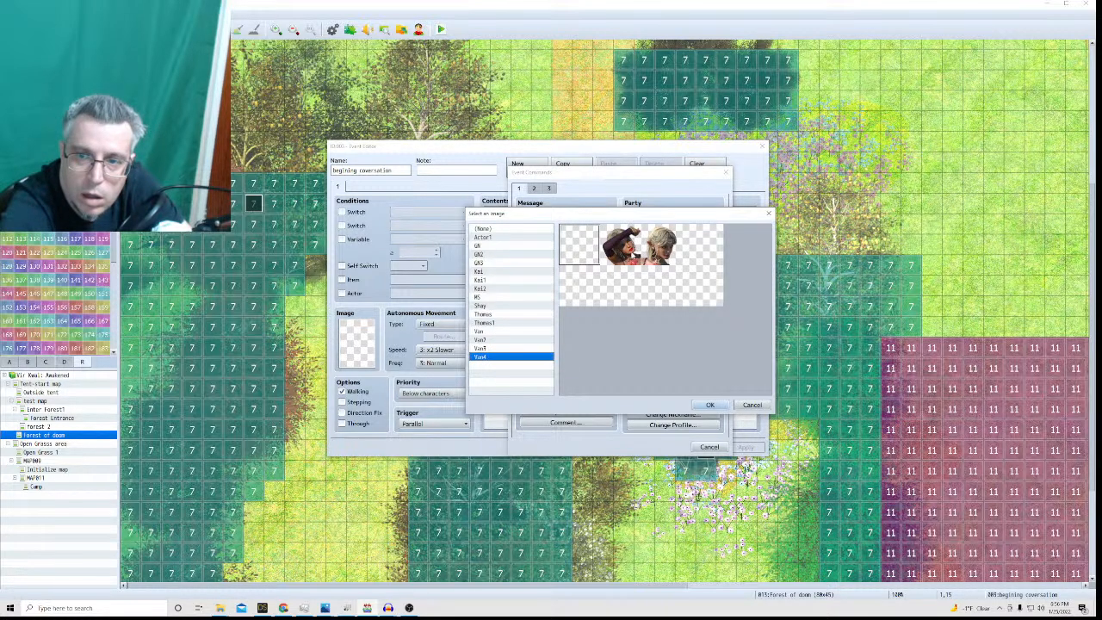
pyautogui.click(508, 348)
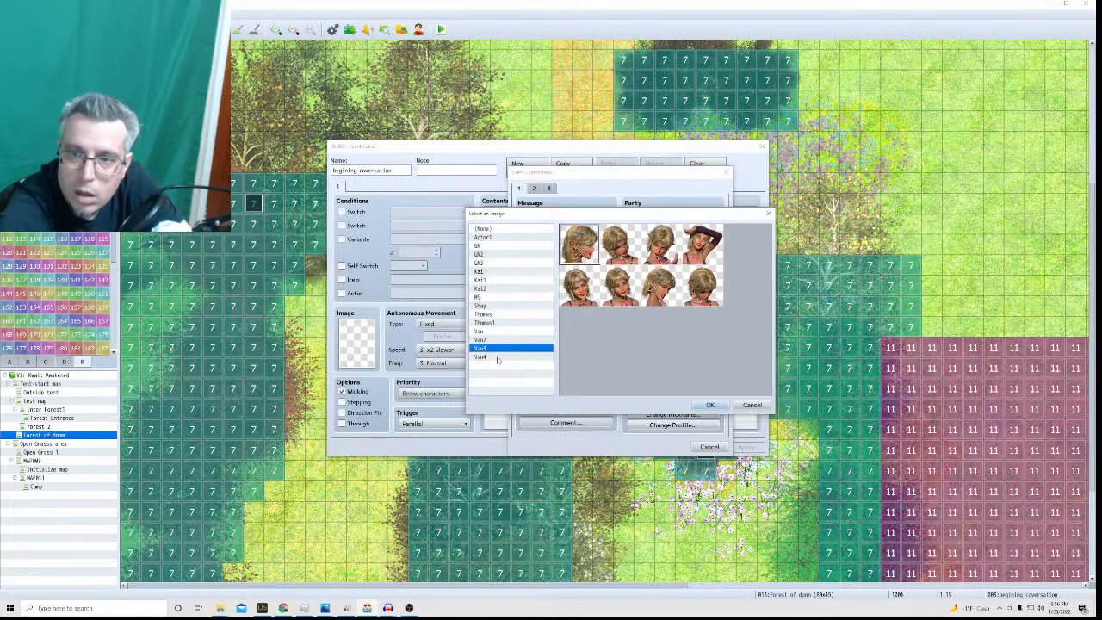
pyautogui.click(498, 357)
pyautogui.click(658, 248)
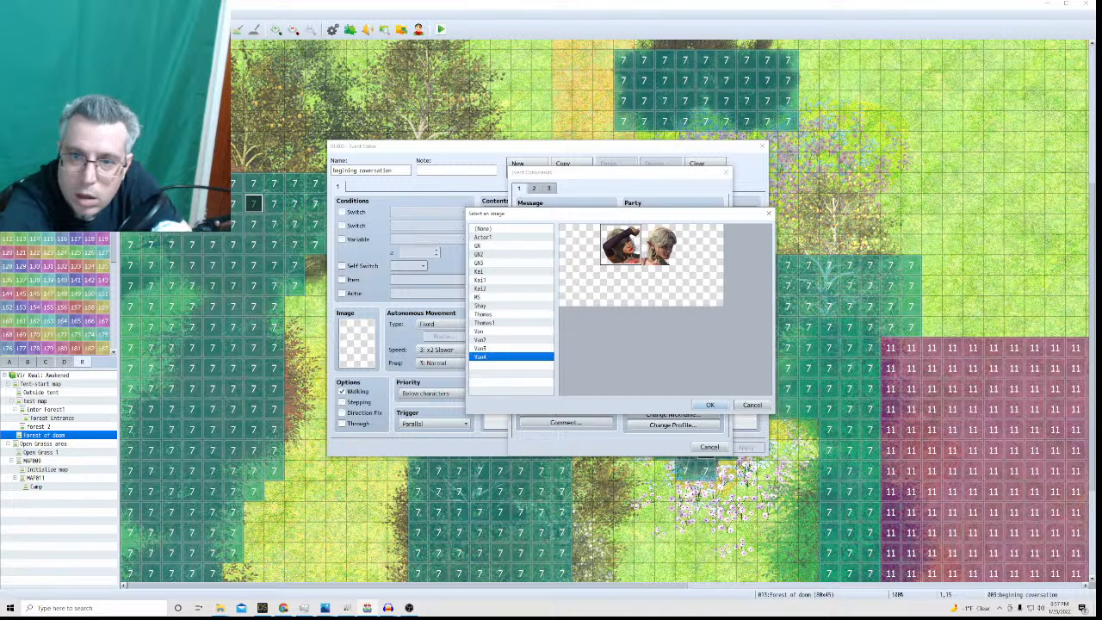
pyautogui.click(498, 348)
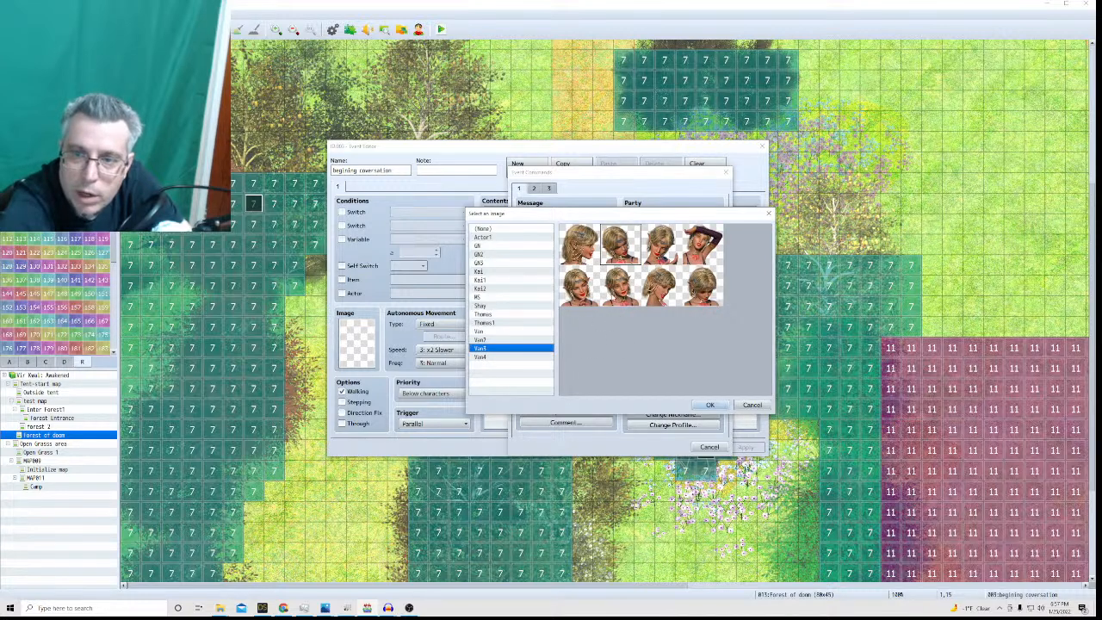
pyautogui.doubleClick(619, 293)
# Enter the message "Thank you for being loyal to me." and add it to the event's contents.
pyautogui.click(580, 291)
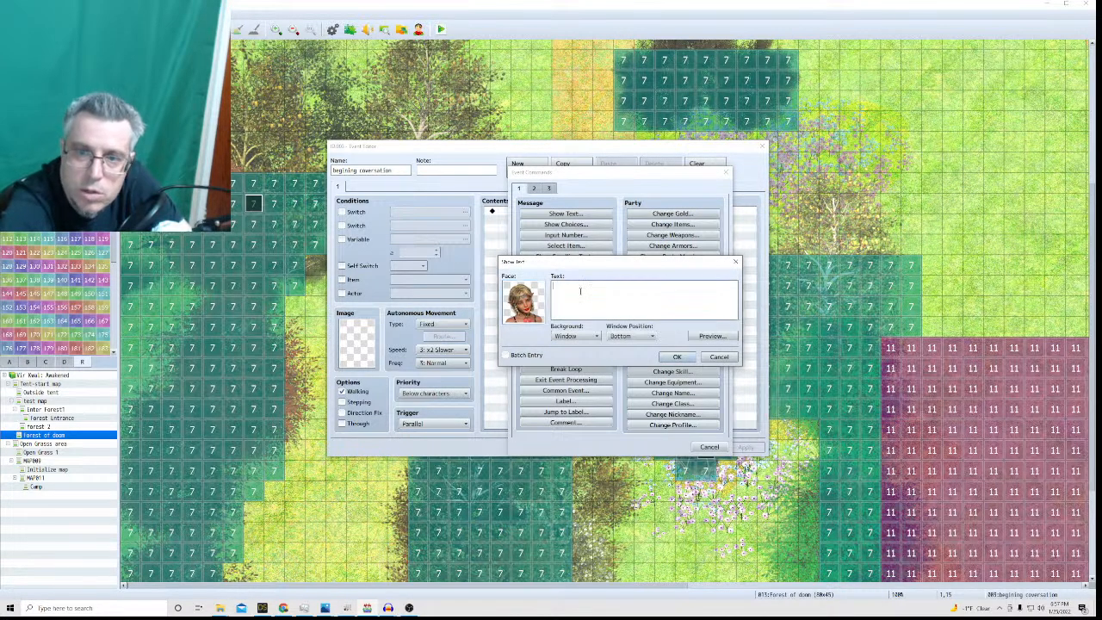
pyautogui.write('Than')
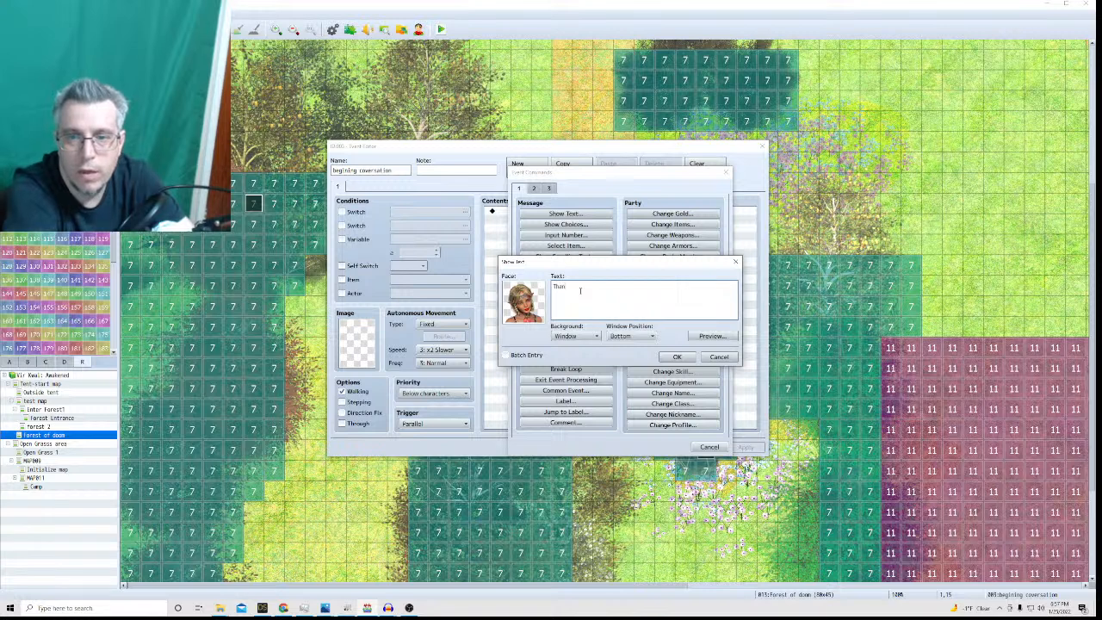
pyautogui.write('k you for')
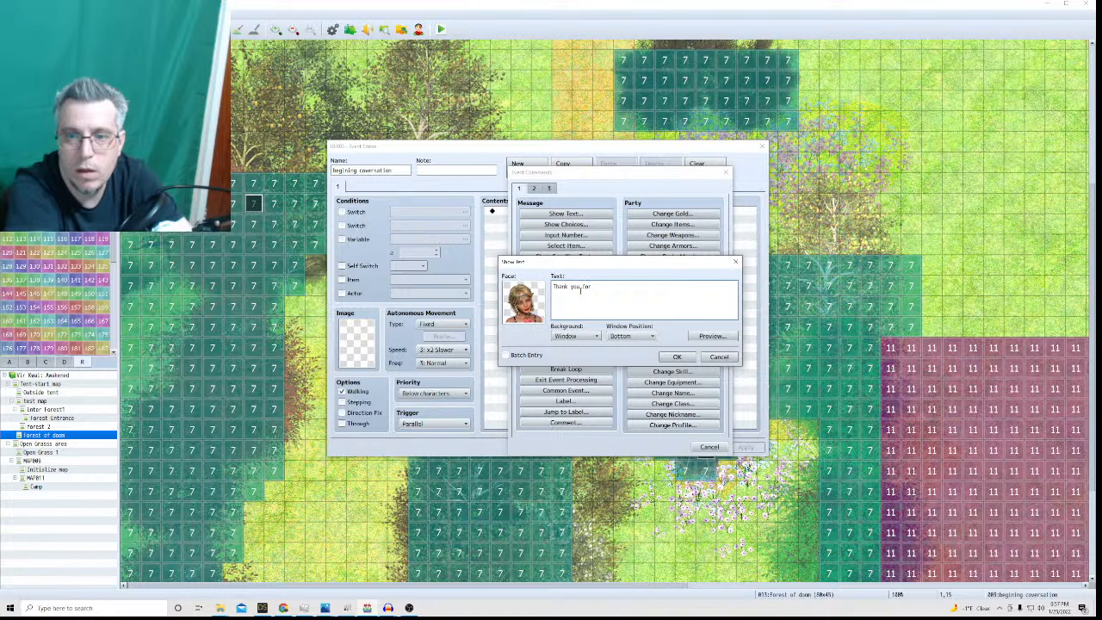
pyautogui.write('bring ')
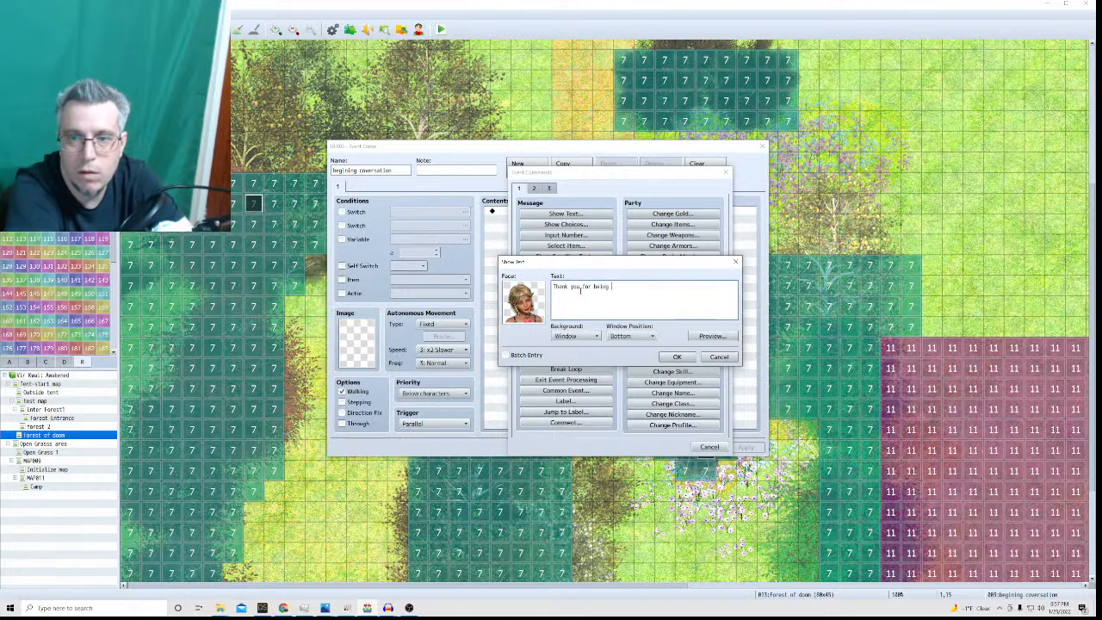
pyautogui.write('loyal to')
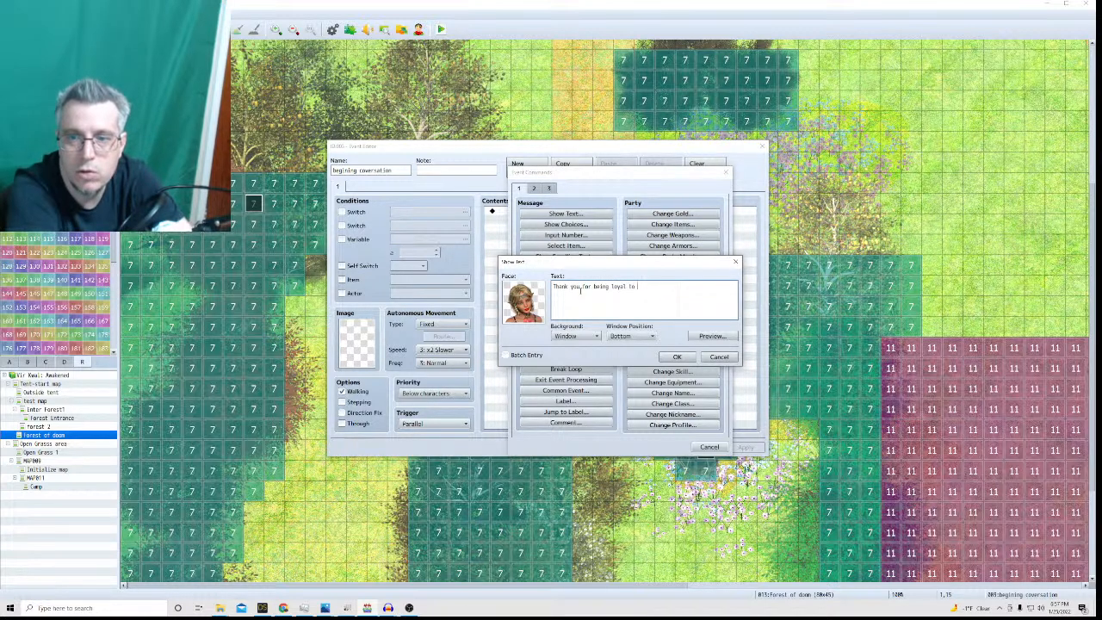
pyautogui.write(' me.')
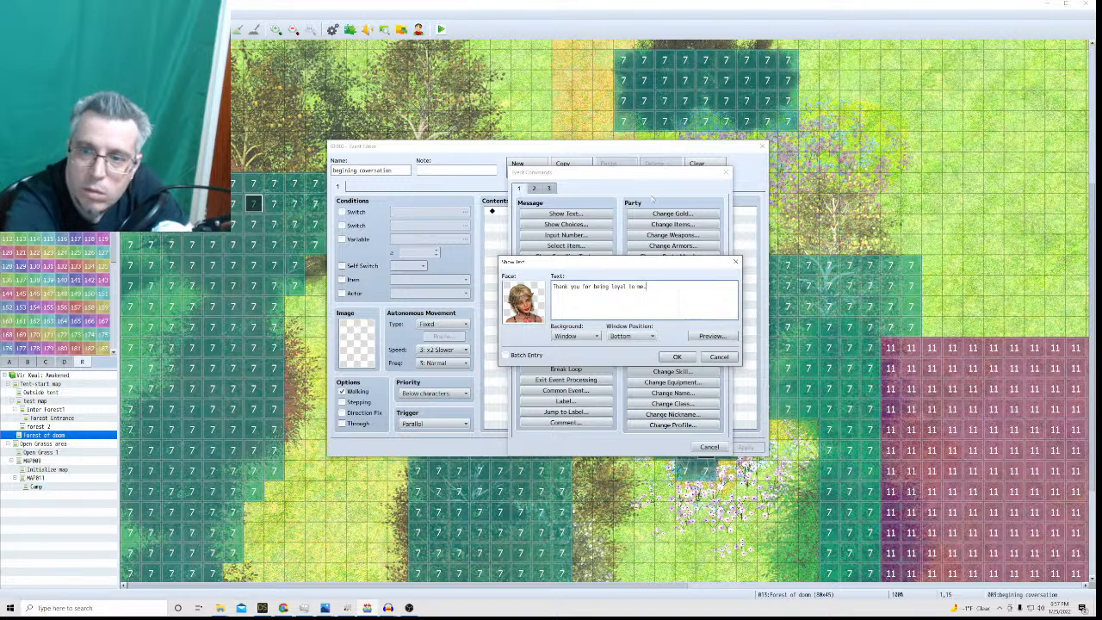
pyautogui.click(677, 356)
# Add a Wait command of 20 frames after the first message in the event's contents.
pyautogui.rightClick(538, 220)
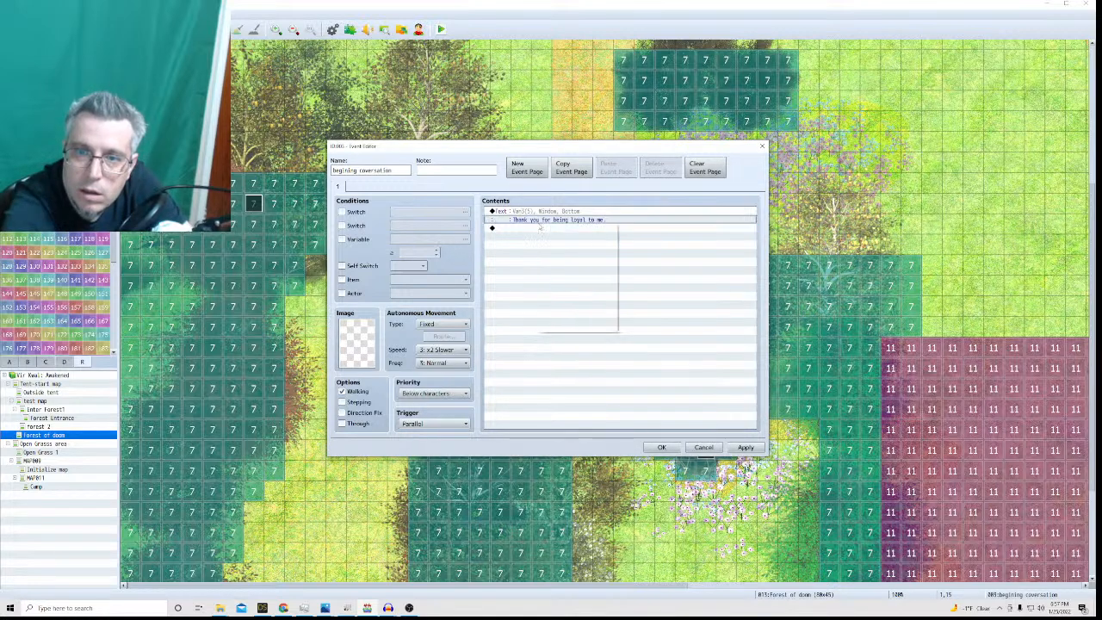
pyautogui.click(556, 230)
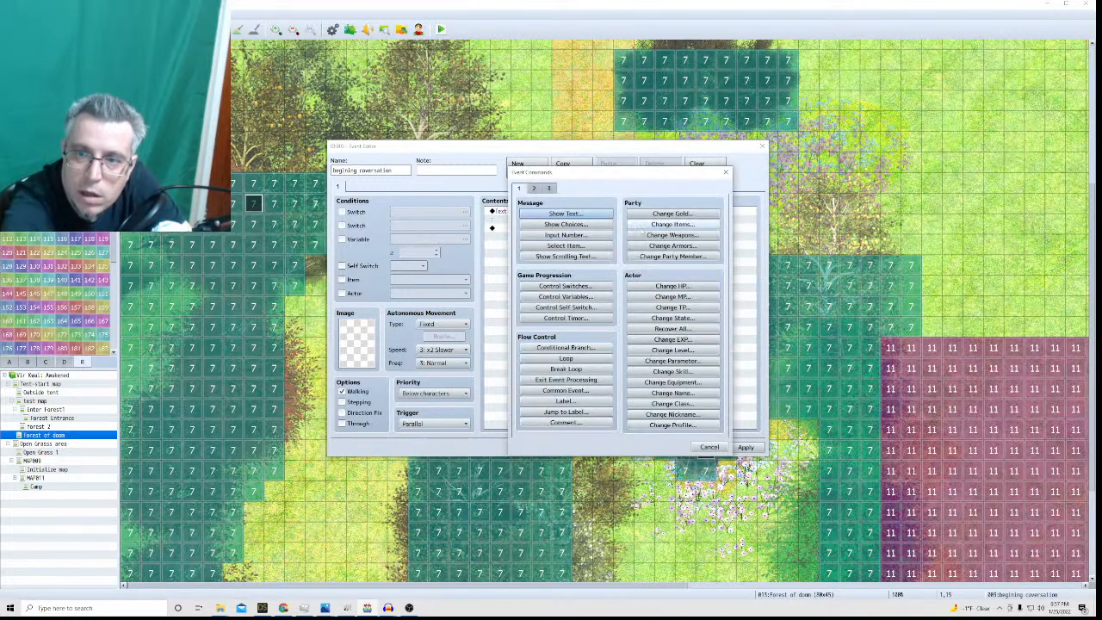
pyautogui.click(533, 188)
pyautogui.click(672, 214)
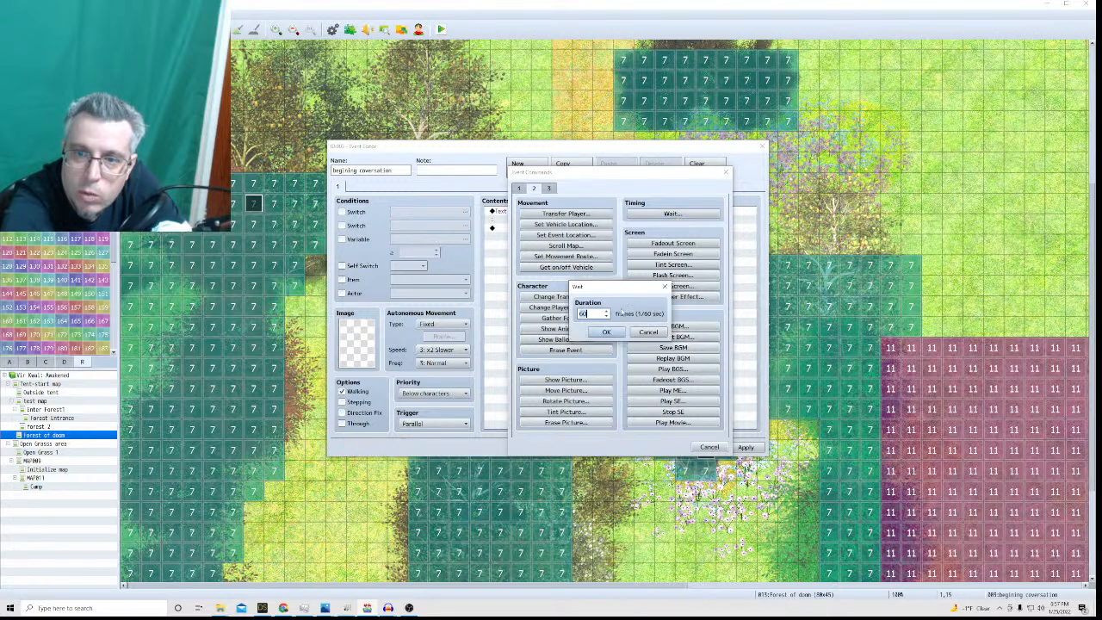
pyautogui.write('20')
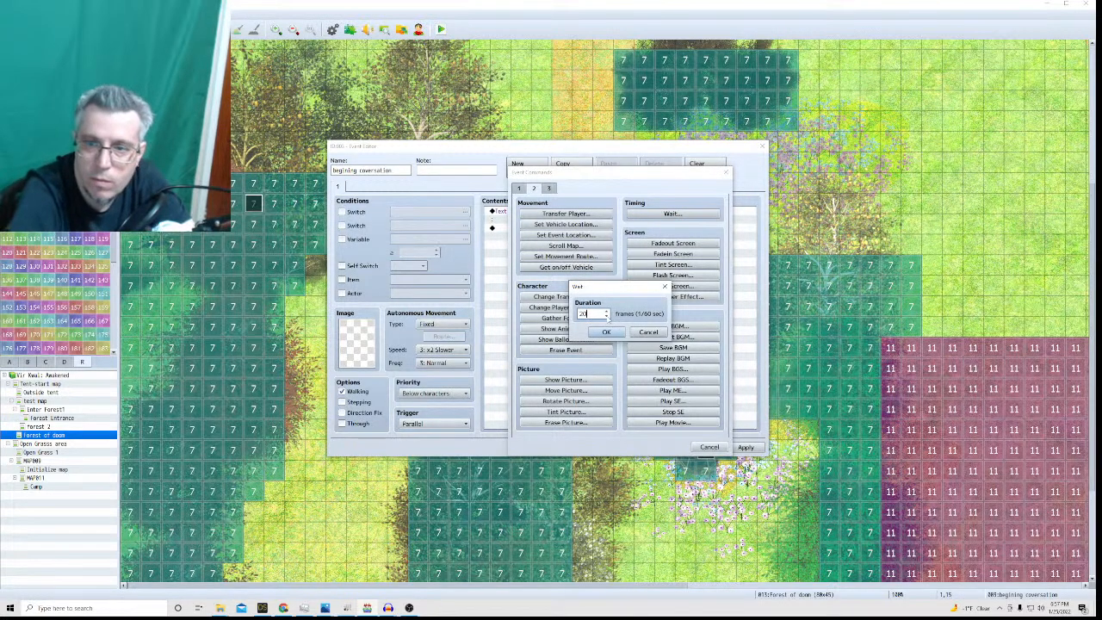
pyautogui.click(606, 332)
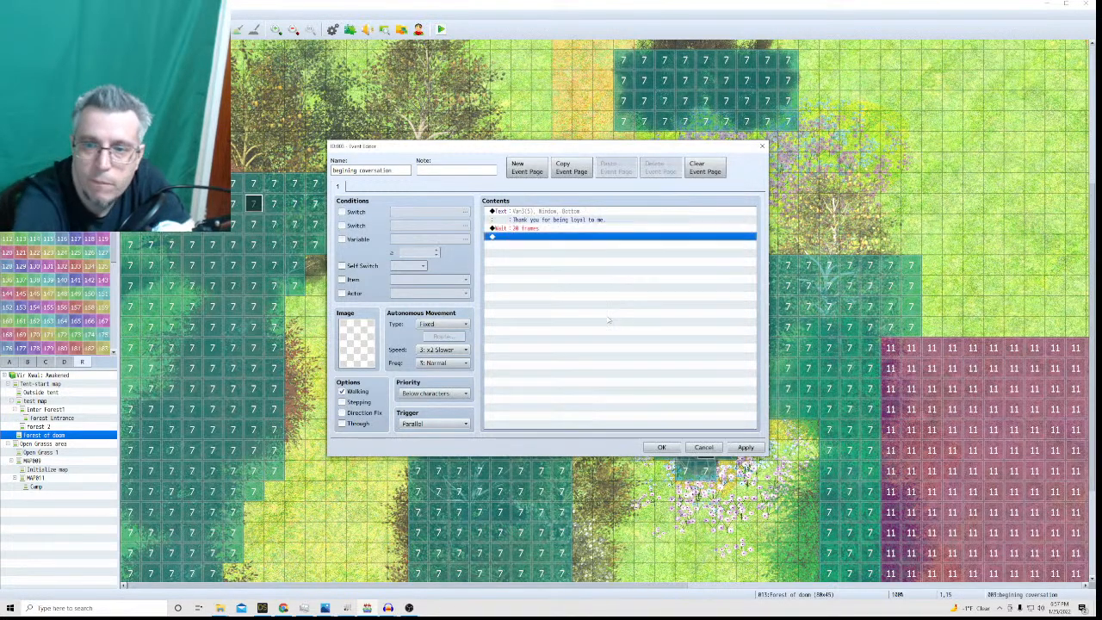
# Start a second Show Text command after the wait and give it the first face of the Kai1 set.
pyautogui.rightClick(510, 241)
pyautogui.click(521, 245)
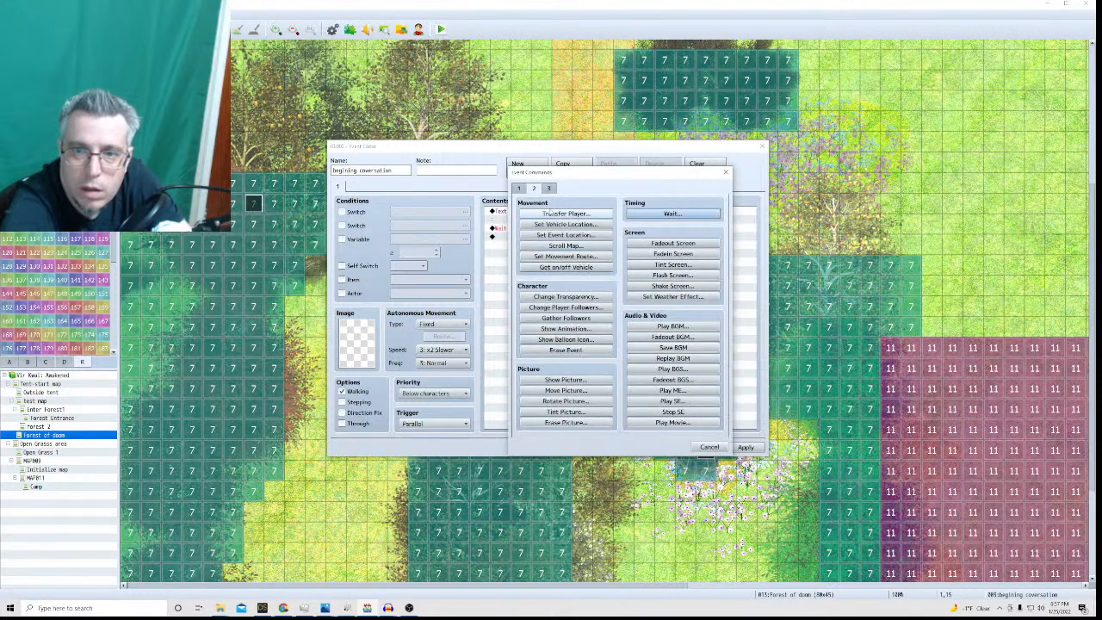
pyautogui.click(519, 189)
pyautogui.click(551, 214)
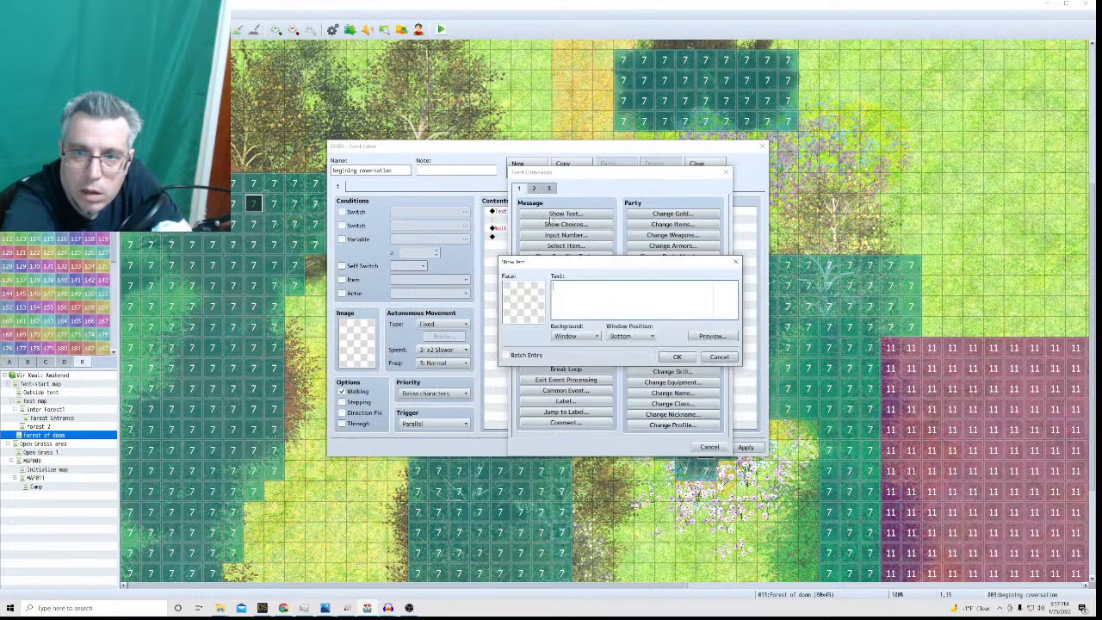
pyautogui.doubleClick(531, 310)
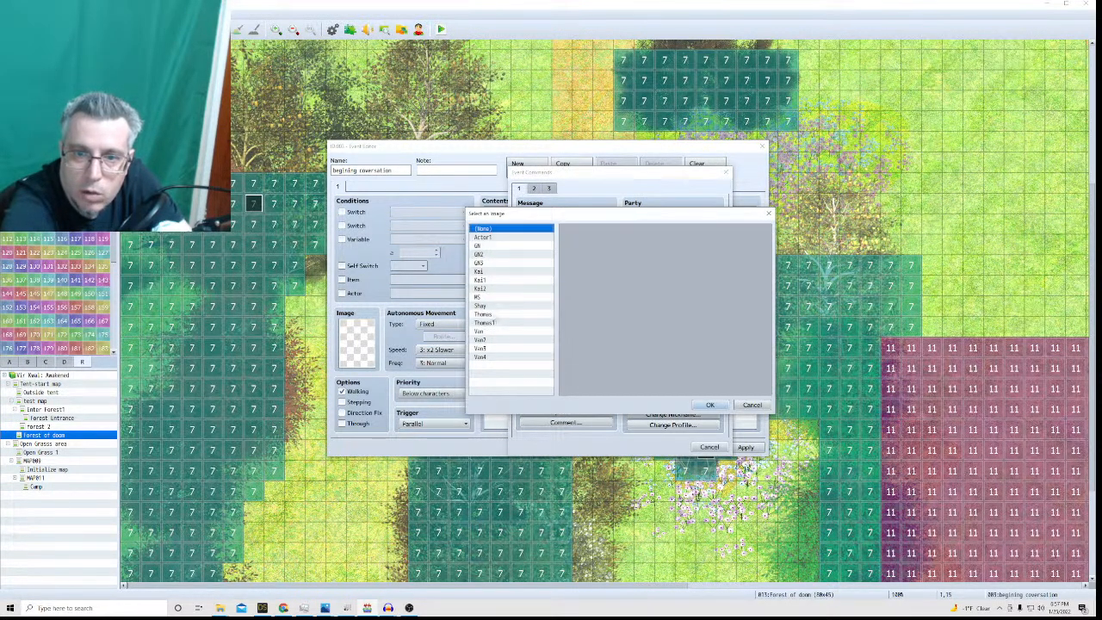
pyautogui.click(484, 288)
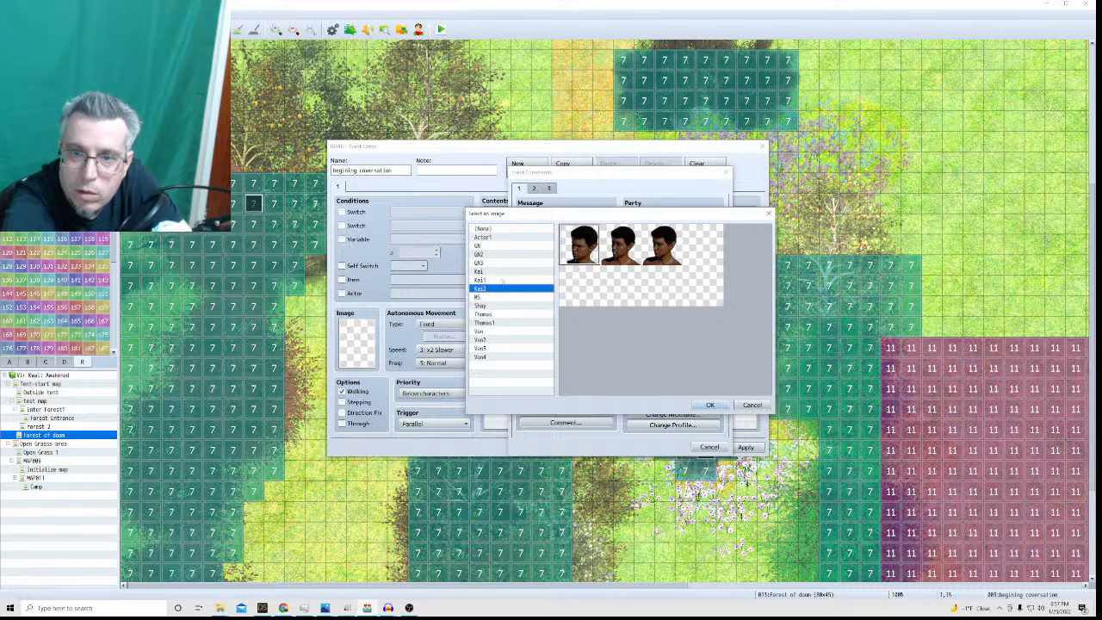
pyautogui.click(495, 281)
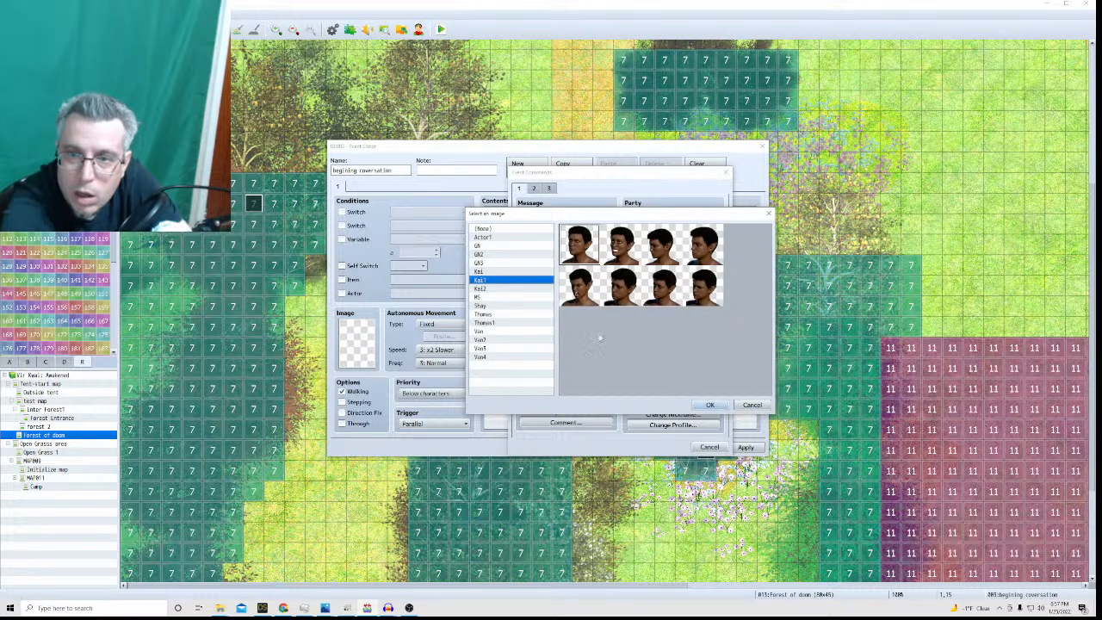
pyautogui.doubleClick(586, 252)
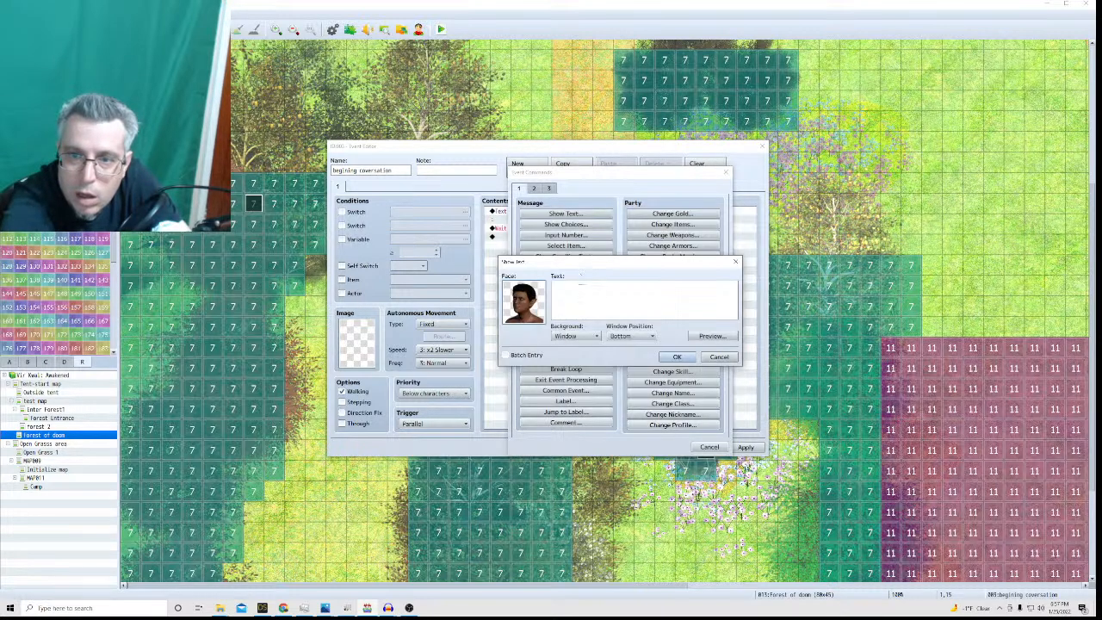
# Enter the message "Your majesty, it was my duty.", add it to the contents and save the event.
pyautogui.write('Your')
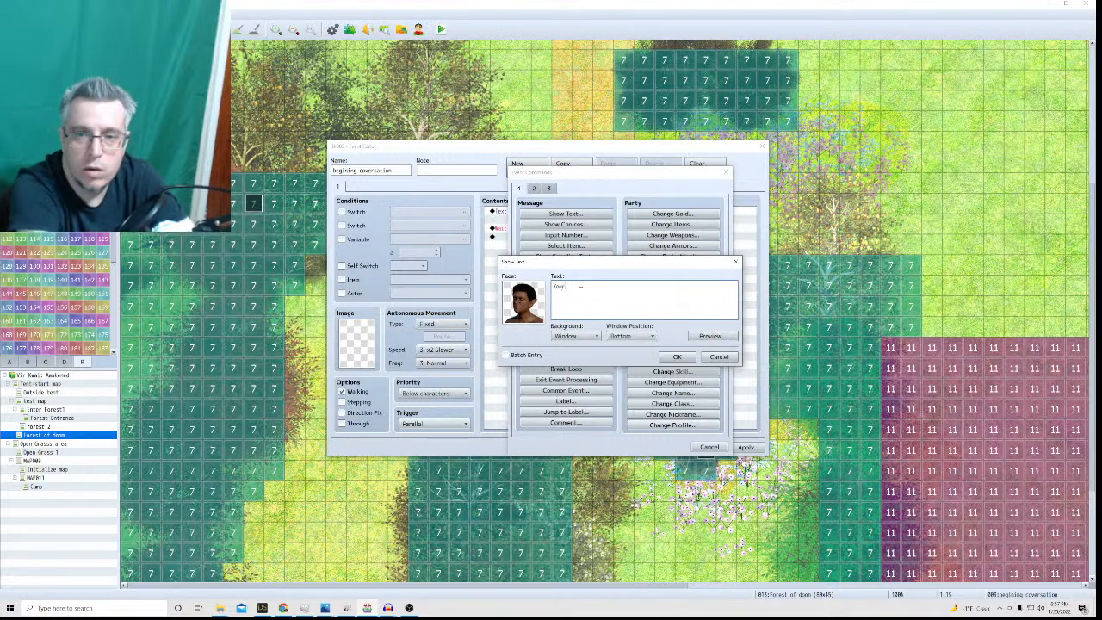
pyautogui.write(' majesty, it')
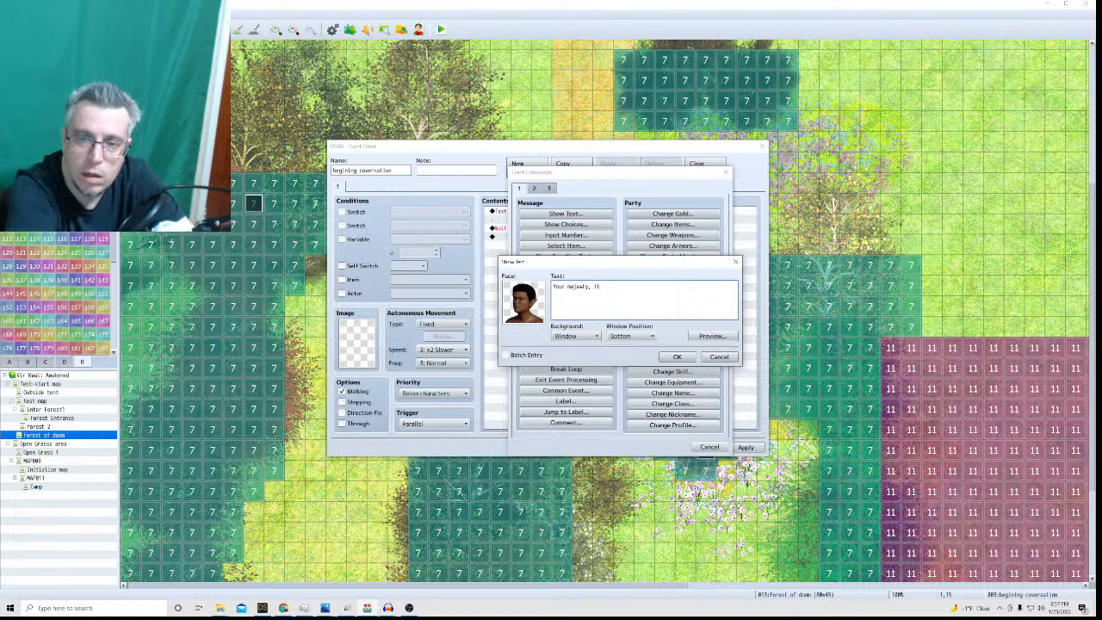
pyautogui.write('as my duty.')
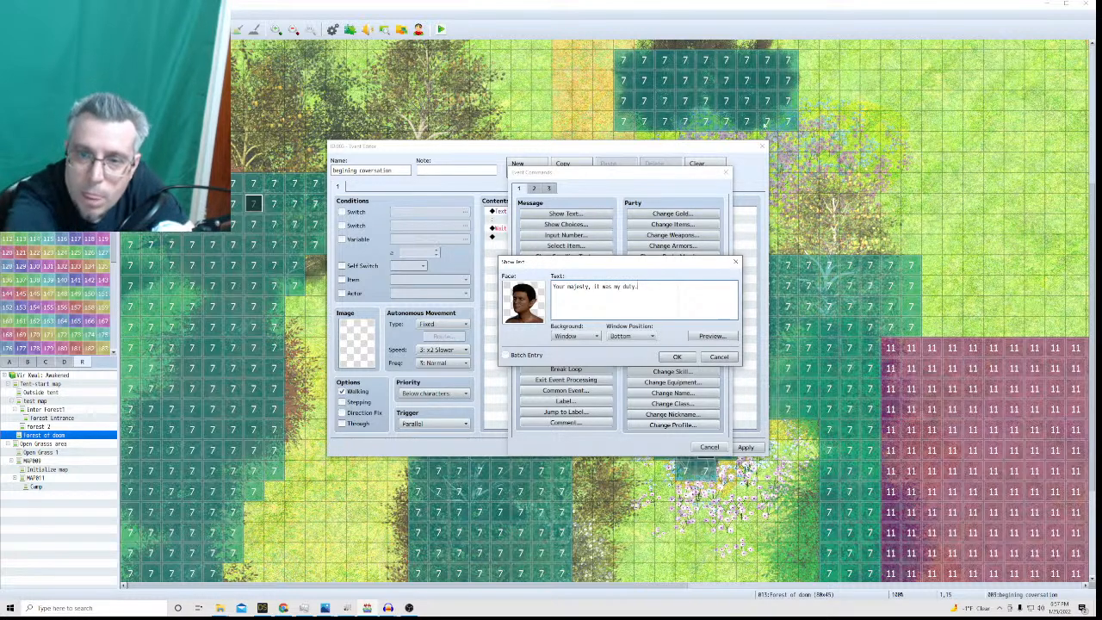
pyautogui.click(677, 356)
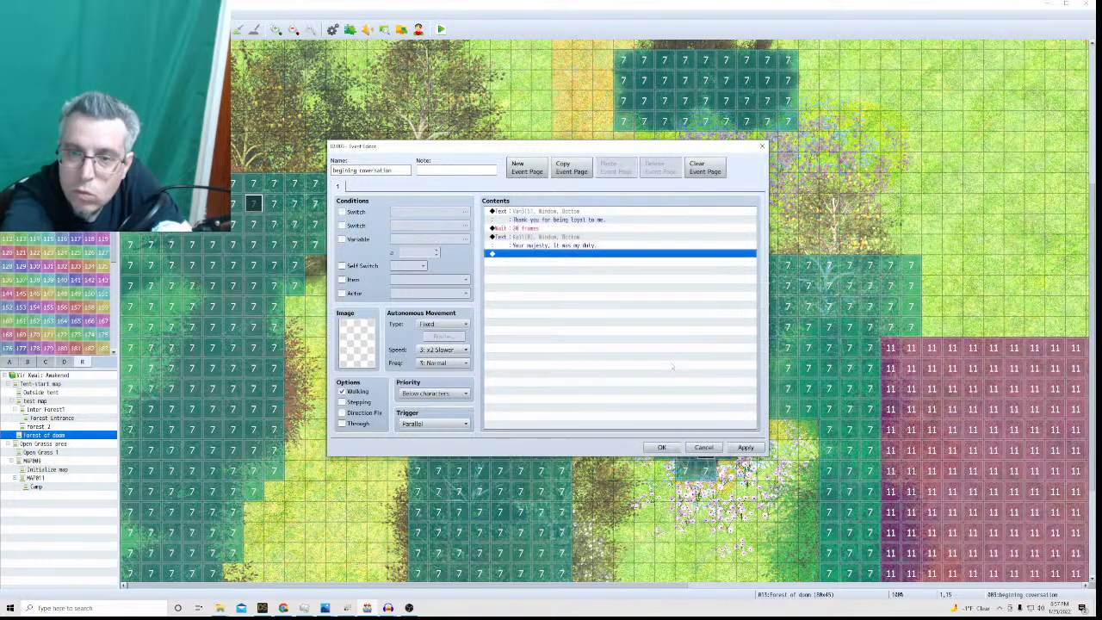
pyautogui.click(669, 447)
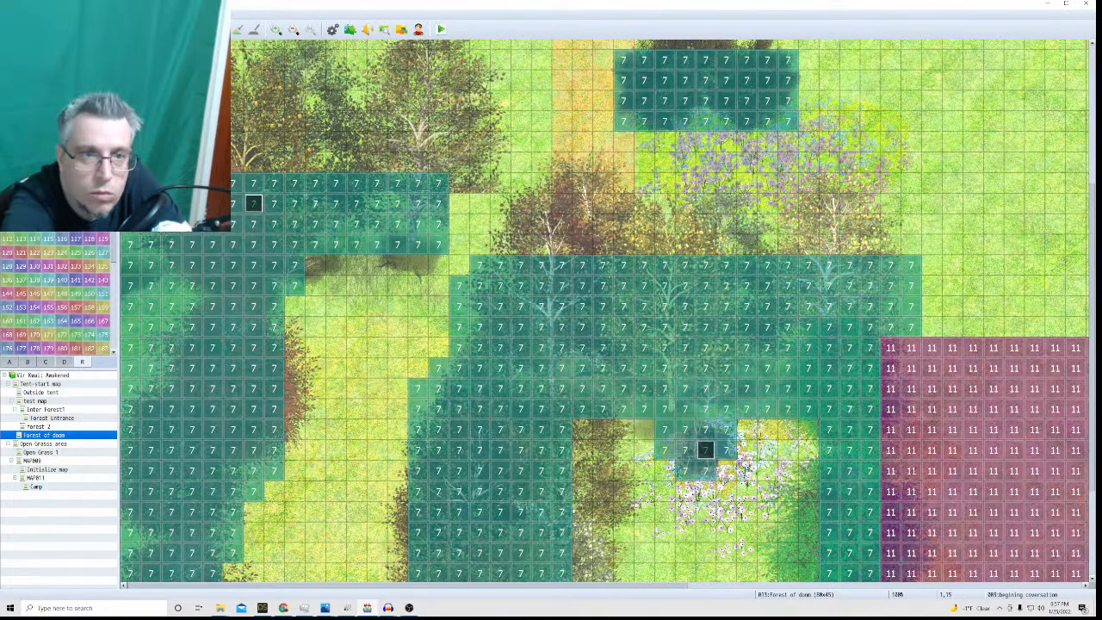
# Reopen the "begining coversation" event and end its contents with a Control Self Switch command turning A ON.
pyautogui.doubleClick(705, 449)
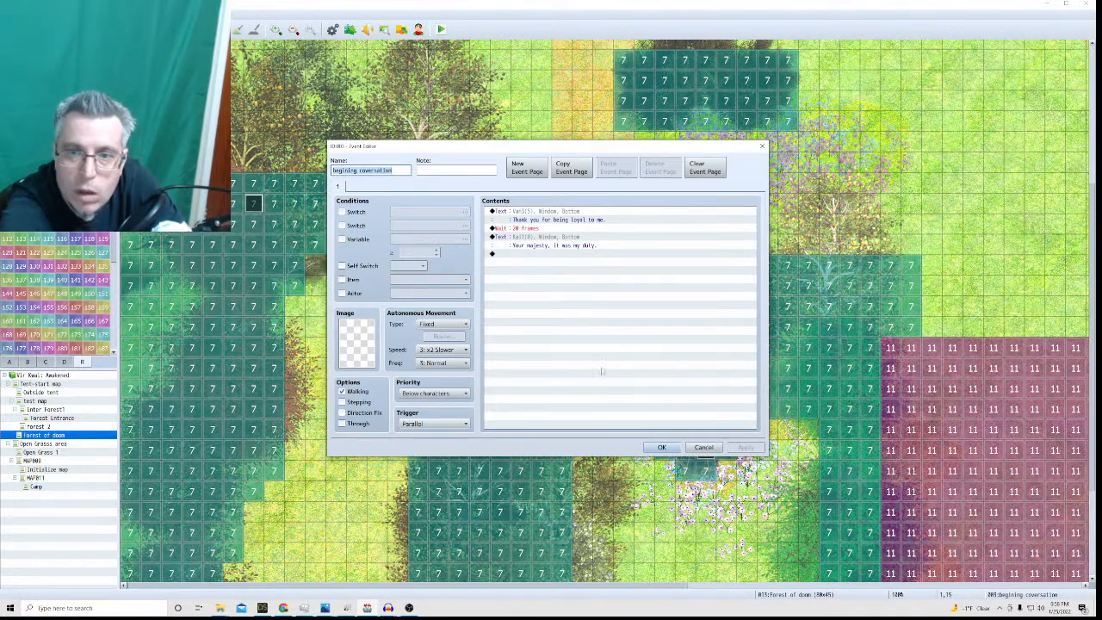
pyautogui.click(507, 254)
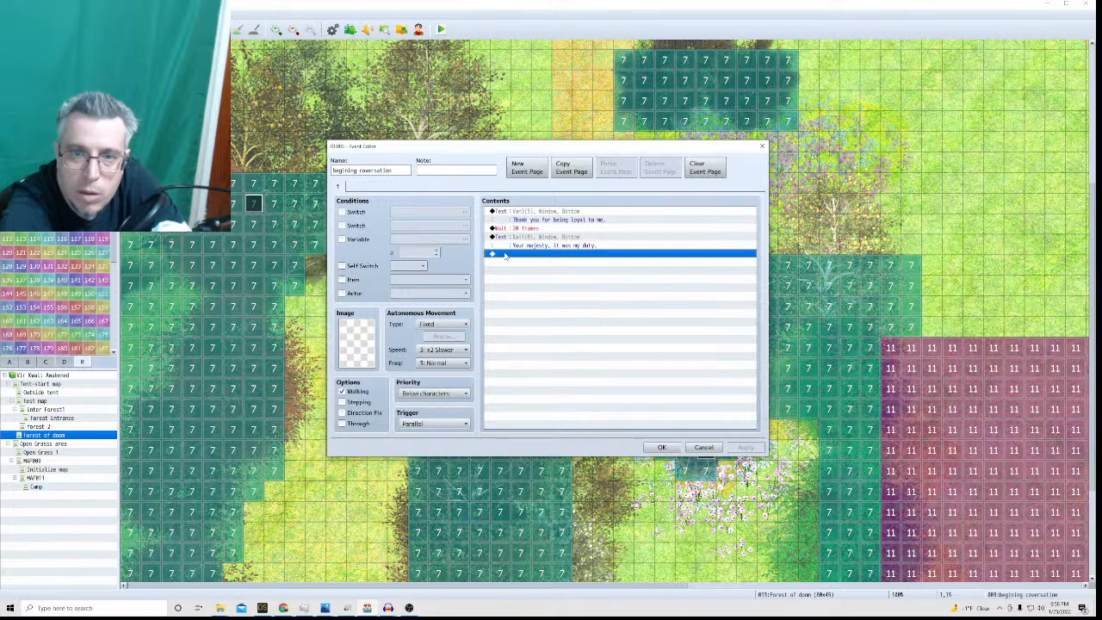
pyautogui.rightClick(505, 254)
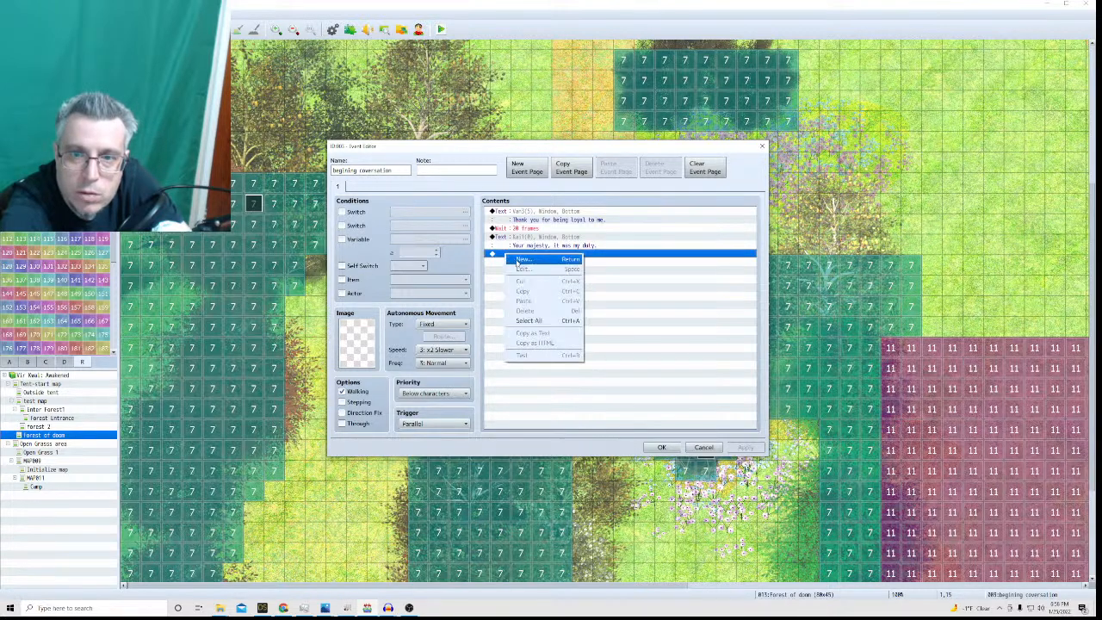
pyautogui.click(520, 261)
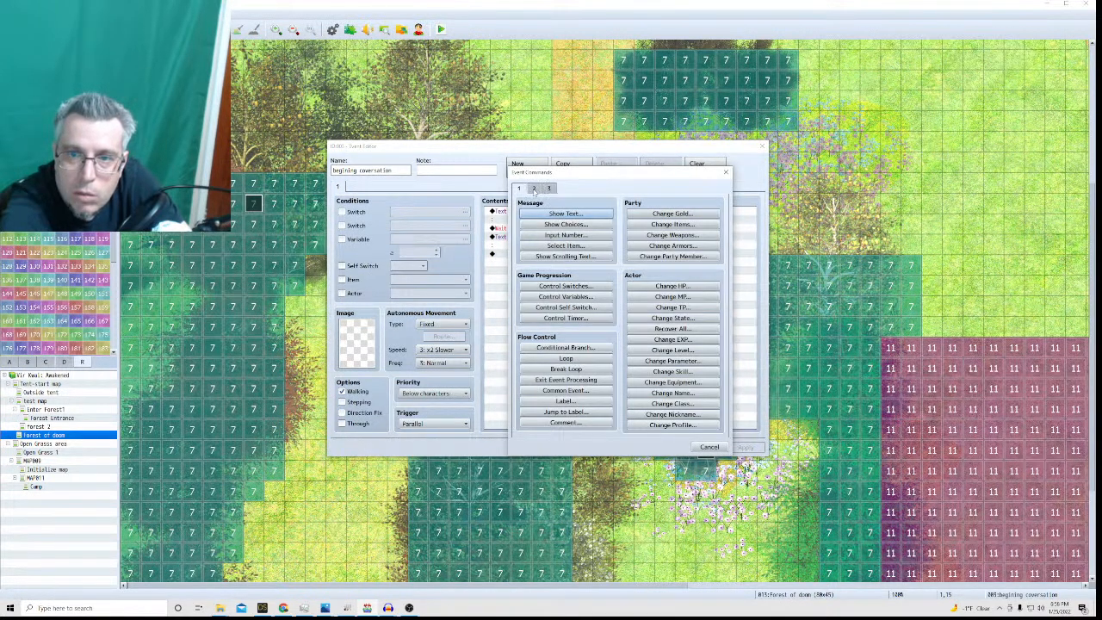
pyautogui.click(534, 189)
pyautogui.click(519, 188)
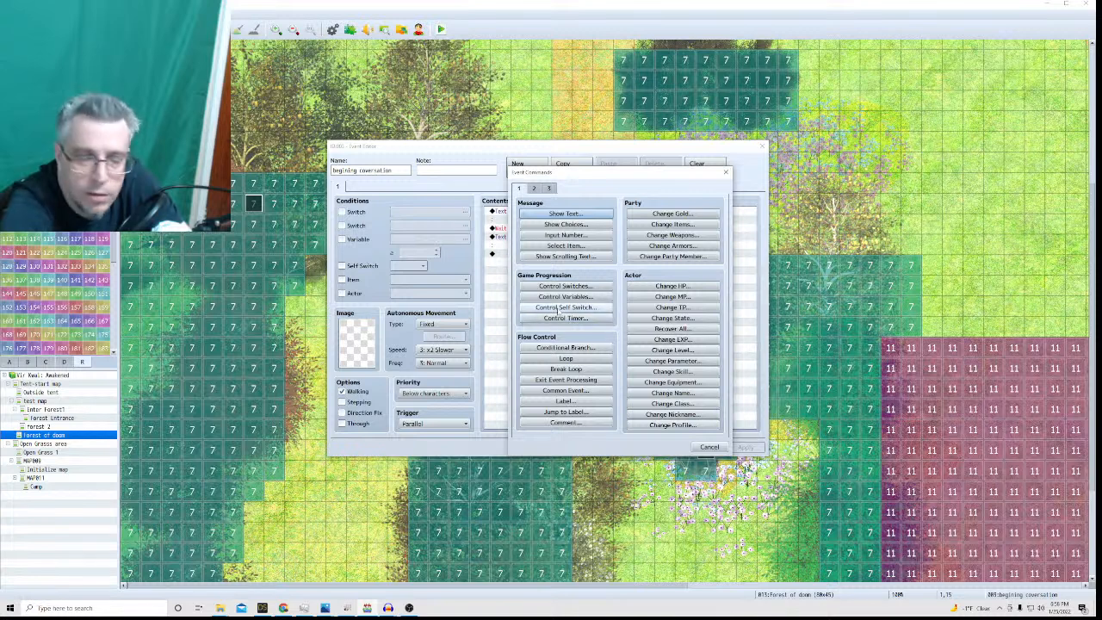
pyautogui.click(563, 308)
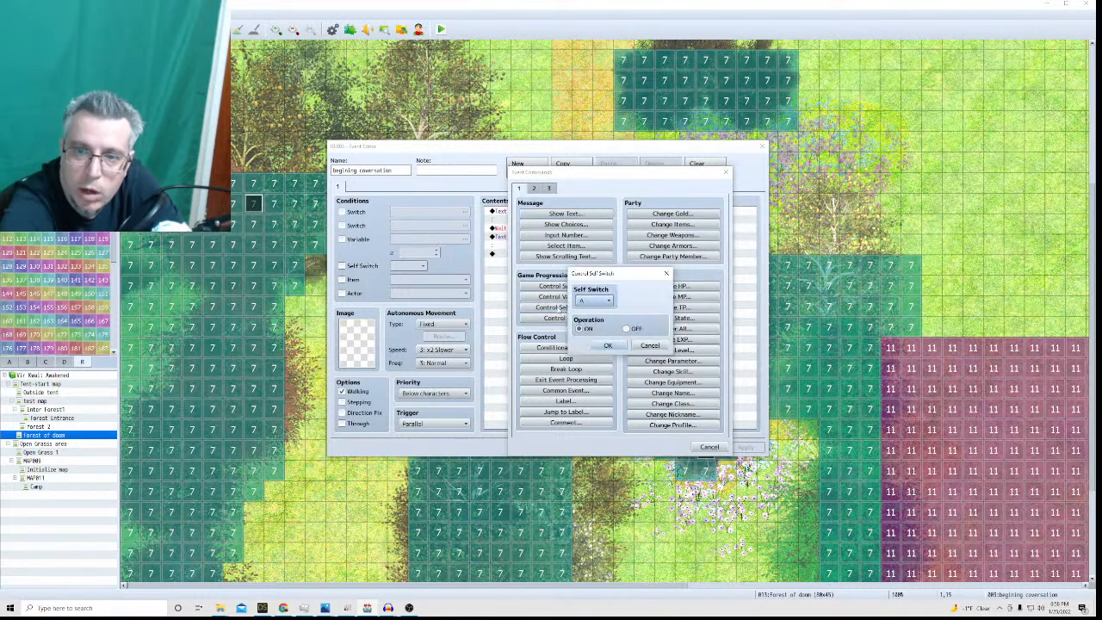
pyautogui.click(608, 345)
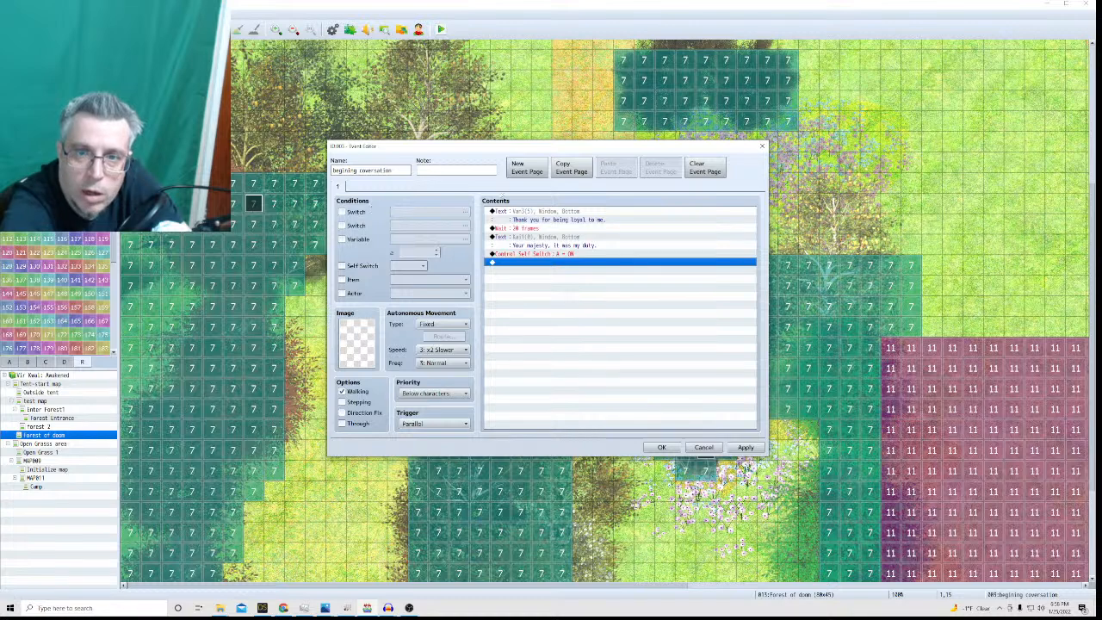
# Add a second, empty event page conditioned on Self Switch A and save the event.
pyautogui.click(525, 170)
pyautogui.click(342, 266)
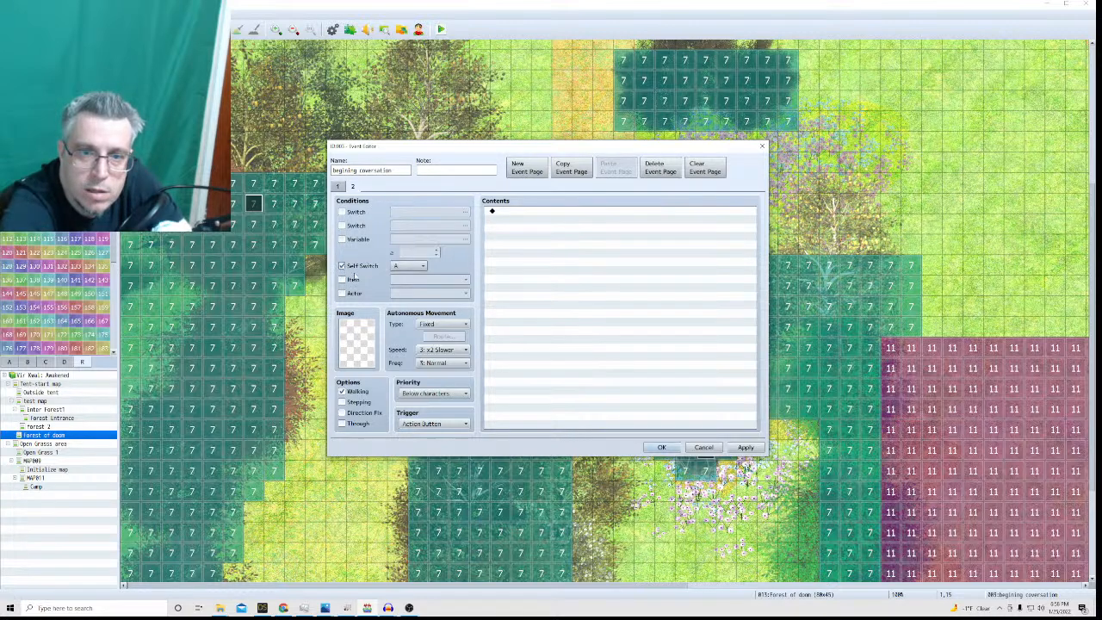
pyautogui.click(661, 447)
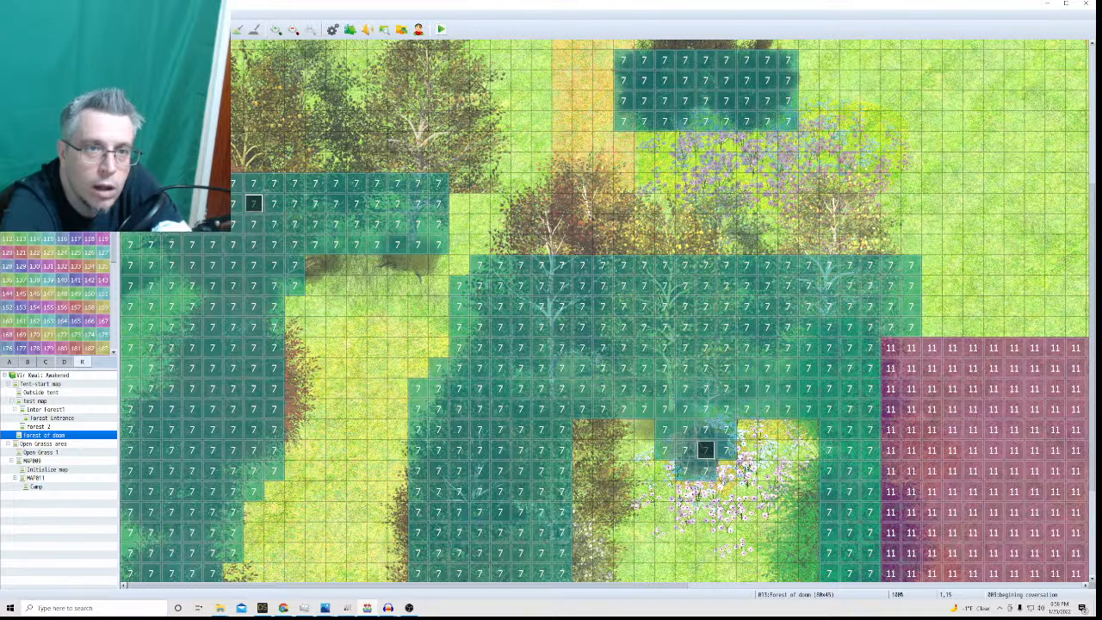
# Review the first page of the "begining coversation" event and try to start a playtest.
pyautogui.doubleClick(150, 122)
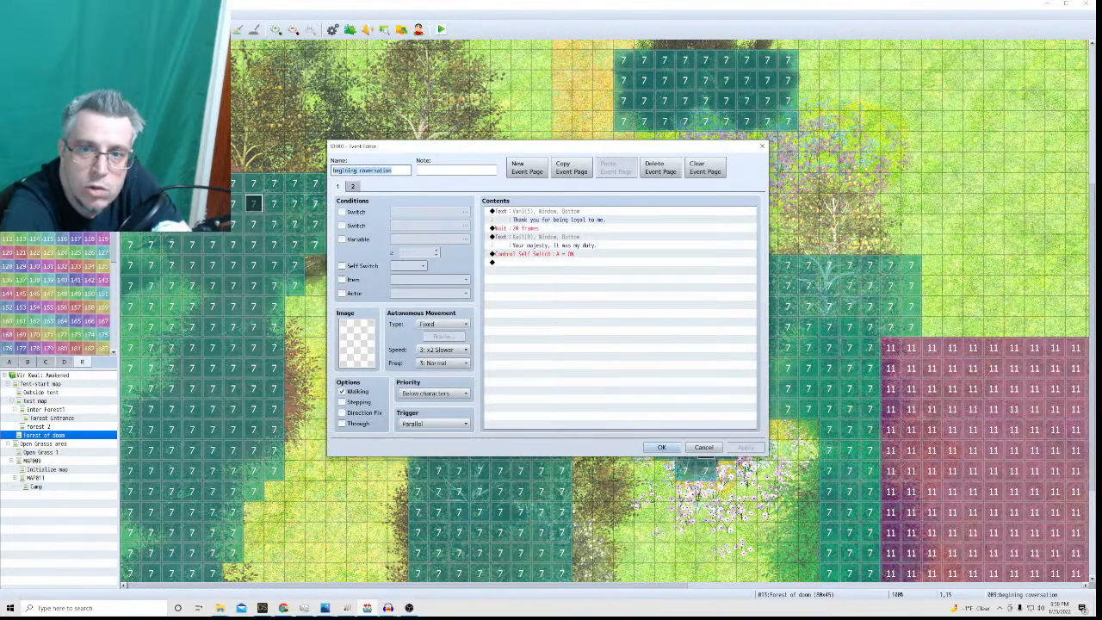
pyautogui.click(661, 446)
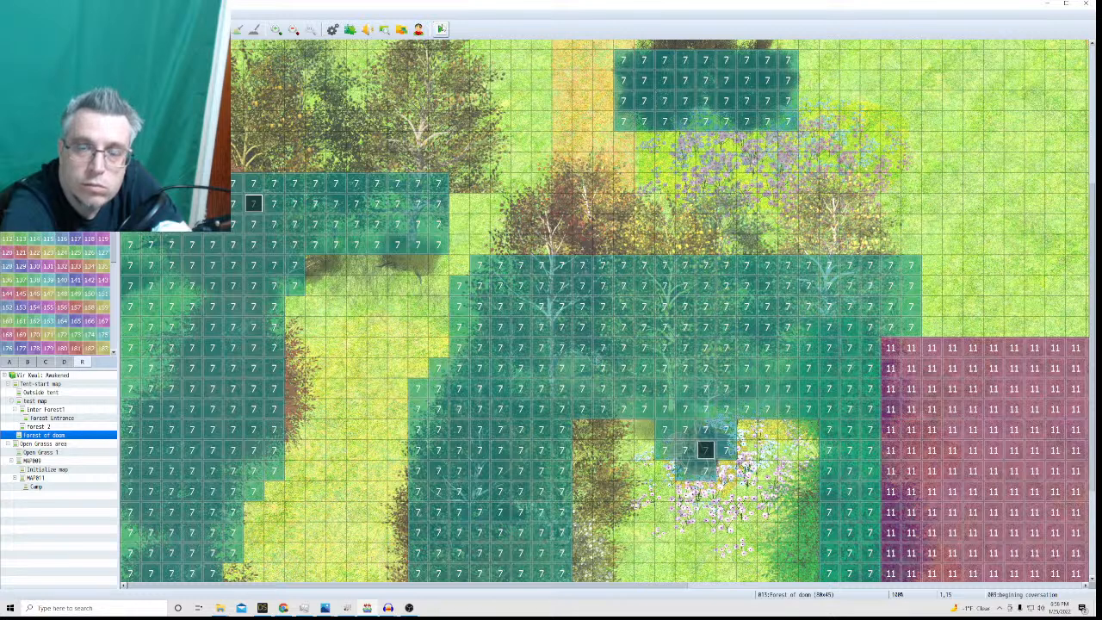
pyautogui.click(441, 28)
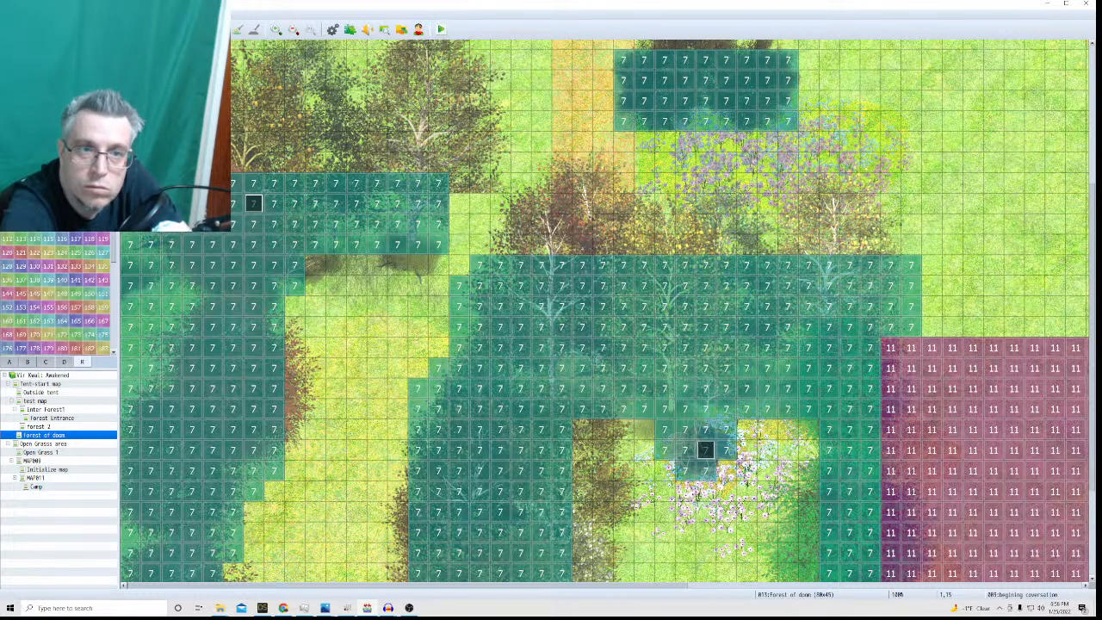
# Insert a Show Text command before the self switch command on page 1, using the second face of Kai2.
pyautogui.doubleClick(151, 121)
pyautogui.click(531, 254)
pyautogui.rightClick(531, 254)
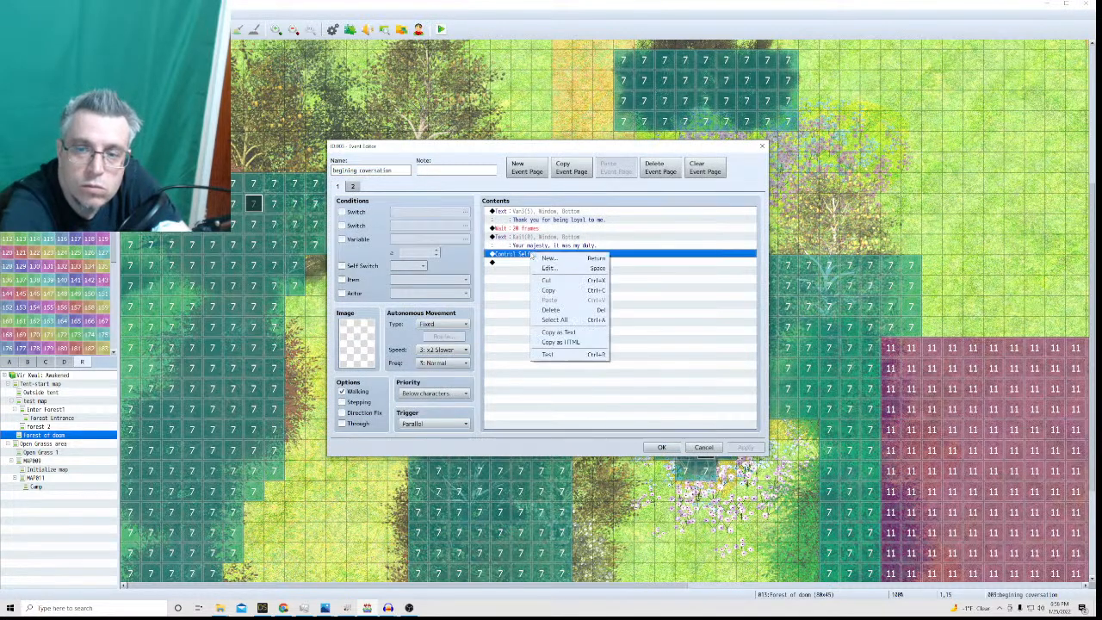
pyautogui.click(549, 258)
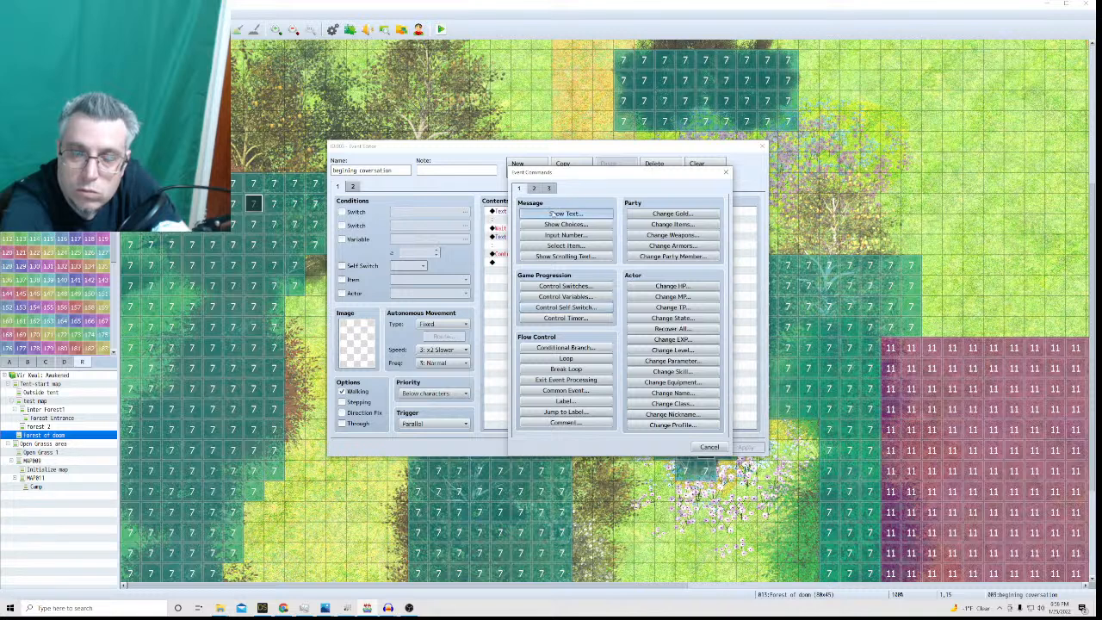
pyautogui.click(552, 213)
pyautogui.doubleClick(534, 308)
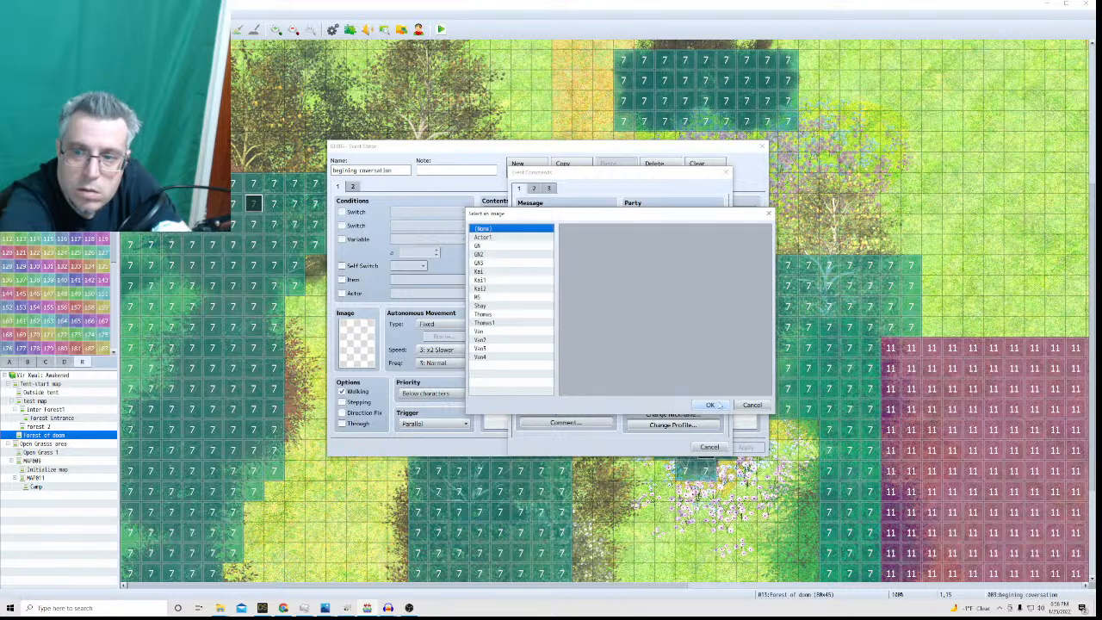
pyautogui.click(480, 290)
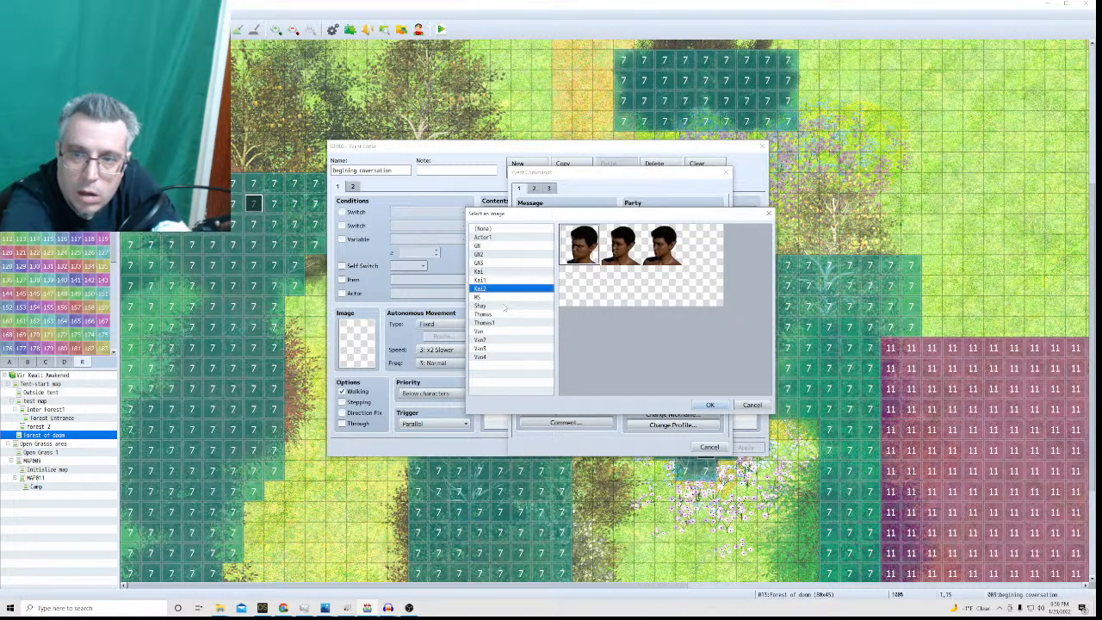
pyautogui.doubleClick(617, 266)
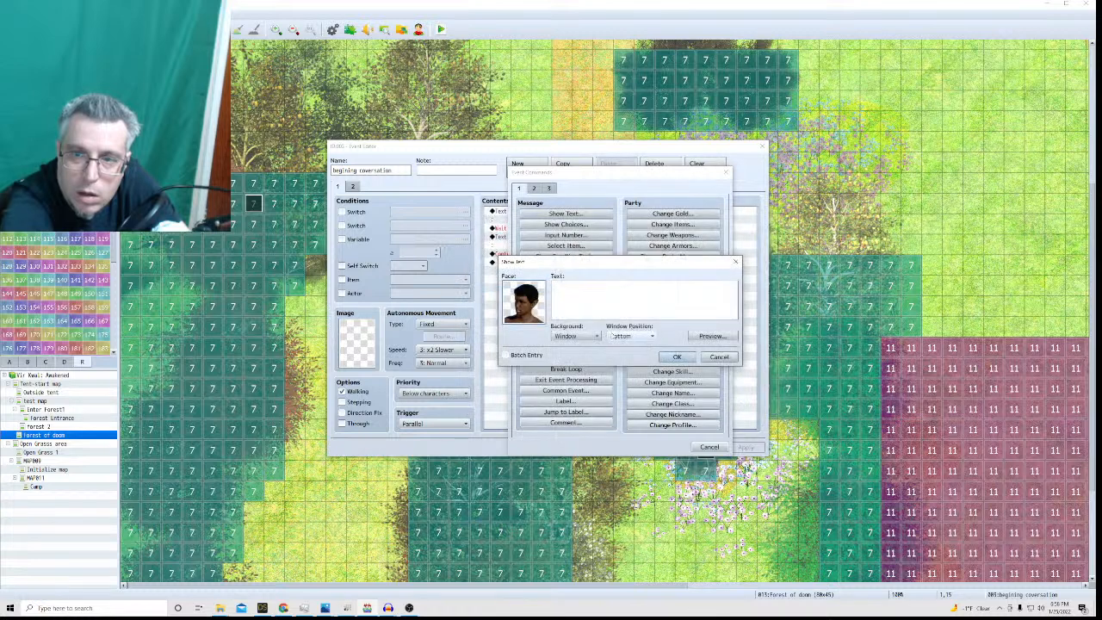
# Enter "What is going on over there?" as the first line of the Kai2 face message.
pyautogui.click(592, 291)
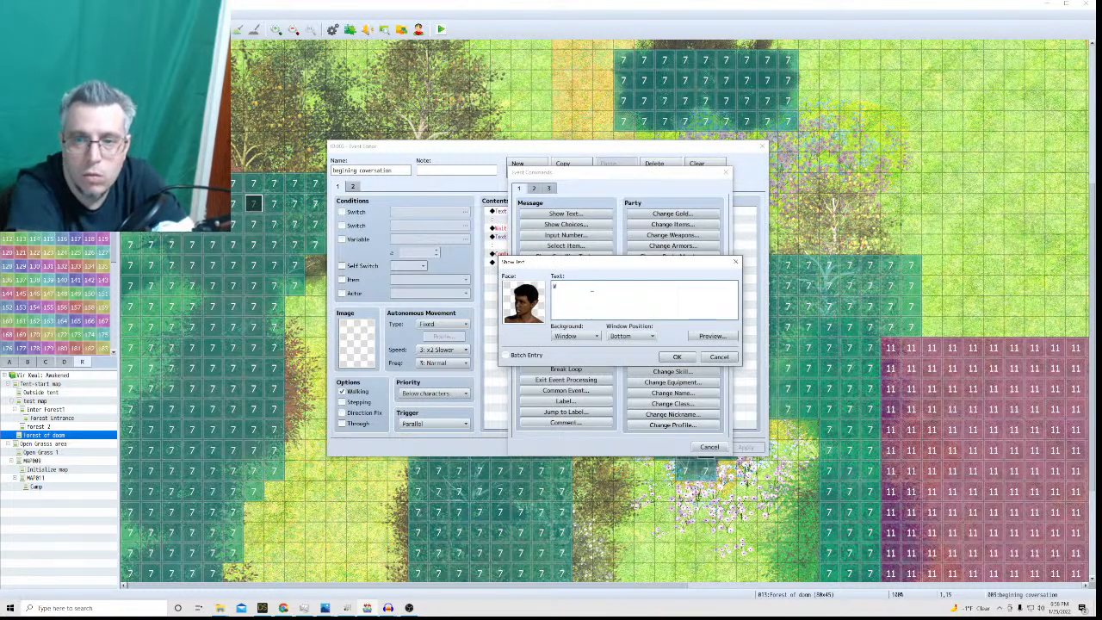
pyautogui.write('What')
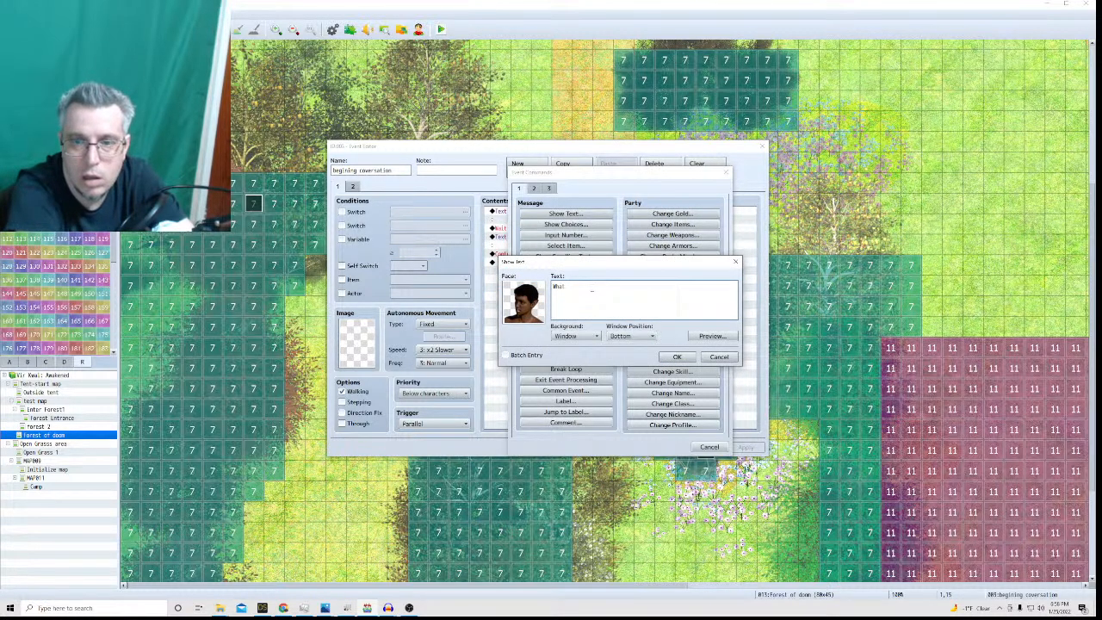
pyautogui.press('BackSpace')
pyautogui.press('BackSpace')
pyautogui.press('BackSpace')
pyautogui.press('BackSpace')
pyautogui.press('BackSpace')
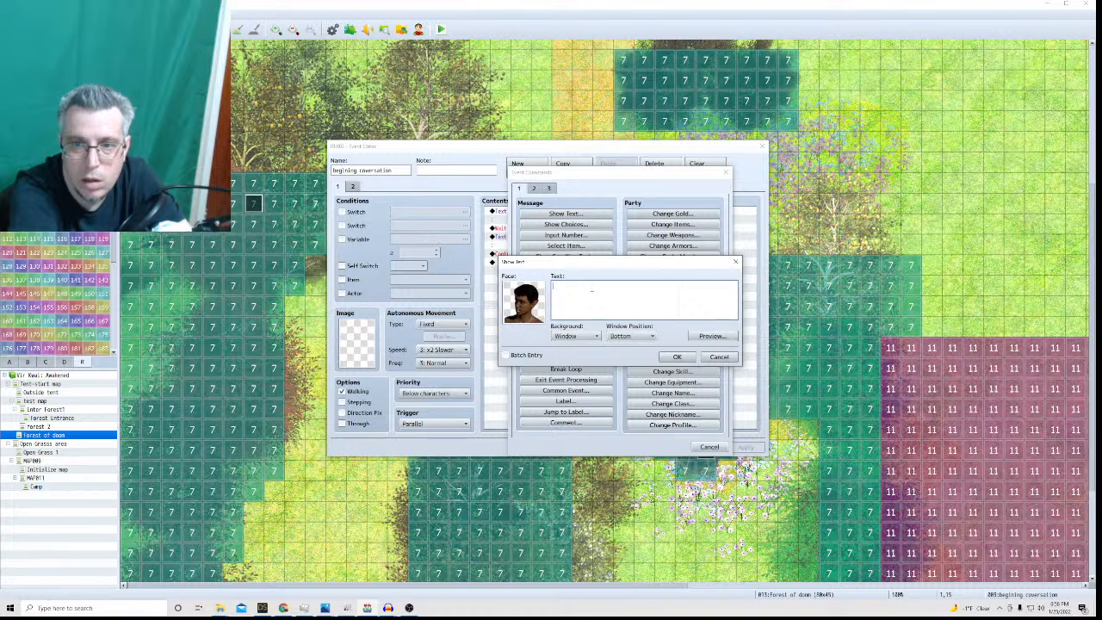
pyautogui.write('What')
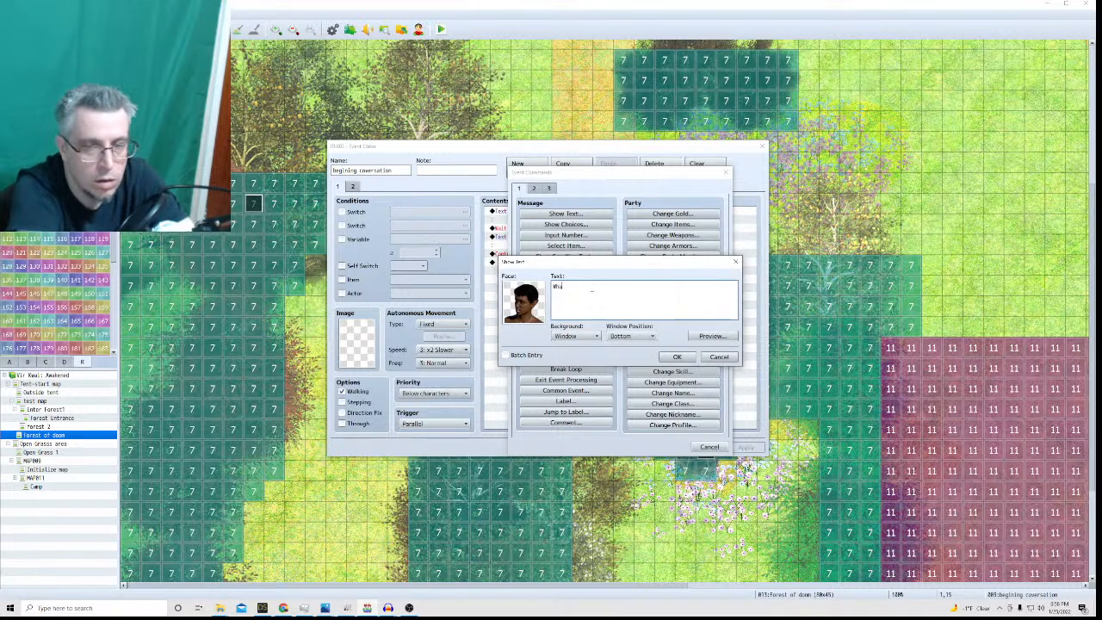
pyautogui.write(' is')
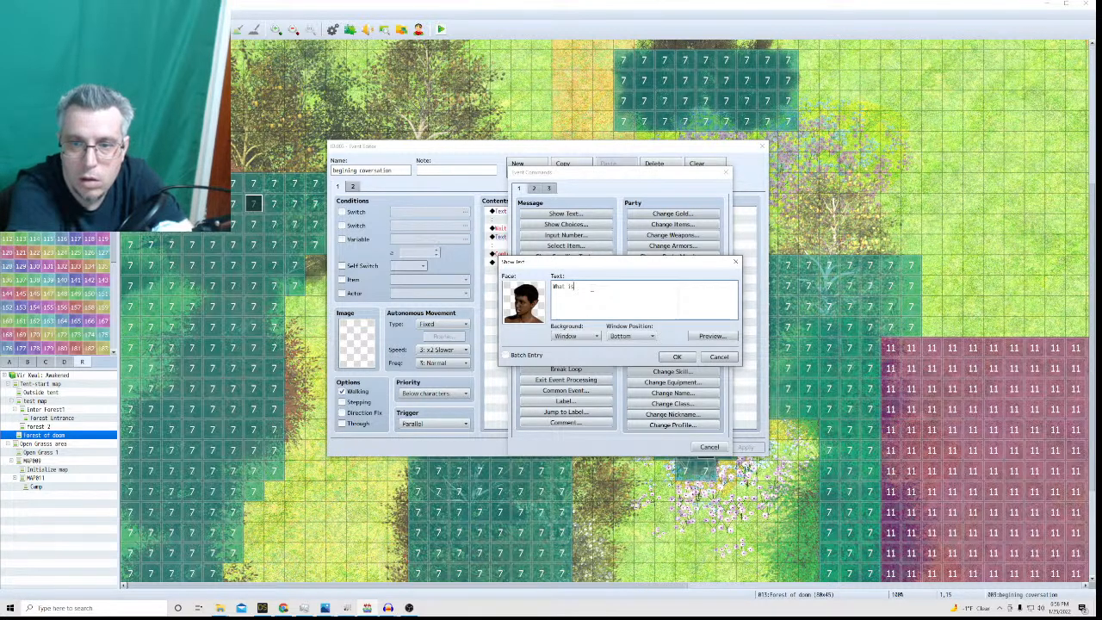
pyautogui.write(' going on over there?')
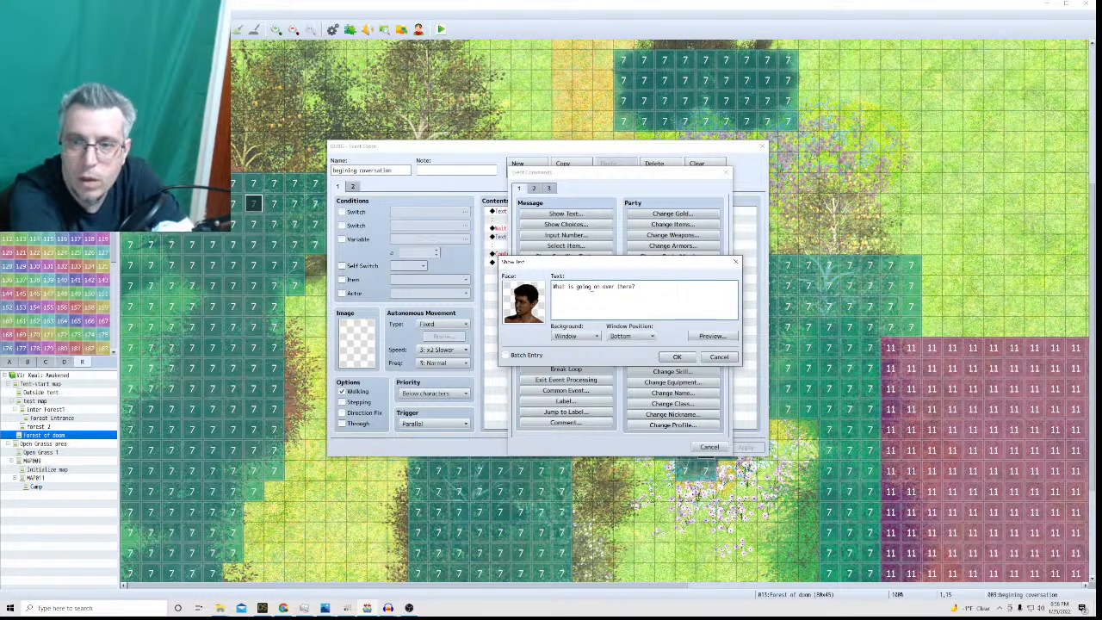
# Add "There wasn't a house in this forest a couple of days ago." on a new line and save the message.
pyautogui.press('Return')
pyautogui.write('There was')
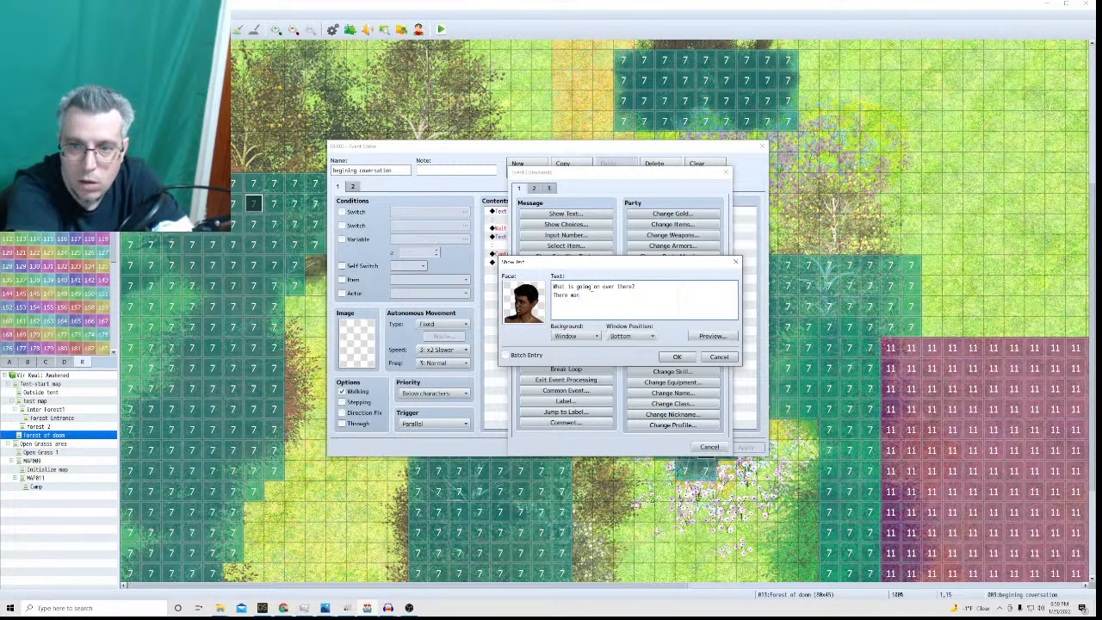
pyautogui.write("n't a house in")
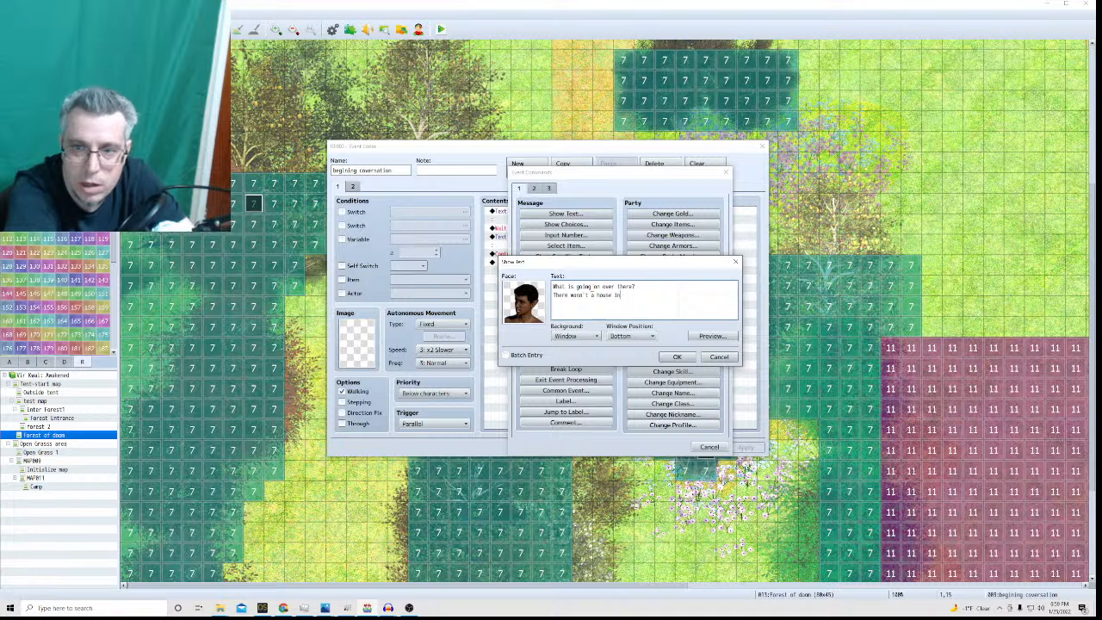
pyautogui.write(' this forest a')
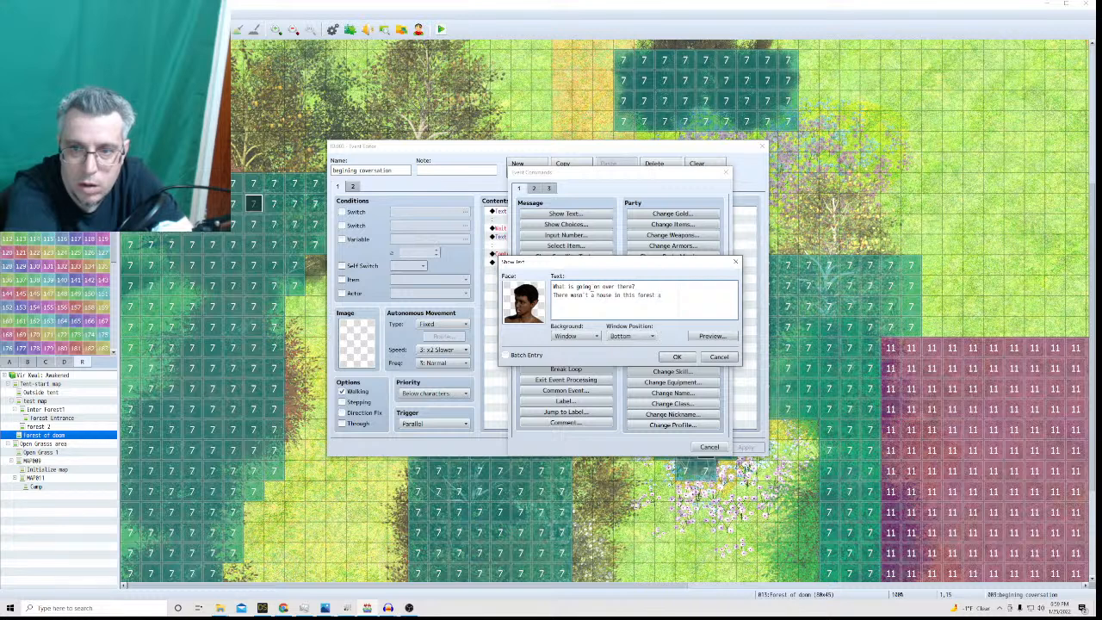
pyautogui.write(' cu')
pyautogui.press('BackSpace')
pyautogui.write('o')
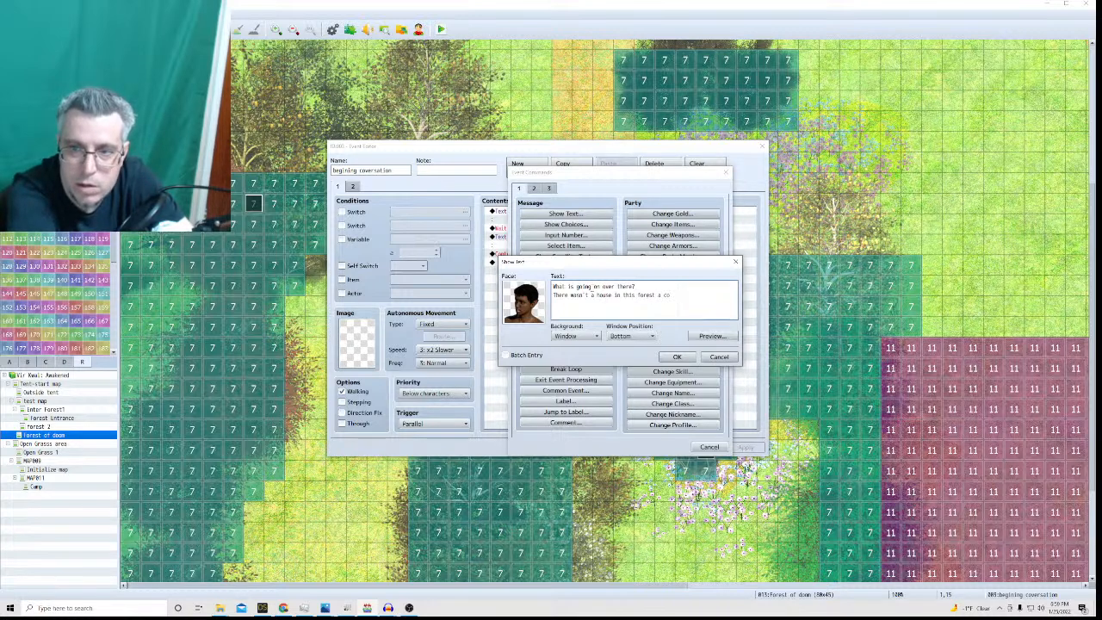
pyautogui.write('uple of')
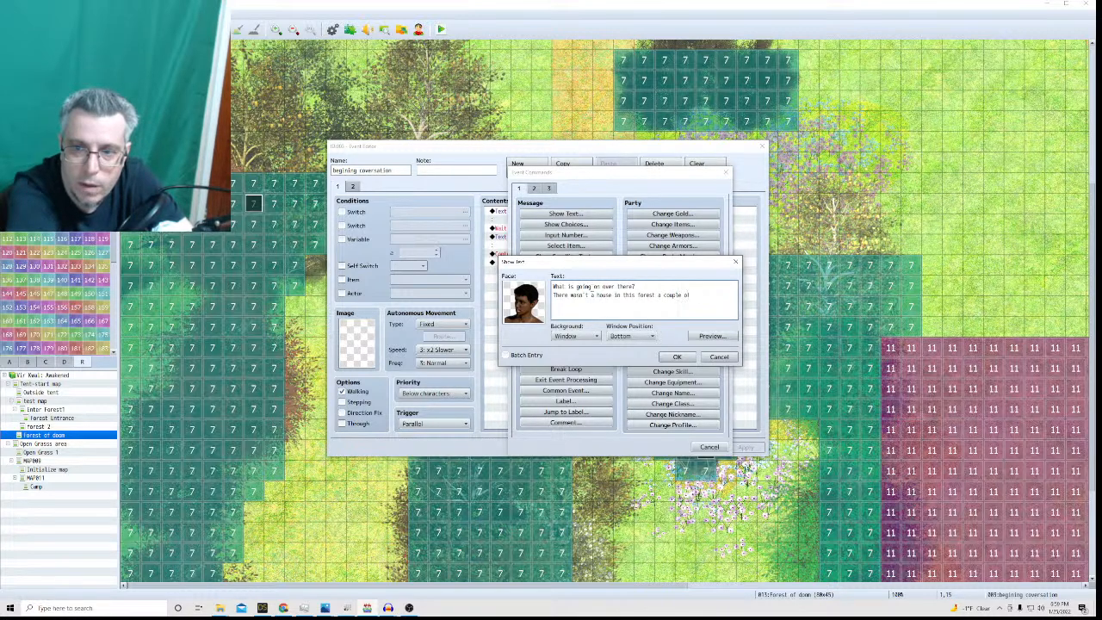
pyautogui.write(' days ago.')
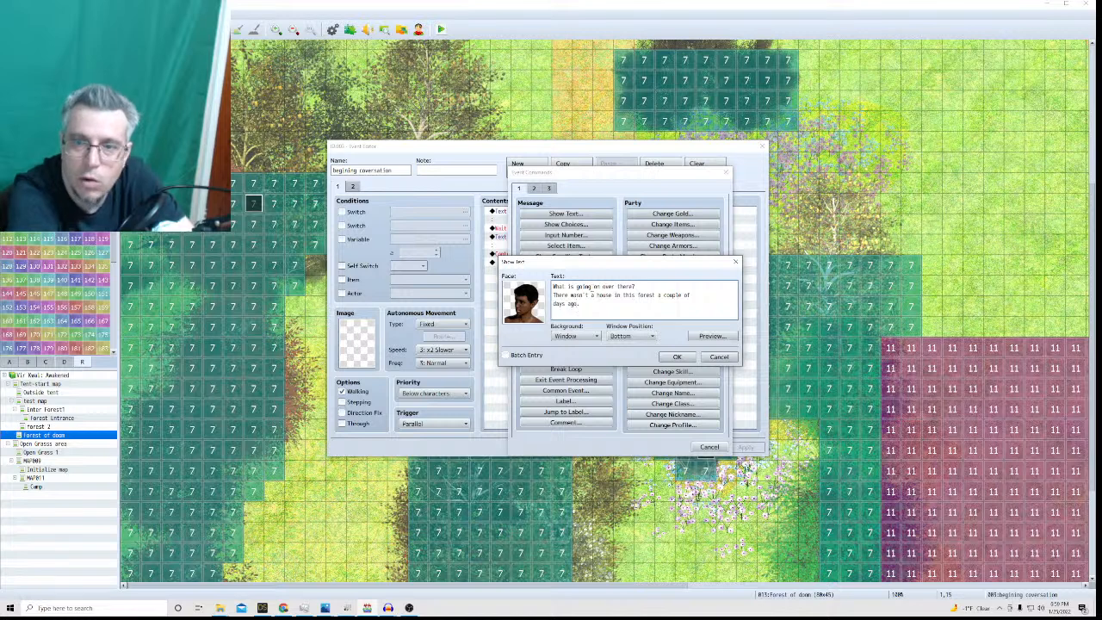
pyautogui.click(666, 354)
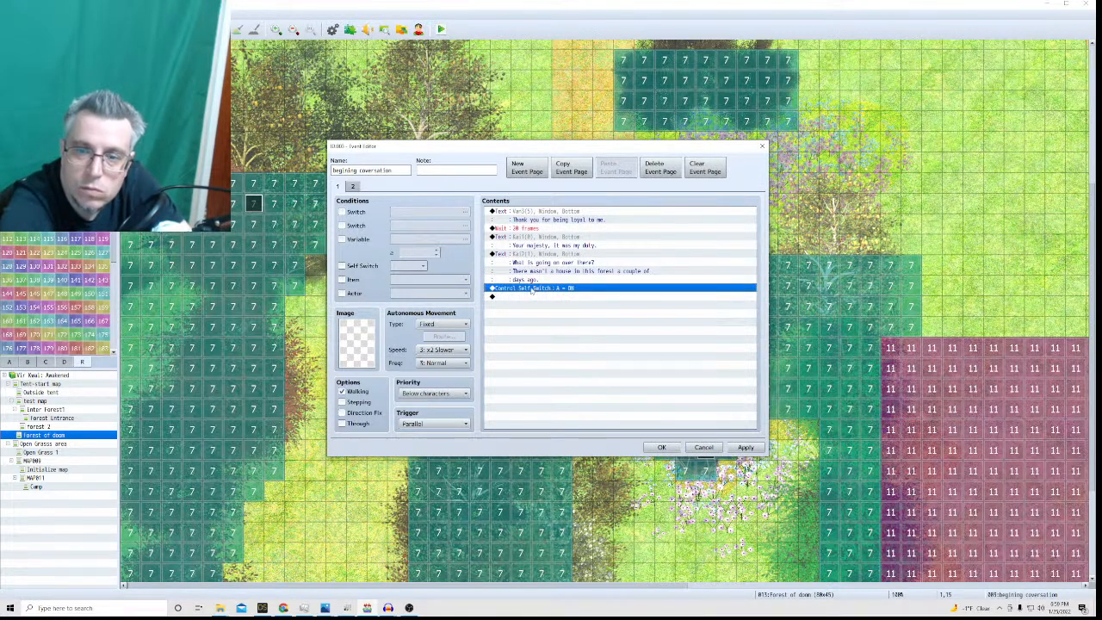
# Insert a 20-frame Wait command directly before the "What is going on over there?" message.
pyautogui.rightClick(520, 255)
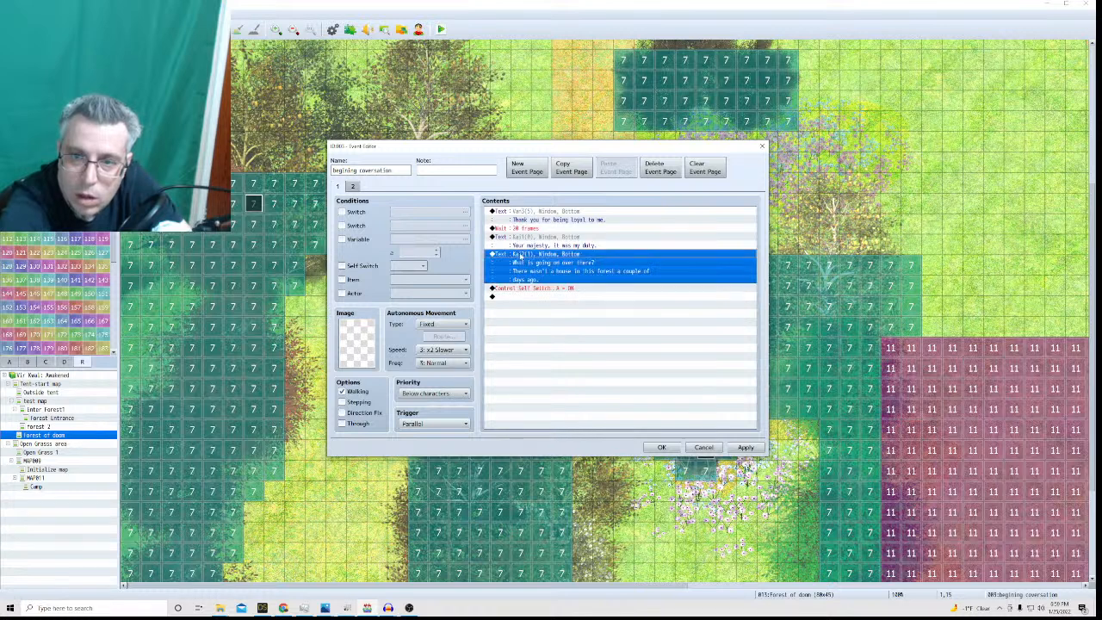
pyautogui.click(535, 260)
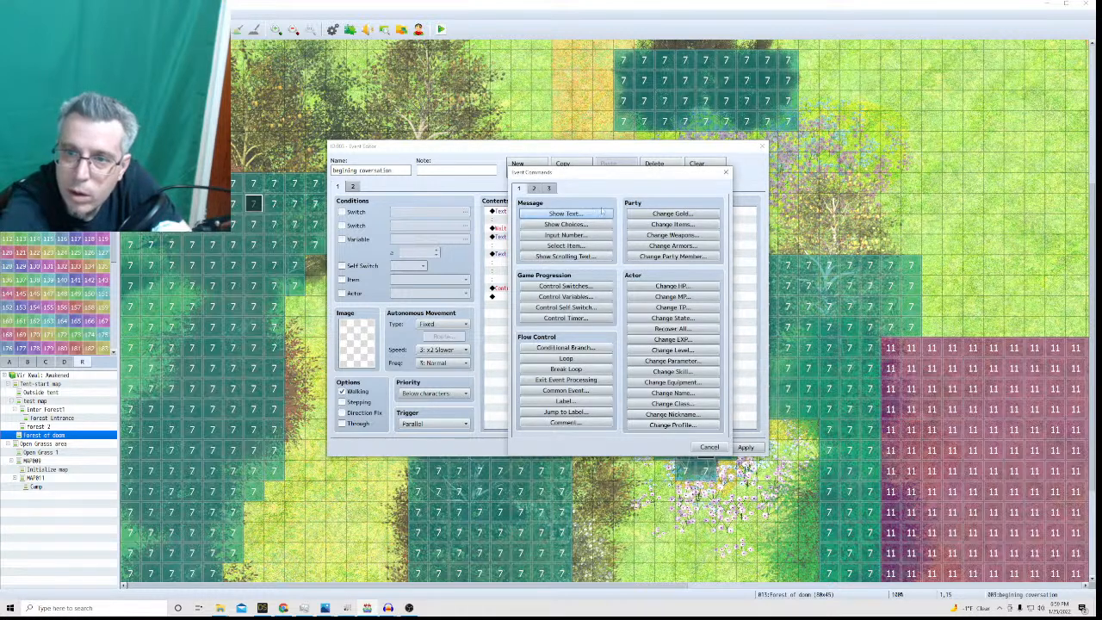
pyautogui.click(533, 189)
pyautogui.click(672, 213)
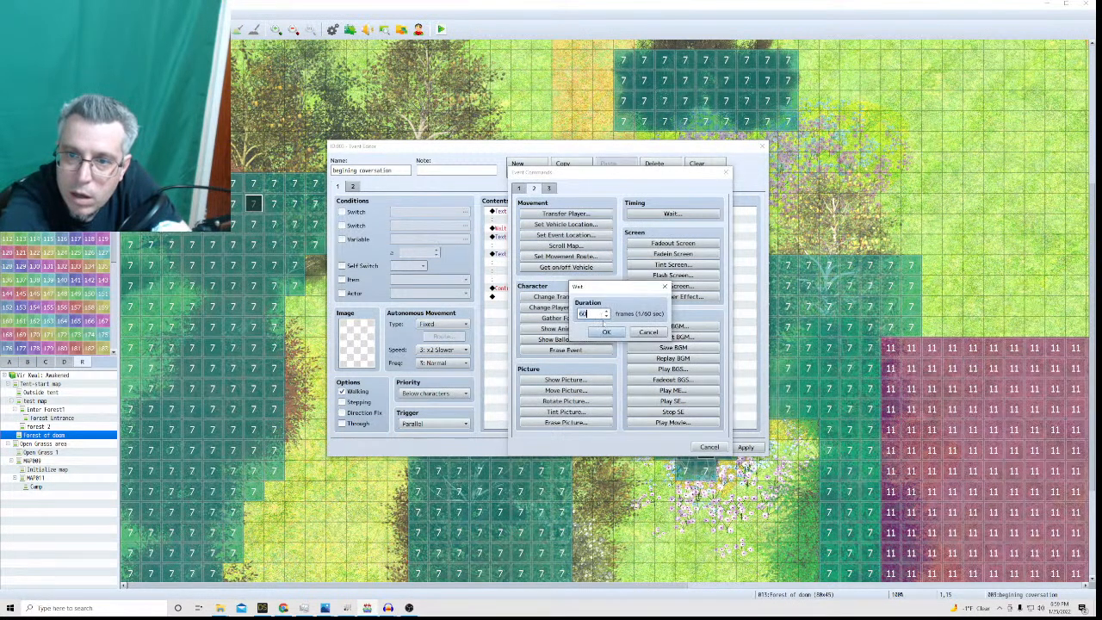
pyautogui.write('20')
pyautogui.click(606, 331)
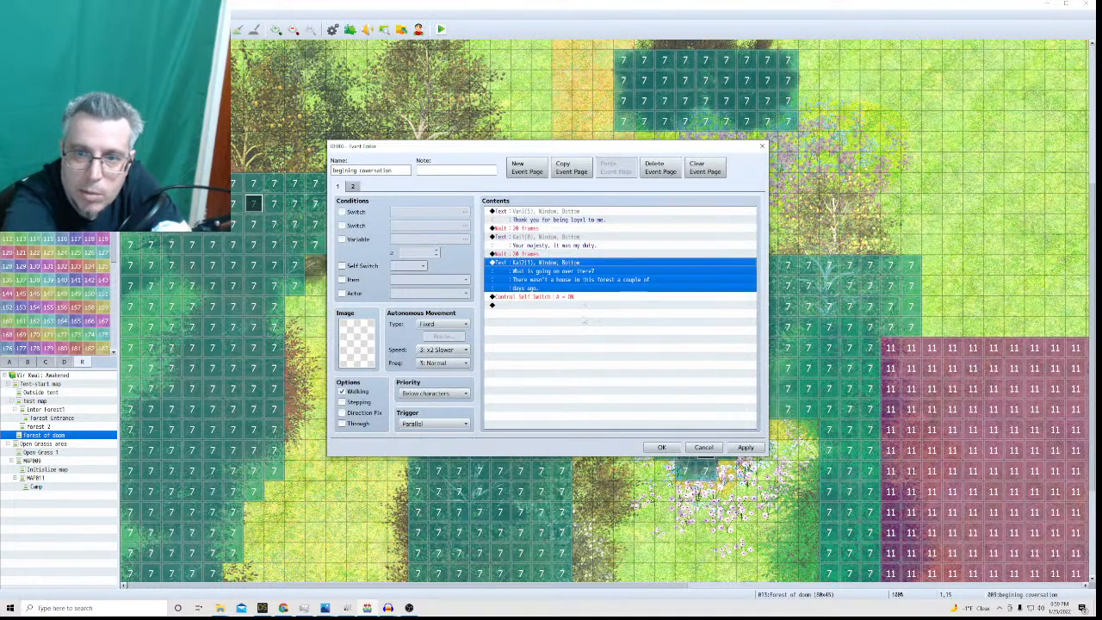
# Insert a Show Text command before the self switch command, using the first face in the blonde woman's eight-face sheet.
pyautogui.click(562, 296)
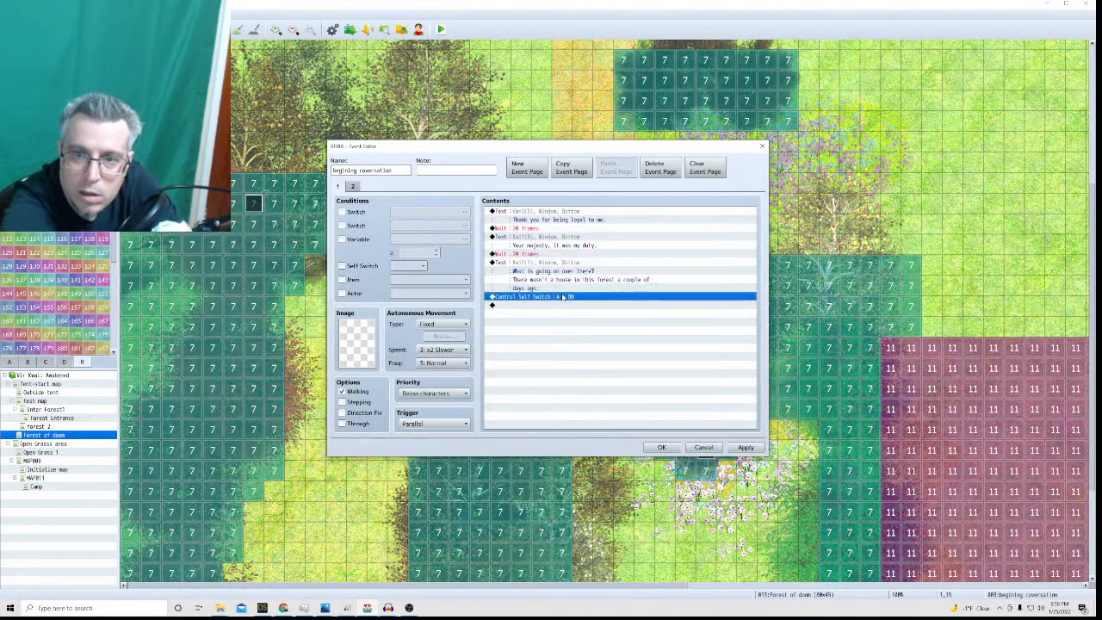
pyautogui.rightClick(508, 298)
pyautogui.click(512, 303)
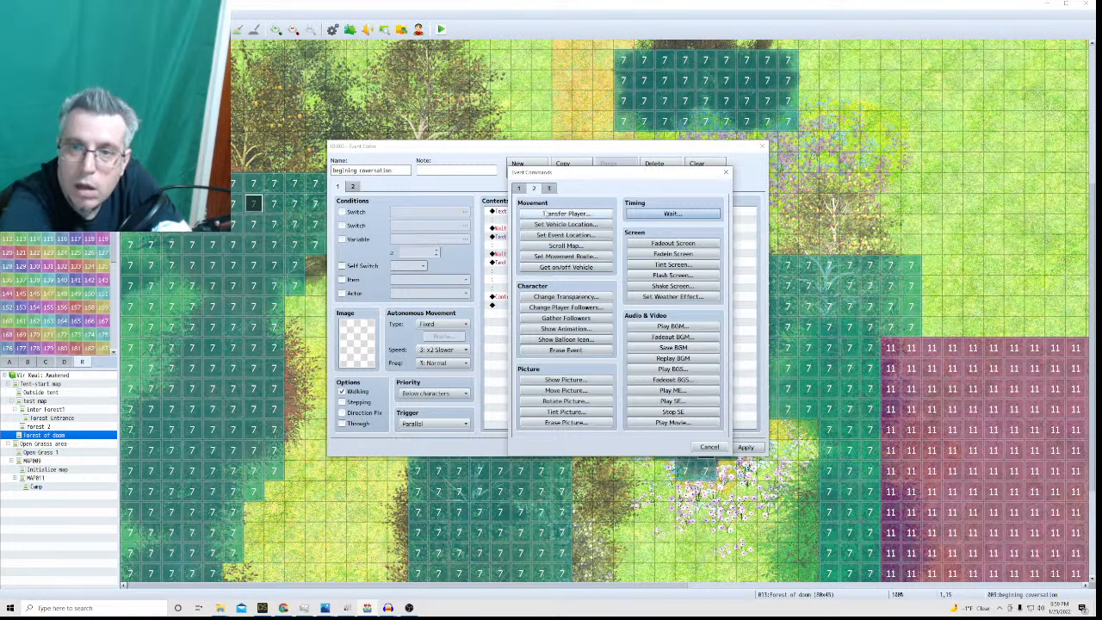
pyautogui.click(519, 187)
pyautogui.click(545, 215)
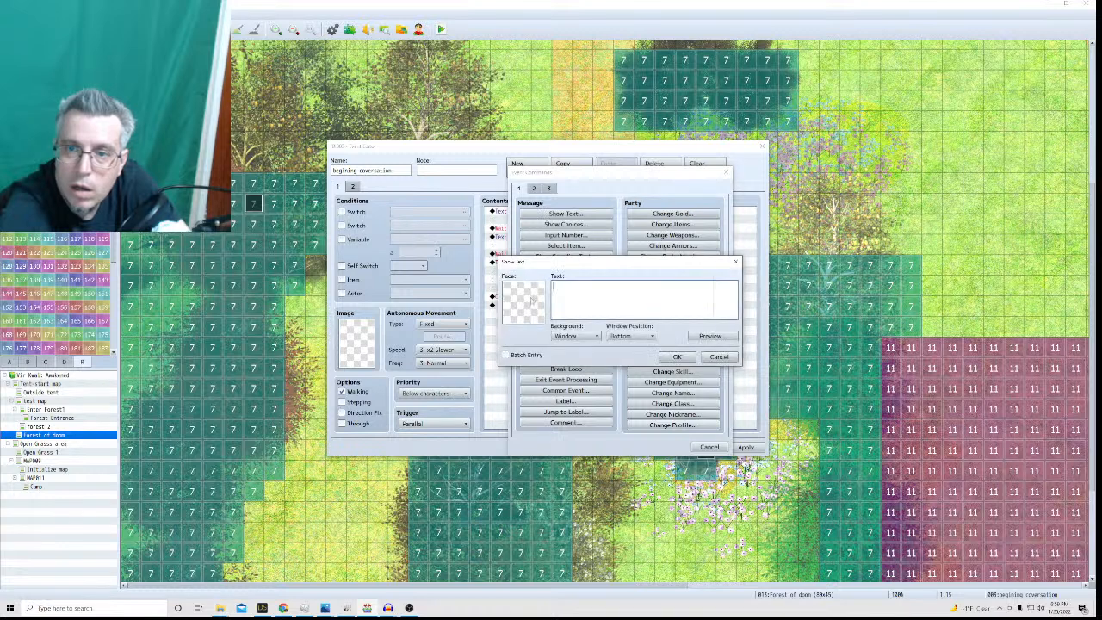
pyautogui.doubleClick(529, 308)
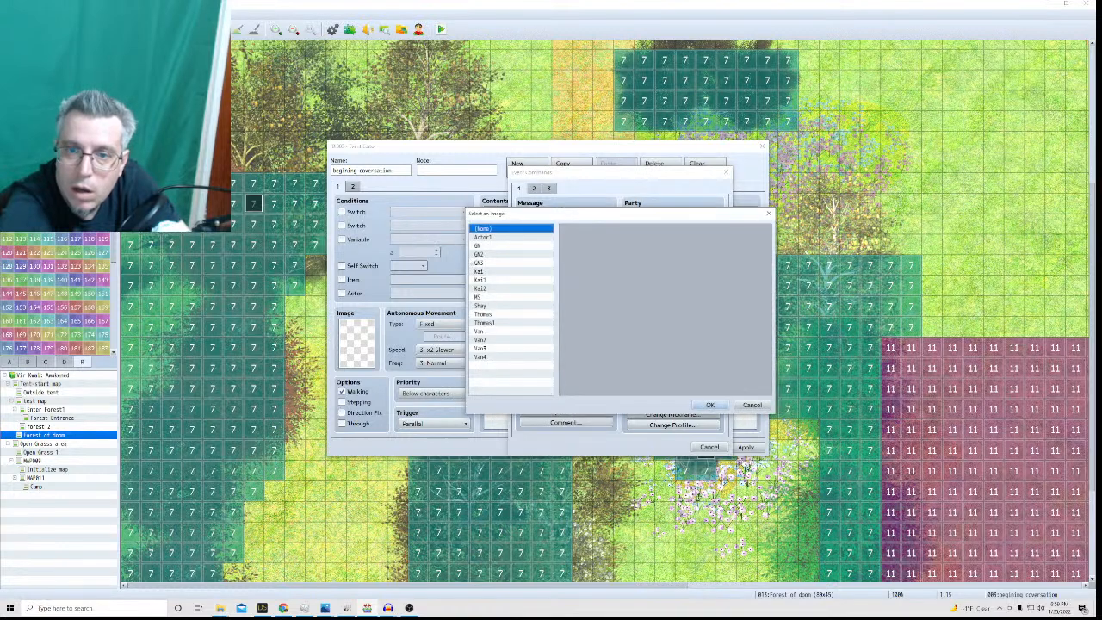
pyautogui.click(488, 357)
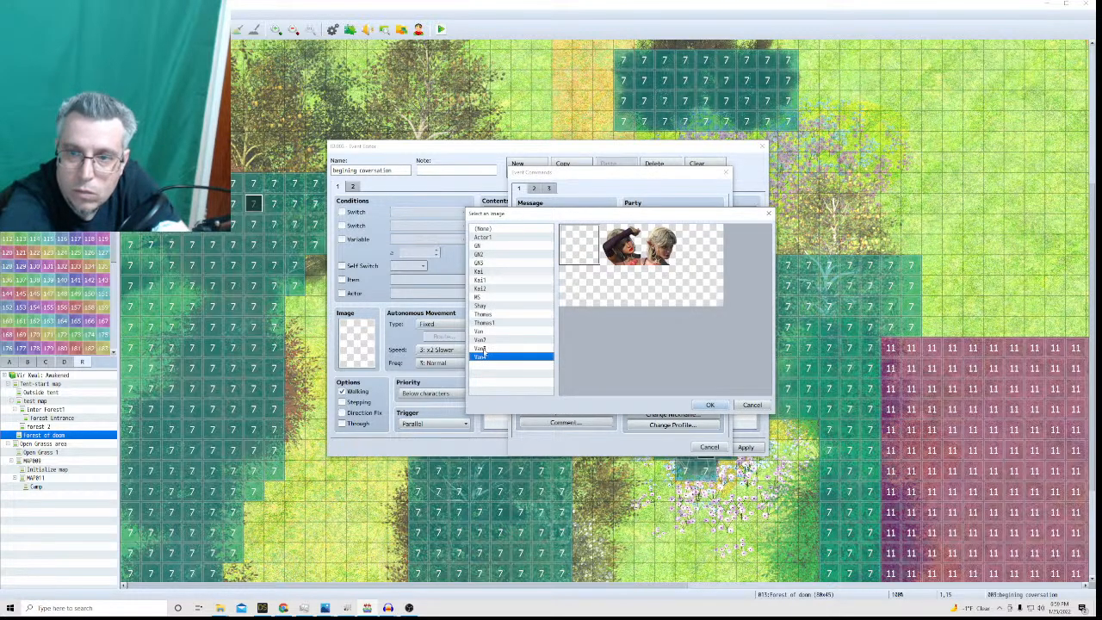
pyautogui.click(483, 349)
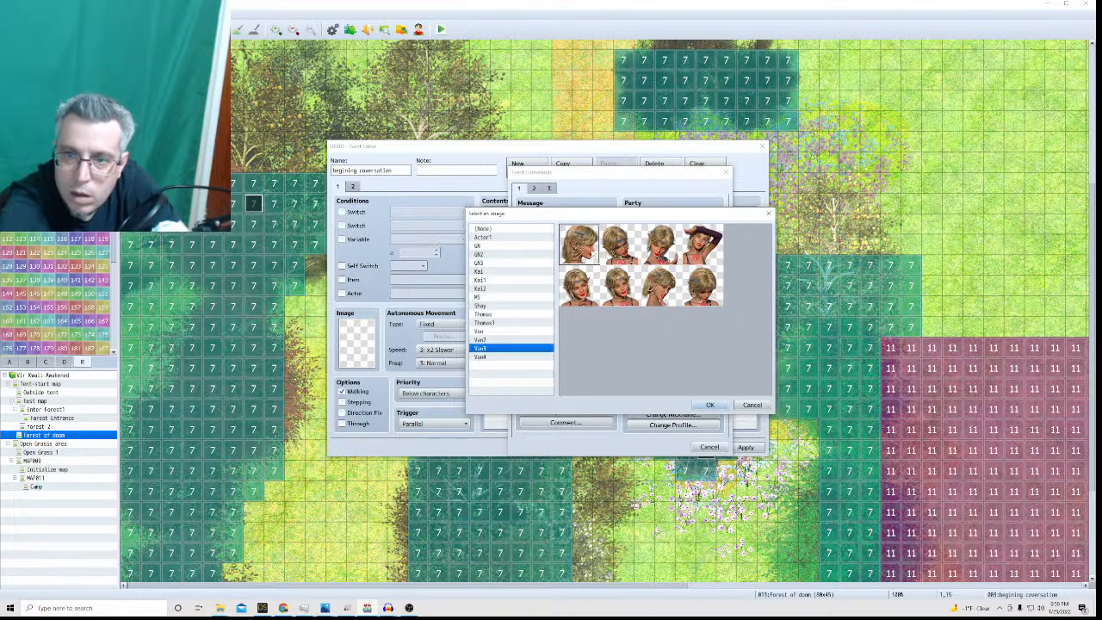
pyautogui.doubleClick(581, 245)
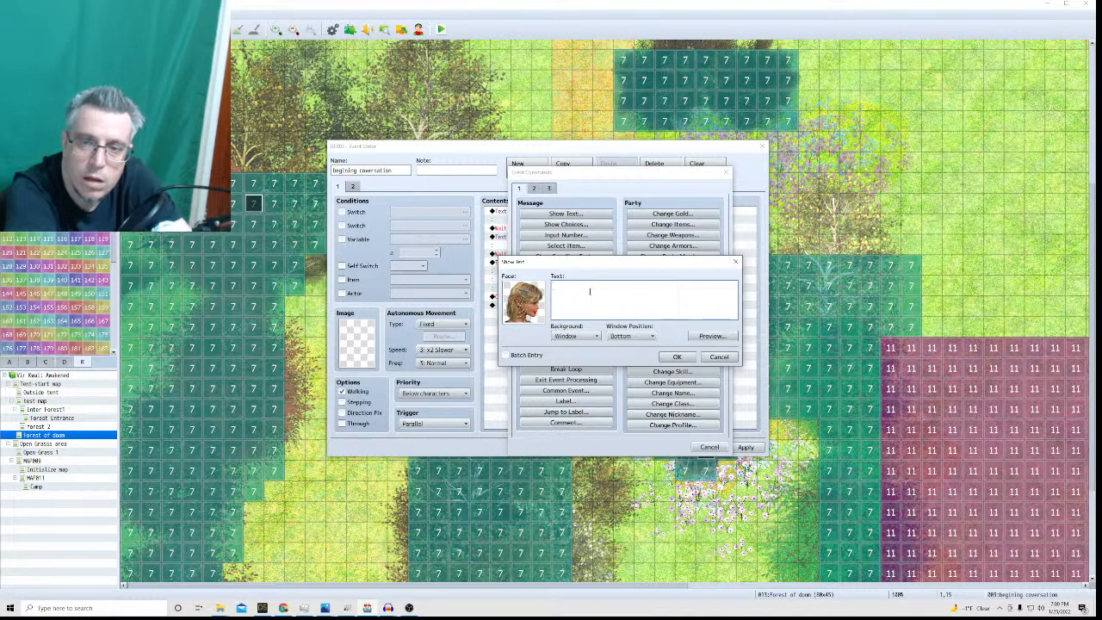
pyautogui.write('Should')
pyautogui.press('BackSpace')
pyautogui.press('BackSpace')
pyautogui.press('BackSpace')
pyautogui.press('BackSpace')
pyautogui.press('BackSpace')
pyautogui.press('BackSpace')
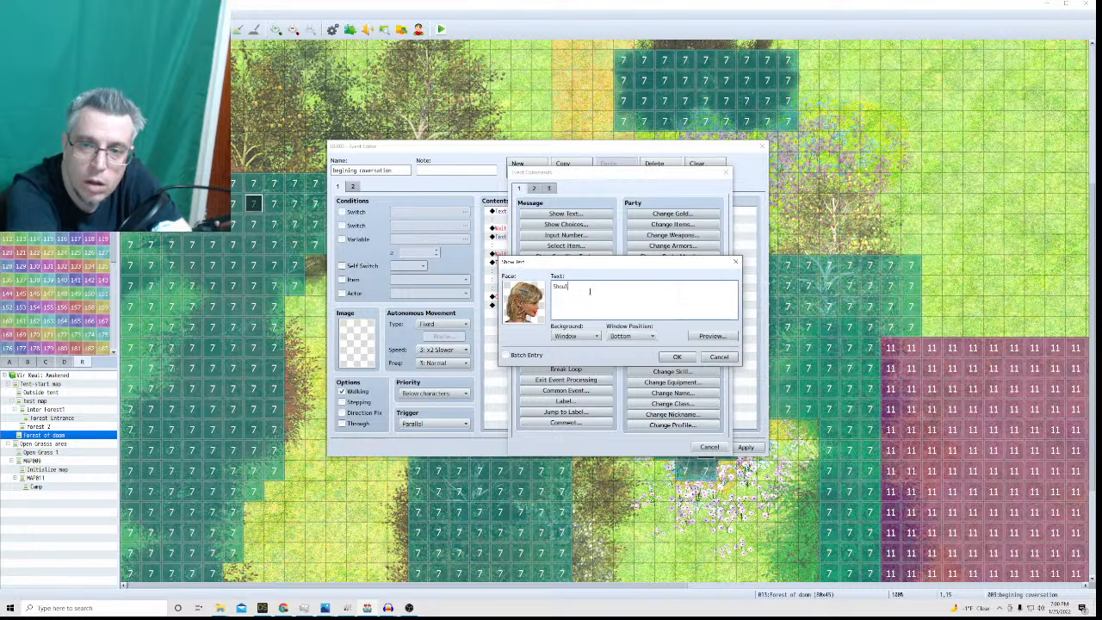
pyautogui.write('t see')
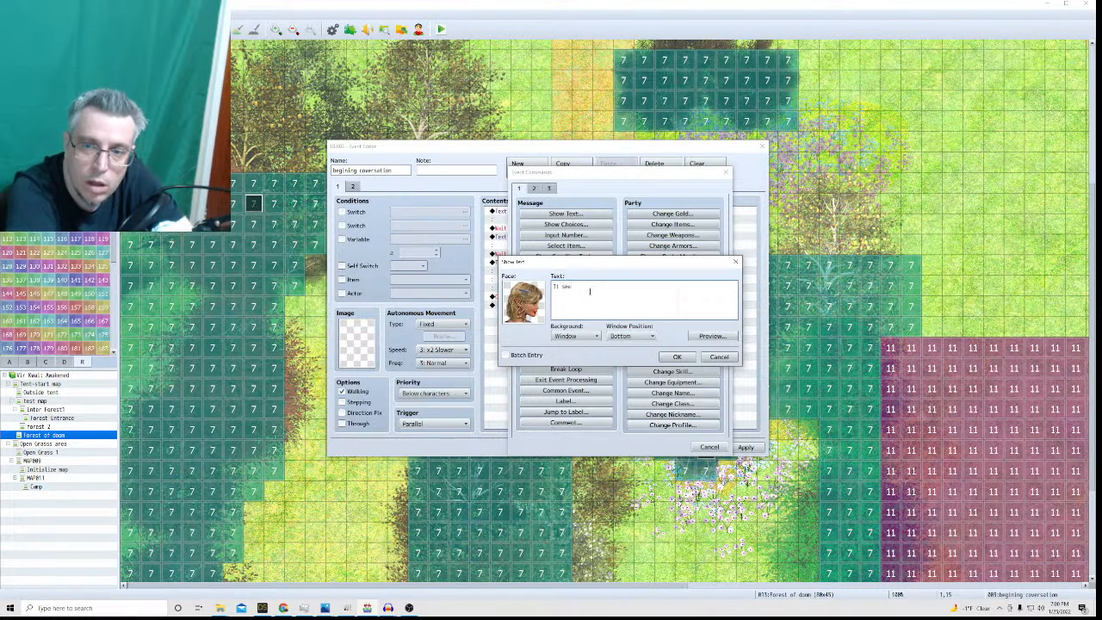
pyautogui.write('ms like')
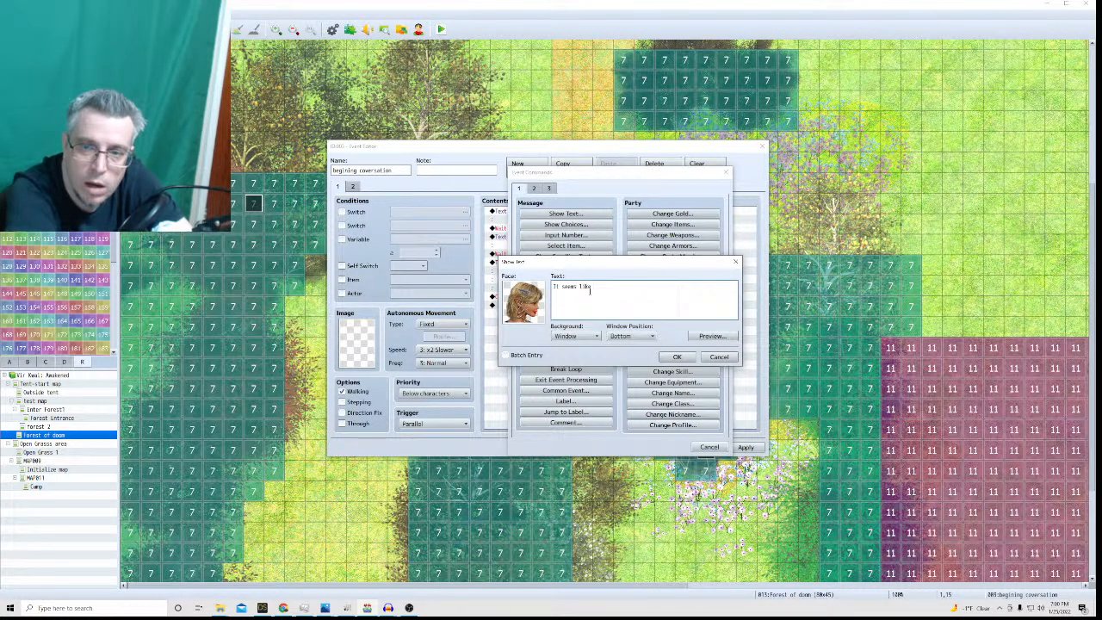
pyautogui.write(' whoever is in')
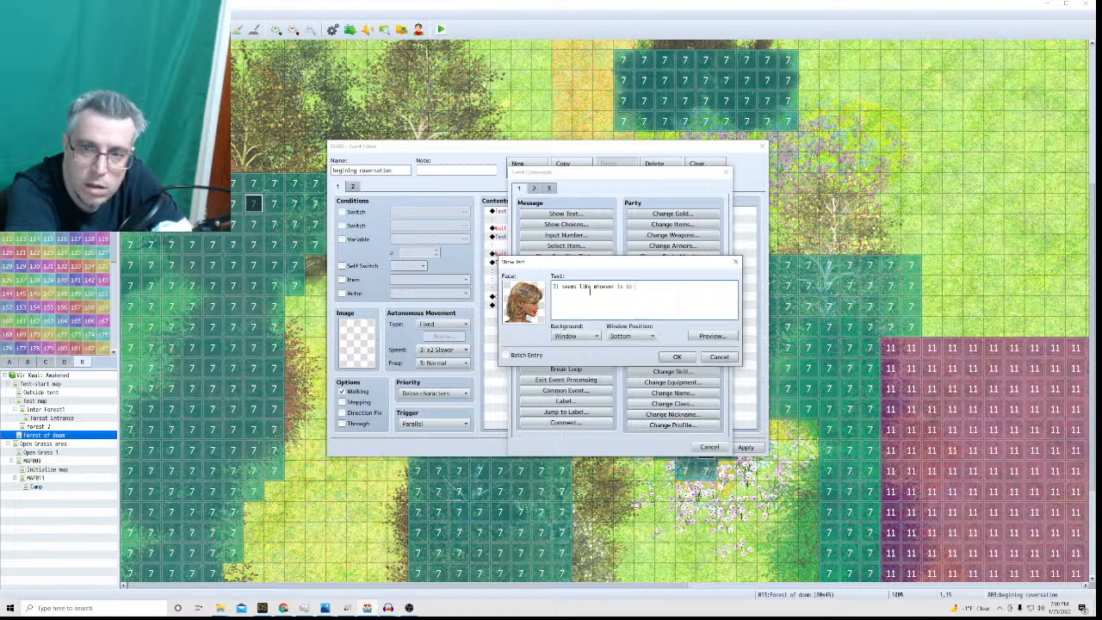
pyautogui.write(' that house is ')
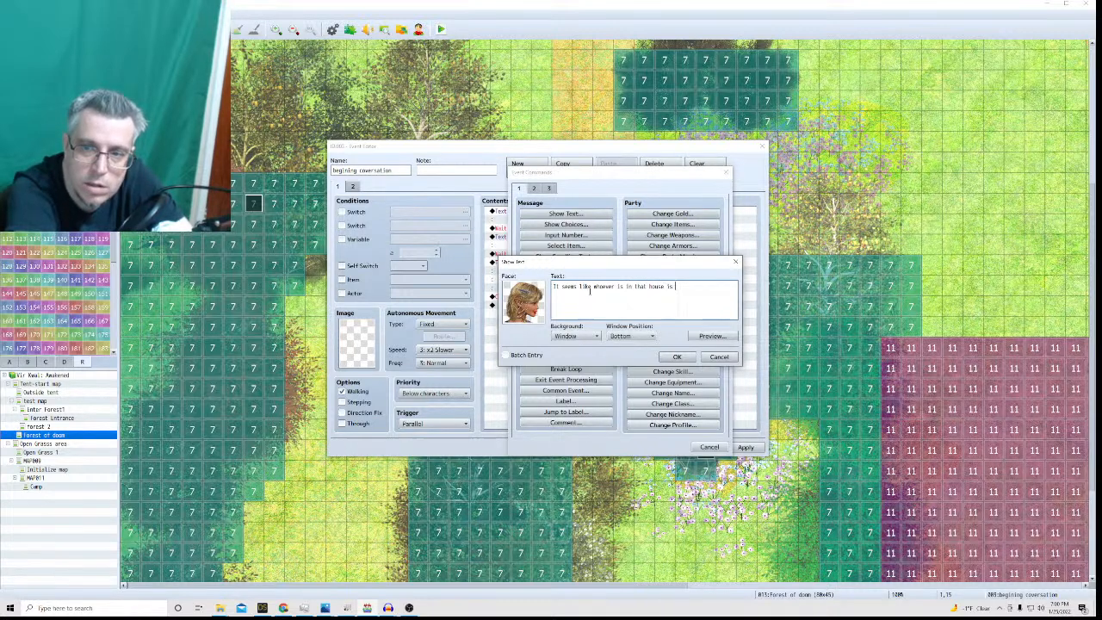
pyautogui.write('in trouble')
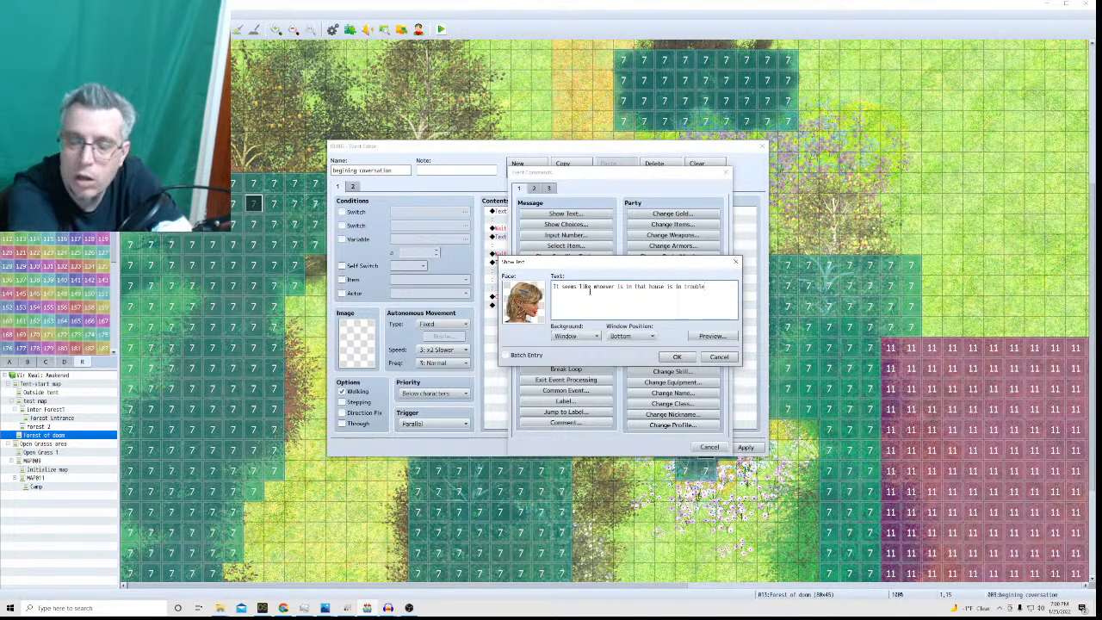
pyautogui.write('.')
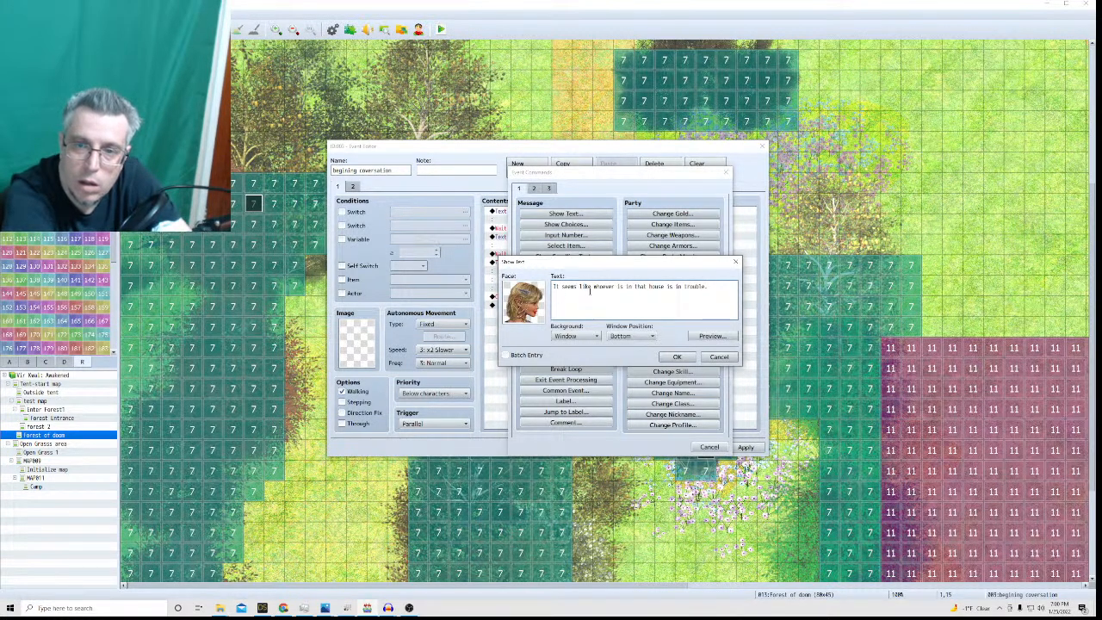
pyautogui.press('BackSpace')
pyautogui.press('BackSpace')
pyautogui.press('BackSpace')
pyautogui.press('BackSpace')
pyautogui.press('BackSpace')
pyautogui.press('BackSpace')
pyautogui.press('BackSpace')
pyautogui.press('BackSpace')
pyautogui.press('BackSpace')
pyautogui.press('BackSpace')
pyautogui.press('BackSpace')
pyautogui.press('BackSpace')
pyautogui.press('BackSpace')
pyautogui.press('BackSpace')
pyautogui.press('BackSpace')
pyautogui.press('BackSpace')
pyautogui.press('BackSpace')
pyautogui.press('BackSpace')
pyautogui.press('BackSpace')
pyautogui.press('BackSpace')
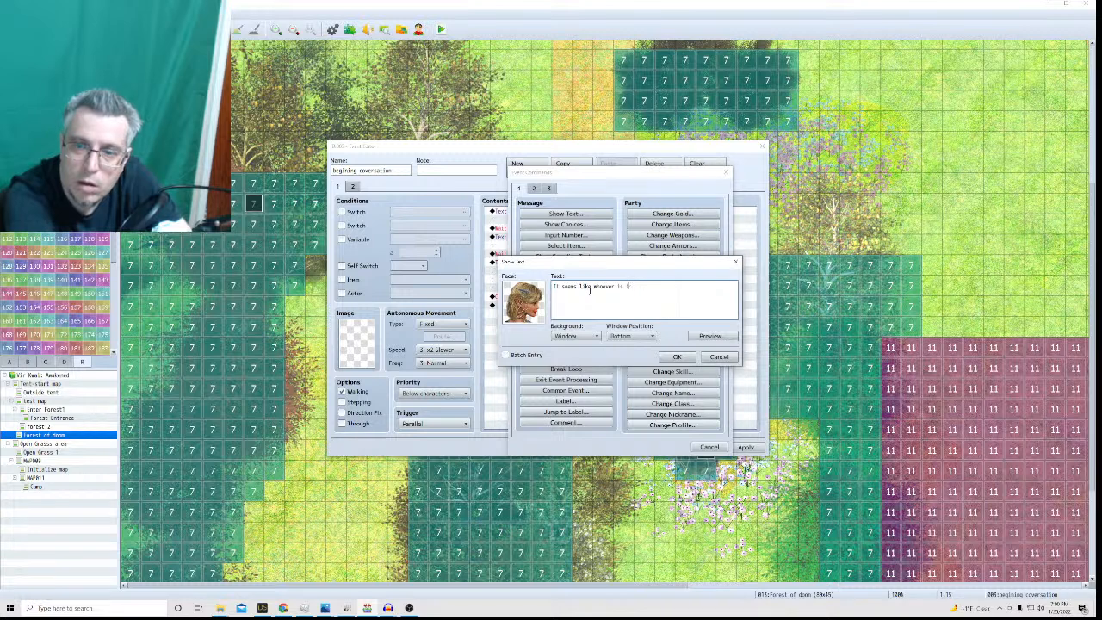
pyautogui.press('BackSpace')
pyautogui.press('BackSpace')
pyautogui.press('BackSpace')
pyautogui.press('BackSpace')
pyautogui.press('BackSpace')
pyautogui.press('BackSpace')
pyautogui.press('BackSpace')
pyautogui.press('BackSpace')
pyautogui.press('BackSpace')
pyautogui.press('BackSpace')
pyautogui.press('BackSpace')
pyautogui.press('BackSpace')
pyautogui.press('BackSpace')
pyautogui.press('BackSpace')
pyautogui.press('BackSpace')
pyautogui.press('BackSpace')
pyautogui.press('BackSpace')
pyautogui.press('BackSpace')
pyautogui.press('BackSpace')
pyautogui.press('BackSpace')
pyautogui.press('BackSpace')
pyautogui.press('BackSpace')
pyautogui.press('BackSpace')
pyautogui.press('BackSpace')
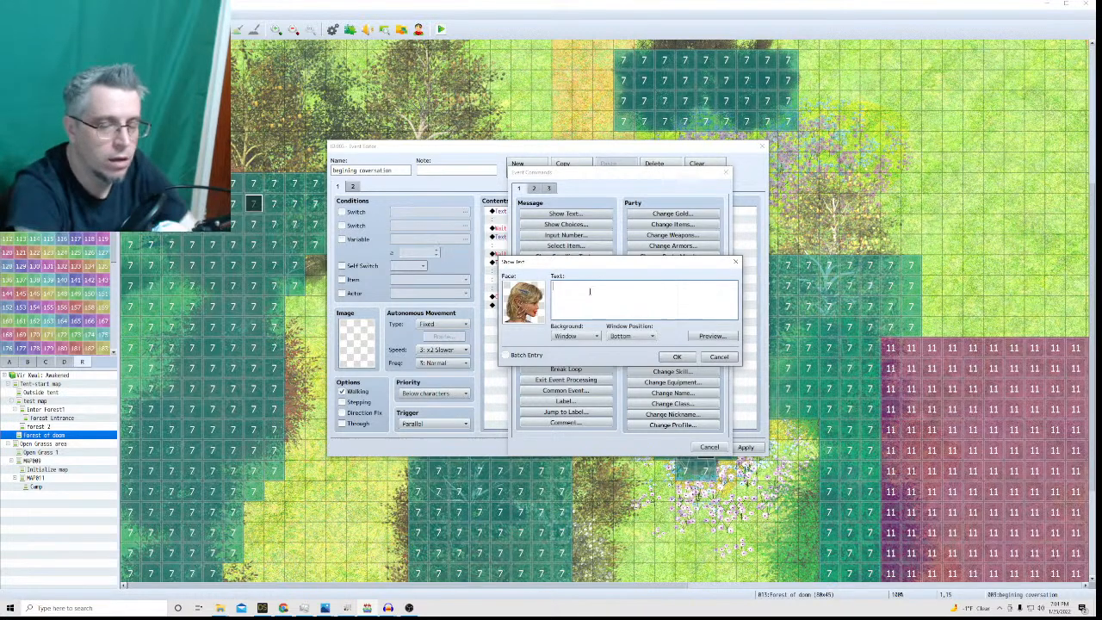
# Enter "It seems like whoever is in that house is in trouble." as the first line of the blonde woman's message.
pyautogui.write('It se')
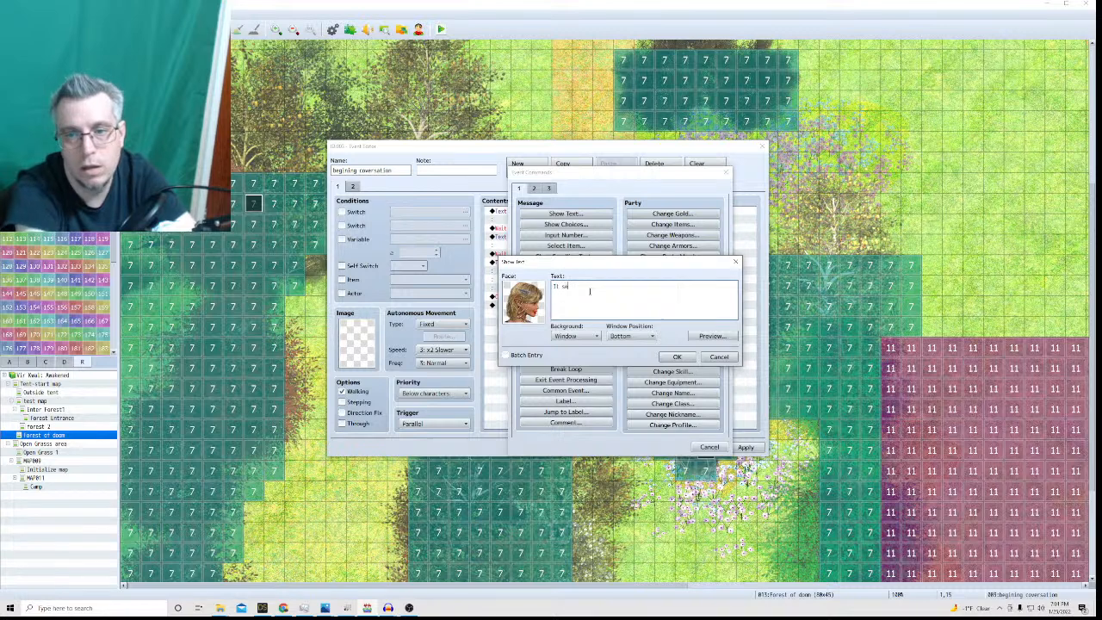
pyautogui.write('ems like whoever is')
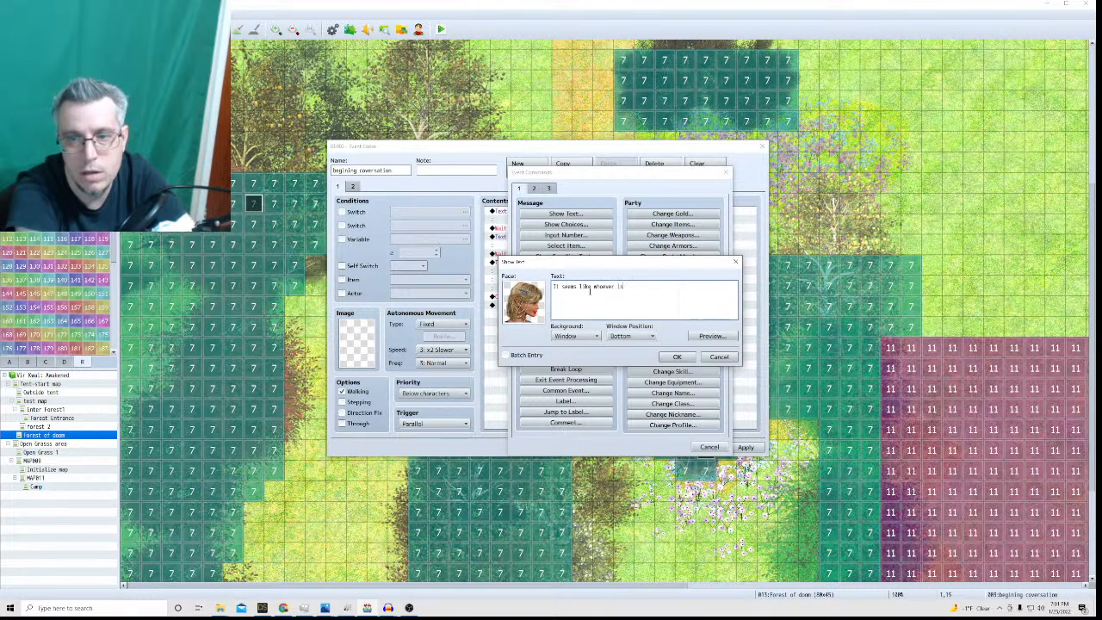
pyautogui.write(' in that hou')
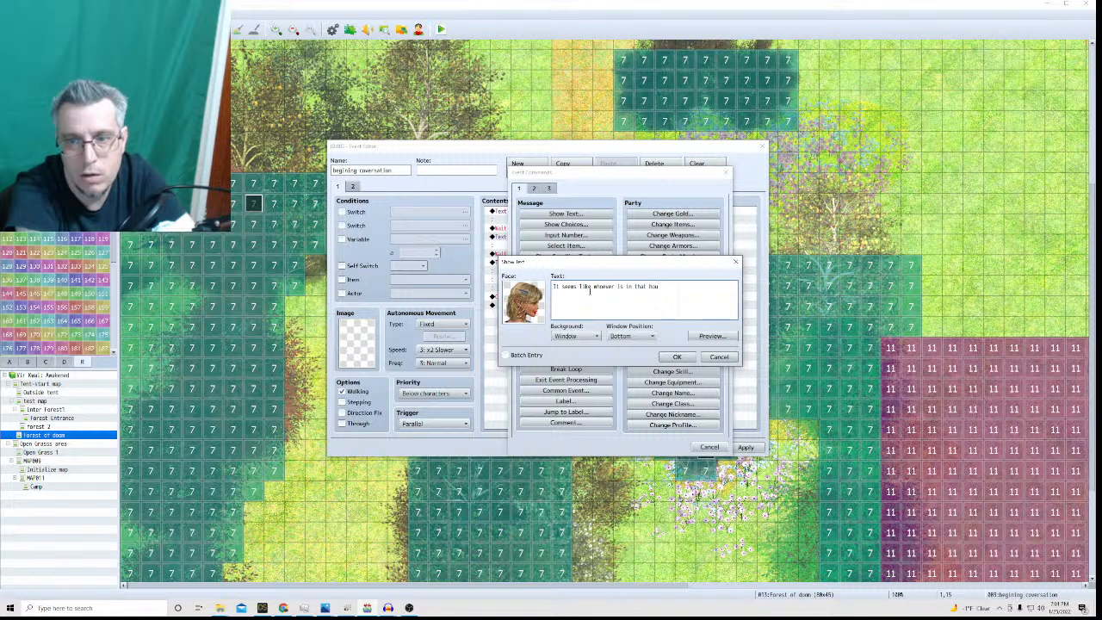
pyautogui.write('se is in trouble.')
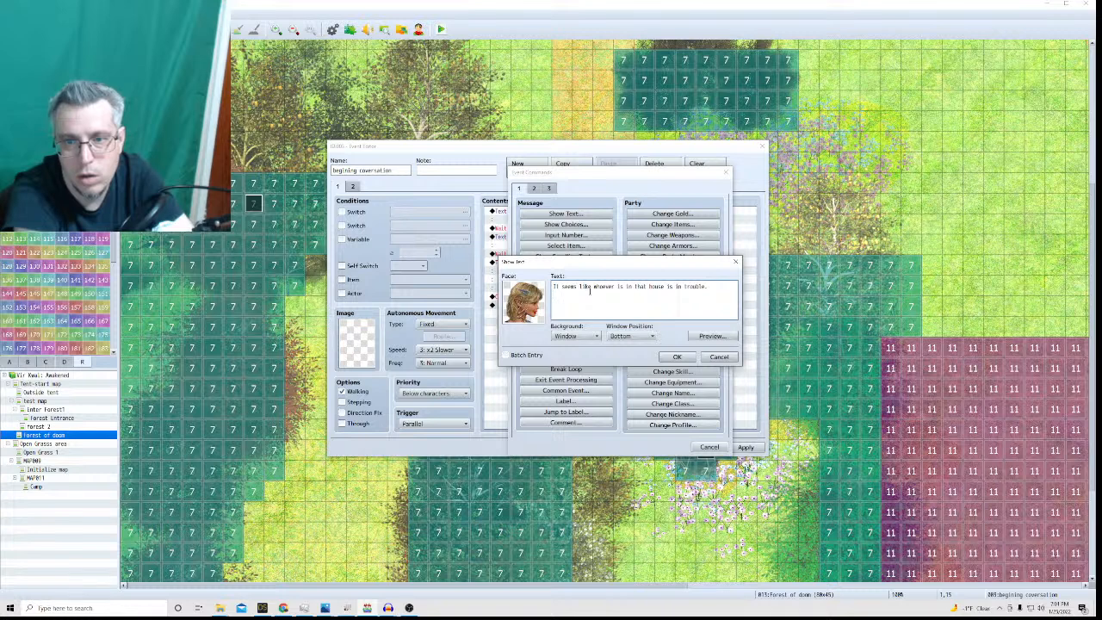
# Add "We cannot help them. We must make it to the portal." on a new line and save the message.
pyautogui.write('We cannot help them')
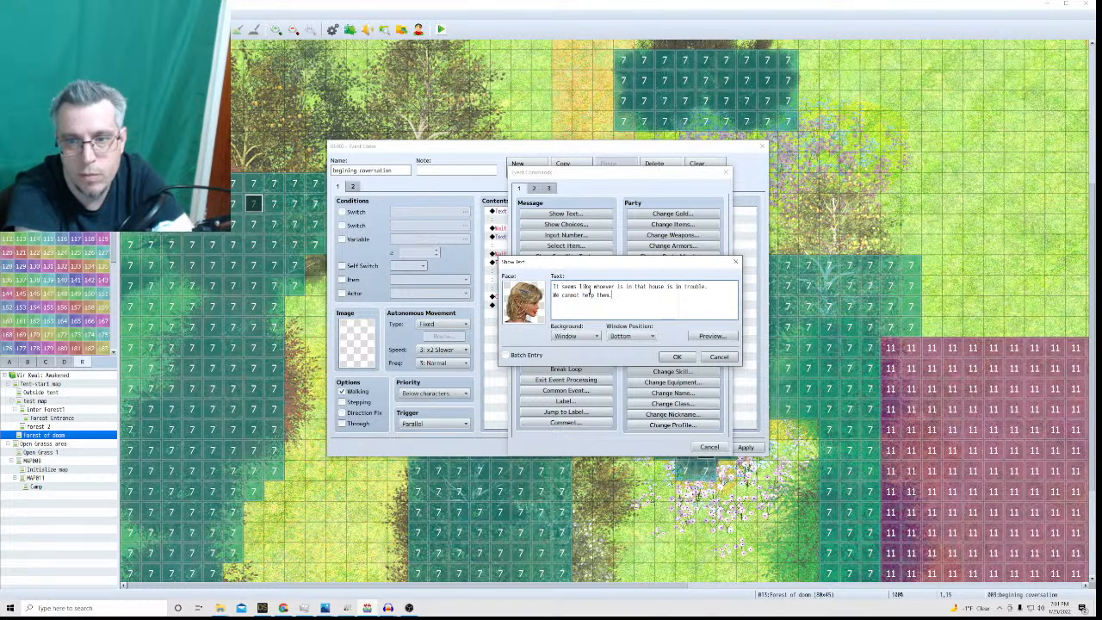
pyautogui.write('. We must')
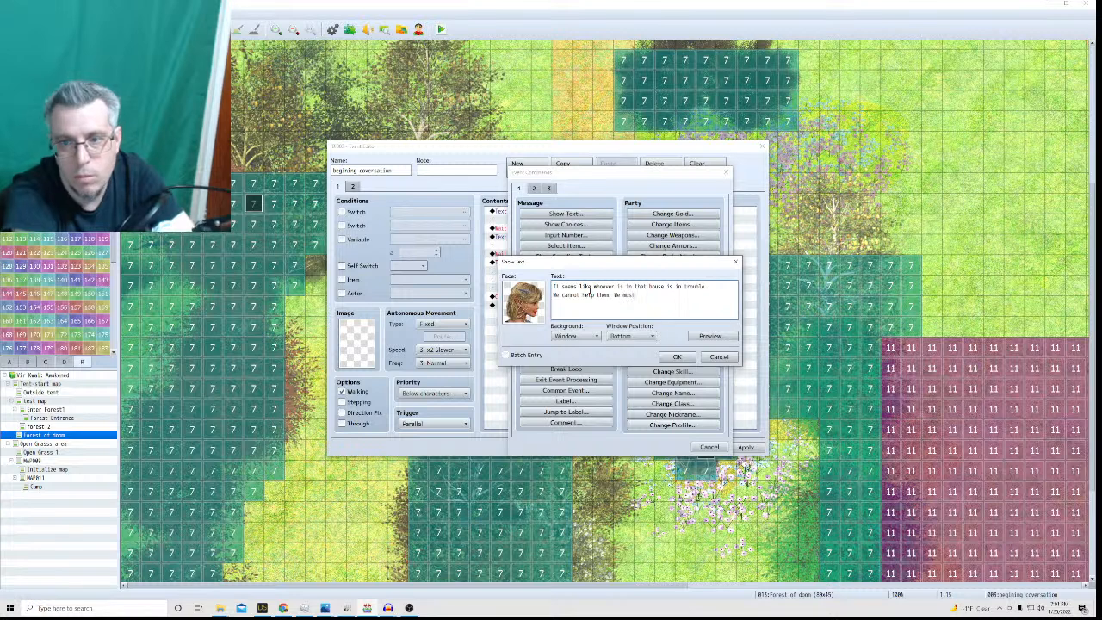
pyautogui.write(' make it in the')
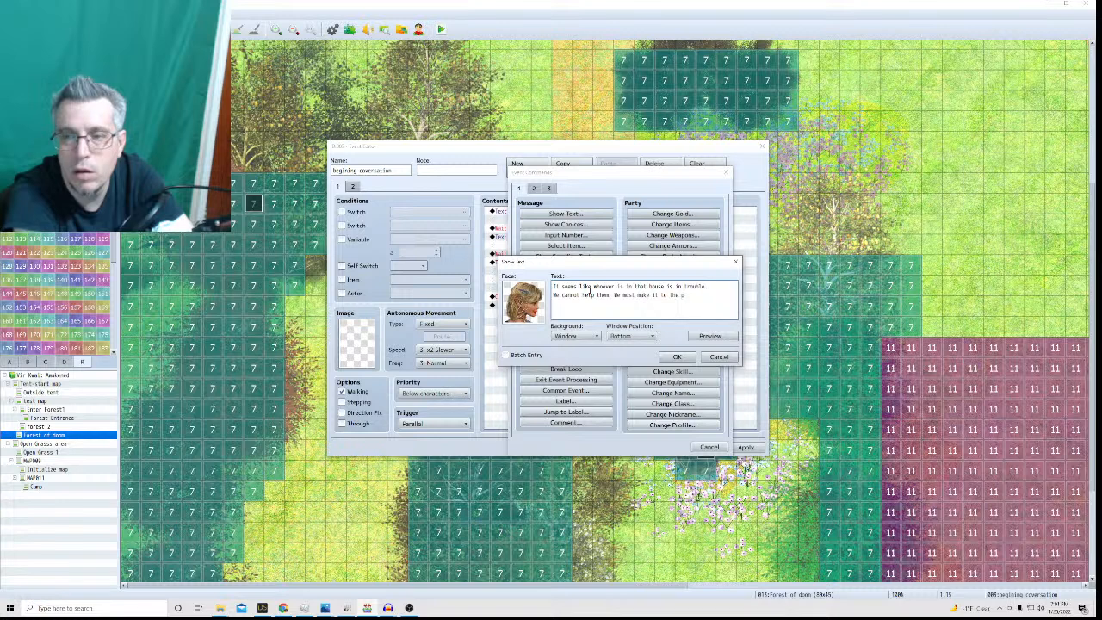
pyautogui.write(' portal.')
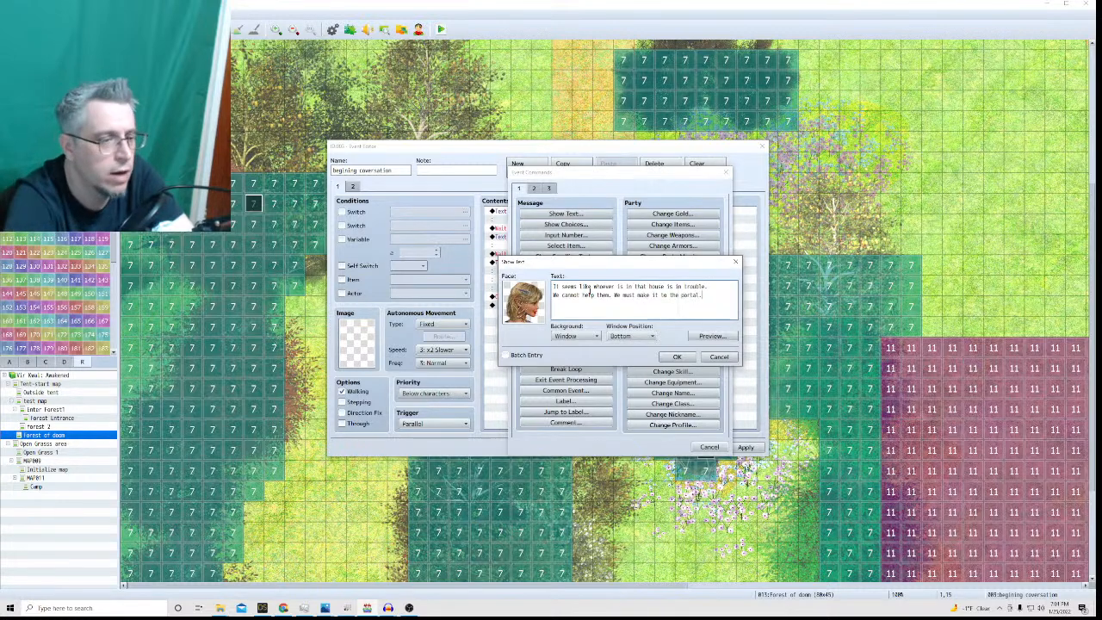
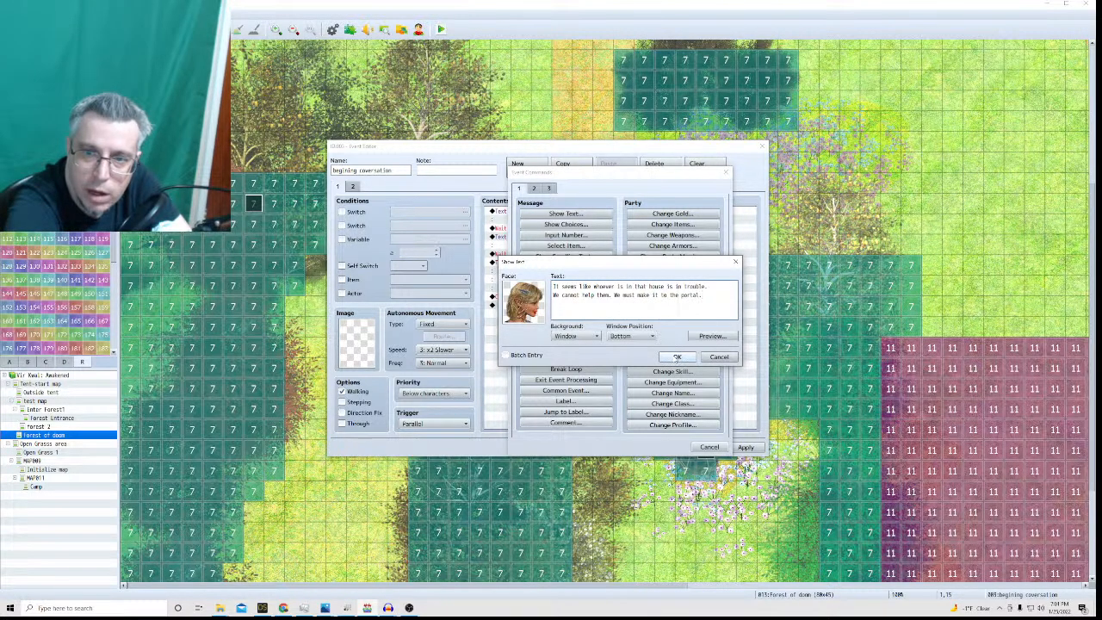
pyautogui.click(676, 356)
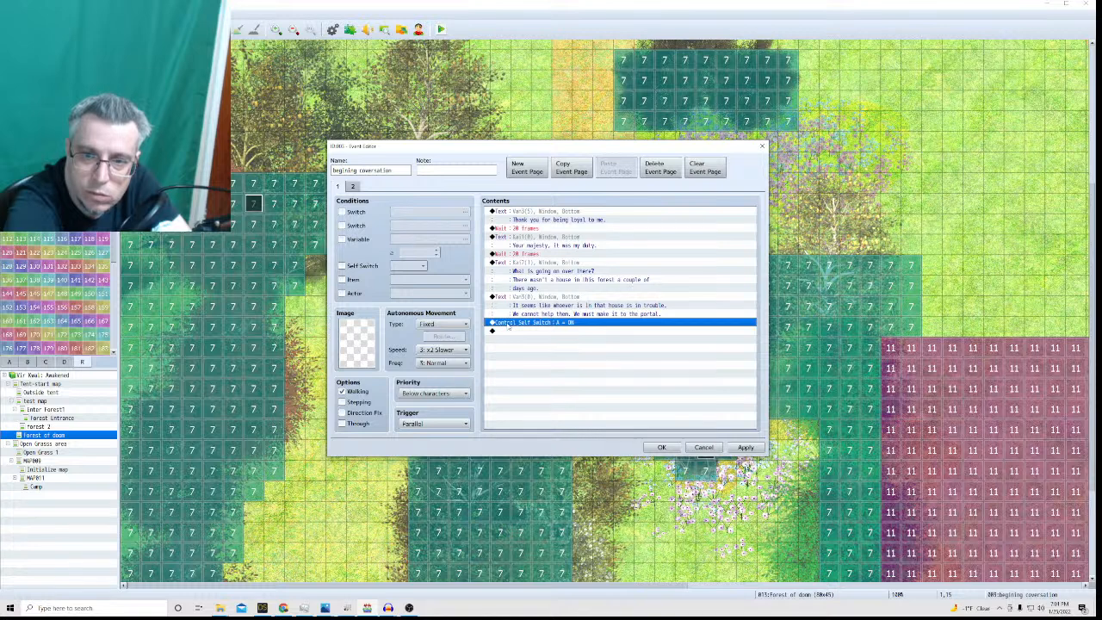
pyautogui.rightClick(509, 328)
pyautogui.click(523, 333)
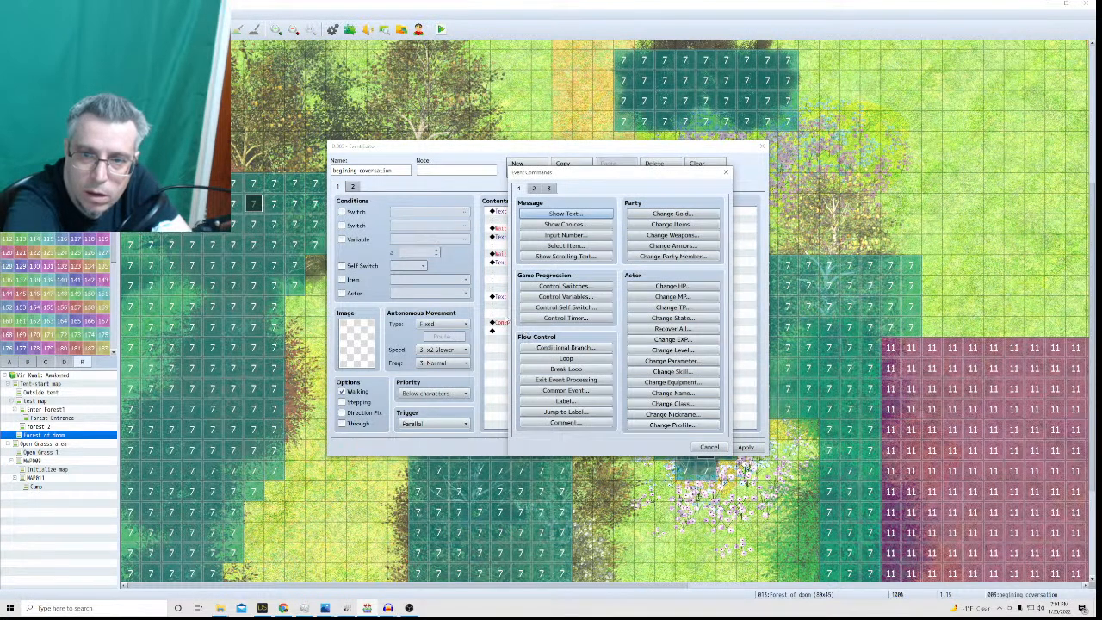
pyautogui.click(726, 172)
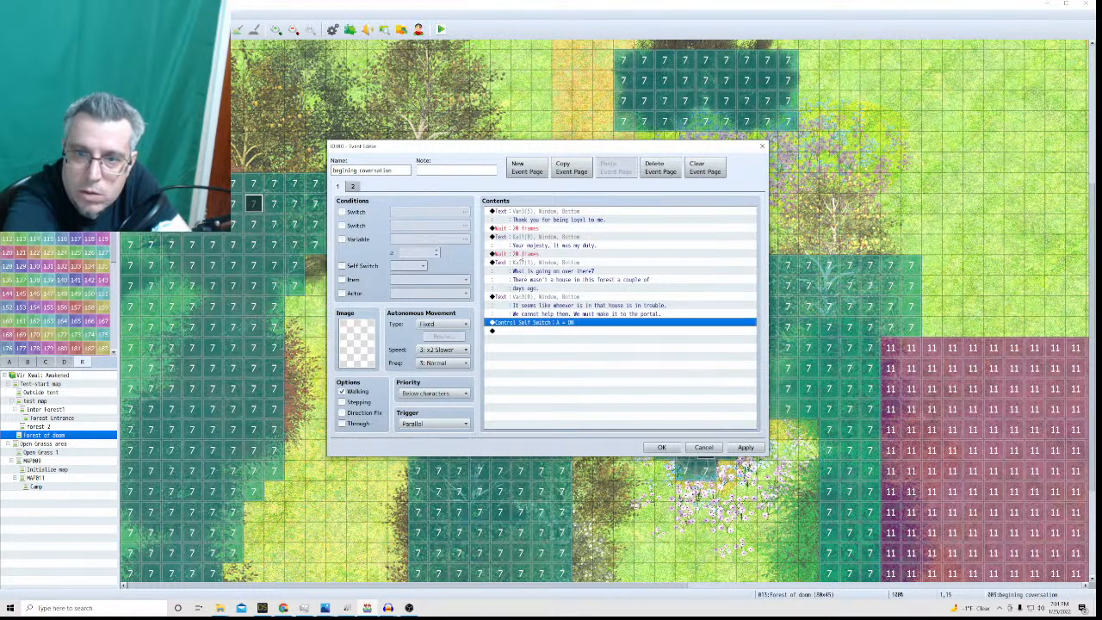
# Copy the 20-frame Wait command and paste it directly before the "It seems like whoever is in that house" message.
pyautogui.click(519, 255)
pyautogui.rightClick(519, 254)
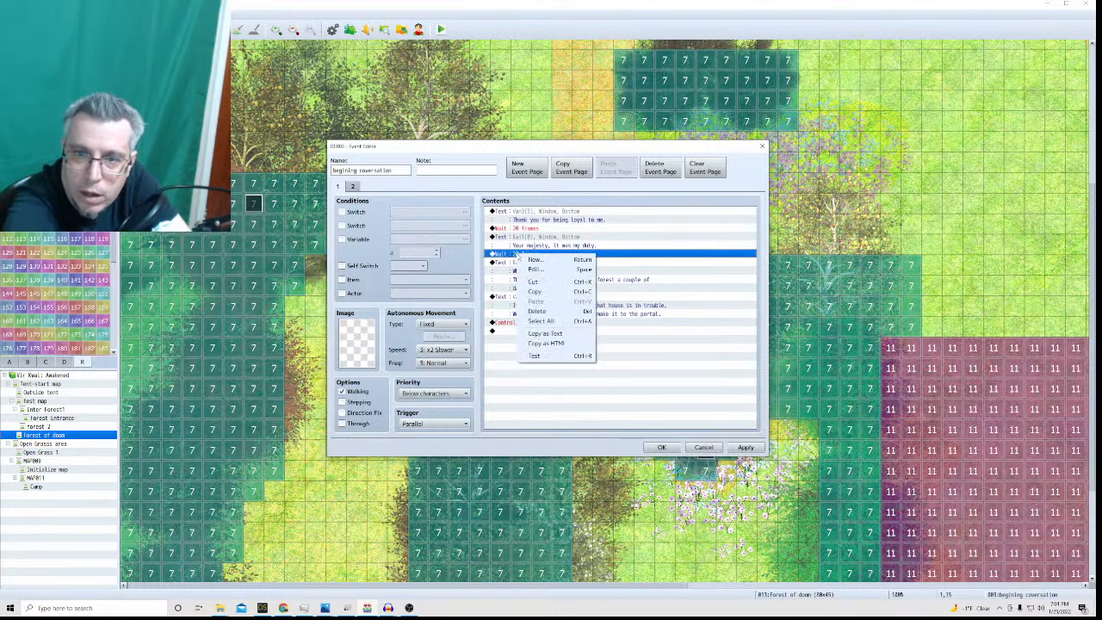
pyautogui.click(534, 291)
pyautogui.click(531, 299)
pyautogui.rightClick(528, 297)
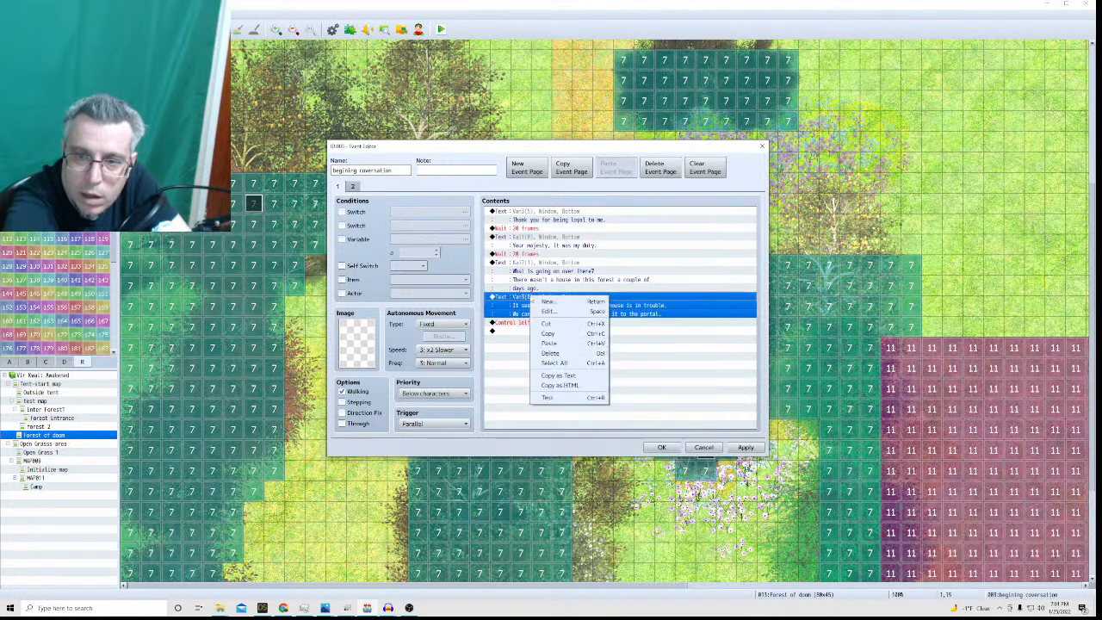
pyautogui.click(548, 343)
# Paste the copied 20-frame Wait command directly before the Control Self Switch command.
pyautogui.click(532, 332)
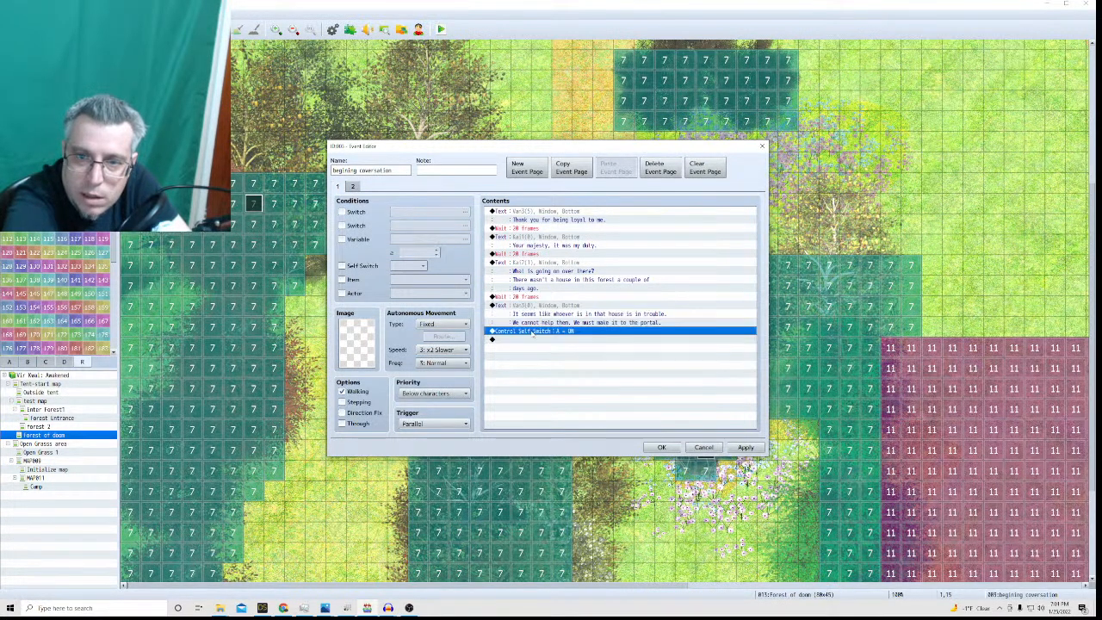
pyautogui.rightClick(533, 333)
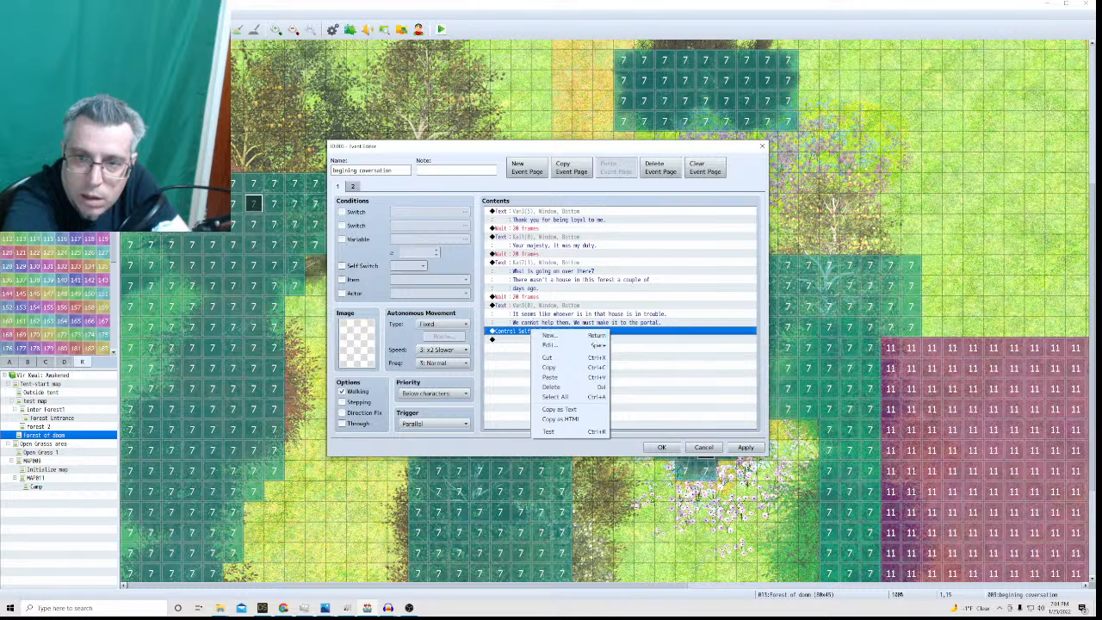
pyautogui.click(555, 377)
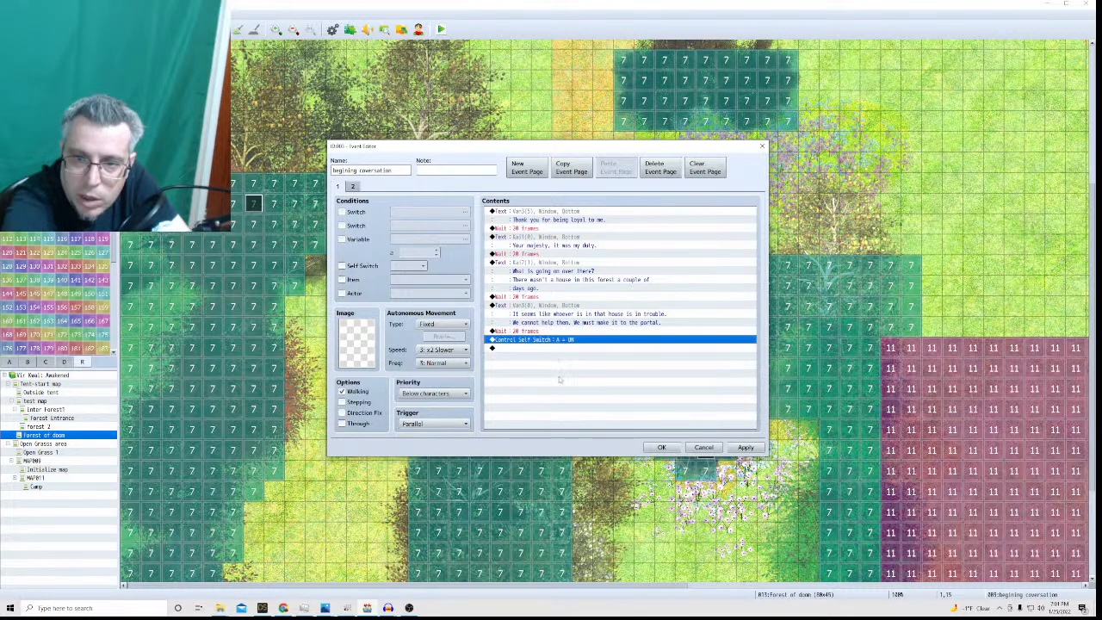
# Insert a Show Text command before the self switch command, using the fourth face in the top row of the Kai1 sheet.
pyautogui.rightClick(530, 344)
pyautogui.click(537, 344)
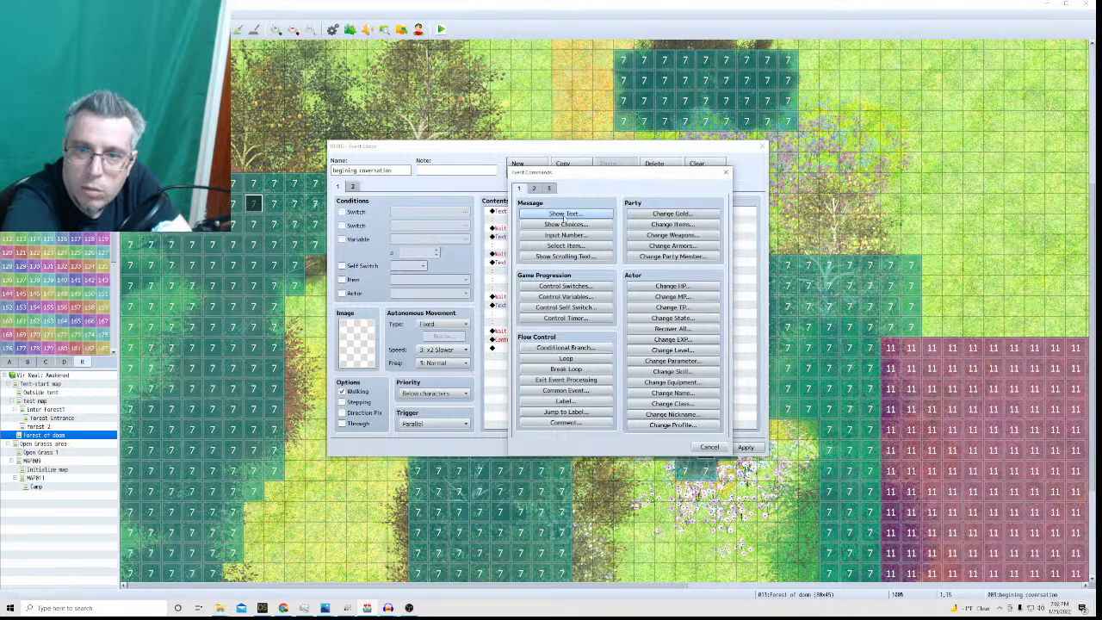
pyautogui.click(565, 213)
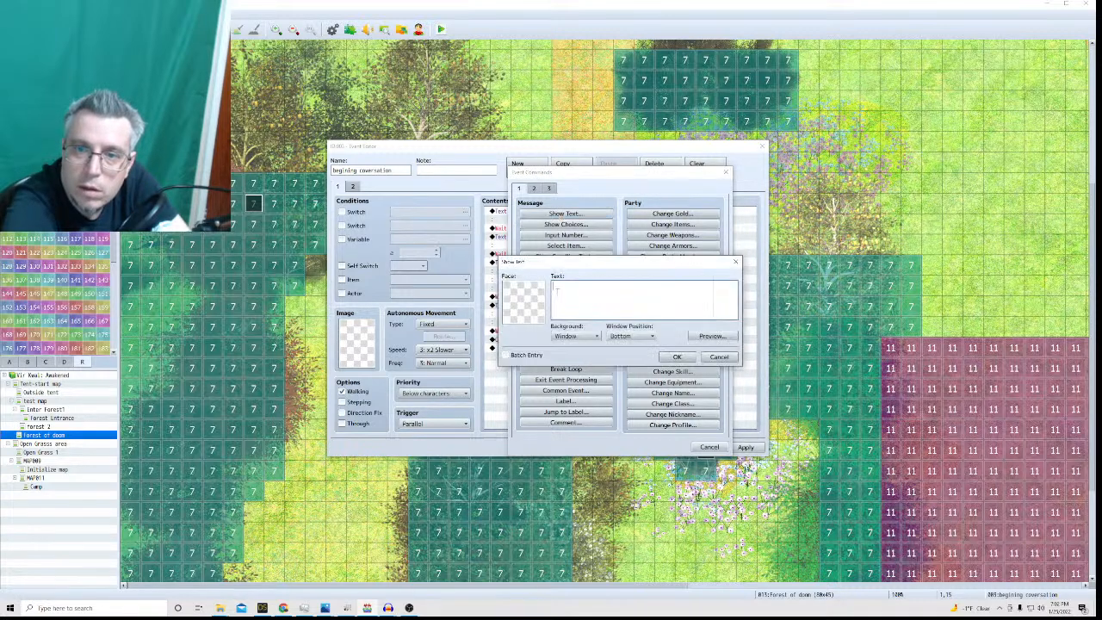
pyautogui.doubleClick(508, 312)
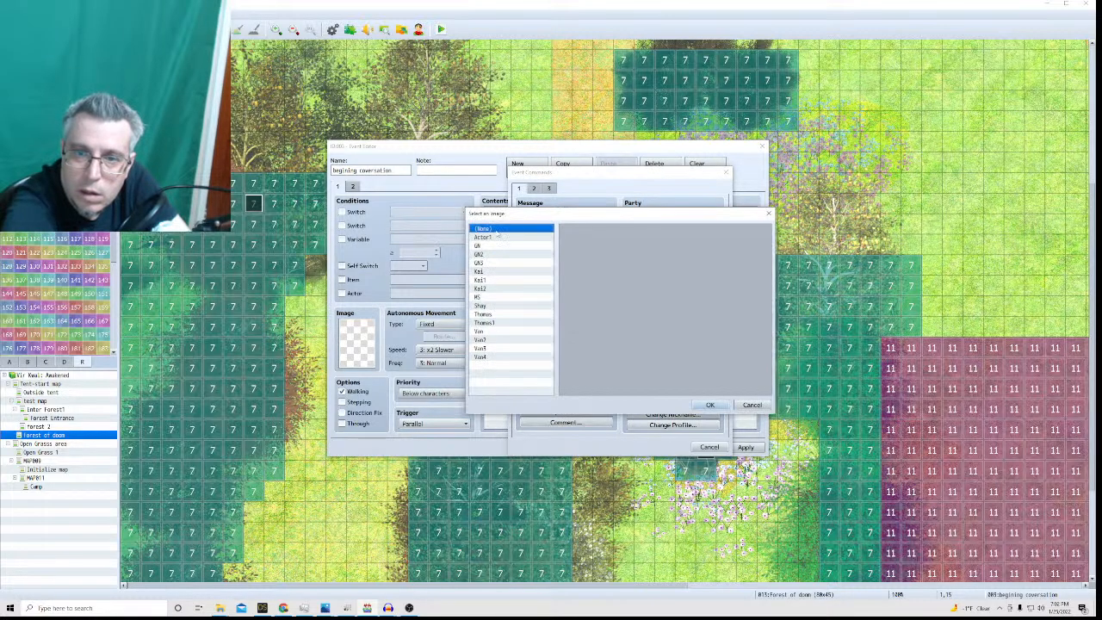
pyautogui.click(487, 289)
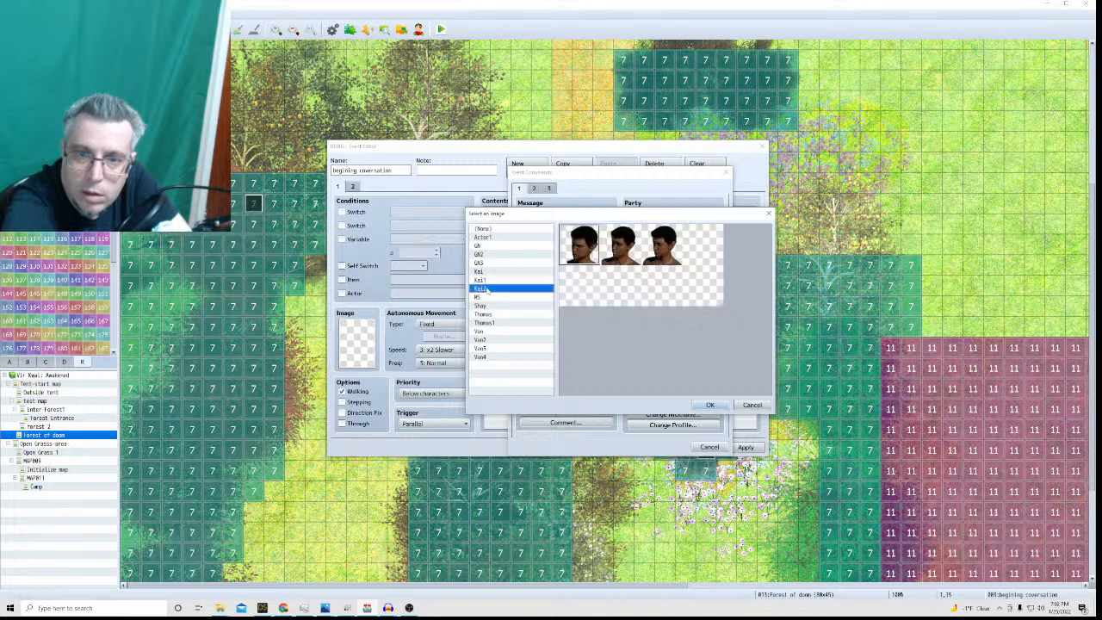
pyautogui.click(485, 280)
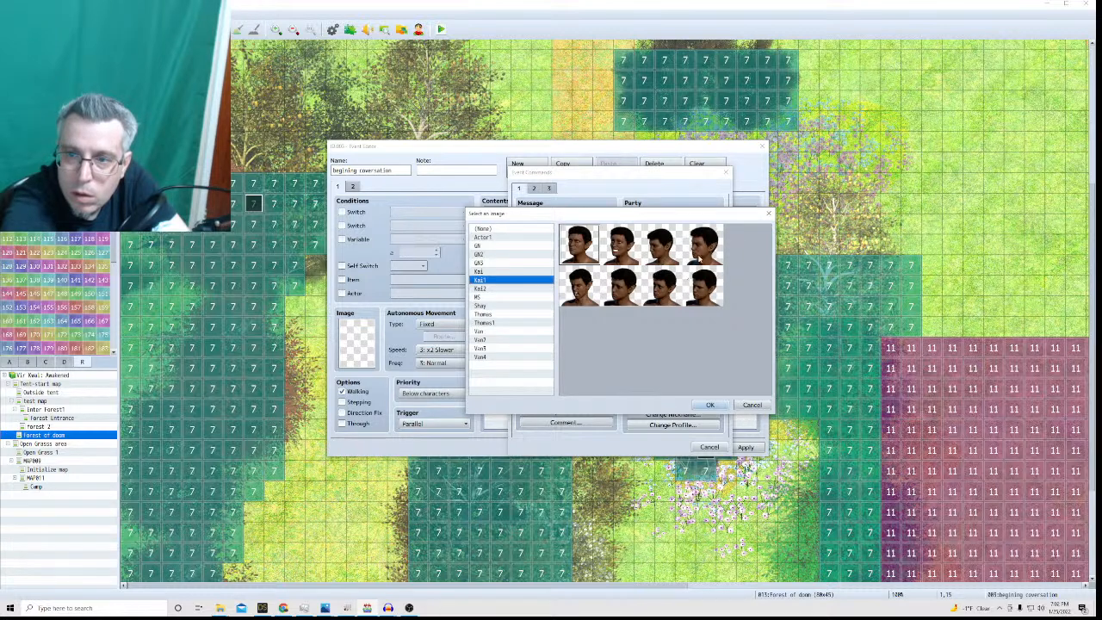
pyautogui.doubleClick(704, 245)
pyautogui.click(641, 291)
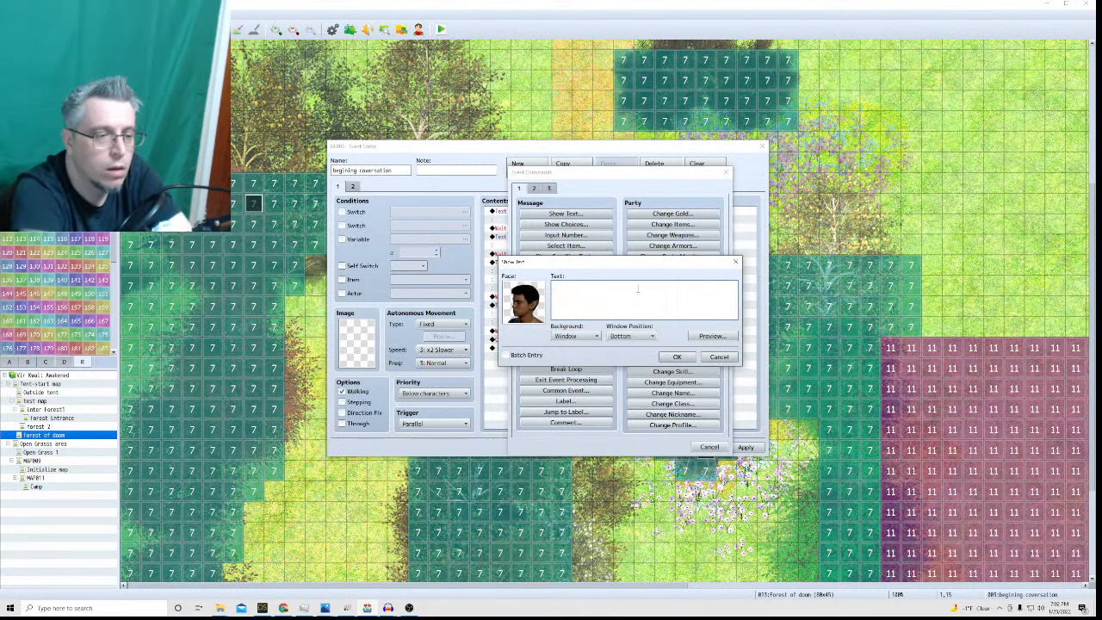
# Enter "Your majesty..." as the Kai1 face message and save it.
pyautogui.write('Your ')
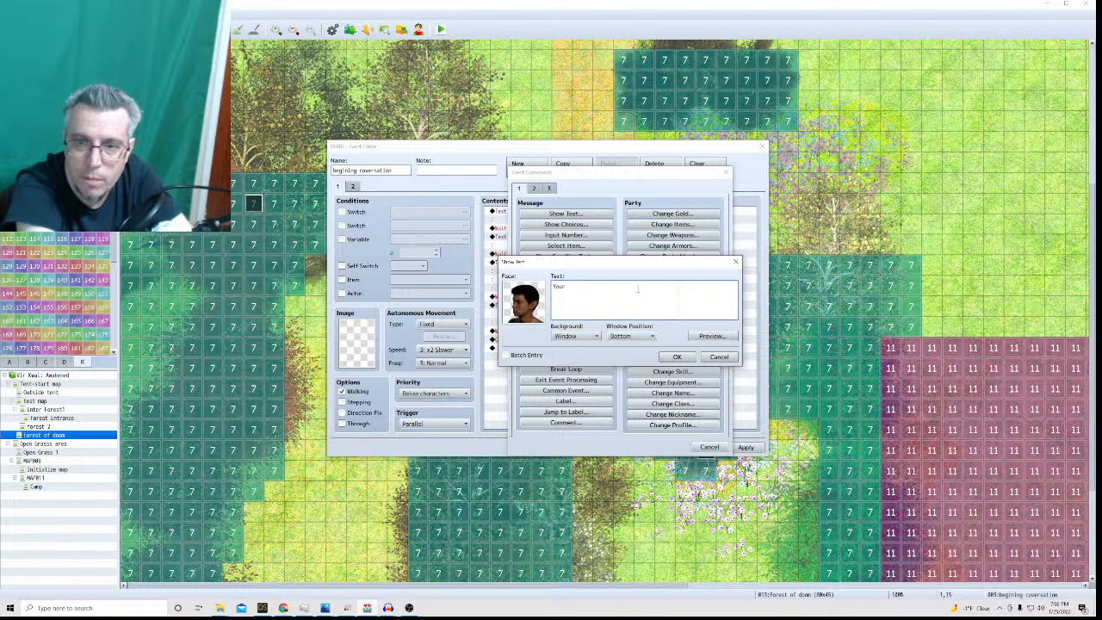
pyautogui.write('maj')
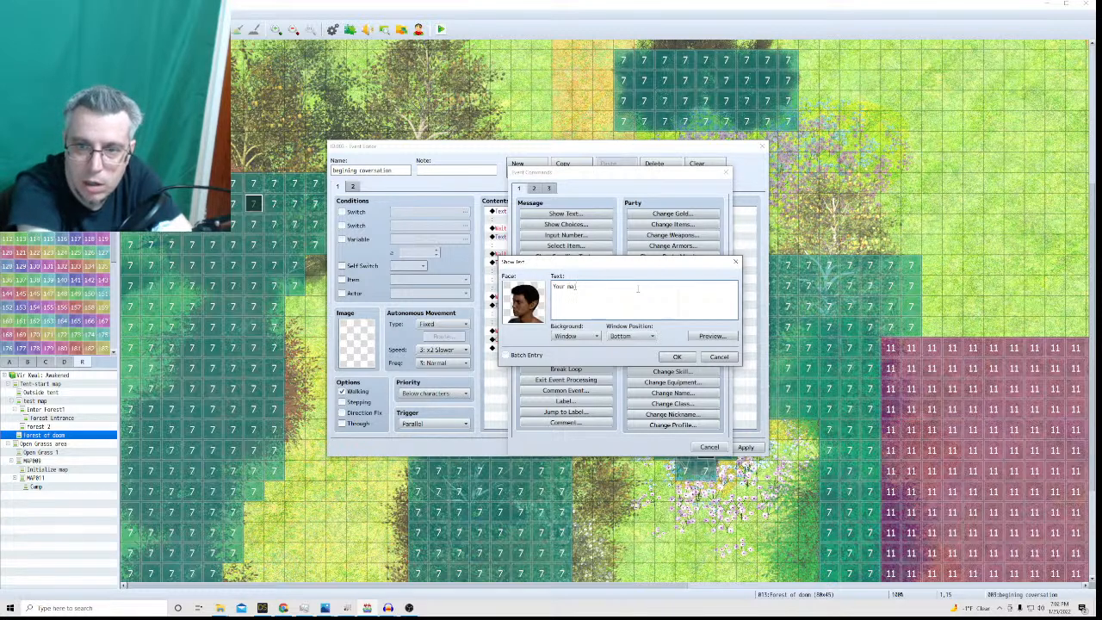
pyautogui.write('esty...')
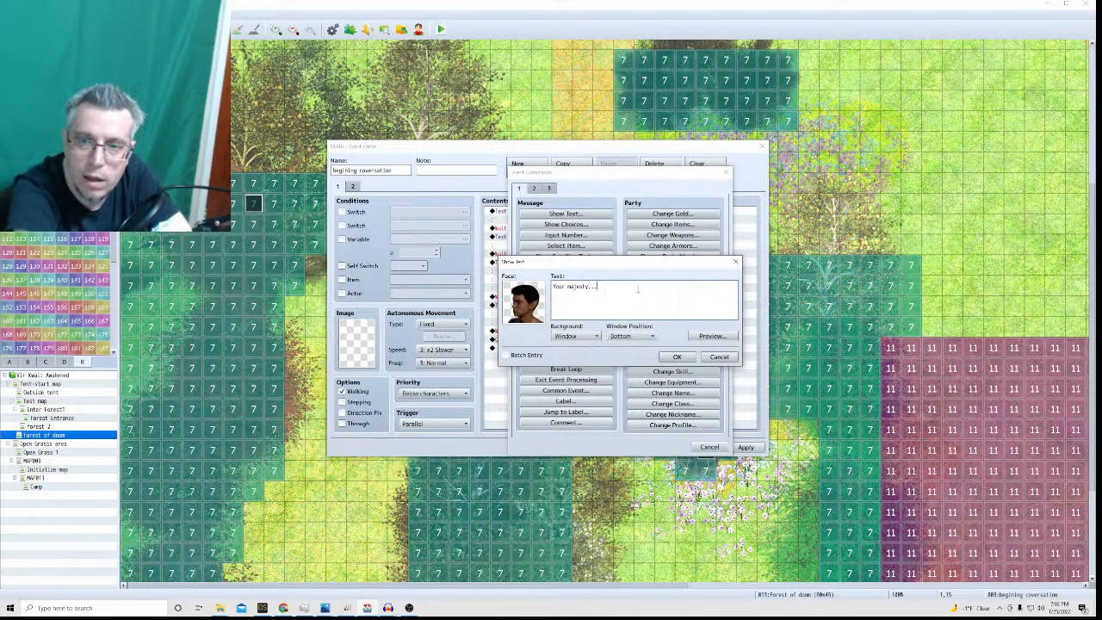
pyautogui.click(676, 357)
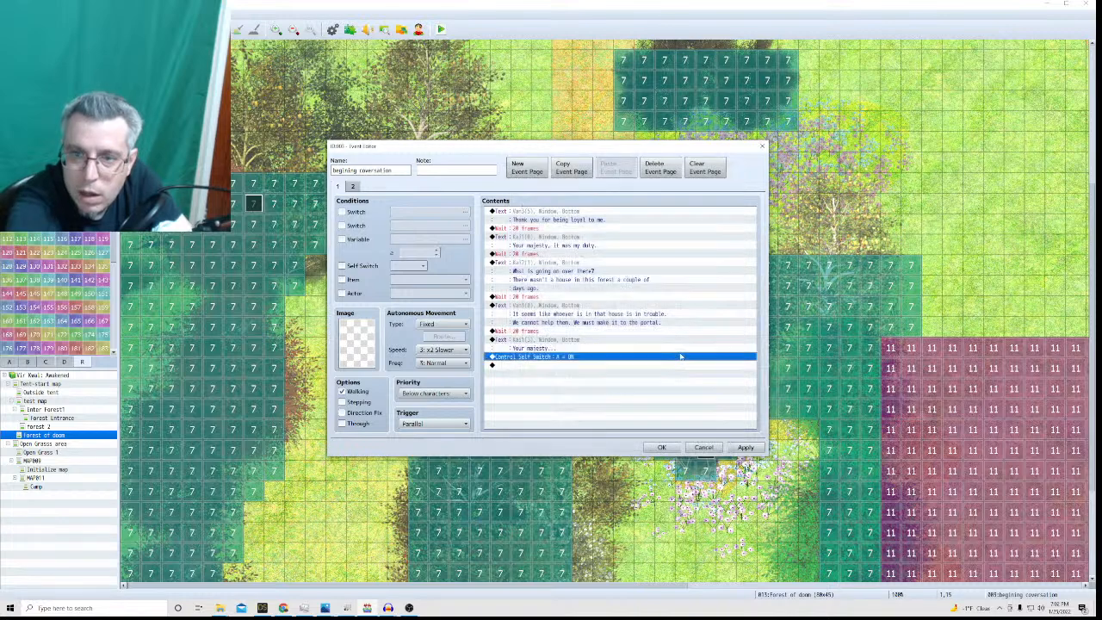
# Start a new Show Choices command before the Control Self Switch command.
pyautogui.rightClick(542, 355)
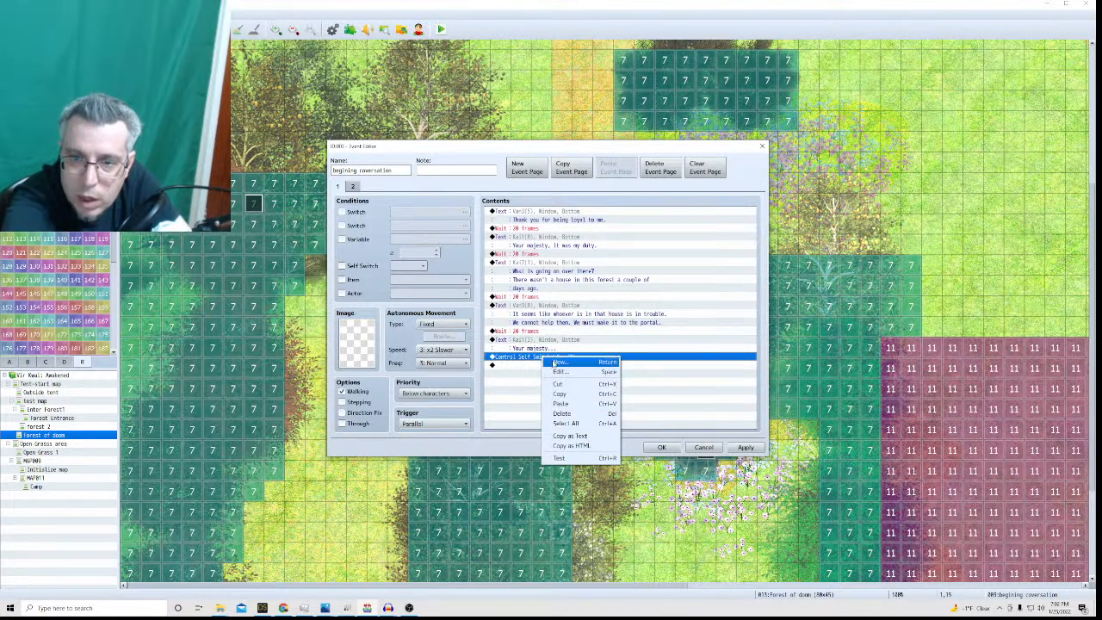
pyautogui.click(555, 360)
pyautogui.click(566, 224)
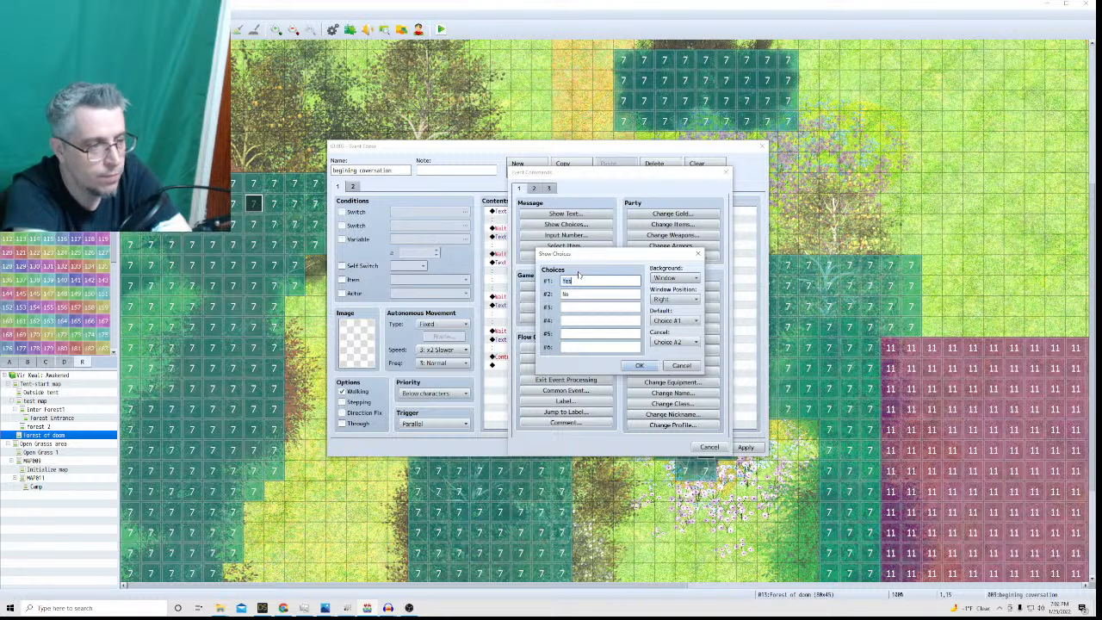
pyautogui.write('Maybe')
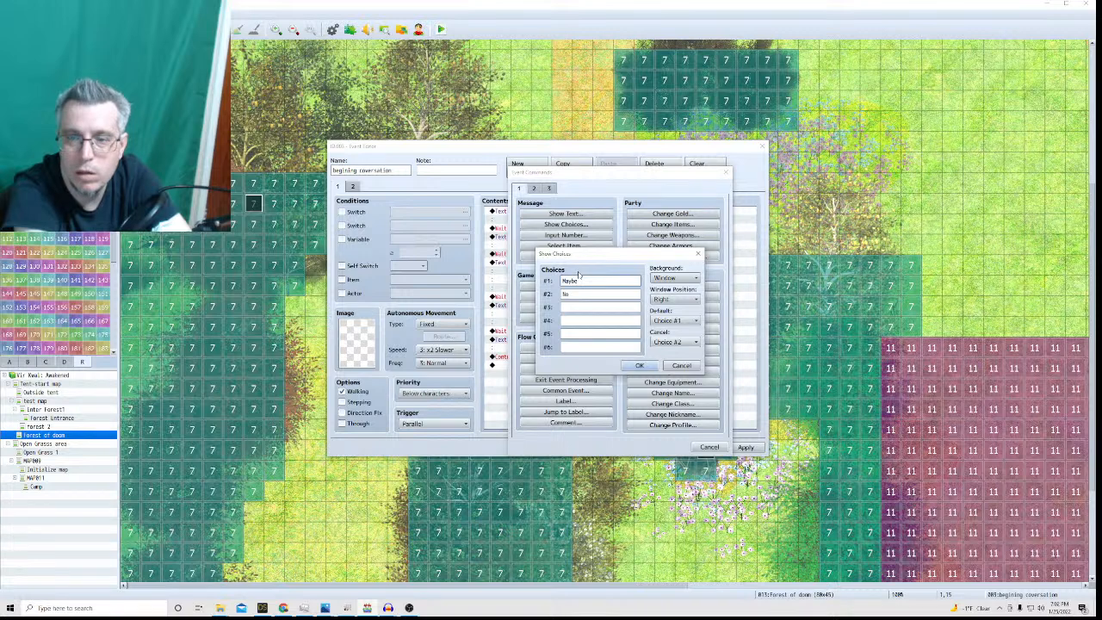
pyautogui.write('we')
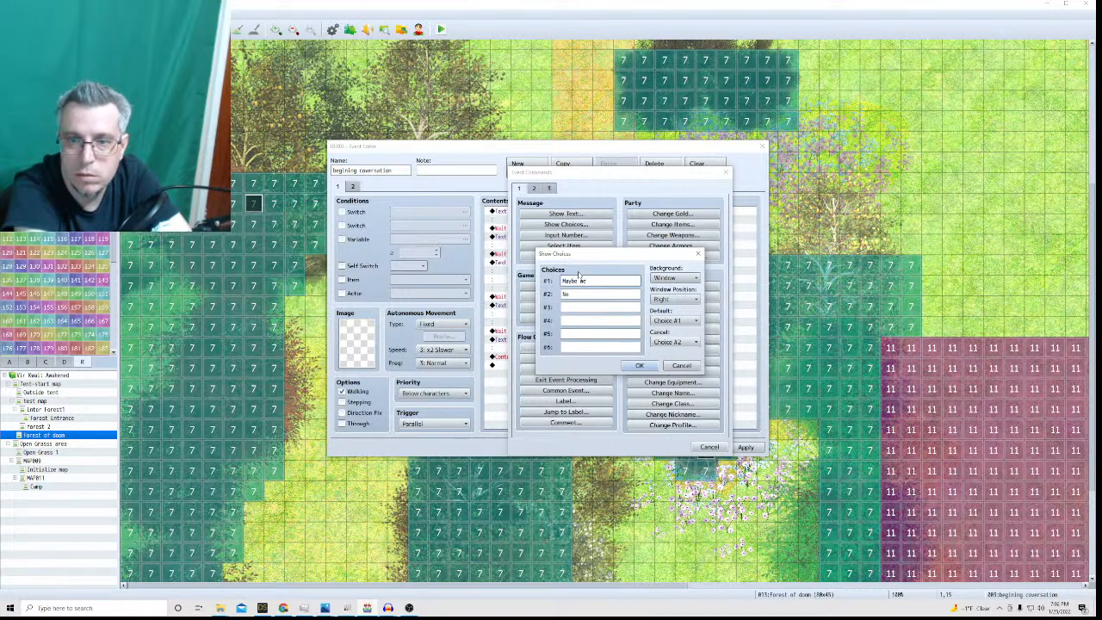
pyautogui.write(' should h')
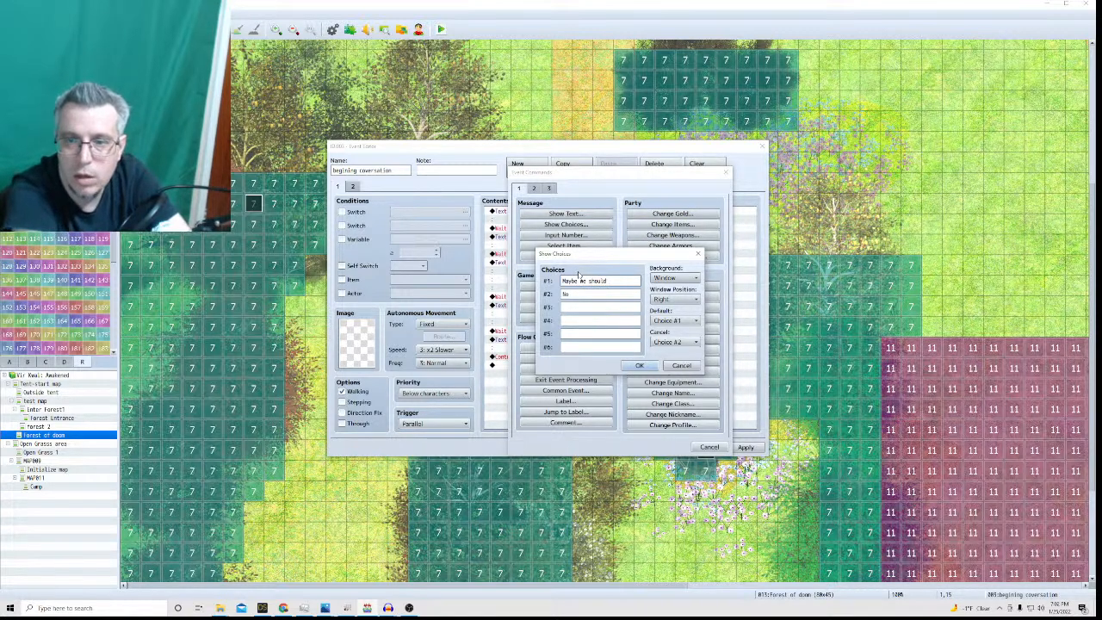
pyautogui.press('BackSpace')
pyautogui.press('BackSpace')
pyautogui.press('BackSpace')
pyautogui.press('BackSpace')
pyautogui.press('BackSpace')
pyautogui.press('BackSpace')
pyautogui.press('BackSpace')
pyautogui.press('BackSpace')
pyautogui.press('BackSpace')
pyautogui.press('BackSpace')
pyautogui.press('BackSpace')
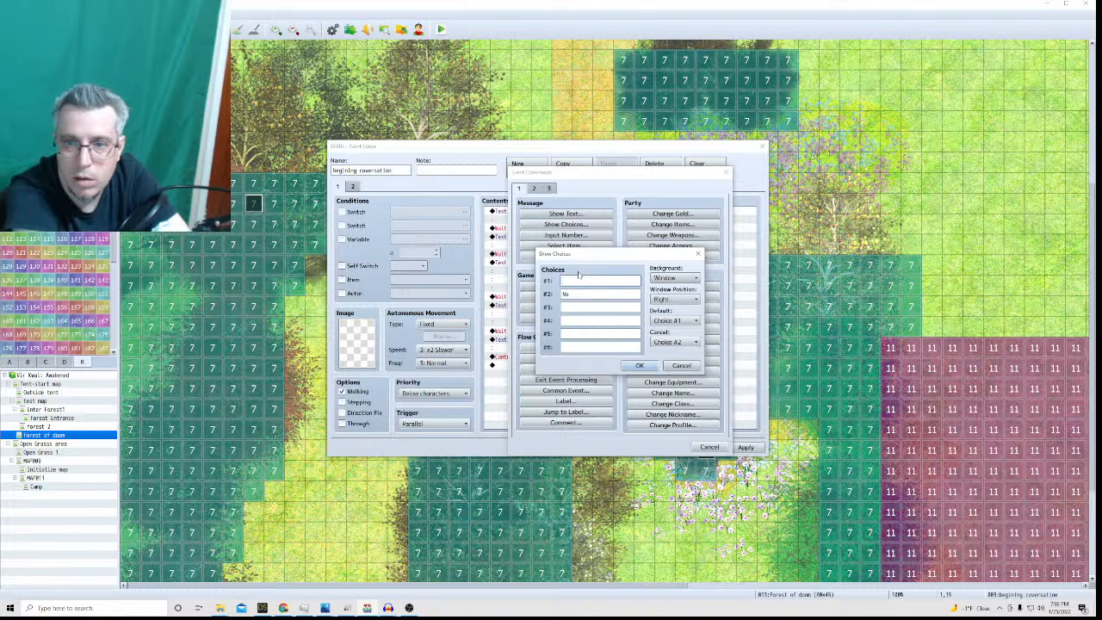
# Set the first choice to "Maybe they can answer questions for us" and the second to "Maybe they have food", and save the choices.
pyautogui.write('be they')
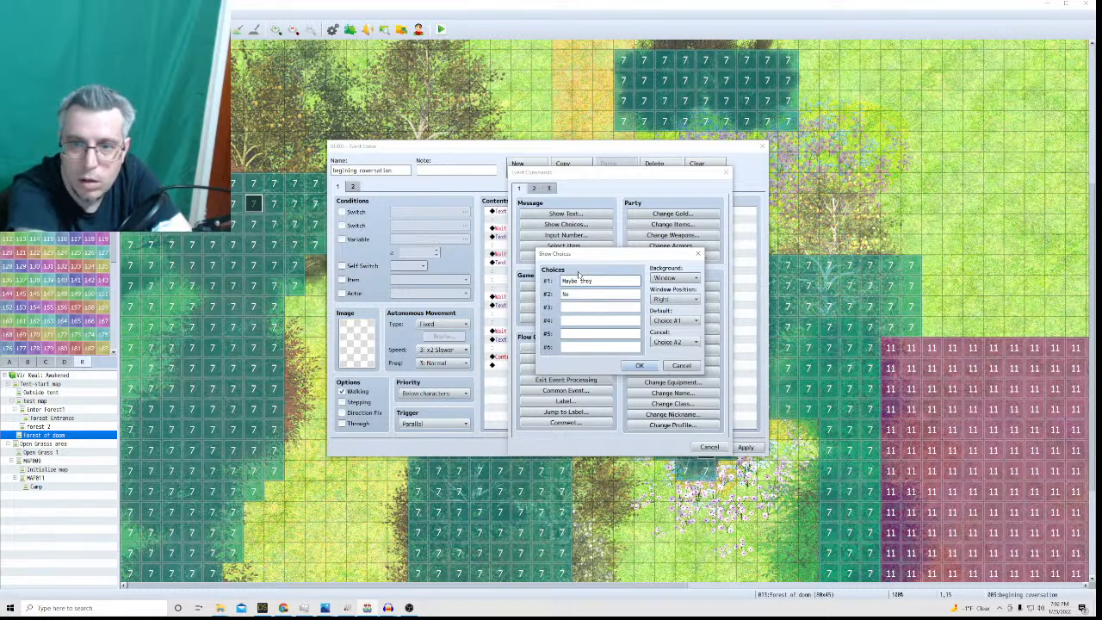
pyautogui.write(' can answer')
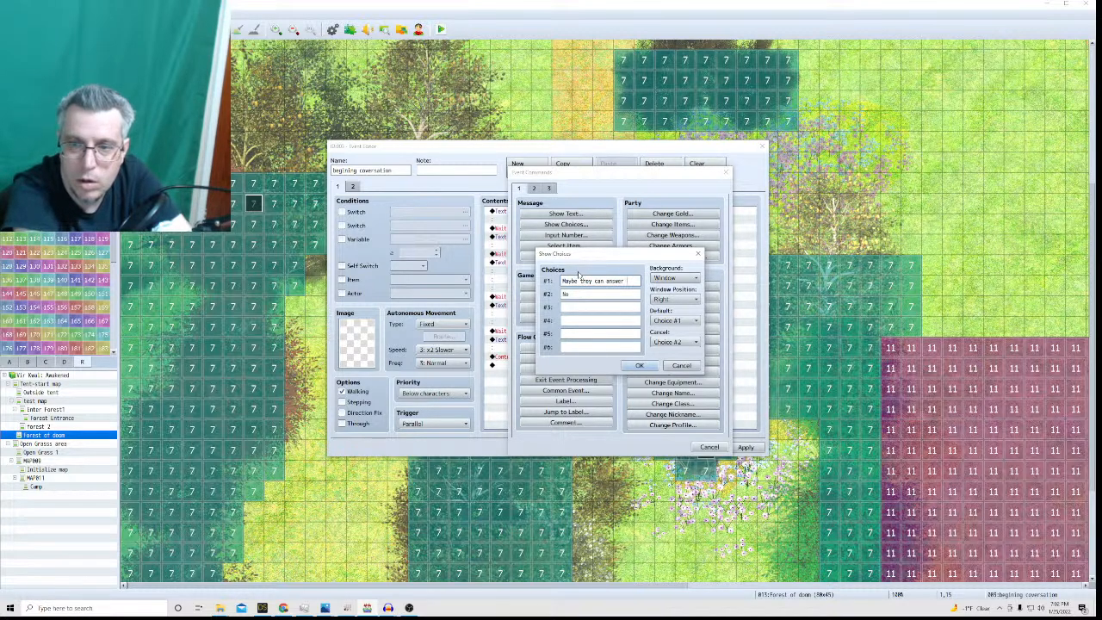
pyautogui.write(' questions for us')
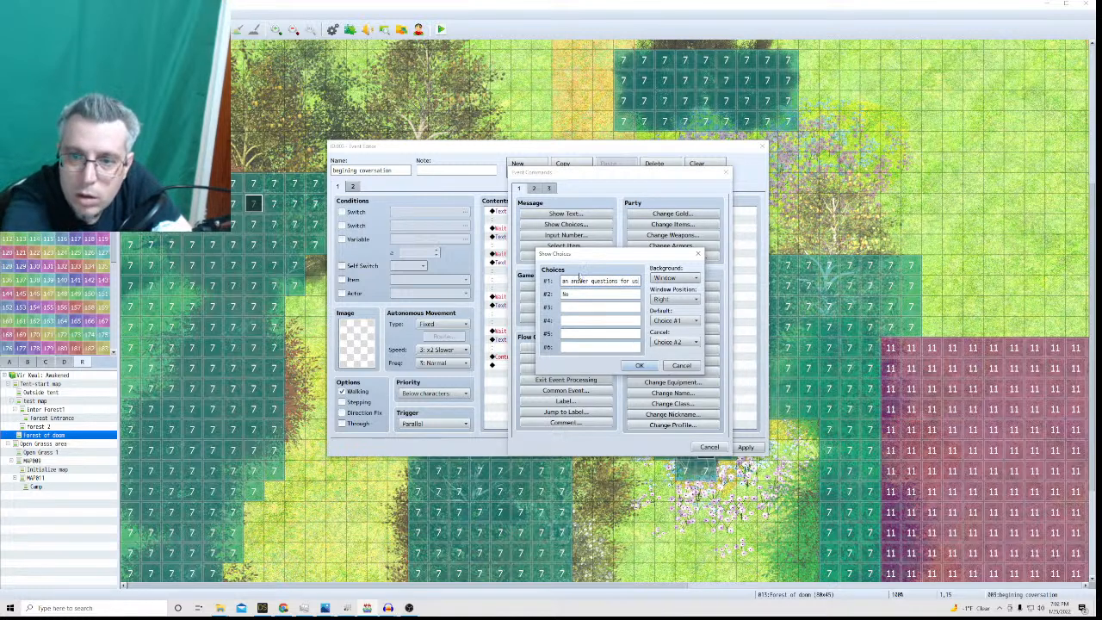
pyautogui.click(573, 295)
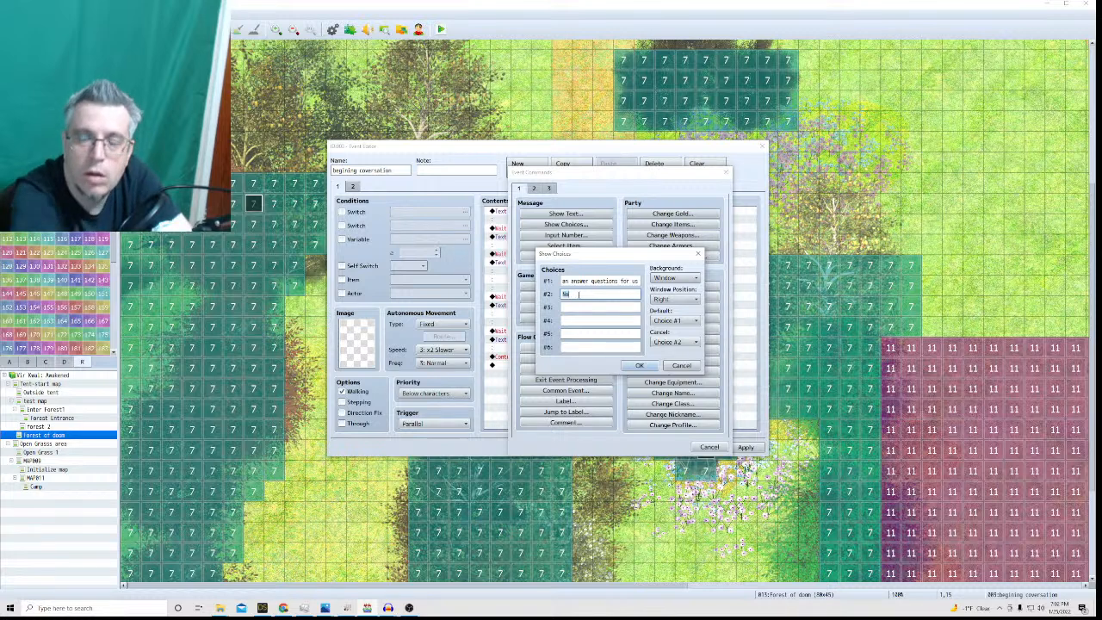
pyautogui.write('Maybe')
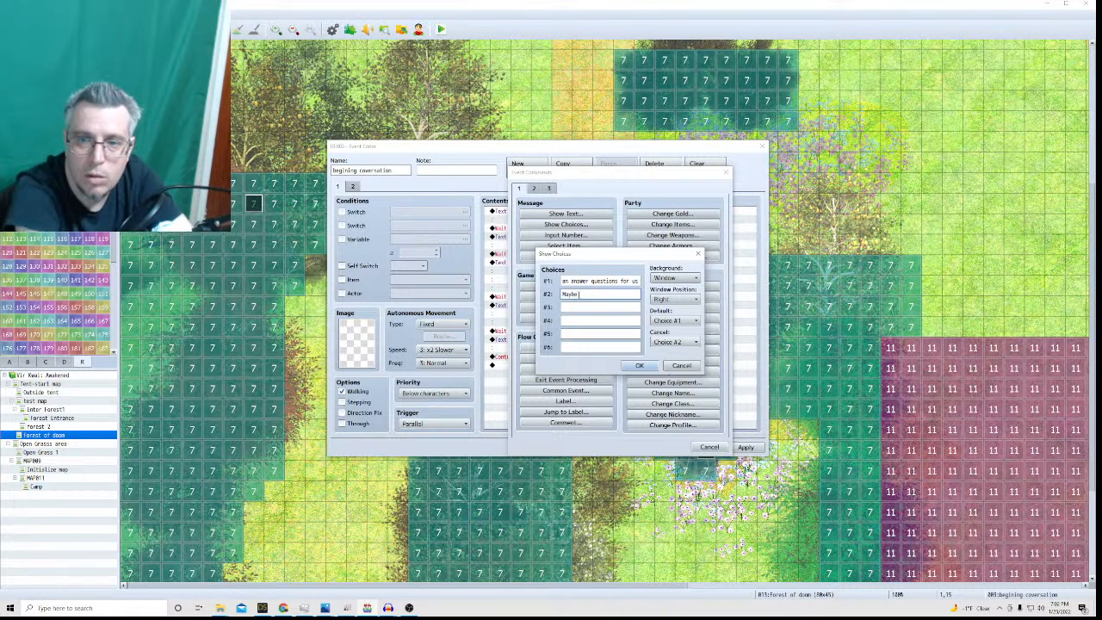
pyautogui.write(' they have food')
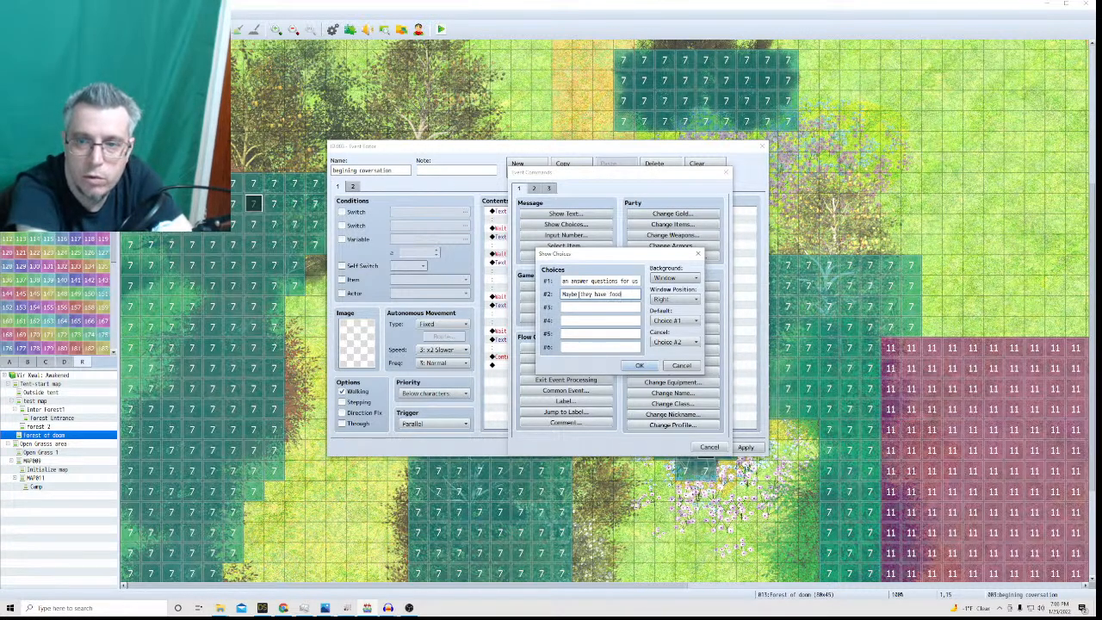
pyautogui.click(602, 307)
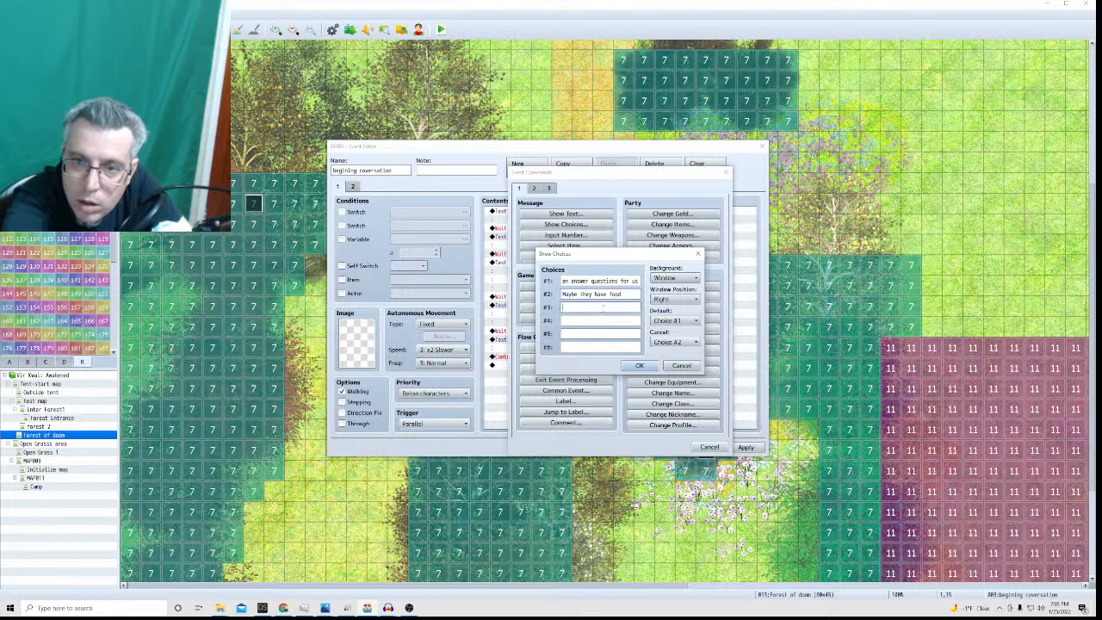
pyautogui.click(589, 281)
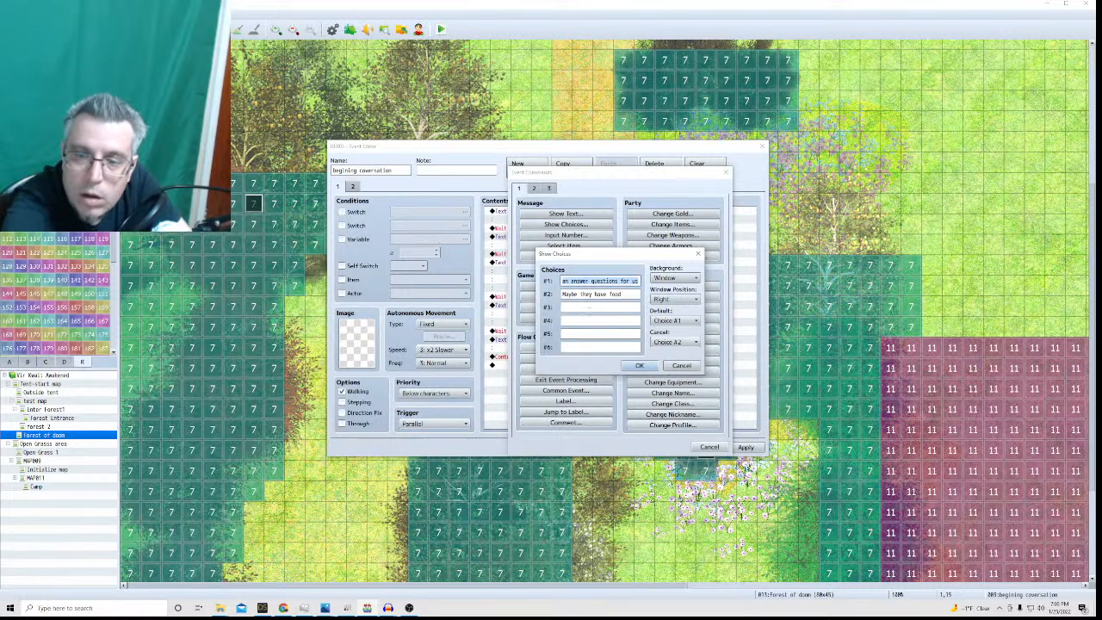
pyautogui.click(589, 307)
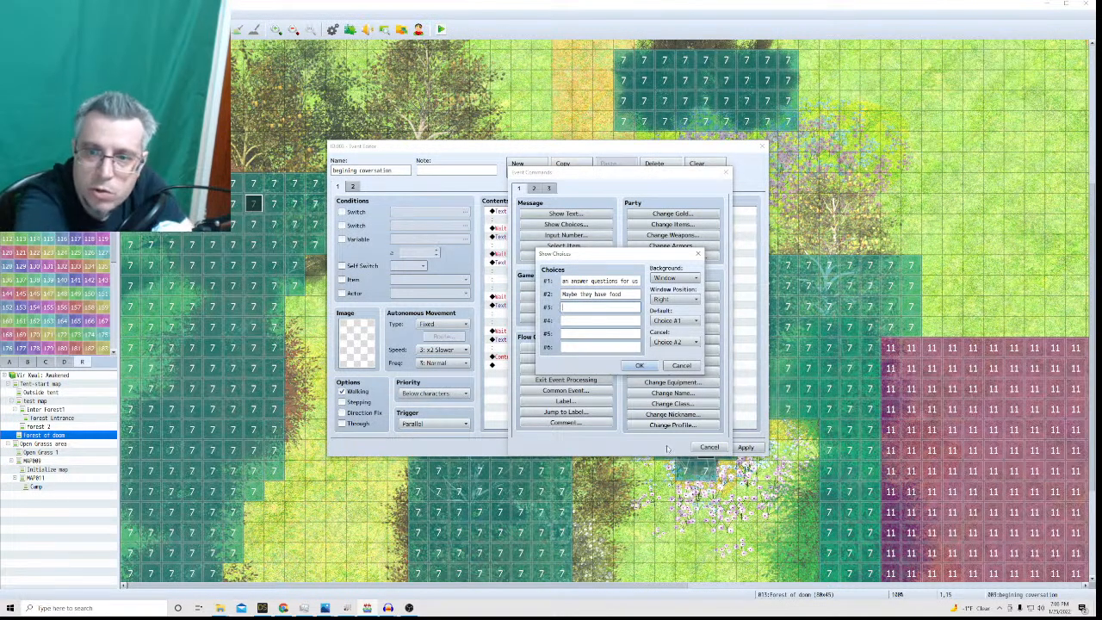
pyautogui.click(639, 365)
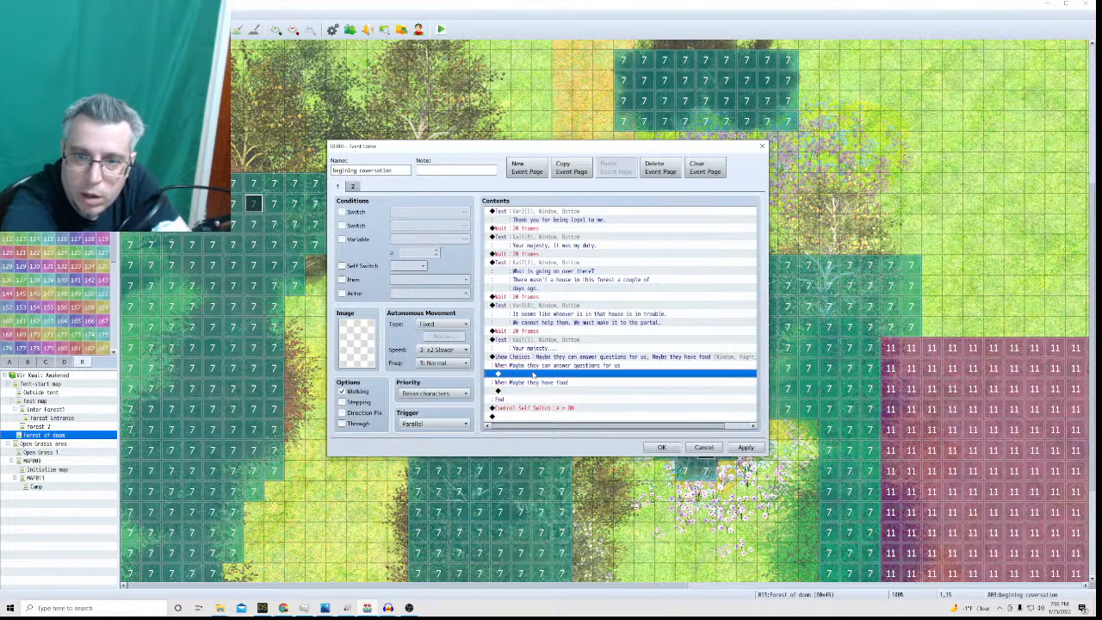
# Insert a 20-frame Wait command inside the "Maybe they can answer questions for us" branch.
pyautogui.doubleClick(533, 375)
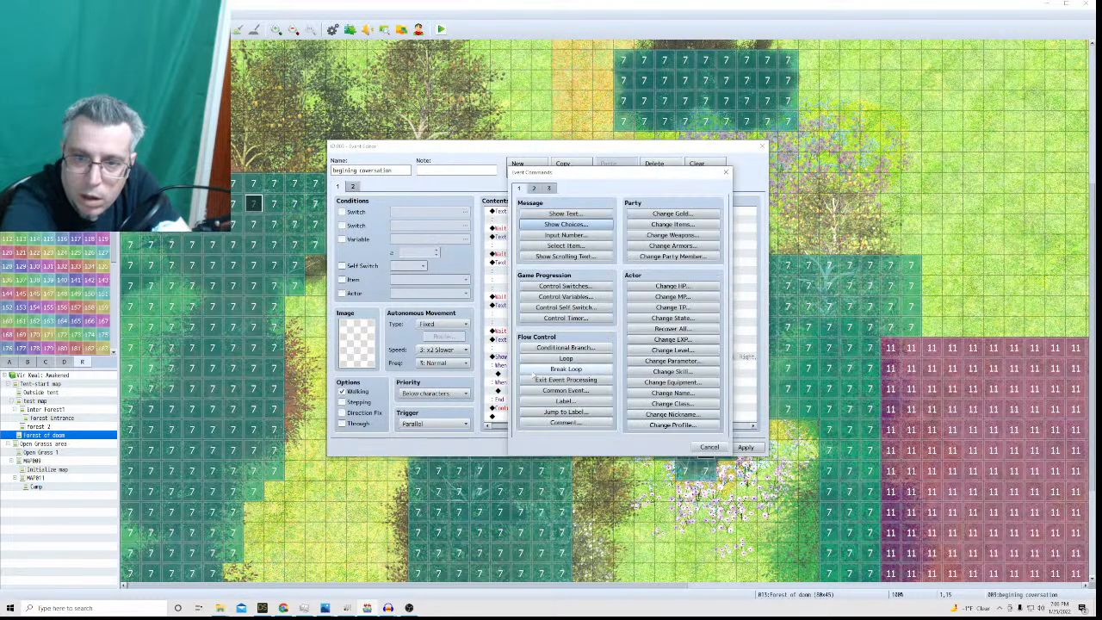
pyautogui.click(533, 188)
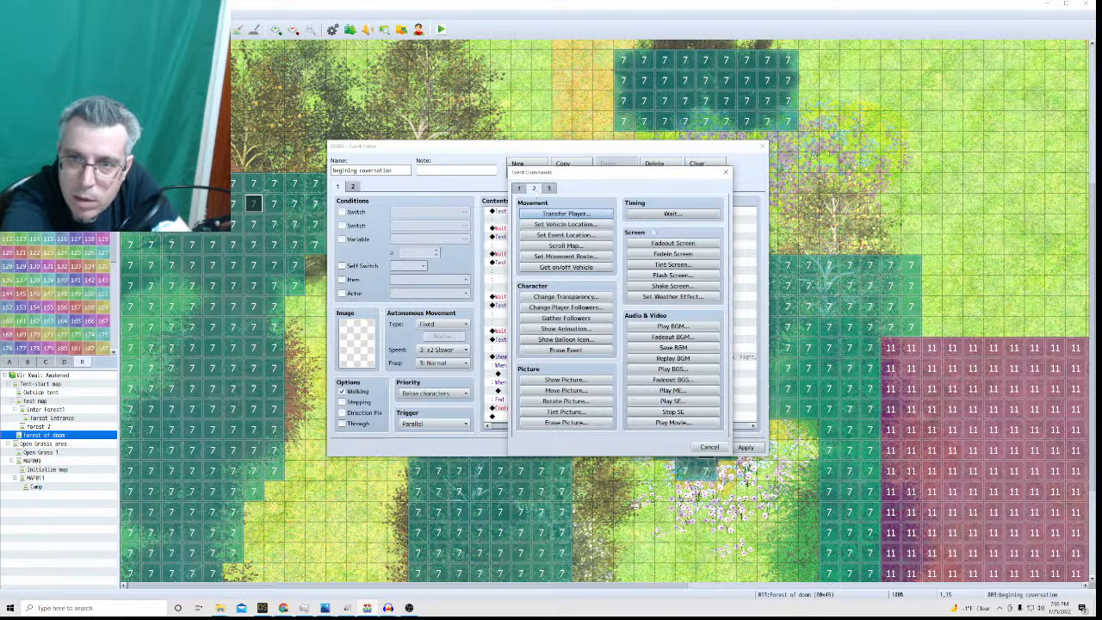
pyautogui.click(673, 213)
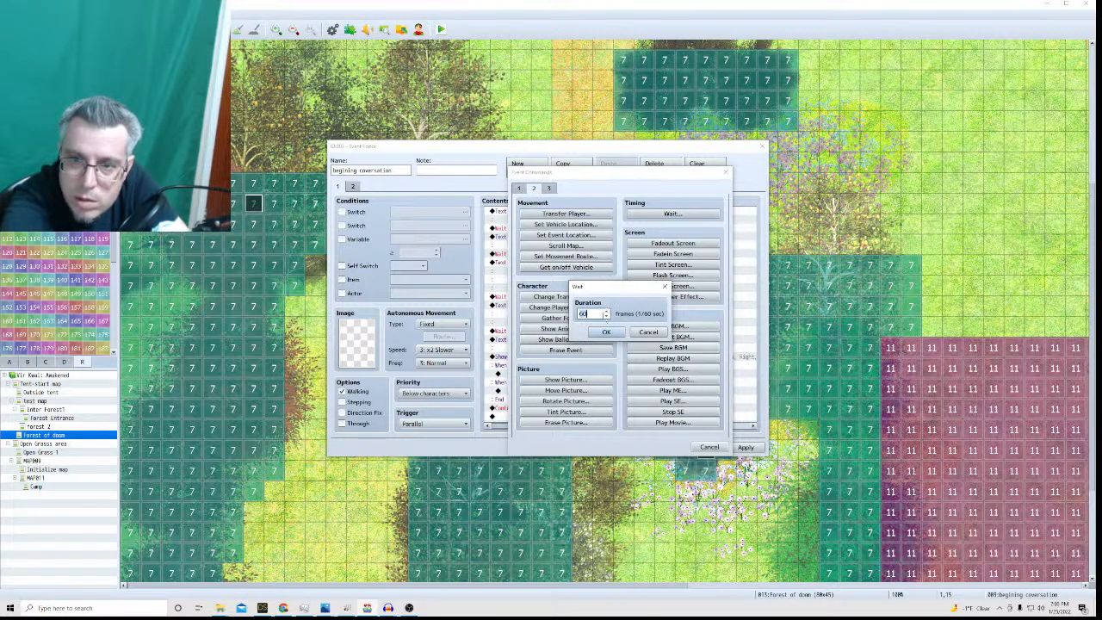
pyautogui.write('20')
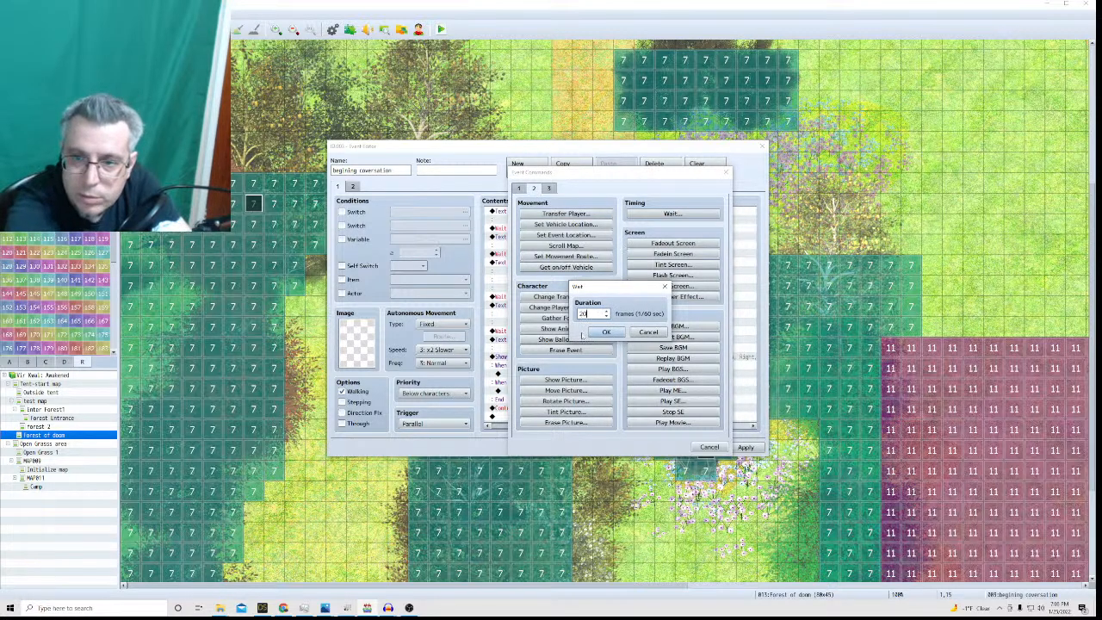
pyautogui.click(603, 332)
# Insert a Show Text command after the branch's Wait, using the first face in the bottom row of the Van3 sheet.
pyautogui.doubleClick(528, 382)
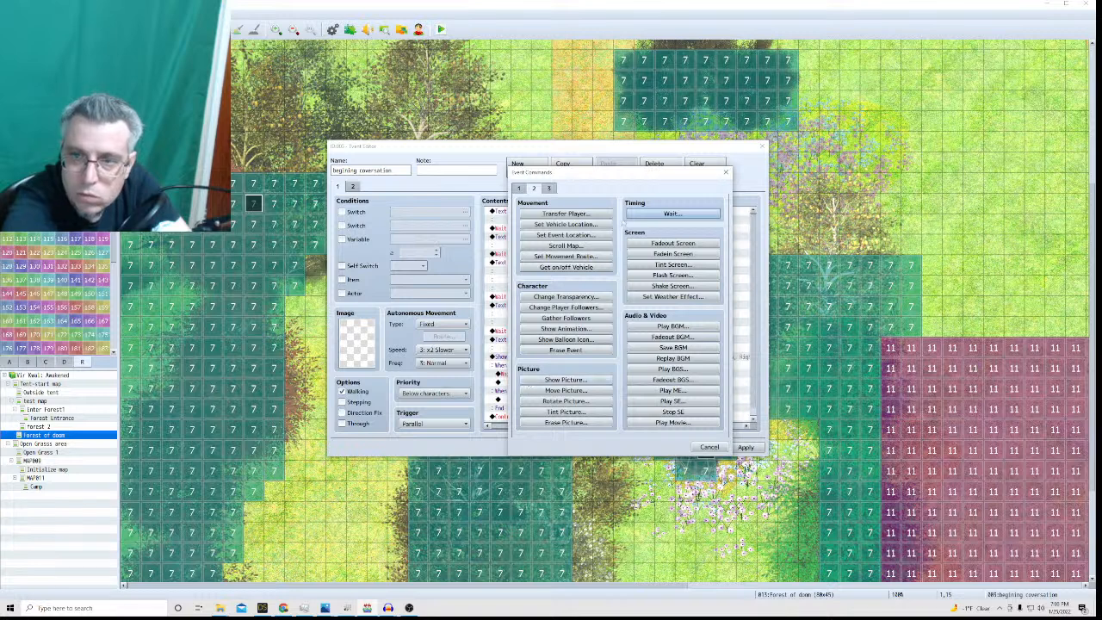
pyautogui.click(519, 188)
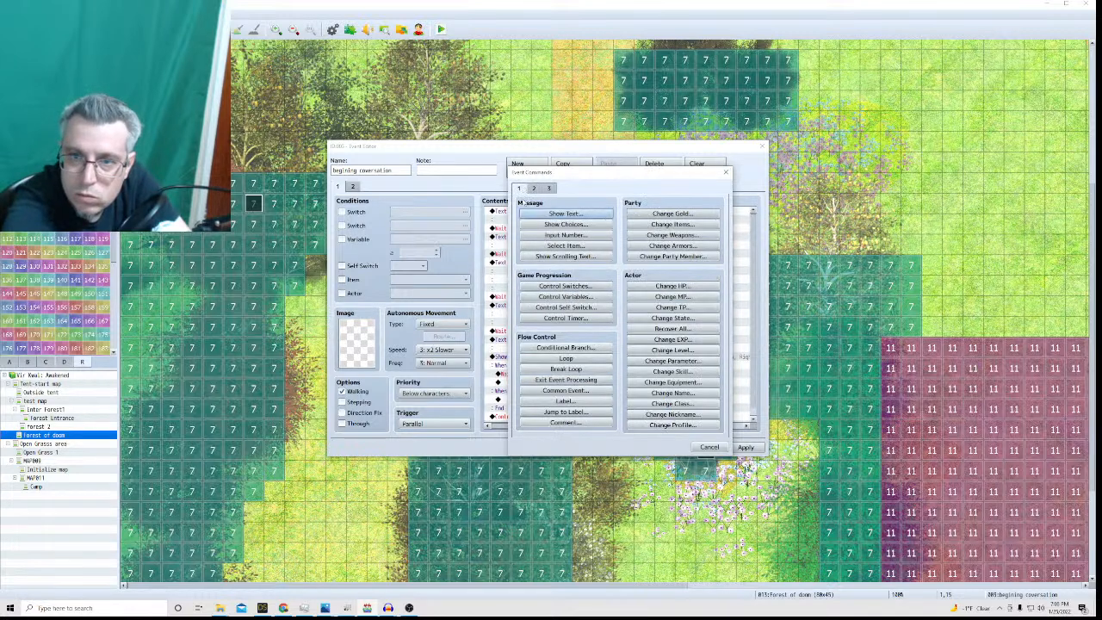
pyautogui.click(565, 214)
pyautogui.click(526, 301)
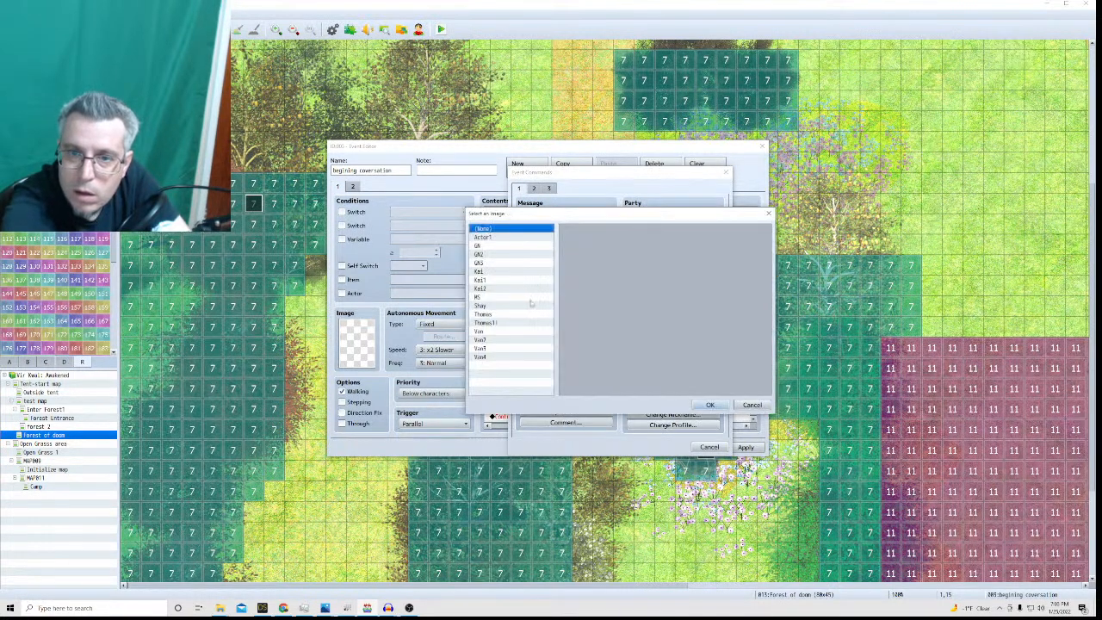
pyautogui.click(489, 357)
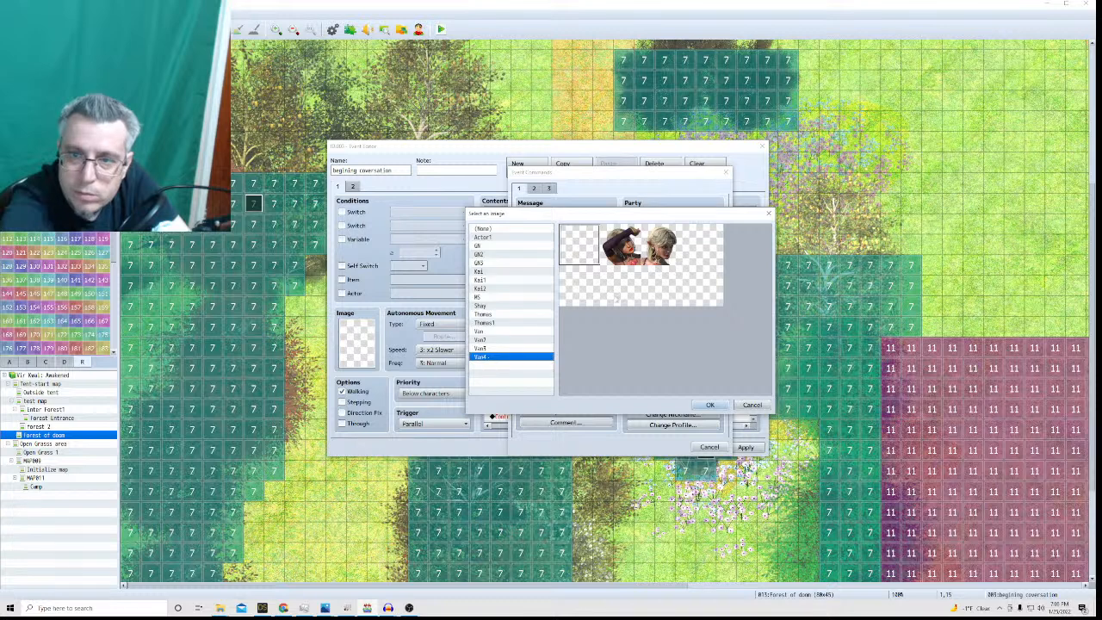
pyautogui.click(512, 348)
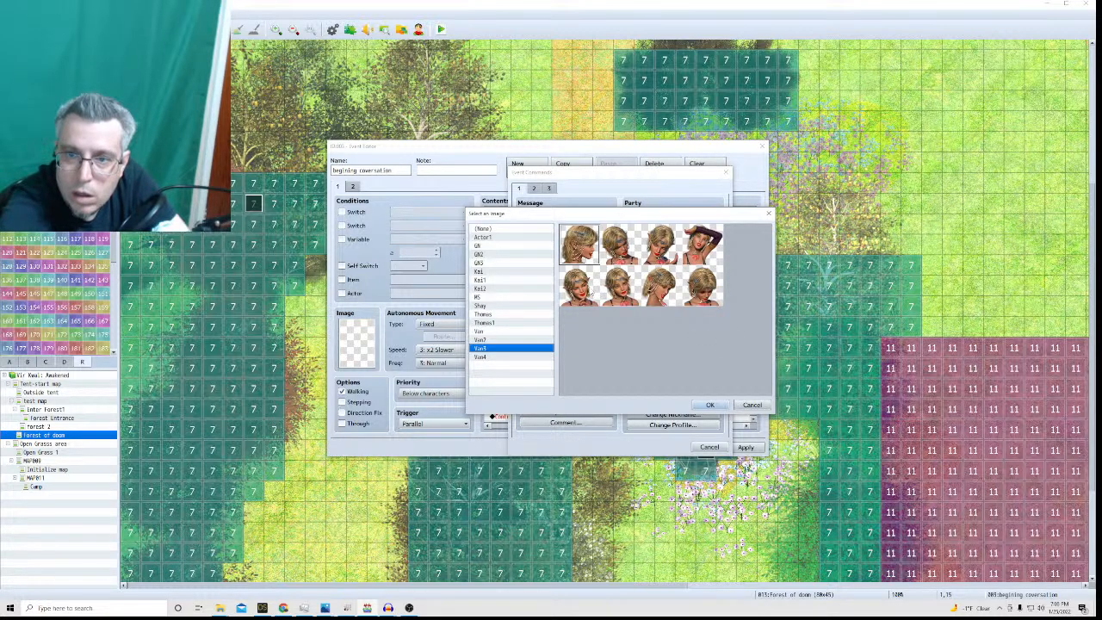
pyautogui.doubleClick(589, 291)
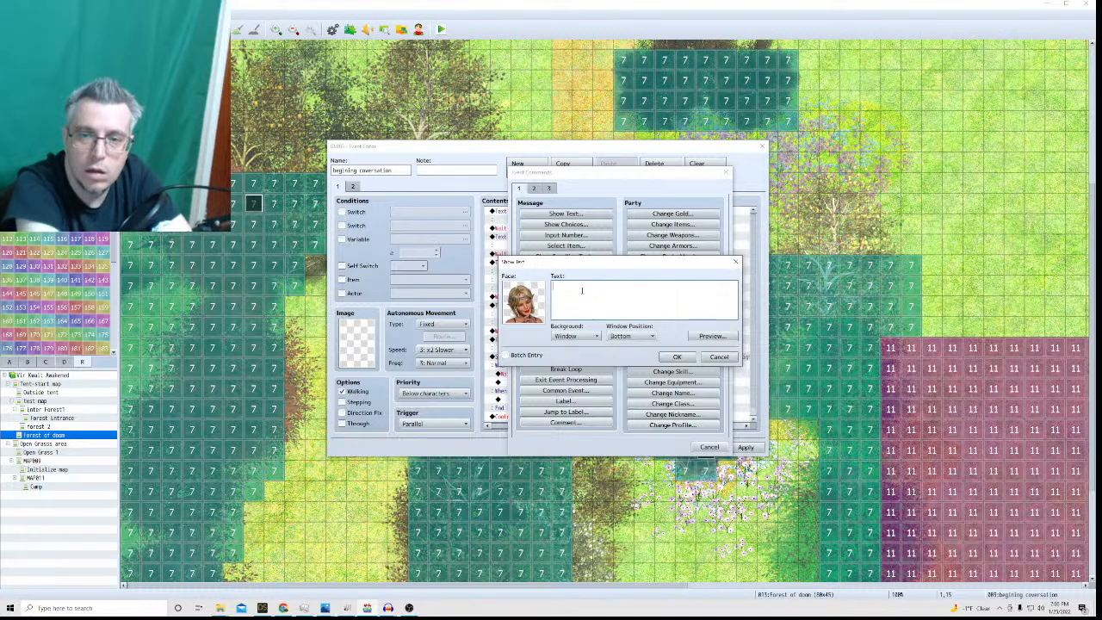
# Enter "You're right. If we save them, they'll have to tell us what is going on." across two lines and save the message.
pyautogui.write("You're right")
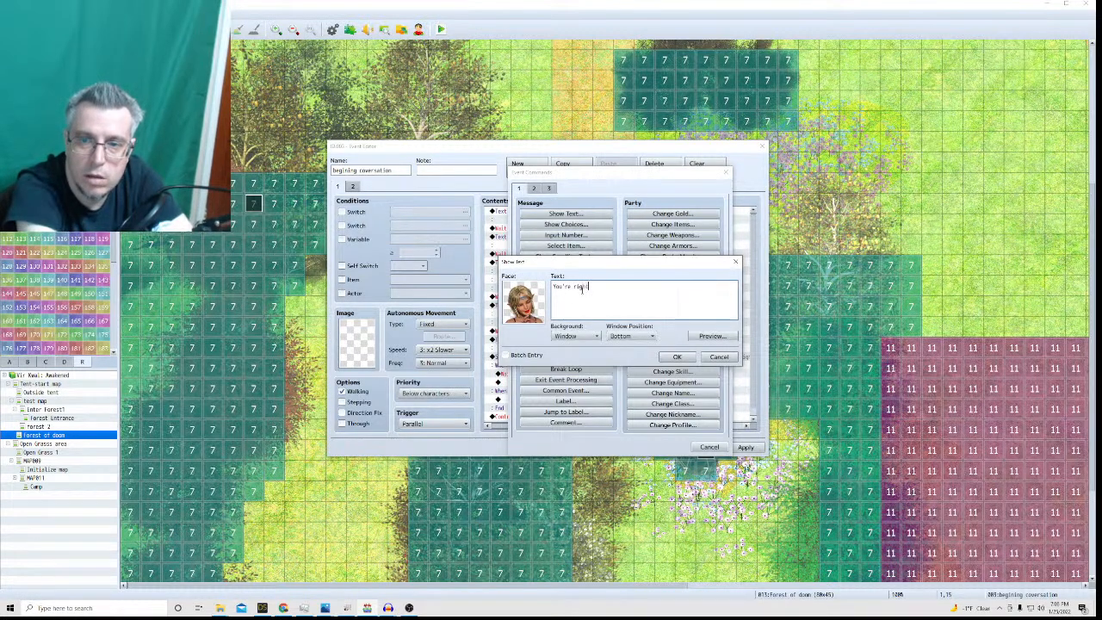
pyautogui.write('. If we g')
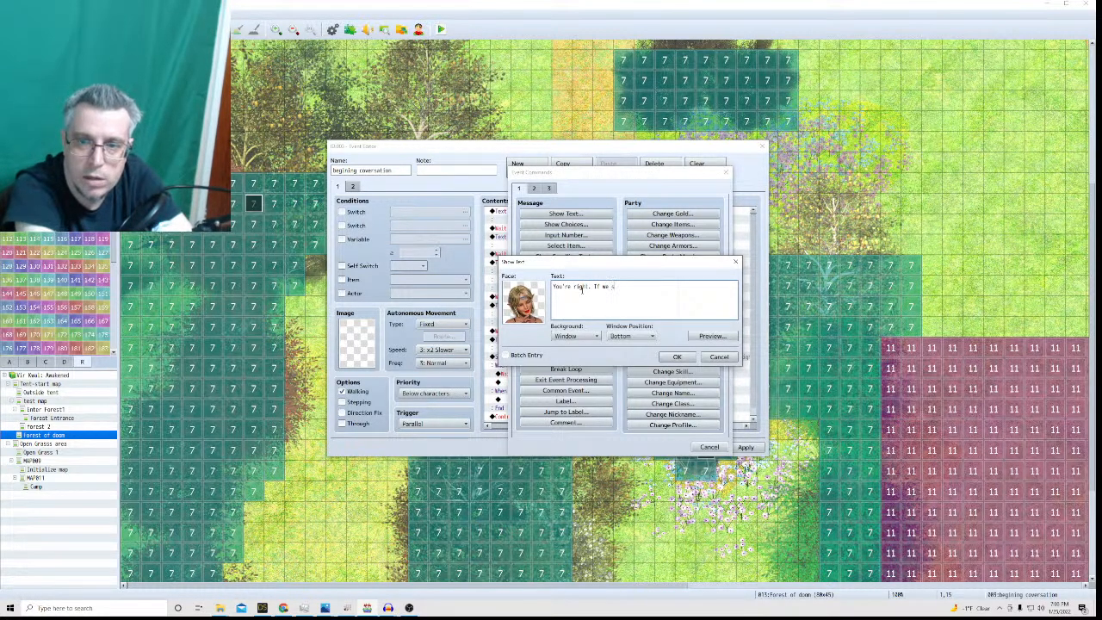
pyautogui.write("ave them, they'll hav")
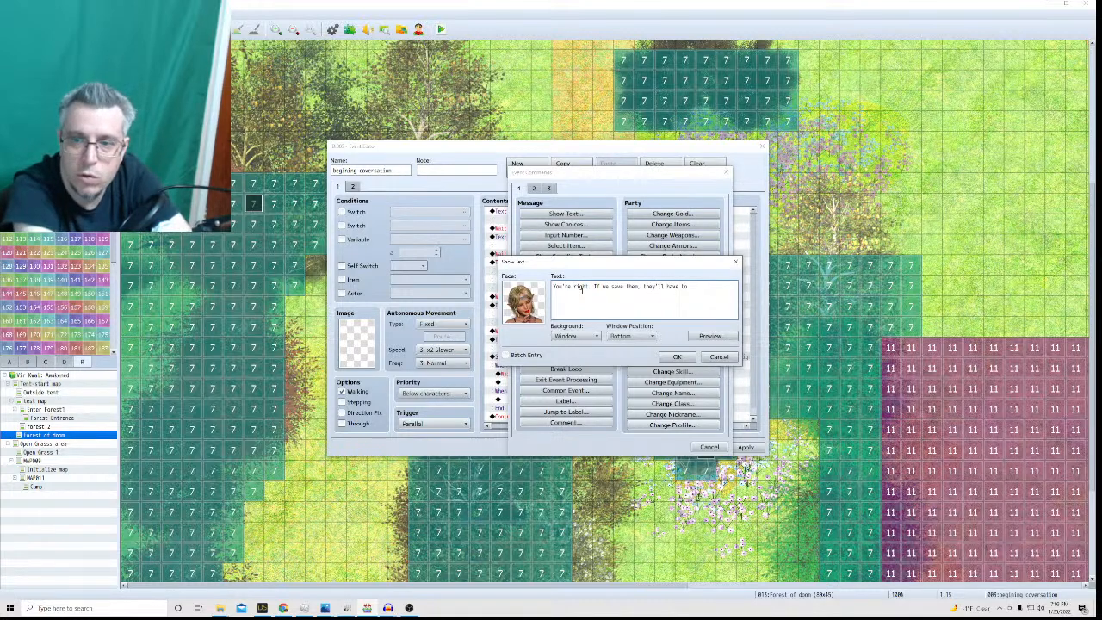
pyautogui.write('e to ')
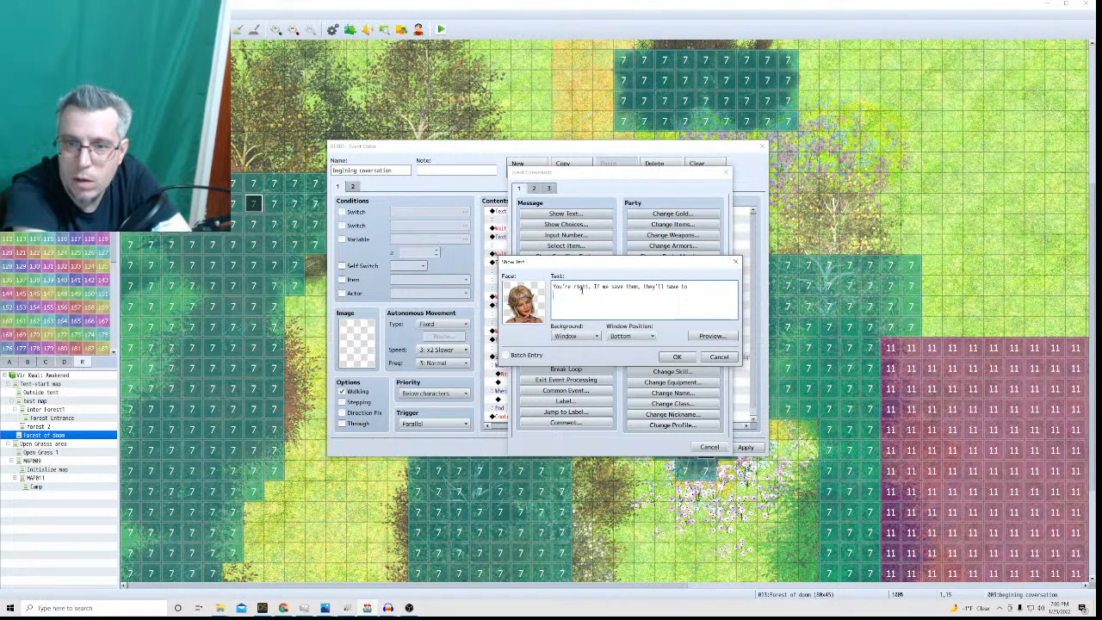
pyautogui.write('tell a')
pyautogui.write('s wh')
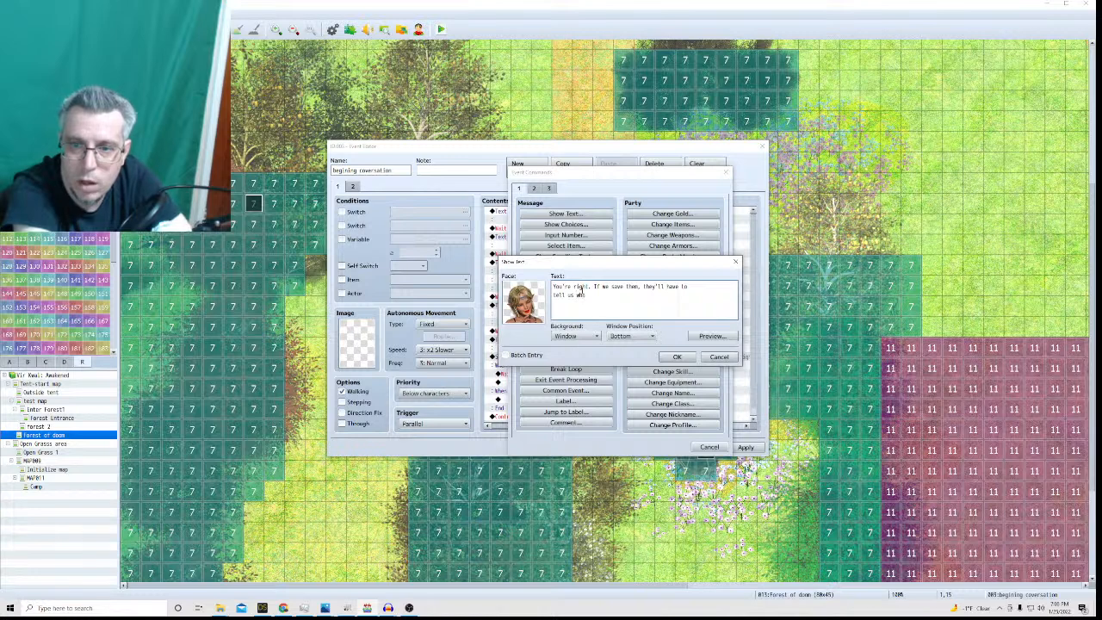
pyautogui.write('at is going on.')
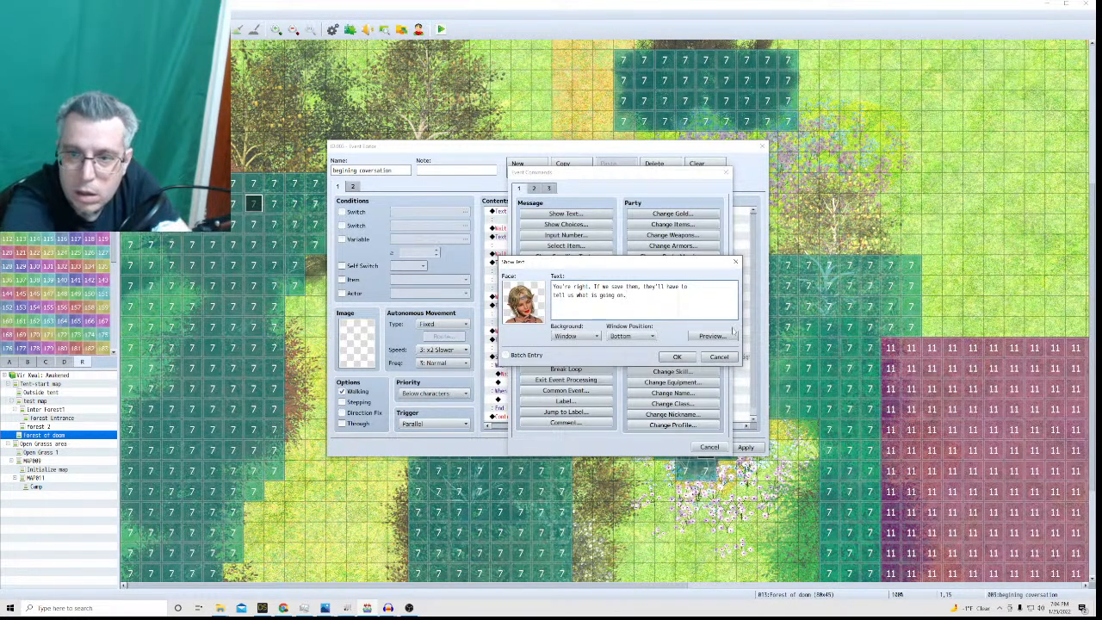
pyautogui.click(679, 356)
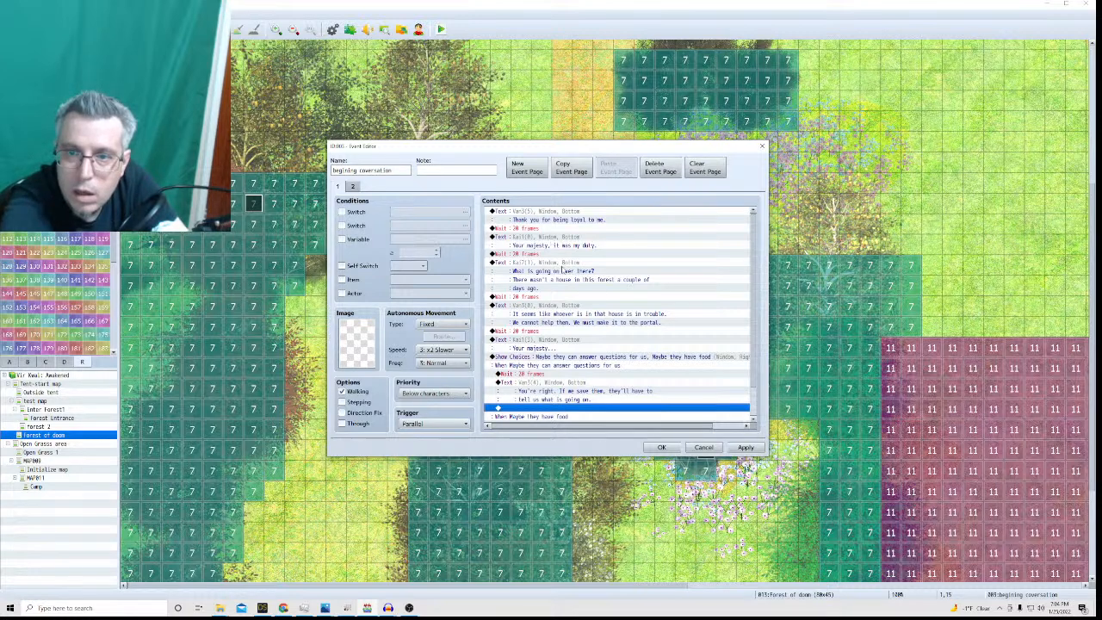
# Edit the "What is going on over there?" message and enable Batch Entry for it.
pyautogui.click(535, 263)
pyautogui.rightClick(534, 263)
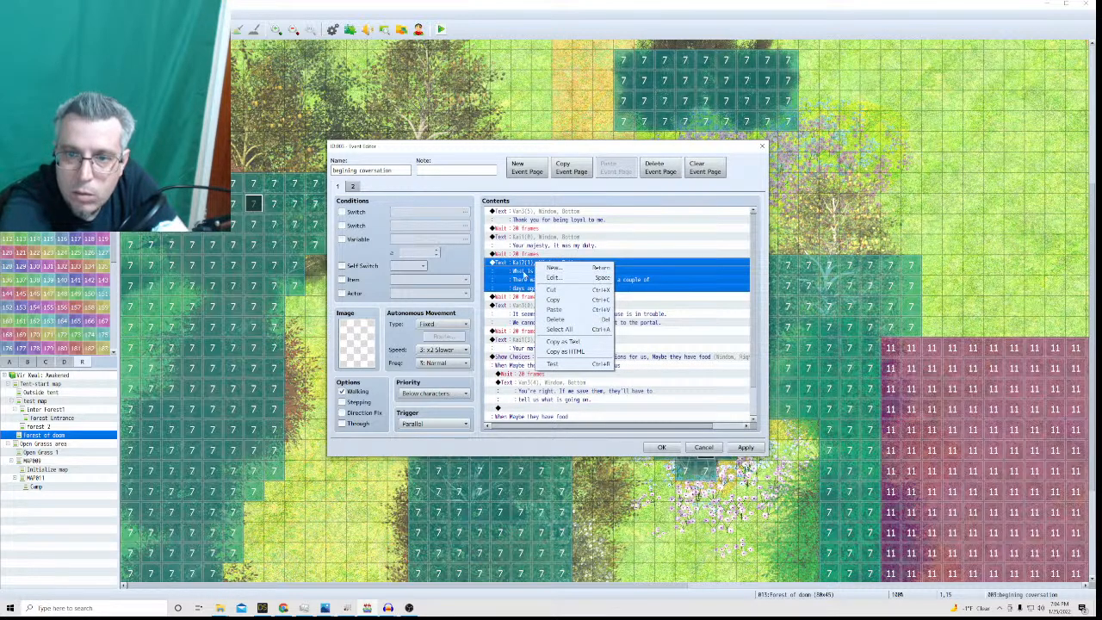
pyautogui.click(552, 278)
pyautogui.click(515, 355)
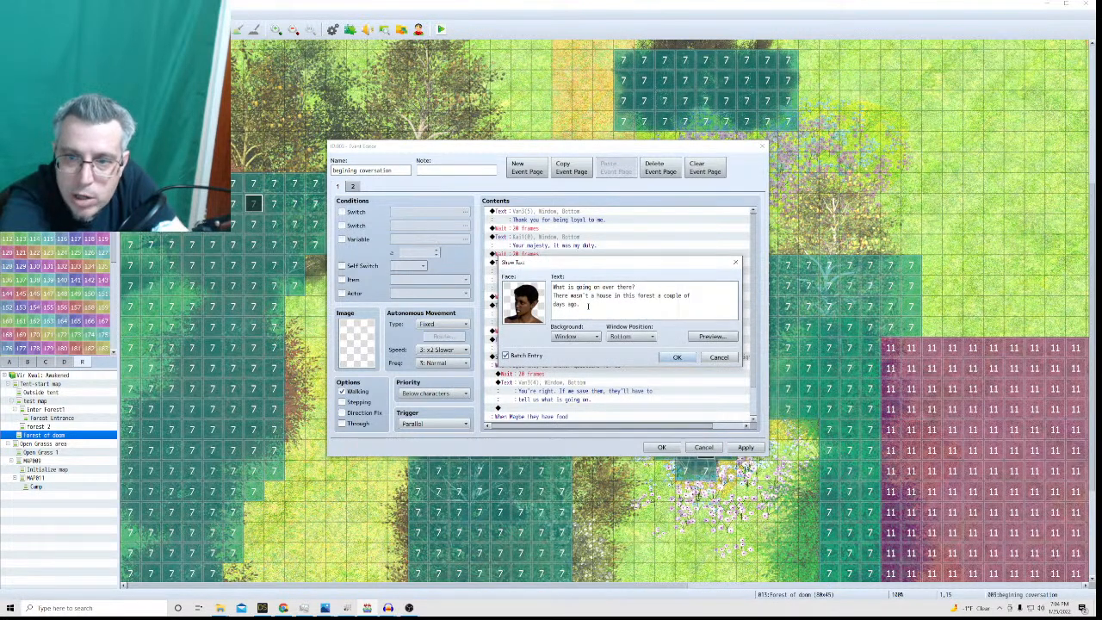
# Add "Maybe it is one of the people who came through the portal." after the house-in-the-forest lines and save the batch entry.
pyautogui.press('Return')
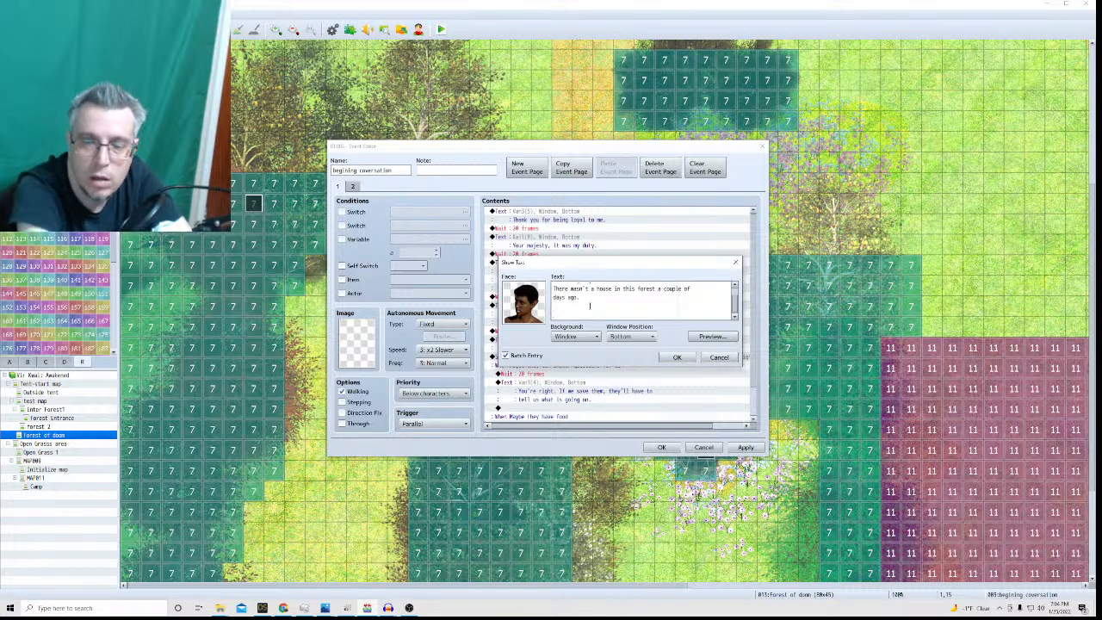
pyautogui.write('Maybe it is ')
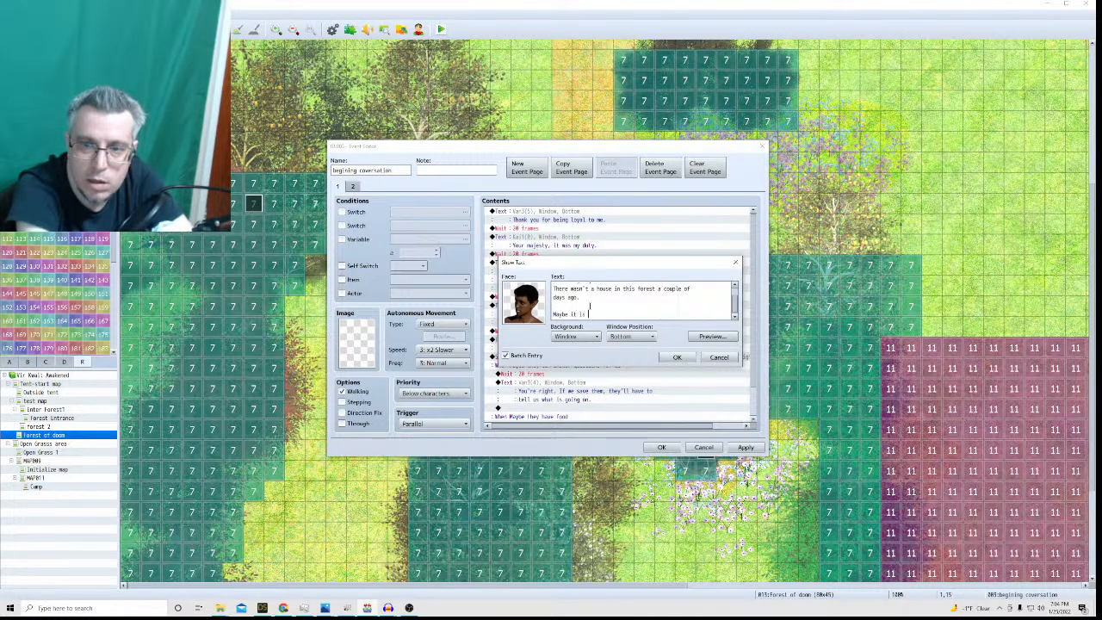
pyautogui.write('one of the peop')
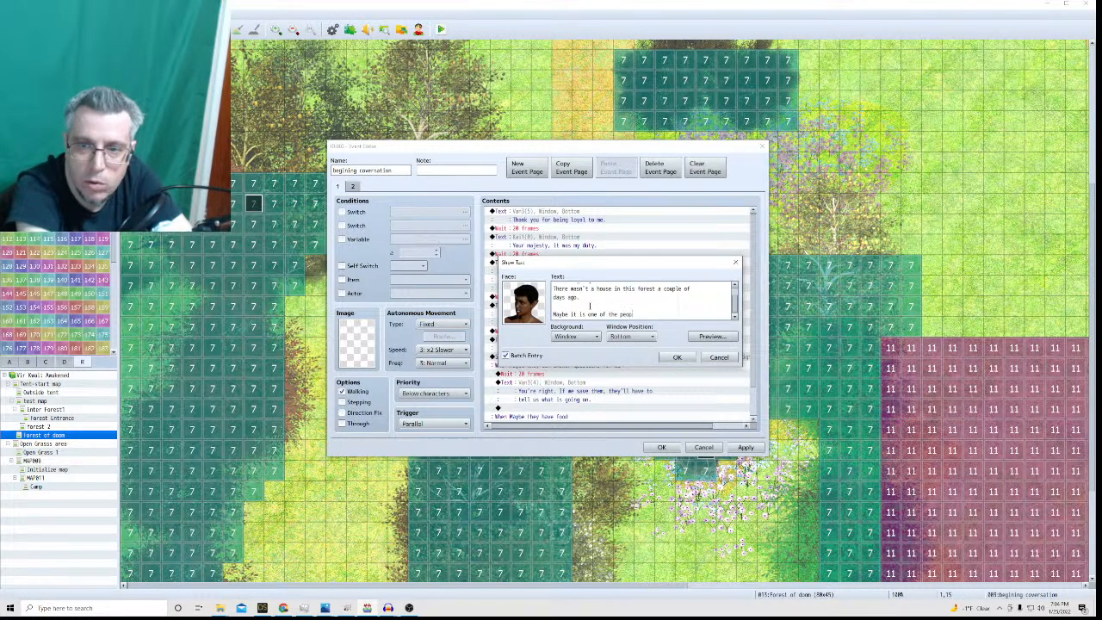
pyautogui.write('le who came')
pyautogui.write('throu')
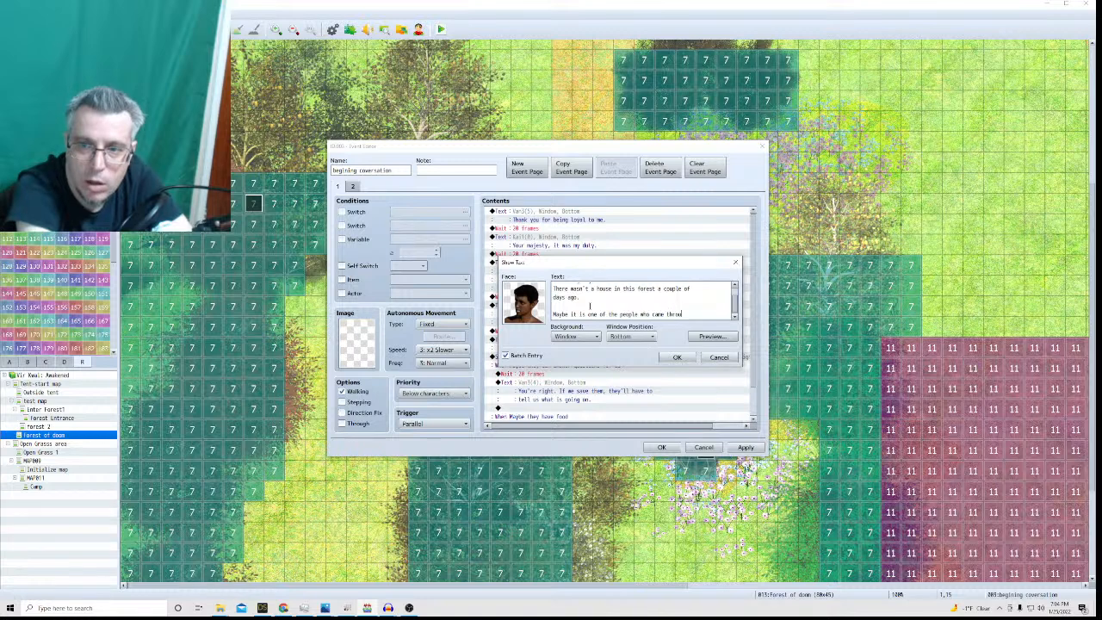
pyautogui.write('gh the')
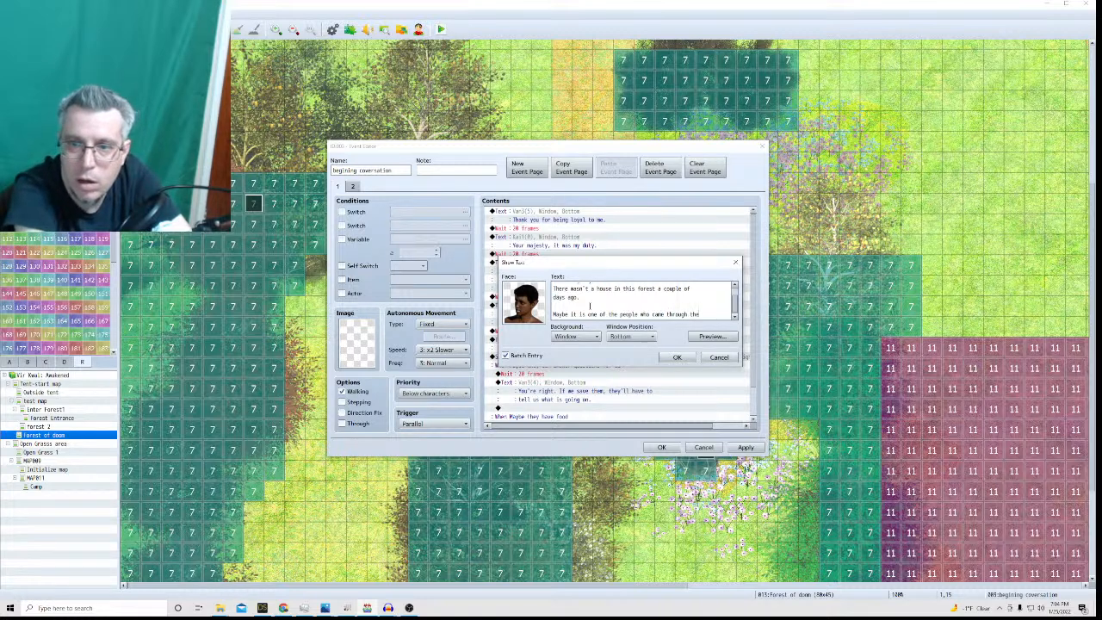
pyautogui.press('Return')
pyautogui.write('port')
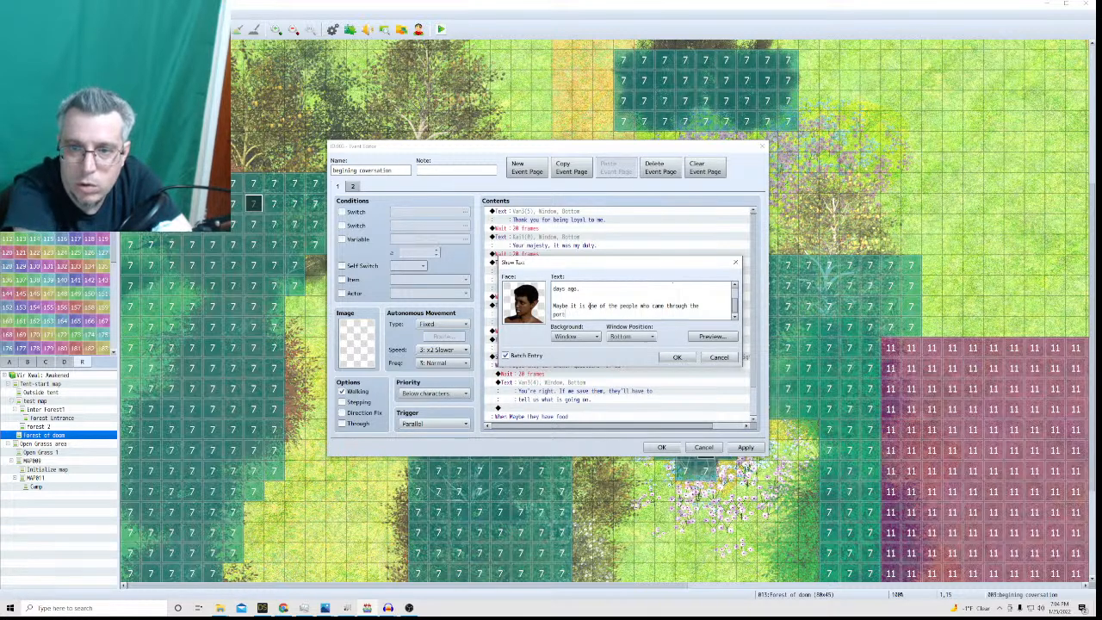
pyautogui.write('al.')
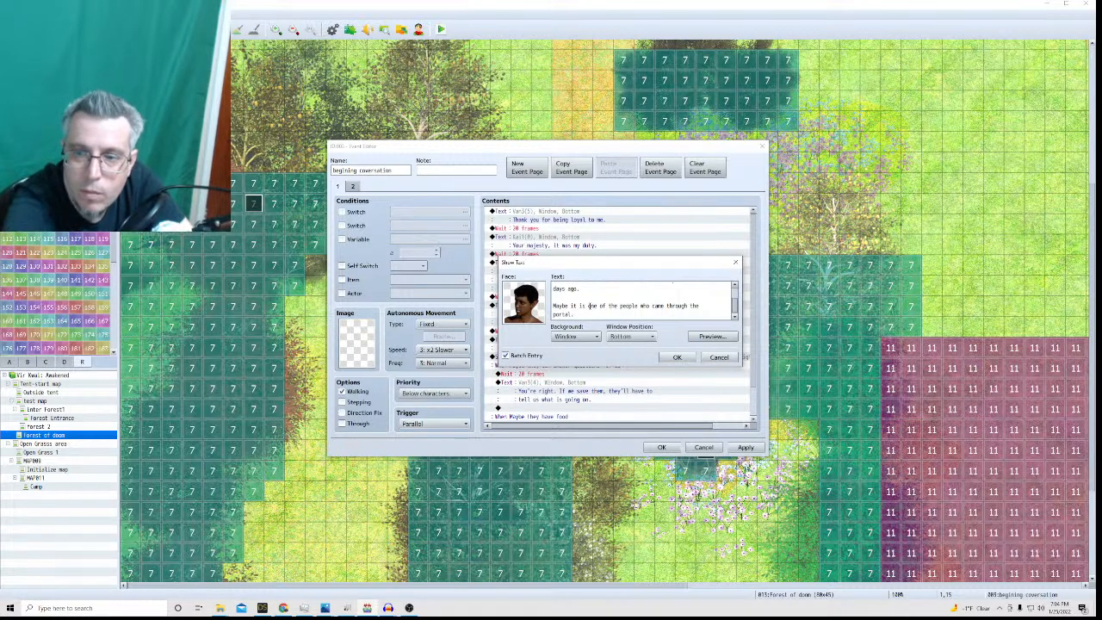
pyautogui.click(676, 356)
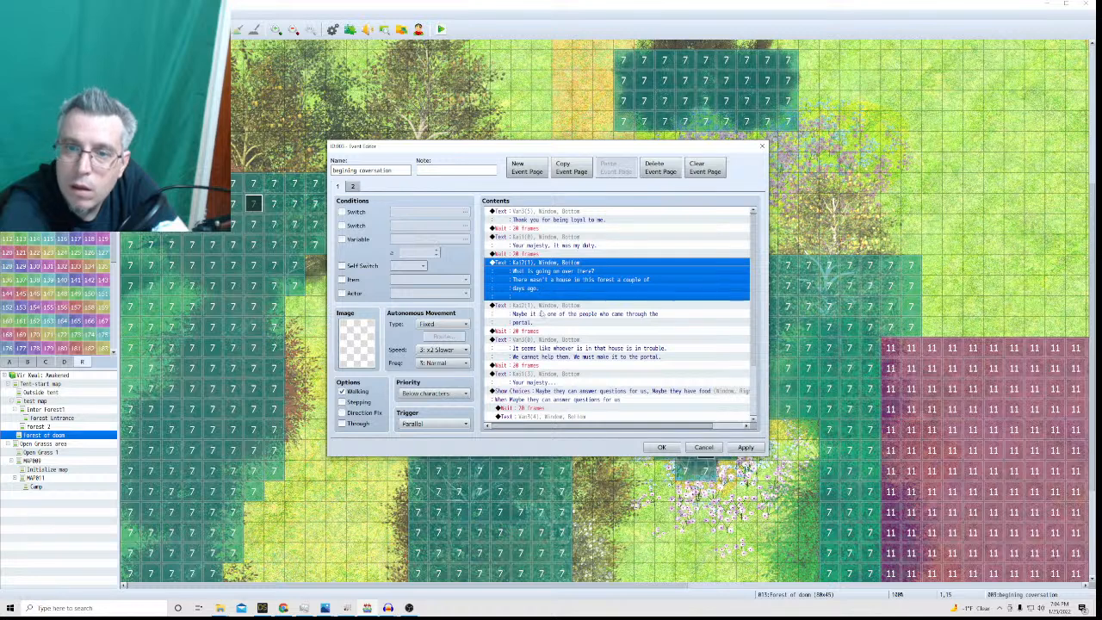
# Delete the separate "Maybe it is one of the people who came through the portal." message from the event contents.
pyautogui.click(531, 307)
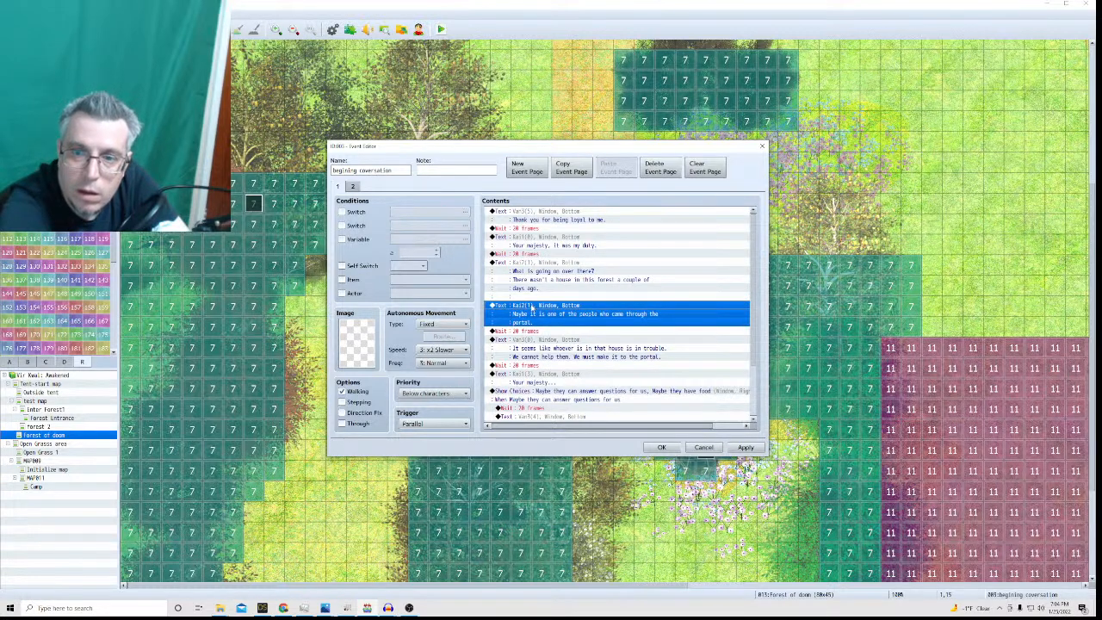
pyautogui.rightClick(531, 308)
pyautogui.click(521, 308)
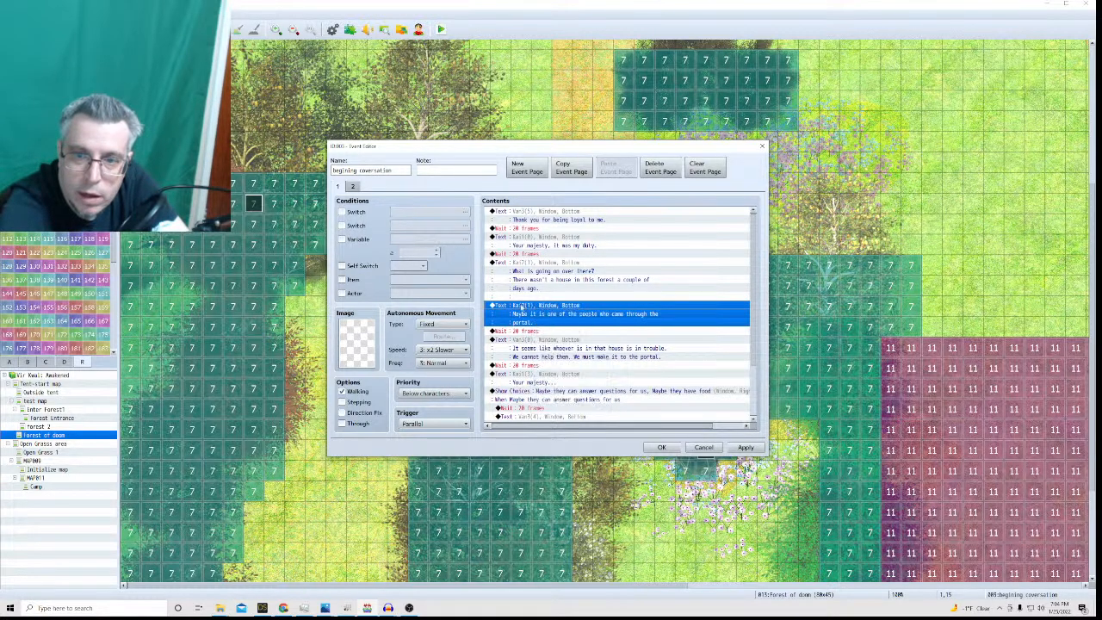
pyautogui.press('Delete')
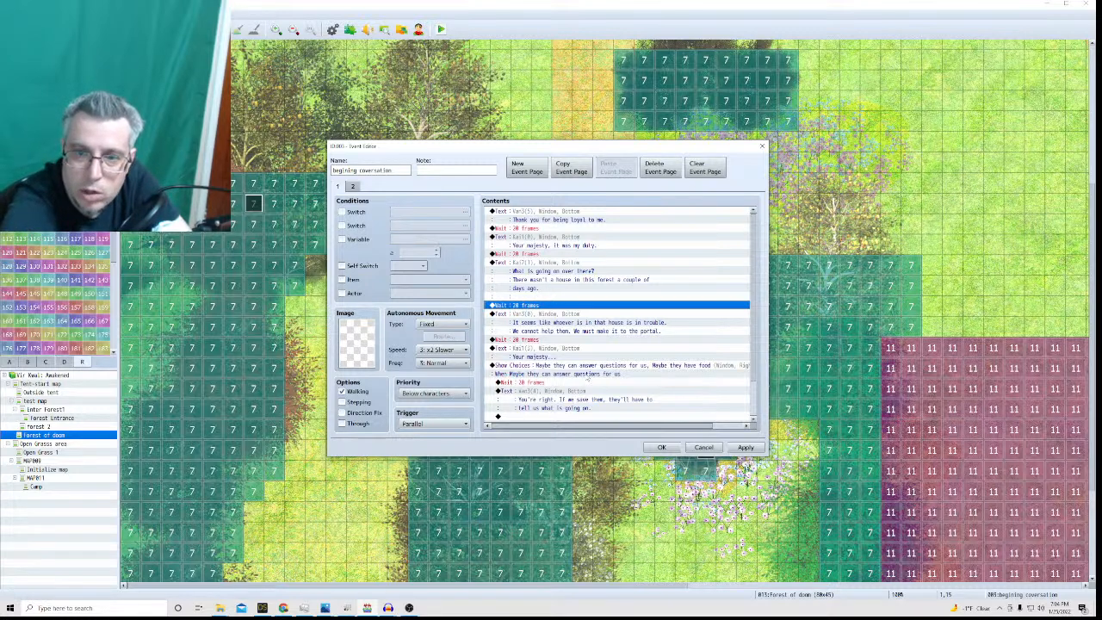
# Edit the Show Choices command so the first choice reads "Maybe they came from the portal".
pyautogui.scroll(-2, 568, 379)
pyautogui.click(522, 356)
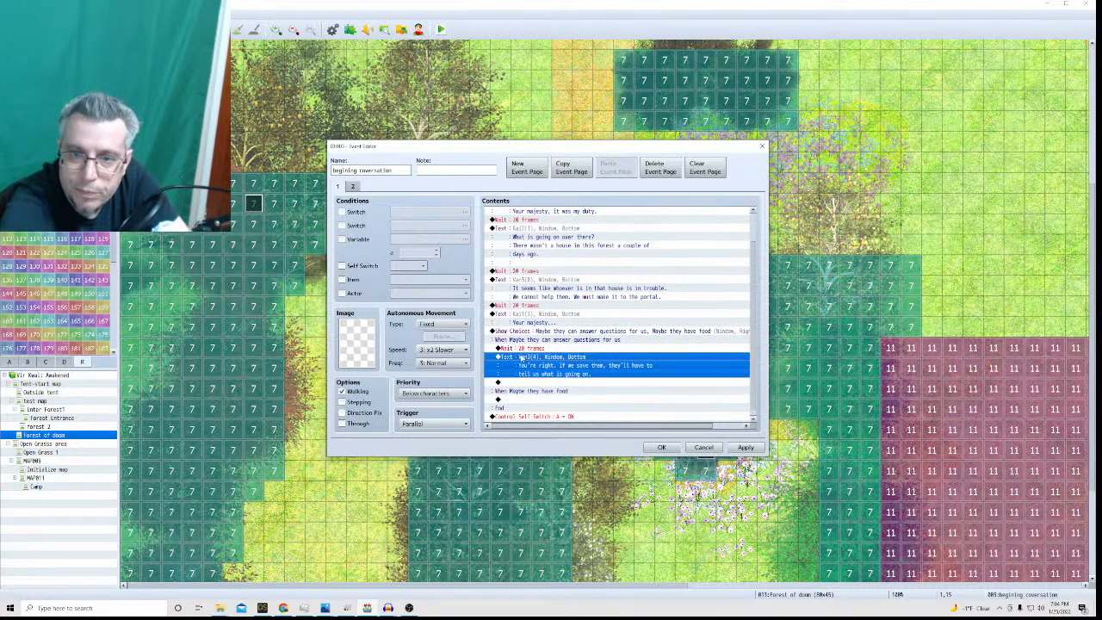
pyautogui.click(520, 340)
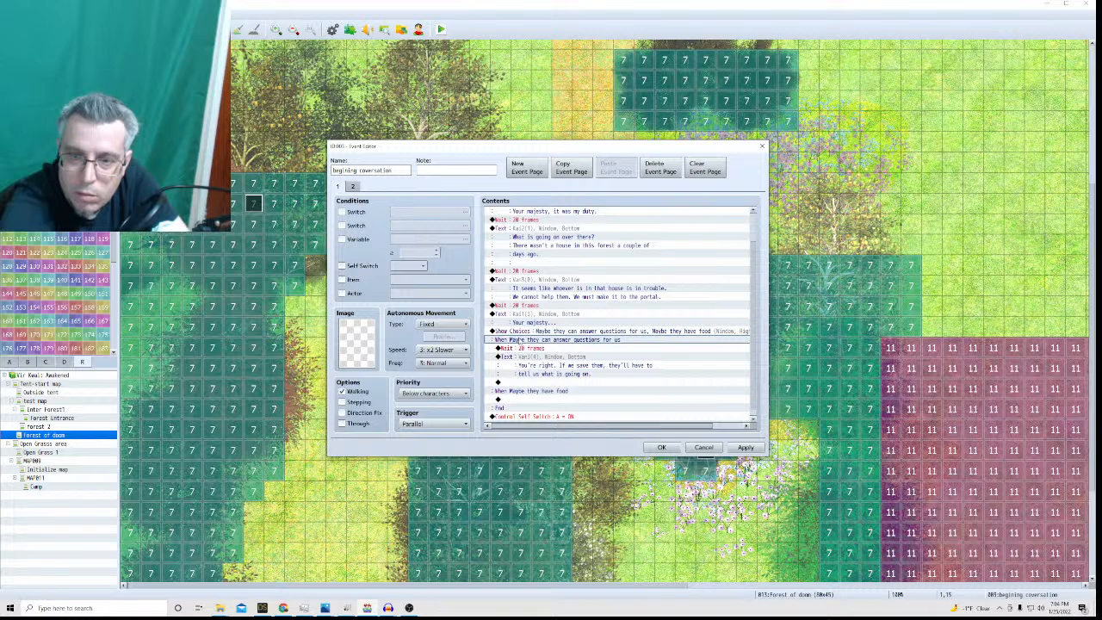
pyautogui.click(520, 331)
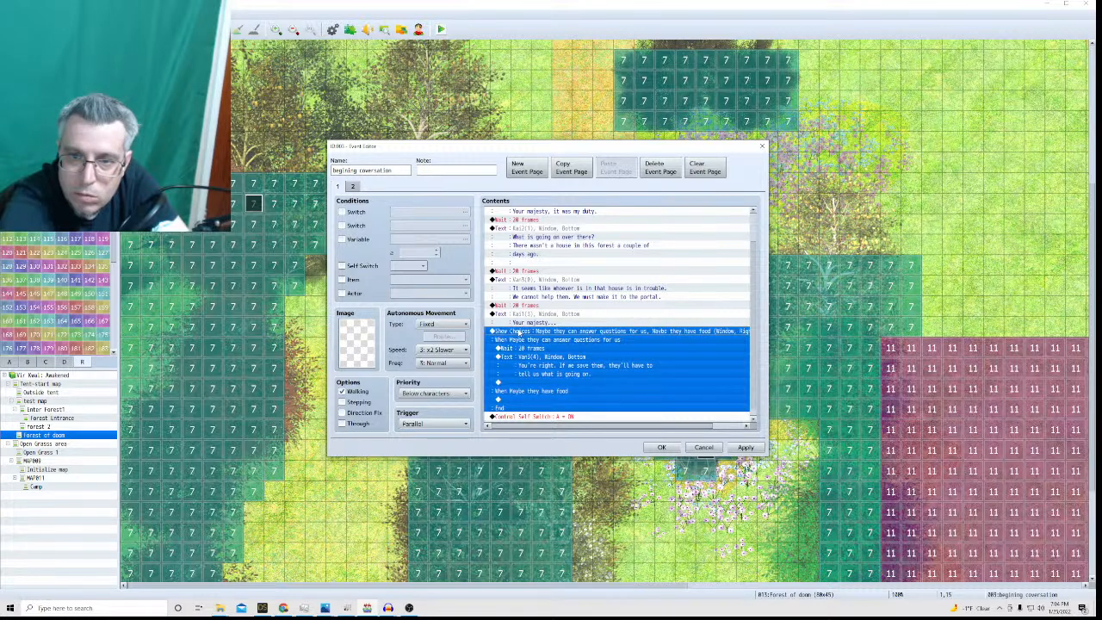
pyautogui.rightClick(519, 332)
pyautogui.click(536, 346)
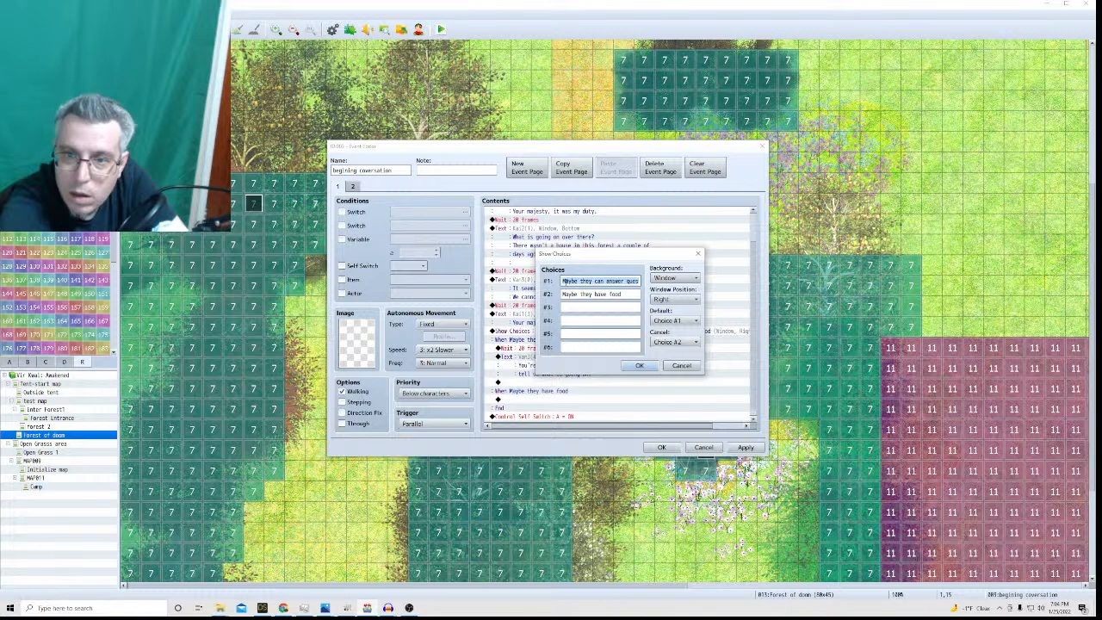
pyautogui.moveTo(593, 282); pyautogui.dragTo(645, 279)
pyautogui.write('came')
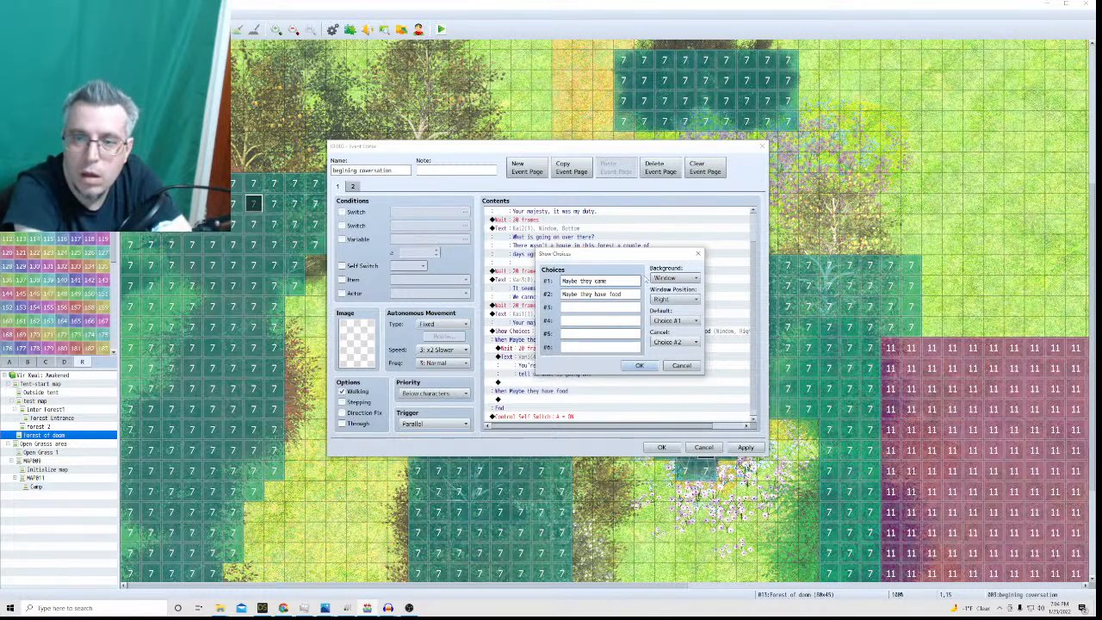
pyautogui.write(' from the portal')
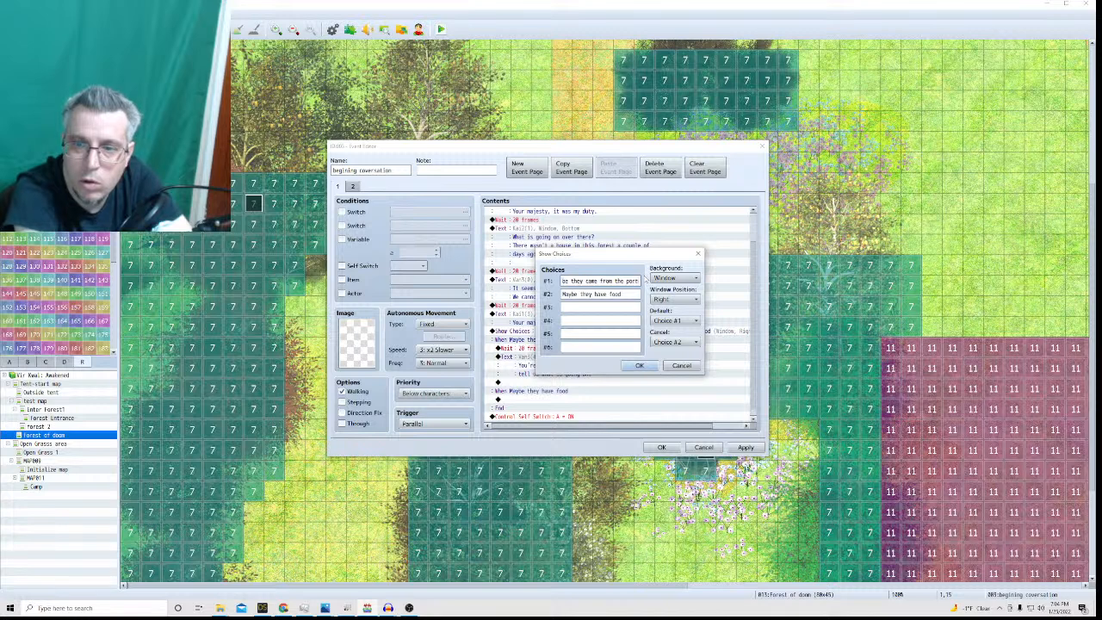
pyautogui.click(639, 364)
# Replace the first branch's message with "If you're right and we save them, they'll have no choice but to answer our questions." across two lines.
pyautogui.scroll(-1, 535, 398)
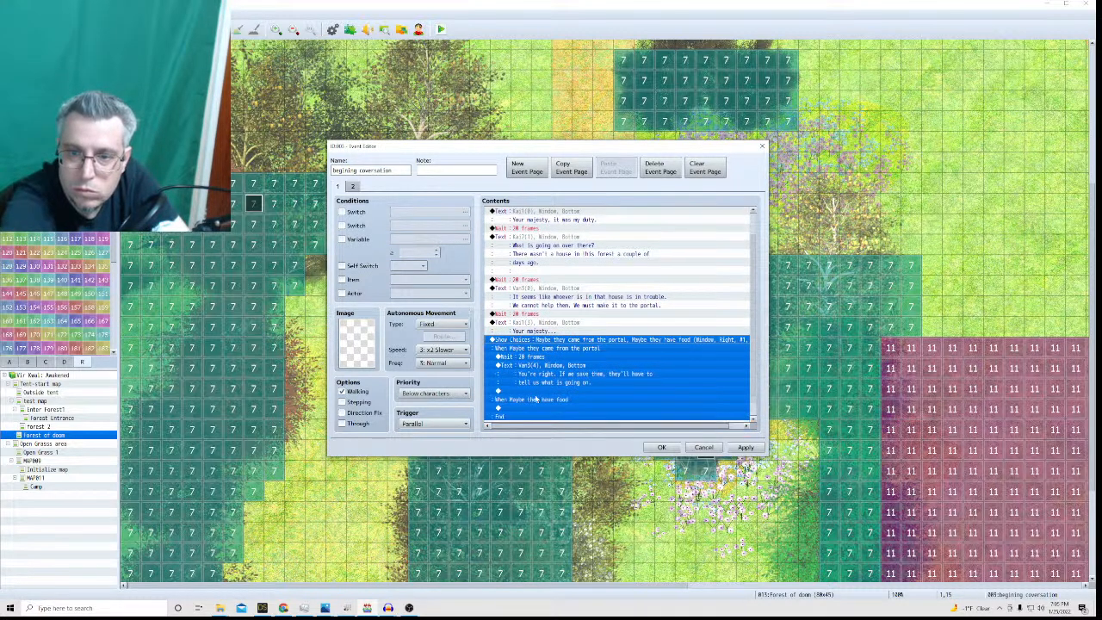
pyautogui.rightClick(532, 369)
pyautogui.click(555, 372)
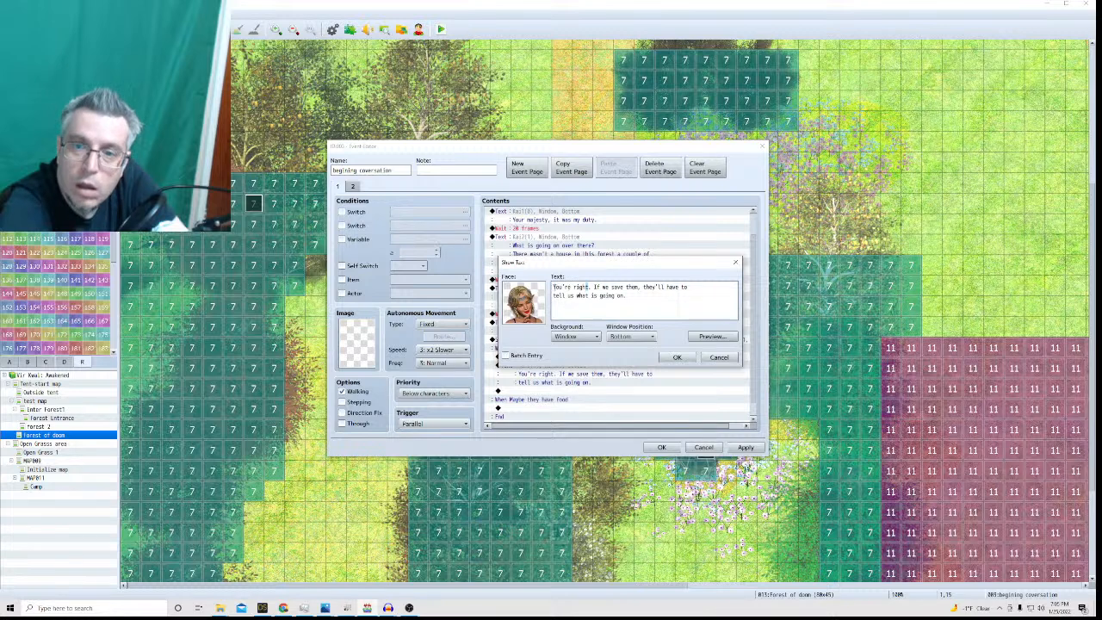
pyautogui.moveTo(553, 287); pyautogui.dragTo(629, 295)
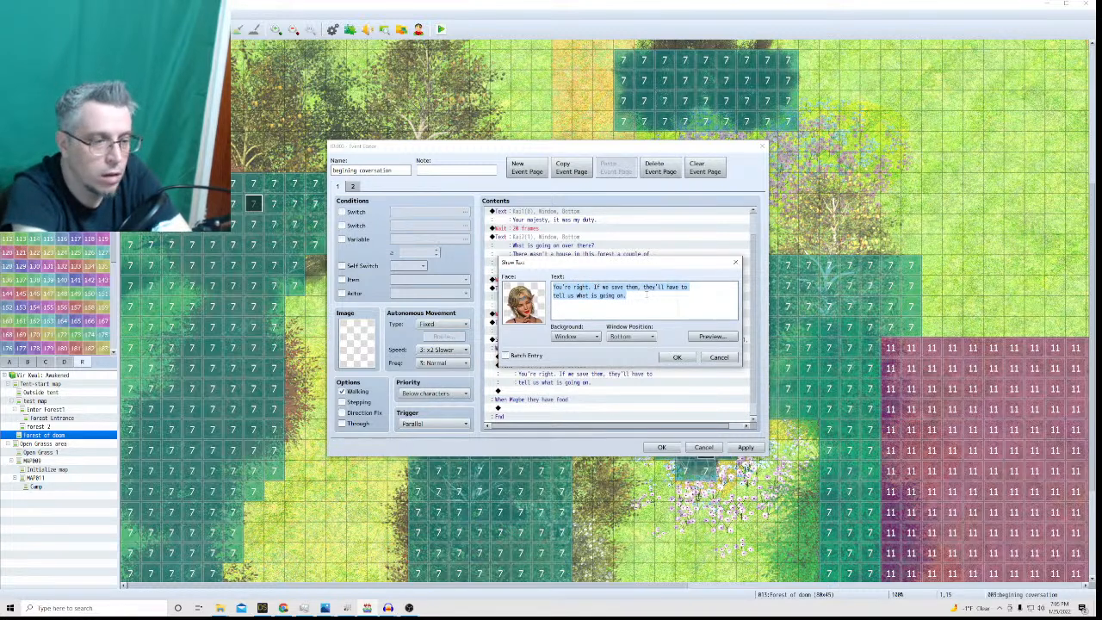
pyautogui.press('BackSpace')
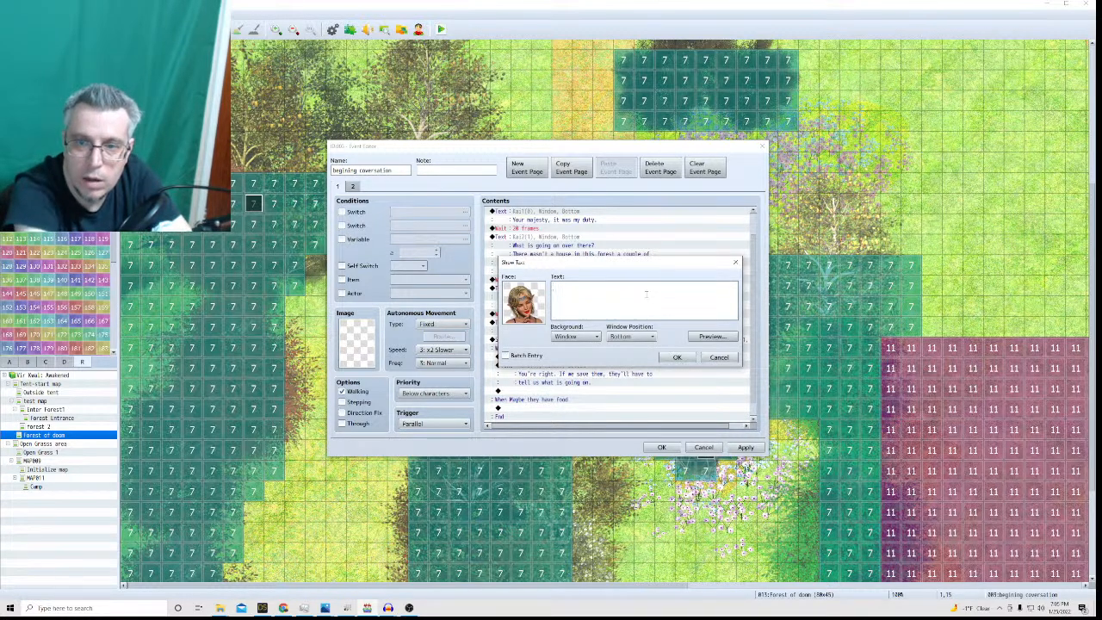
pyautogui.write("If you'r")
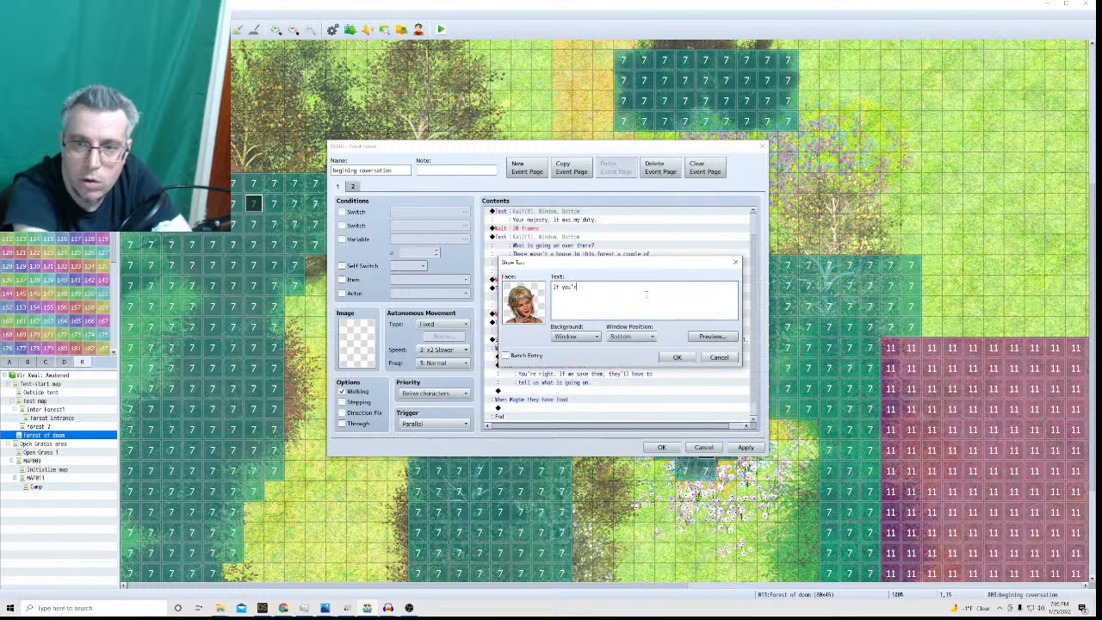
pyautogui.write('e right an')
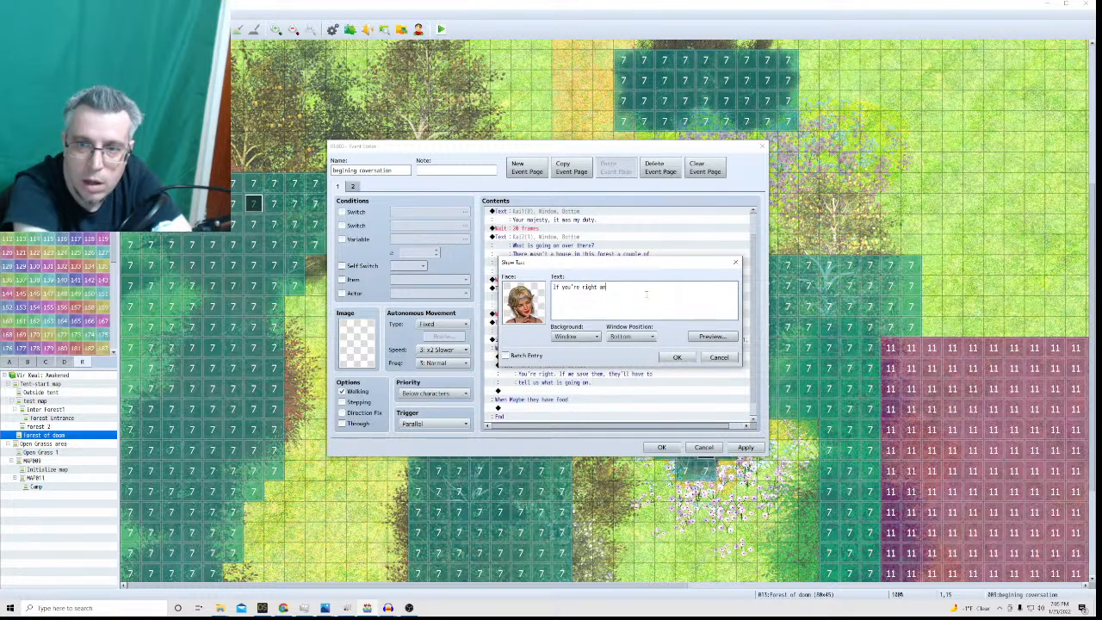
pyautogui.write('d we save them')
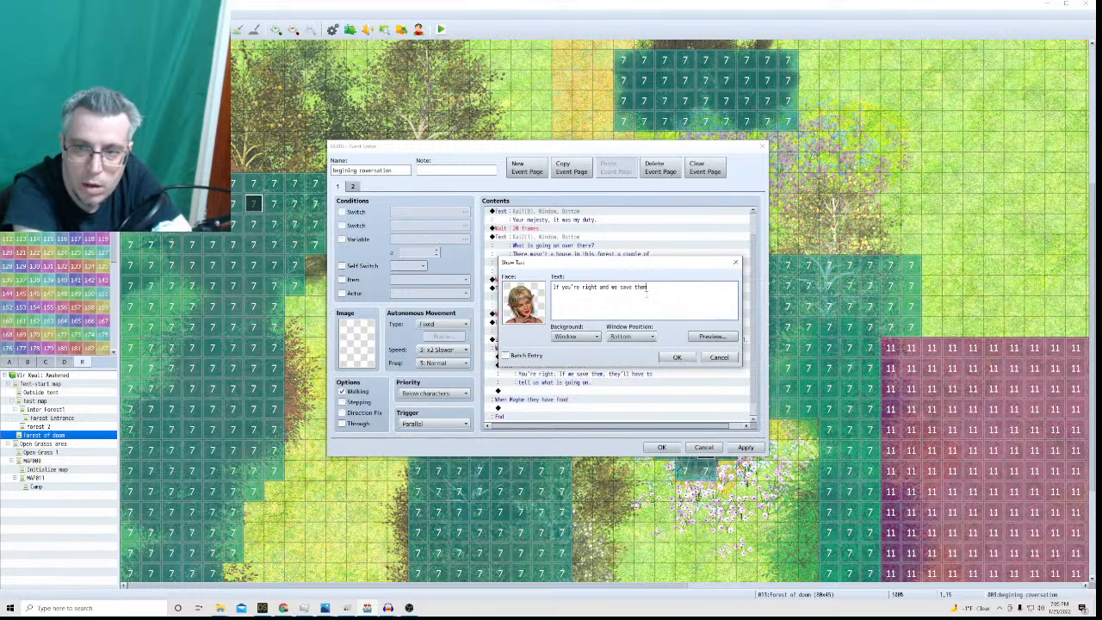
pyautogui.write(", they'll have no")
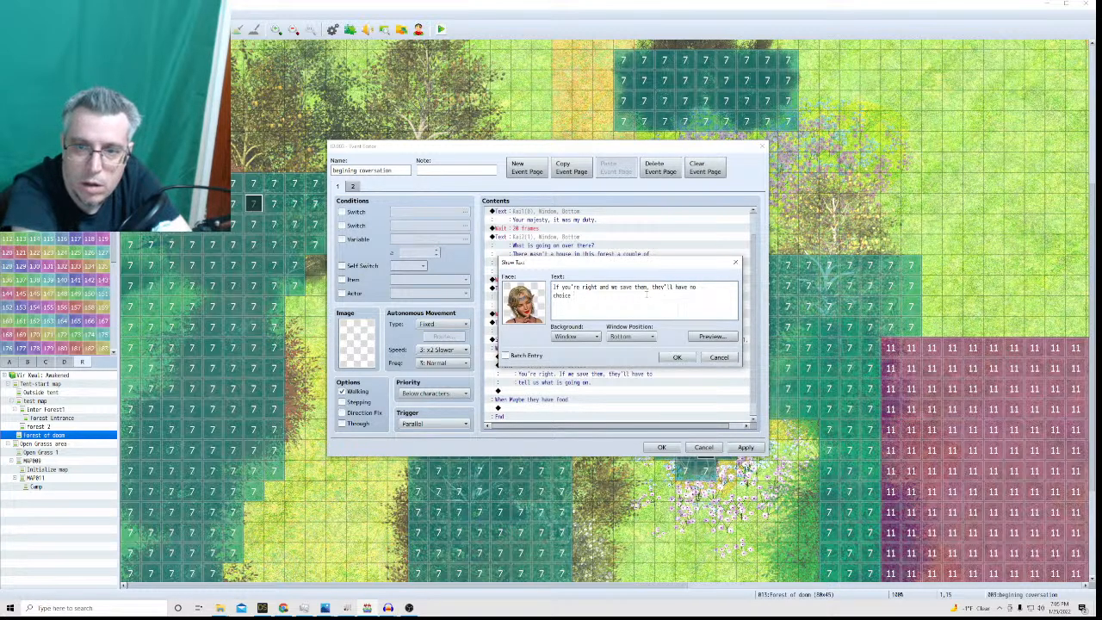
pyautogui.write('bu')
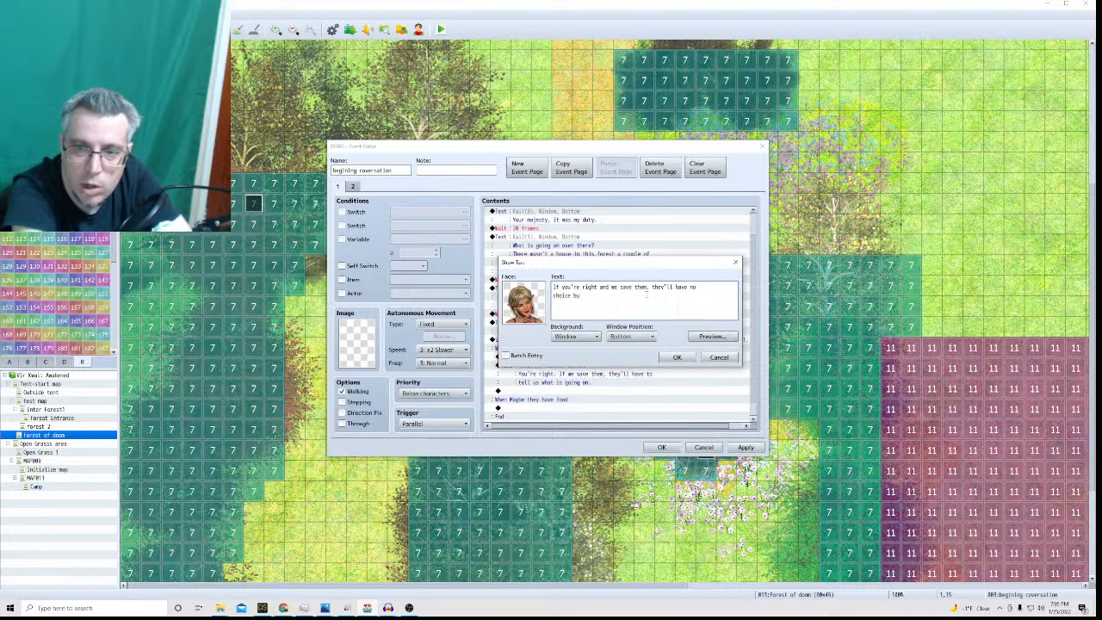
pyautogui.write('t to answer o')
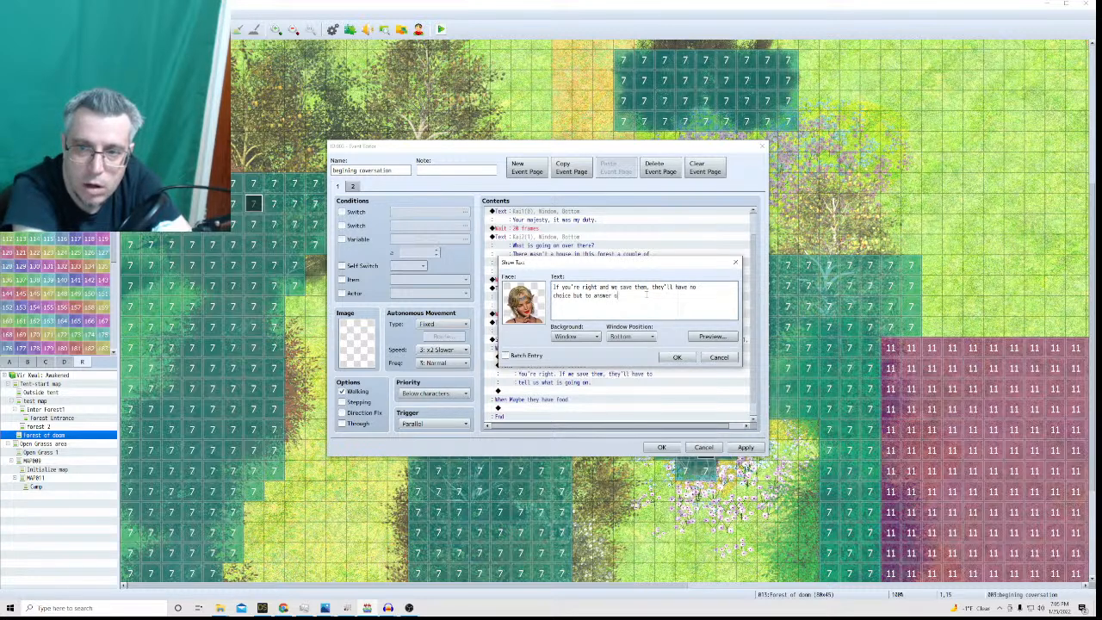
pyautogui.write('ur questions.')
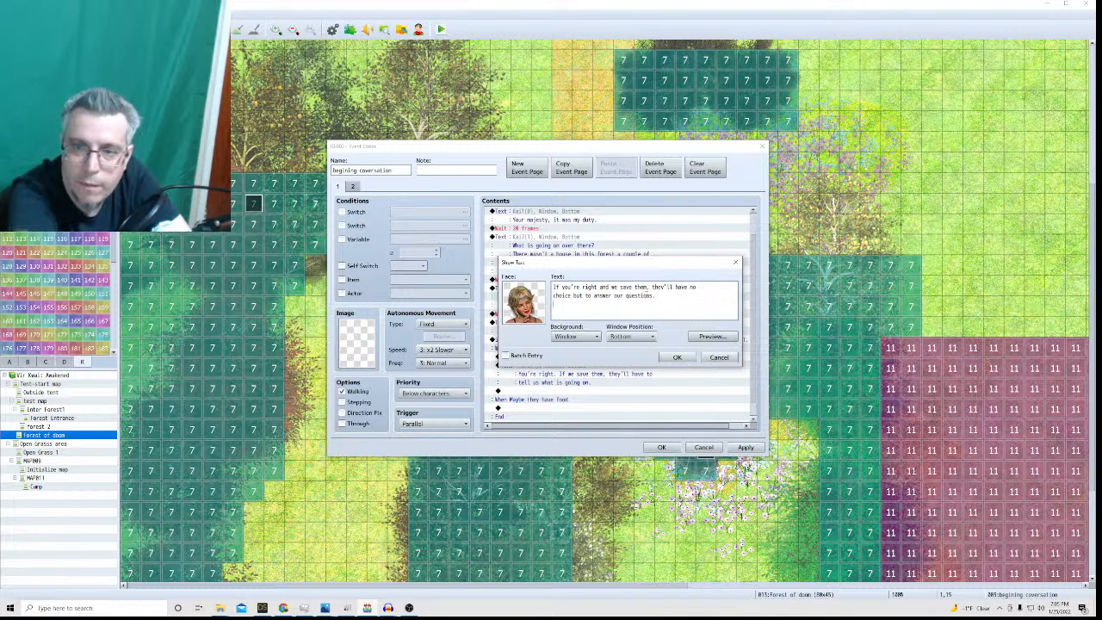
pyautogui.click(678, 358)
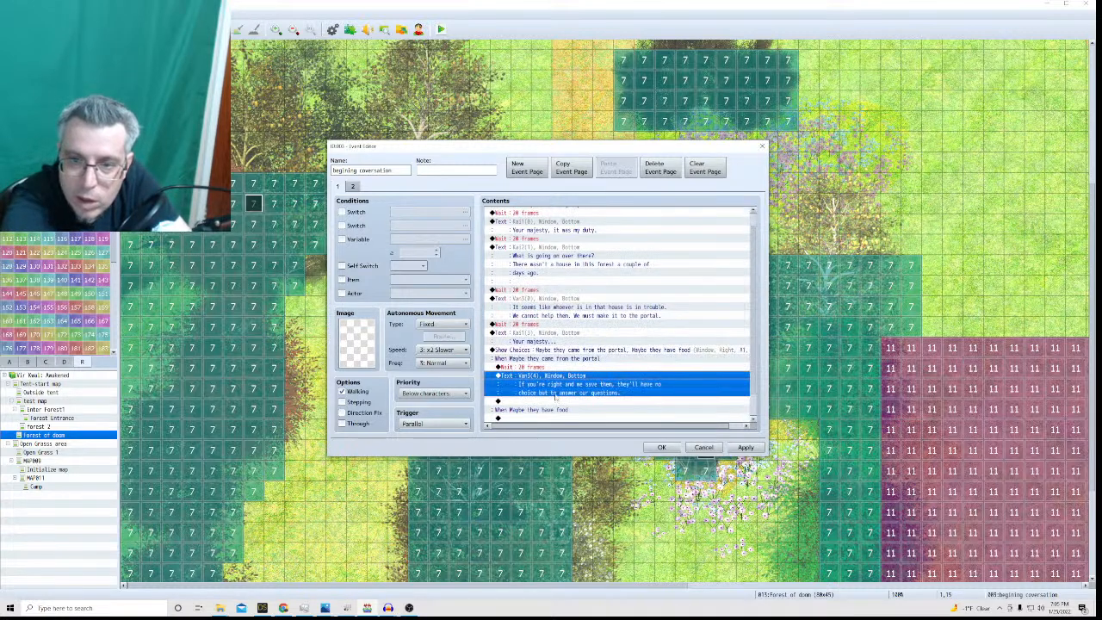
pyautogui.scroll(-1, 555, 394)
pyautogui.click(547, 393)
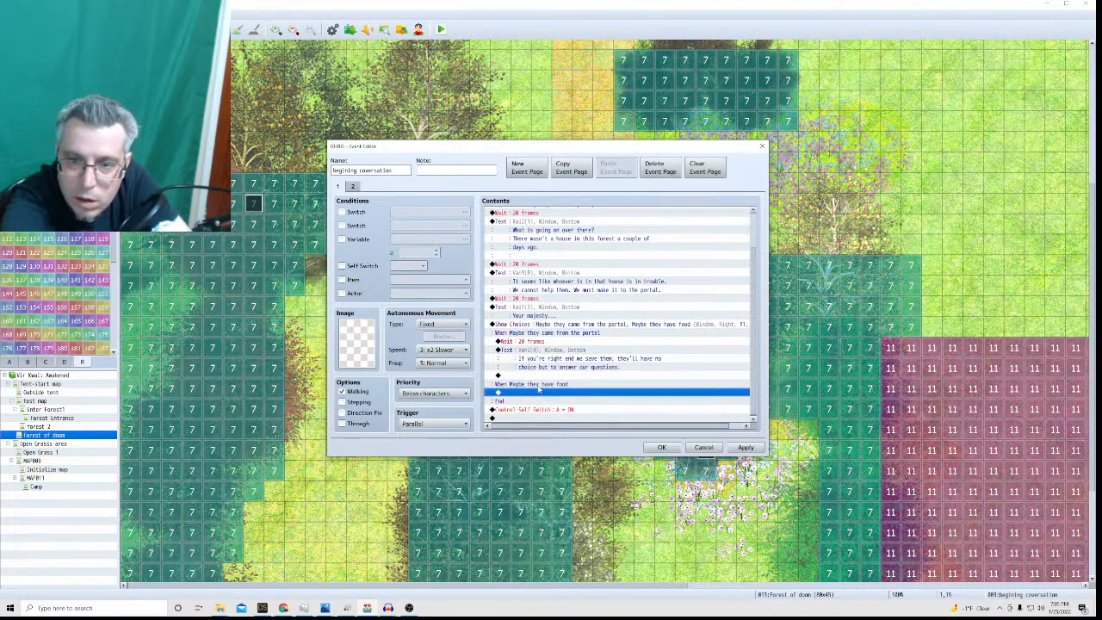
pyautogui.rightClick(540, 388)
pyautogui.click(533, 392)
pyautogui.rightClick(532, 392)
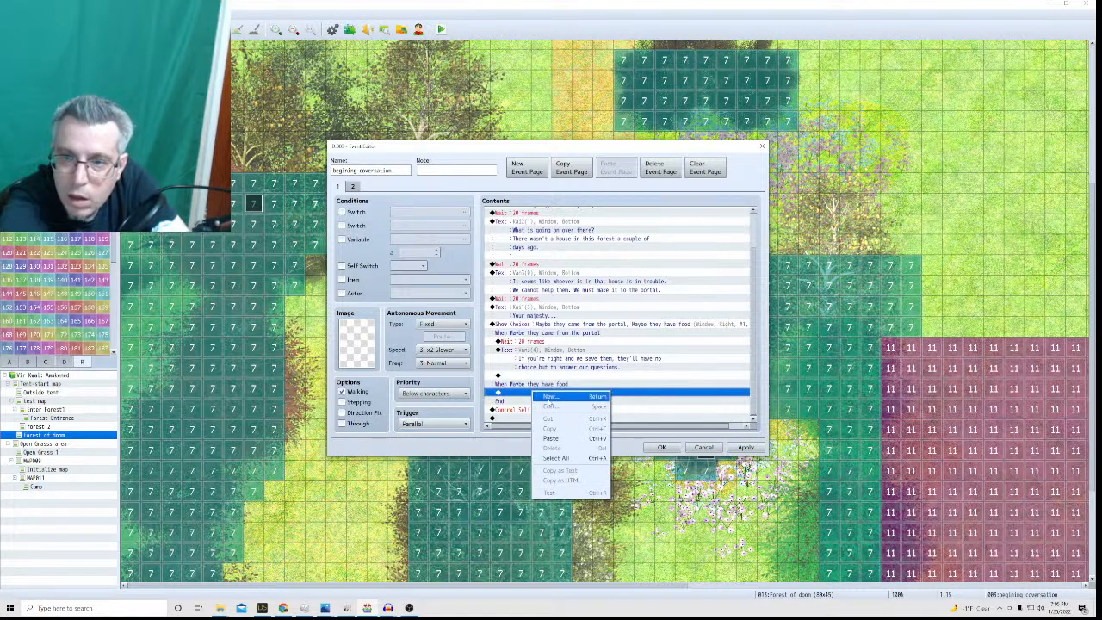
# Insert a Show Text command before the wait in the "Maybe they came from the portal" branch, using the first Kai1 face.
pyautogui.click(525, 341)
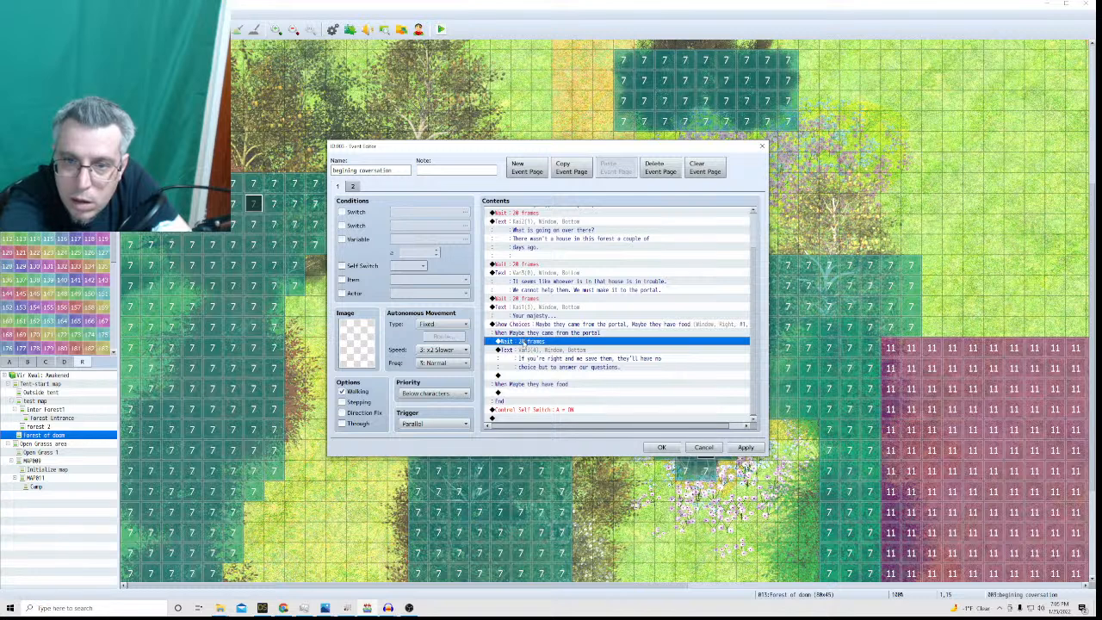
pyautogui.rightClick(520, 340)
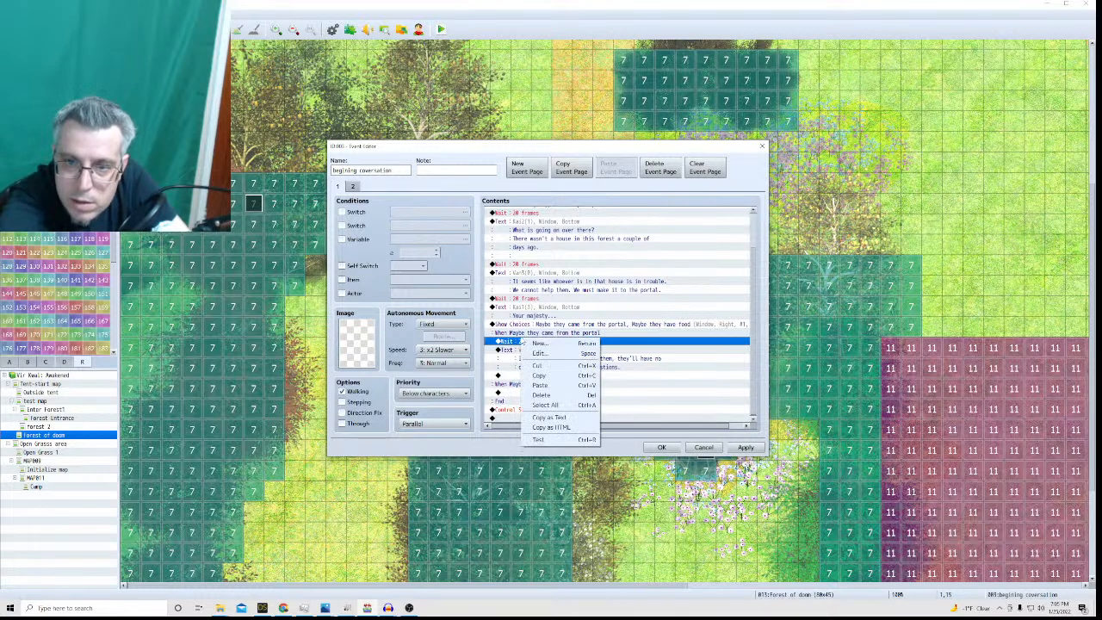
pyautogui.click(526, 346)
pyautogui.click(529, 215)
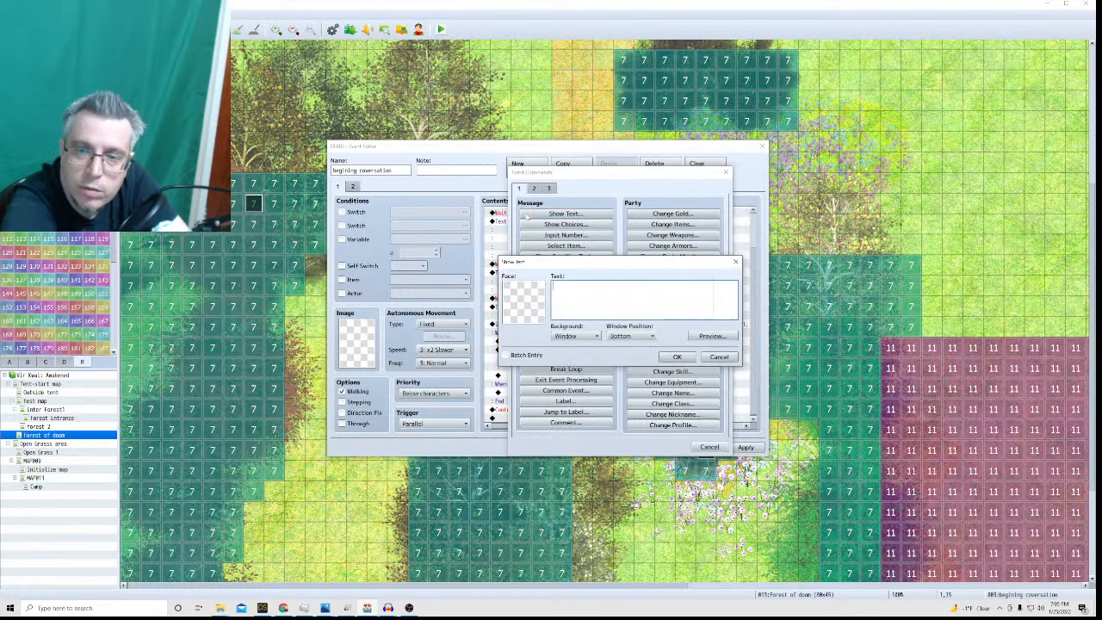
pyautogui.doubleClick(519, 302)
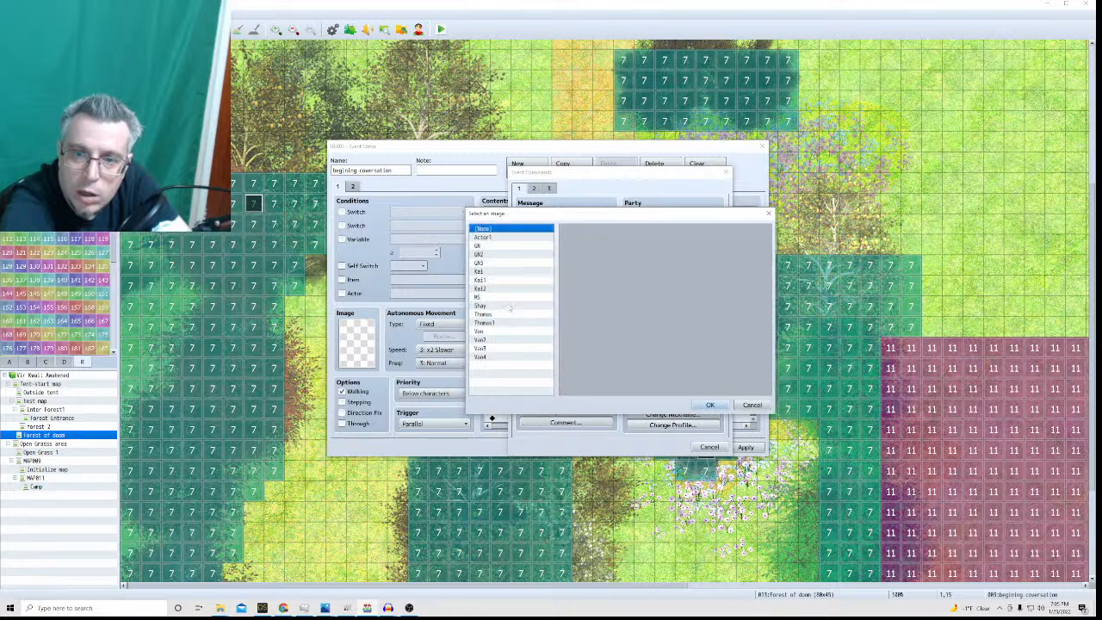
pyautogui.click(480, 281)
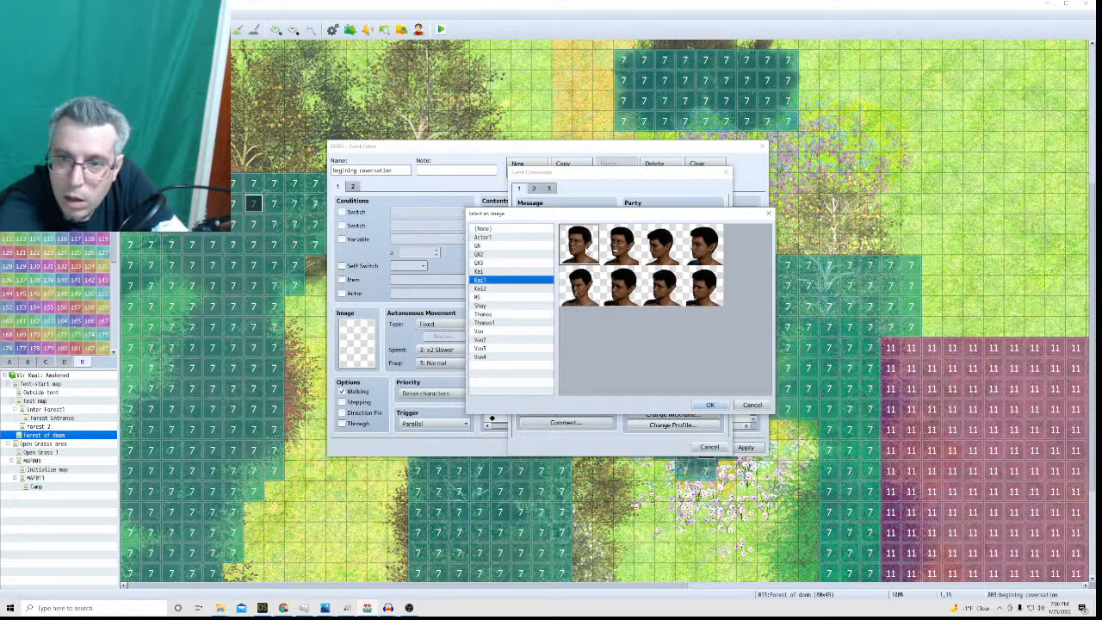
pyautogui.doubleClick(578, 244)
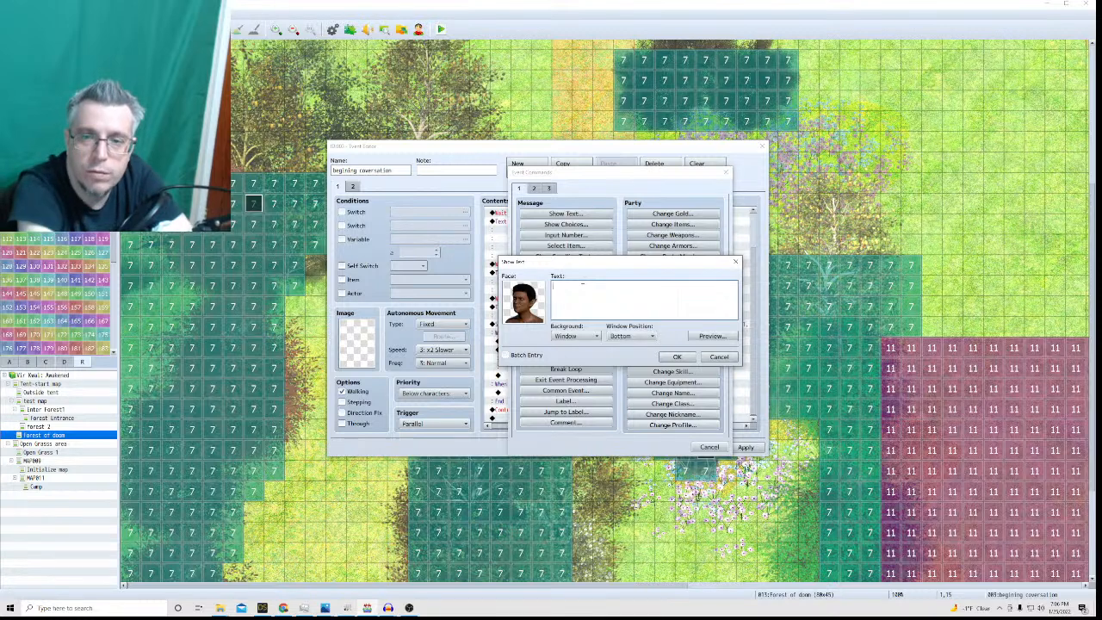
# Write the message "If they are from our world, they might know what is going on." across two lines and save it.
pyautogui.write('they are from ou')
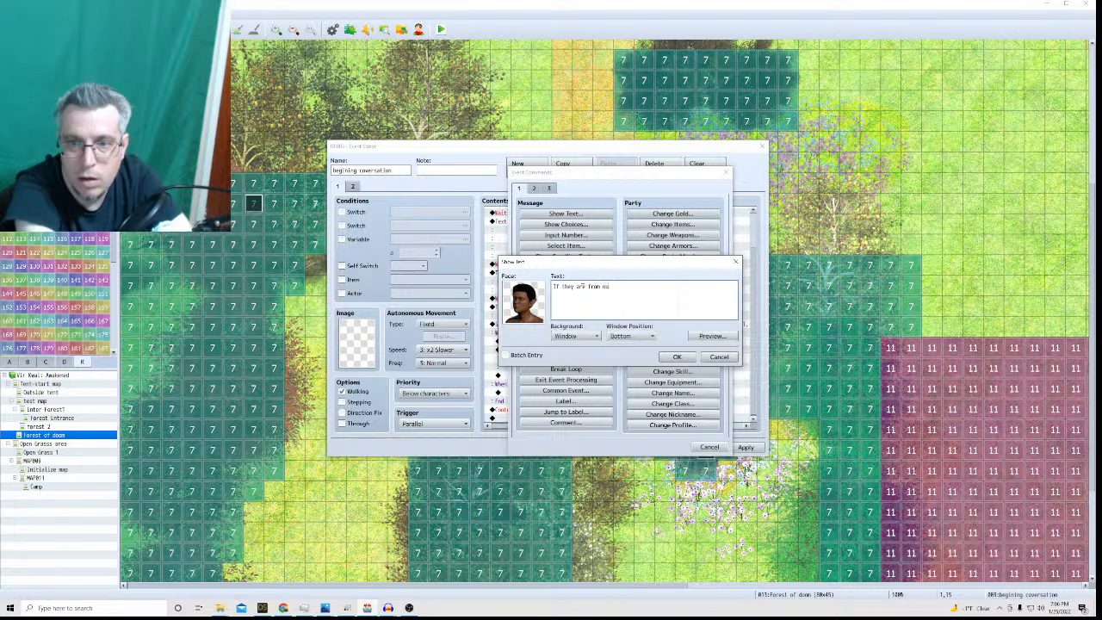
pyautogui.write(' world, they')
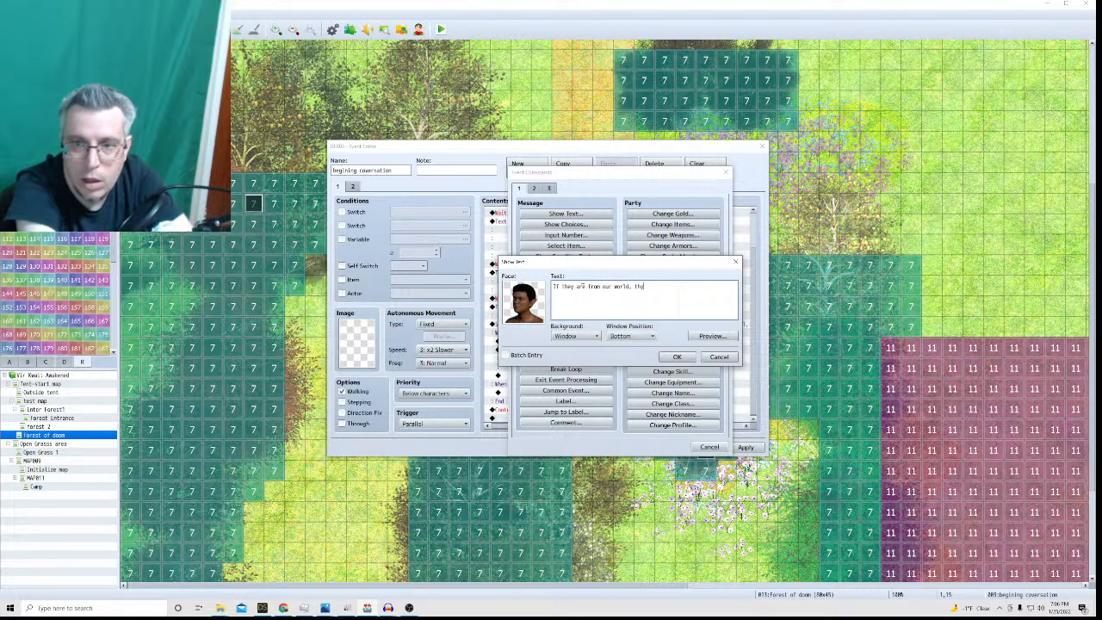
pyautogui.write(' m')
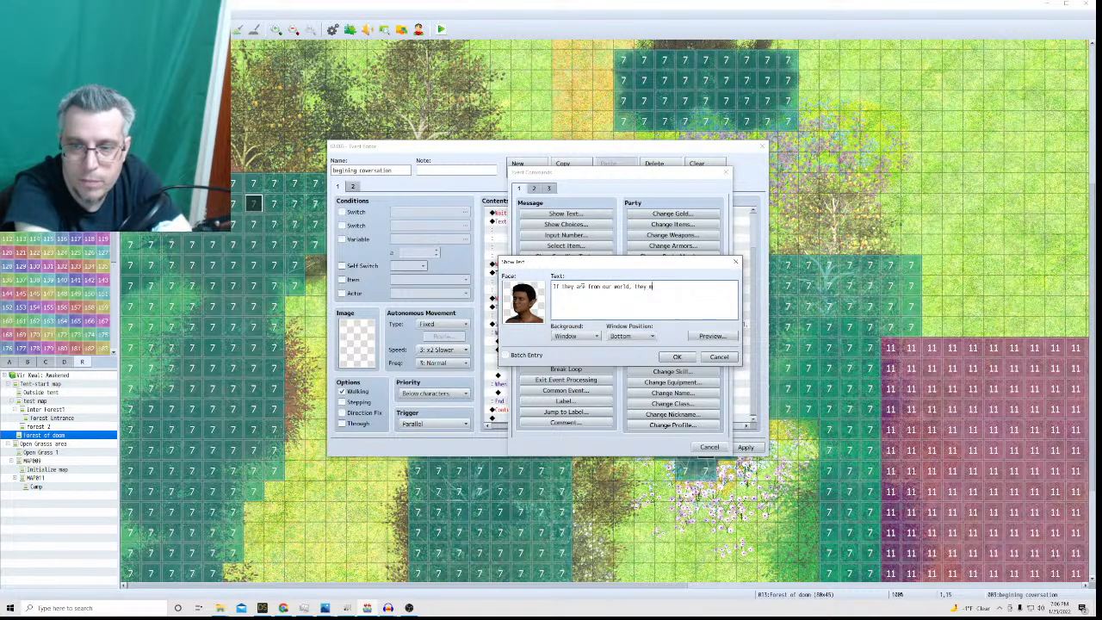
pyautogui.write('ight know')
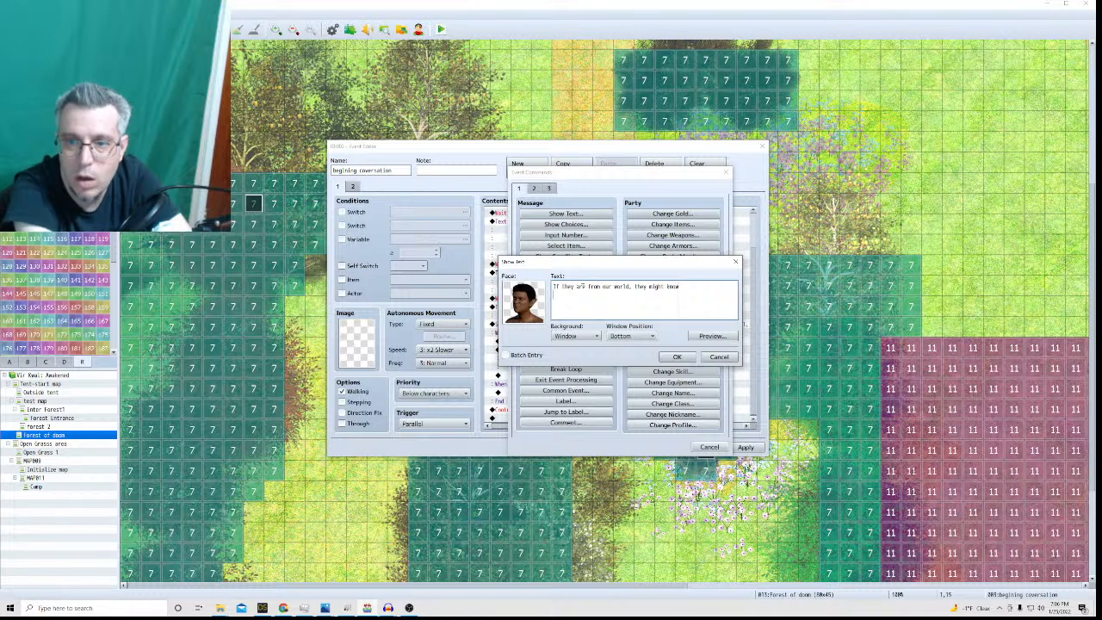
pyautogui.write('going on.')
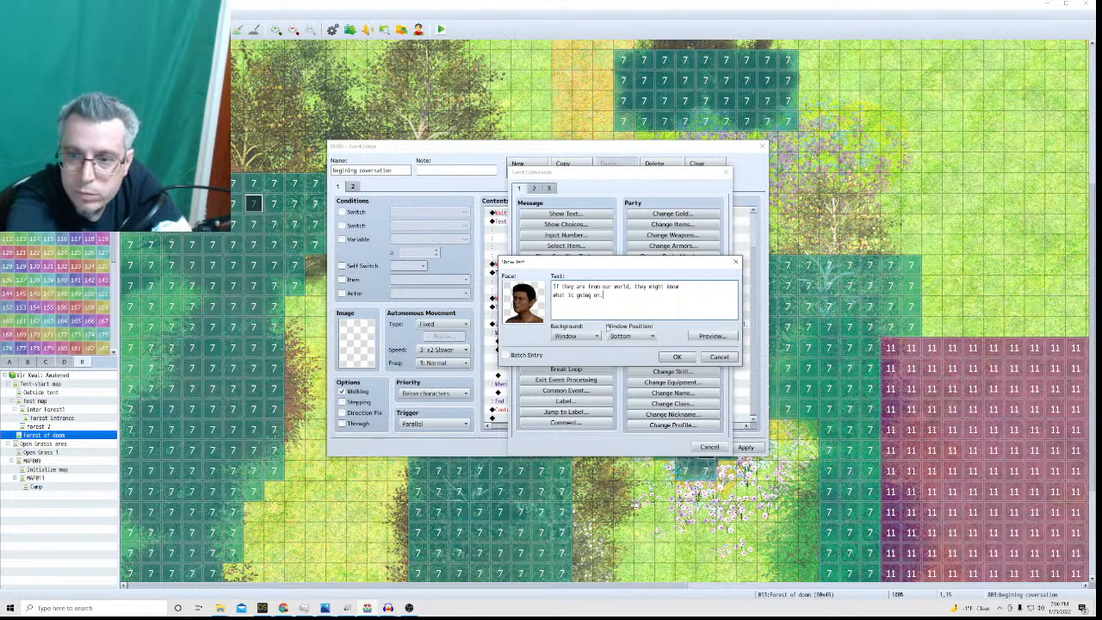
pyautogui.click(676, 357)
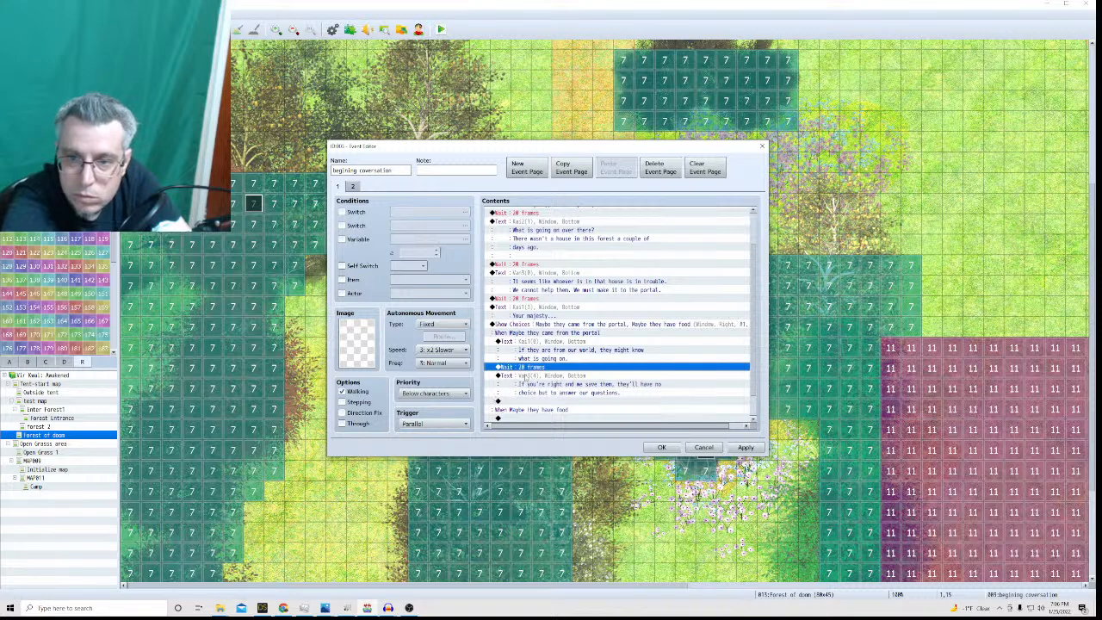
# Start a Show Text command in the empty "Maybe they have food" branch, using the Van4 face with the raised arm.
pyautogui.scroll(-1, 526, 376)
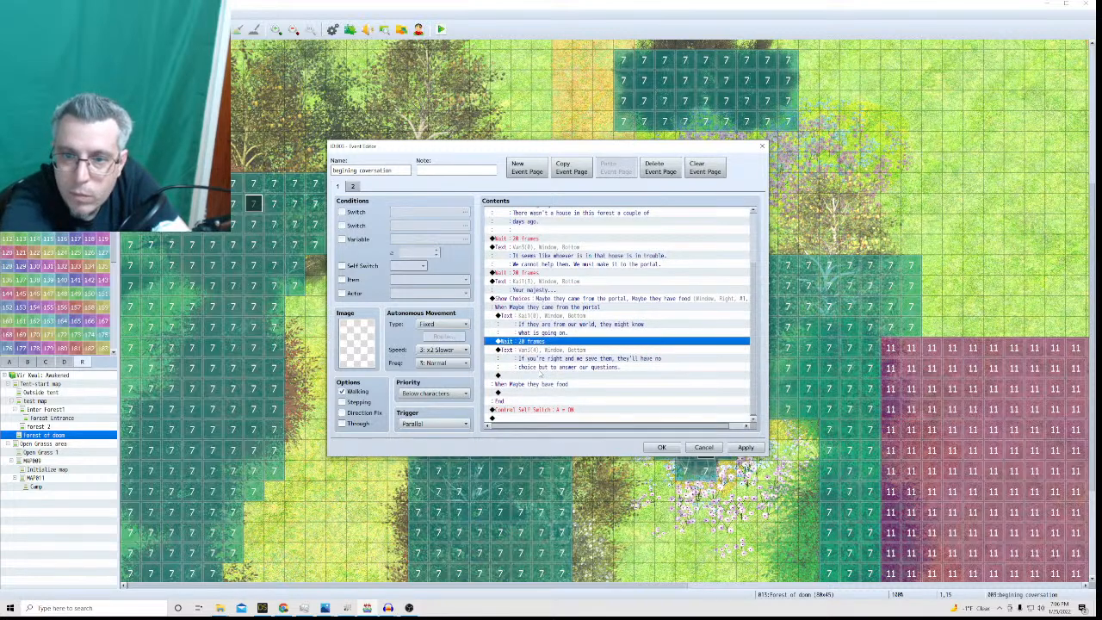
pyautogui.click(532, 353)
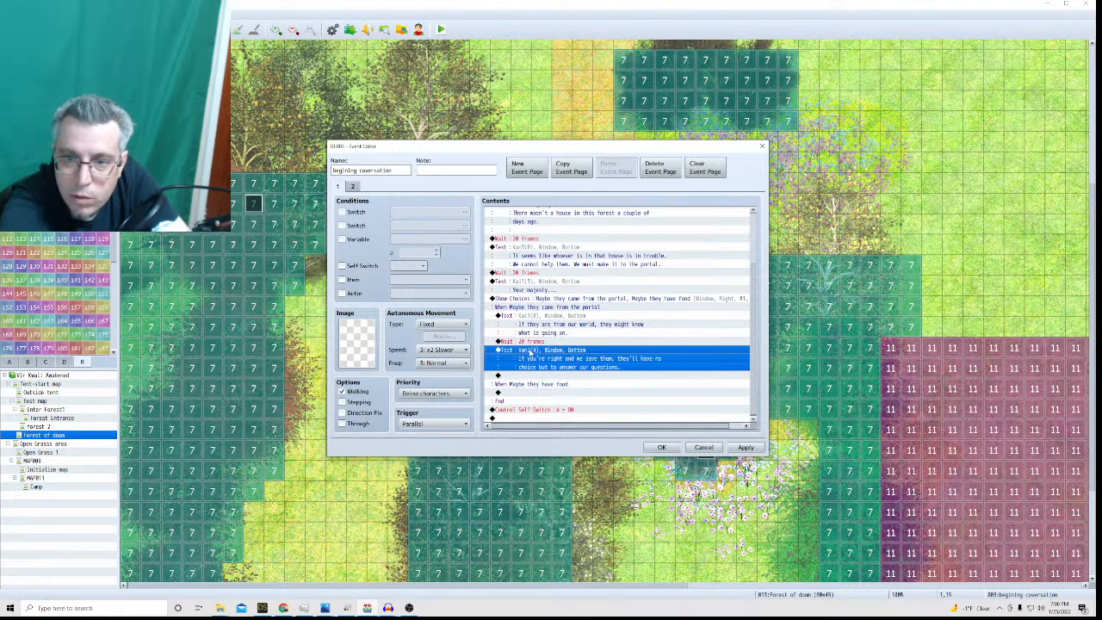
pyautogui.click(544, 385)
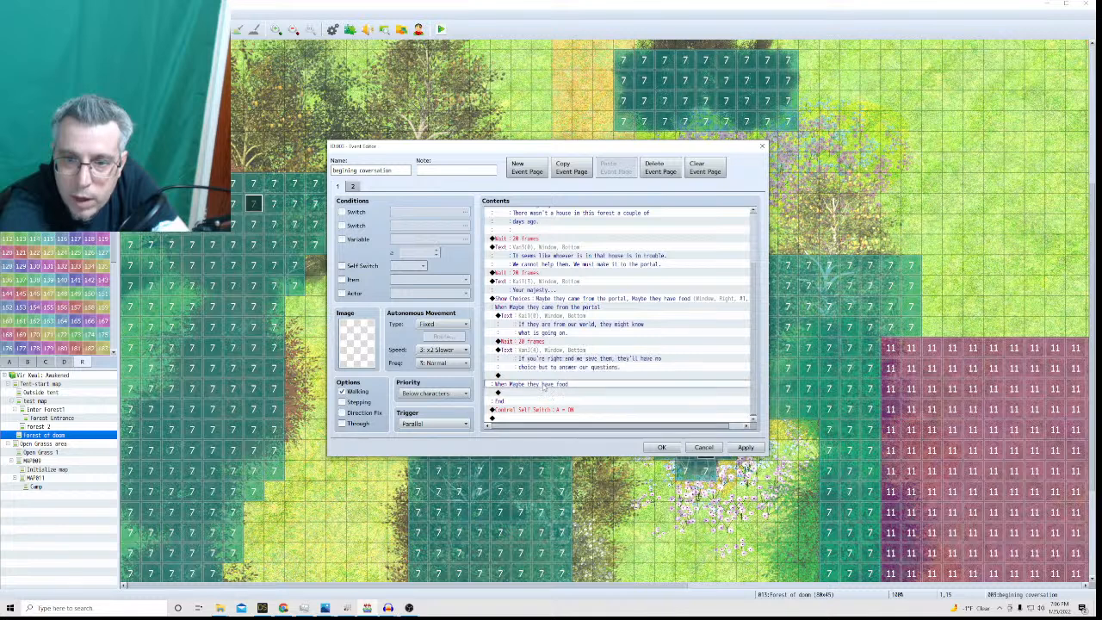
pyautogui.click(537, 395)
pyautogui.rightClick(537, 394)
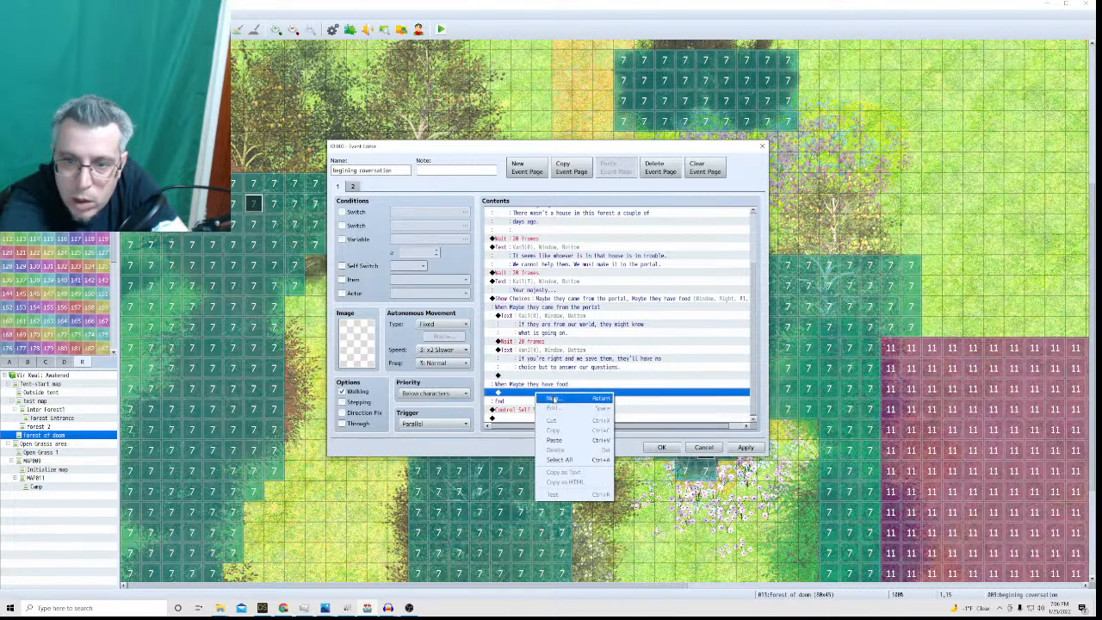
pyautogui.click(545, 402)
pyautogui.click(561, 213)
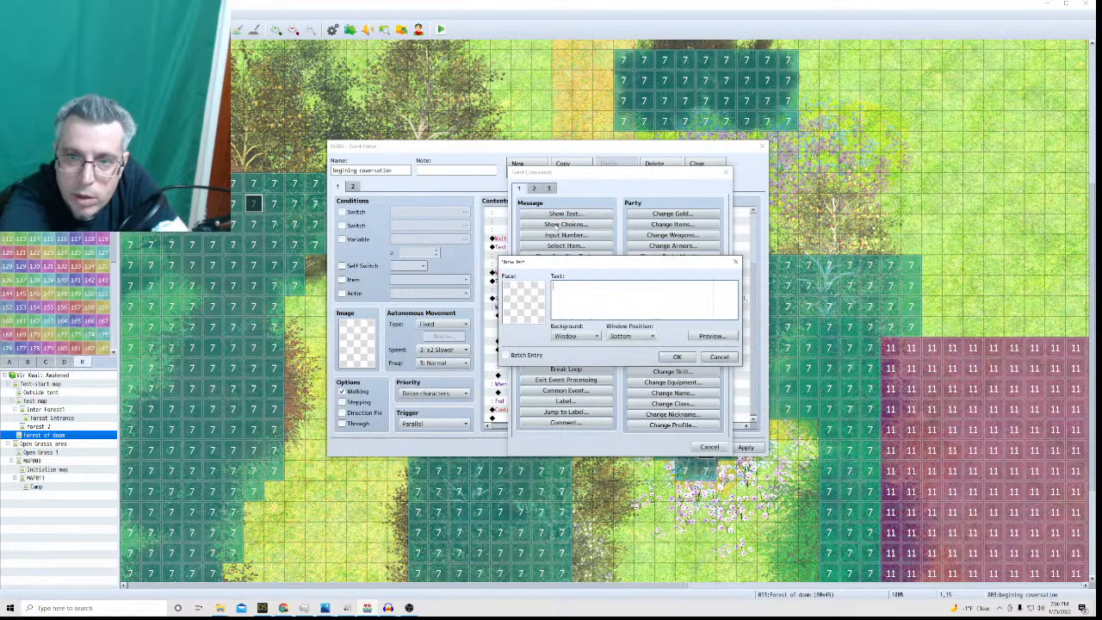
pyautogui.doubleClick(535, 295)
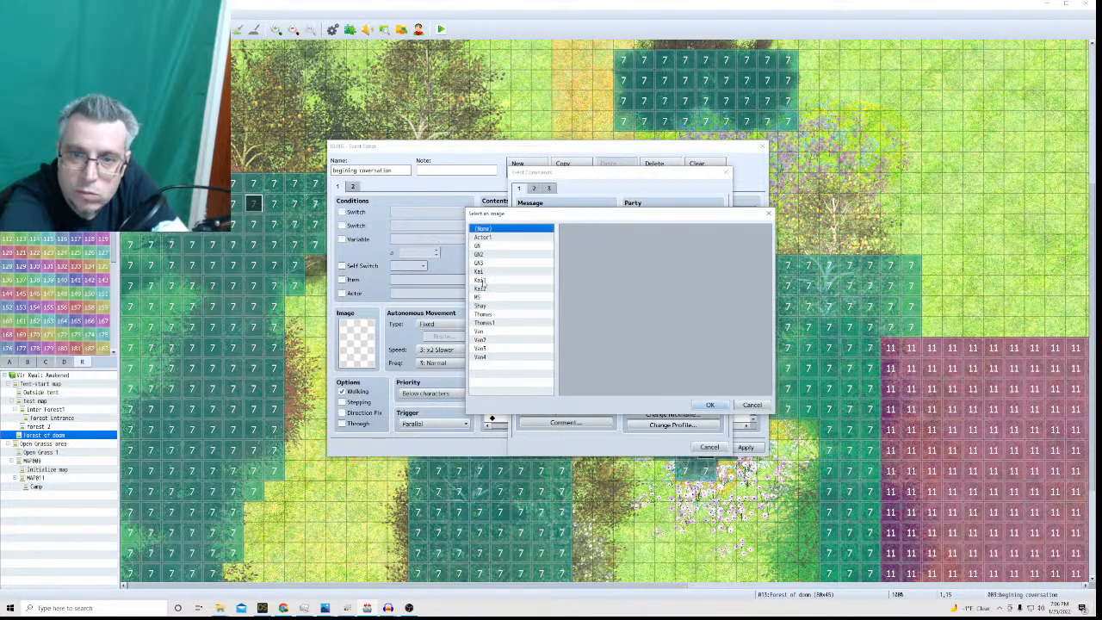
pyautogui.click(485, 356)
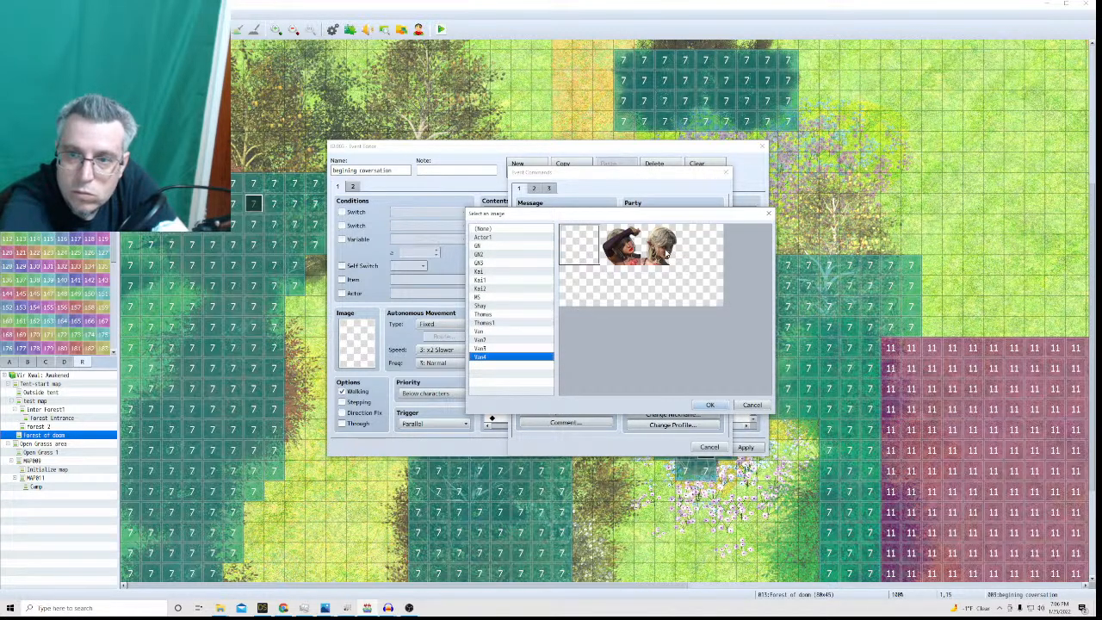
pyautogui.moveTo(641, 217); pyautogui.dragTo(744, 211)
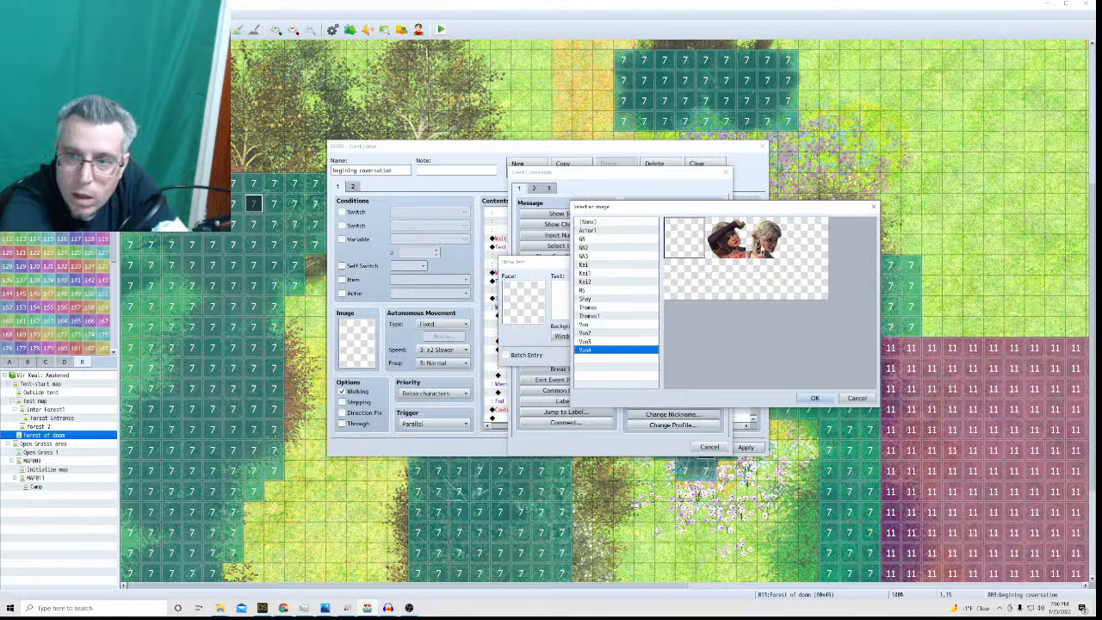
pyautogui.doubleClick(738, 252)
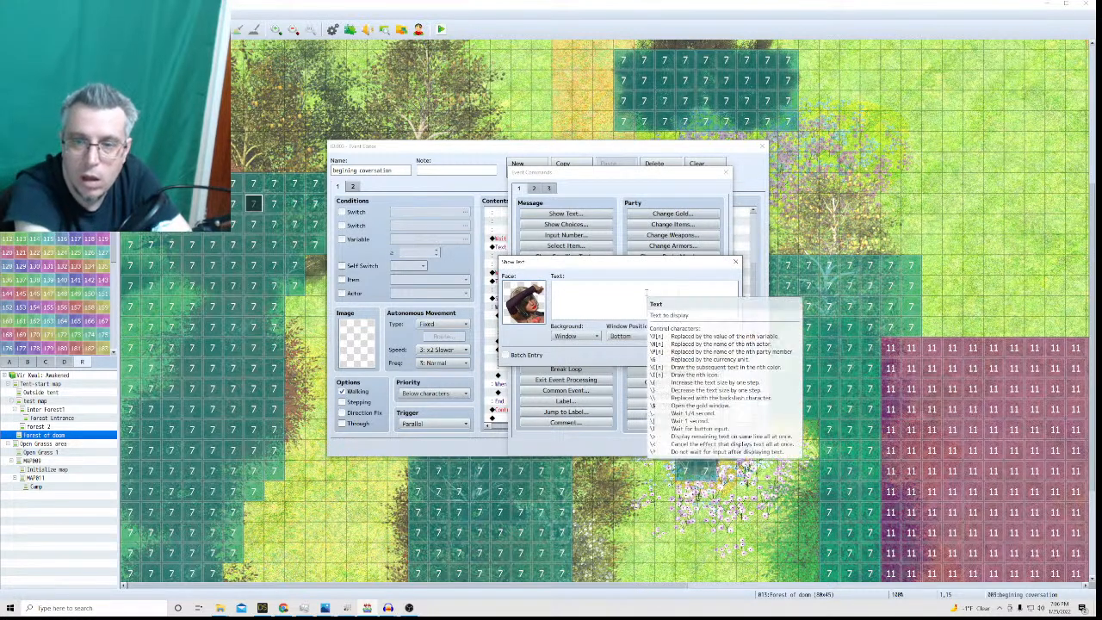
# Enter "I hope so, I'm starving." as the food branch's message and save the whole event.
pyautogui.click(634, 285)
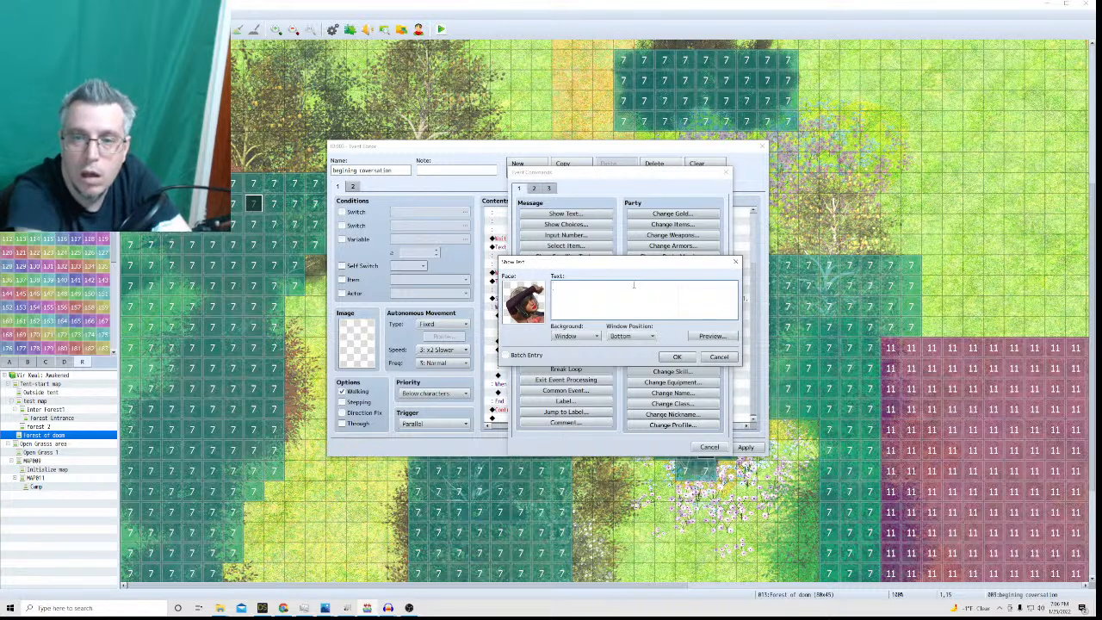
pyautogui.write('I hope i')
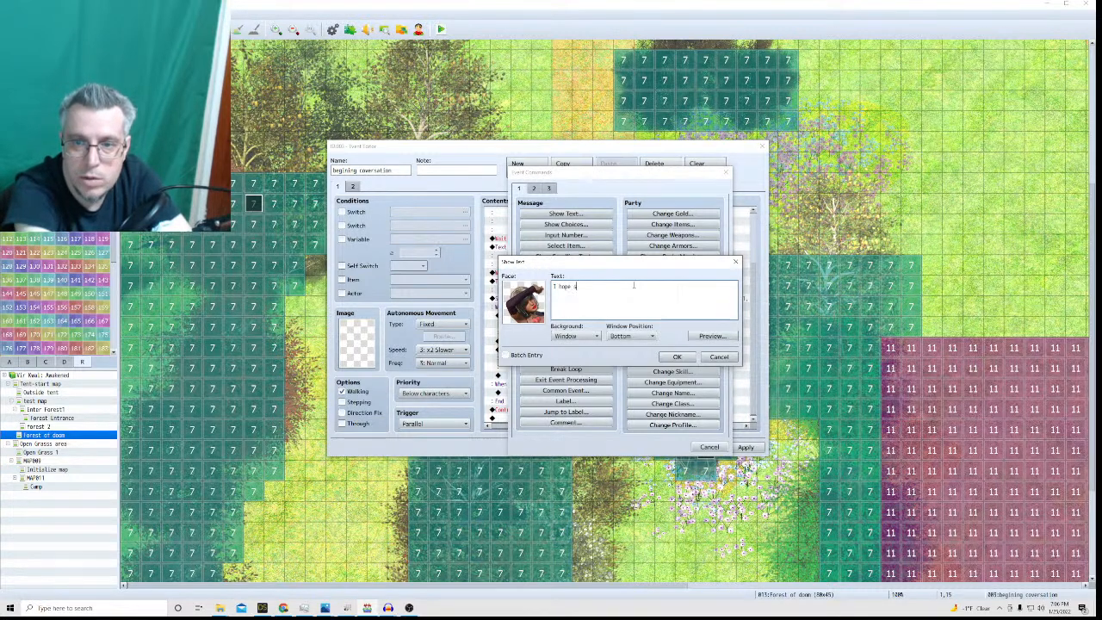
pyautogui.press('BackSpace')
pyautogui.write("so, I'm starving.")
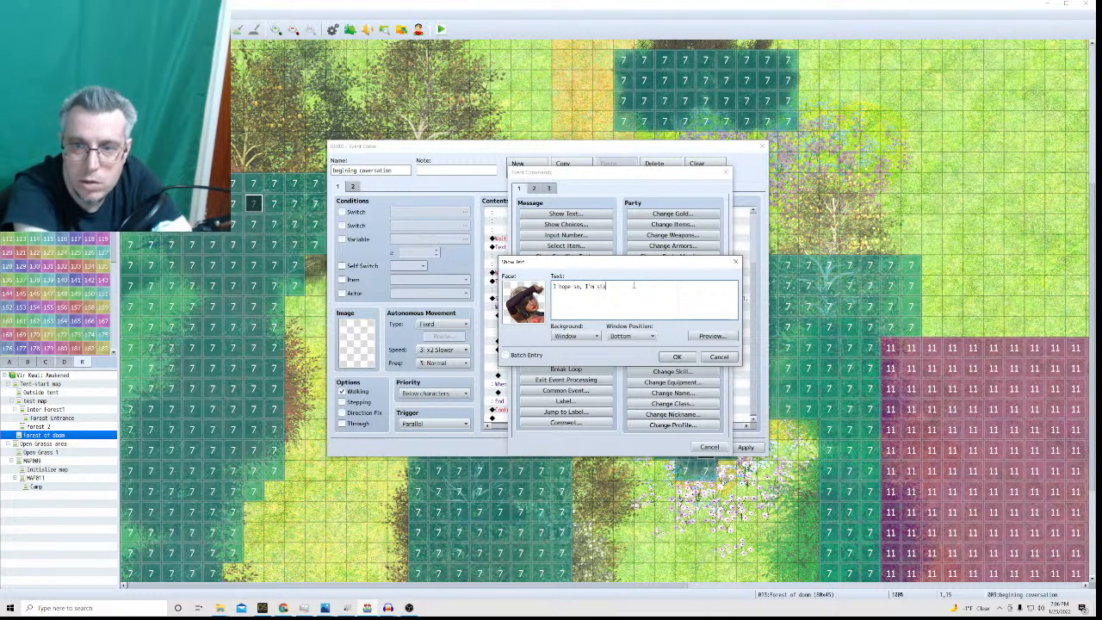
pyautogui.click(676, 356)
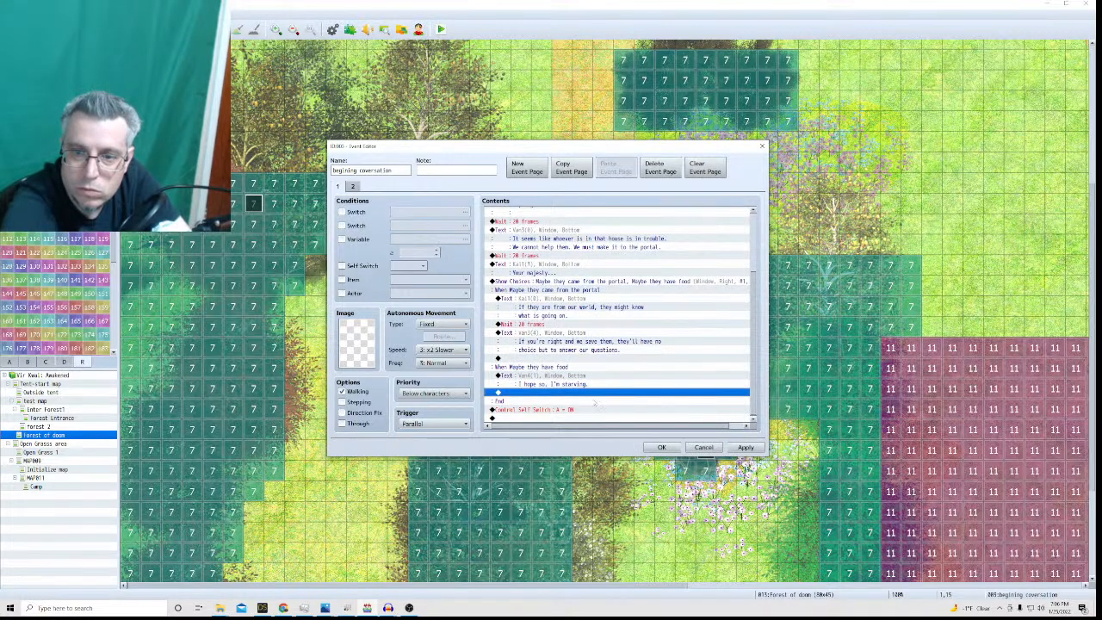
pyautogui.click(661, 447)
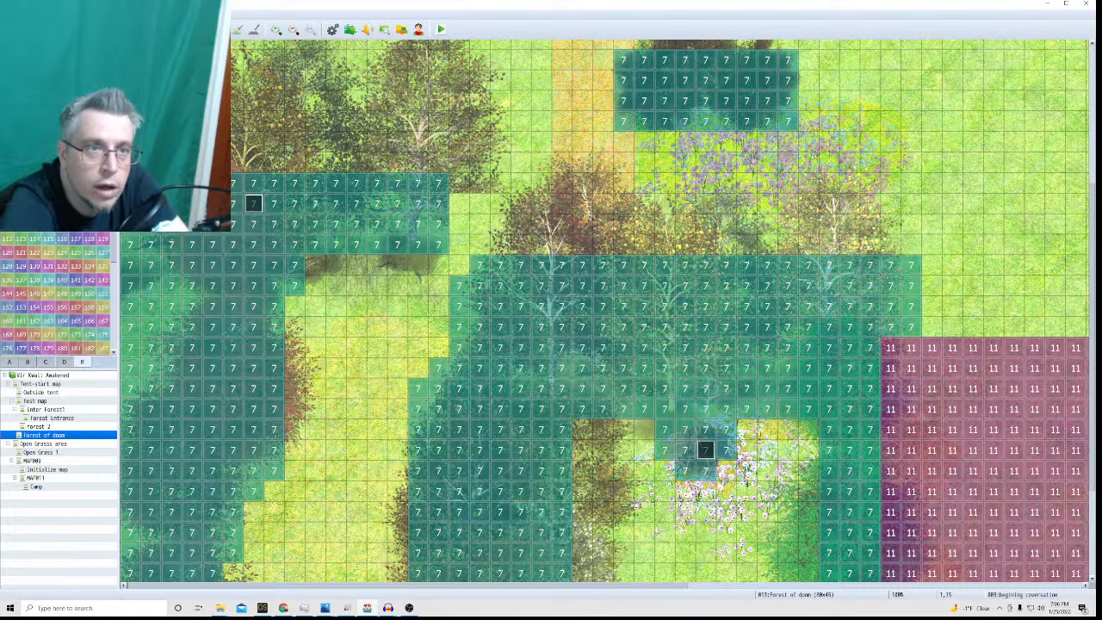
# Playtest the game and continue from the first save file.
pyautogui.click(441, 29)
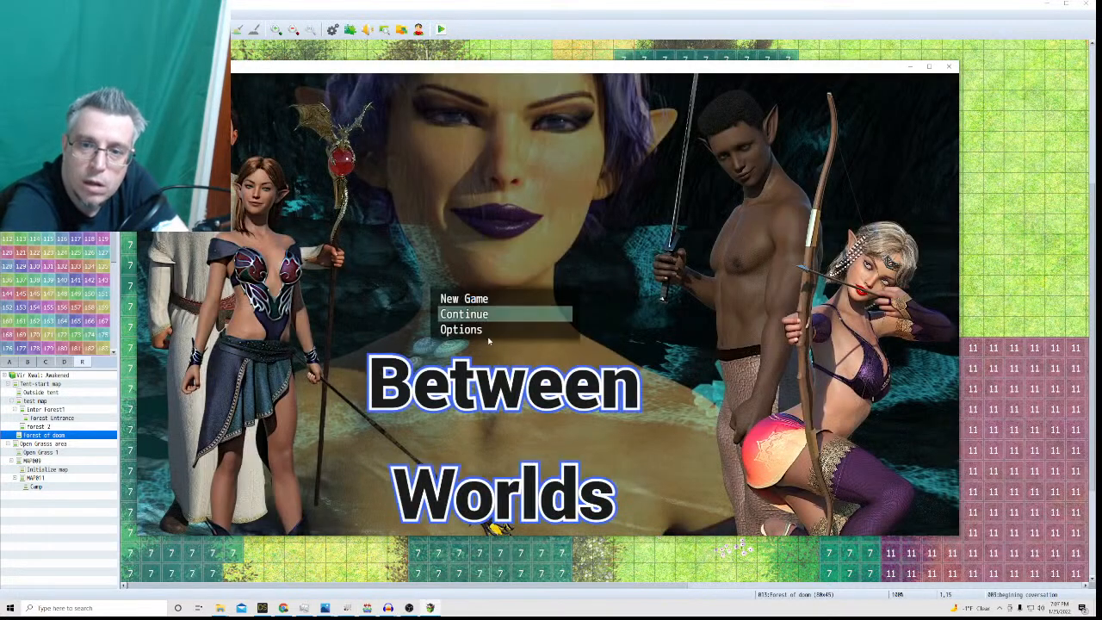
pyautogui.click(474, 314)
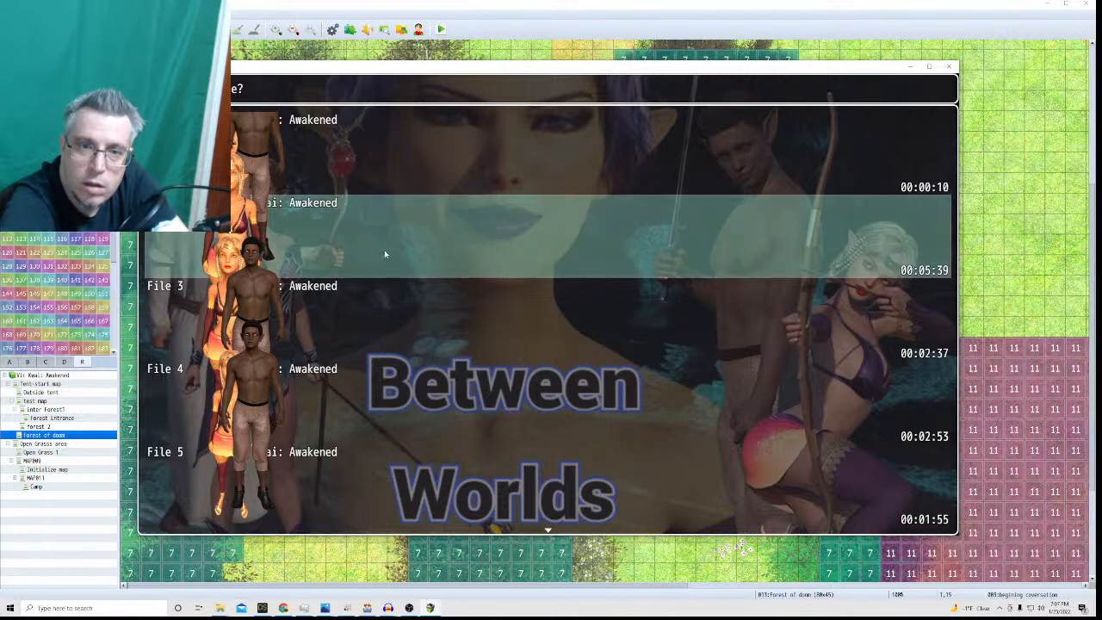
pyautogui.doubleClick(303, 182)
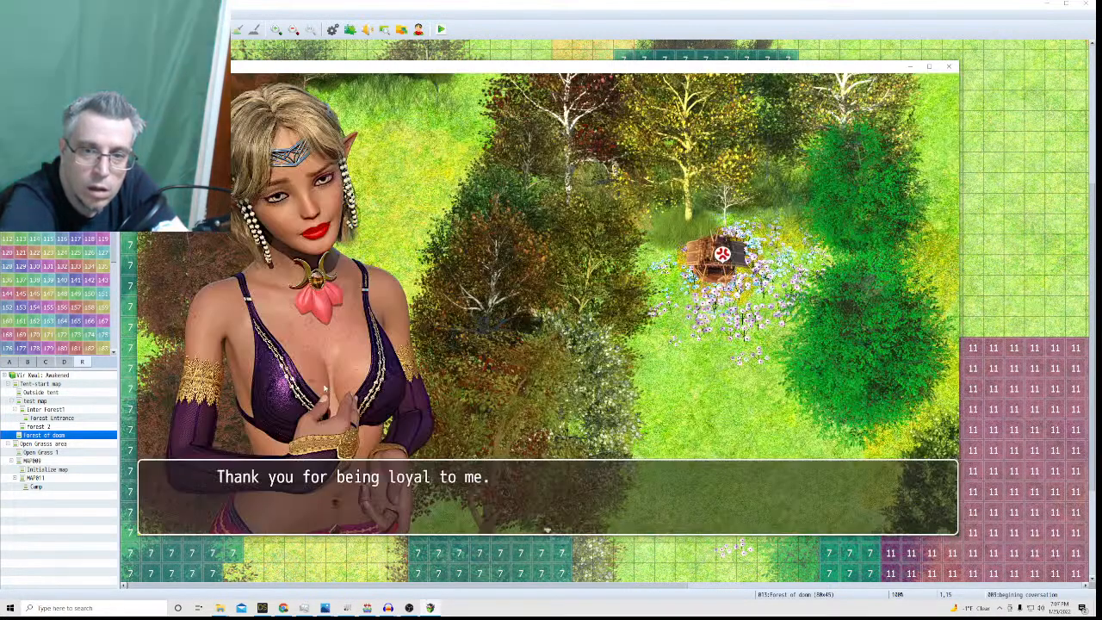
# Play through the opening conversation, choosing "Maybe they came from the portal" to check that branch's messages.
pyautogui.click(464, 422)
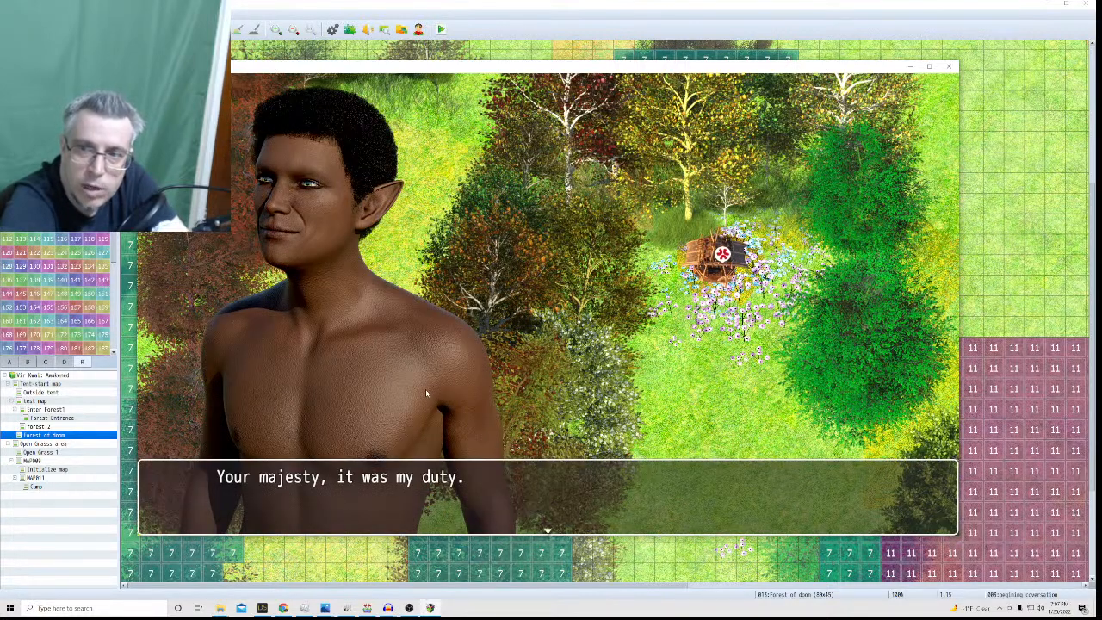
pyautogui.click(426, 389)
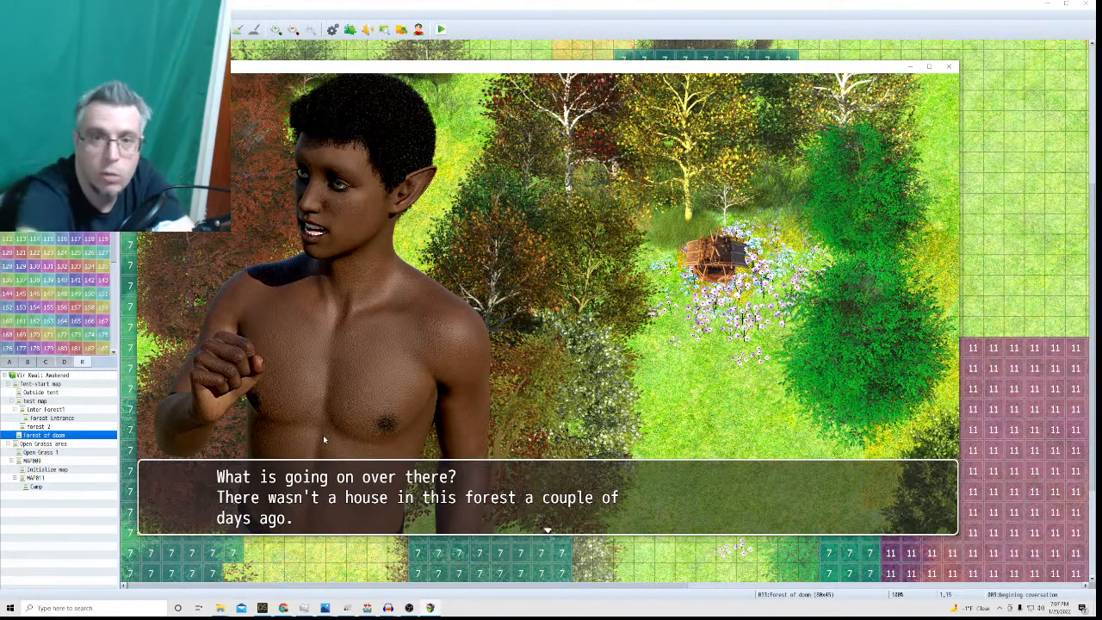
pyautogui.click(346, 454)
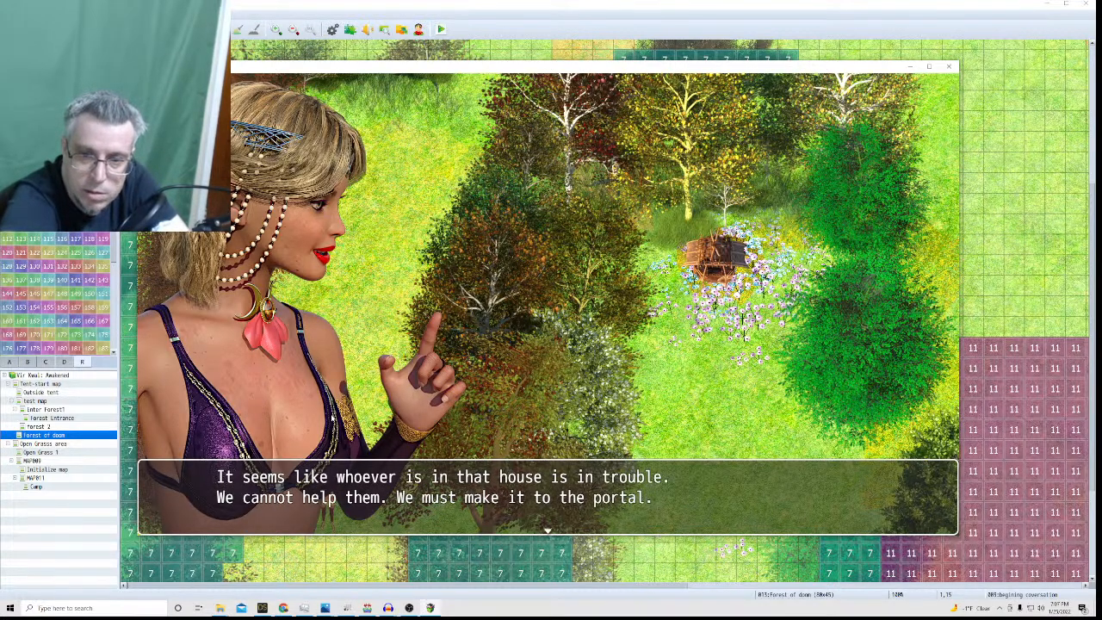
pyautogui.click(327, 418)
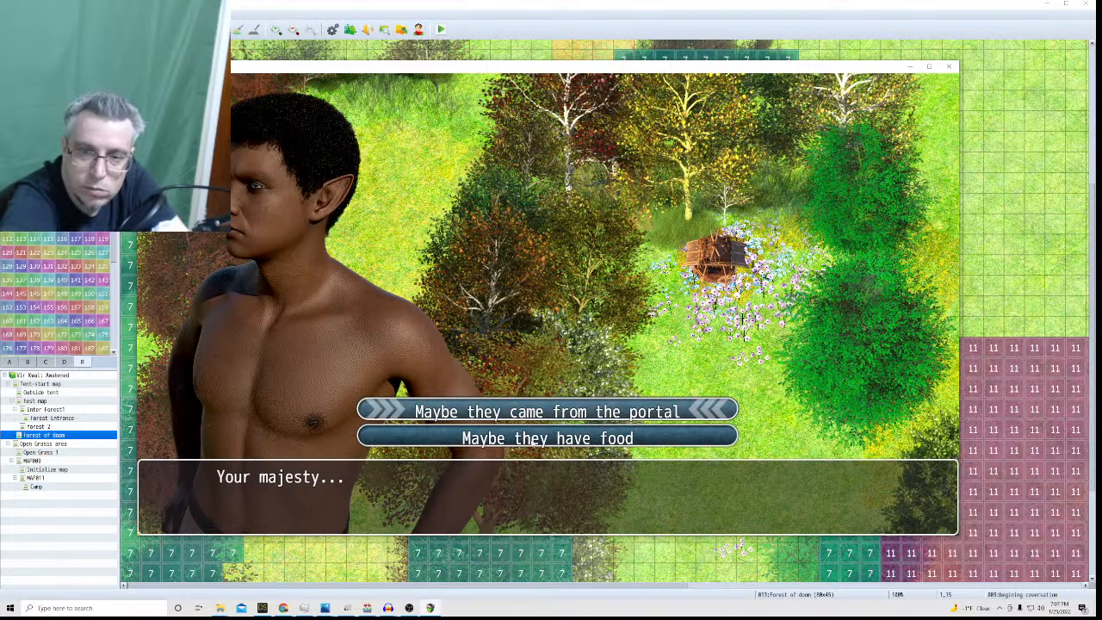
pyautogui.click(519, 415)
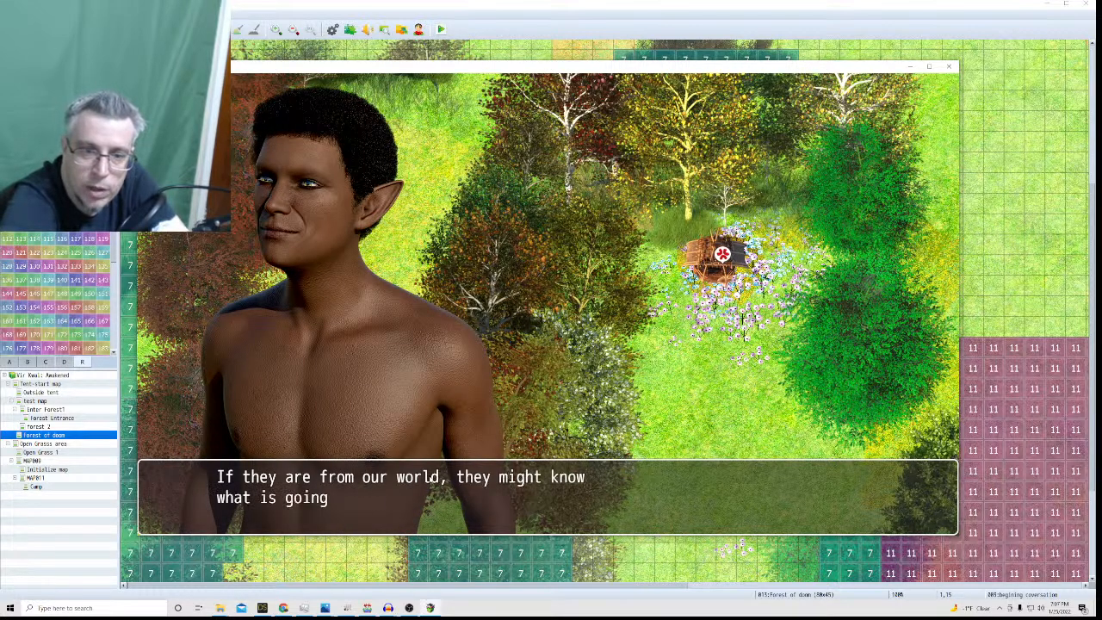
pyautogui.click(399, 508)
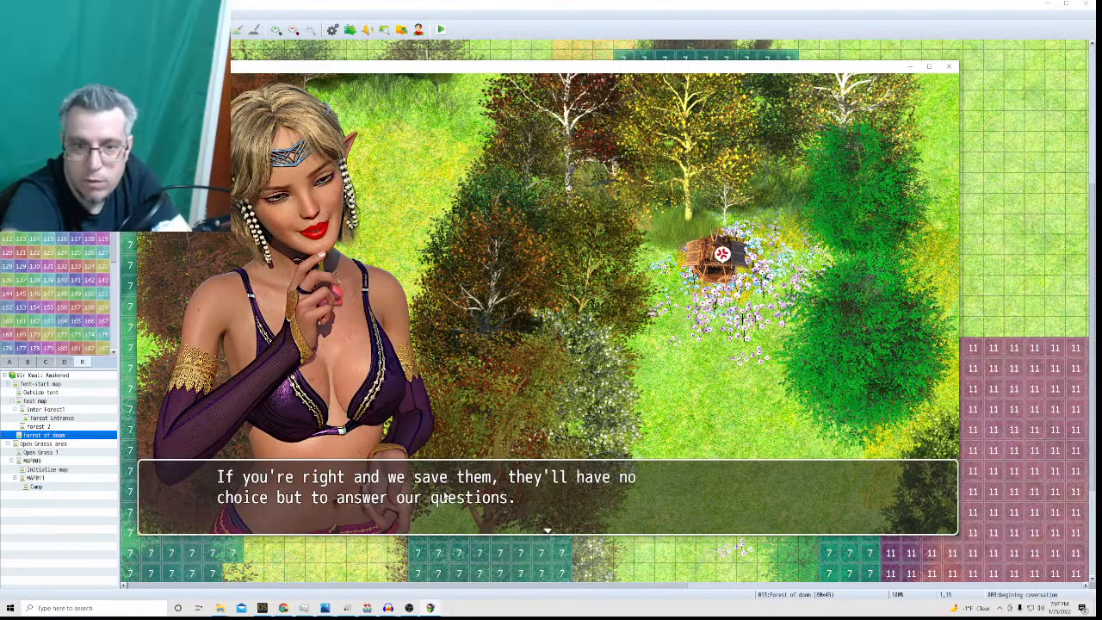
# Close the last conversation message and have both party members attack the Giant Creature over two rounds of the battle.
pyautogui.click(431, 494)
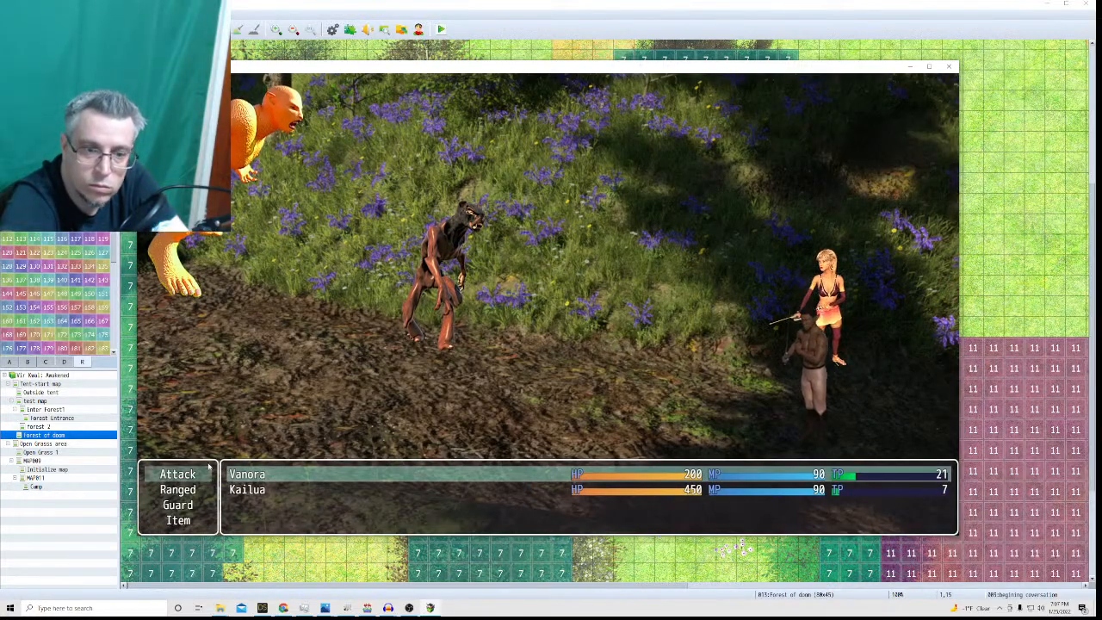
pyautogui.click(198, 473)
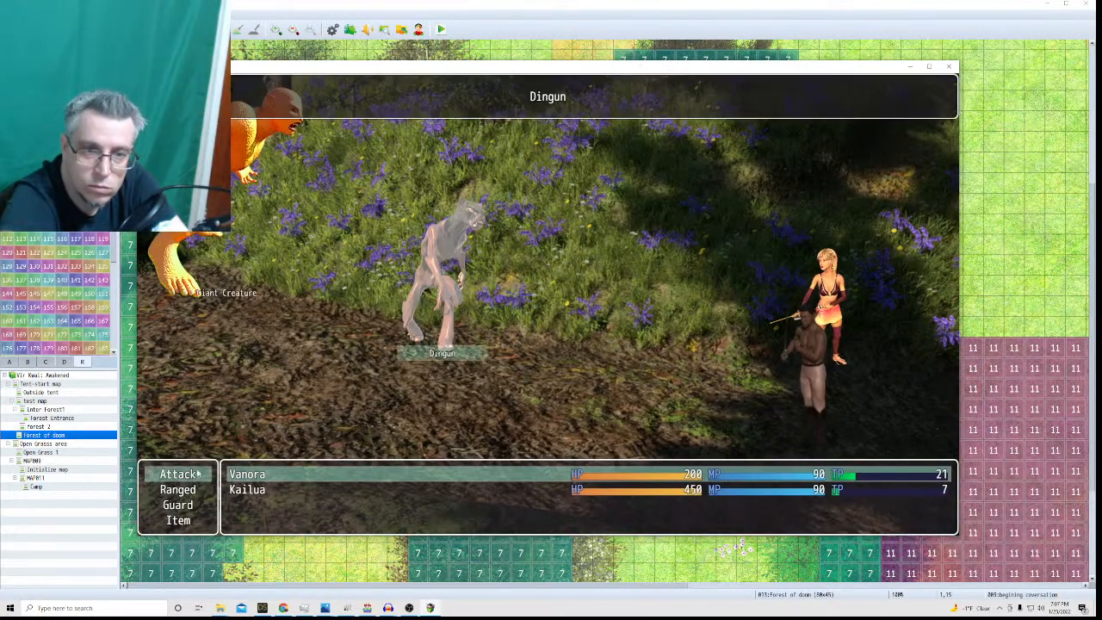
pyautogui.click(183, 289)
pyautogui.click(188, 480)
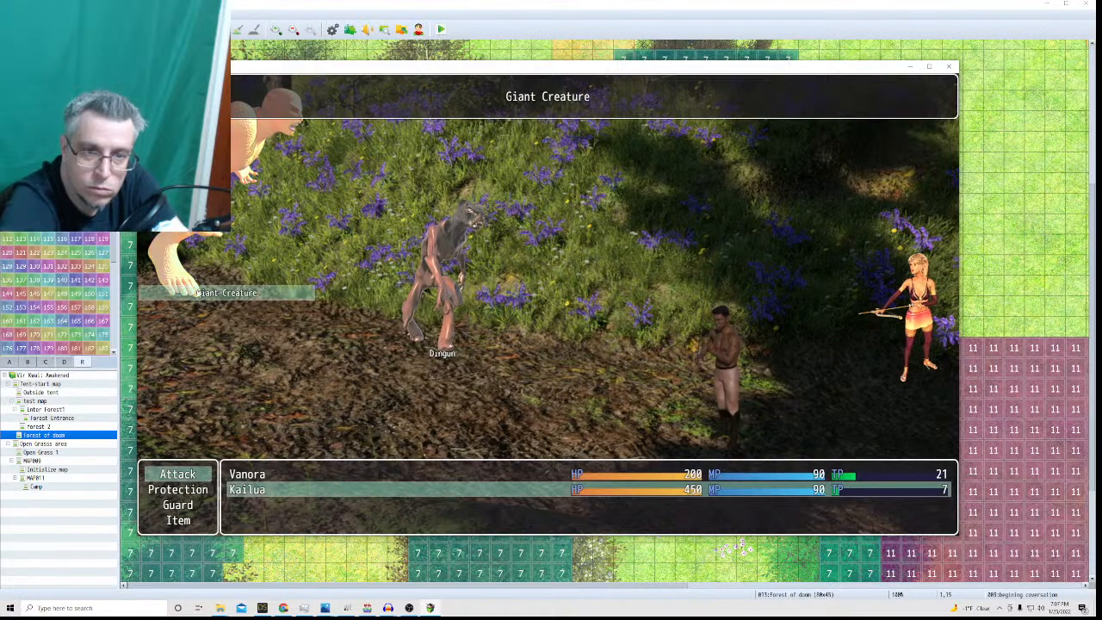
pyautogui.click(235, 293)
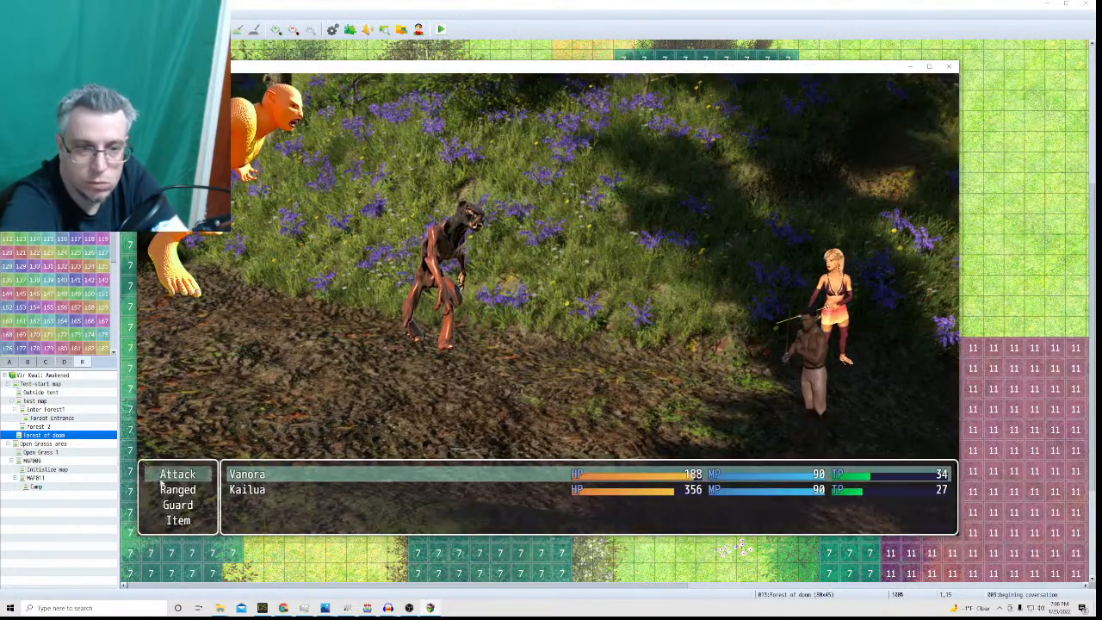
pyautogui.press('Return')
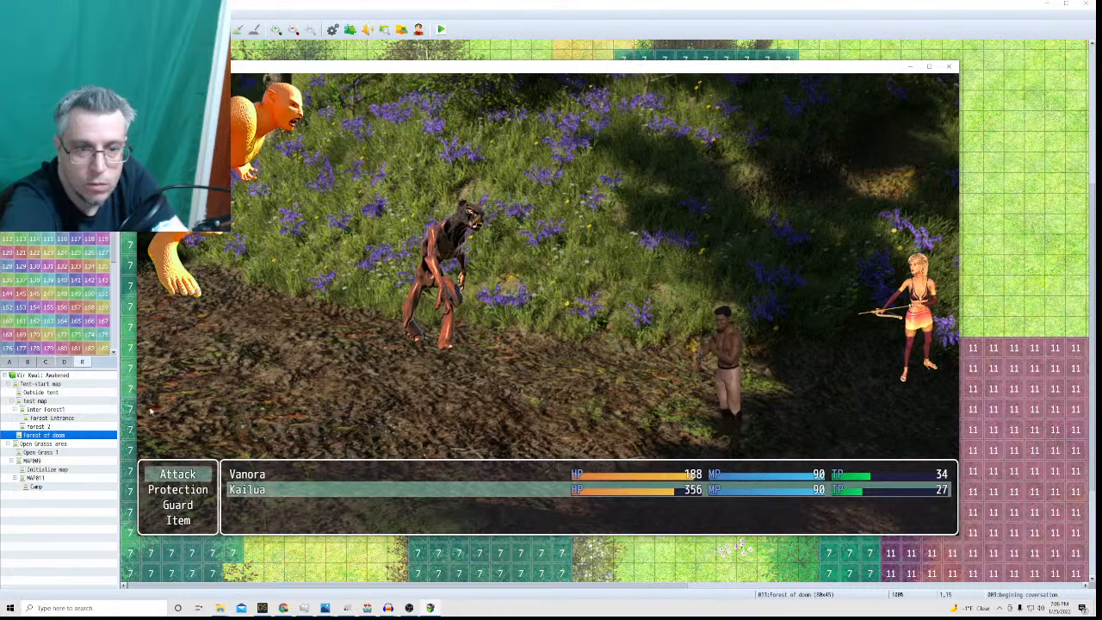
pyautogui.press('Return')
pyautogui.press('Return')
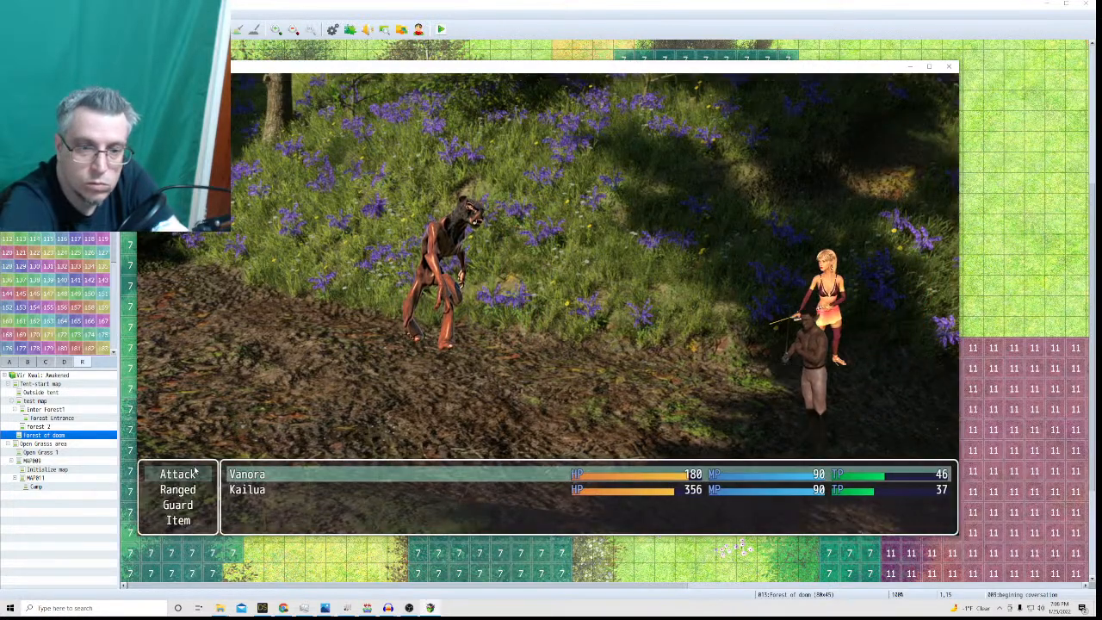
# Attack the remaining Dingun with Vanora and Kailua, and dismiss the victory and loot messages.
pyautogui.click(196, 471)
pyautogui.click(417, 312)
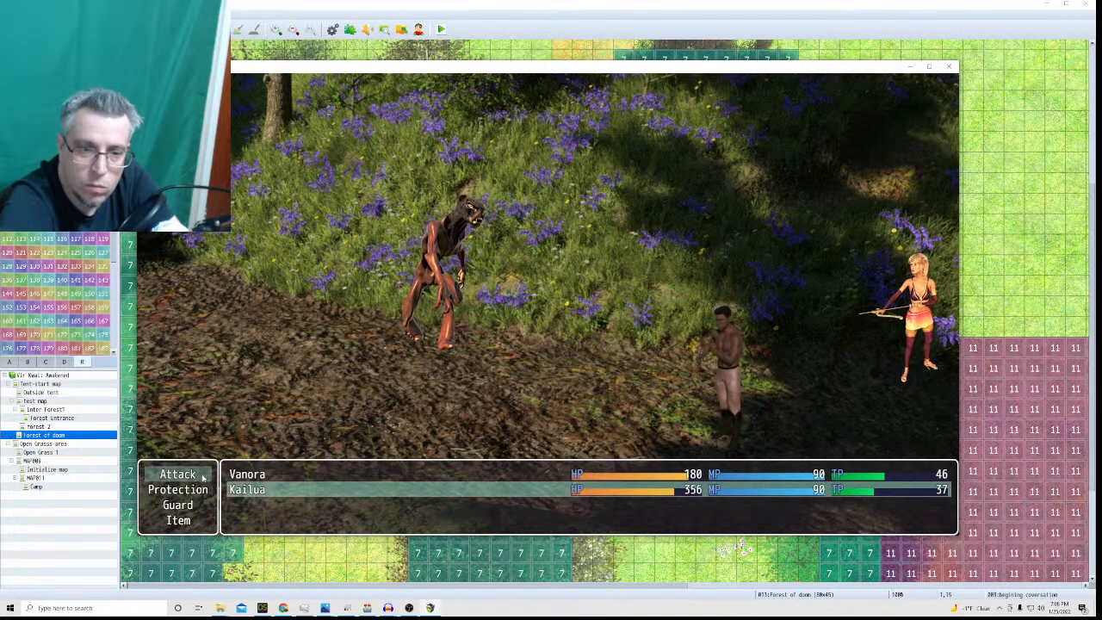
pyautogui.press('Return')
pyautogui.click(407, 329)
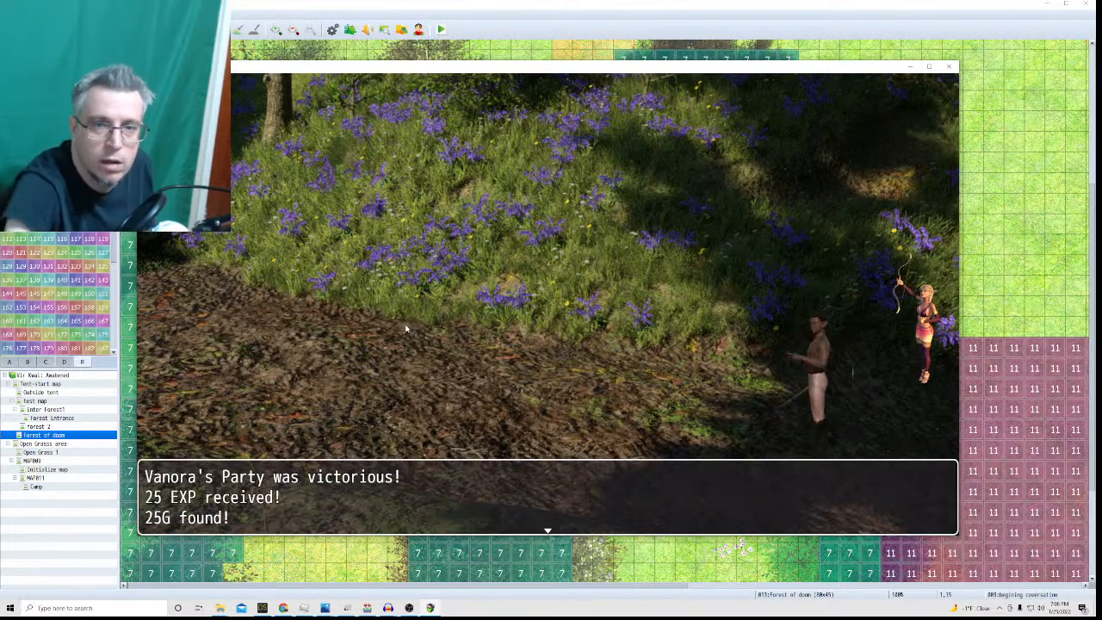
pyautogui.press('Return')
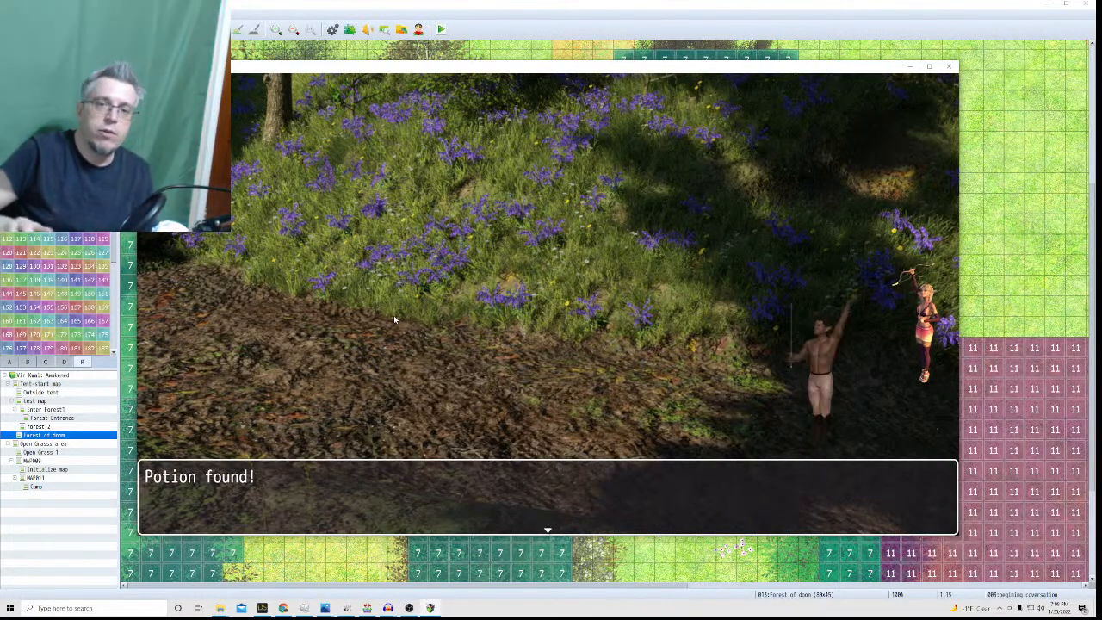
pyautogui.press('Return')
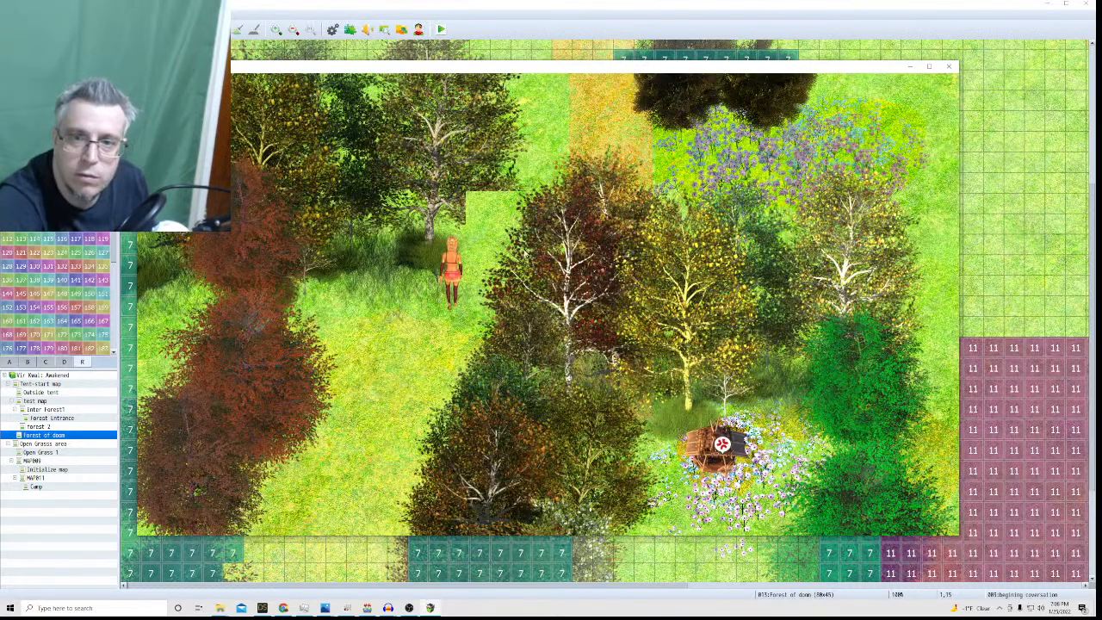
# Walk the character northeast past the birch tree and along the dirt patch into the purple flower bed.
pyautogui.click(523, 195)
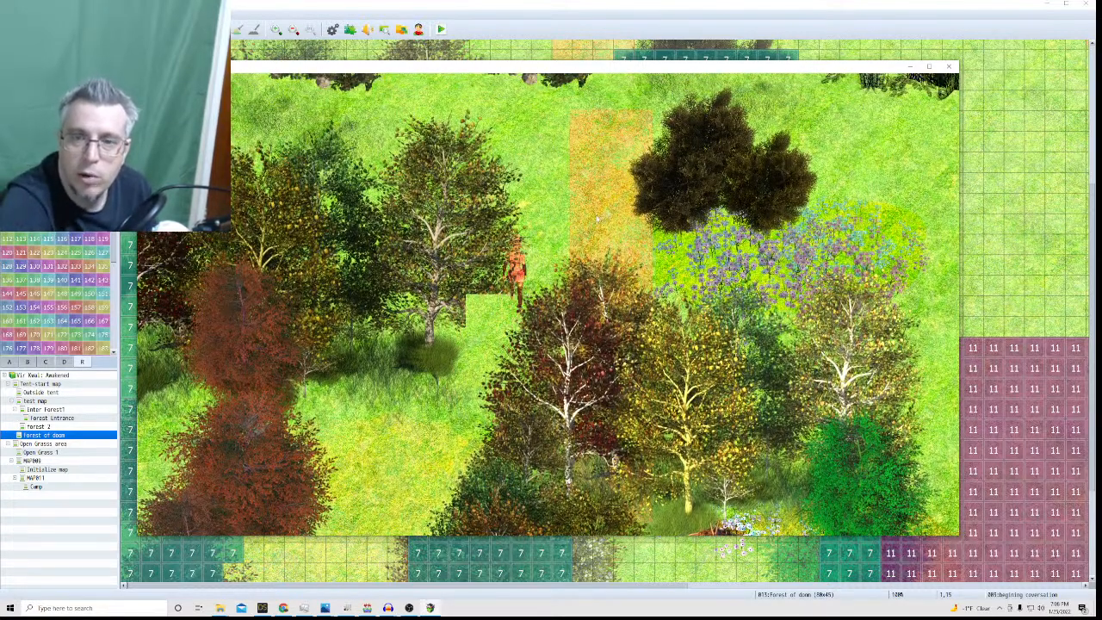
pyautogui.click(552, 222)
pyautogui.click(712, 301)
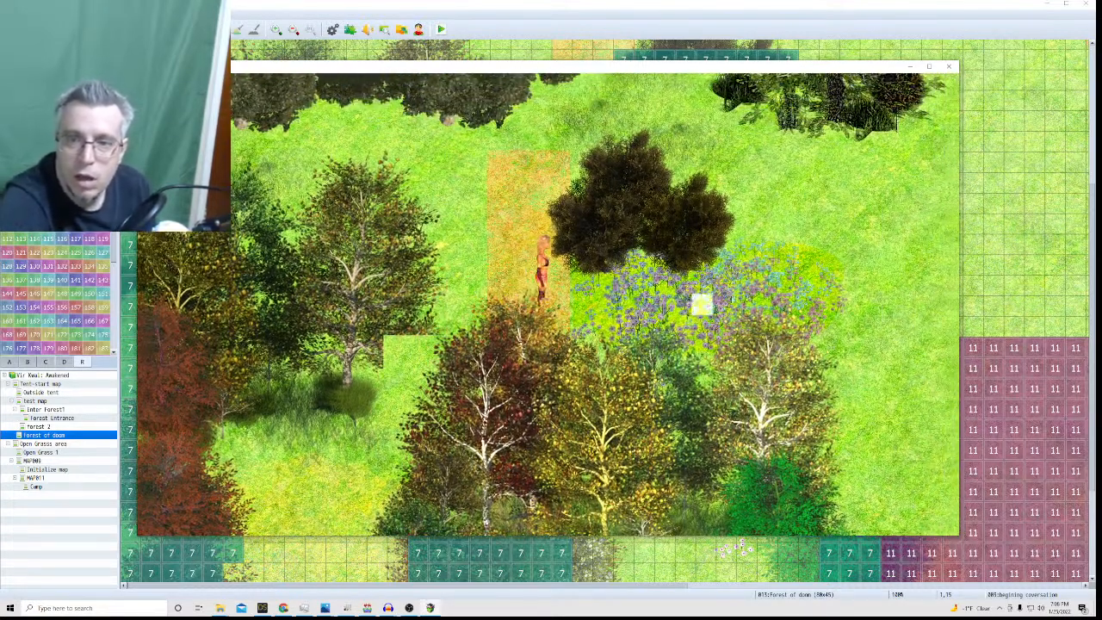
pyautogui.click(764, 305)
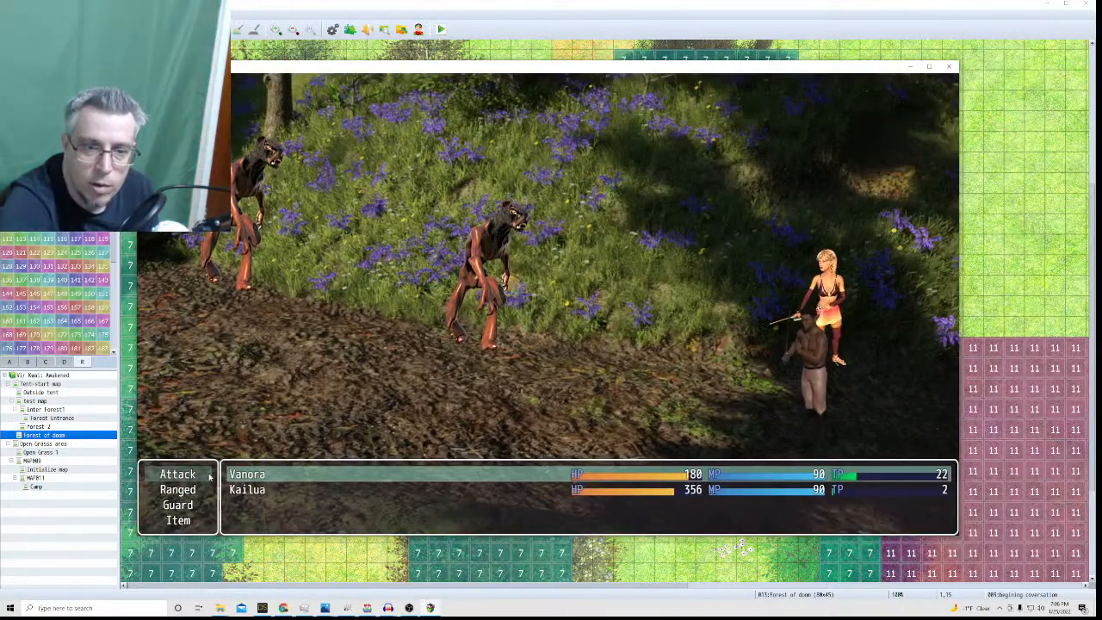
# Have Vanora and Kailua both attack Dingun A in the new battle.
pyautogui.click(209, 476)
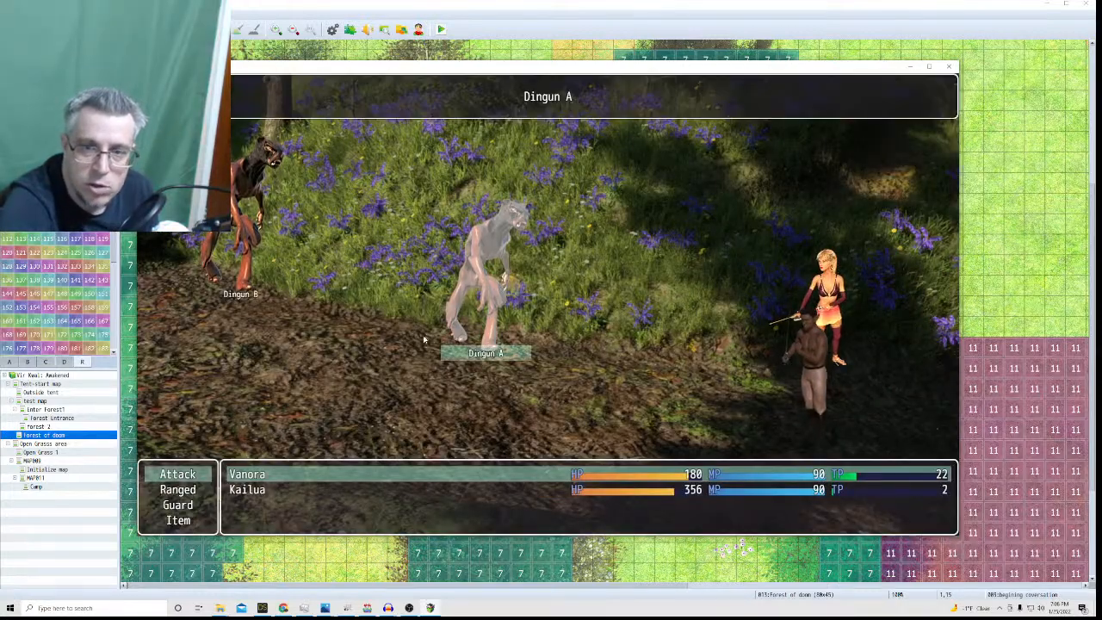
pyautogui.click(469, 323)
pyautogui.click(200, 475)
pyautogui.click(458, 310)
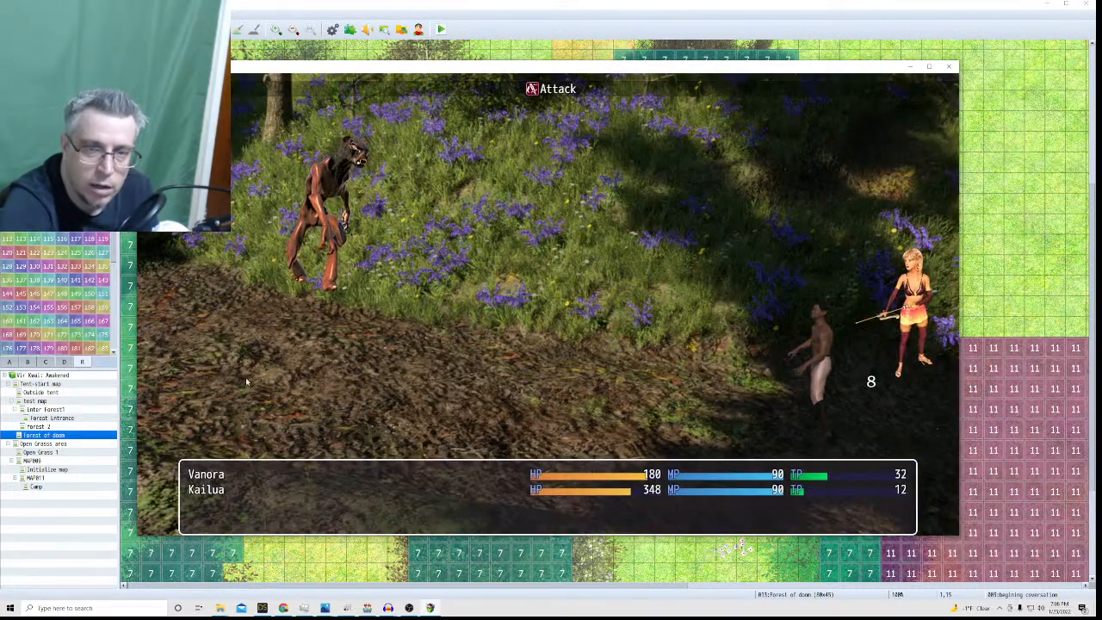
# Attack Dingun B with both party members and dismiss the victory and loot messages.
pyautogui.click(176, 474)
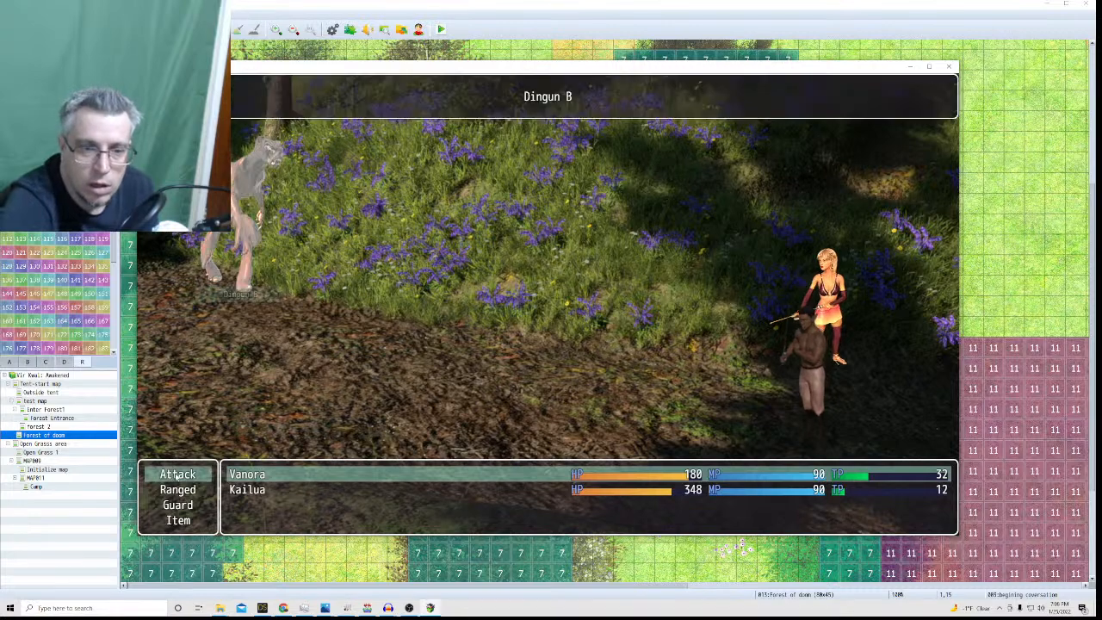
pyautogui.click(209, 245)
pyautogui.click(182, 473)
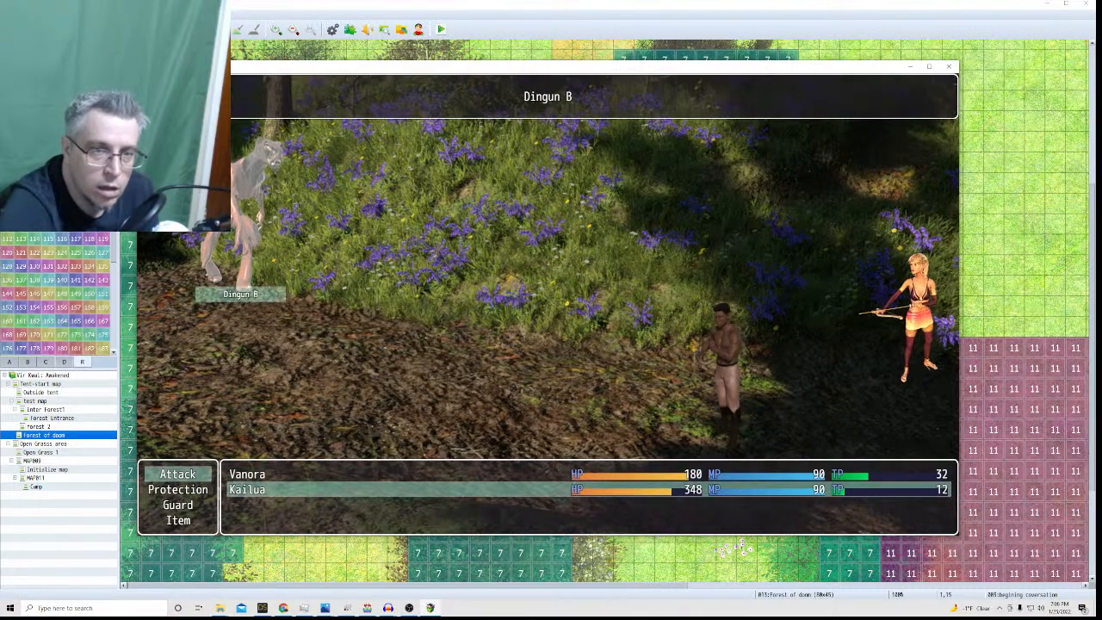
pyautogui.click(209, 245)
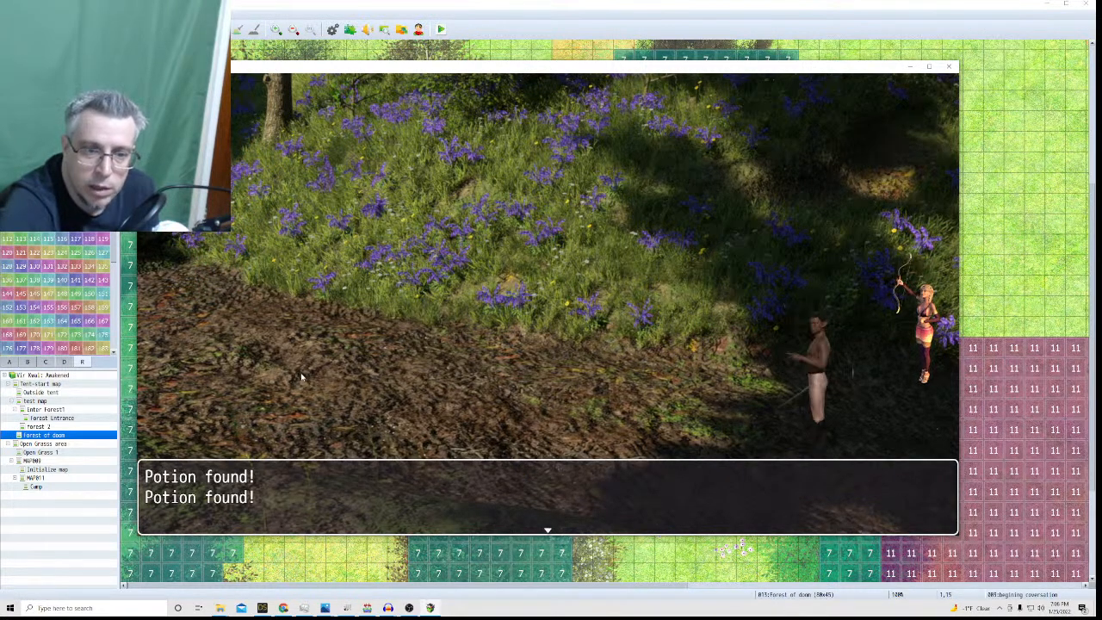
pyautogui.click(302, 376)
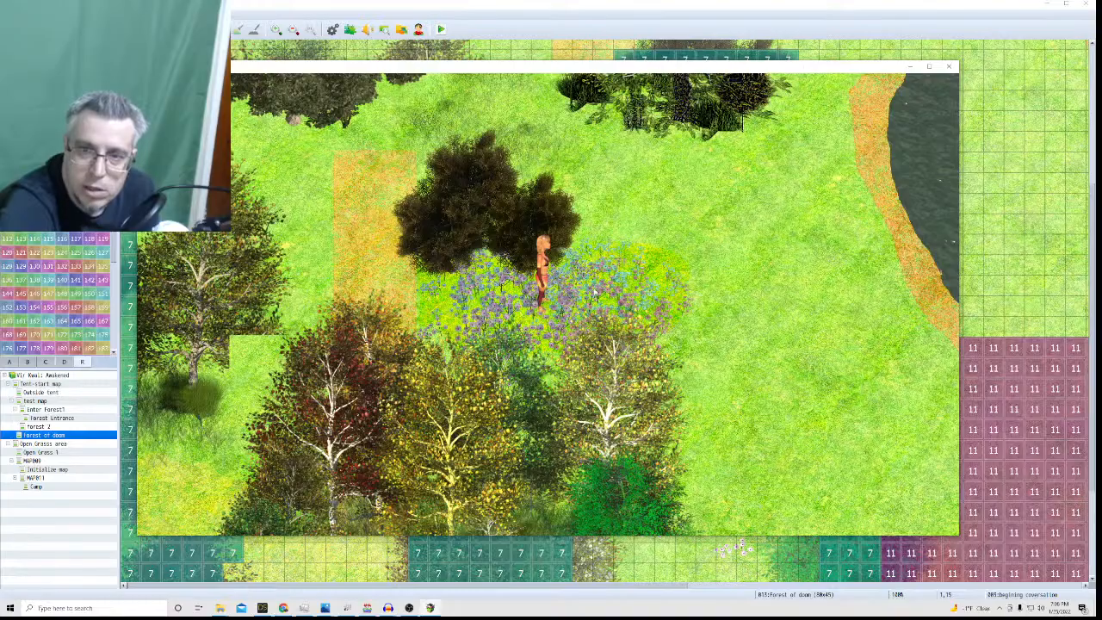
# Walk the character southeast out of the flower bed and across the open grass.
pyautogui.click(652, 365)
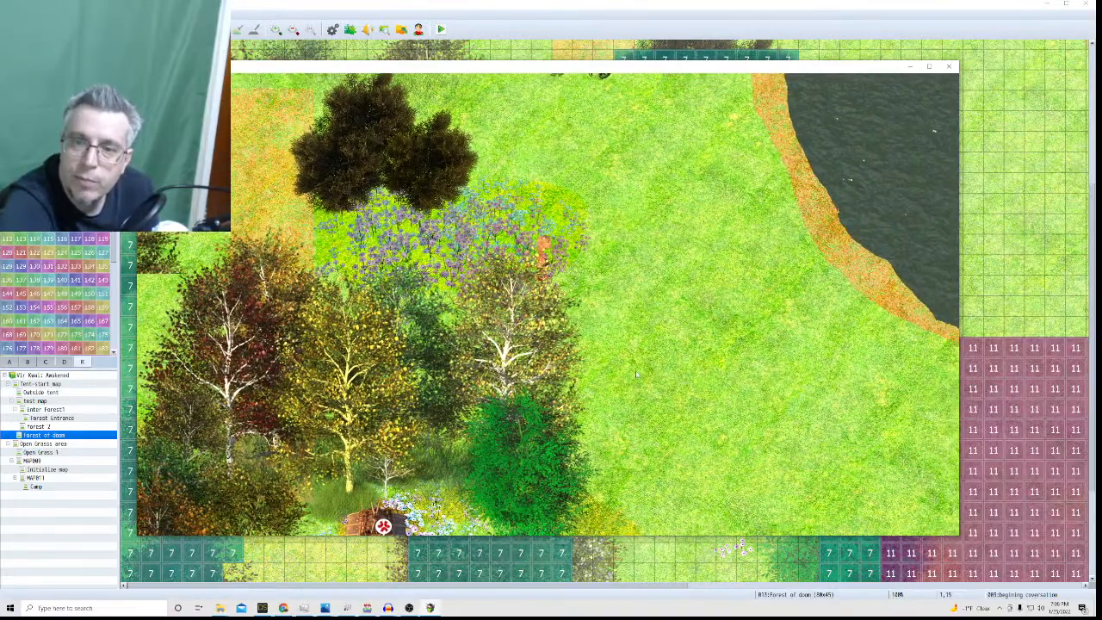
pyautogui.click(632, 367)
pyautogui.click(604, 466)
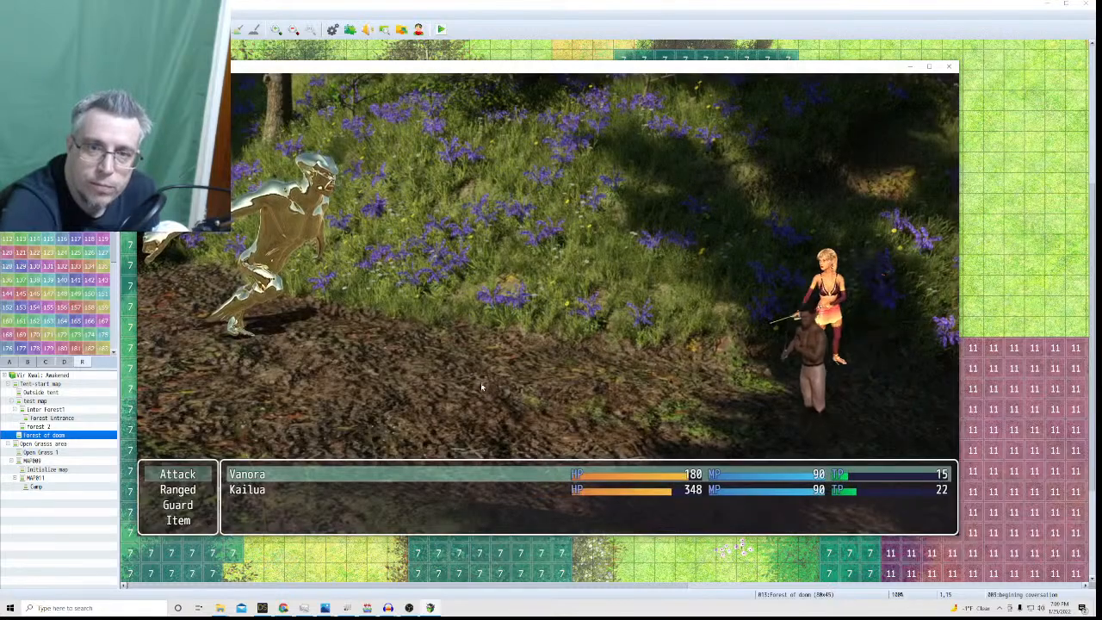
# Attack the Khivern with Vanora while Kailua uses Protection, and follow with a round of attacks from both.
pyautogui.click(207, 476)
pyautogui.click(277, 246)
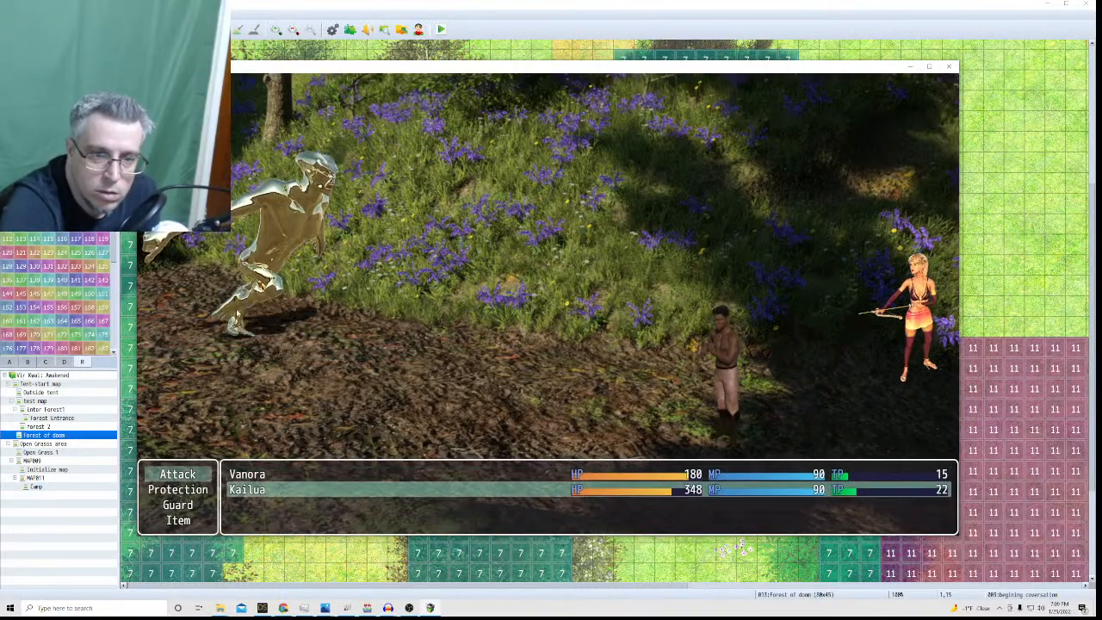
pyautogui.click(180, 490)
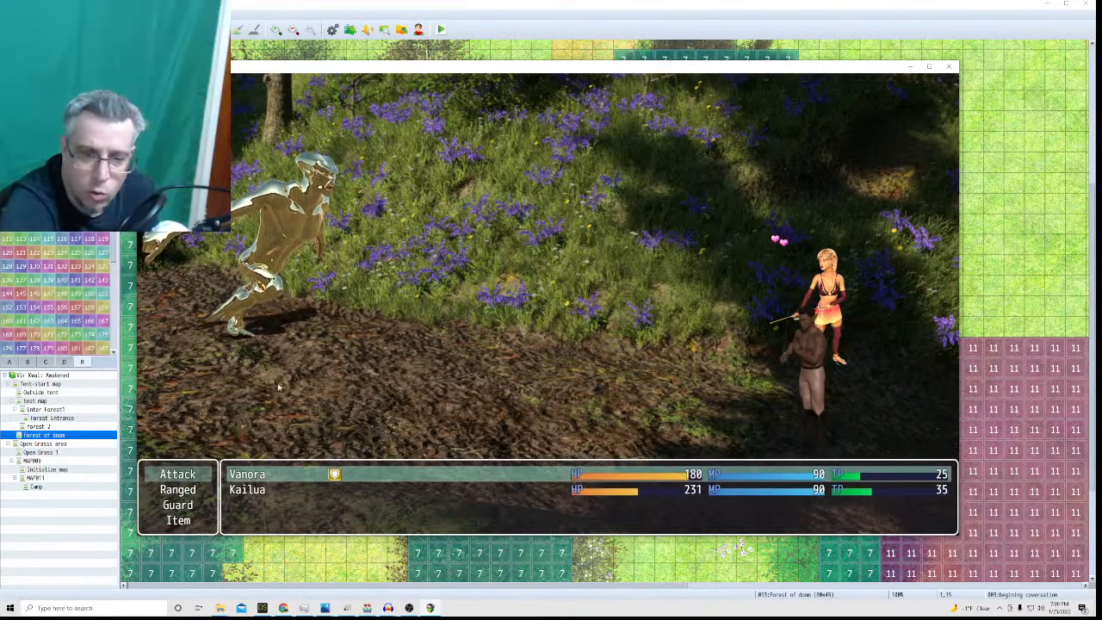
pyautogui.click(198, 476)
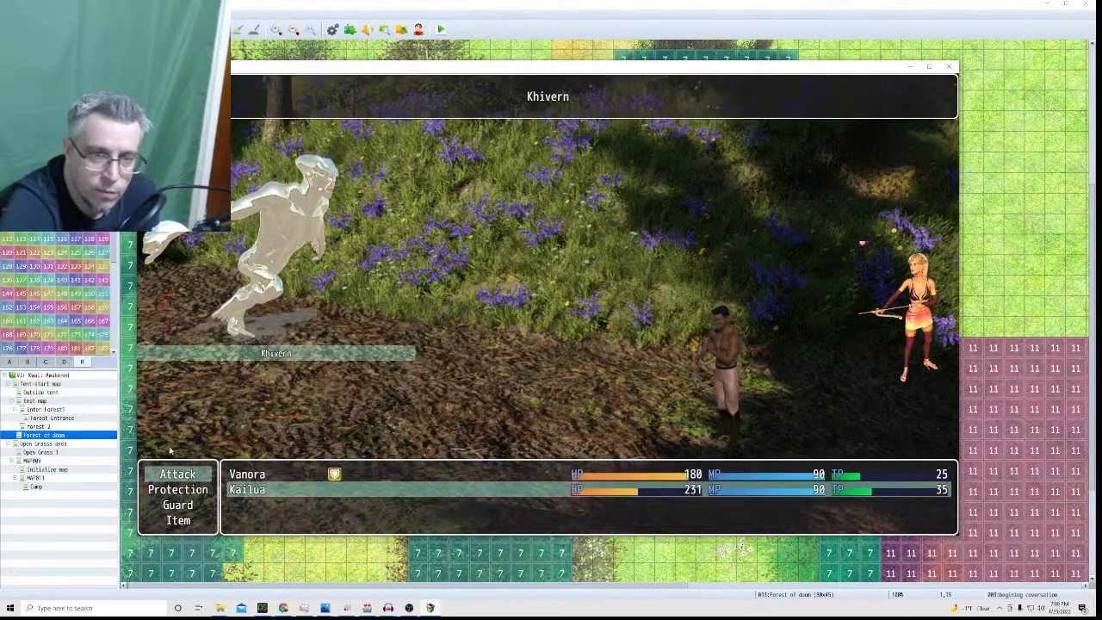
pyautogui.click(177, 475)
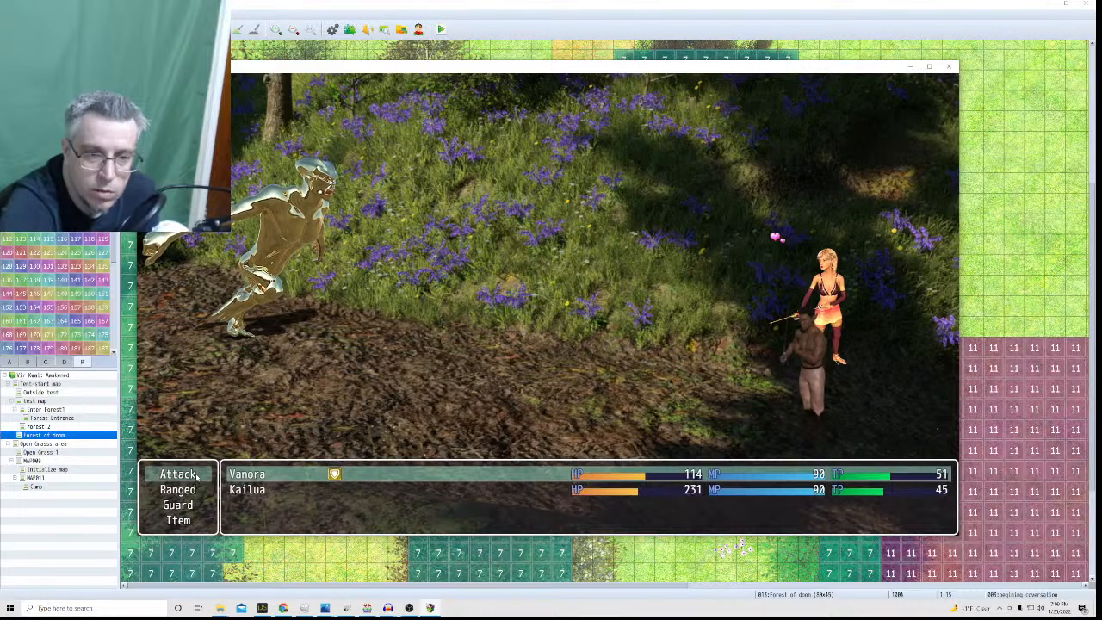
# Use a Potion on Vanora and attack the Khivern with Kailua.
pyautogui.click(187, 520)
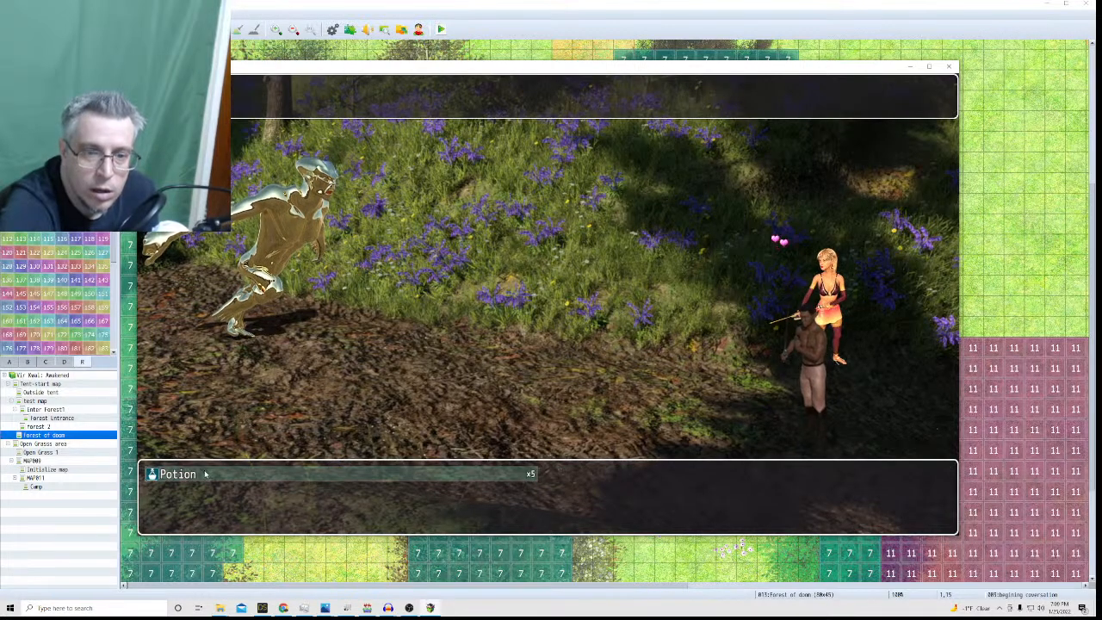
pyautogui.click(248, 474)
pyautogui.click(248, 473)
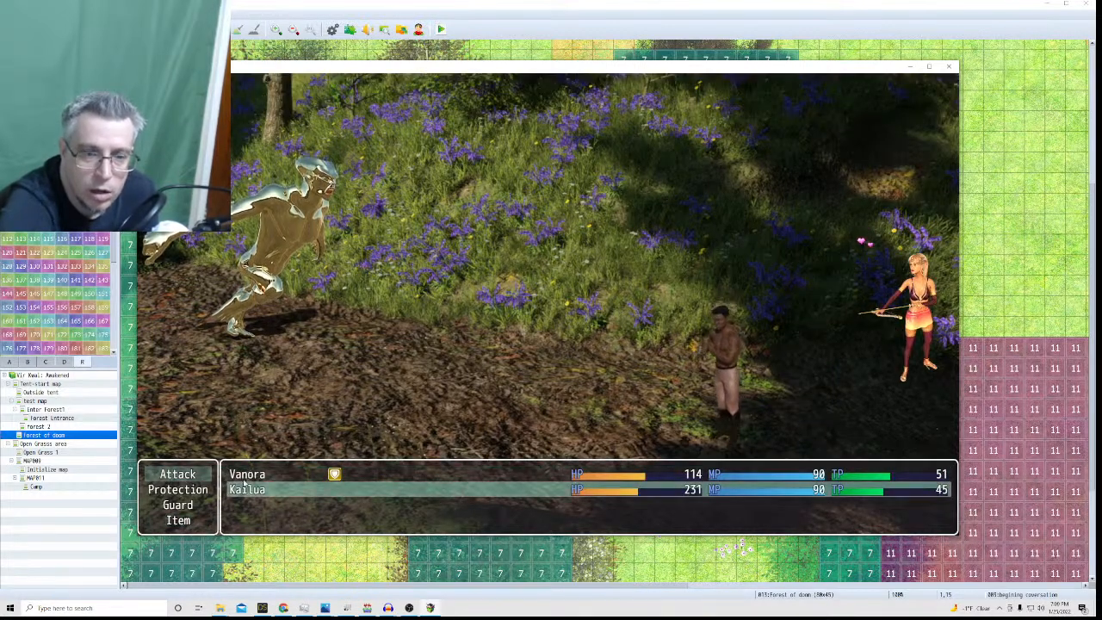
pyautogui.click(177, 473)
pyautogui.click(227, 388)
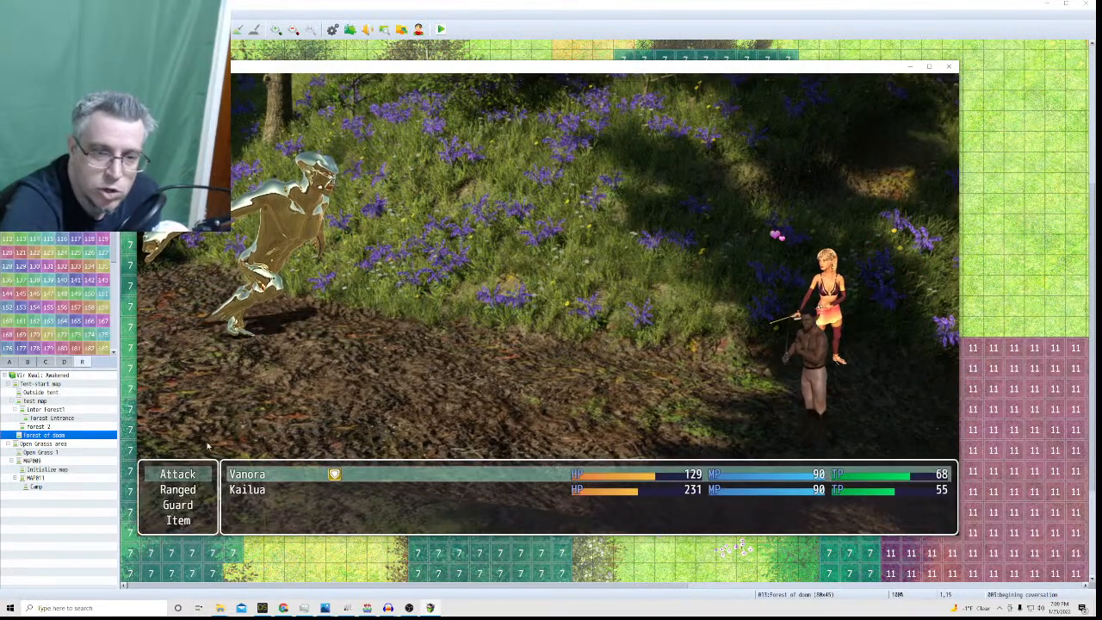
# Heal Vanora with a second Potion and have Kailua attack the Khivern again.
pyautogui.doubleClick(183, 522)
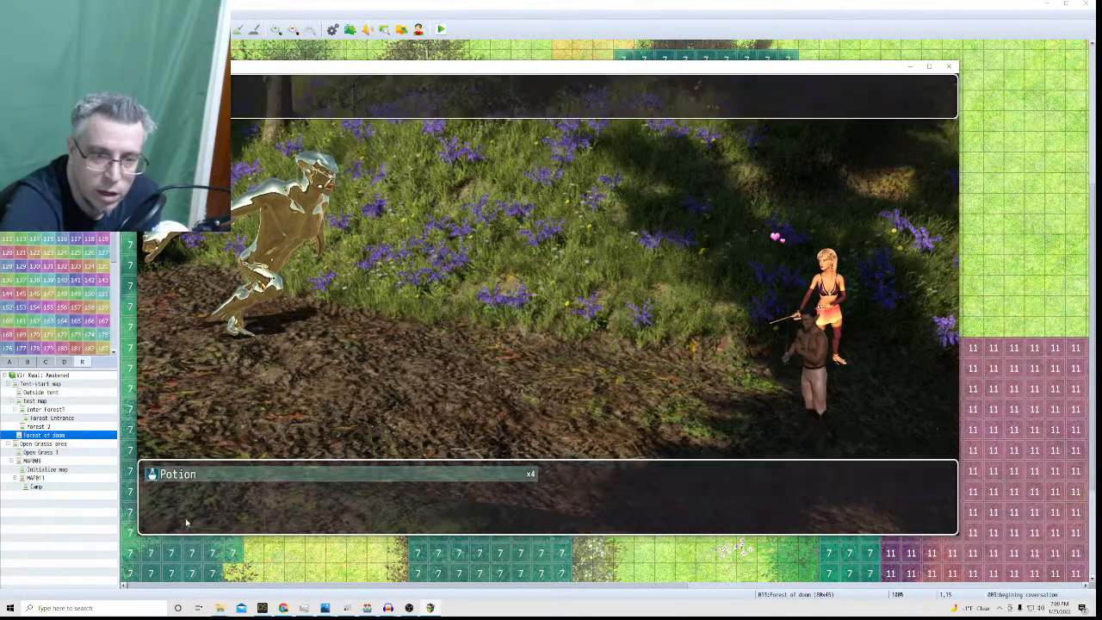
pyautogui.click(207, 474)
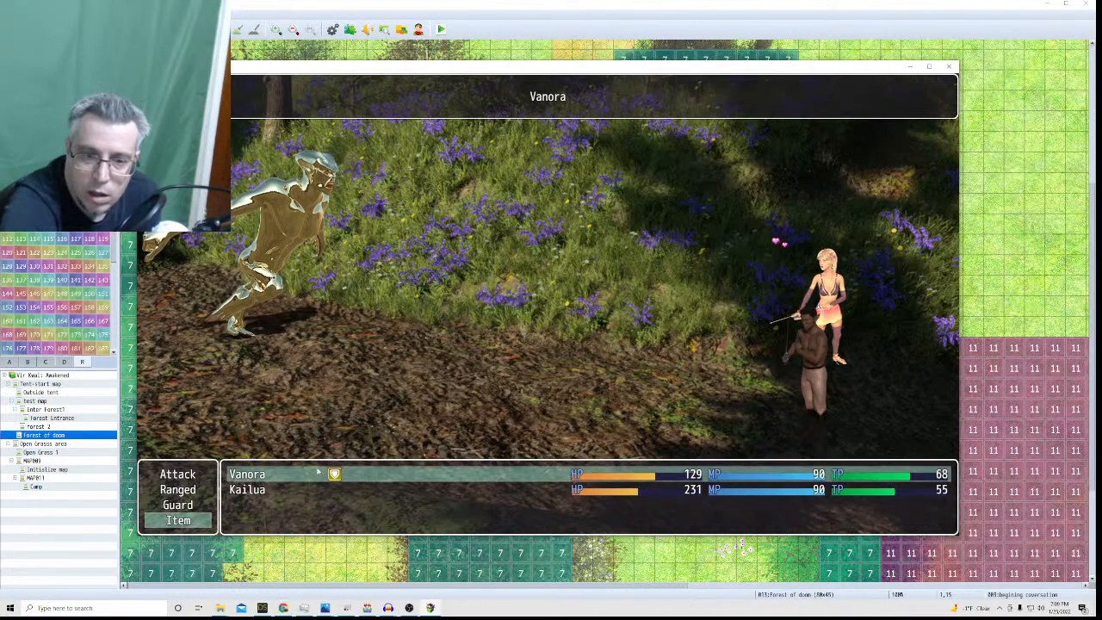
pyautogui.click(826, 284)
pyautogui.click(209, 480)
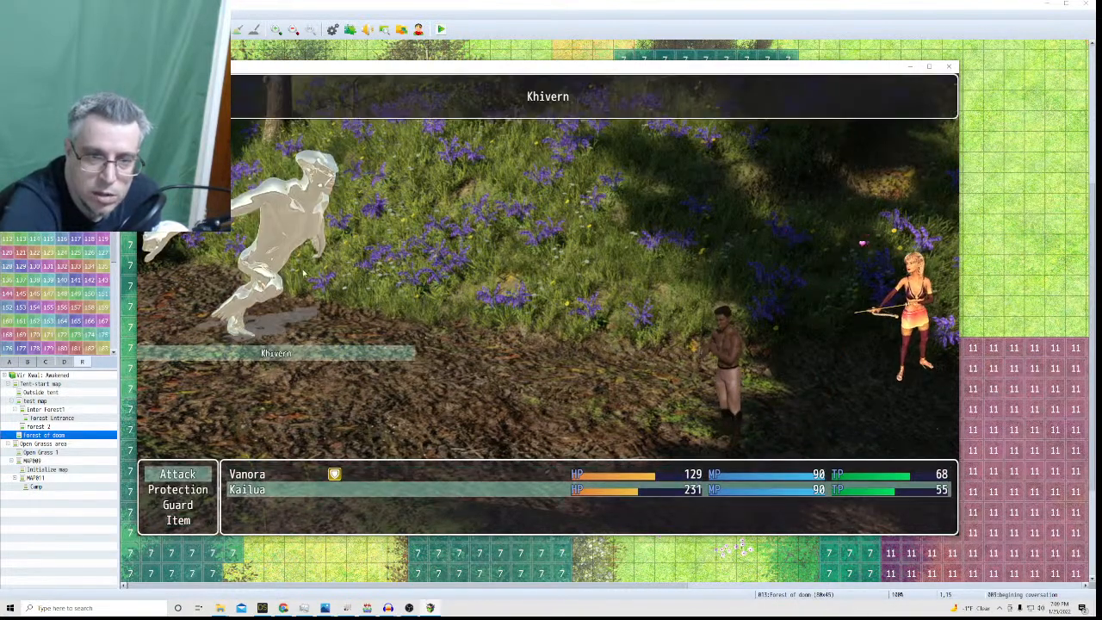
pyautogui.click(272, 262)
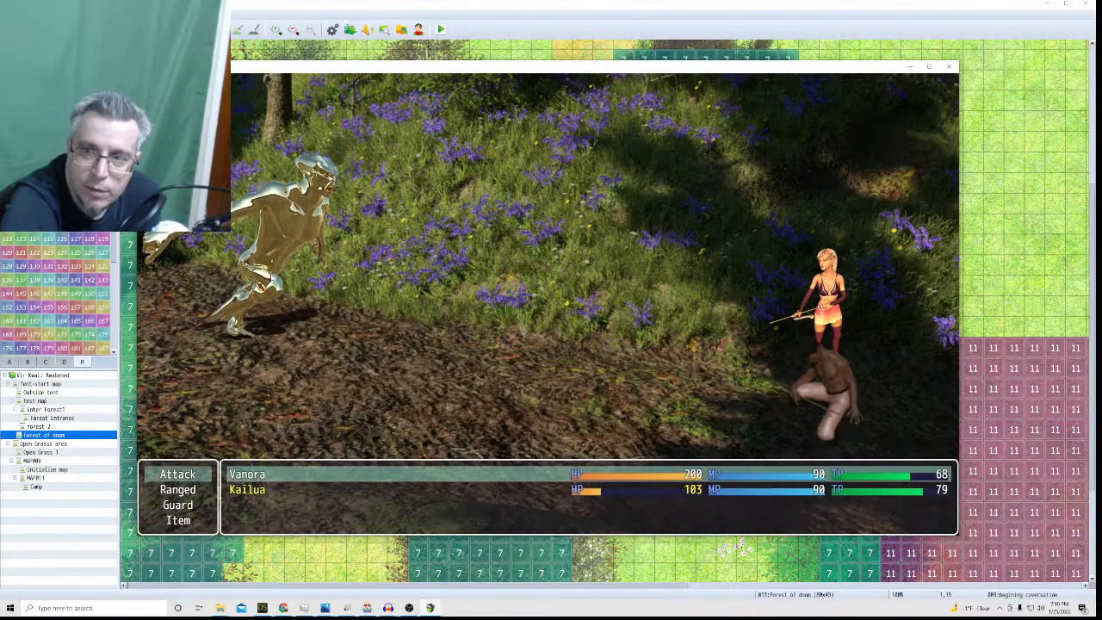
# Choose a third Potion as Vanora's battle action, with Vanora as its target.
pyautogui.click(193, 525)
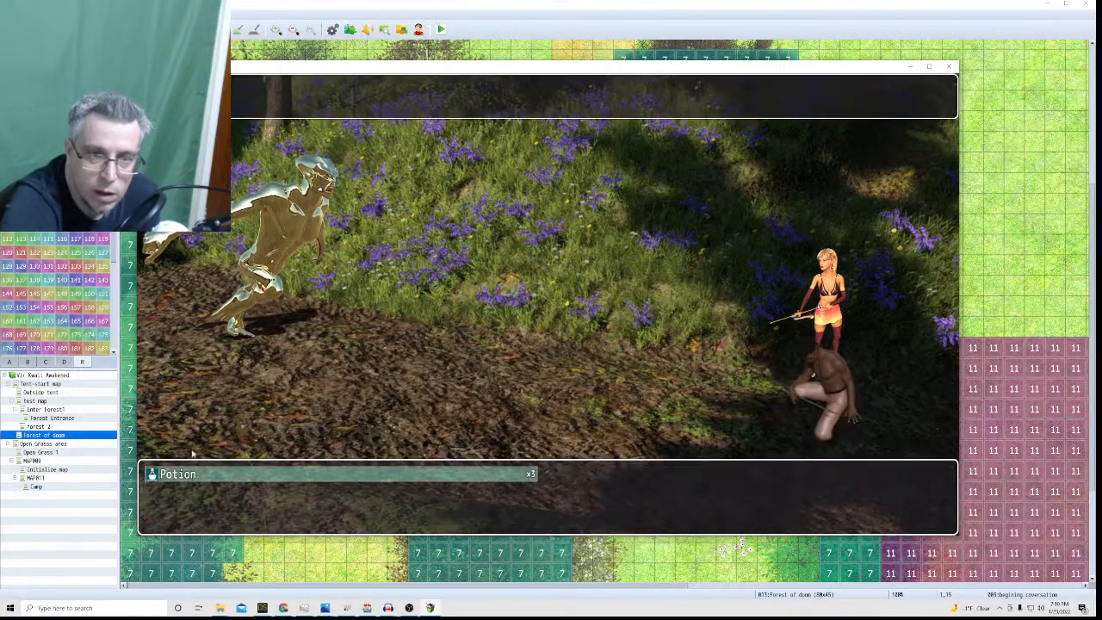
pyautogui.click(202, 474)
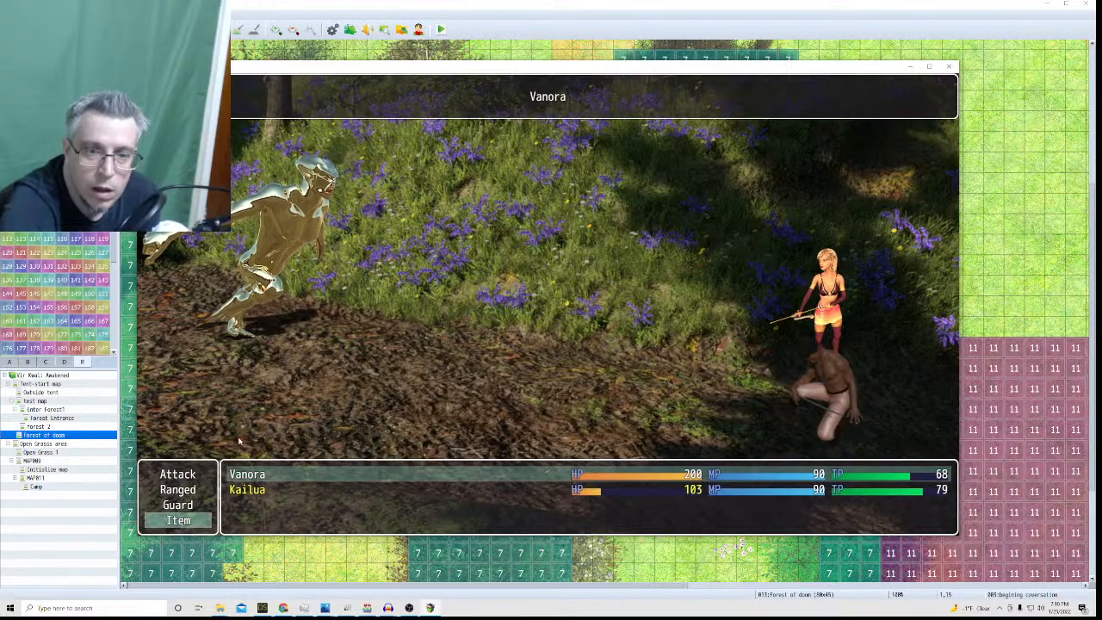
pyautogui.click(249, 475)
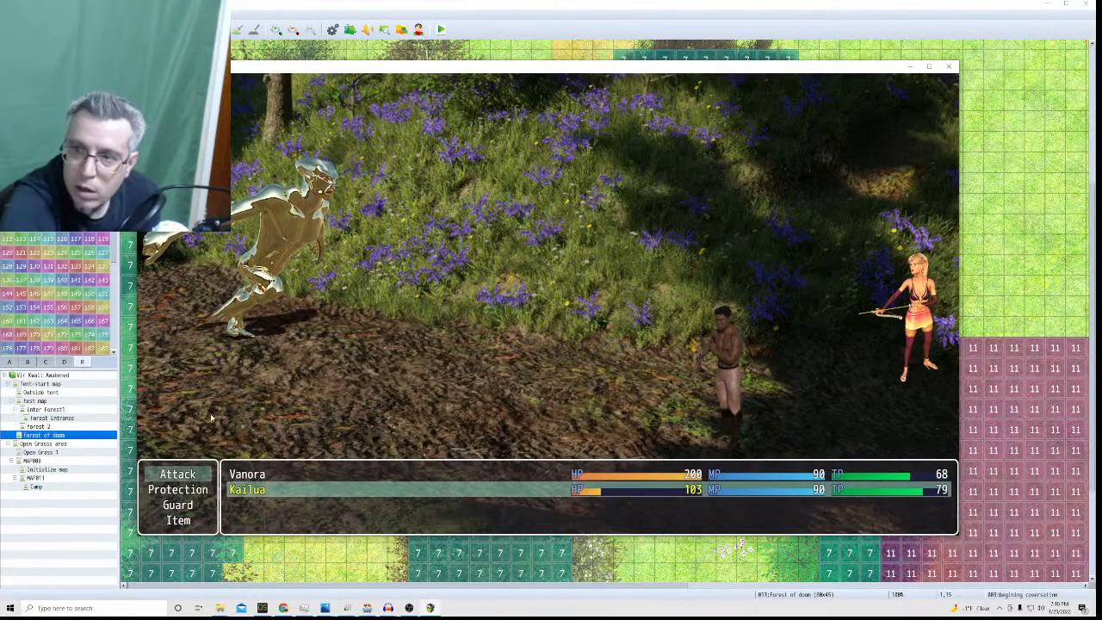
# Have Kailua use the Protect skill on Vanora in the Khivern battle.
pyautogui.click(180, 490)
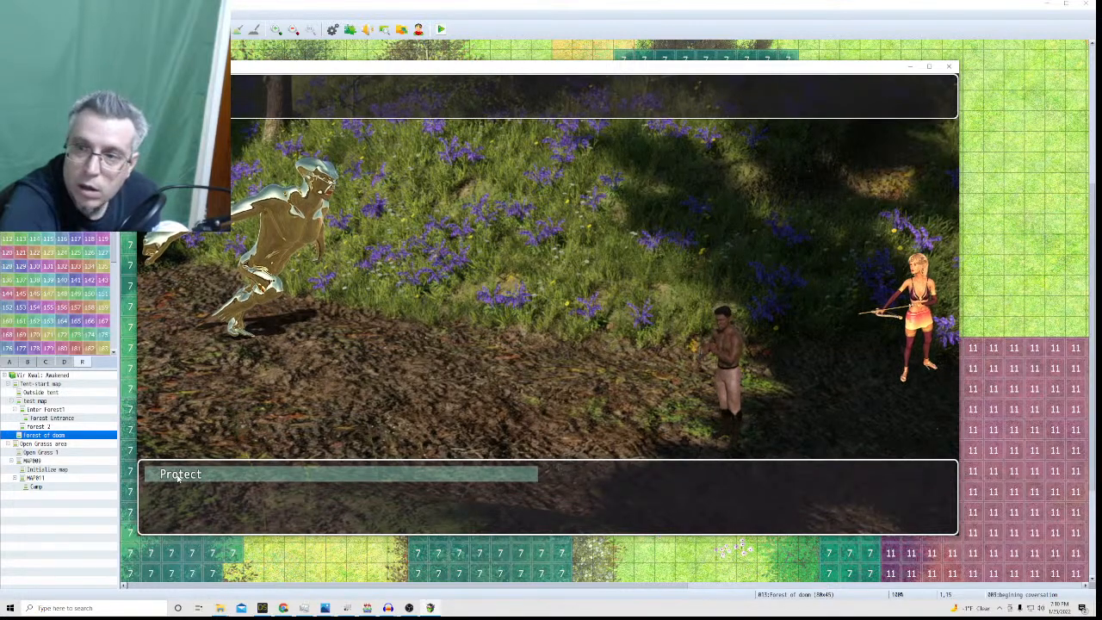
pyautogui.click(178, 476)
pyautogui.click(238, 475)
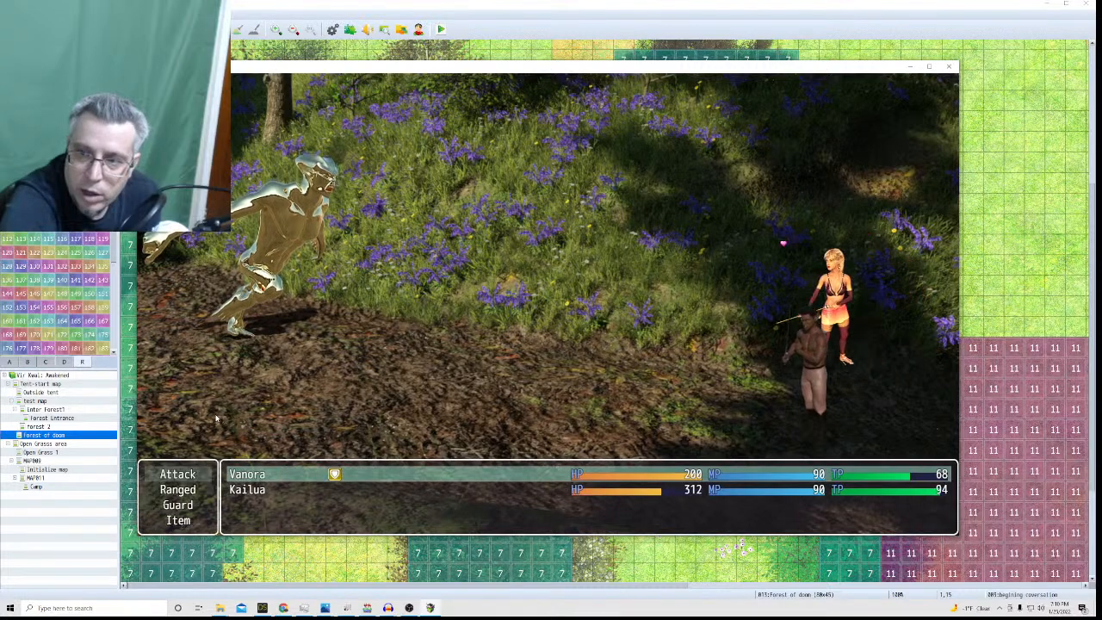
# Attack the Khivern with both Vanora and Kailua, and dismiss the end-of-battle messages to return to the map.
pyautogui.click(179, 477)
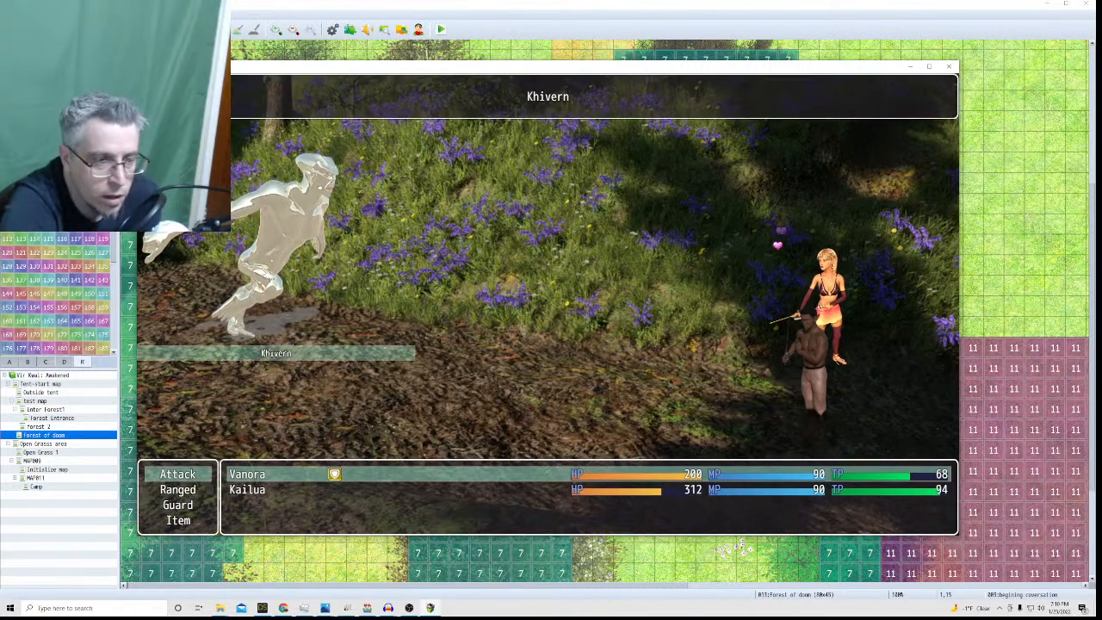
pyautogui.click(277, 284)
pyautogui.click(178, 474)
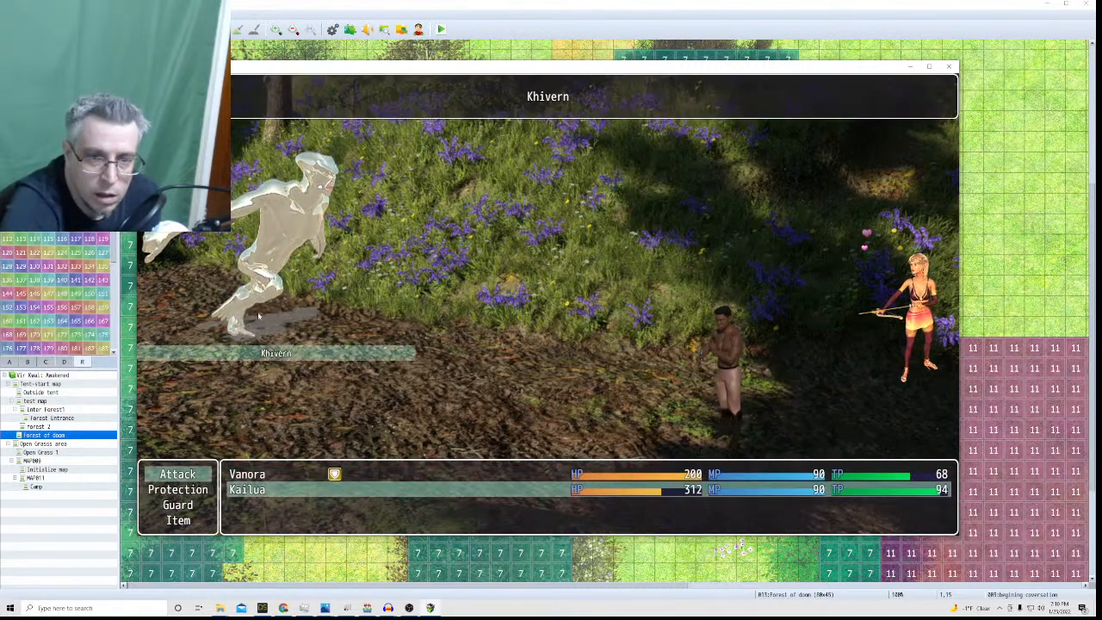
pyautogui.click(261, 312)
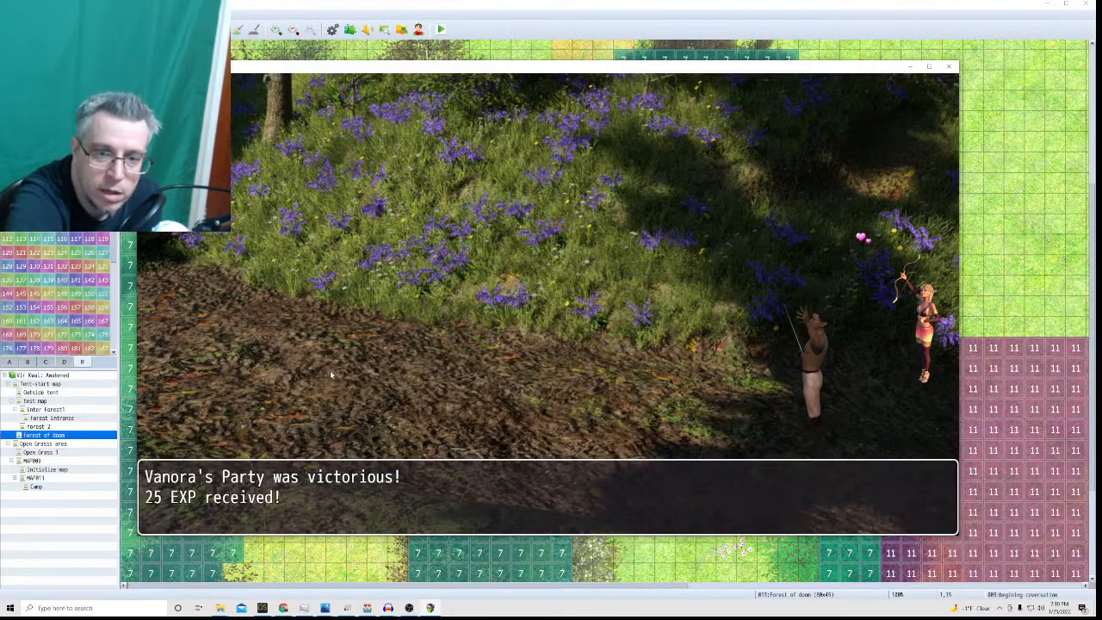
pyautogui.press('Return')
pyautogui.press('Return')
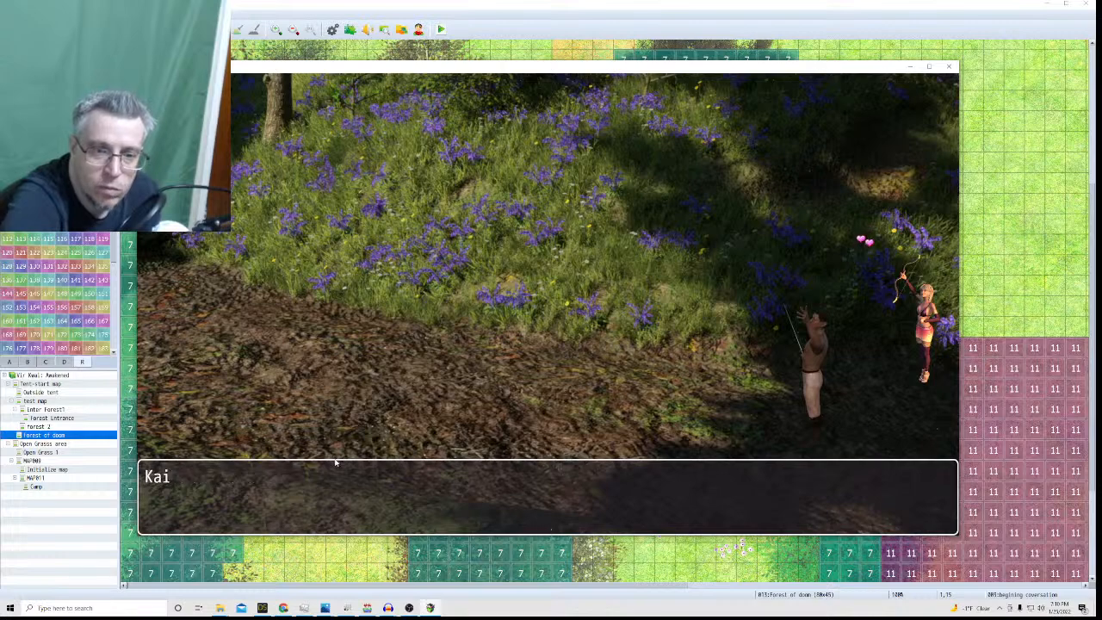
pyautogui.press('Return')
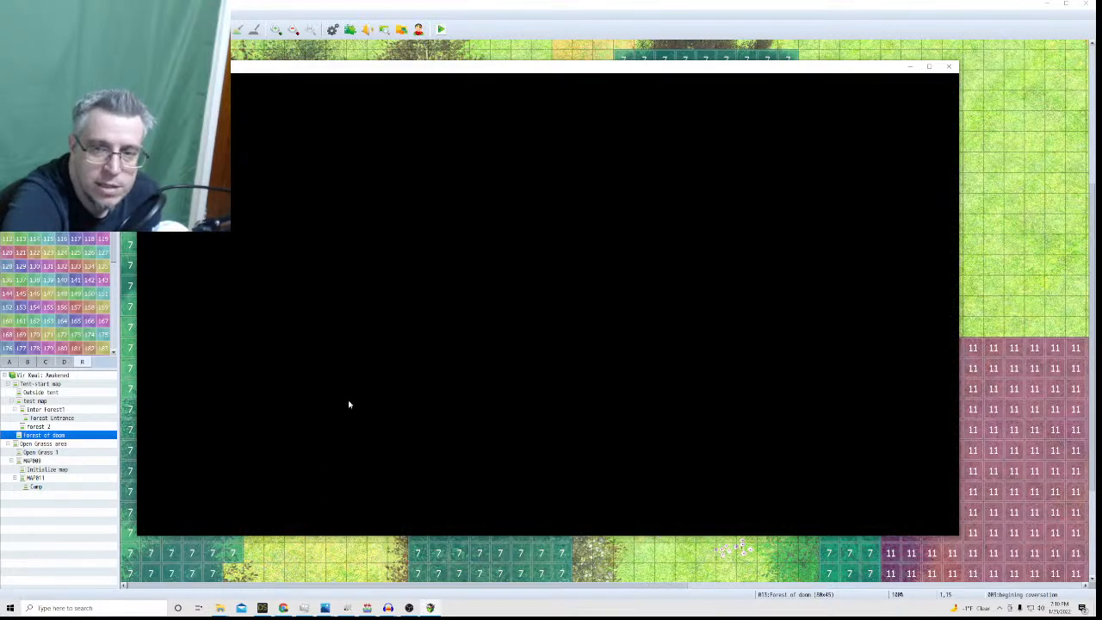
# Check the party's status in the in-game menu and end the playtest.
pyautogui.press('Escape')
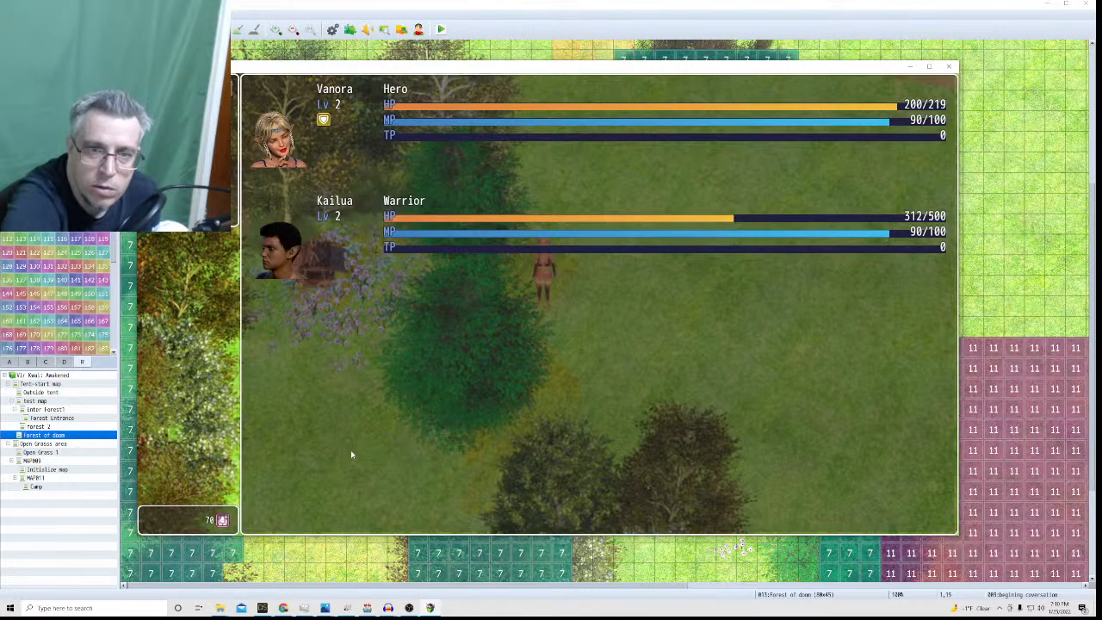
pyautogui.press('Escape')
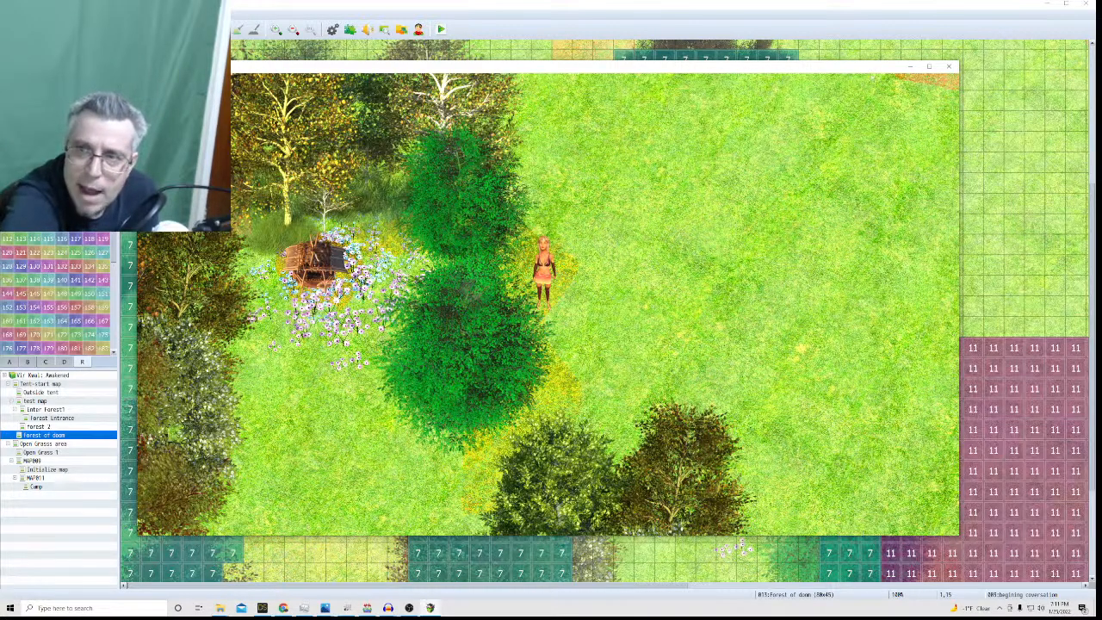
pyautogui.click(948, 66)
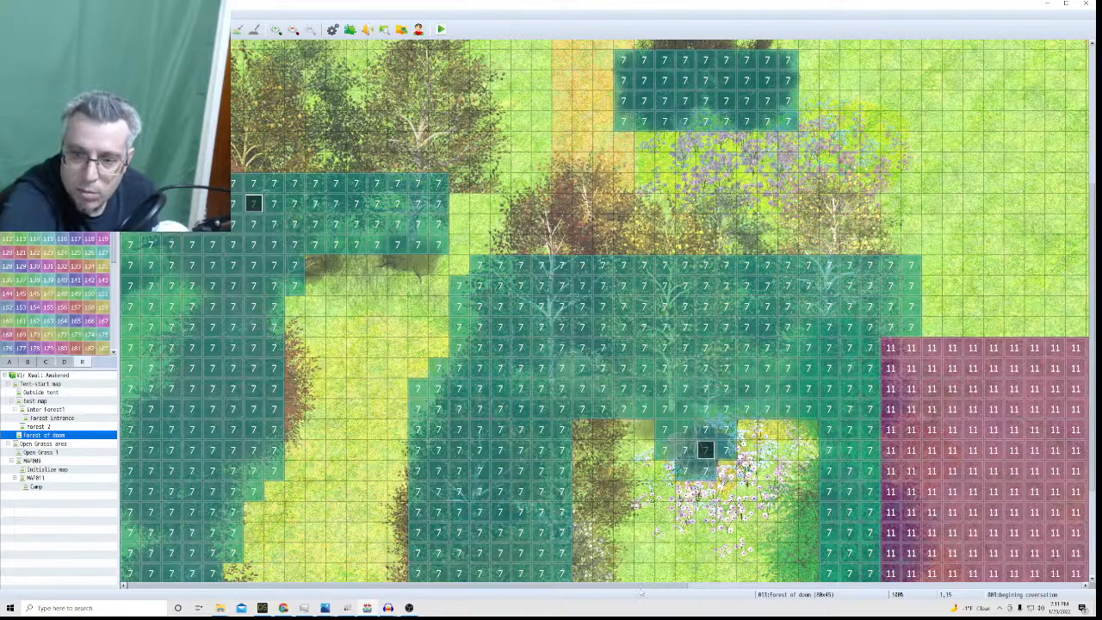
# Examine the region 7 and region 11 areas of the Forest of doom map around the forest, flower clearing and riverbank.
pyautogui.moveTo(640, 585); pyautogui.dragTo(966, 585)
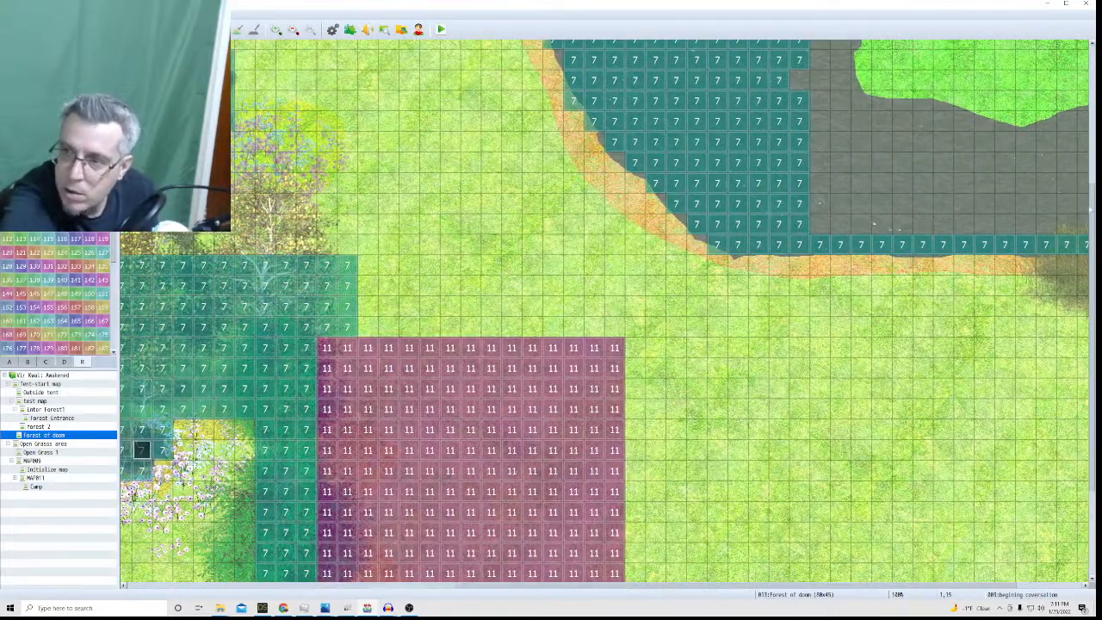
pyautogui.moveTo(1091, 210); pyautogui.dragTo(1088, 389)
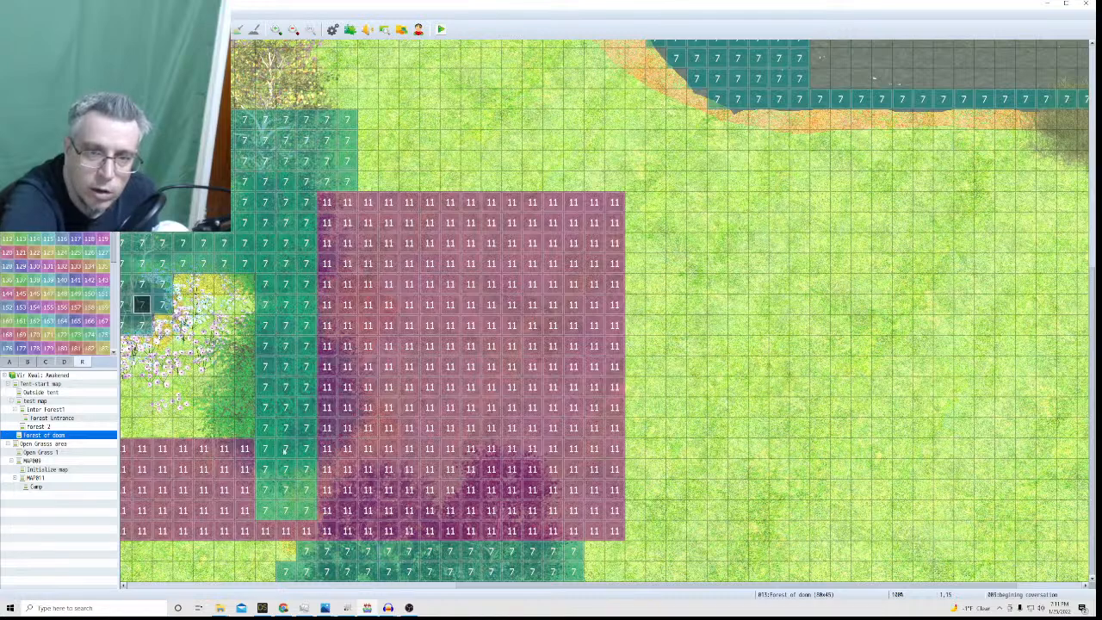
pyautogui.click(325, 590)
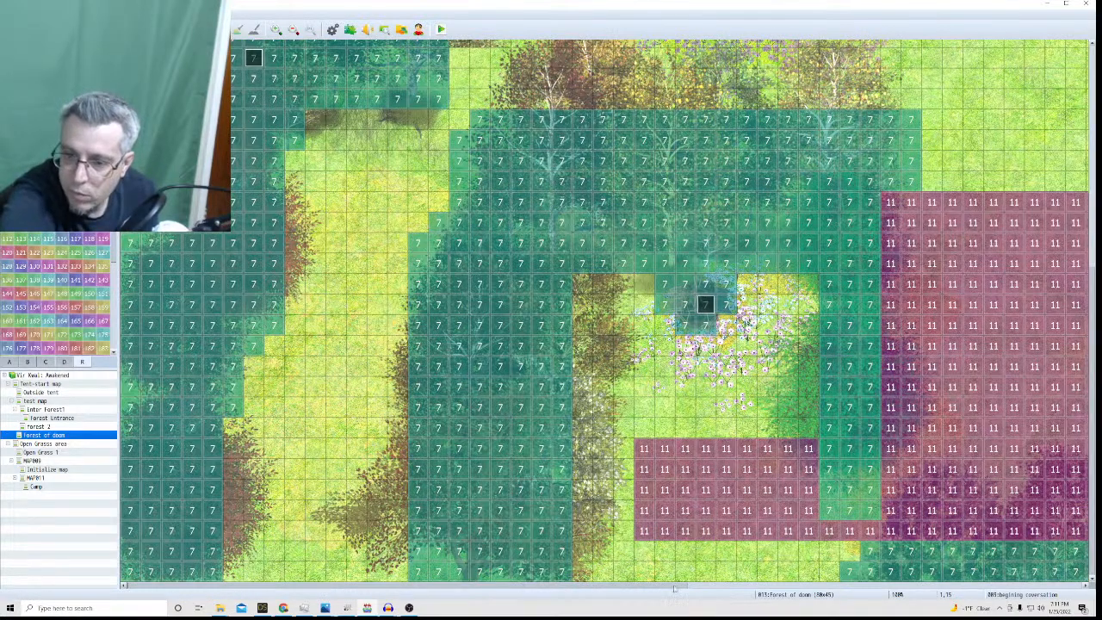
pyautogui.moveTo(674, 589); pyautogui.dragTo(1000, 592)
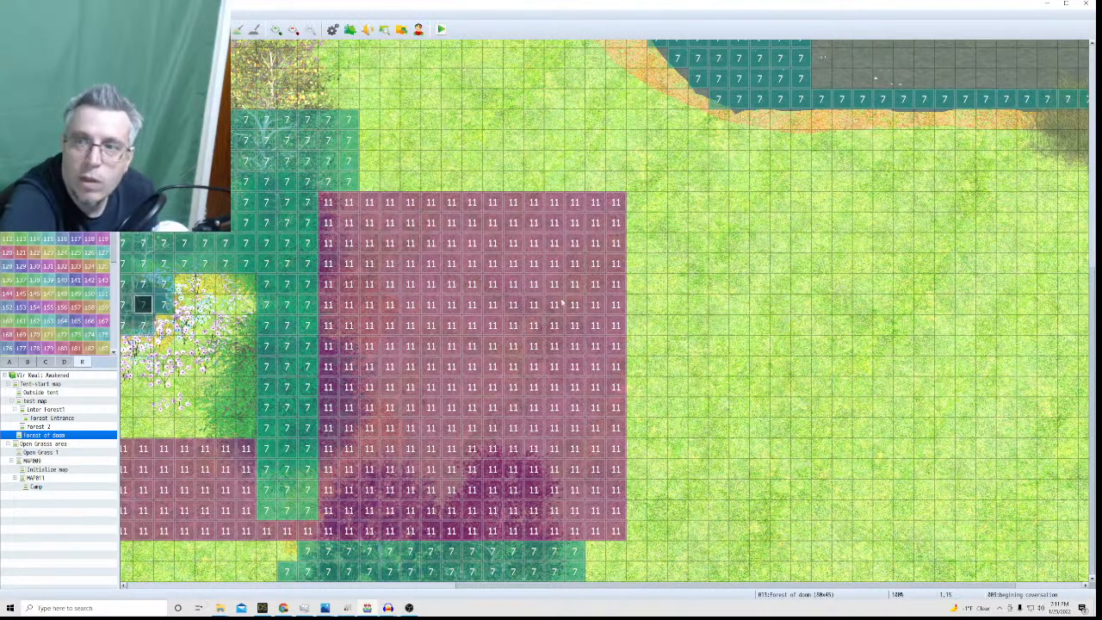
pyautogui.scroll(9, 562, 303)
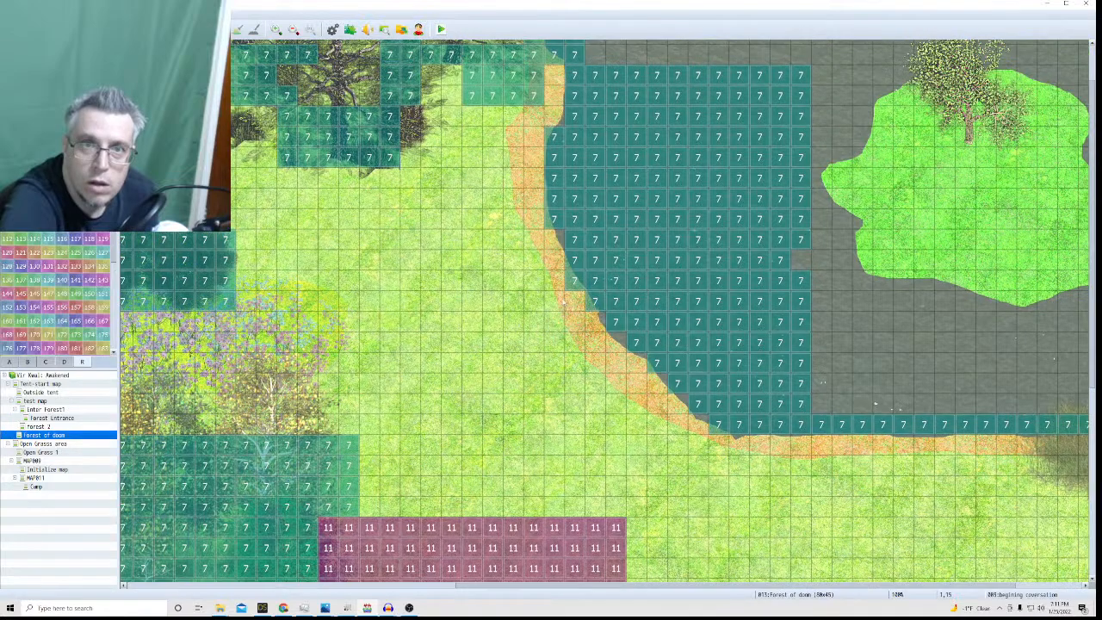
pyautogui.scroll(1, 564, 299)
pyautogui.scroll(-5, 533, 301)
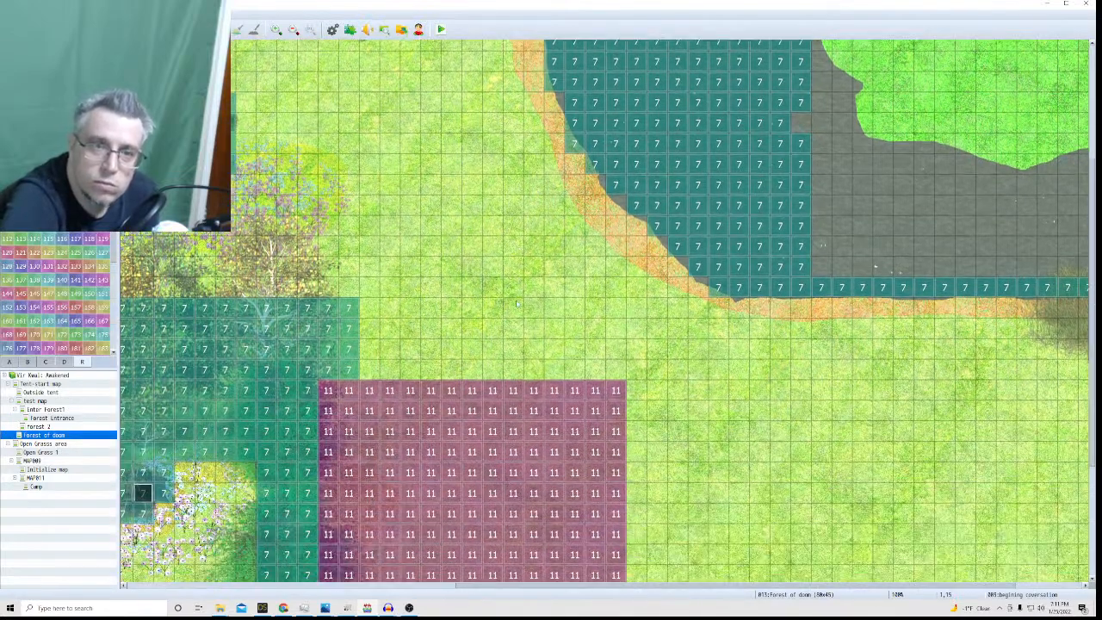
pyautogui.scroll(-5, 517, 303)
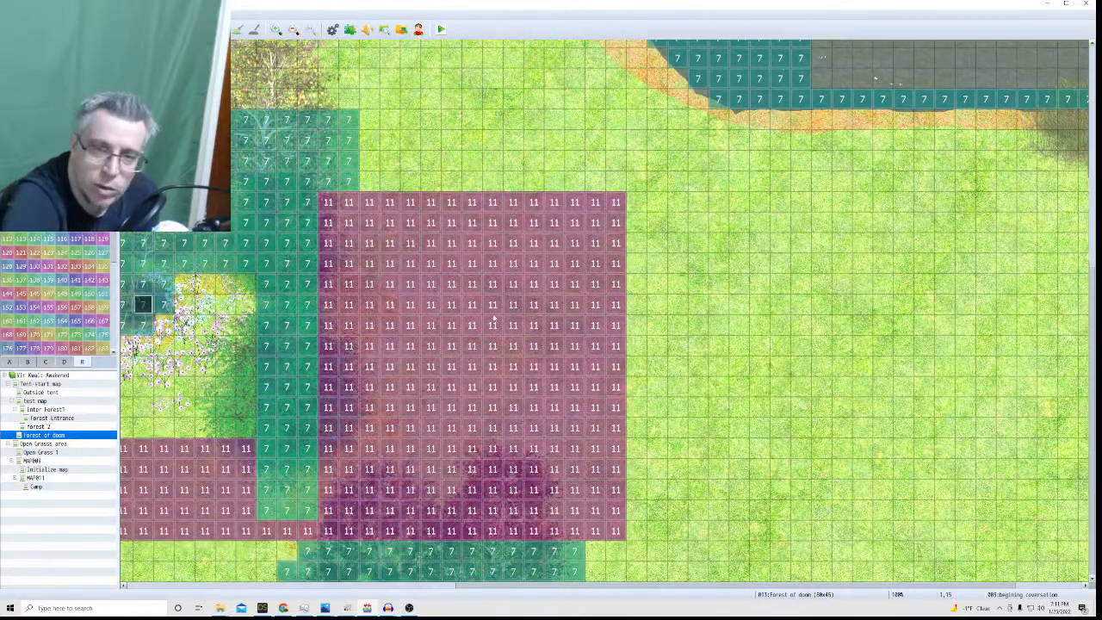
pyautogui.scroll(7, 494, 318)
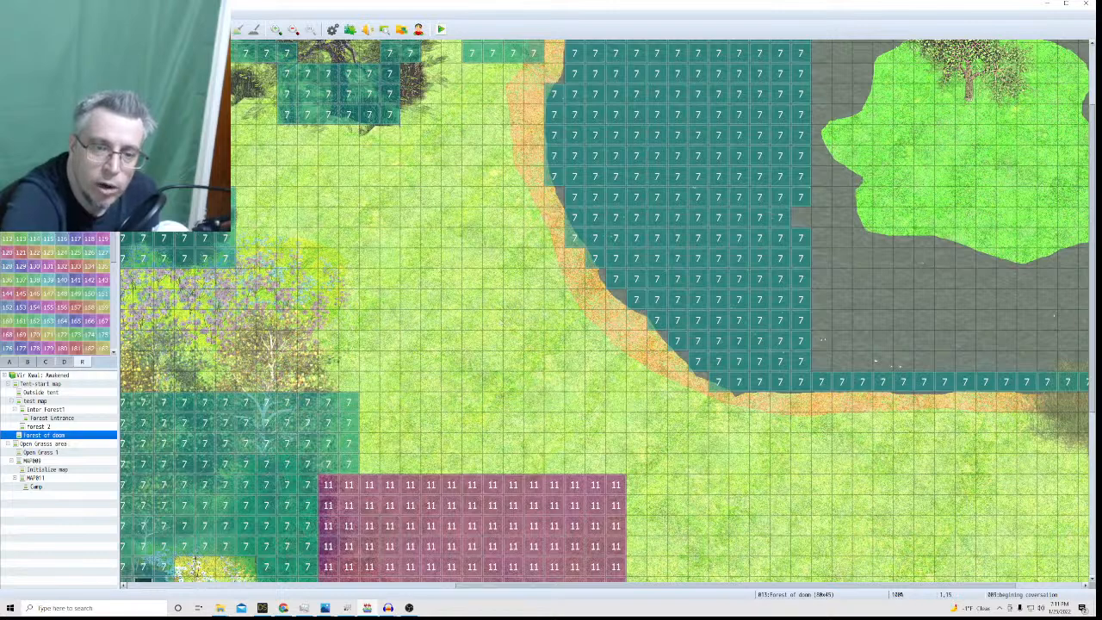
pyautogui.moveTo(549, 586); pyautogui.dragTo(294, 540)
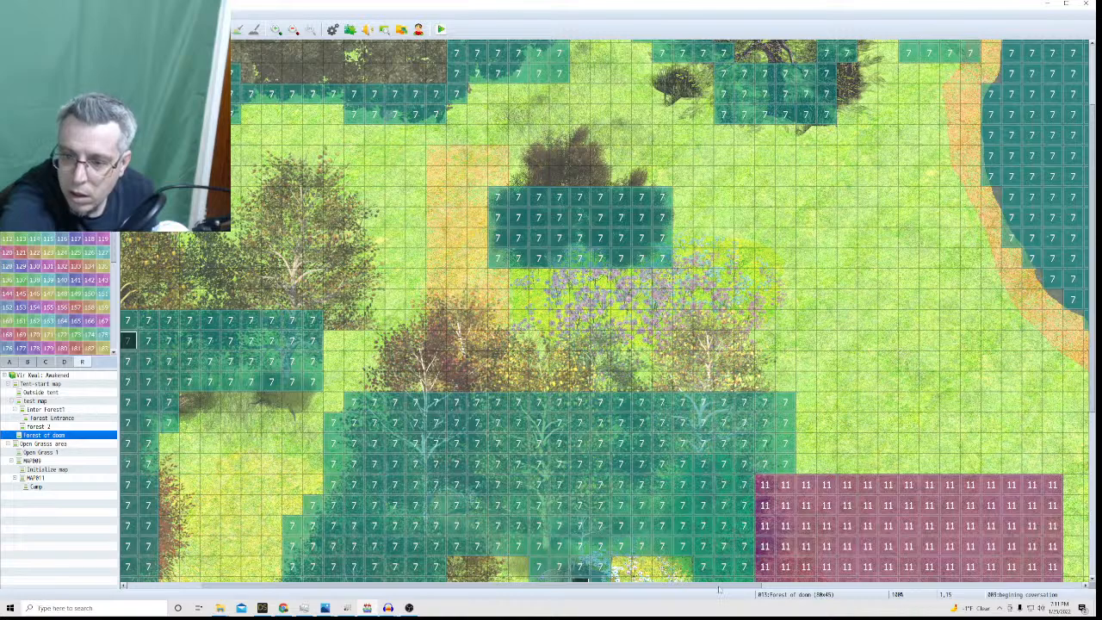
pyautogui.moveTo(719, 589); pyautogui.dragTo(946, 588)
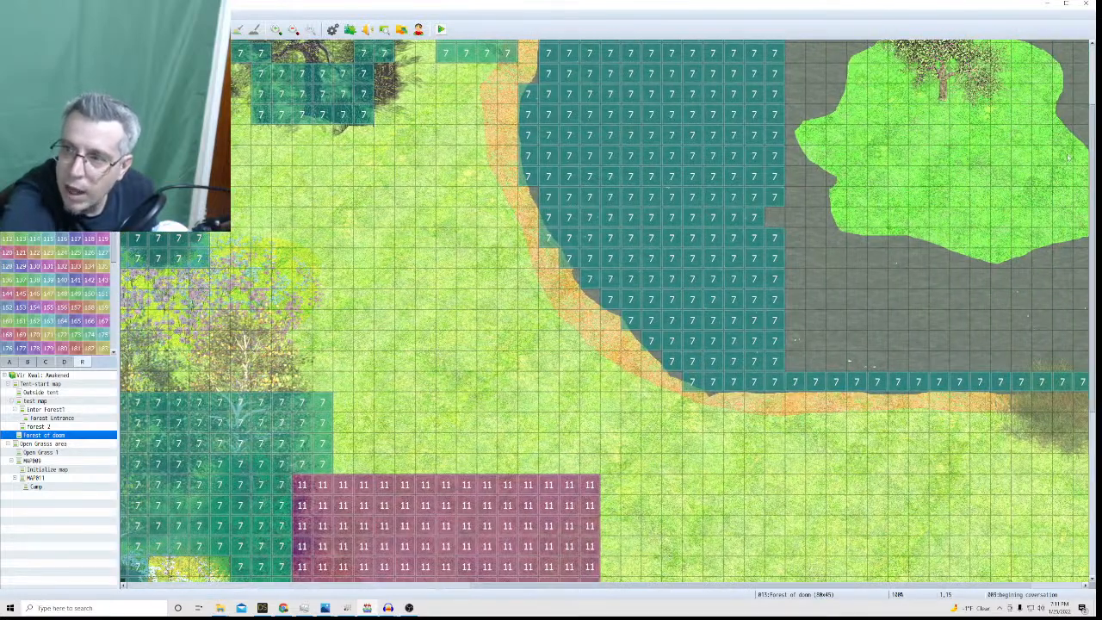
pyautogui.moveTo(1093, 159); pyautogui.dragTo(1096, 325)
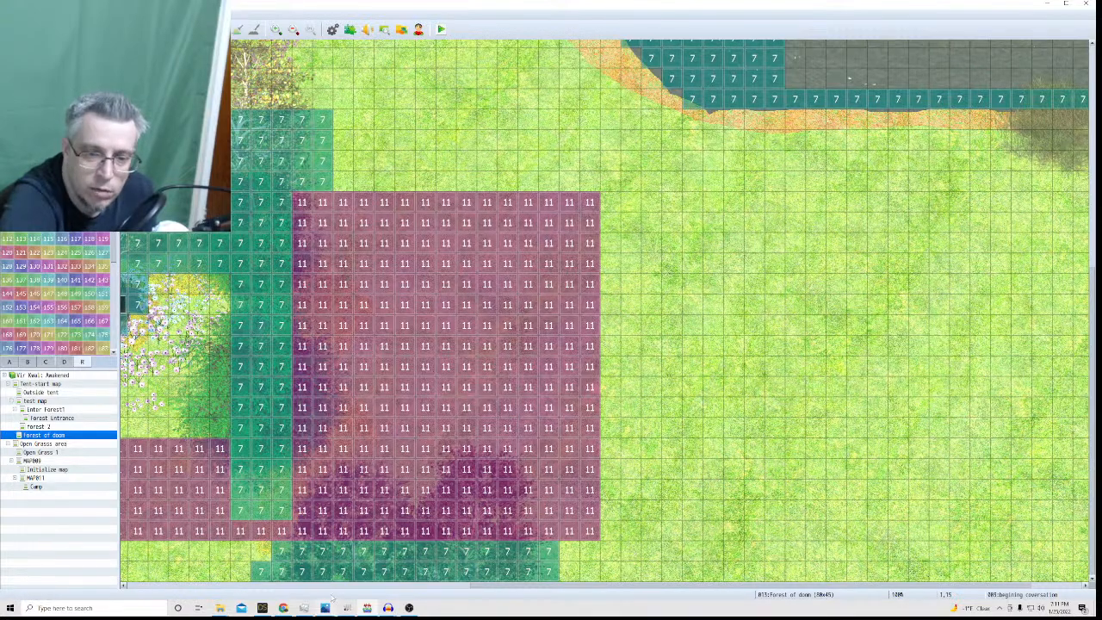
pyautogui.moveTo(476, 586); pyautogui.dragTo(139, 587)
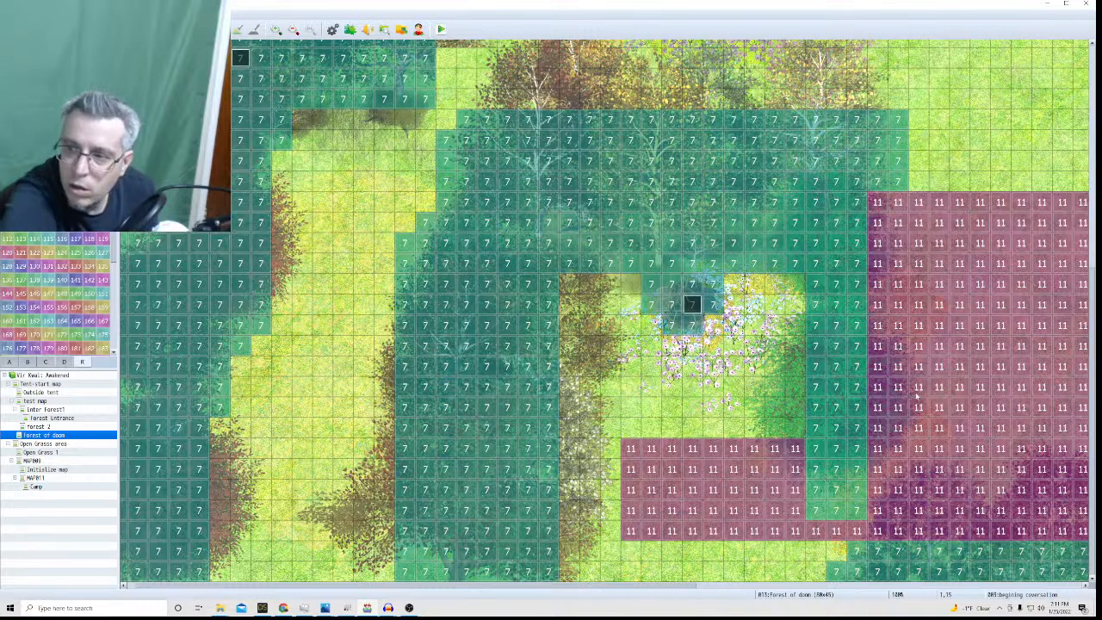
pyautogui.moveTo(1095, 273); pyautogui.dragTo(1093, 52)
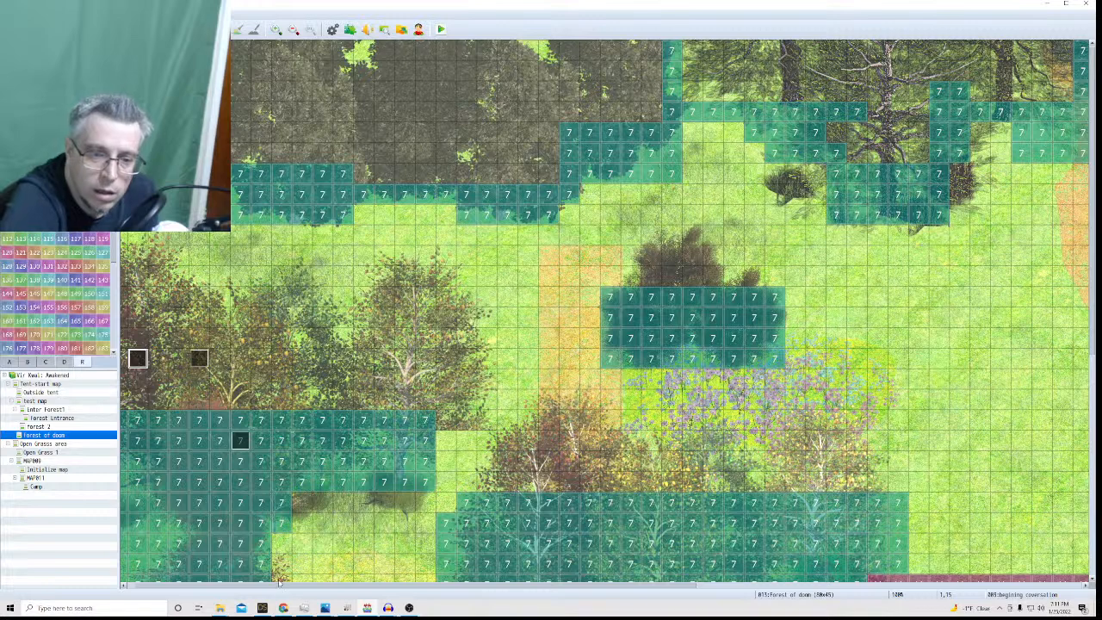
pyautogui.moveTo(279, 585); pyautogui.dragTo(261, 587)
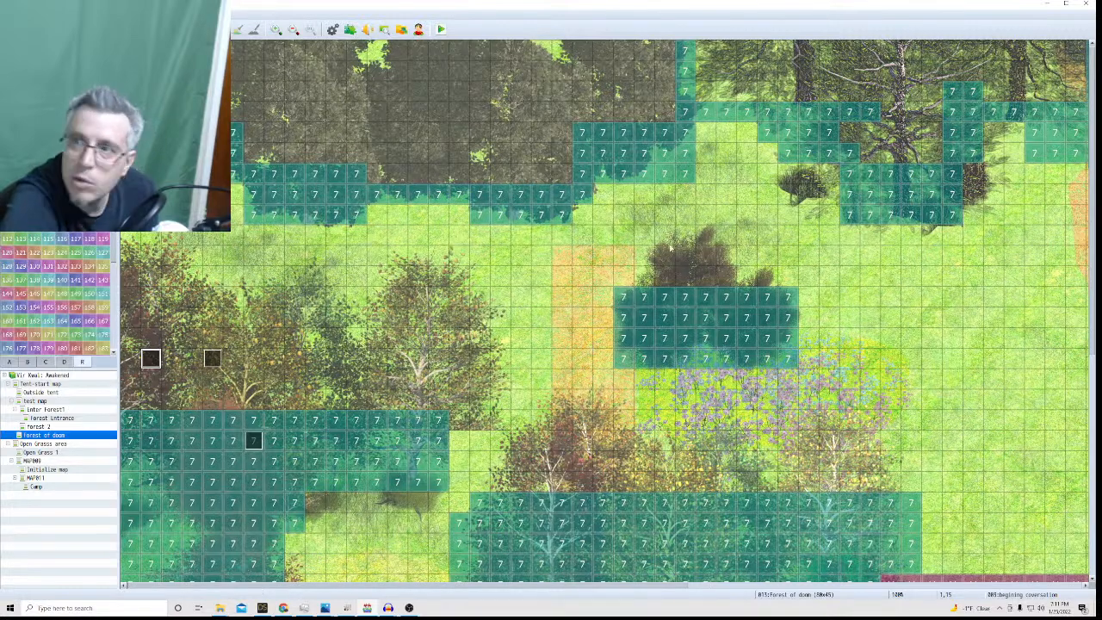
# Close the map editor and switch to OBS Studio.
pyautogui.click(1085, 3)
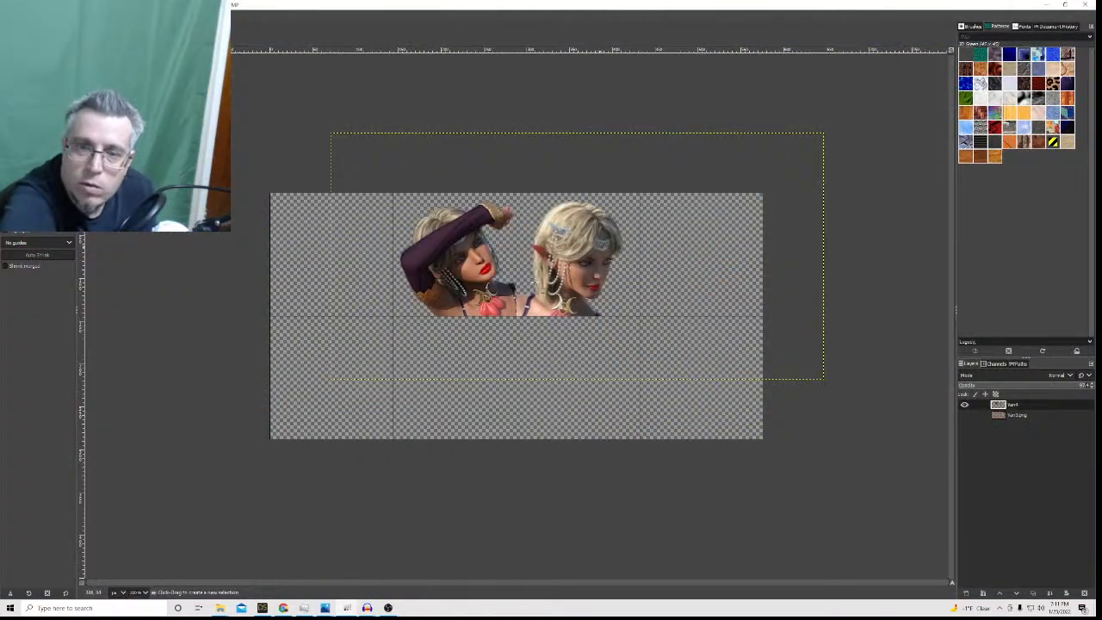
pyautogui.click(262, 609)
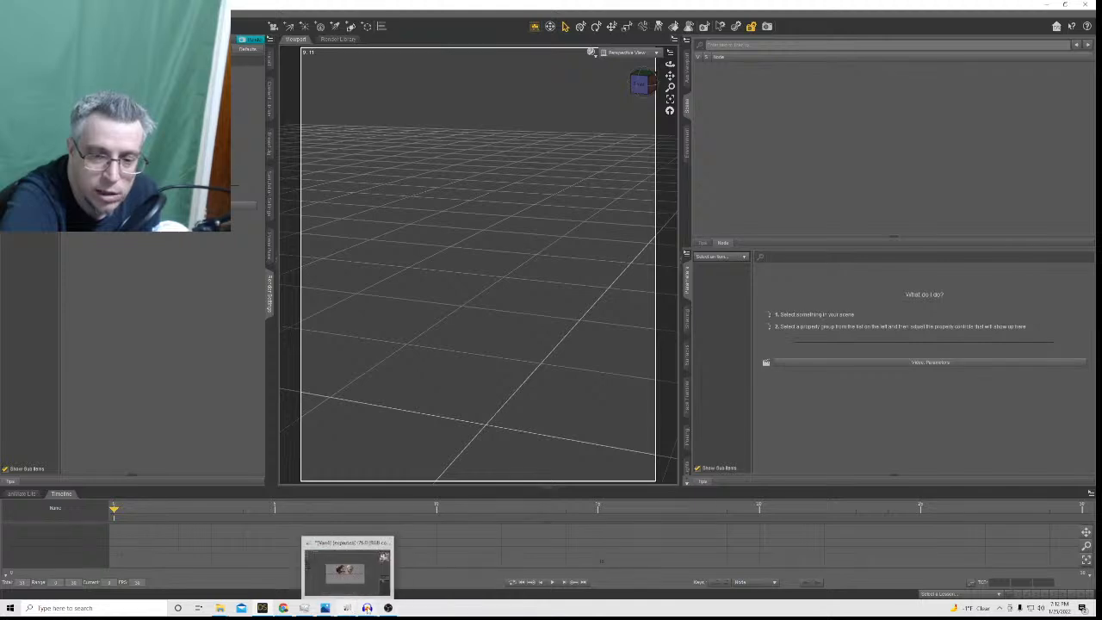
pyautogui.moveTo(389, 609)
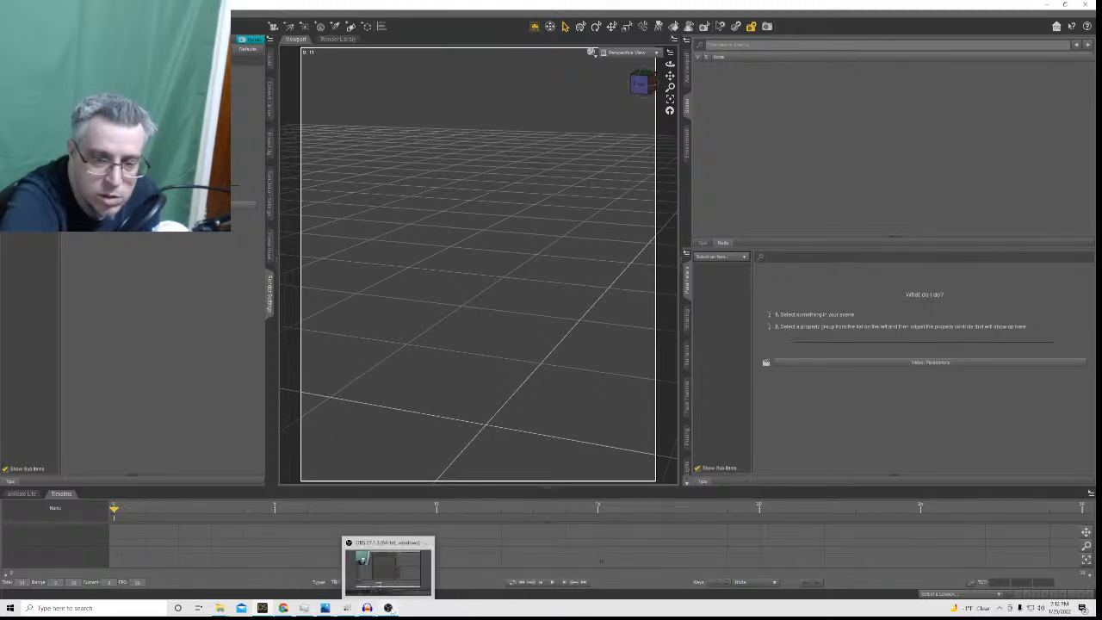
pyautogui.click(389, 608)
pyautogui.click(388, 607)
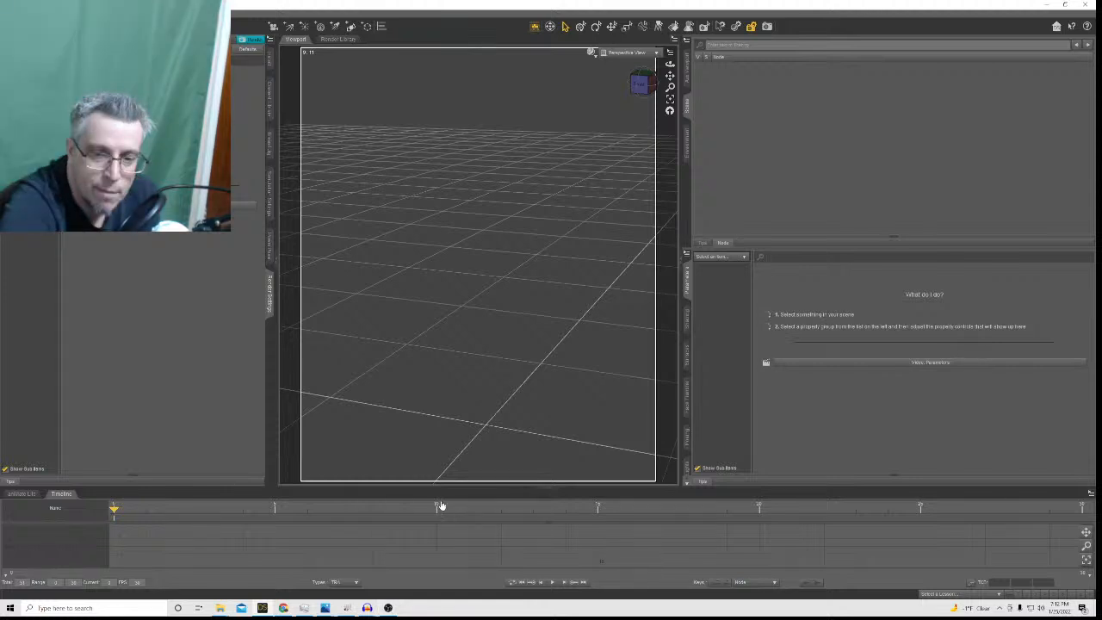
pyautogui.click(347, 607)
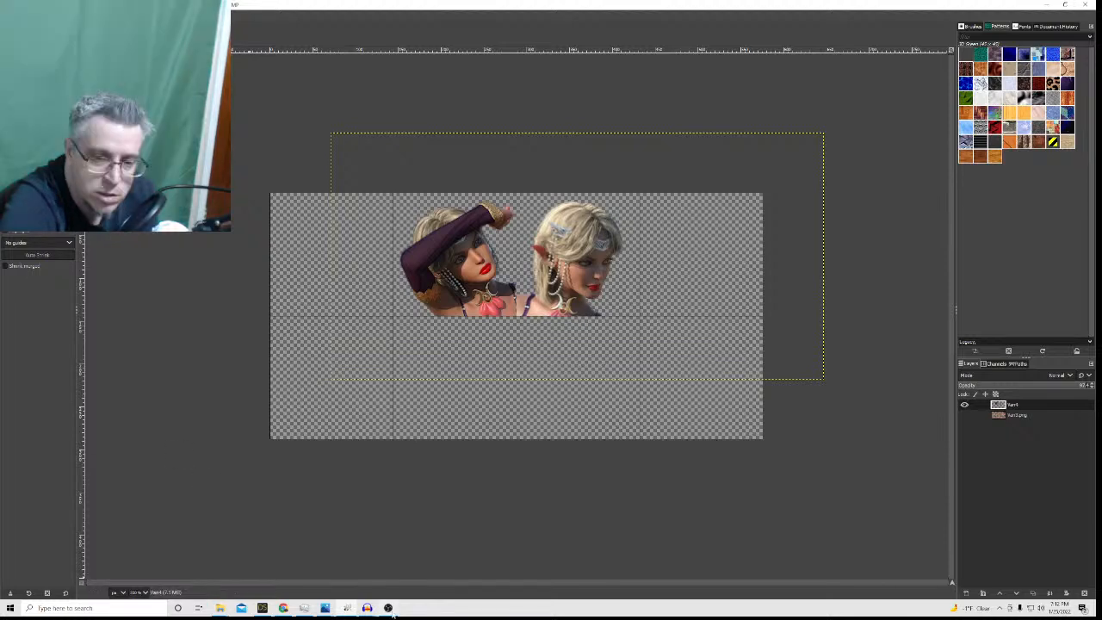
pyautogui.click(388, 608)
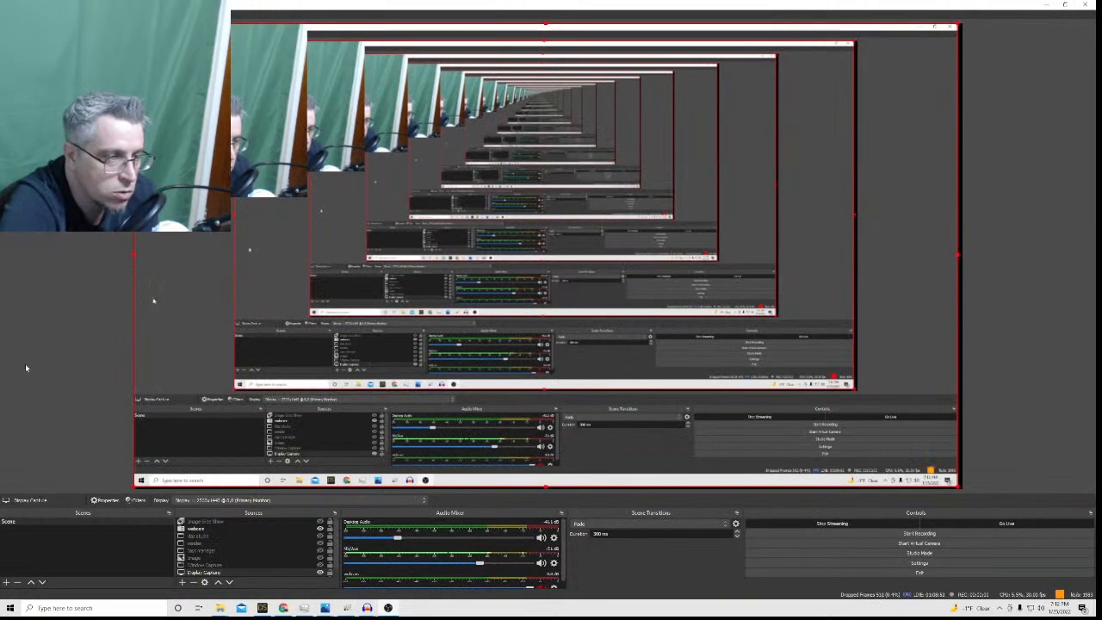